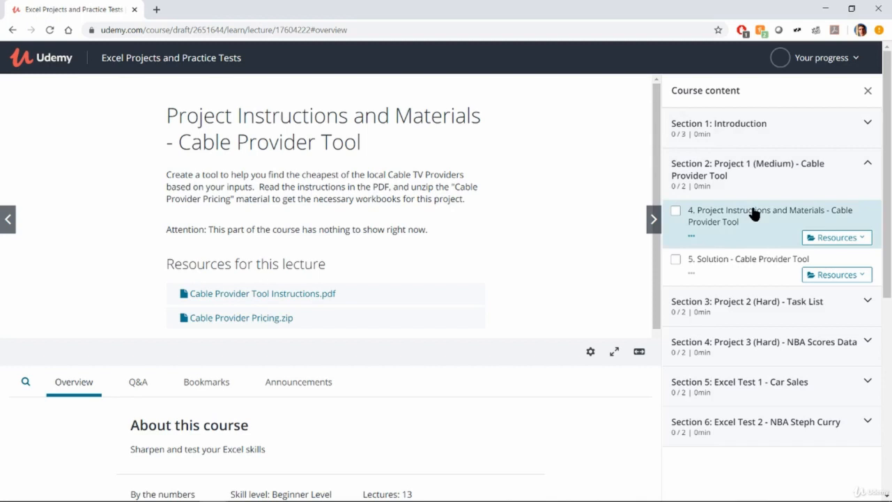
- Download the lecture resources Cable Provider Tool Instructions.pdf and Cable Provider Pricing.zip
left_click(306, 293)
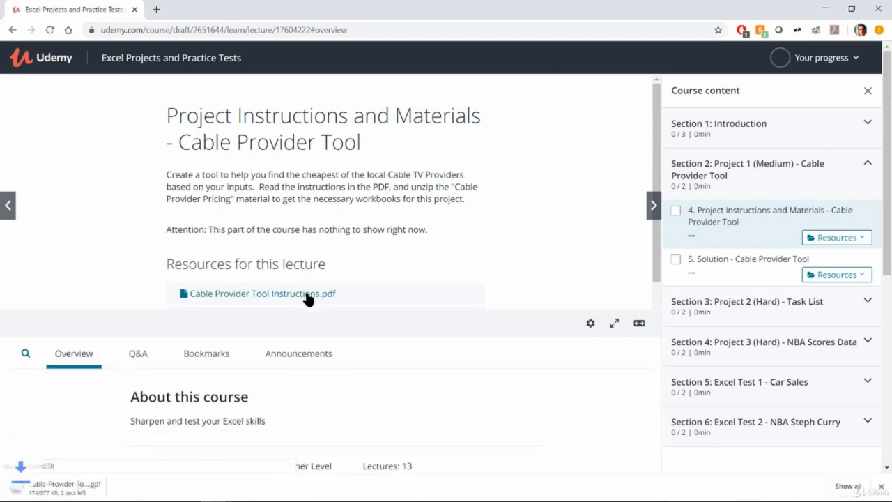
scroll(323, 237, "down", 2)
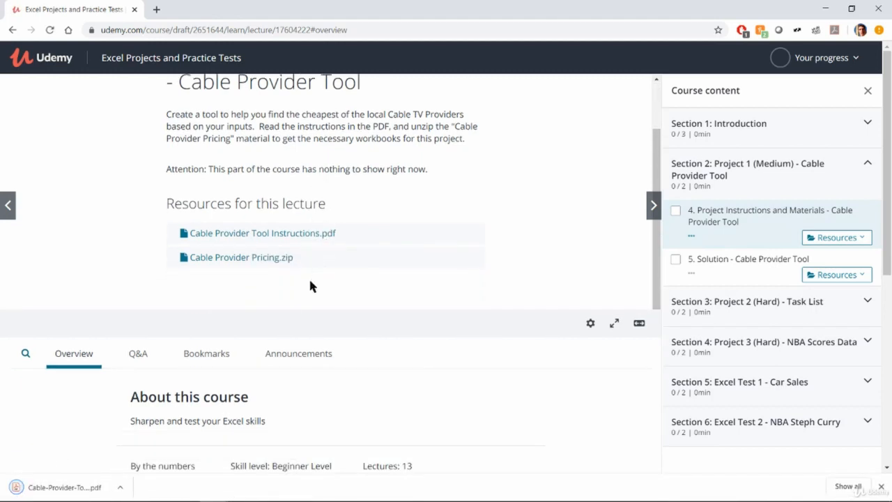
left_click(289, 262)
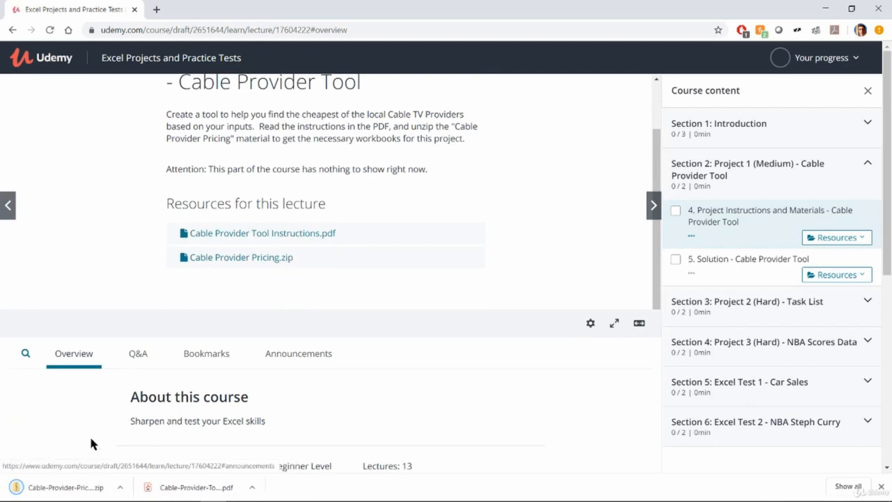
- Move the downloaded Cable-Provider-Pricing archive and Cable-Provider-Tool-Instructions PDF from Downloads into the Cable Provider Tool folder in Documents
left_click(252, 488)
left_click(302, 450)
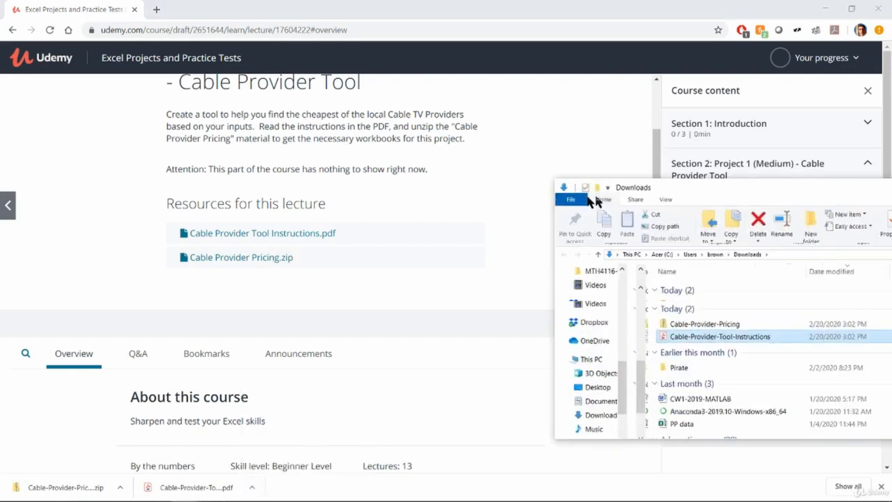
left_click_drag(595, 192, 380, 96)
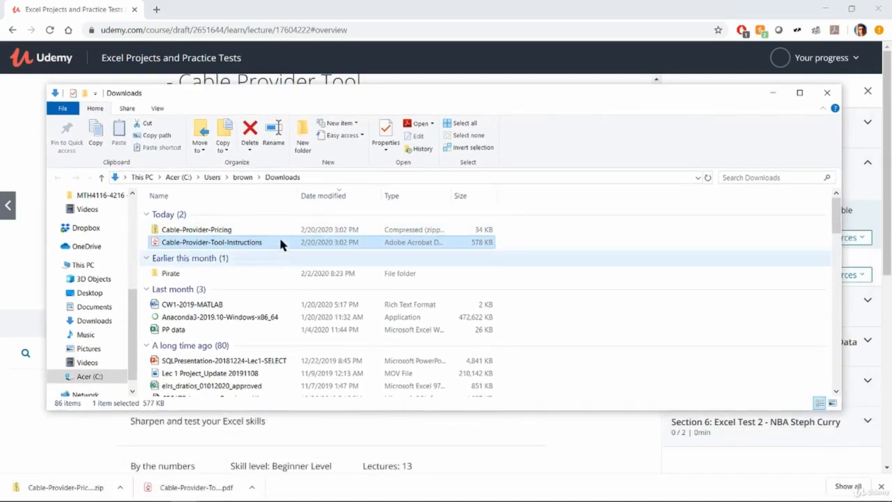
left_click(247, 235, "ctrl")
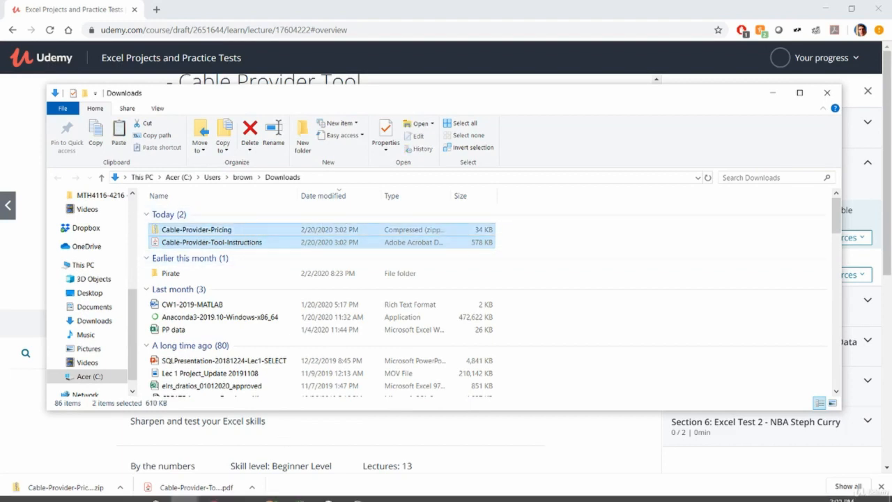
left_click(184, 490)
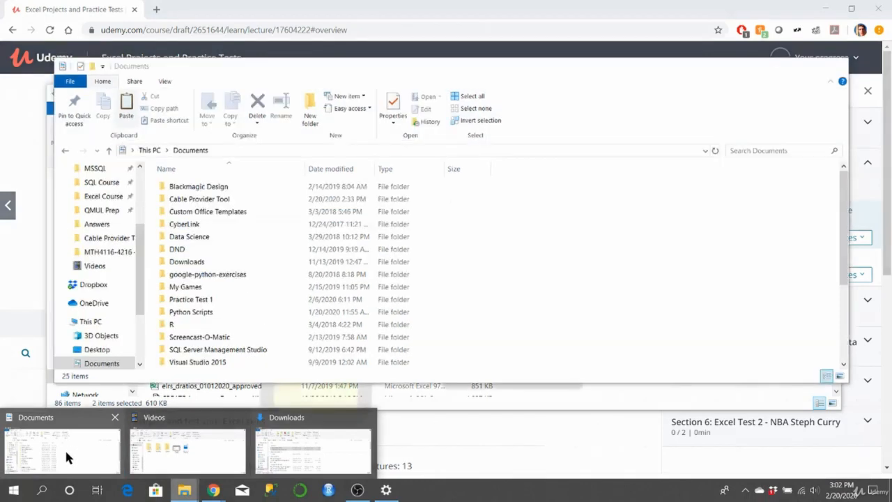
left_click(65, 448)
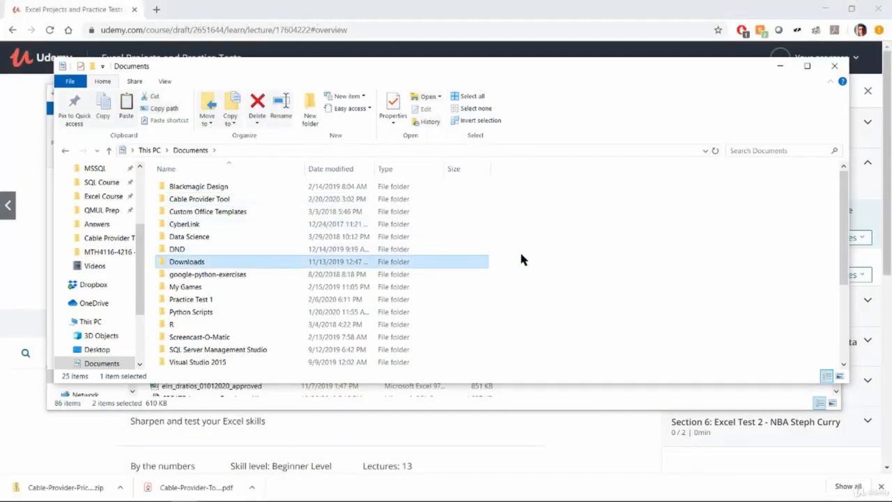
double_click(230, 201)
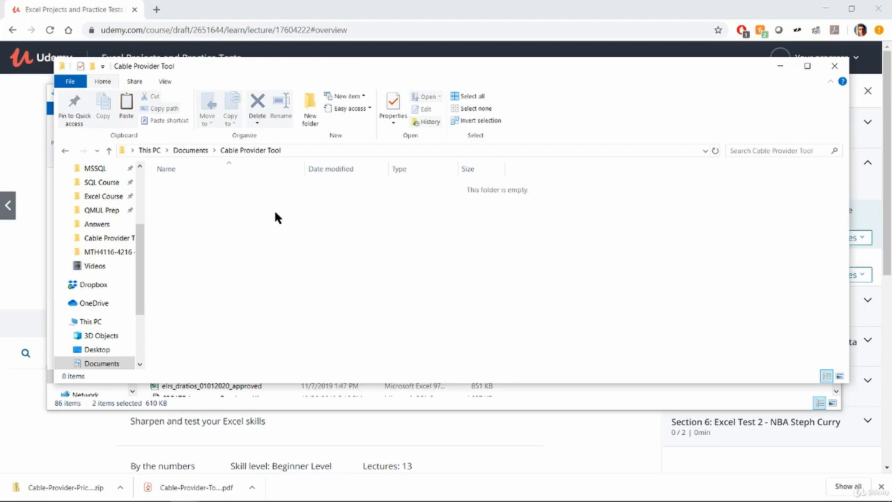
key("ctrl+v")
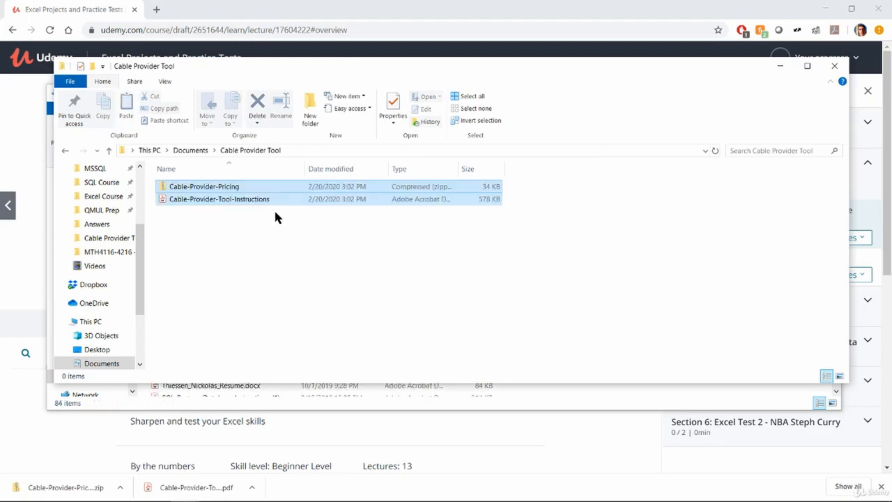
- Extract the Cable-Provider-Pricing archive to the default Cable-Provider-Pricing subfolder, showing the extracted files when complete
right_click(240, 186)
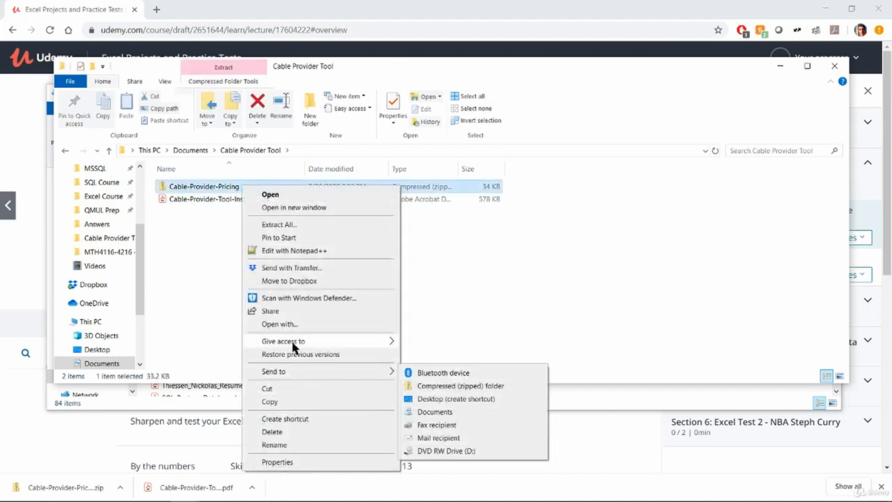
left_click(307, 224)
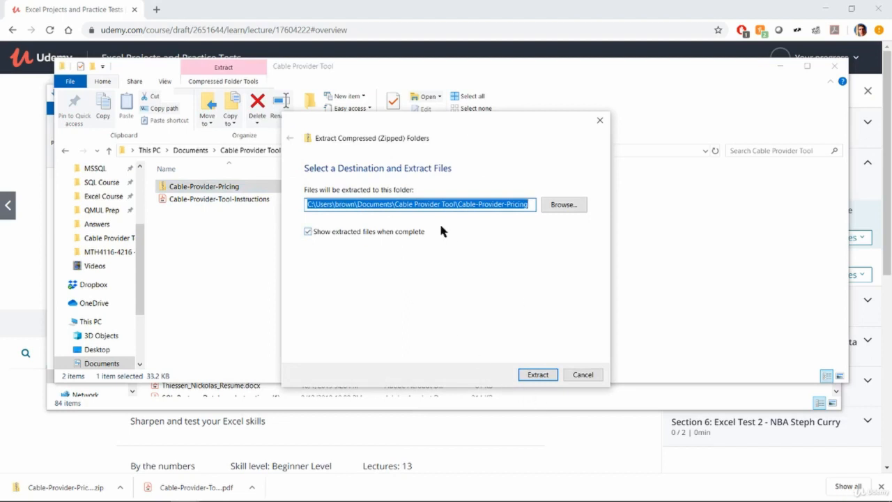
left_click(531, 372)
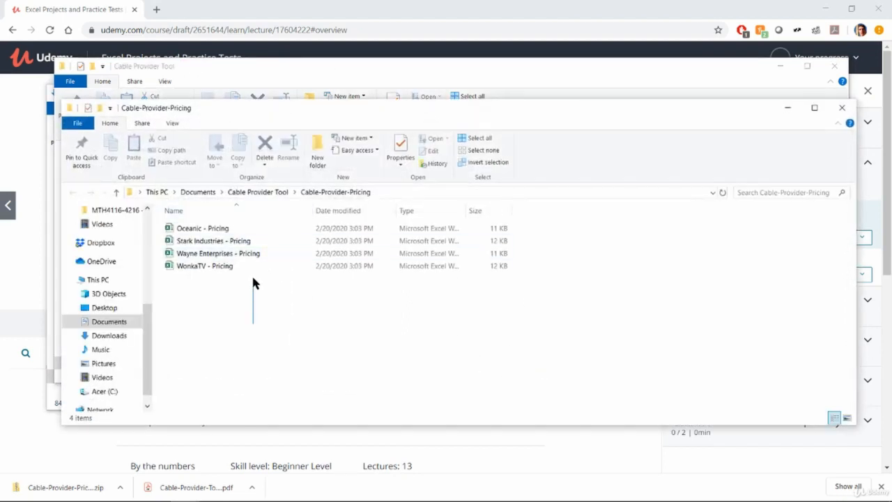
- Move the four extracted pricing workbooks from Cable-Provider-Pricing up into the Cable Provider Tool folder
left_click_drag(253, 282, 247, 233)
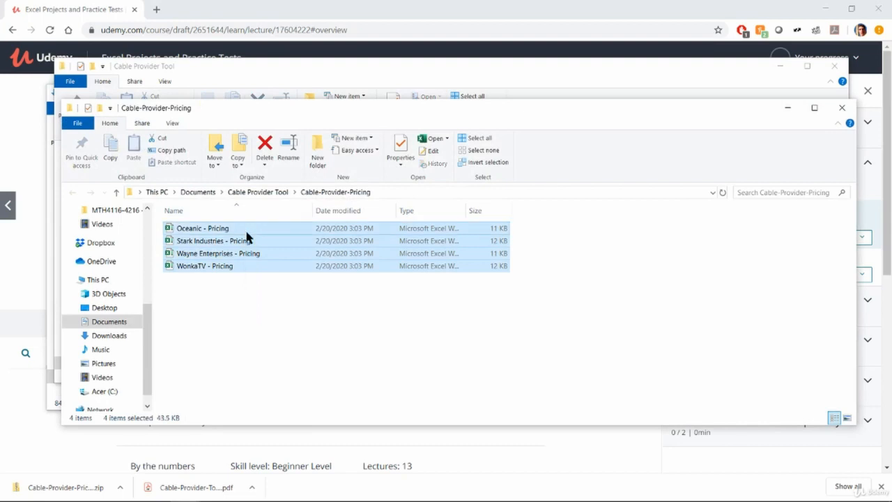
left_click(306, 65)
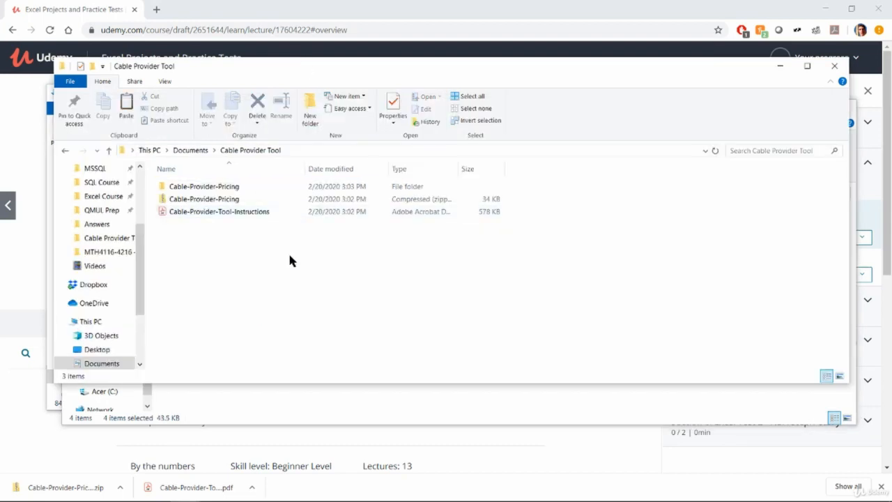
key("ctrl+v")
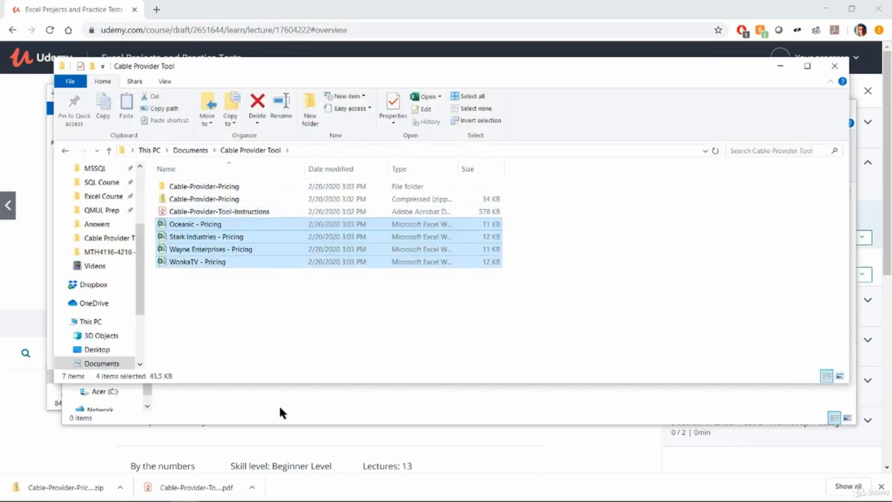
- Delete the Cable-Provider-Pricing archive and the emptied Cable-Provider-Pricing folder from Cable Provider Tool
left_click(258, 318)
left_click(247, 199)
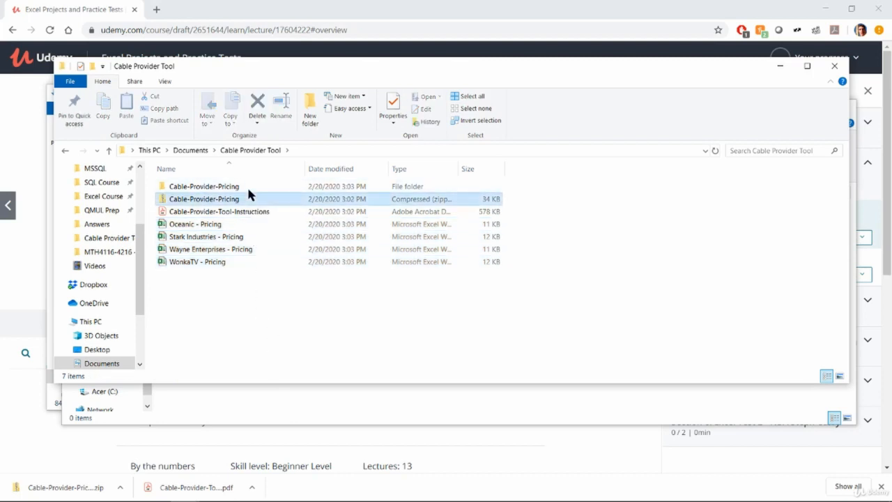
left_click(249, 185, "ctrl")
key("Delete")
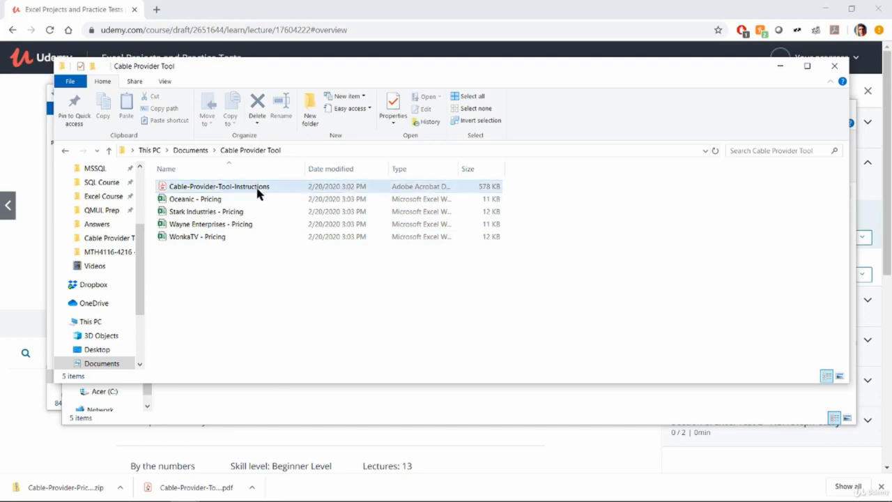
- Close the extra Cable Provider Tool folder window and open the Cable-Provider-Tool-Instructions PDF from the remaining one
left_click(261, 408)
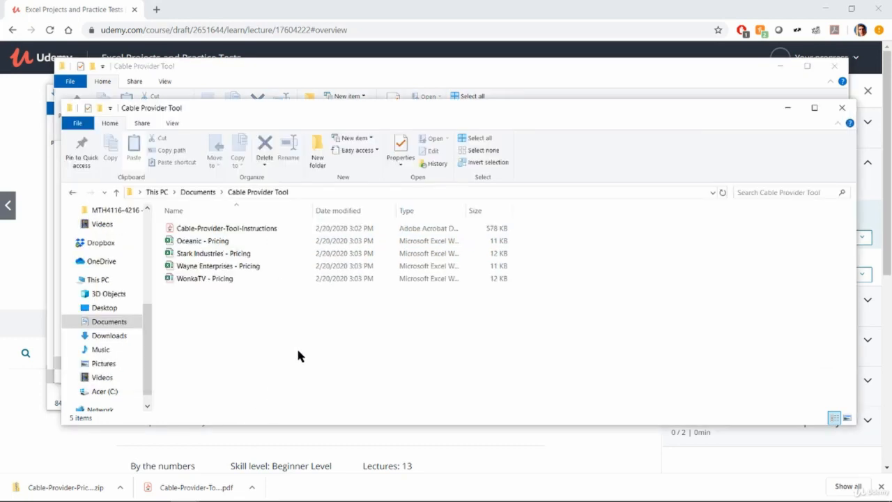
left_click(842, 107)
left_click_drag(535, 75, 494, 128)
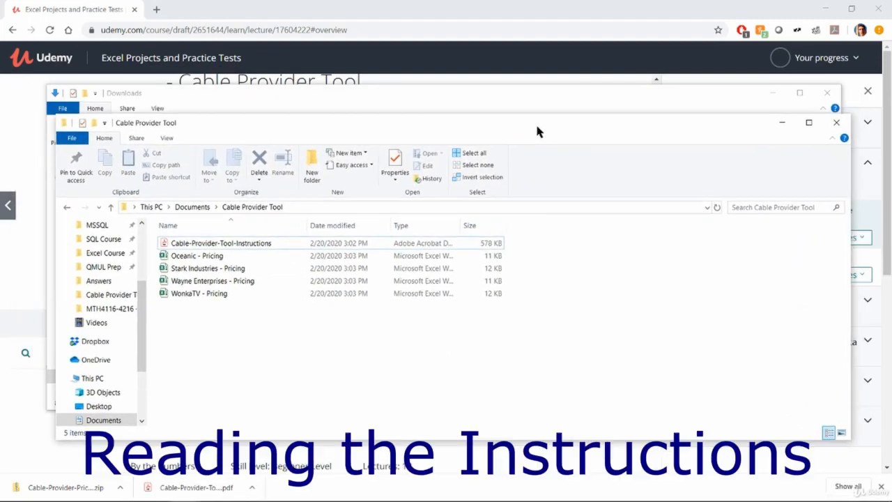
double_click(304, 244)
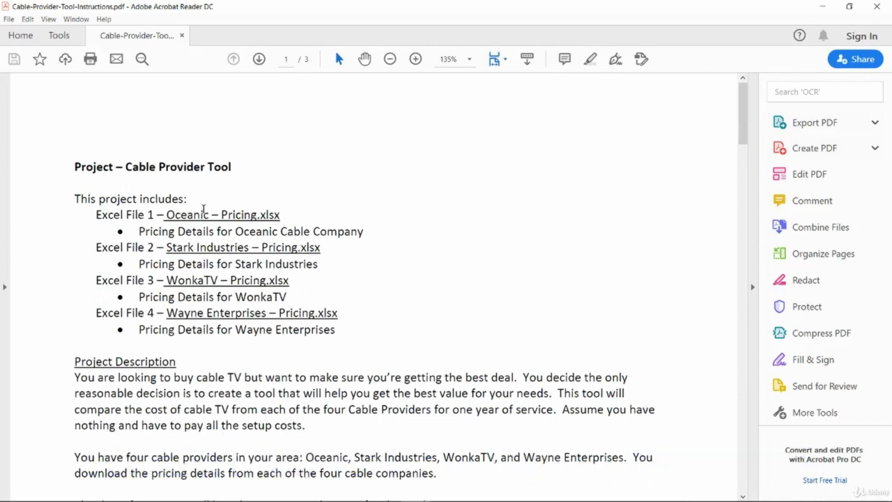
- Skim the project instructions, covering the list of included pricing workbooks, the project description and the screenshots section
left_click_drag(166, 215, 309, 313)
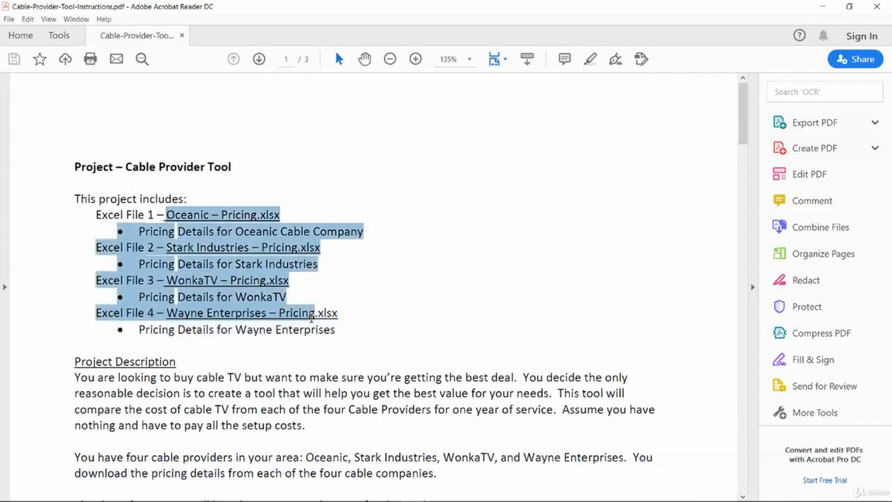
left_click(309, 328)
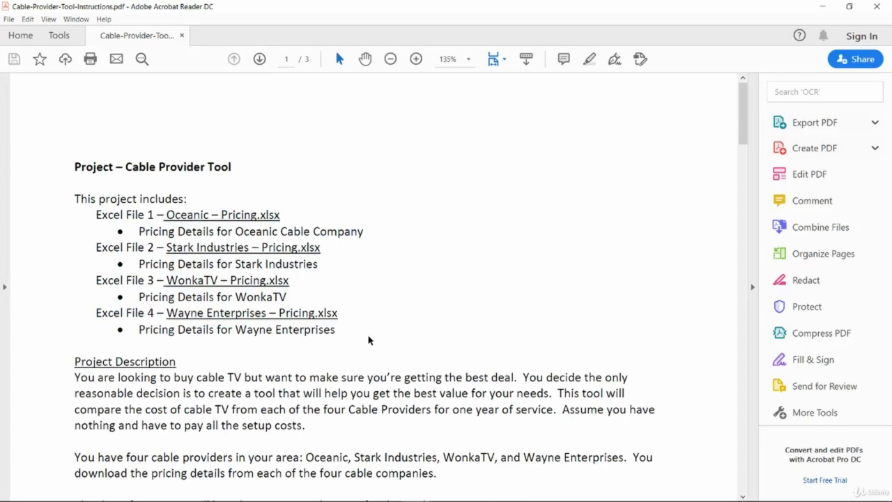
scroll(368, 341, "down", 6)
scroll(368, 337, "down", 20)
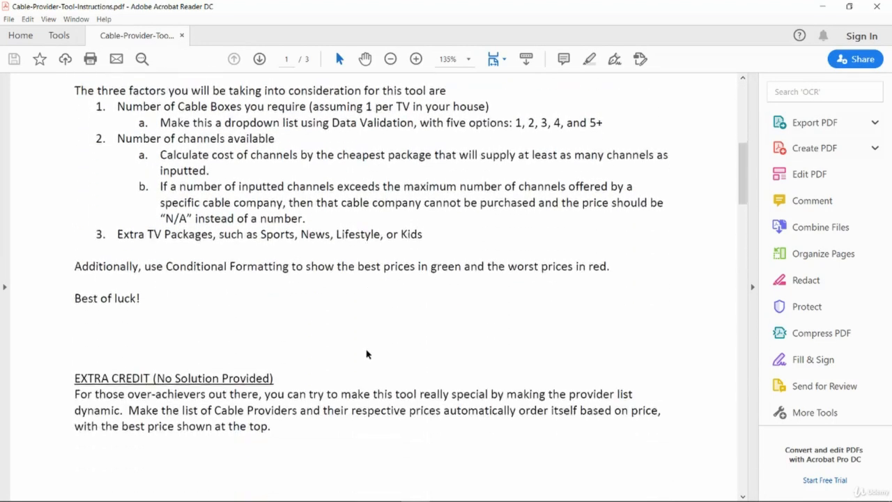
scroll(368, 353, "down", 15)
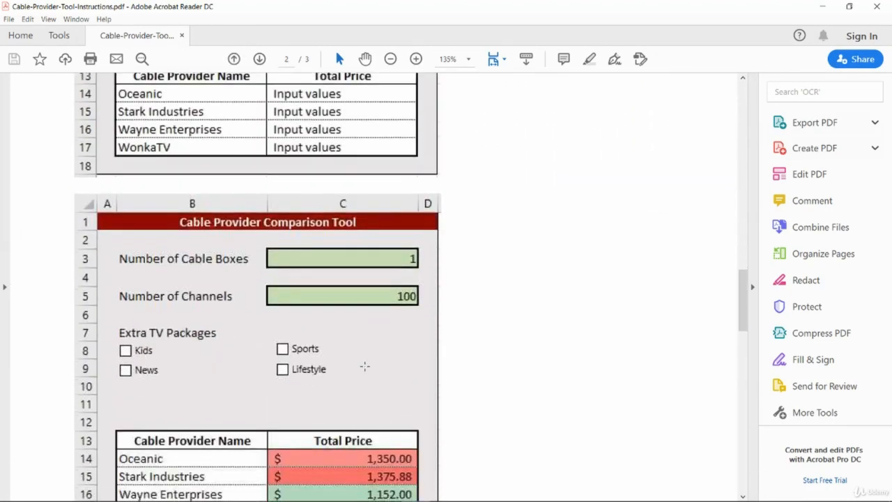
scroll(365, 375, "up", 7)
scroll(362, 376, "up", 18)
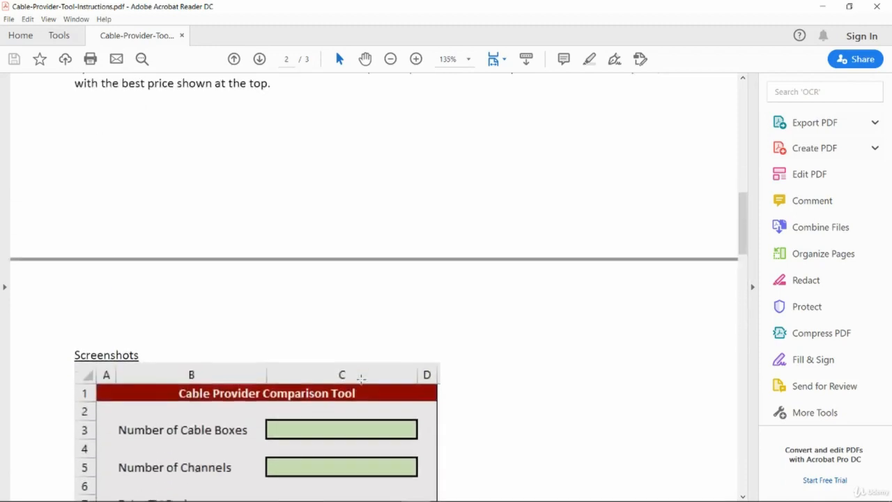
scroll(362, 386, "up", 3)
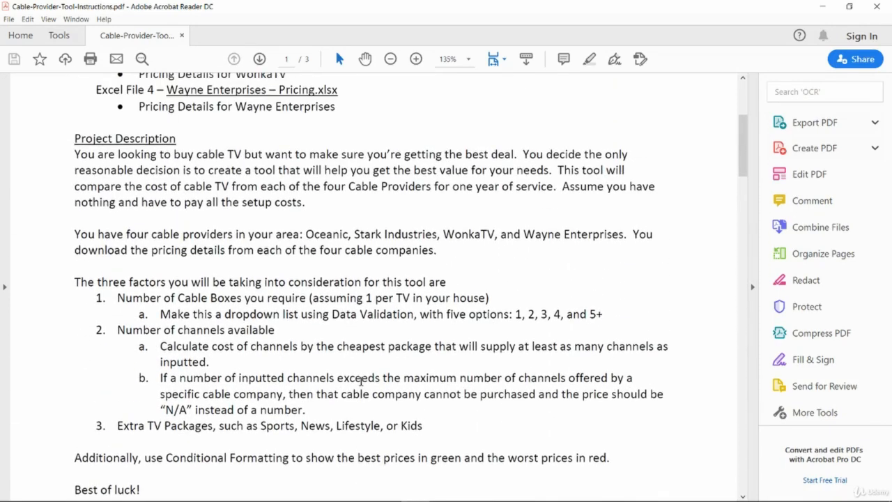
- Examine the blank and filled-in Cable Provider Comparison Tool screenshots, the extra credit section and the tool requirements
scroll(361, 382, "down", 15)
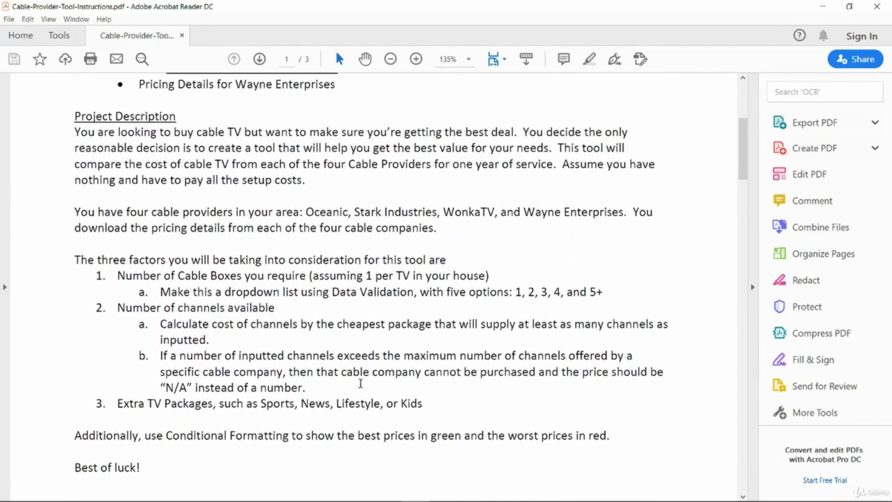
scroll(373, 398, "down", 5)
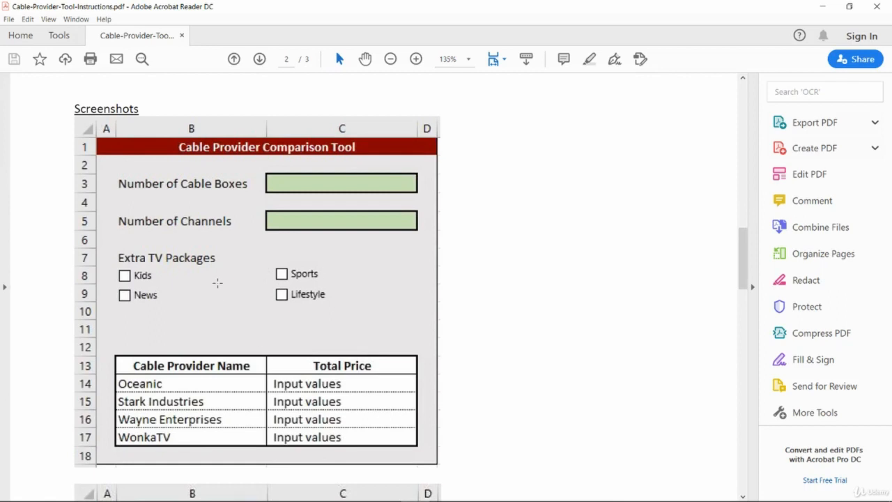
scroll(218, 283, "down", 6)
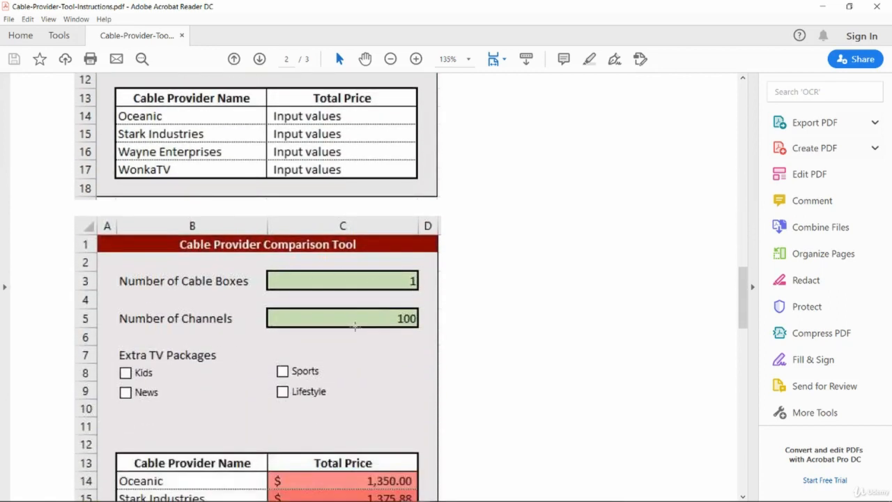
scroll(232, 331, "down", 3)
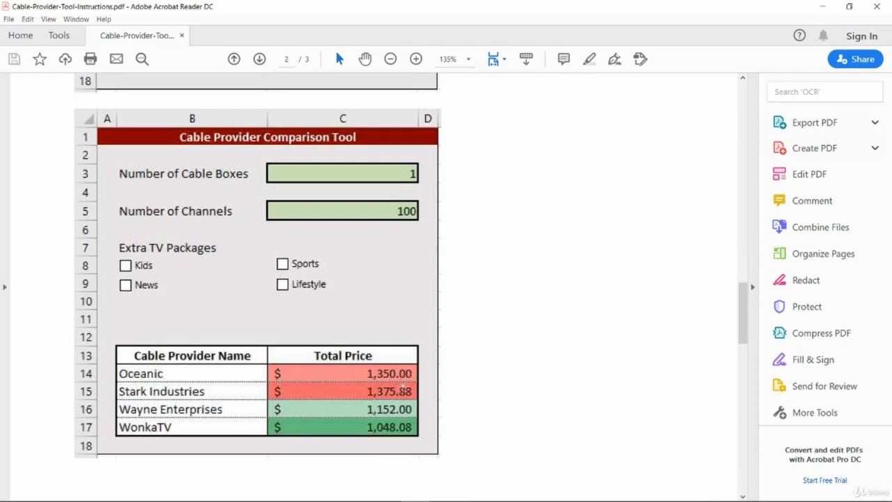
scroll(403, 385, "up", 3)
scroll(403, 385, "up", 5)
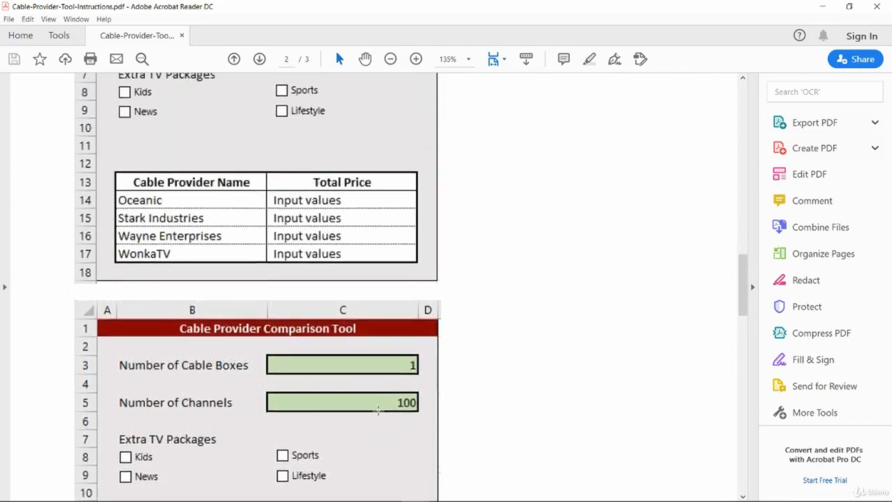
scroll(377, 411, "up", 10)
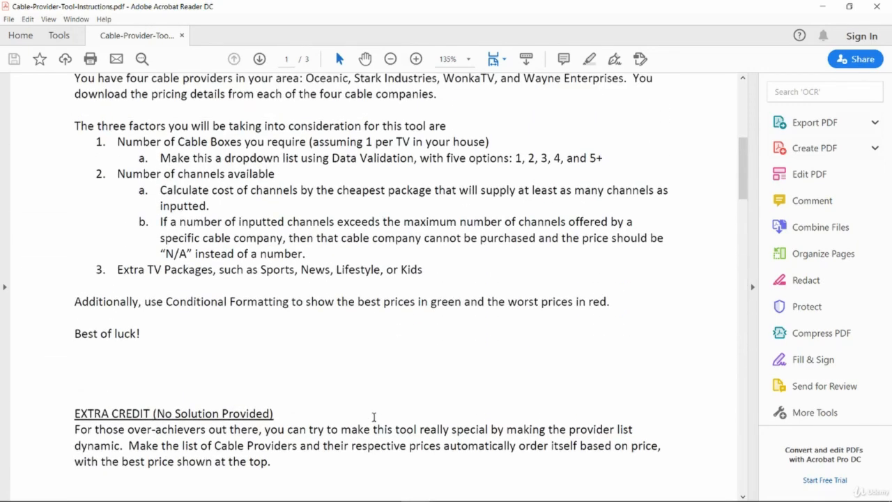
scroll(278, 427, "down", 1)
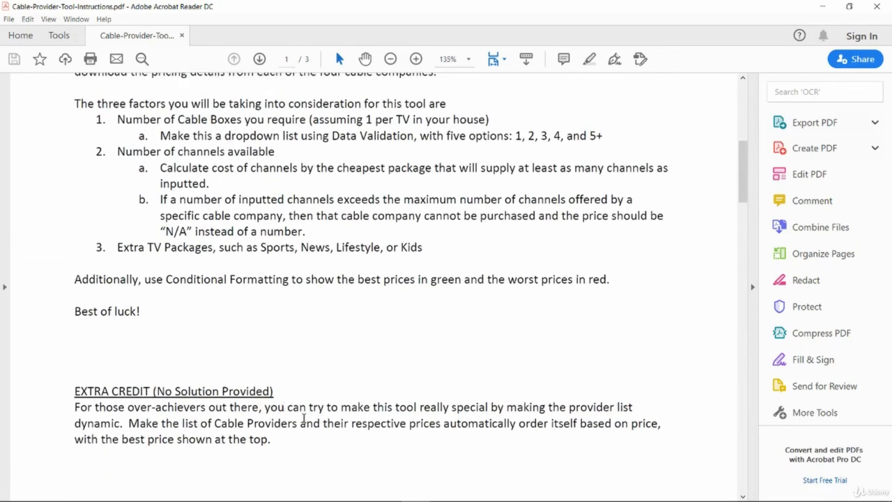
scroll(209, 376, "up", 5)
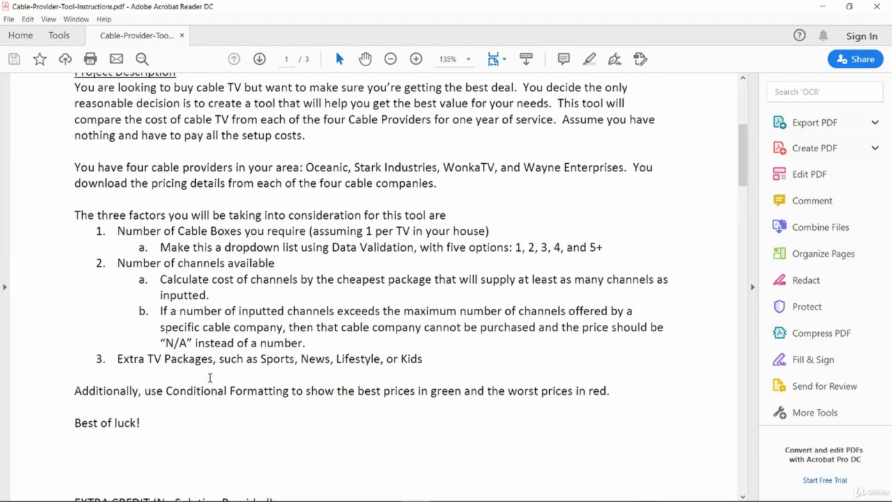
- Read the project description in the instructions, covering the one-year cost comparison, the four cable providers and their pricing workbooks
scroll(209, 377, "down", 1)
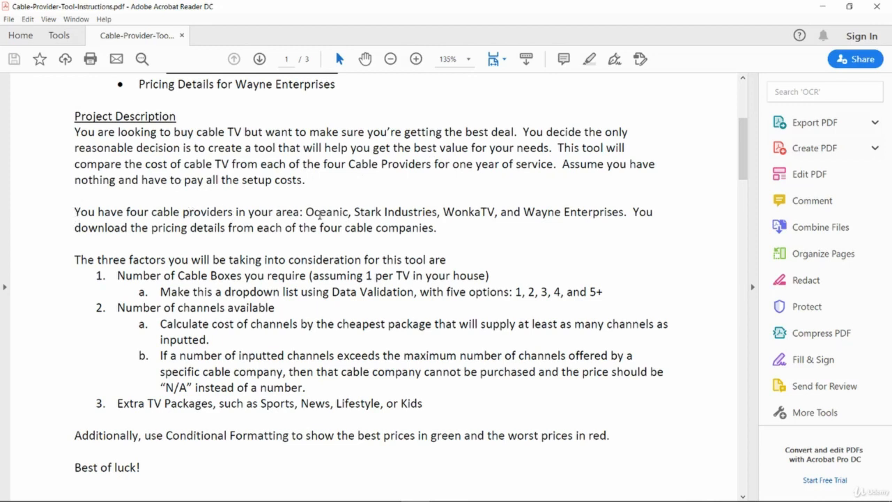
left_click_drag(309, 214, 609, 216)
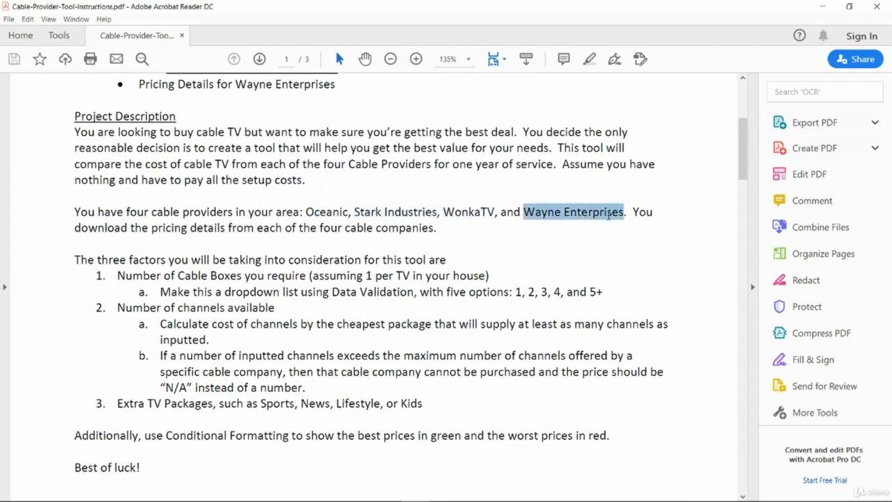
left_click(608, 214)
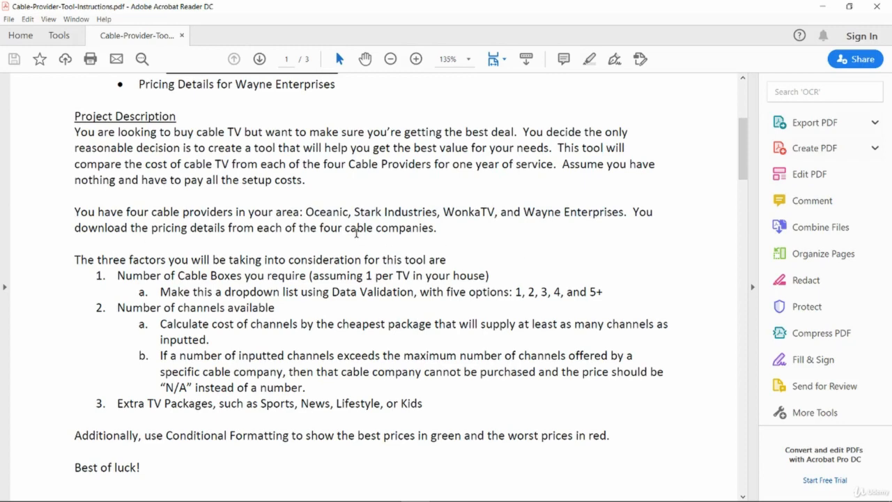
scroll(356, 232, "up", 3)
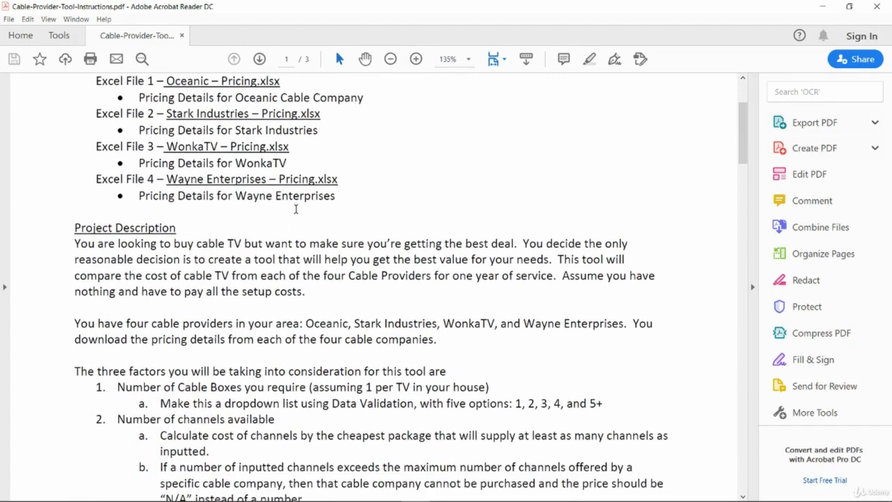
scroll(335, 235, "down", 2)
scroll(332, 195, "up", 3)
scroll(388, 244, "down", 1)
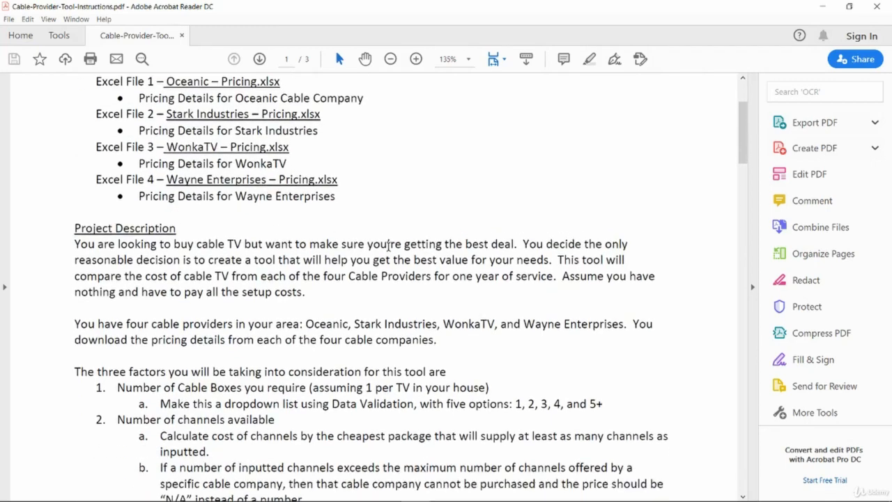
scroll(388, 244, "down", 3)
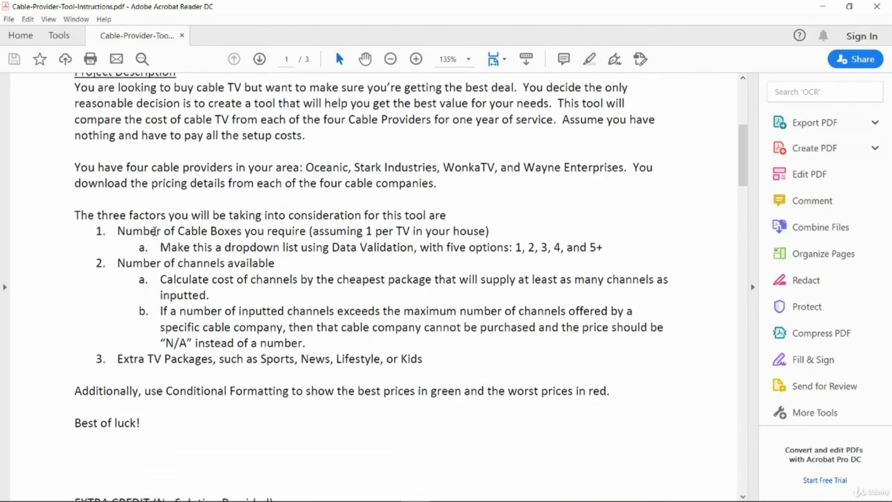
scroll(396, 255, "down", 1)
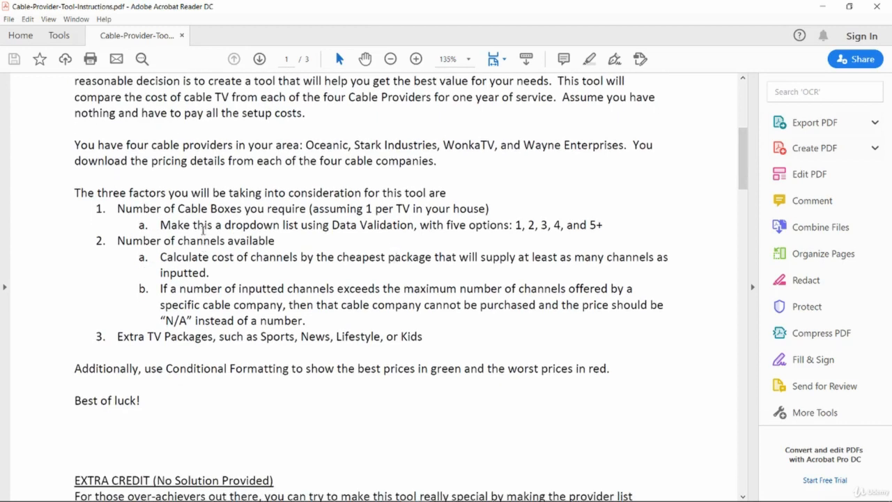
- Examine the rules for the number of cable boxes and the number of channels, including the cheapest-package and N/A conditions
left_click_drag(116, 209, 311, 211)
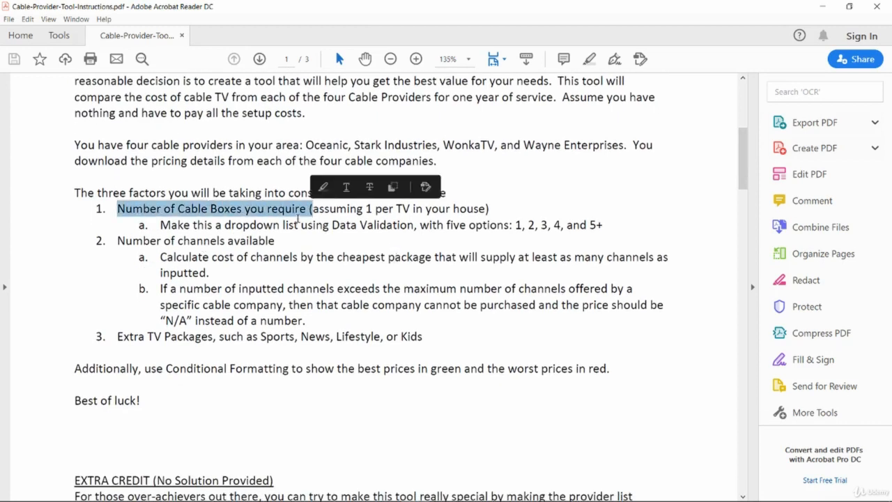
left_click(298, 219)
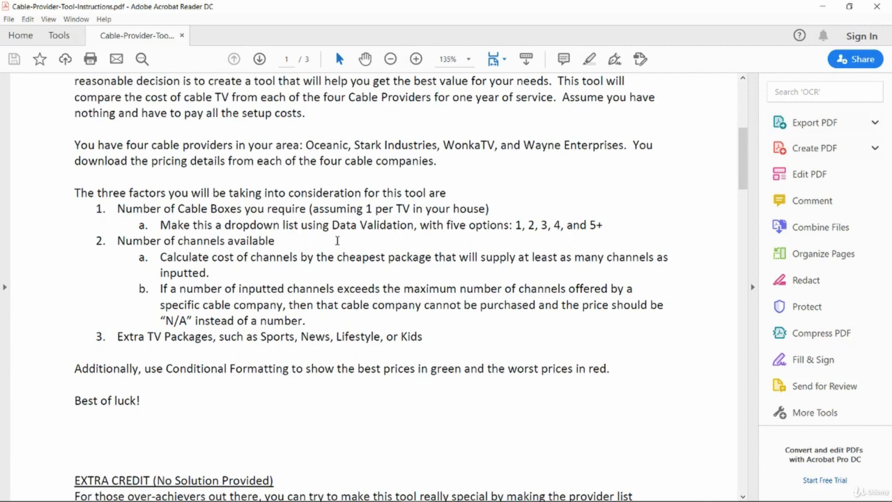
left_click_drag(375, 209, 450, 209)
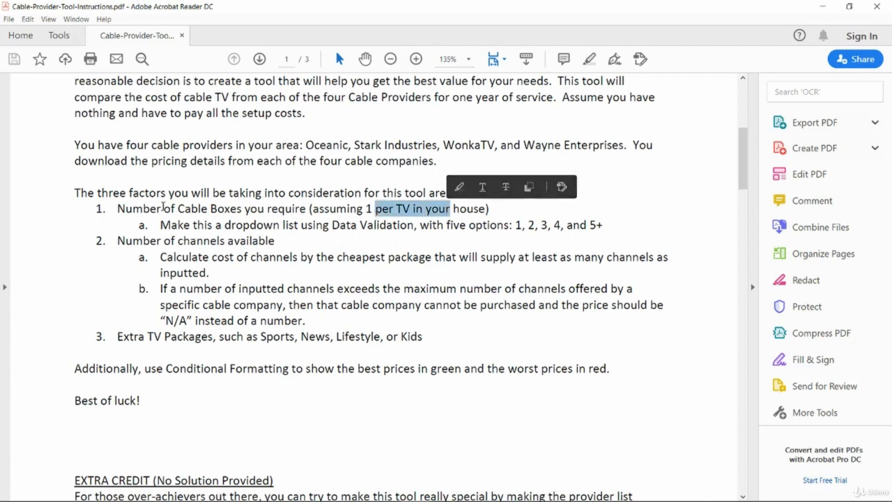
left_click_drag(163, 207, 286, 209)
left_click(284, 209)
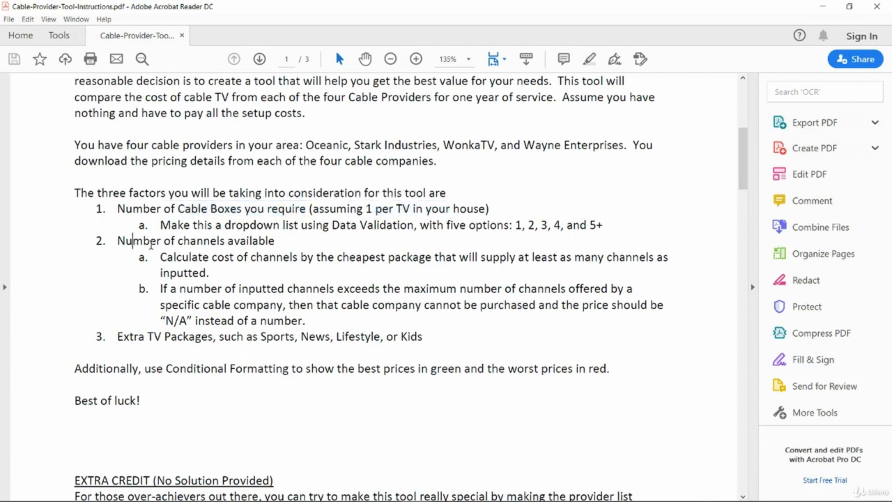
left_click_drag(151, 244, 274, 241)
left_click(262, 258)
left_click_drag(161, 257, 208, 274)
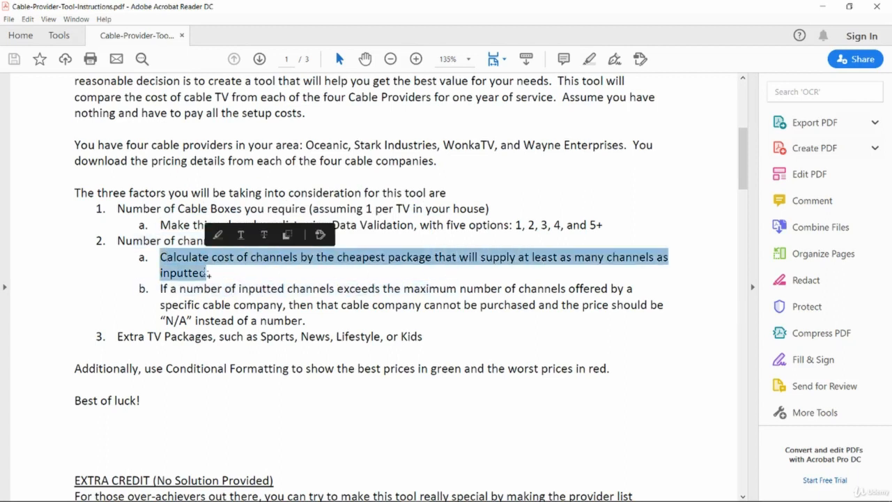
left_click(274, 269)
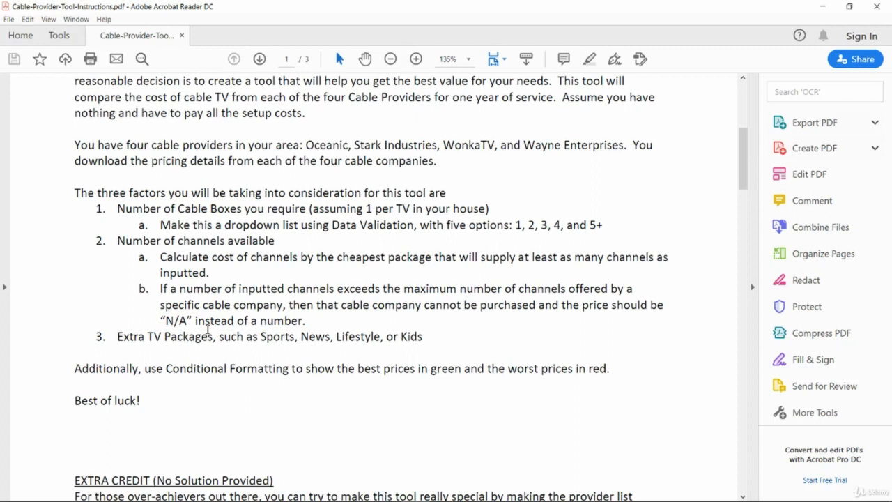
left_click_drag(169, 319, 199, 321)
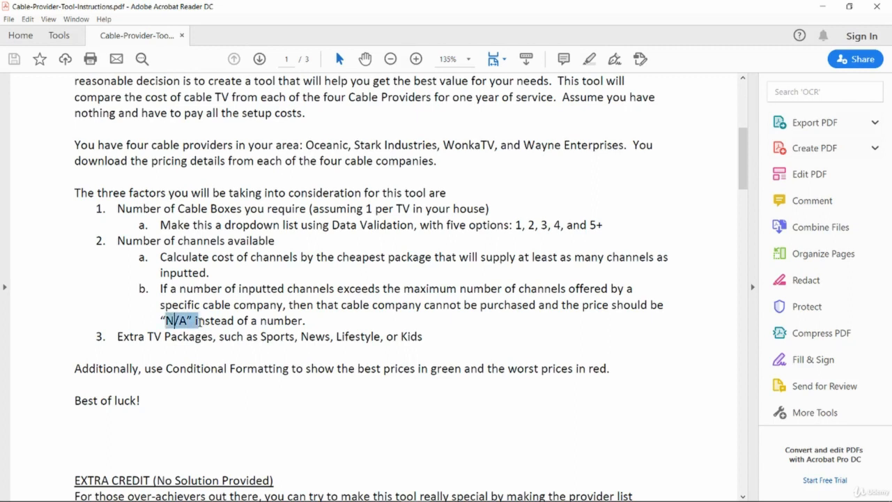
left_click(199, 322)
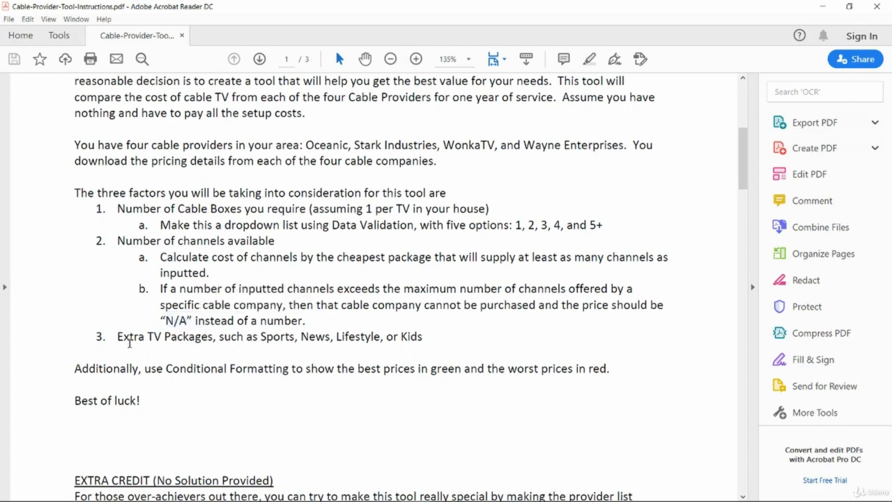
- Examine the extra TV packages factor and the conditional formatting requirement for best and worst prices
left_click_drag(118, 337, 340, 337)
left_click(343, 338)
left_click_drag(219, 339, 251, 337)
left_click(251, 337)
scroll(209, 327, "down", 2)
left_click_drag(89, 304, 580, 312)
left_click(580, 312)
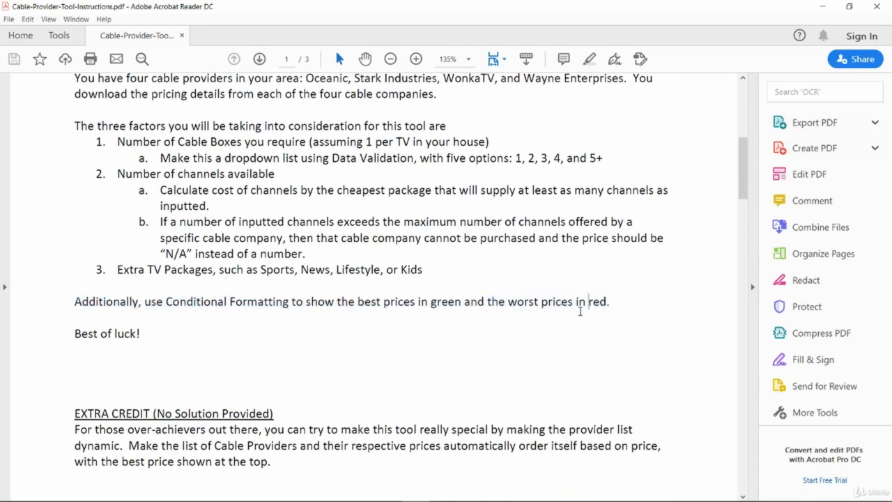
- Review the three comparison factors again, plus the list of Excel pricing files included with the project
scroll(479, 413, "up", 4)
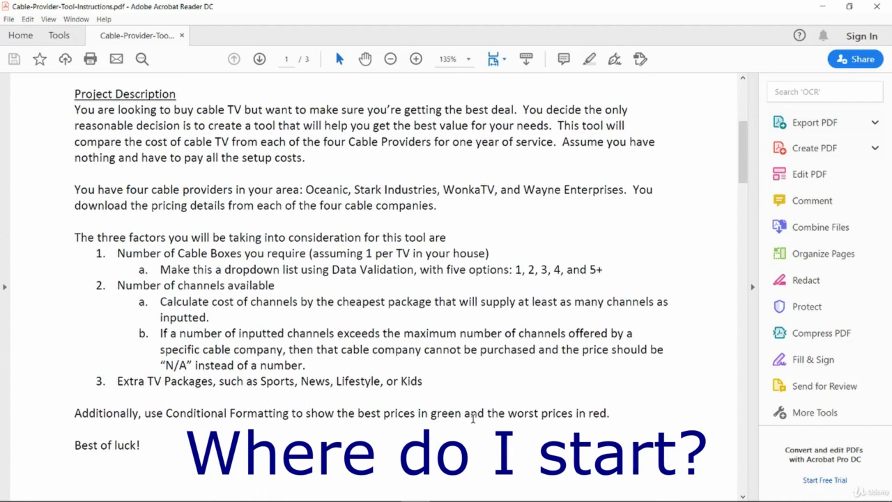
left_click_drag(425, 383, 446, 201)
left_click(448, 219)
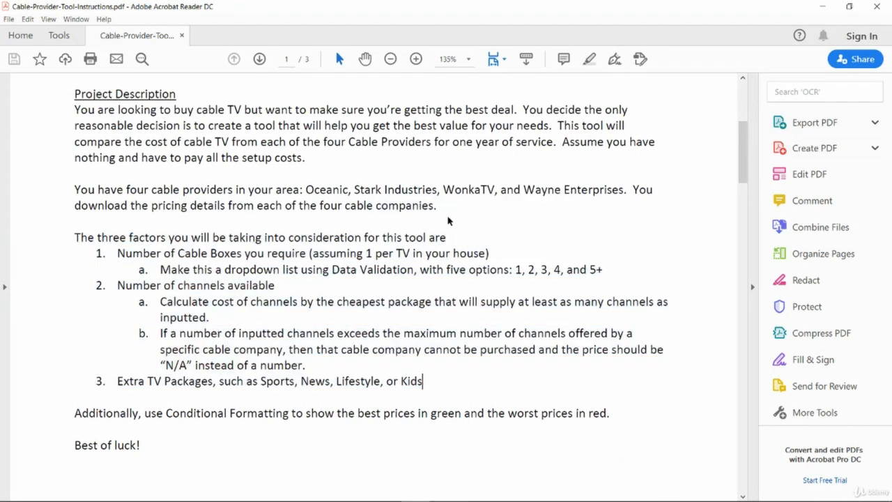
left_click(463, 200)
scroll(462, 213, "down", 1)
scroll(461, 213, "up", 8)
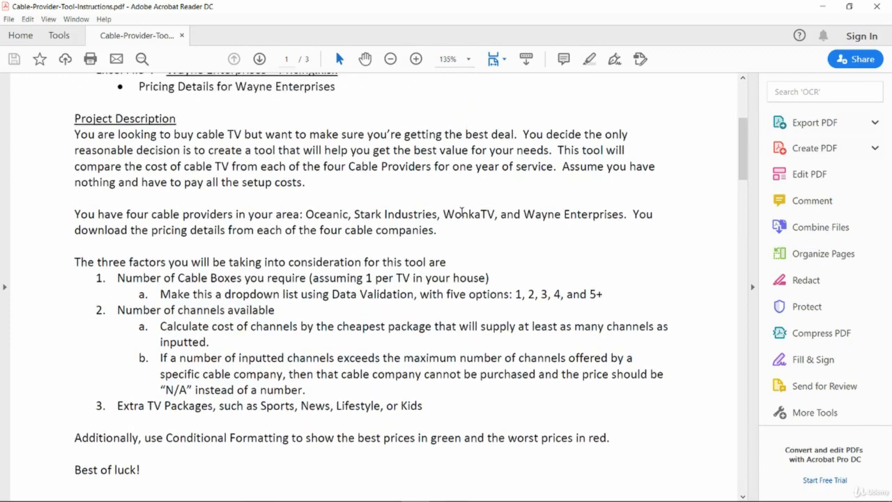
scroll(446, 216, "up", 1)
left_click_drag(168, 215, 348, 340)
left_click(353, 322)
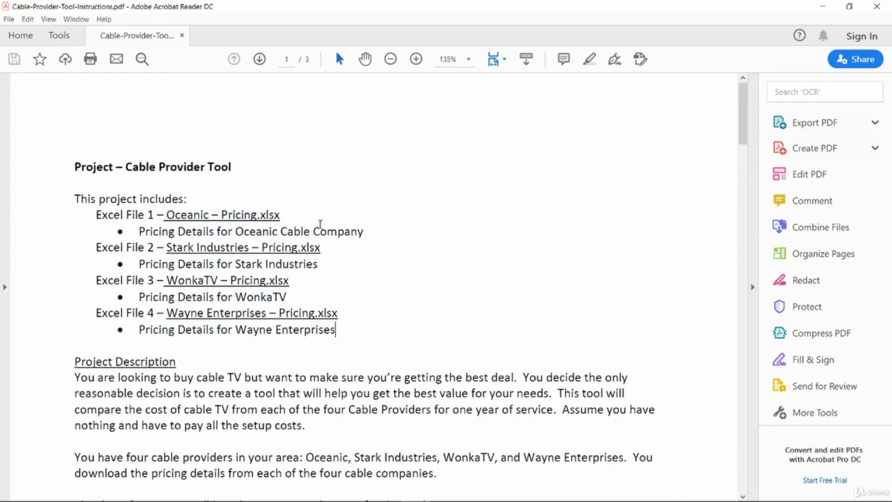
- Compare the blank Cable Provider Comparison Tool screenshot with the written project requirements
scroll(386, 314, "down", 12)
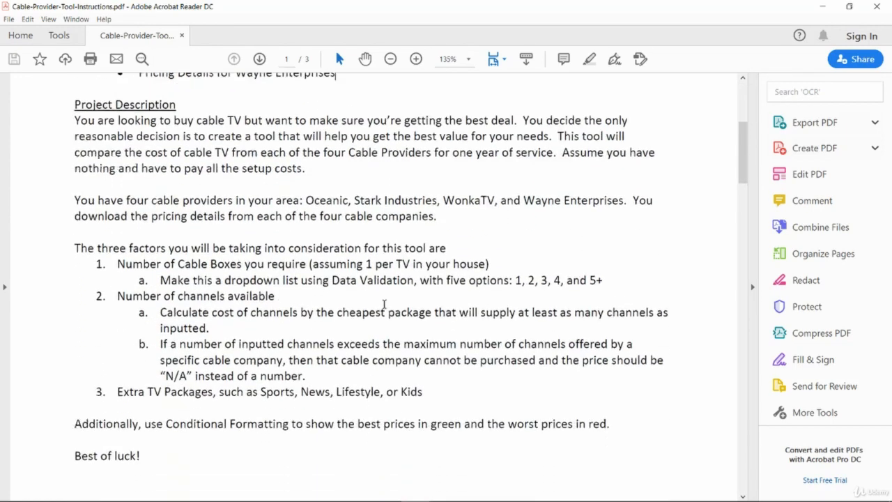
scroll(386, 299, "down", 5)
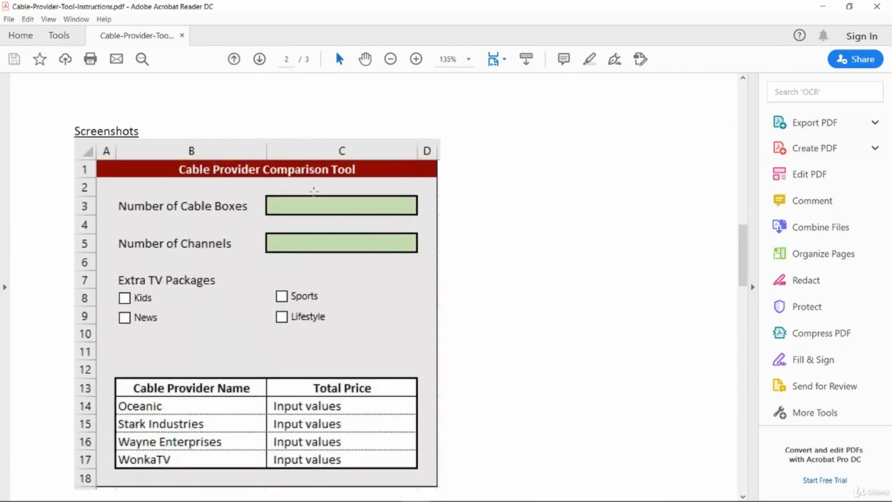
scroll(274, 336, "down", 1)
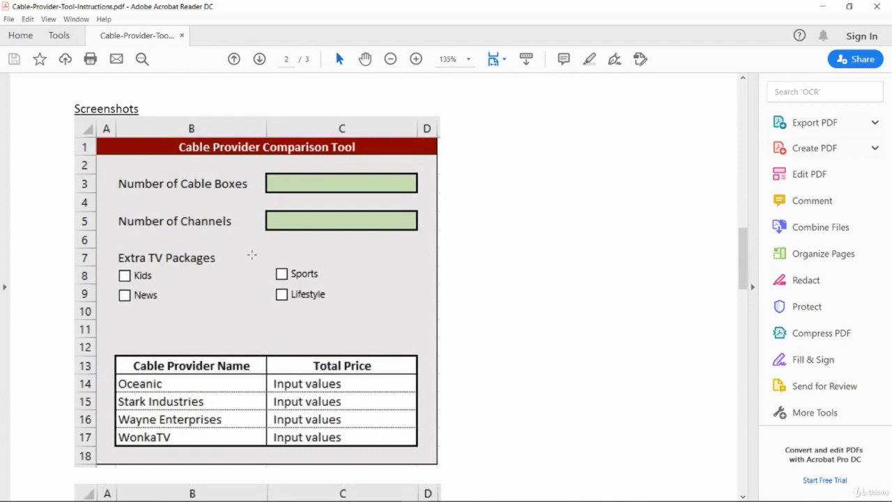
scroll(248, 258, "up", 1)
scroll(249, 258, "down", 1)
scroll(249, 258, "down", 1)
scroll(249, 258, "up", 1)
scroll(249, 258, "up", 15)
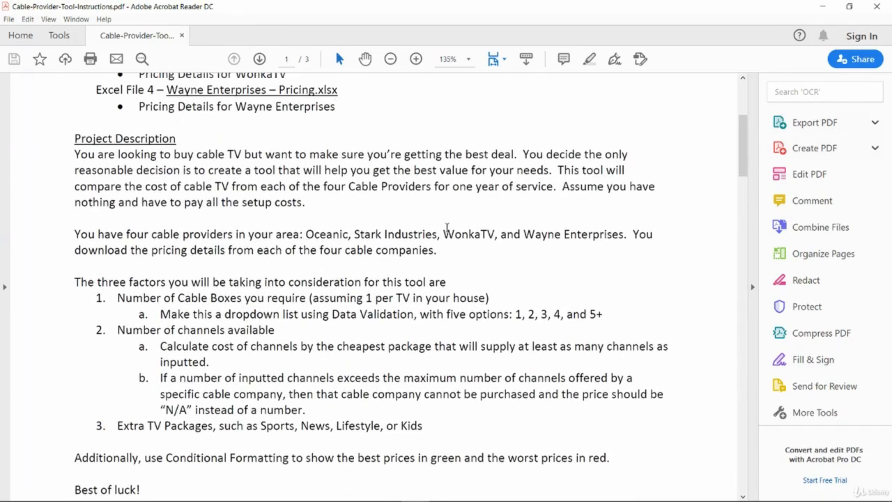
- Minimize the instructions PDF and open the Oceanic, Stark Industries, Wayne Enterprises and WonkaTV pricing workbooks together from Cable Provider Tool
left_click(822, 6)
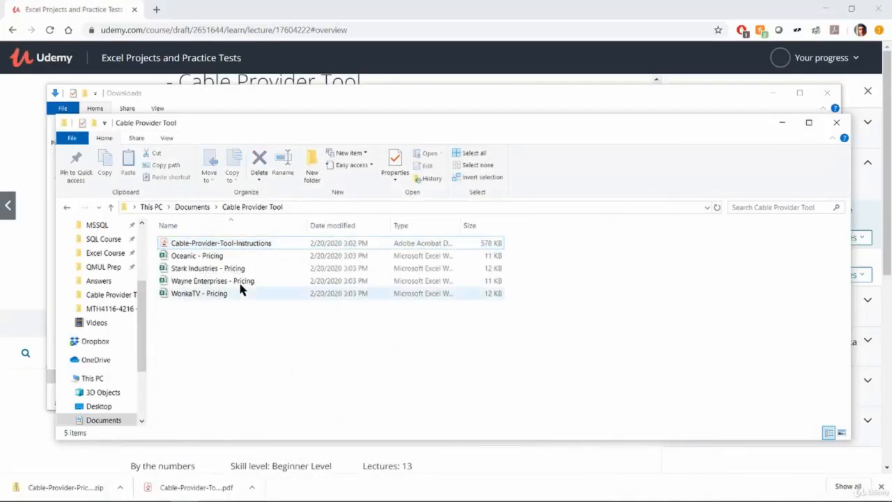
left_click(232, 257)
left_click(239, 293, "shift")
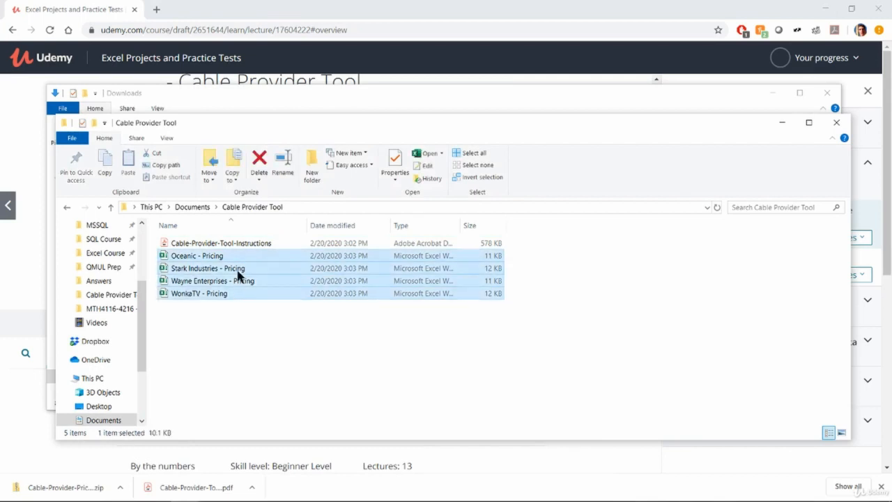
right_click(239, 274)
left_click(290, 24)
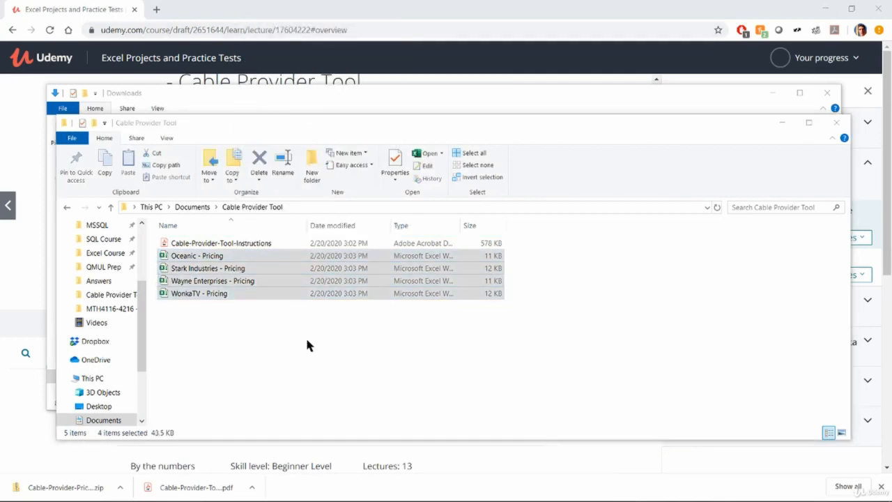
- Arrange the opened pricing workbook windows, then maximize Wayne Enterprises - Pricing and enable editing in it
left_click_drag(891, 185, 440, 89)
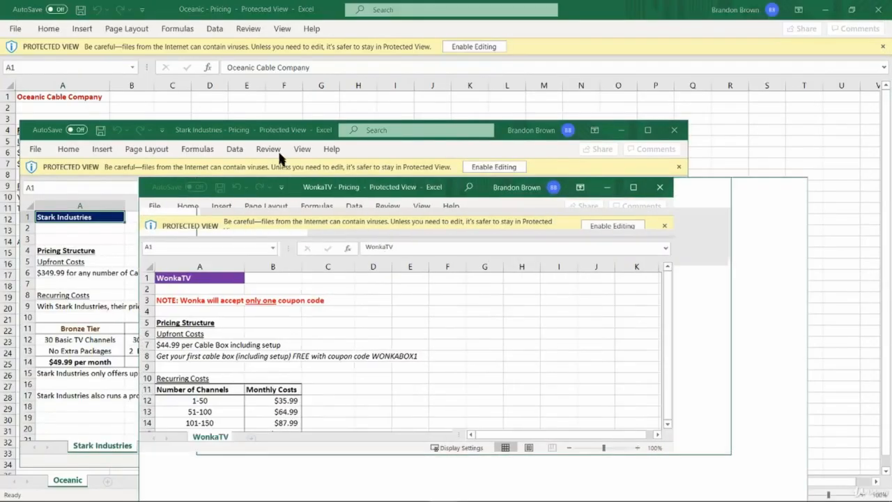
left_click_drag(334, 187, 184, 139)
left_click_drag(891, 119, 318, 129)
left_click_drag(260, 129, 329, 116)
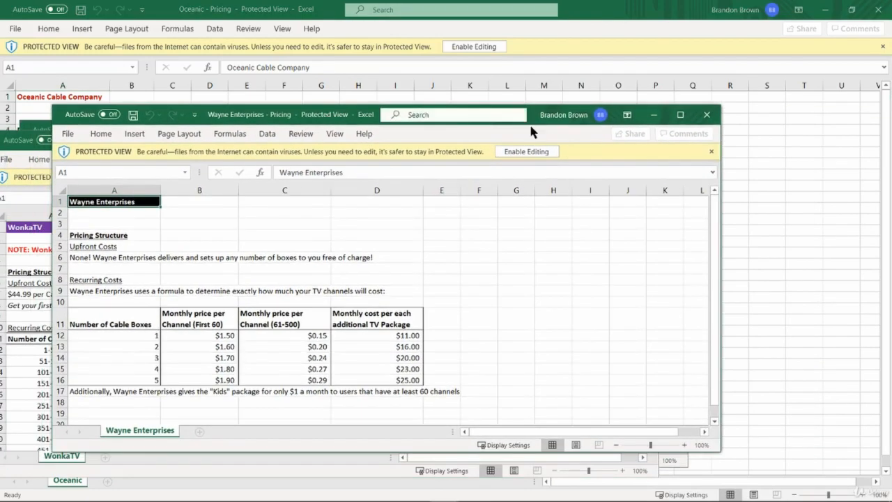
left_click(681, 117)
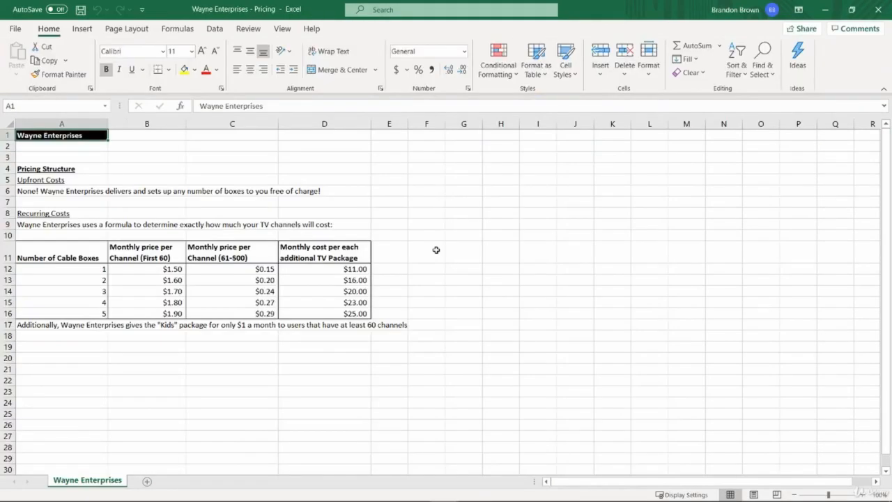
- Try to move the Wayne Enterprises sheet to the end of the Oceanic - Pricing.xlsx workbook
key("alt+h")
key("o")
key("m")
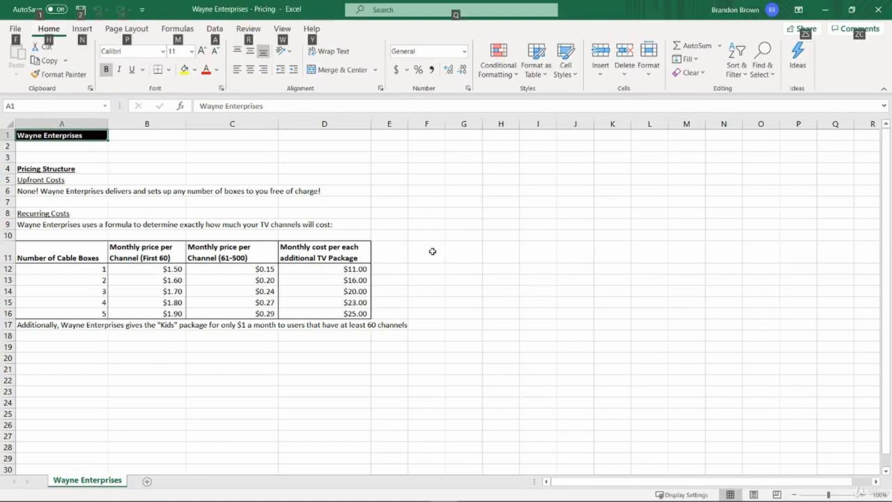
left_click(434, 196)
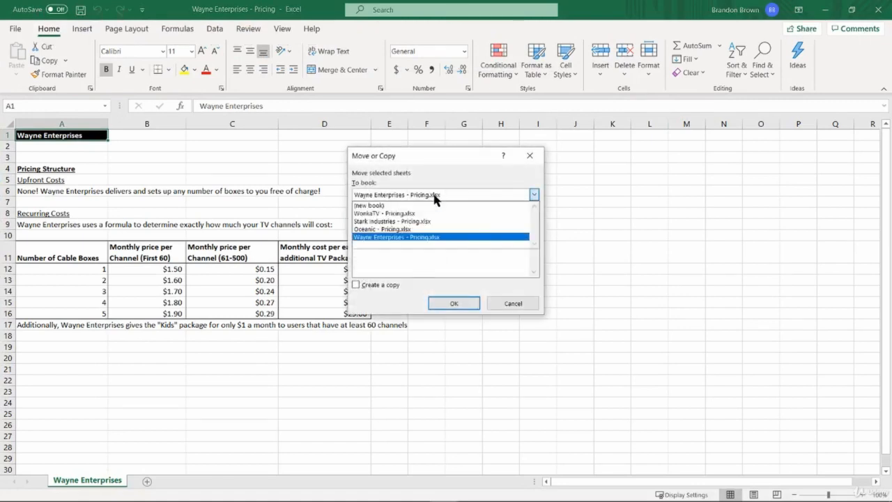
left_click(393, 229)
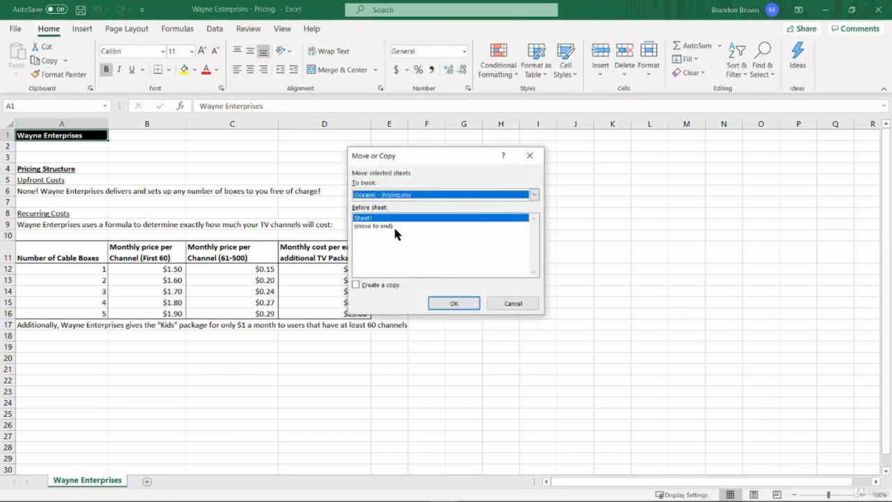
left_click(393, 225)
left_click(451, 303)
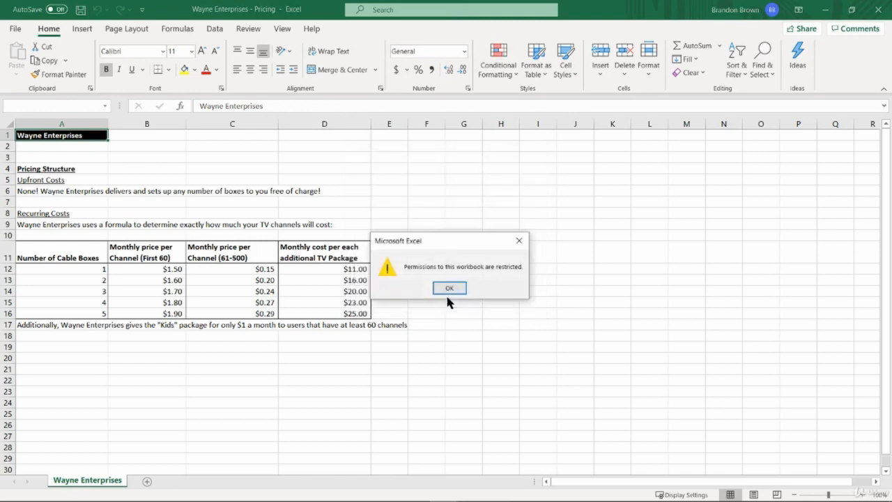
left_click(451, 287)
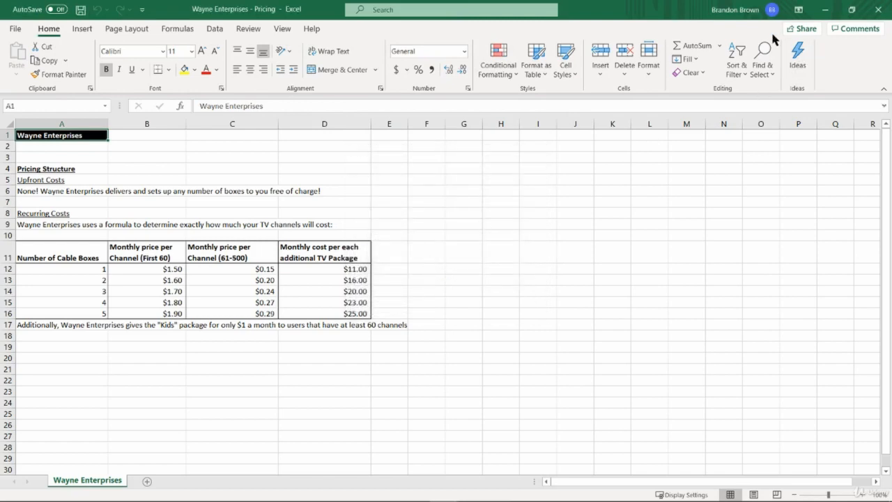
- Minimize the Wayne Enterprises workbook and enable editing in the WonkaTV, Stark Industries and Oceanic pricing workbooks
left_click(825, 9)
left_click(464, 177)
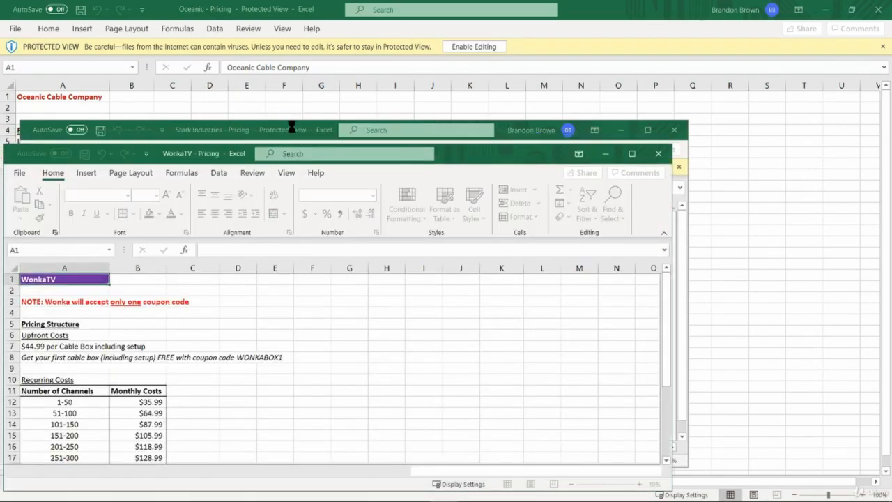
left_click(292, 129)
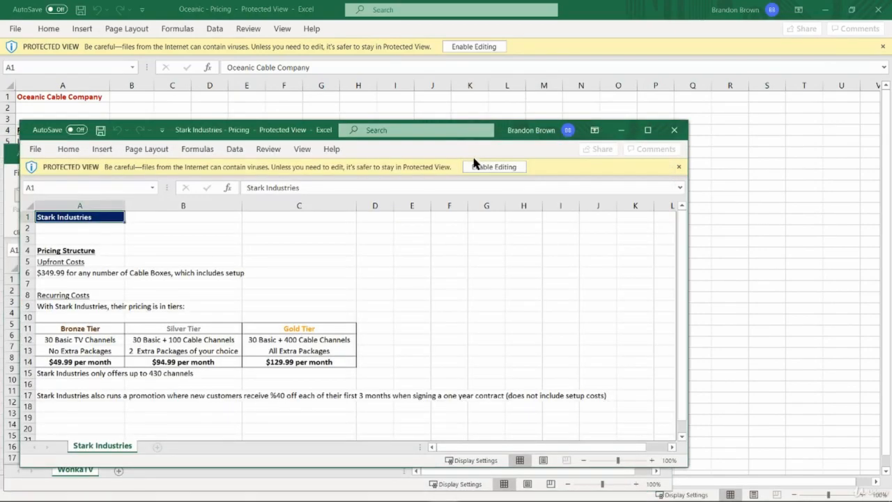
left_click(489, 165)
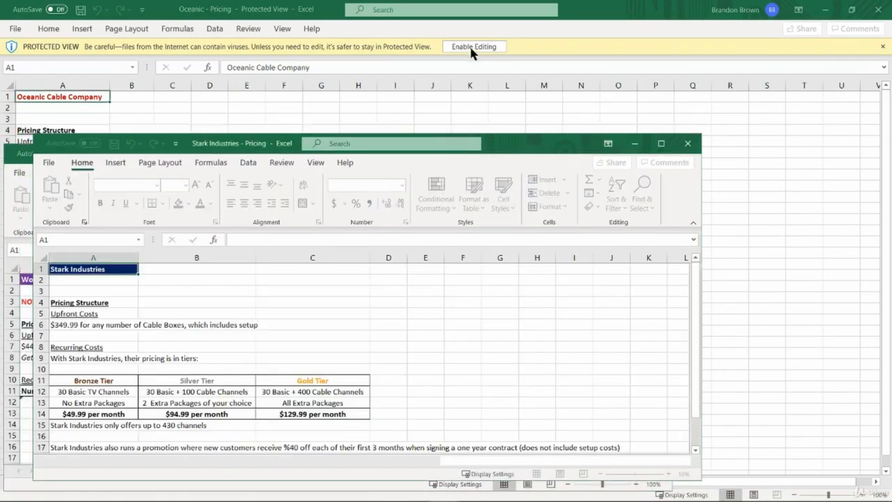
left_click(474, 49)
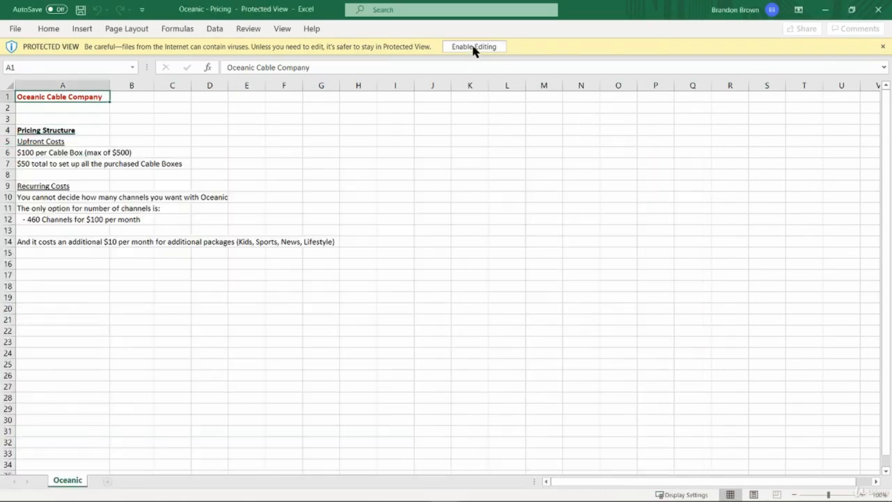
left_click(474, 49)
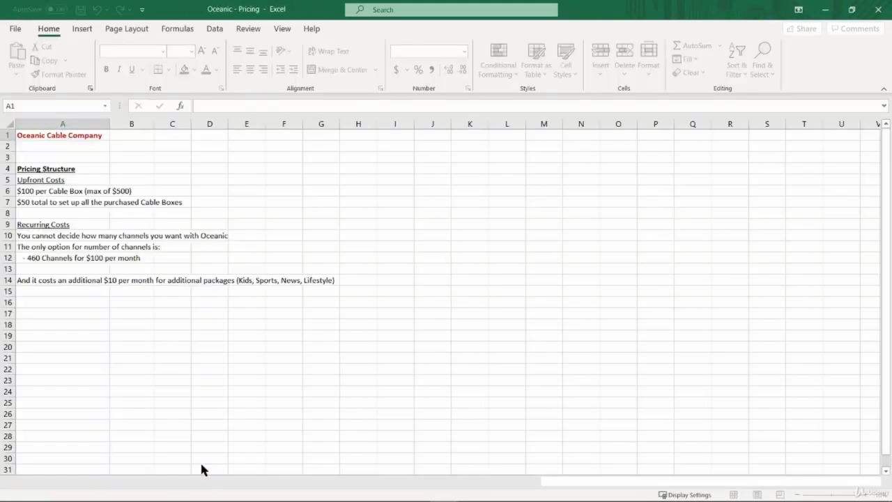
left_click(369, 268)
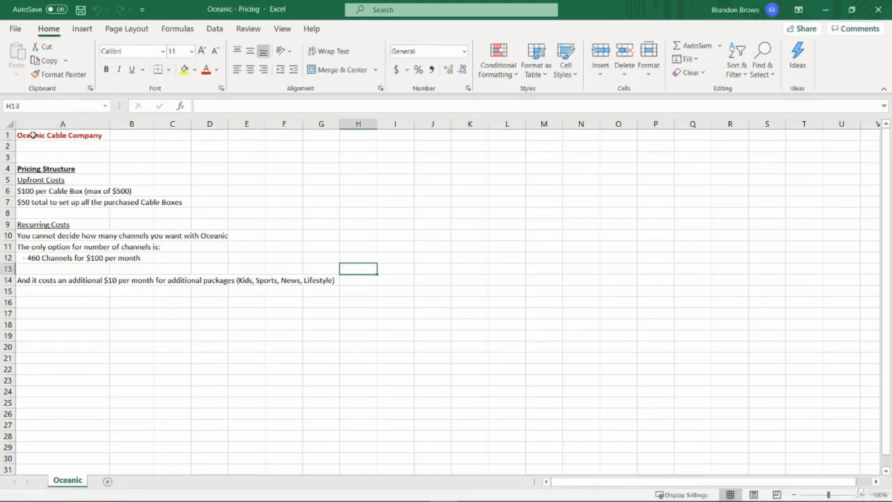
left_click(33, 136)
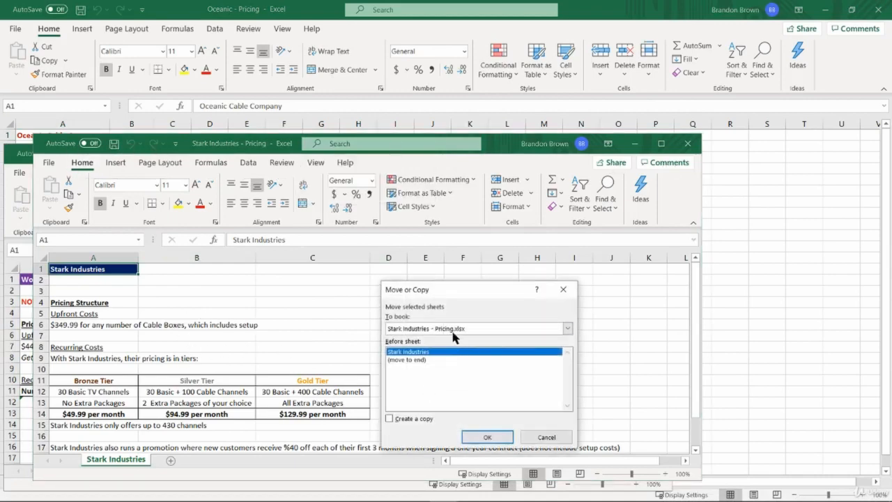
- Move the Stark Industries sheet to the end of the Oceanic - Pricing.xlsx workbook
left_click(453, 328)
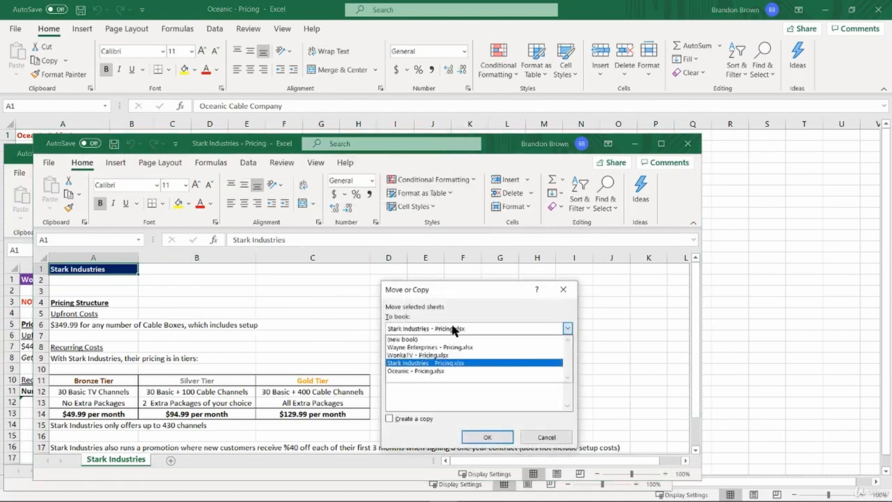
left_click(438, 371)
left_click(427, 361)
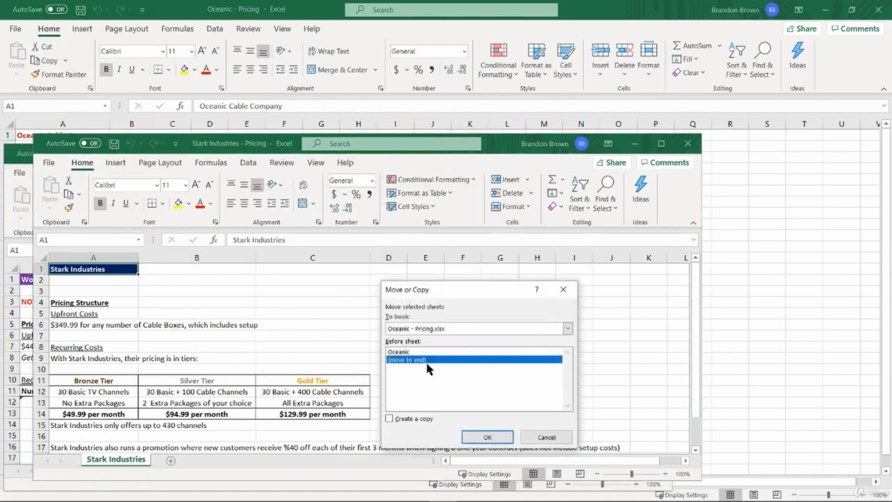
left_click(485, 437)
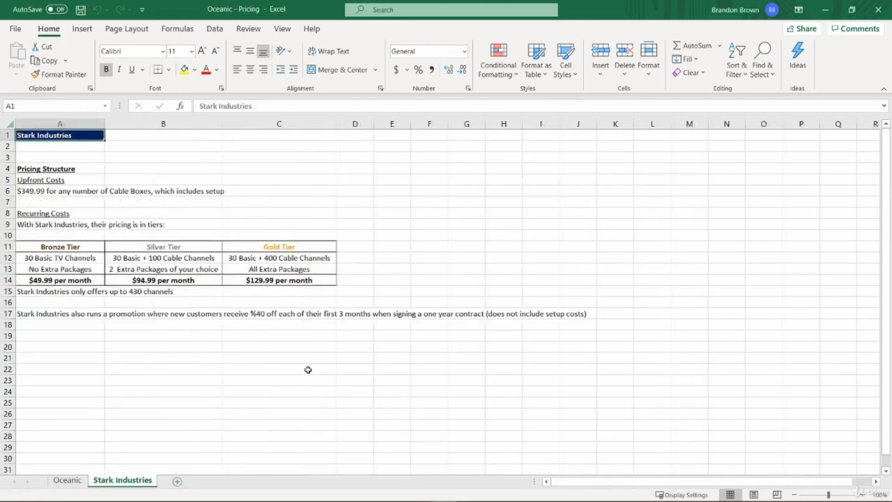
- Switch to the WonkaTV - Pricing workbook and move its WonkaTV sheet to the end of Oceanic - Pricing.xlsx
key("alt+Tab")
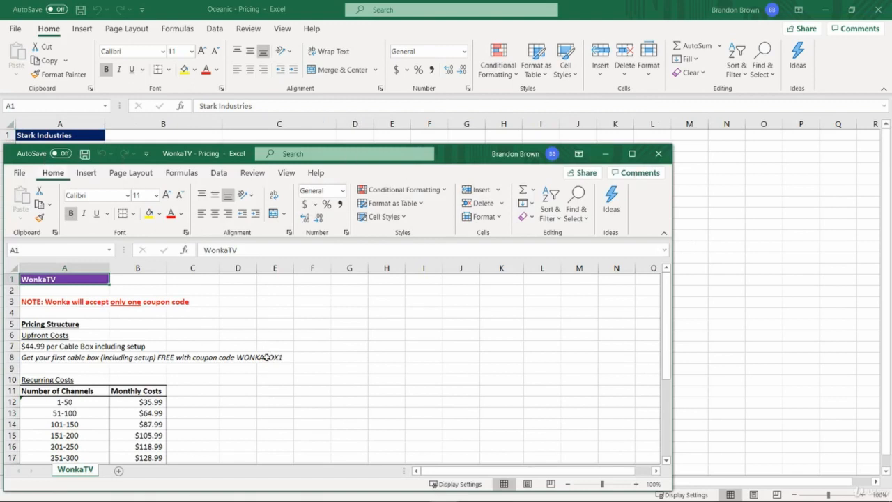
key("alt+h")
key("o")
key("m")
left_click(404, 339)
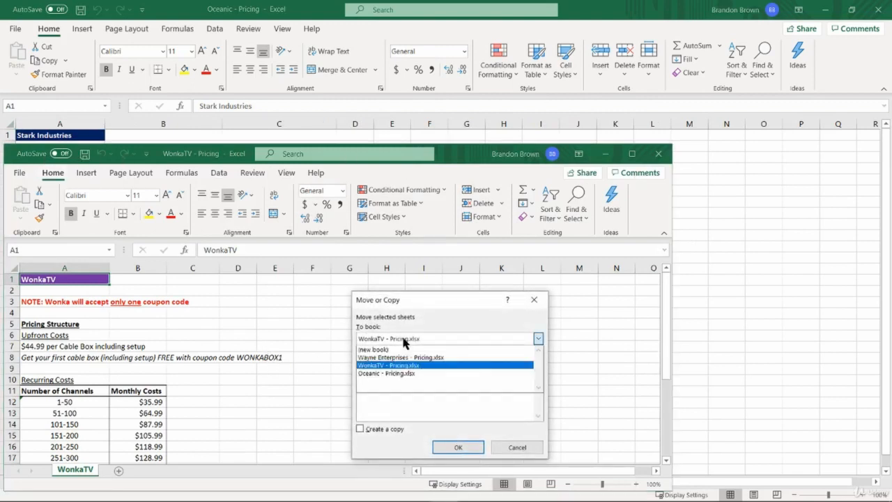
left_click(394, 372)
left_click(390, 377)
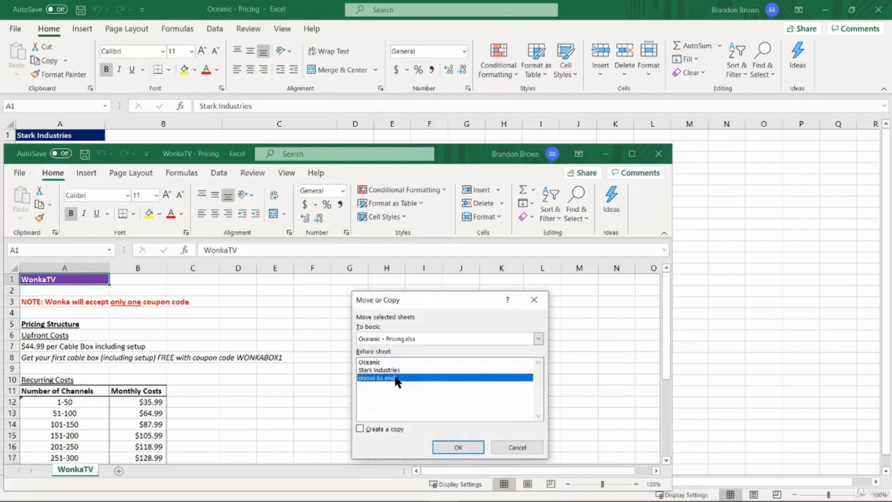
left_click(453, 447)
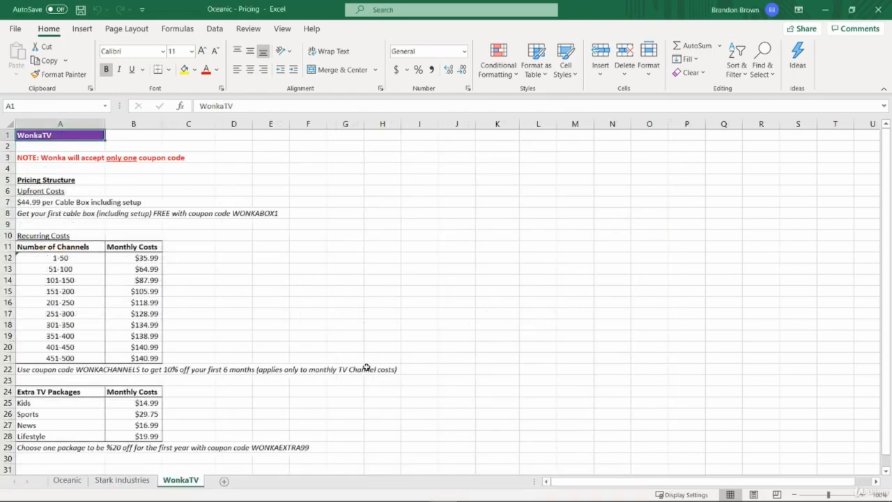
- Switch to the Wayne Enterprises - Pricing workbook and move its sheet to the end of Oceanic - Pricing.xlsx
key("alt+Tab")
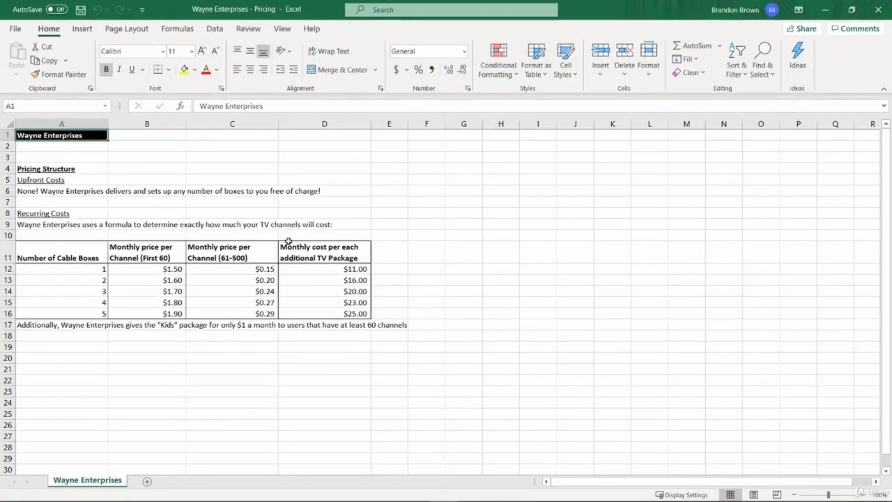
type("em")
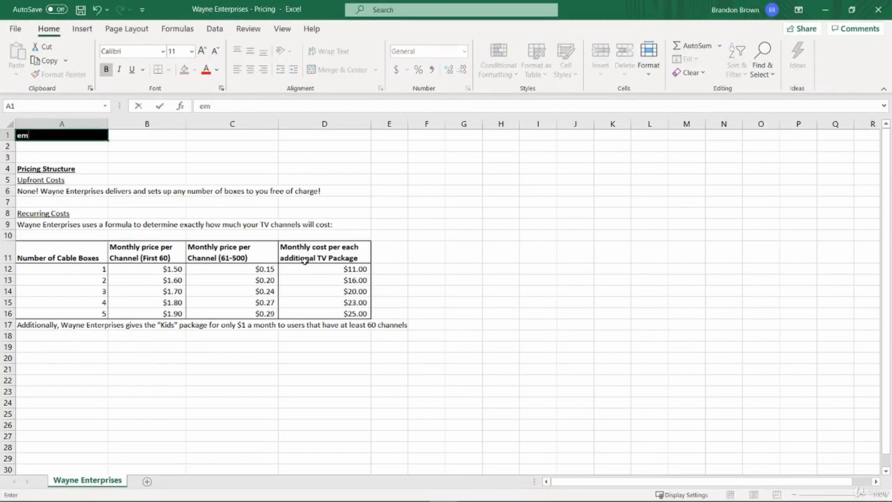
key("Escape")
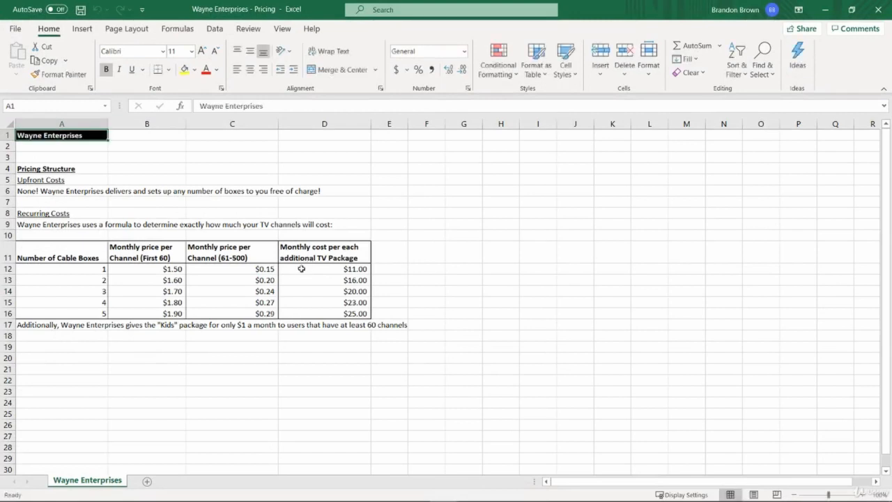
key("alt+e")
key("m")
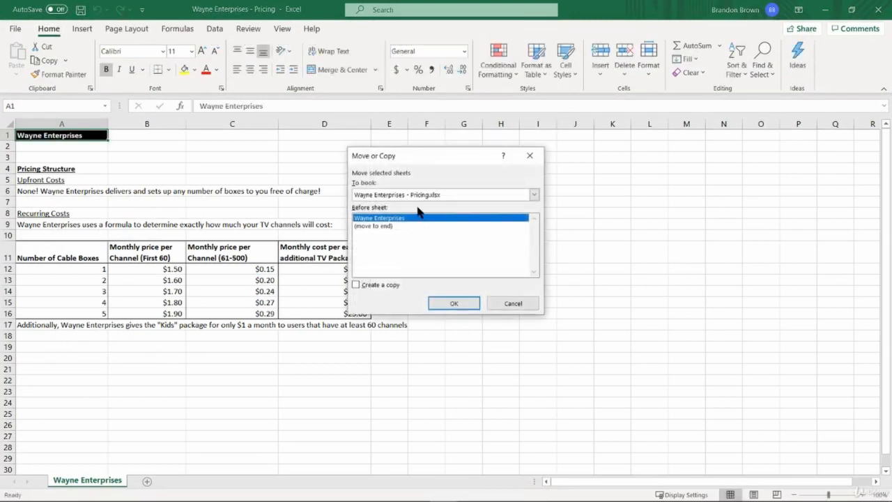
left_click(534, 195)
left_click(408, 221)
left_click(401, 241)
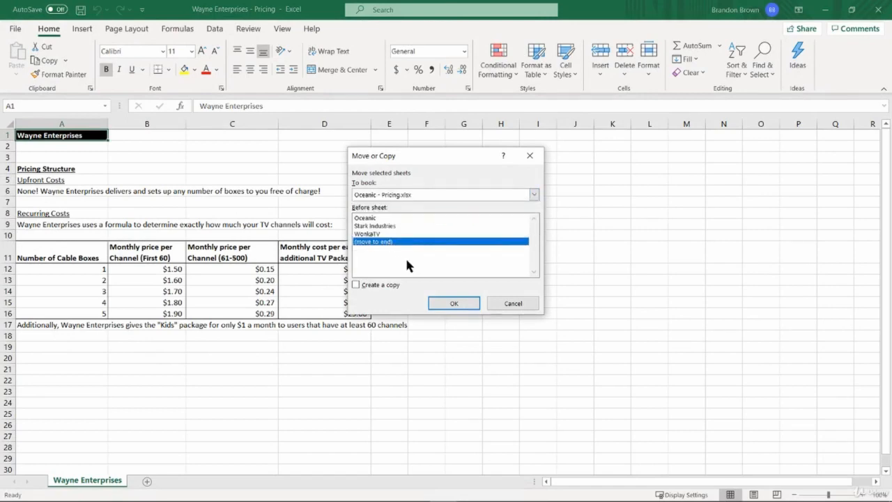
left_click(446, 301)
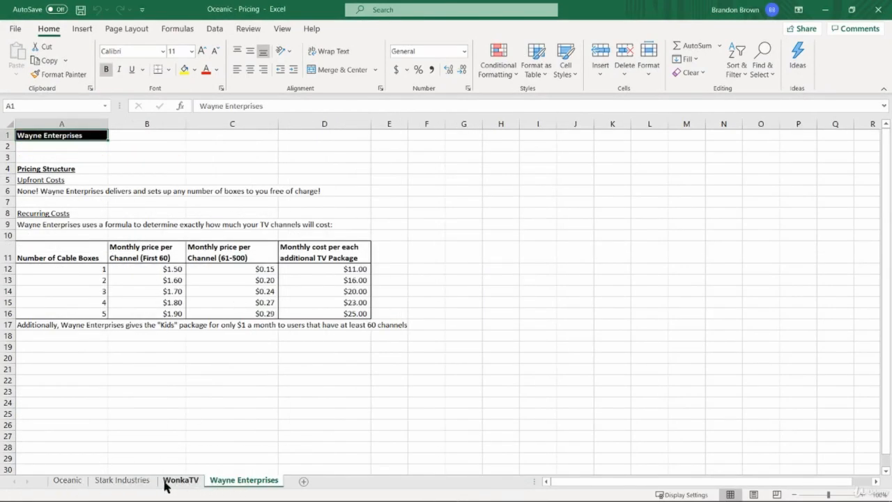
- Check the provider order in the Cable Provider Comparison Tool screenshot of the instructions PDF in Adobe Acrobat Reader, and return to Excel
left_click(70, 481)
mouse_move(189, 493)
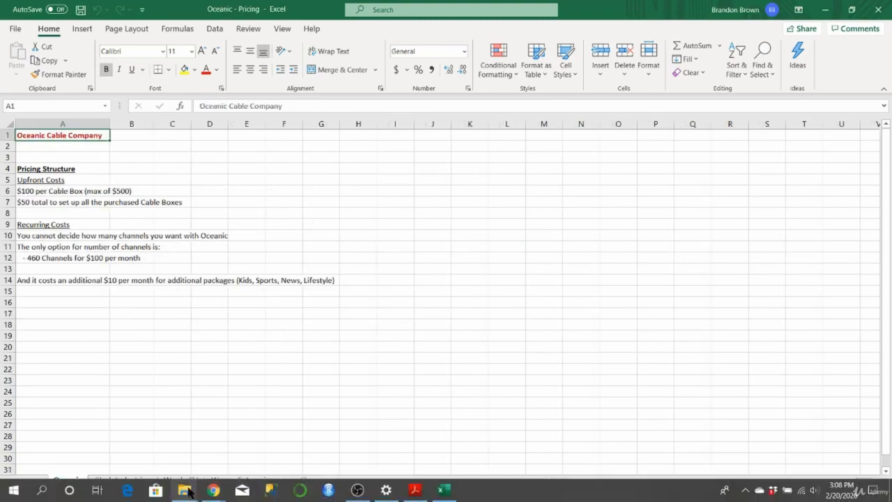
left_click(284, 446)
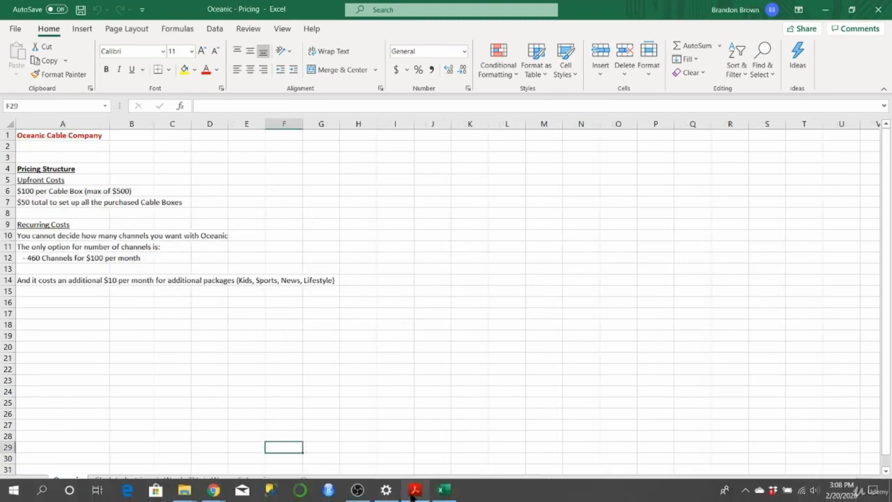
left_click(414, 490)
scroll(309, 300, "down", 10)
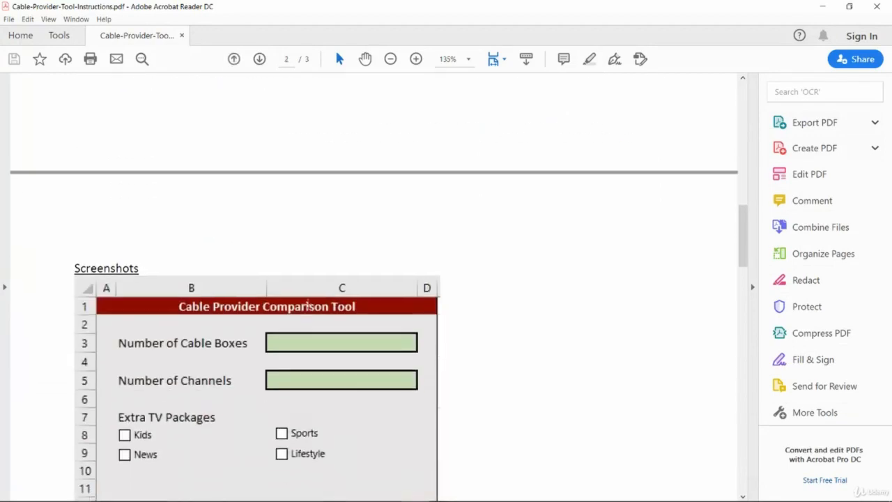
scroll(307, 304, "down", 5)
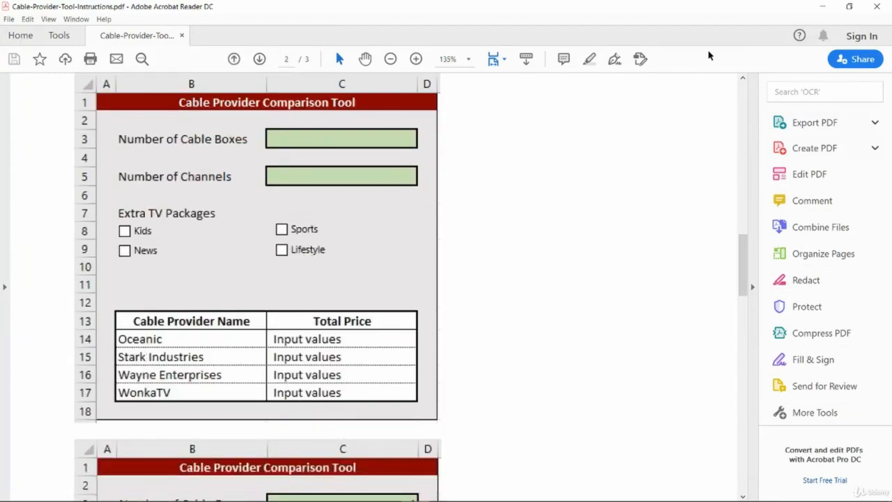
left_click(823, 7)
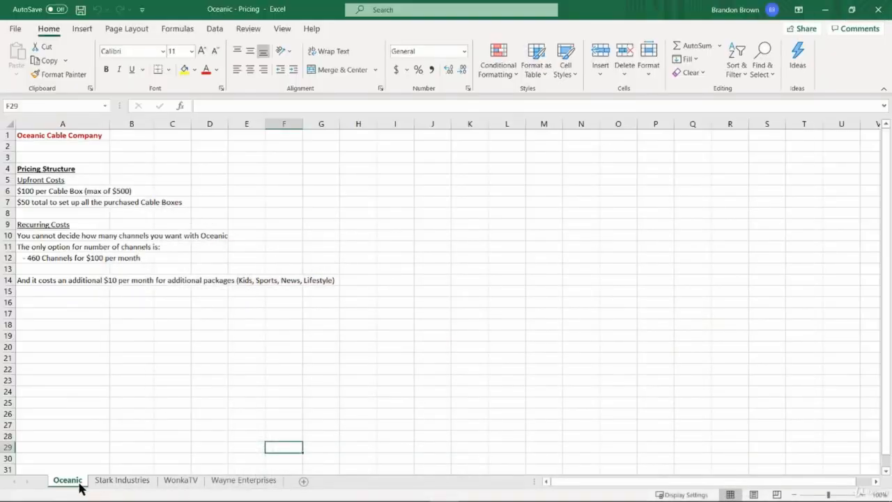
- Reorder the Wayne Enterprises sheet to sit before WonkaTV, and return to cell A1 of the Oceanic sheet
left_click_drag(235, 490, 162, 484)
left_click(112, 481)
left_click(76, 484)
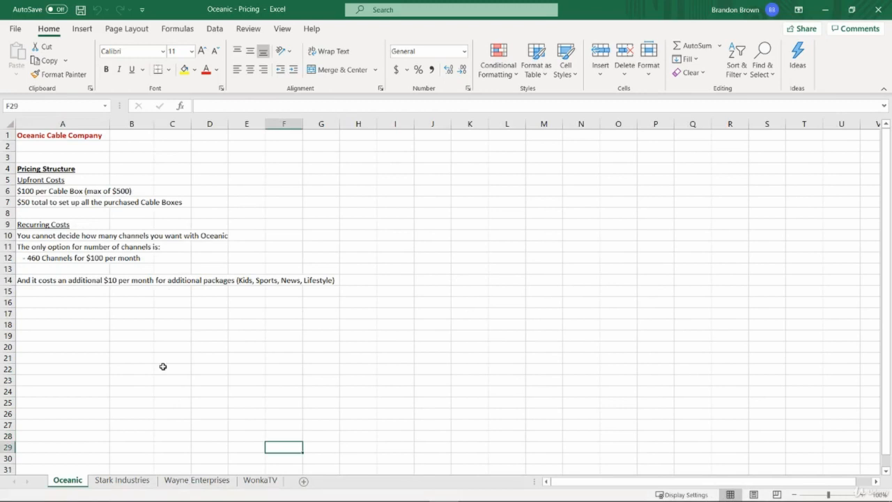
key("ctrl+Home")
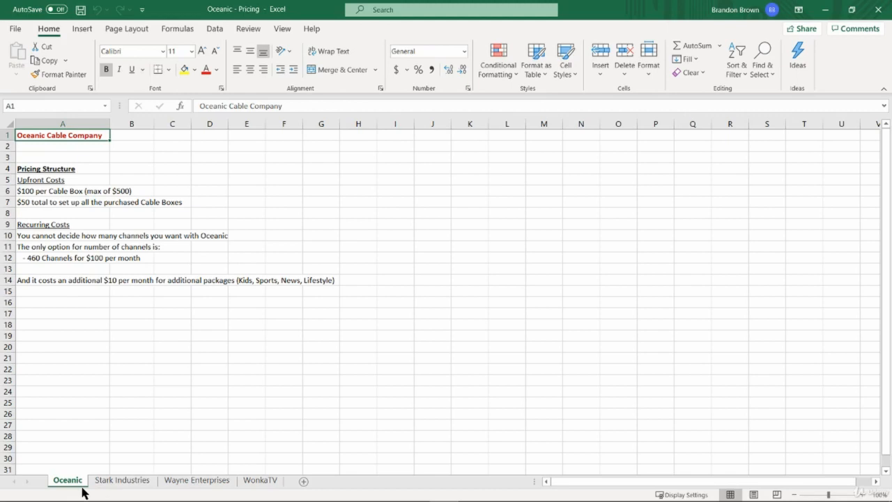
- Review the Stark Industries, Wayne Enterprises and WonkaTV pricing sheets in the combined workbook, and return to the Oceanic sheet
left_click(143, 484)
left_click(182, 484)
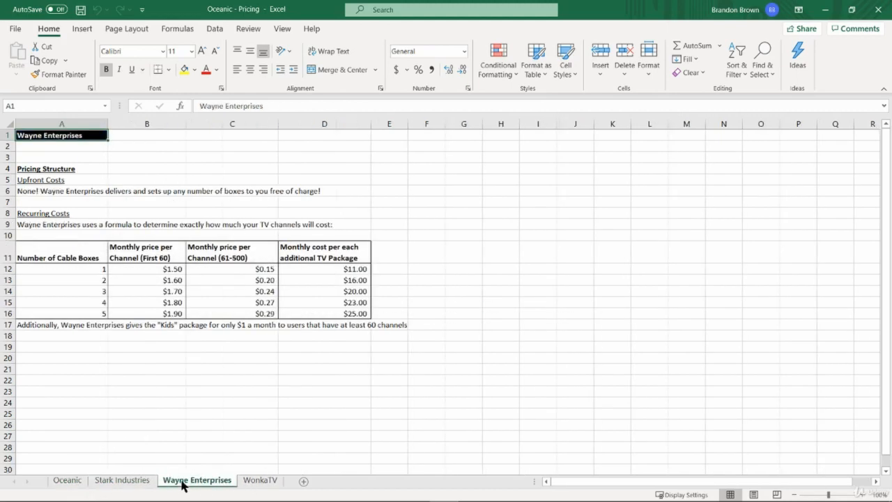
left_click(248, 481)
left_click(93, 484)
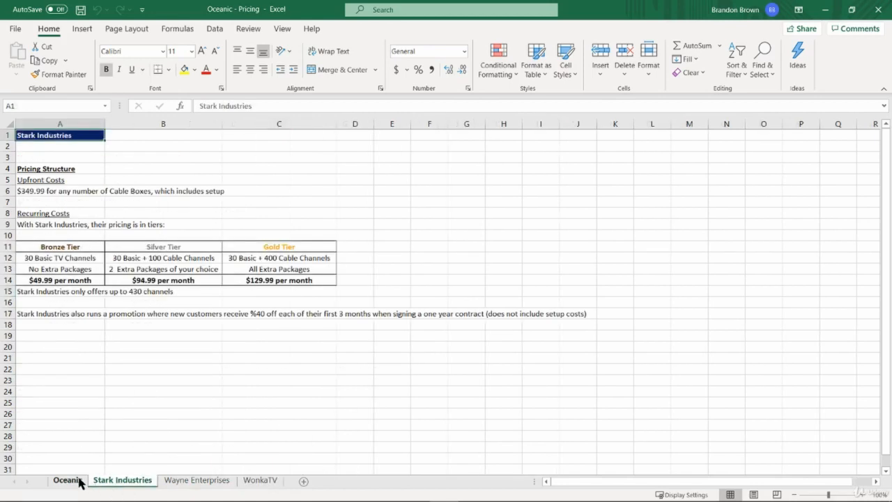
left_click(69, 481)
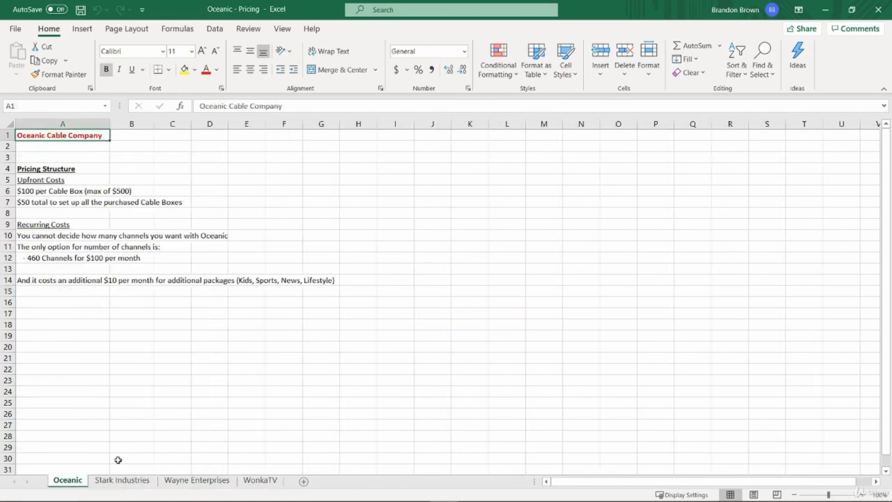
- Insert a blank worksheet before the Oceanic sheet and open its name for editing
key("shift+F11")
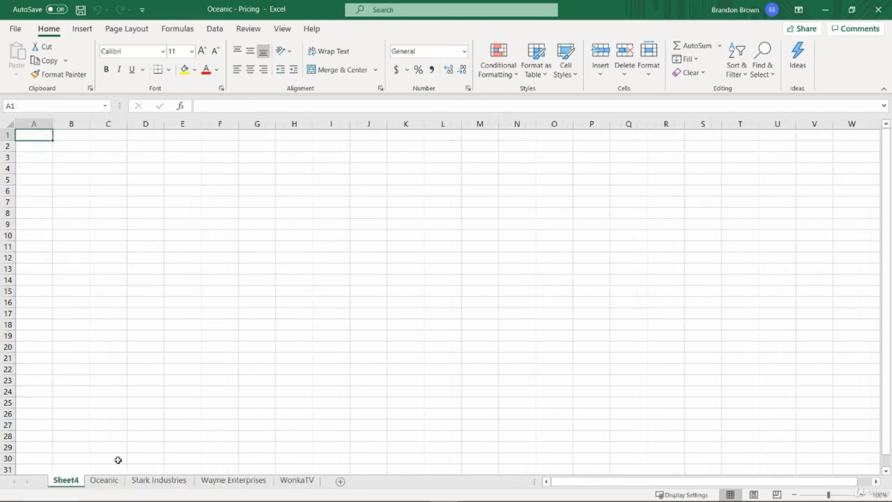
right_click(66, 480)
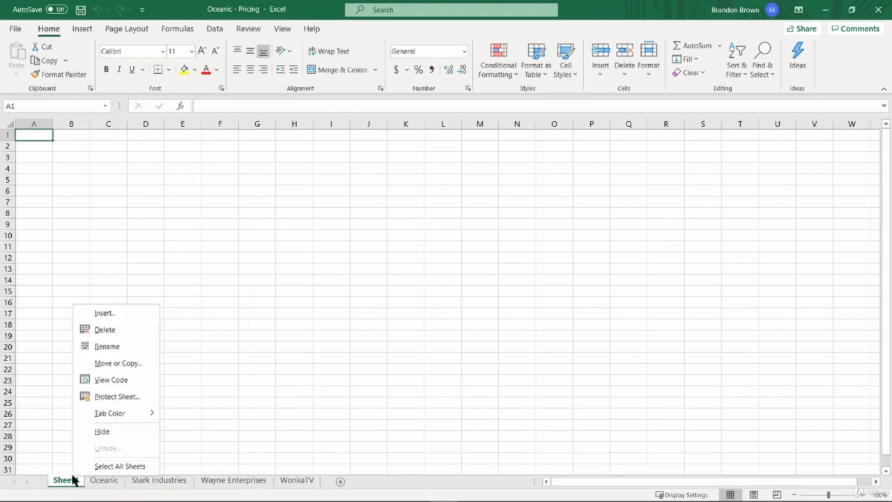
left_click(120, 316)
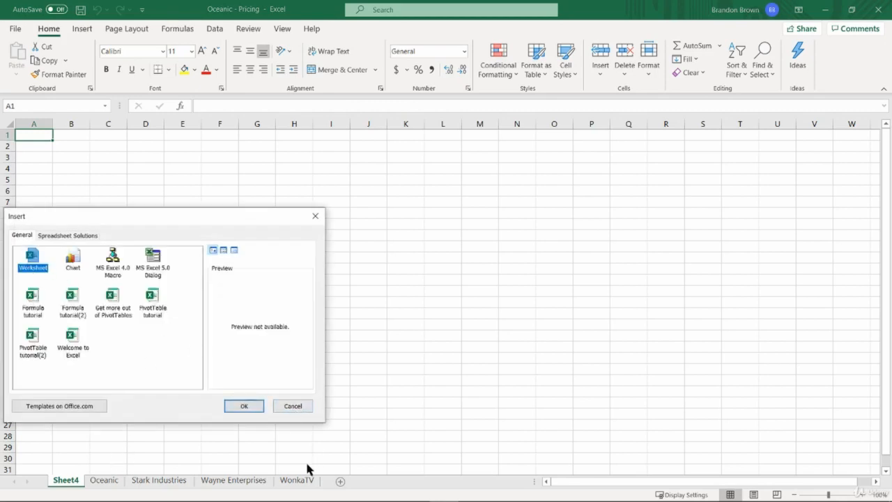
left_click(296, 405)
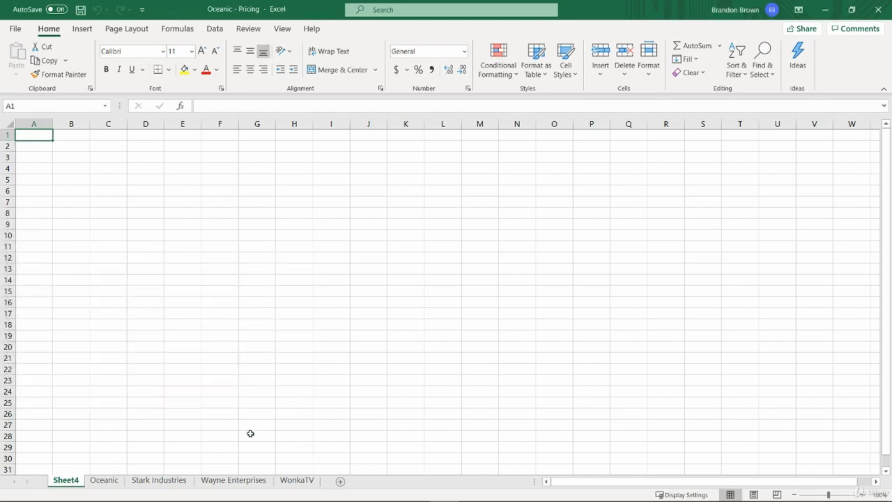
double_click(78, 481)
key("Return")
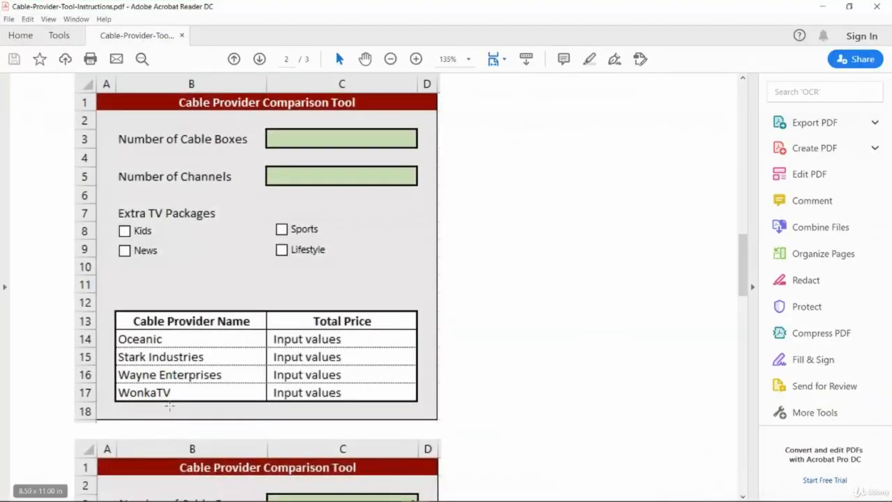
- Review the blank and filled-in Cable Provider Comparison Tool screenshots in the instructions PDF, and return to Excel
scroll(296, 379, "down", 5)
scroll(296, 378, "up", 3)
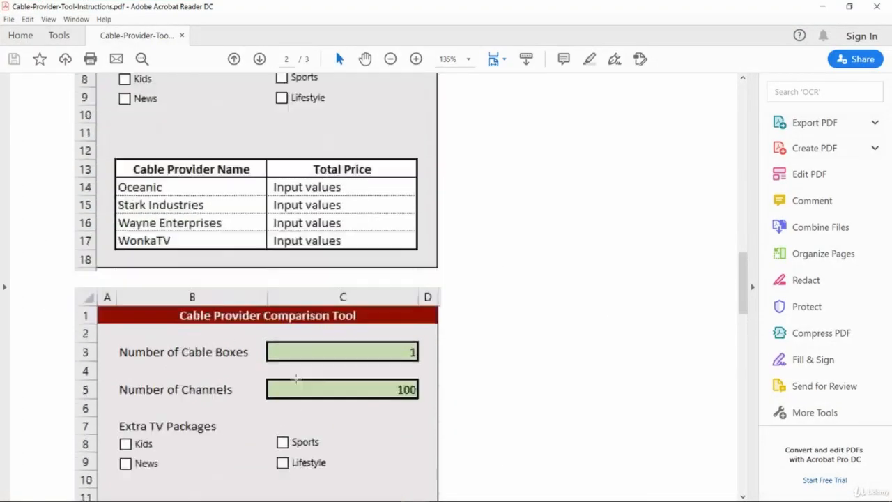
scroll(297, 378, "up", 5)
key("alt+Tab")
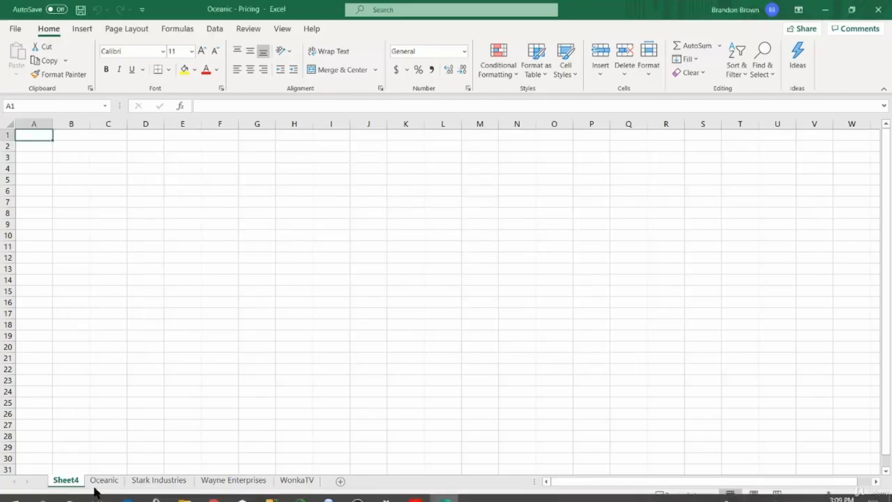
- Rename the new blank worksheet before the Oceanic sheet as Pricing Tool
double_click(70, 481)
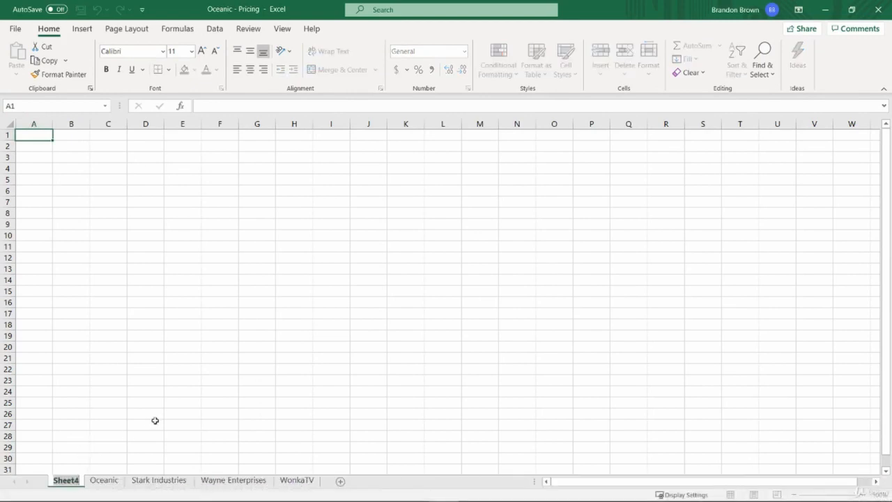
type("Pricing Tool")
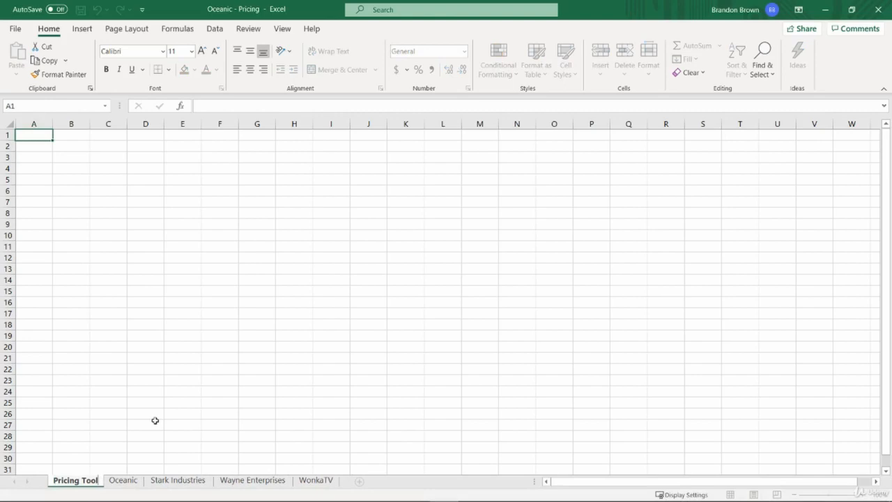
key("Return")
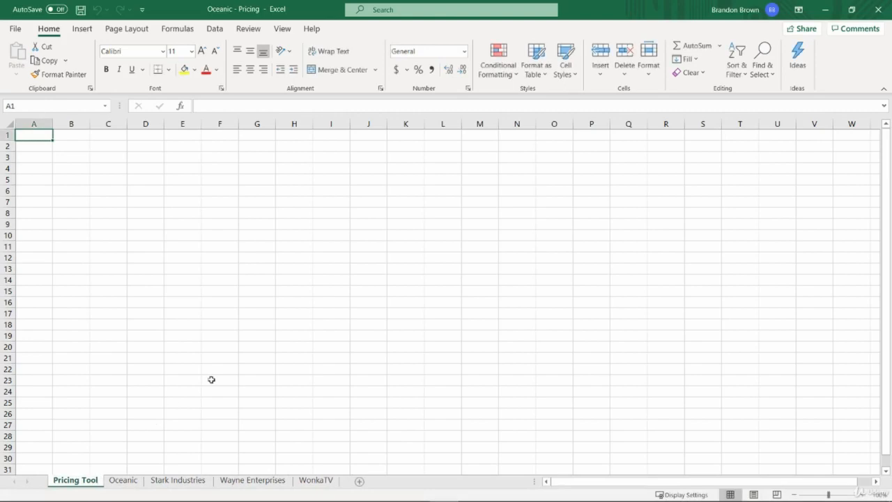
- Enter the title "Cable Provider Comparison" in cell A1 of the Pricing Tool sheet, consulting the instructions PDF in Acrobat Reader for the layout
left_click(864, 494)
left_click(865, 494)
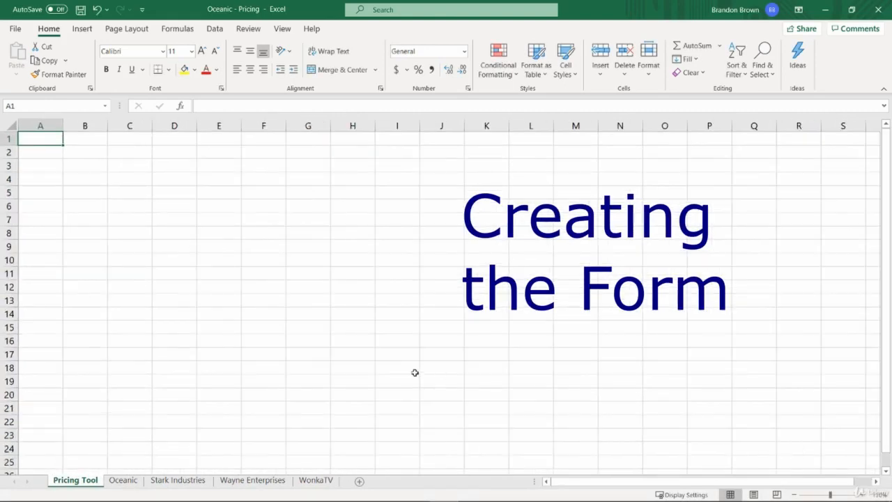
key("alt+Tab")
scroll(289, 160, "up", 1)
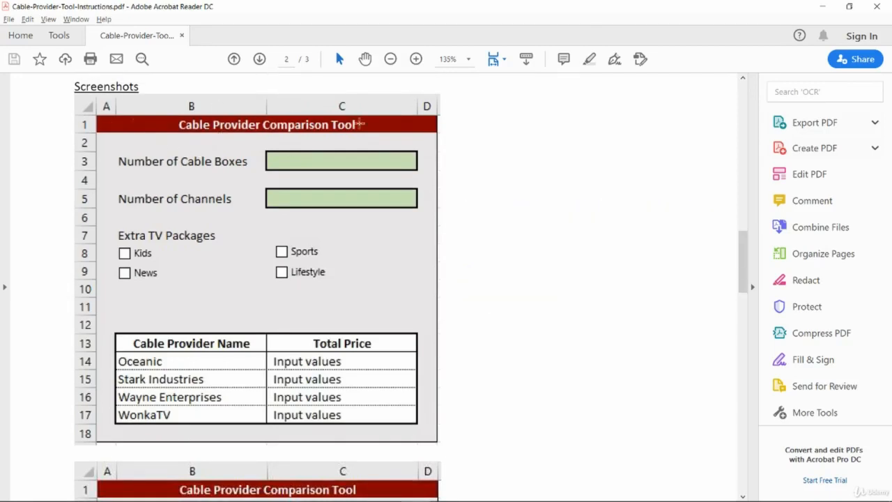
key("alt+Tab")
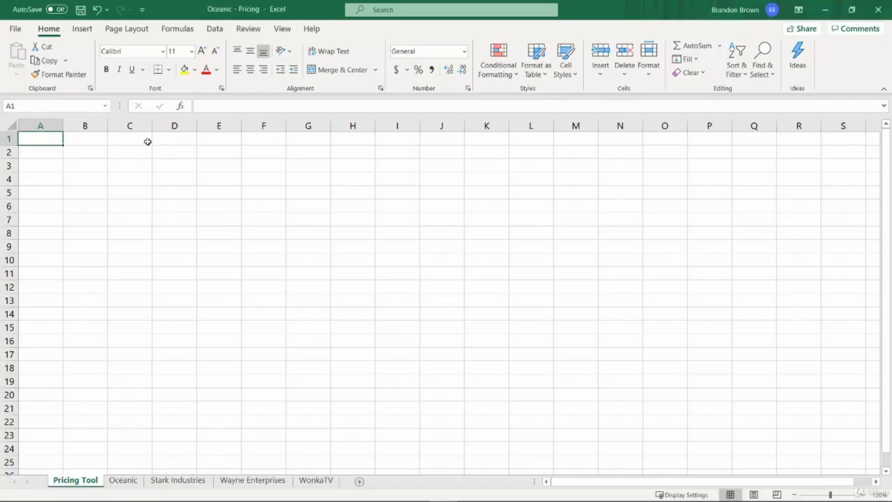
type("Cabl")
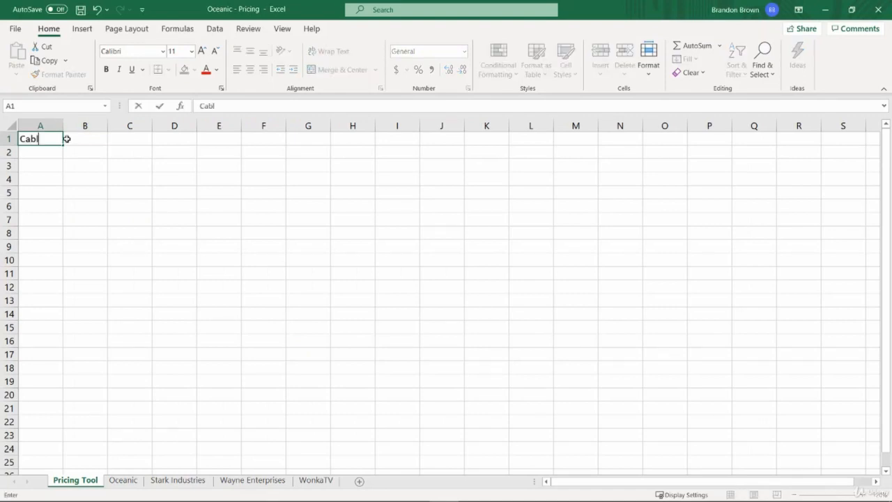
type("e Provider C")
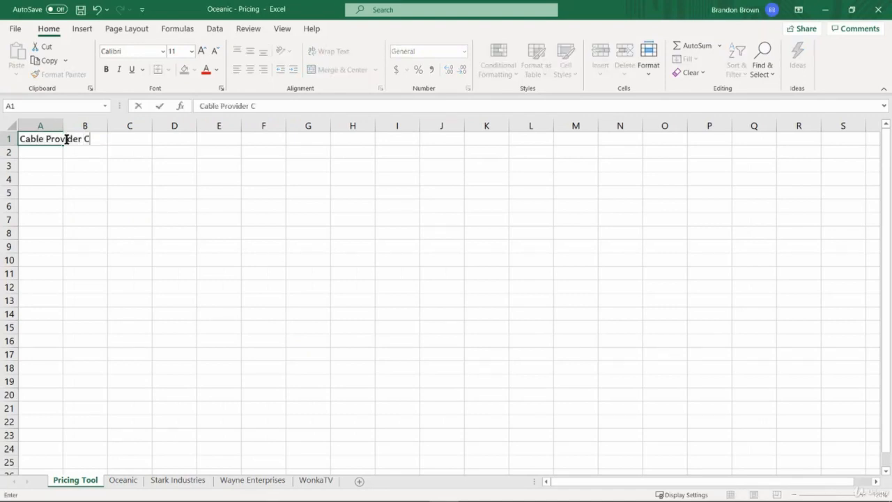
type("omparison")
- Check the form layout in the instructions PDF, and enter the label "Number of Cable Boxes" in cell B3 of the Excel sheet
key("alt+Tab")
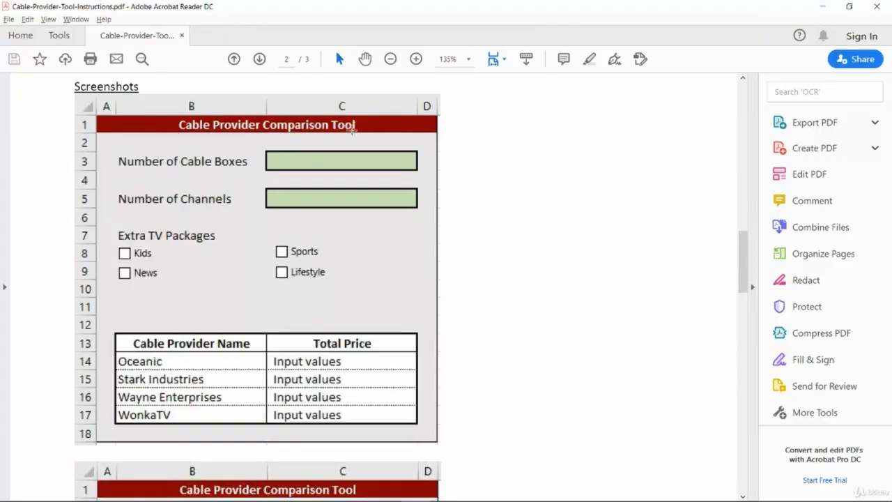
key("alt+Tab")
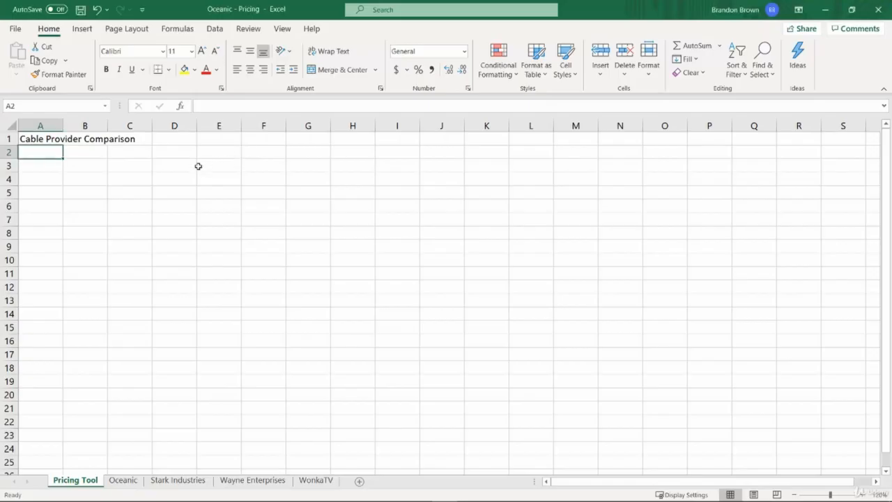
left_click(84, 171)
type("Numbe")
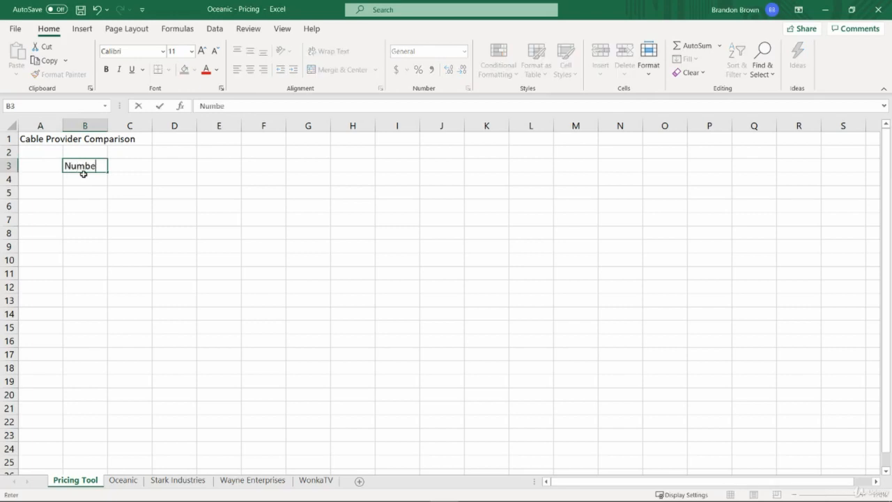
type("r of Cable Boxes")
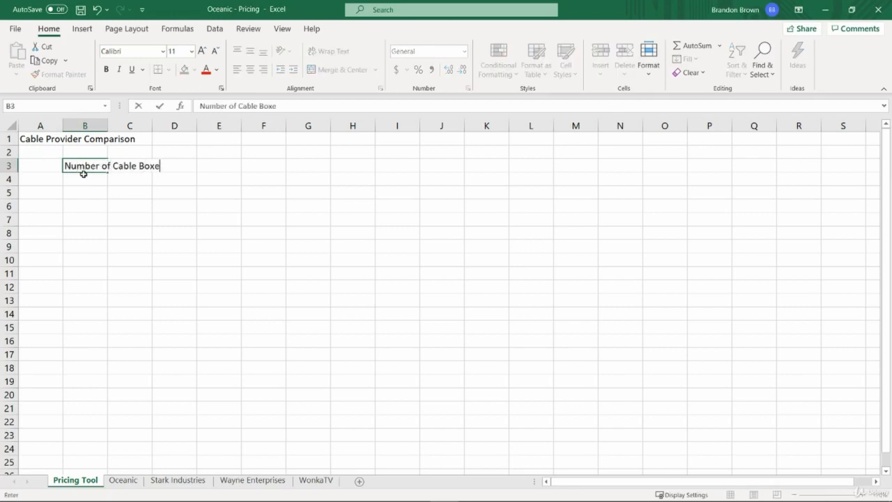
key("Return")
- Check the next label in the instructions PDF, and enter "Number of Channels" in cell B5 of the Excel sheet
key("alt+Tab")
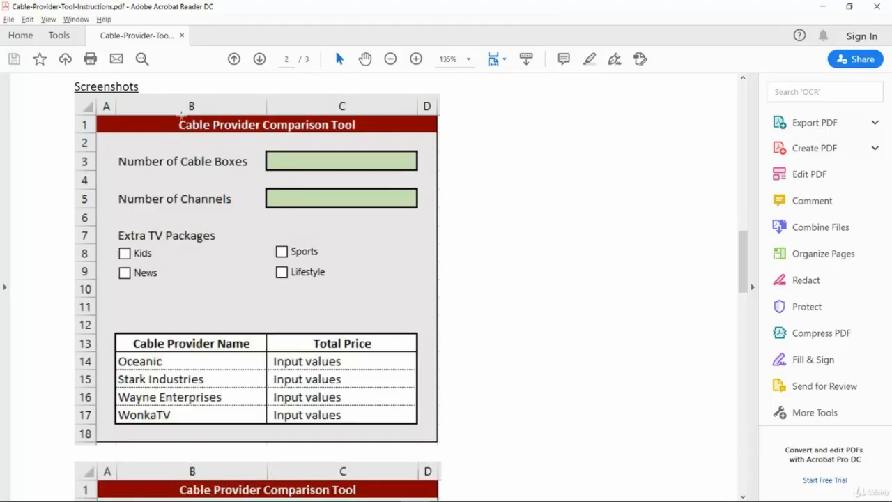
left_click_drag(126, 187, 228, 212)
left_click(204, 236)
key("alt+Tab")
left_click(89, 191)
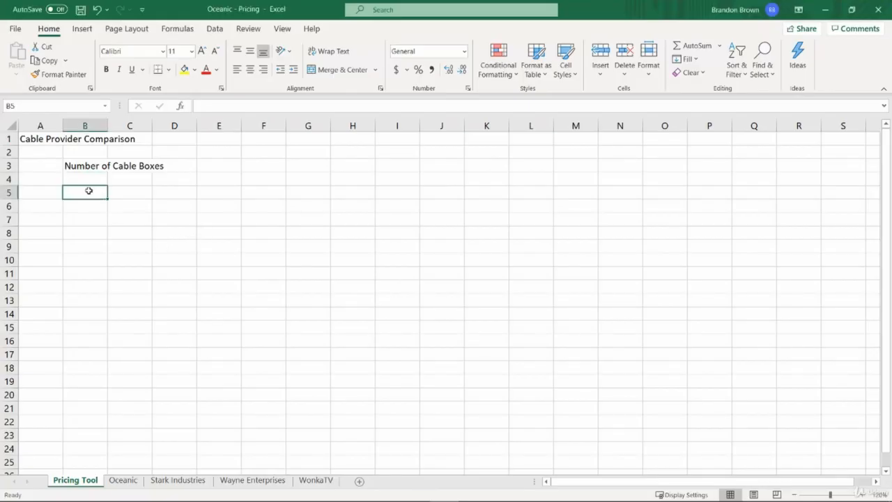
type("Number of Cha")
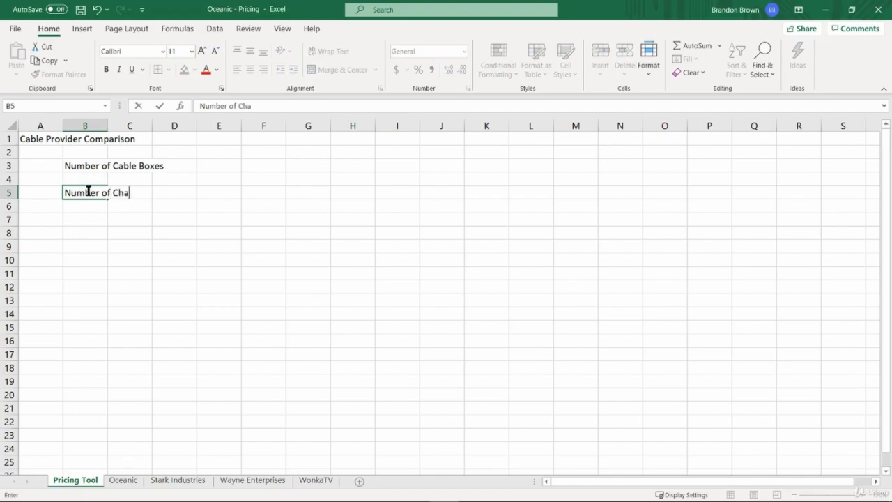
type("nnels")
key("Return")
- Check the label's row in the instructions PDF, and enter "Extra TV Packages" in cell B7 of the Excel sheet
key("alt+Tab")
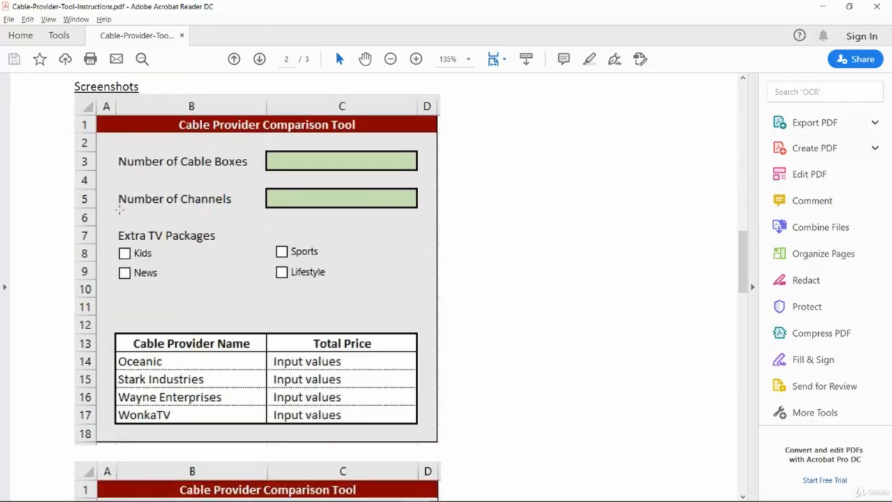
key("alt+Tab")
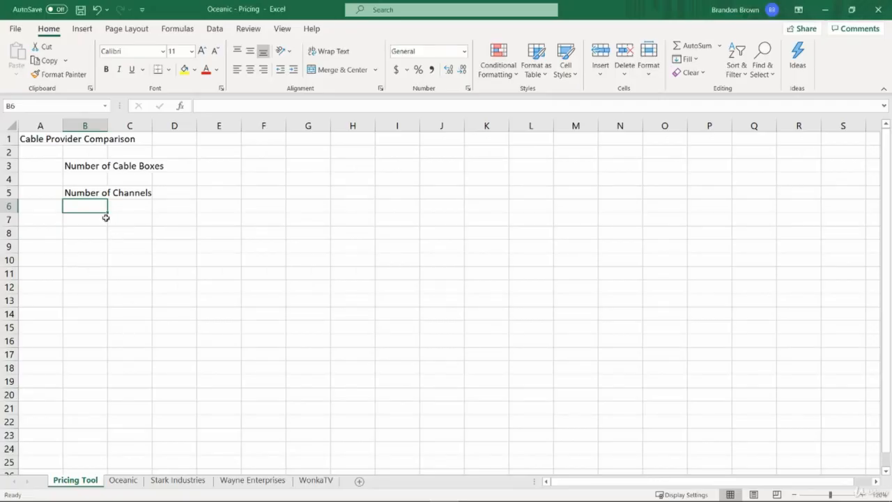
left_click(94, 218)
type("Extra")
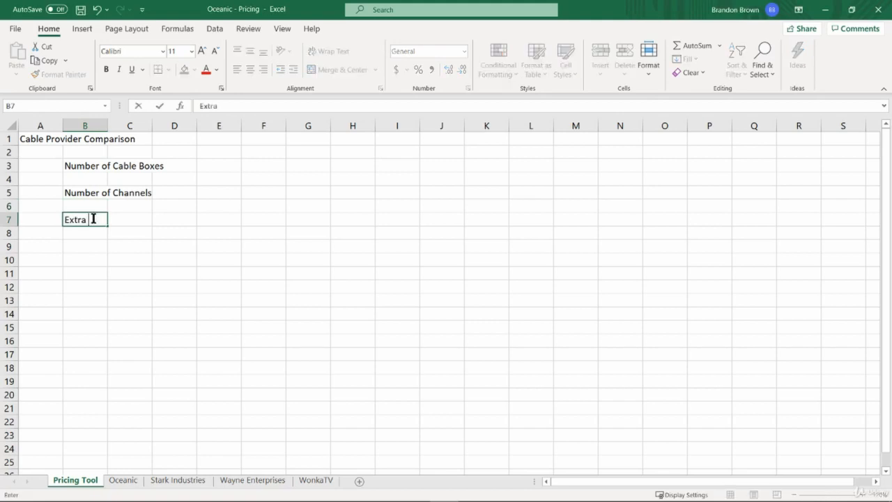
type(" TV O")
key("Caps_Lock")
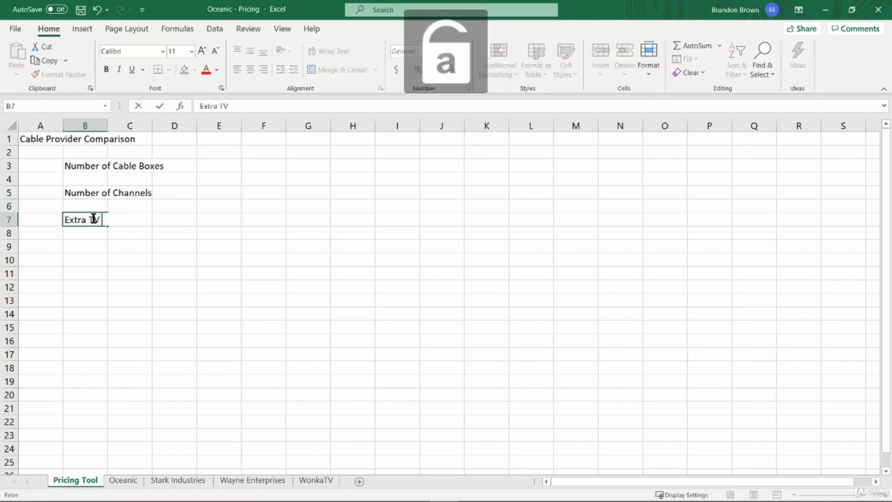
type("Packages")
key("Return")
- Following the instructions PDF, enter the table headers "Cable Provider Name" in cell B13 and "Total Price" in cell C13 of the Excel sheet
key("alt+Tab")
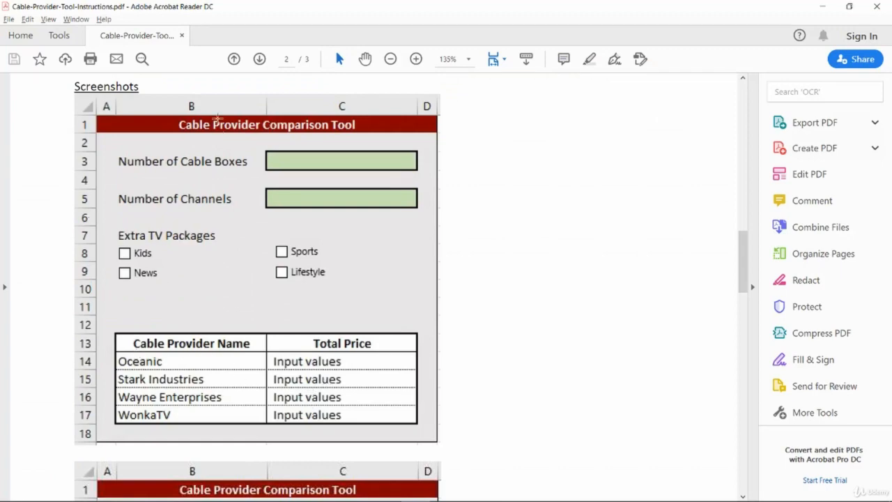
key("alt+Tab")
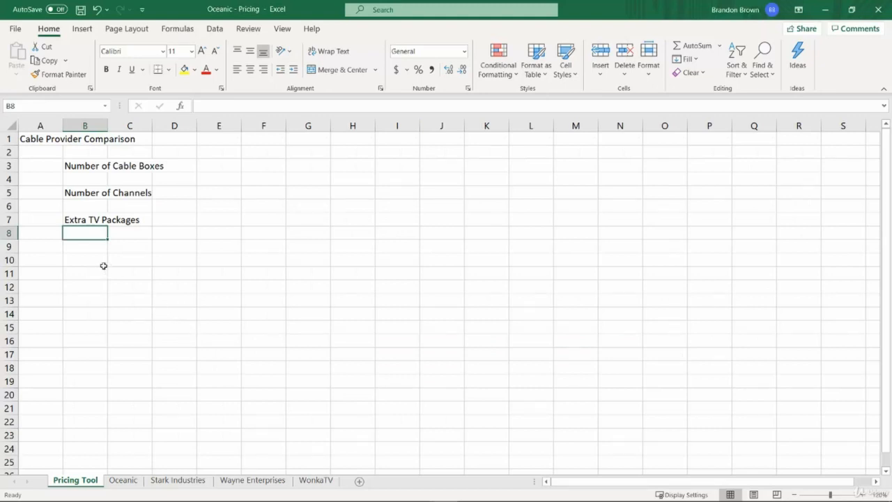
key("Down")
key("Down")
key("Down")
key("Down")
key("Down")
type("C")
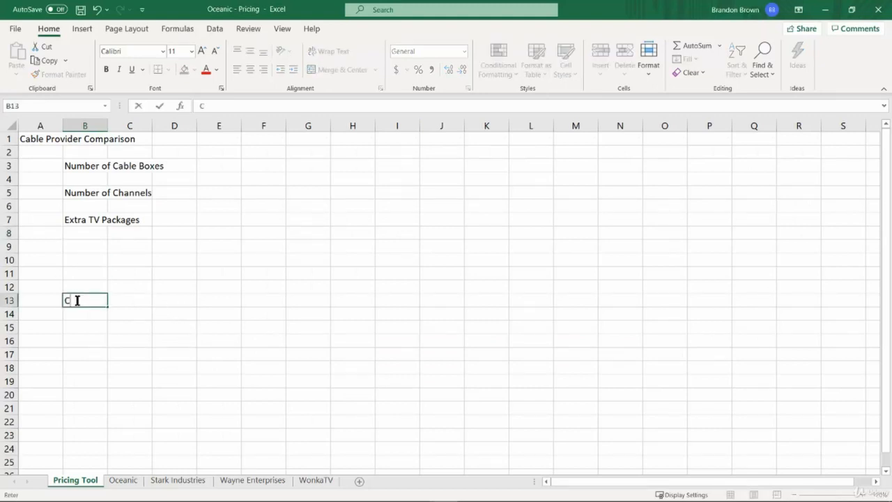
type("able Provider N")
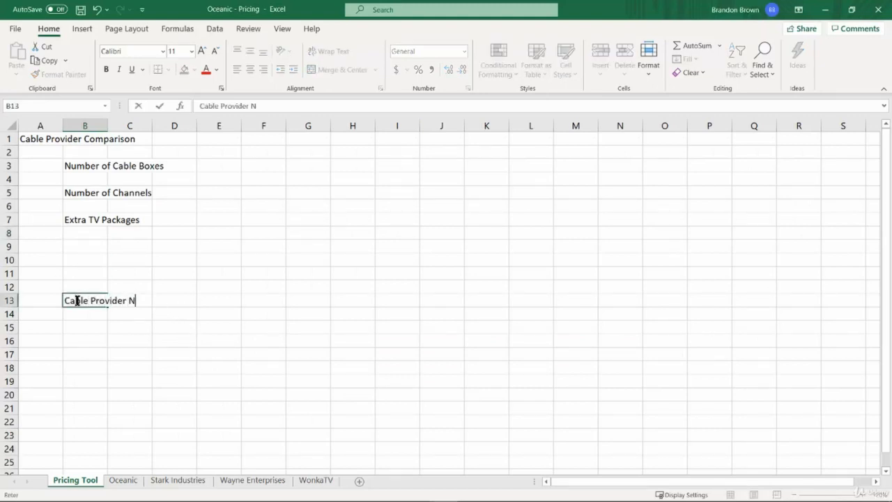
type("ame")
key("Tab")
type("Total Pri")
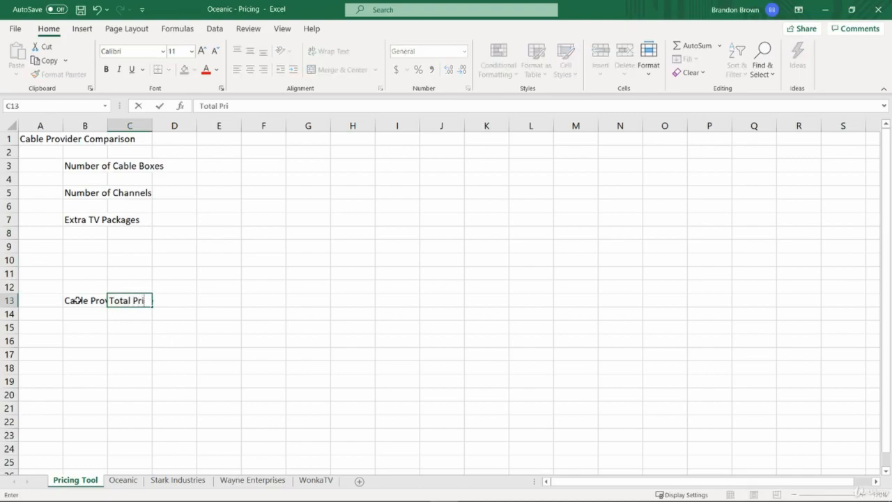
type("ce")
key("Return")
- Following the instructions PDF, list the providers Oceanic, Stark Industries, Wayne Enterprises and WonkaTV in cells B14 to B17 of the Excel sheet
key("alt+Tab")
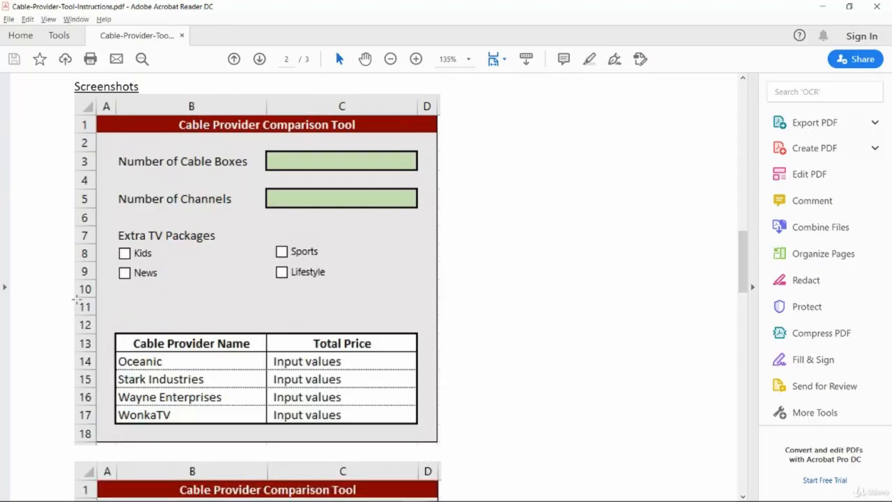
key("alt+Tab")
type("Oceanic")
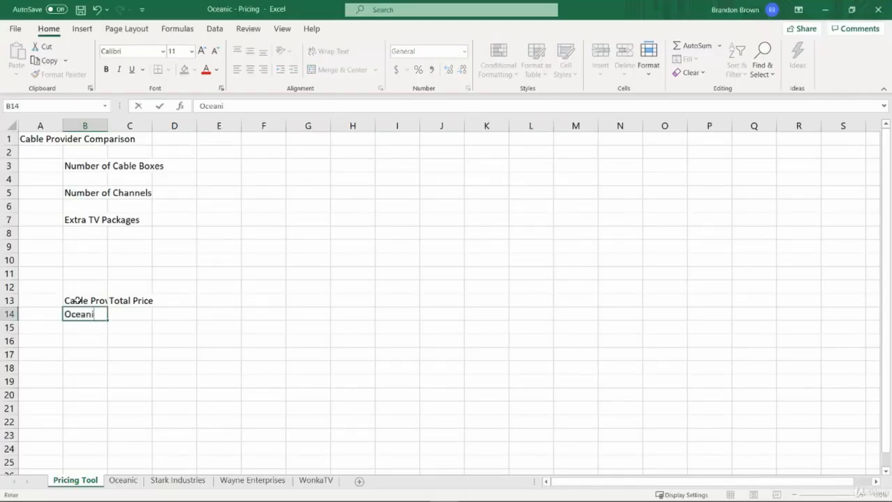
key("Return")
type("Start ")
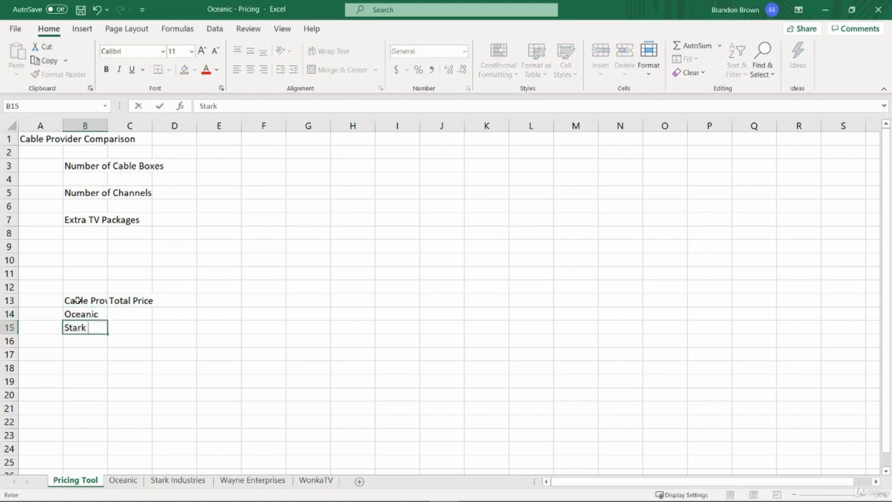
type("Industries")
key("Return")
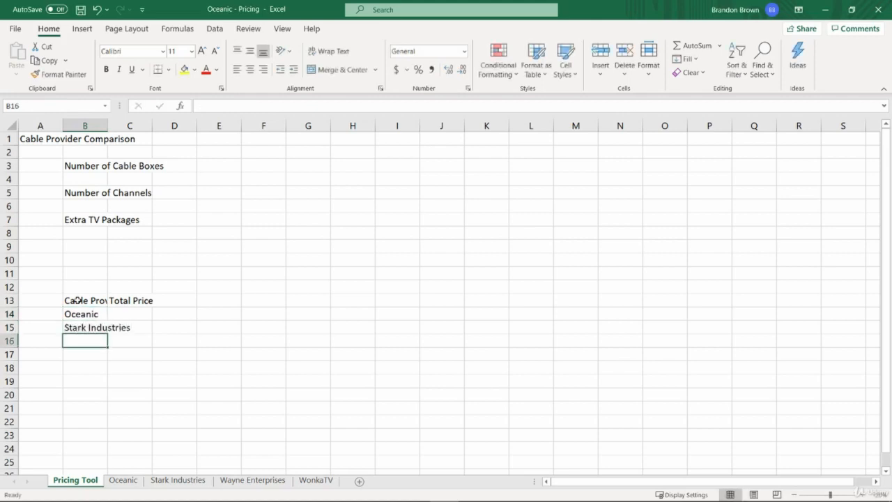
type("Wayne Enterp")
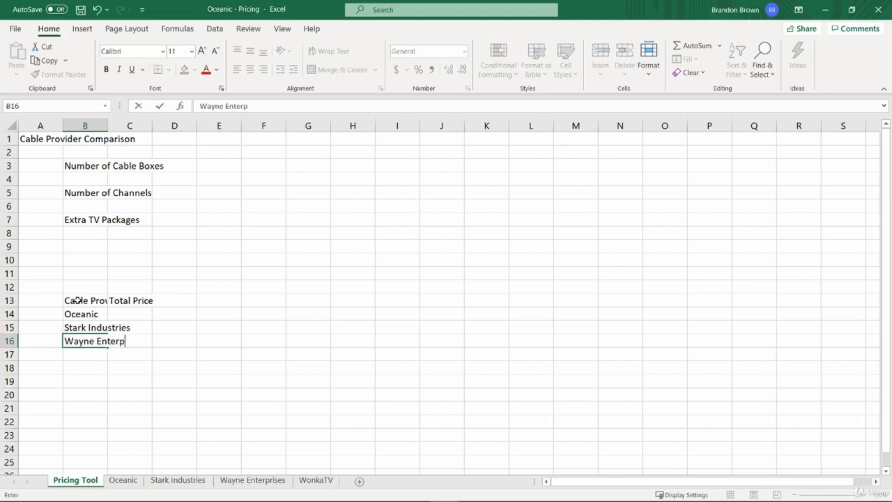
type("rises")
key("Return")
type("Wonka")
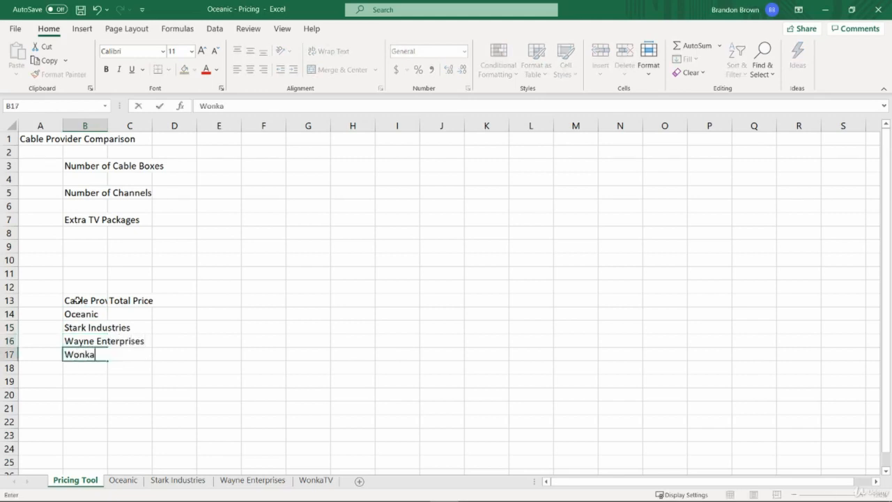
type("TV")
key("Return")
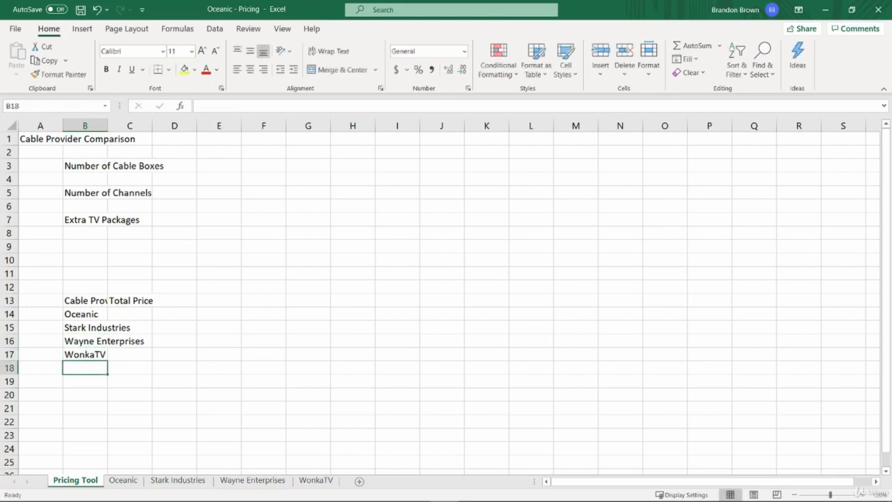
- Check the title layout in the instructions PDF, and merge and center the title across cells A1 to D1 of the Excel sheet
left_click_drag(32, 139, 159, 141)
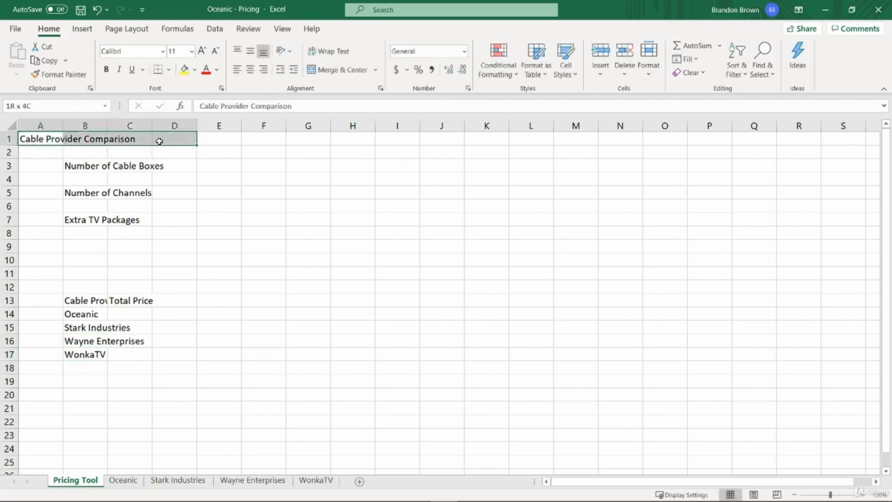
key("alt+Tab")
left_click(267, 262)
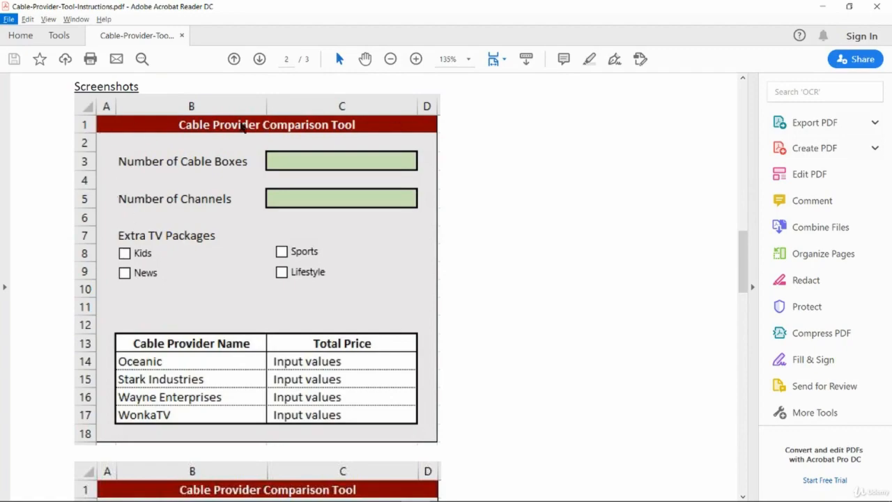
key("alt+Tab")
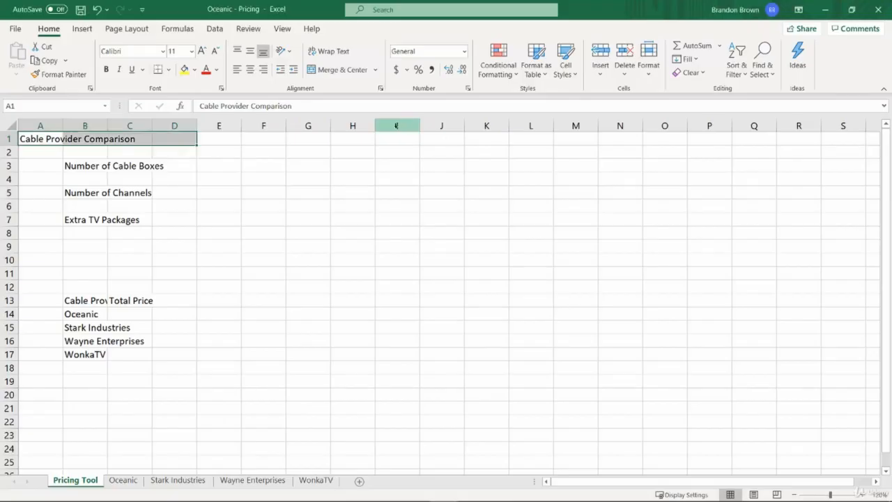
left_click(337, 70)
key("alt+Tab")
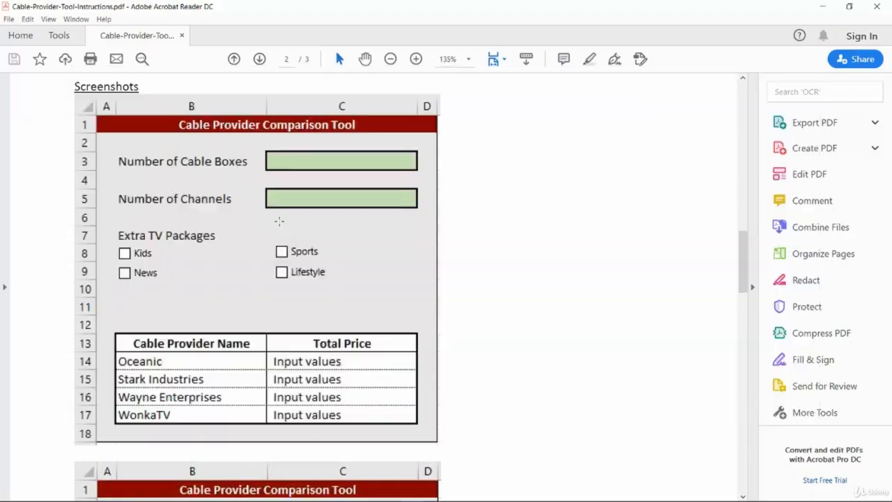
key("alt+Tab")
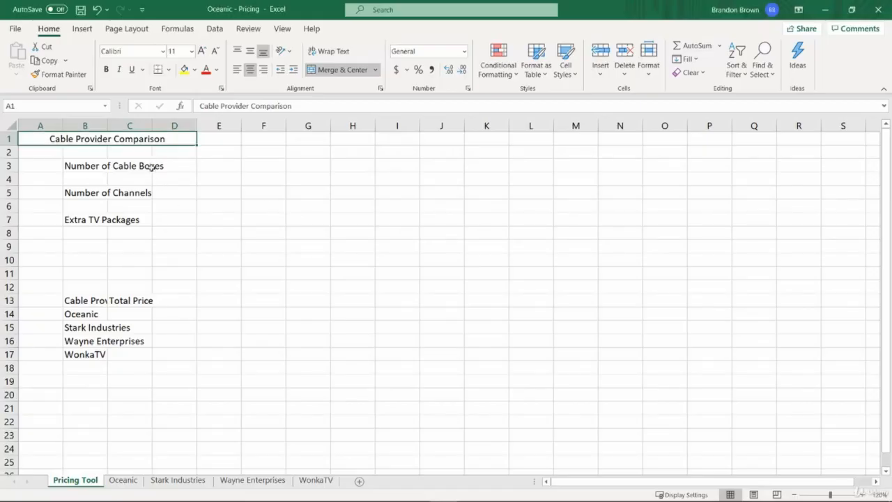
- Widen column B to fit its longest label, "Number of Cable Boxes"
left_click(150, 168)
mouse_move(152, 126)
left_mouse_down()
mouse_move(175, 125)
mouse_move(145, 125)
left_mouse_up()
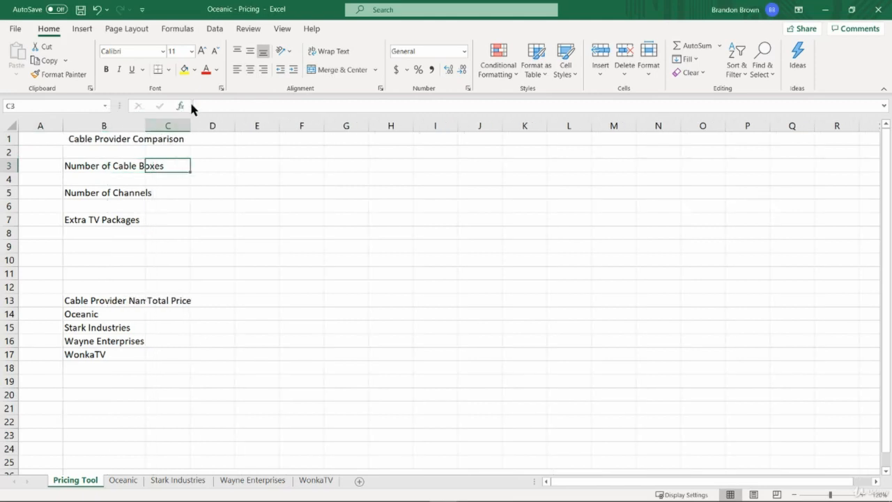
double_click(144, 123)
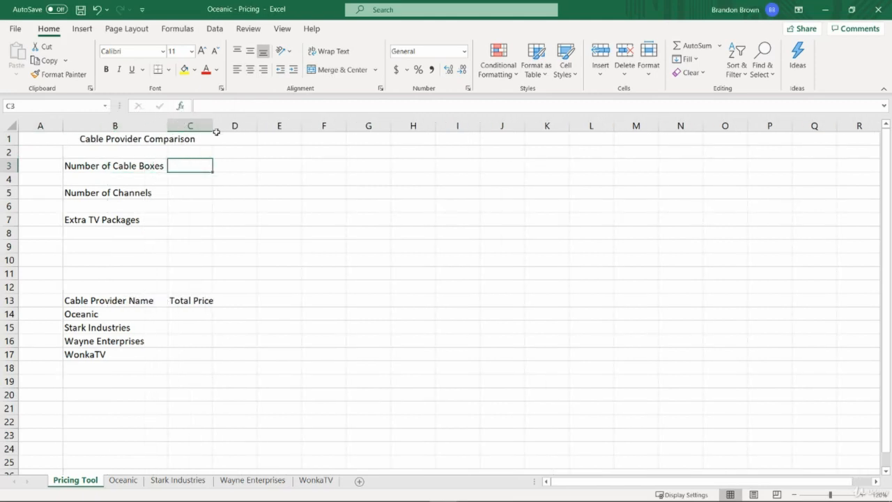
left_click(132, 167)
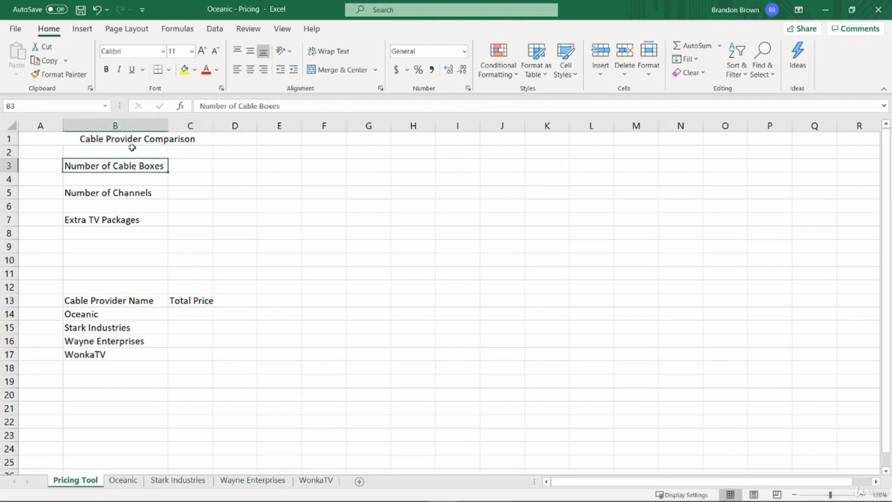
left_click(114, 191)
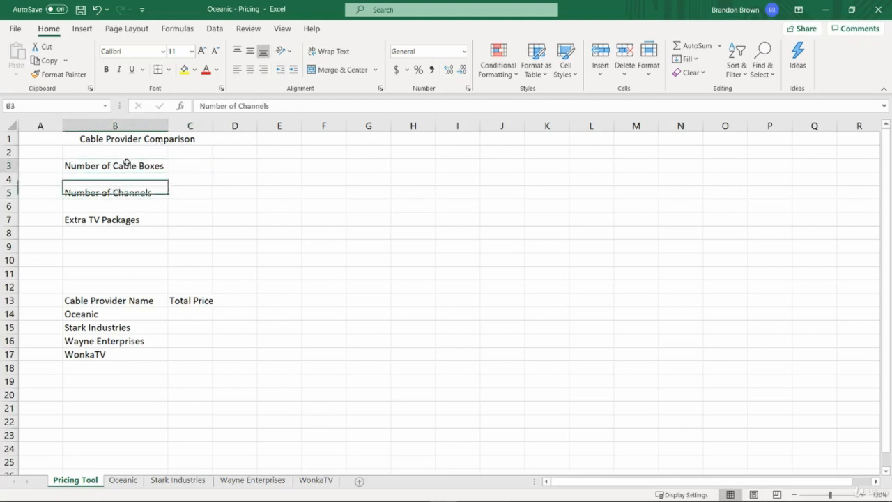
left_click(154, 167)
left_click(124, 221)
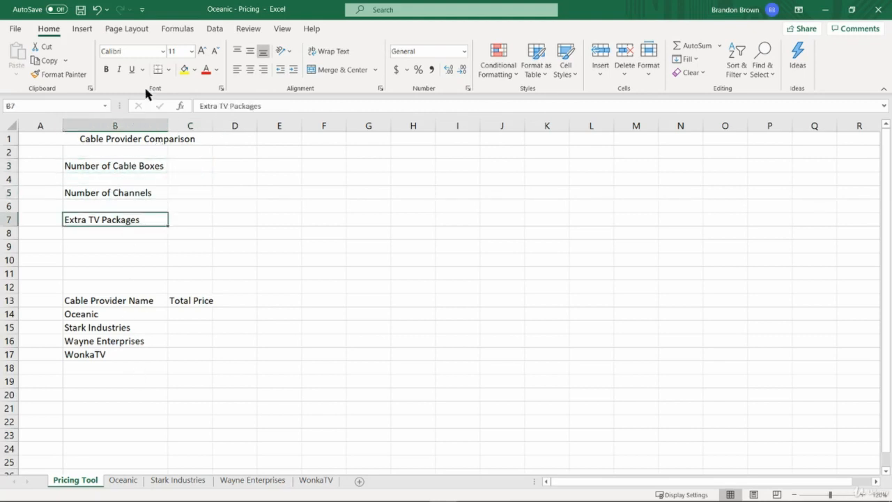
- Match column C's width to column B by copying cell B3 and pasting only its column width onto cell C3
left_click(197, 125)
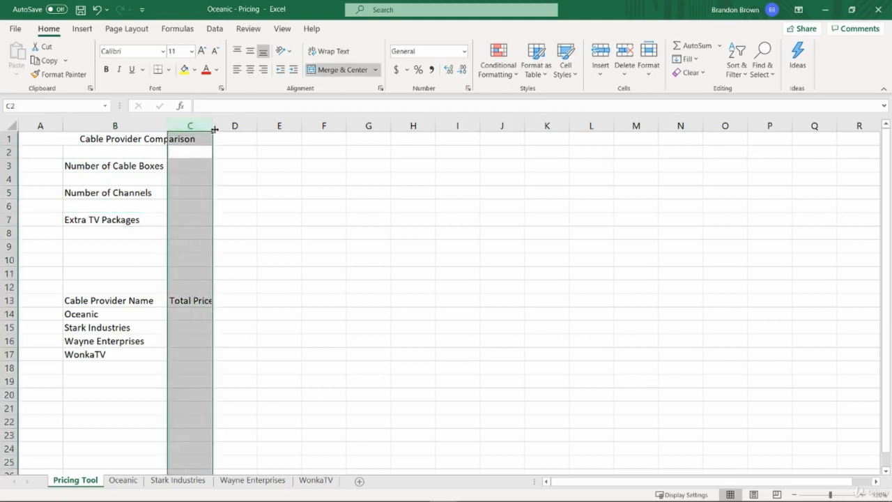
left_click_drag(212, 125, 217, 127)
left_click(140, 168)
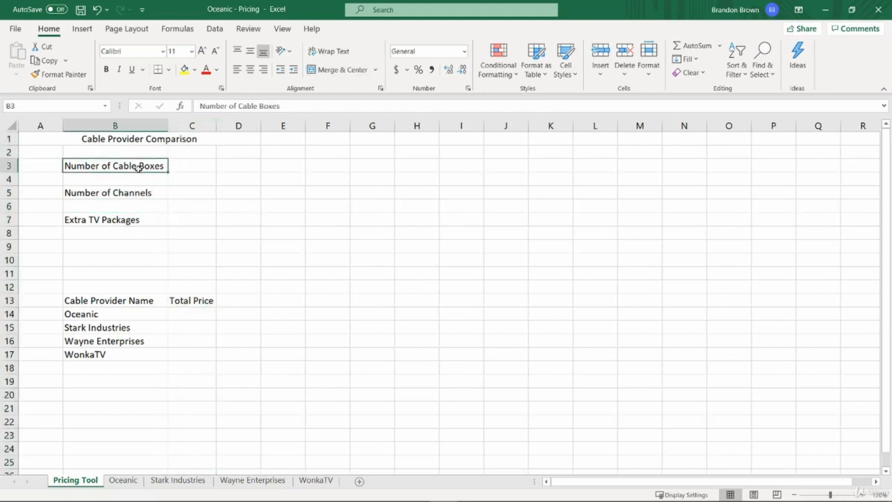
key("ctrl+c")
key("Right")
key("ctrl+alt+v")
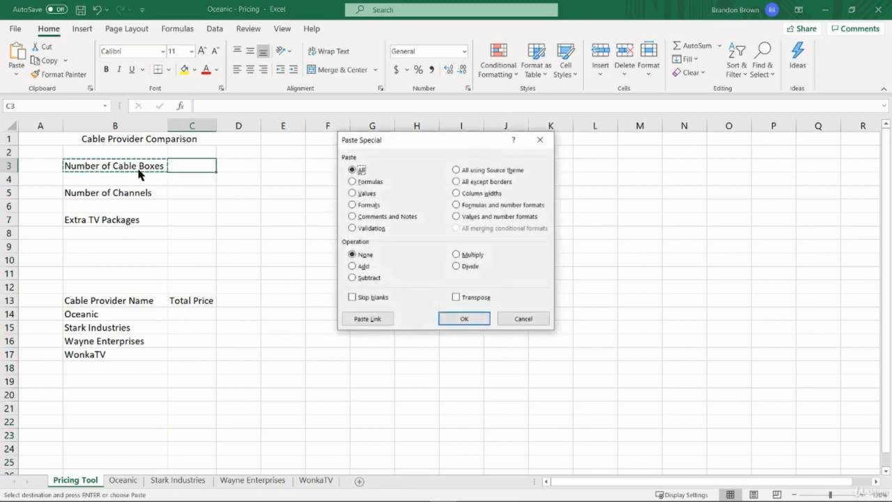
key("w")
key("Return")
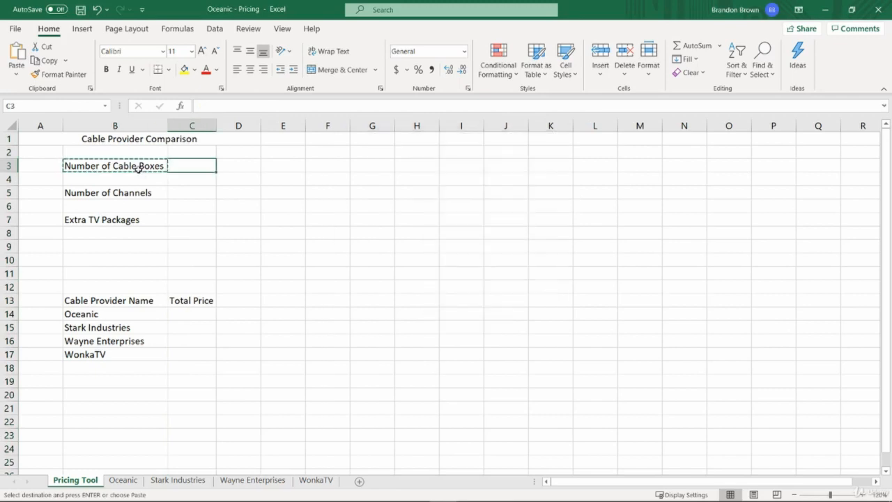
key("ctrl+alt+v")
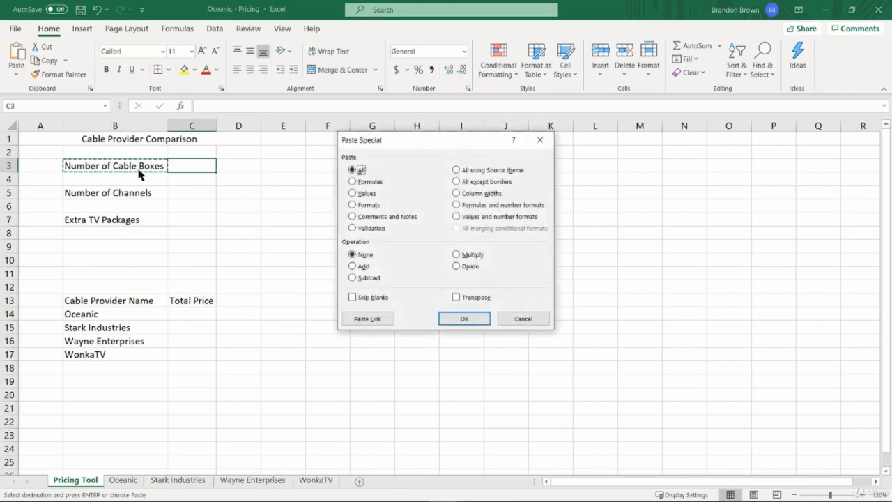
key("w")
key("Return")
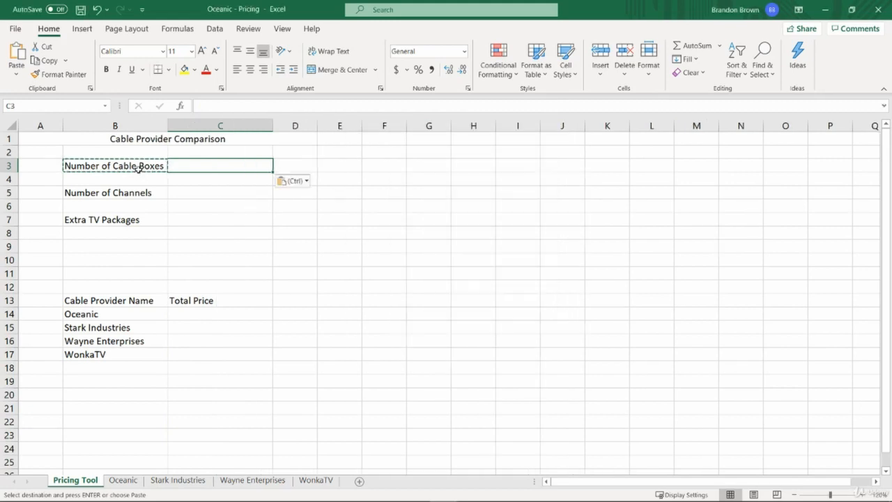
key("Escape")
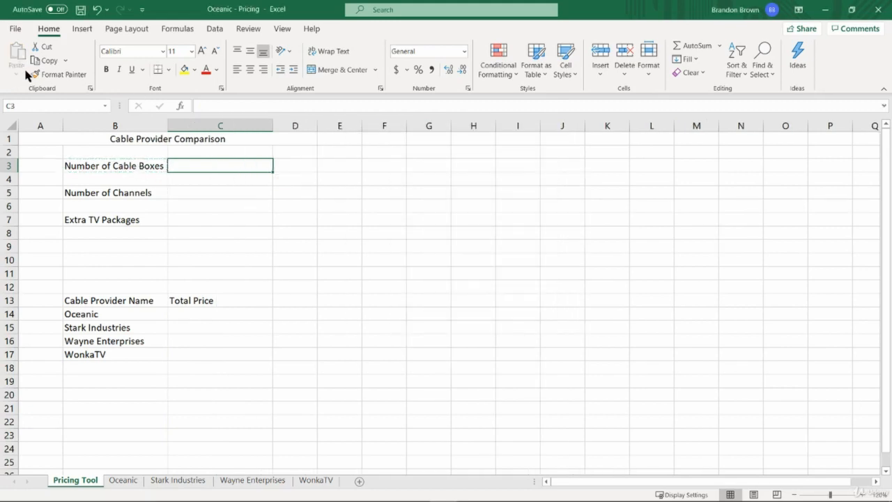
- Give cell C3 a thick outside border and copy that formatting to cell C5
left_click(169, 70)
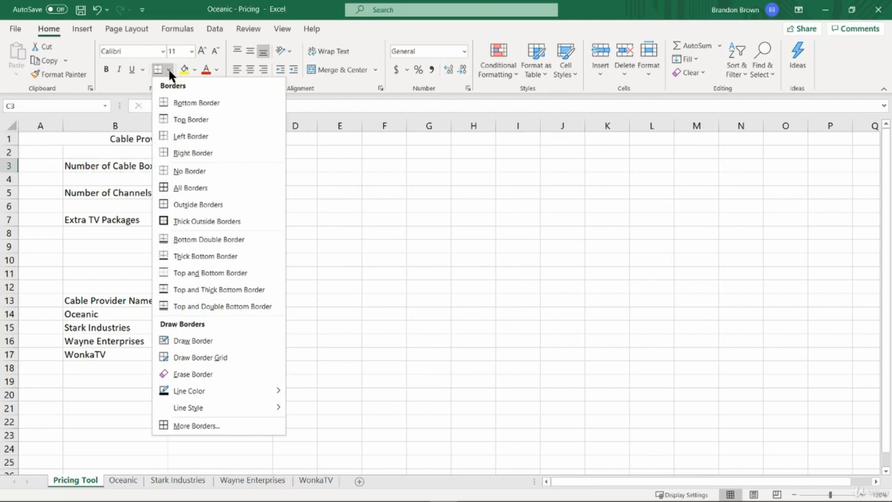
left_click(206, 223)
key("ctrl+c")
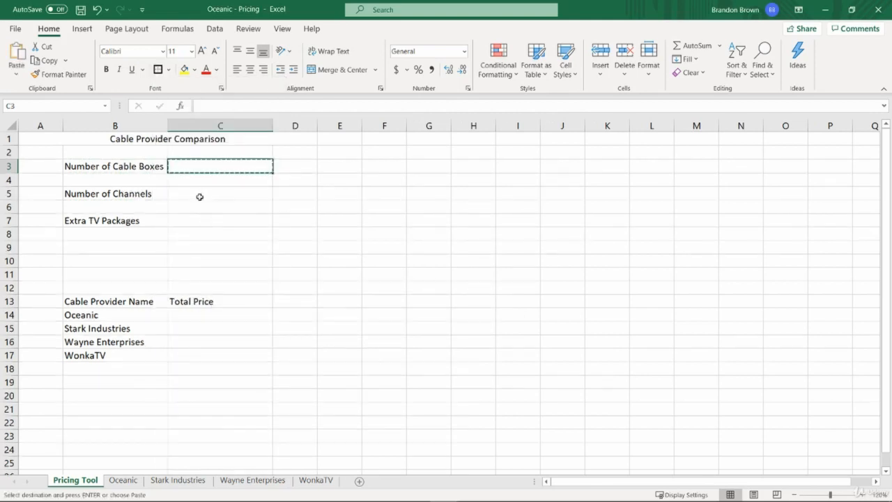
left_click(206, 194)
key("ctrl+v")
left_click(218, 219)
key("Return")
left_click(256, 170)
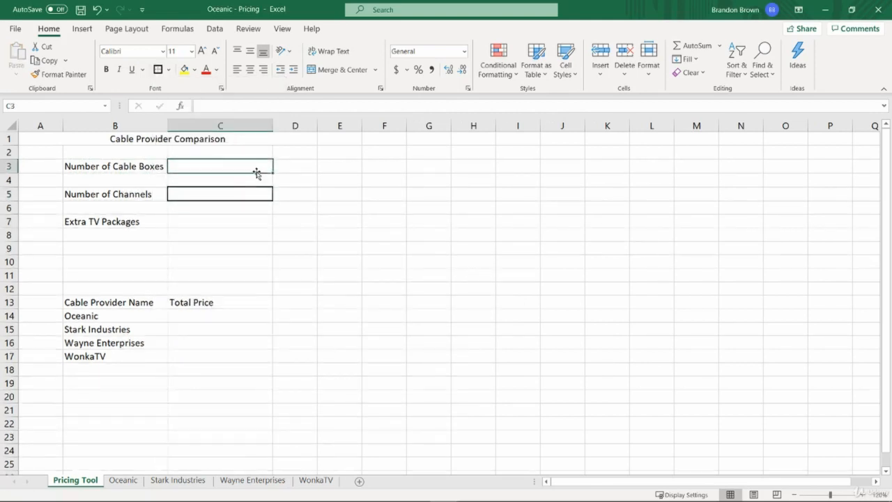
- Check the input cell color in the instructions PDF, and fill cells C3 and C5 of the Excel sheet with a light green theme color
key("alt+Tab")
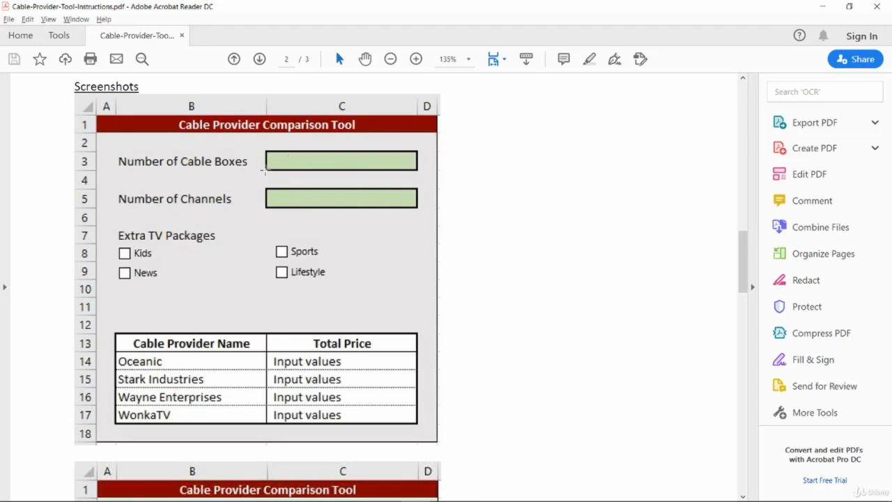
key("alt+Tab")
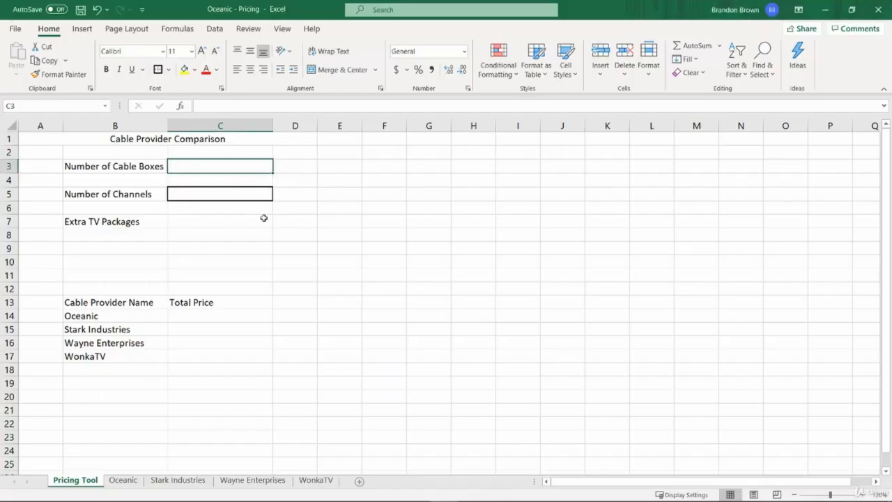
left_click(226, 196)
left_click(233, 164, "ctrl")
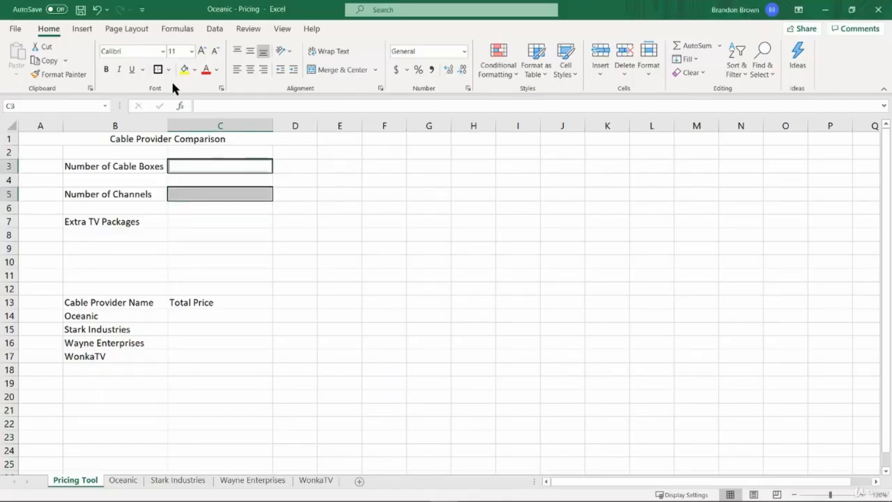
left_click(196, 69)
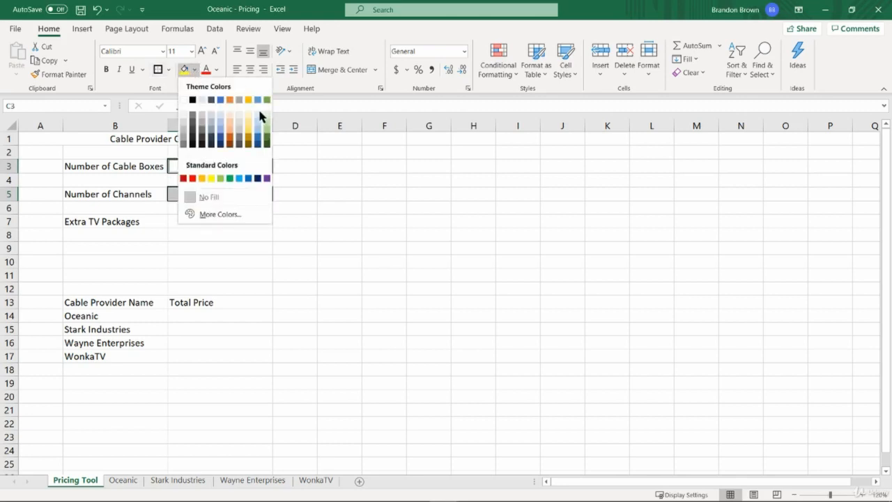
left_click(266, 132)
left_click(285, 174)
key("Down")
key("Down")
key("Down")
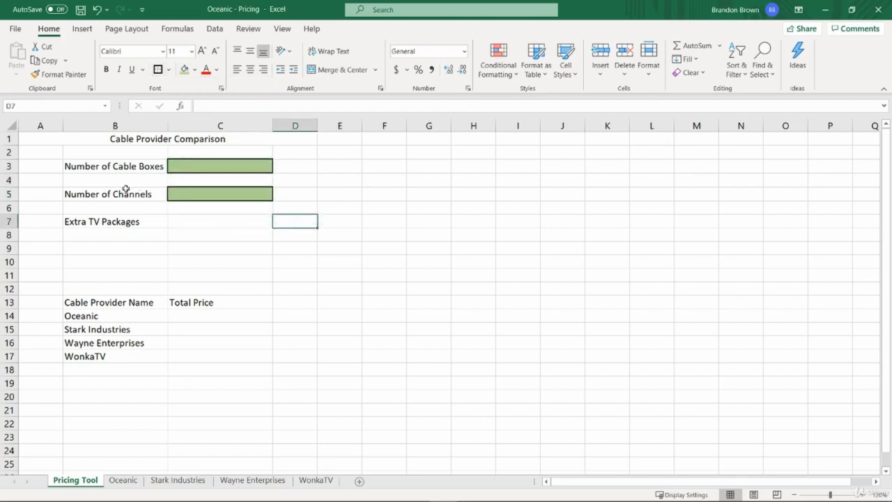
key("Right")
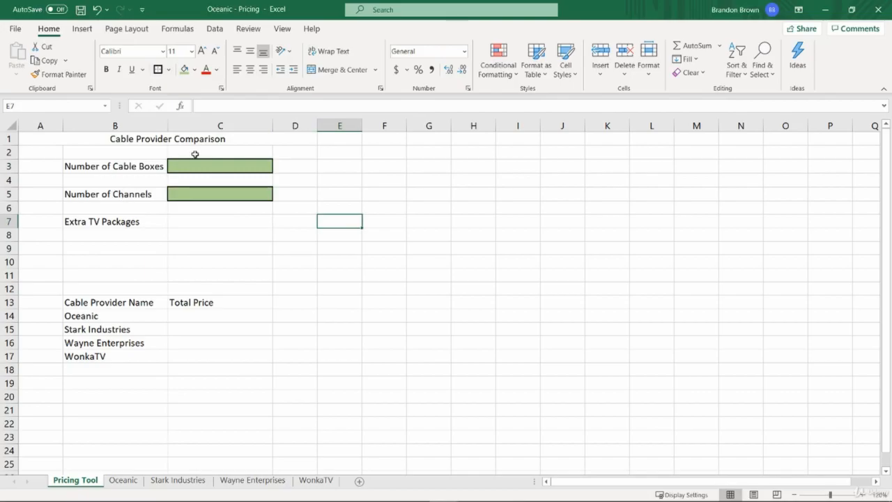
- Following the instructions PDF, apply all borders and a thick outside border to the provider table in cells B13 to C17 of the Excel sheet
key("alt+Tab")
key("alt+Tab")
left_click(110, 242)
key("alt+Tab")
key("alt+Tab")
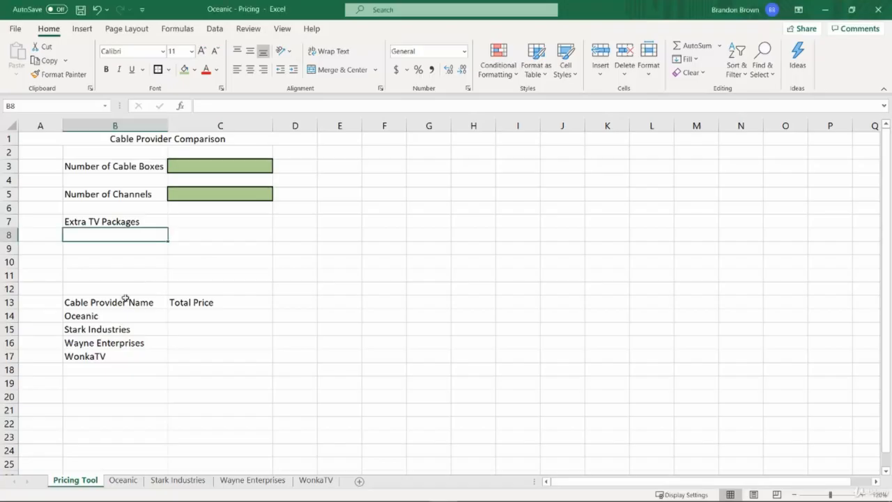
left_click_drag(125, 299, 216, 359)
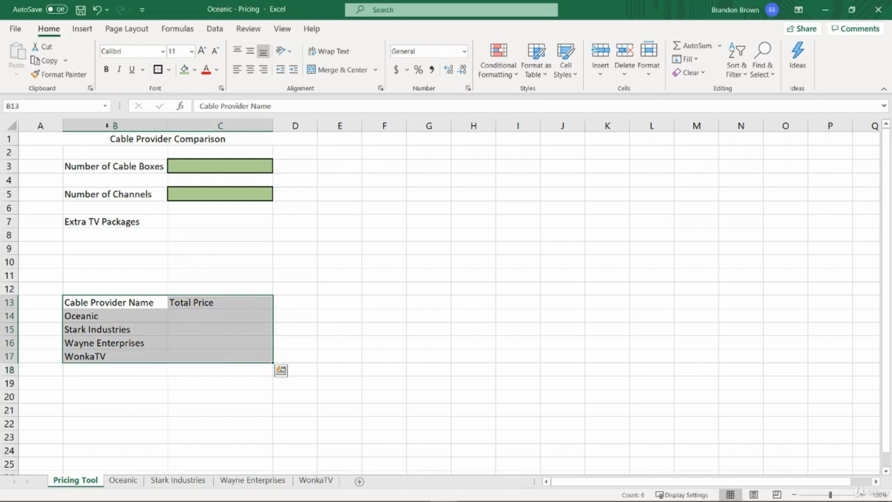
left_click(169, 70)
left_click(234, 190)
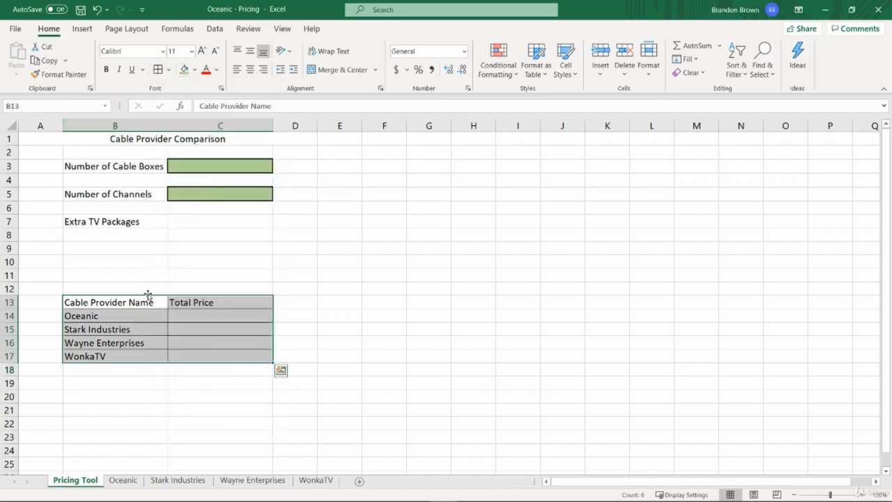
left_click_drag(134, 301, 198, 356)
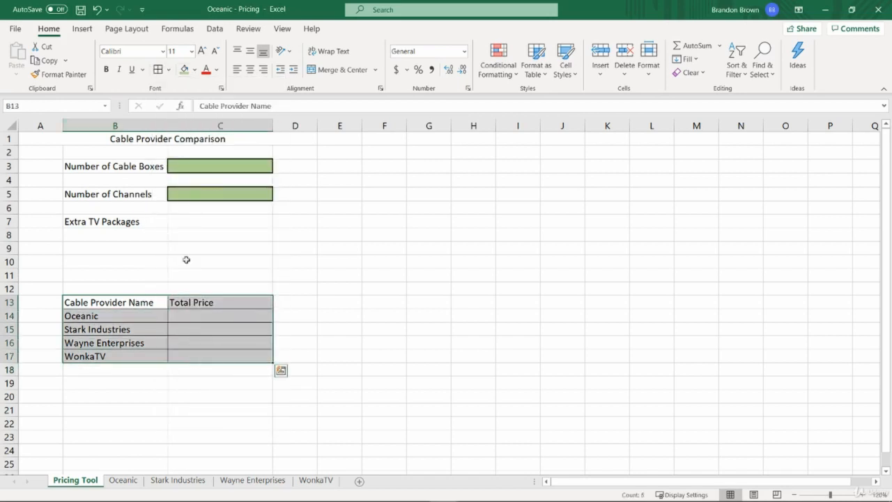
left_click(169, 71)
left_click(206, 221)
left_click(137, 316)
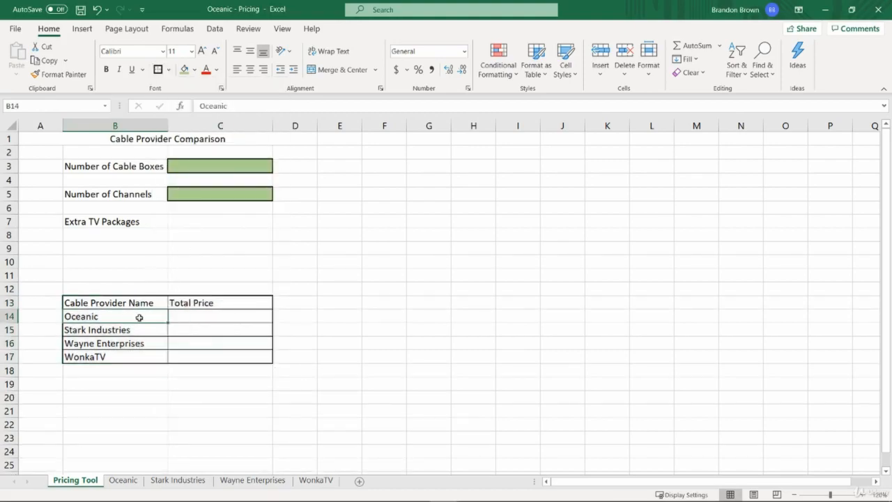
- Check the table header in the instructions PDF, and add a thick outside border around cells B13 to C13 of the Excel sheet
key("alt+Tab")
key("alt+Tab")
left_click_drag(135, 301, 195, 303)
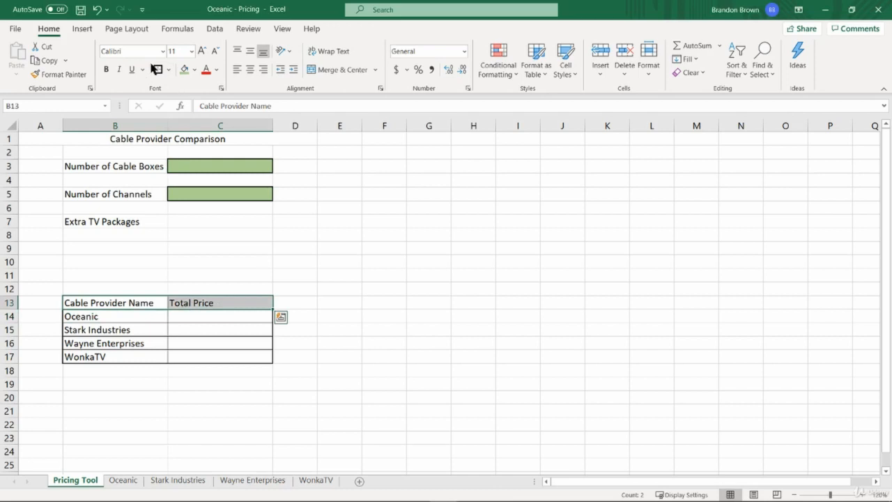
- Change the inner horizontal borders of cells B14 to C17 to a fine dotted line style
left_click_drag(109, 313, 203, 356)
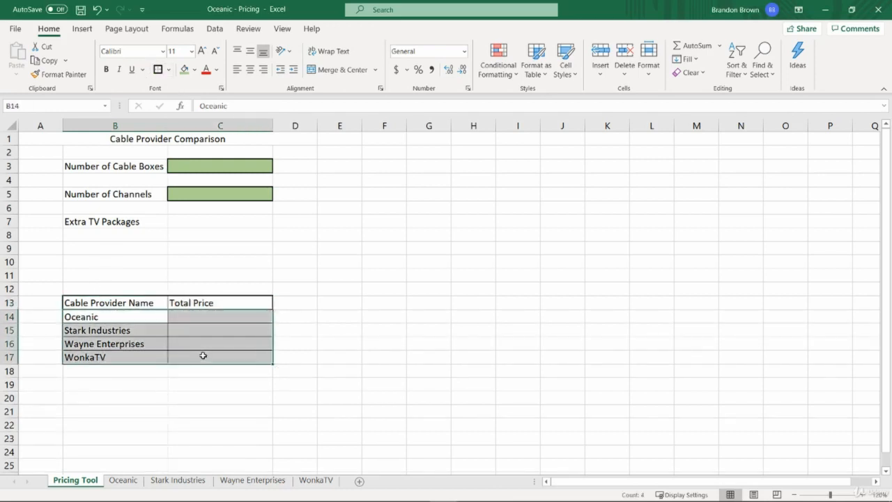
key("ctrl+1")
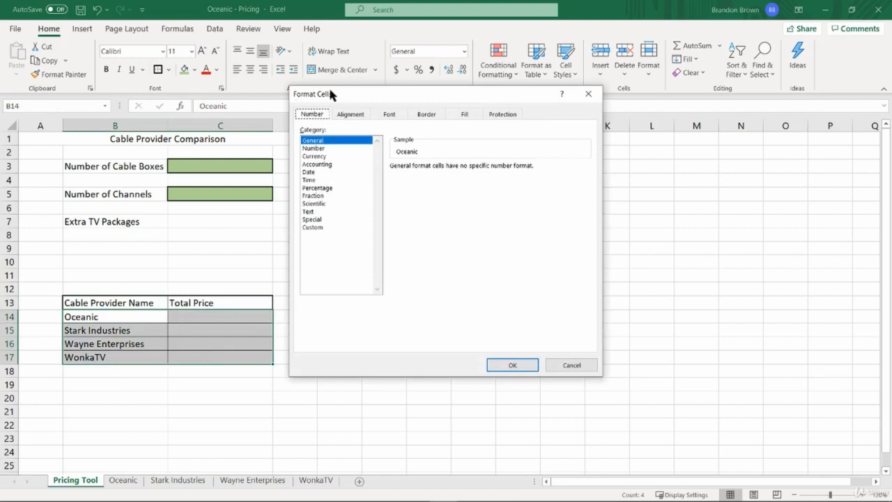
left_click_drag(414, 93, 423, 115)
left_click(430, 135)
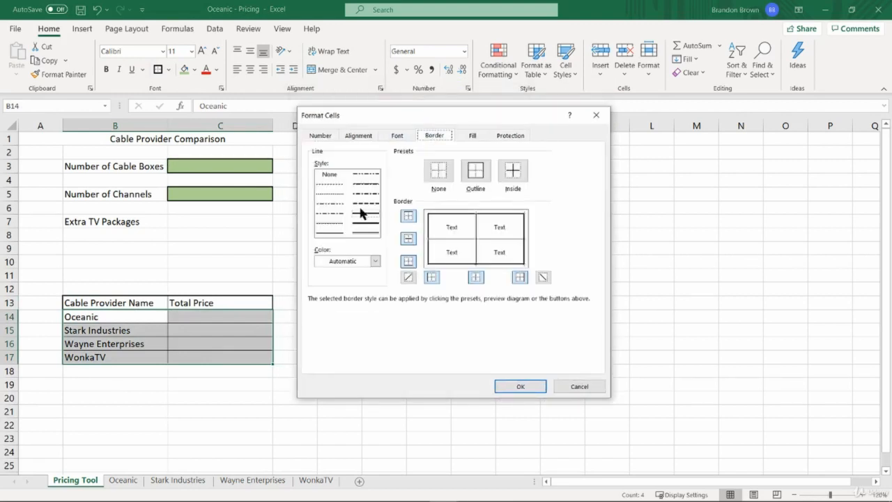
left_click(330, 184)
left_click(446, 240)
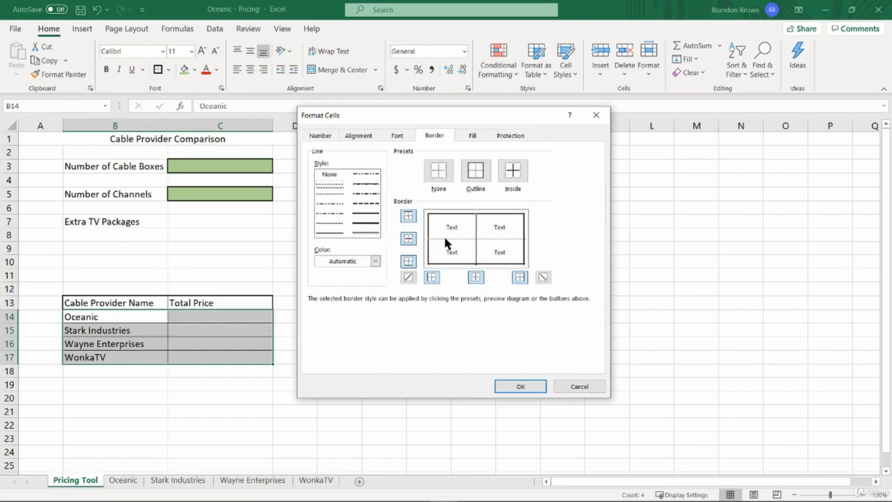
left_click(519, 387)
left_click(324, 345)
left_click(187, 383)
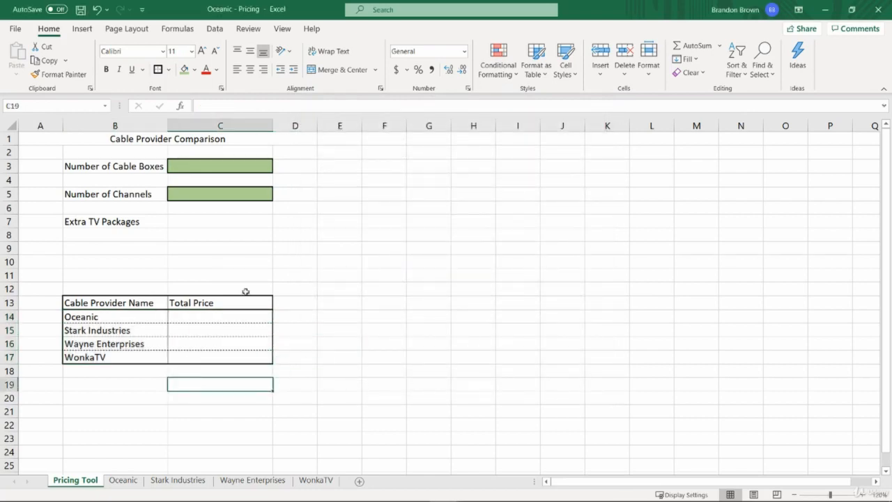
left_click(253, 275)
- Check the table header in the instructions PDF, and center and bold cells B13 to C13 of the Excel sheet
key("alt+Tab")
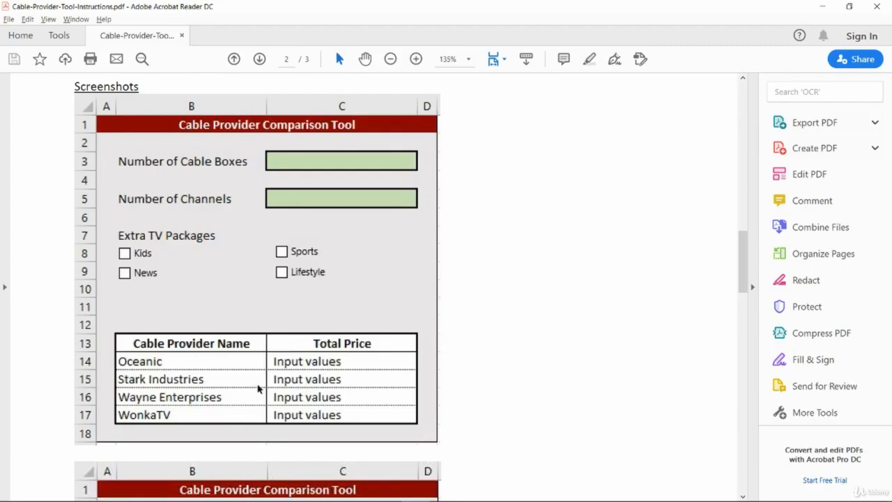
key("alt+Tab")
key("alt+Tab")
key("alt+Tab")
left_click_drag(109, 301, 239, 302)
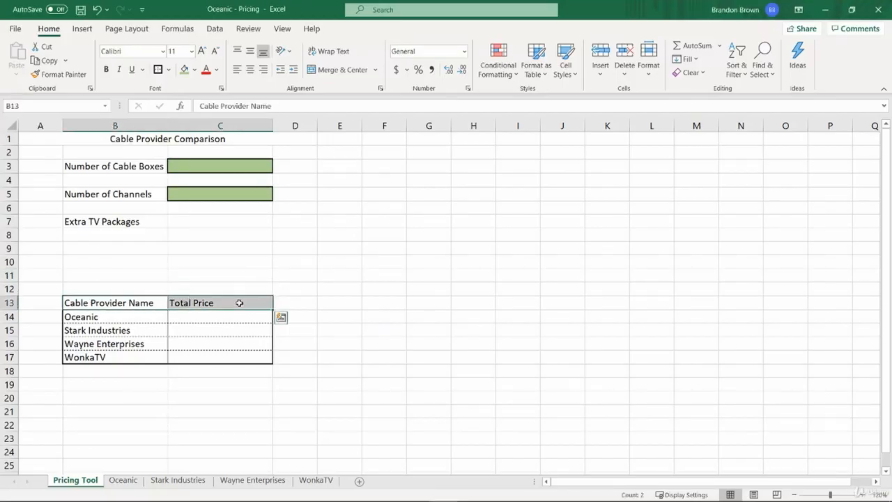
left_click(251, 70)
left_click(202, 249)
left_click(114, 251)
- Check the form background in the instructions PDF, and fill cells A2 to D18 of the Excel sheet with White, Background 1, Darker 15%
key("alt+Tab")
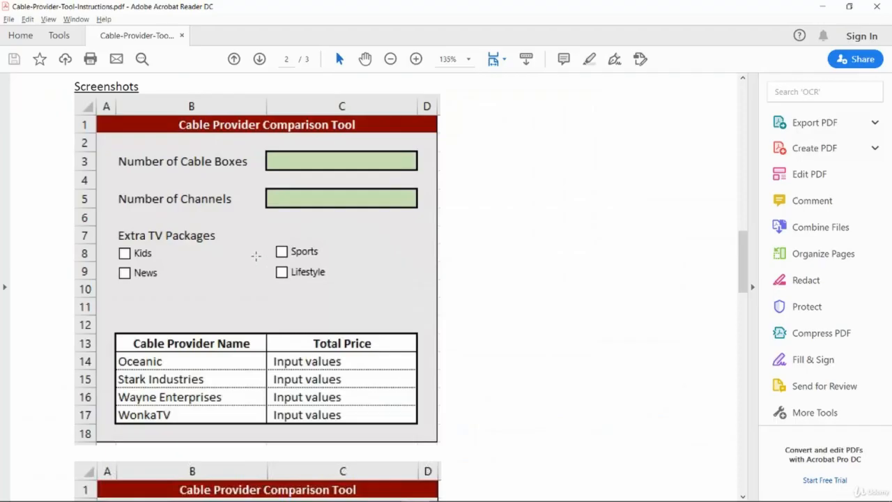
key("alt+Tab")
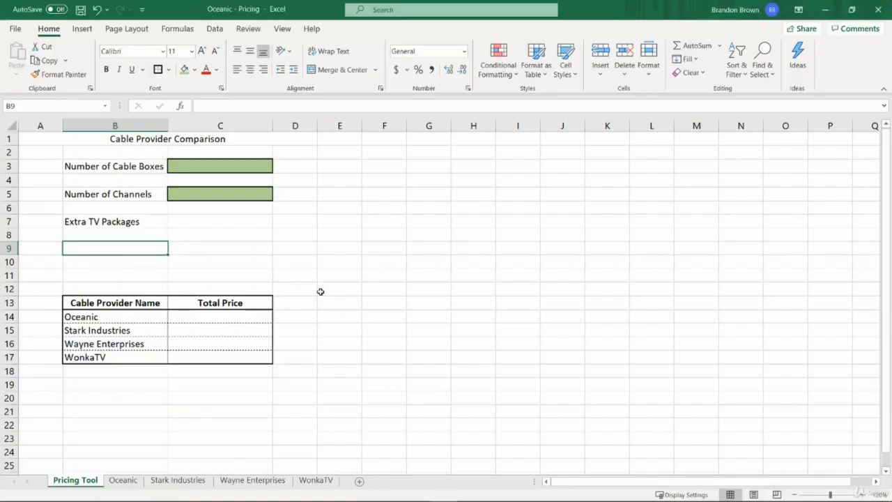
key("alt+Tab")
key("alt+Tab")
left_click_drag(34, 152, 293, 364)
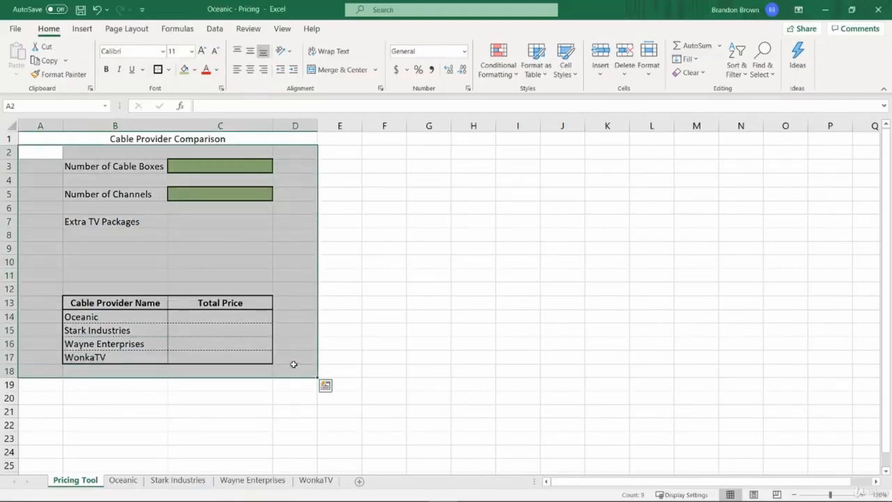
key("alt+Tab")
key("alt+Tab")
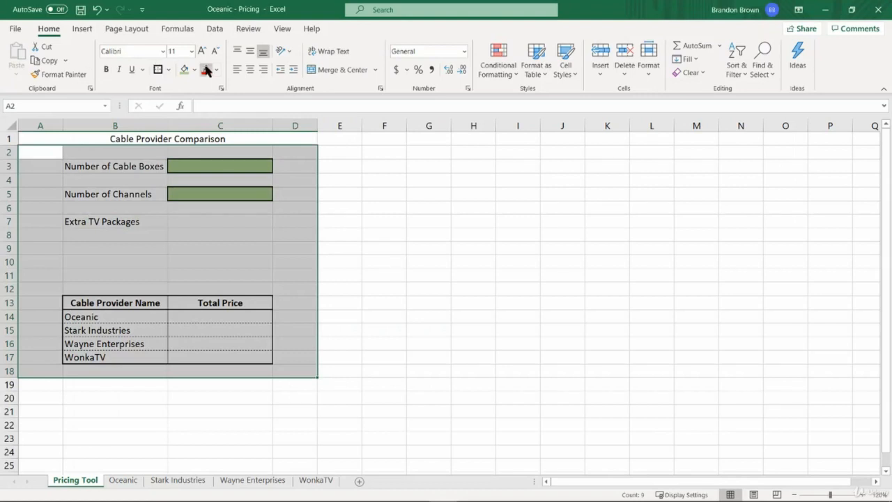
left_click(196, 70)
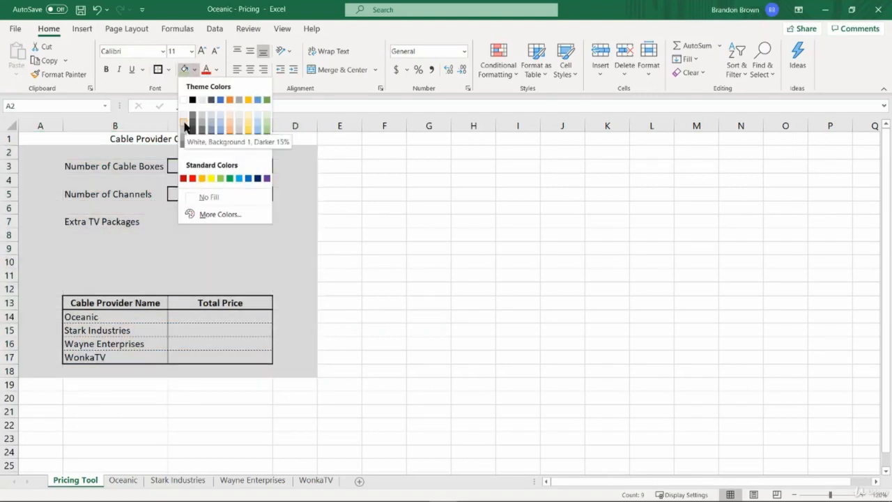
left_click(185, 126)
- Fill the input cells C3 and C5 with a light green theme color
left_click(187, 166)
left_click(194, 193, "ctrl")
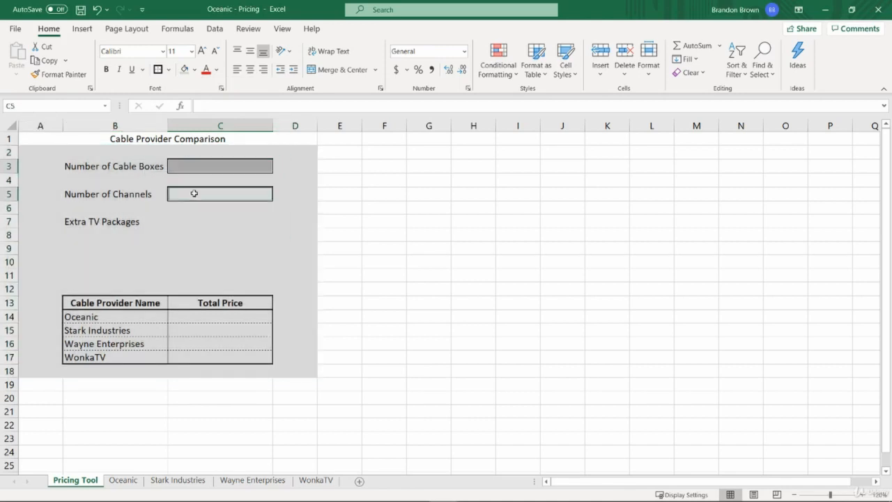
left_click(195, 70)
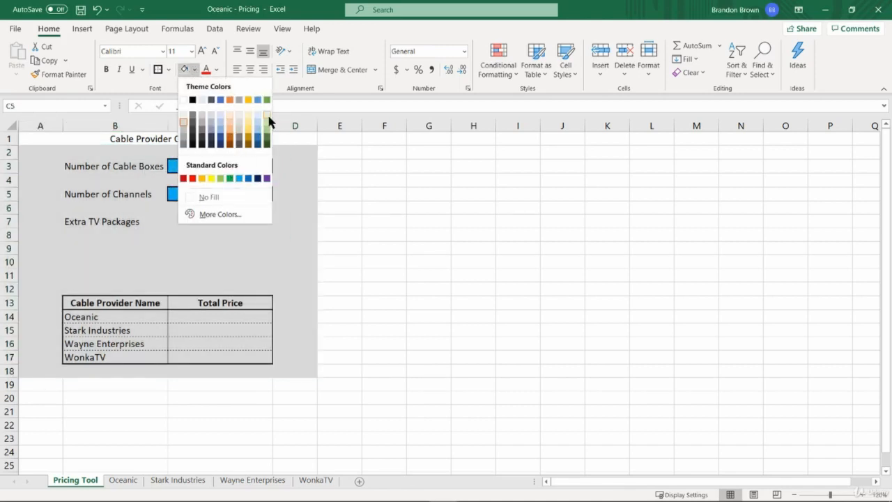
left_click(267, 124)
left_click(297, 217)
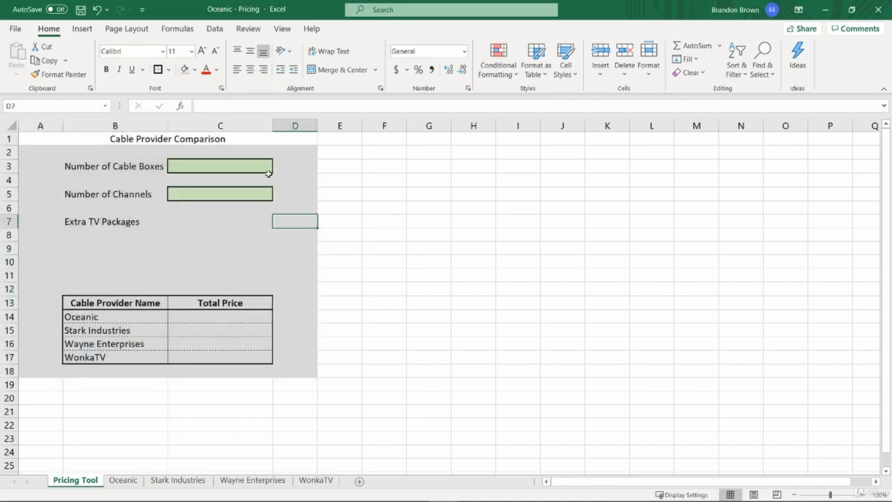
- Fill the merged title cell A1 with the standard dark red color and make its text white and bold
left_click(261, 142)
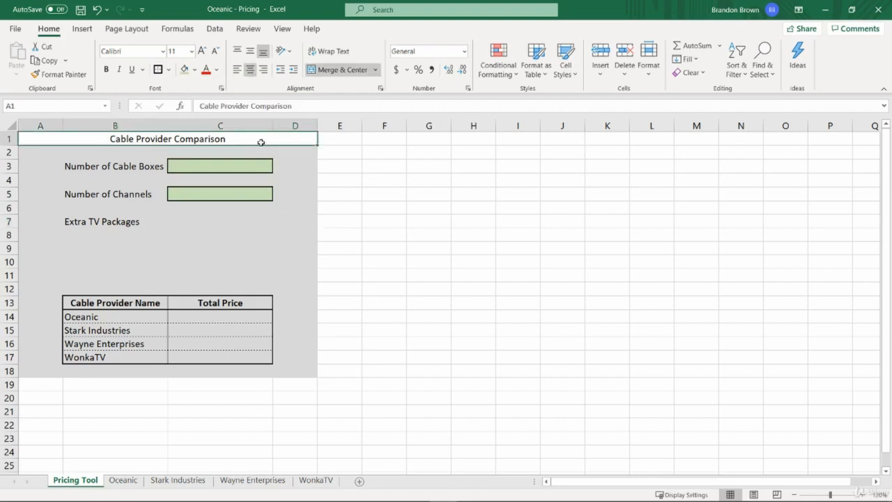
left_click(198, 71)
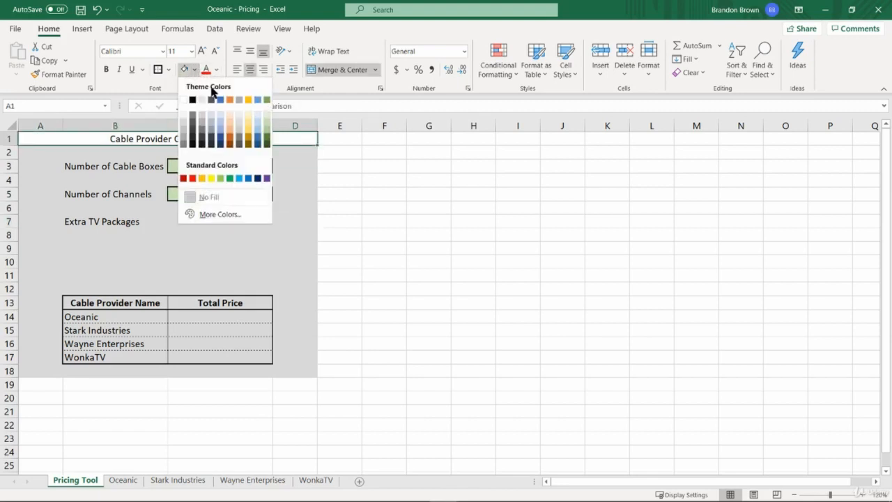
left_click(183, 178)
left_click(217, 70)
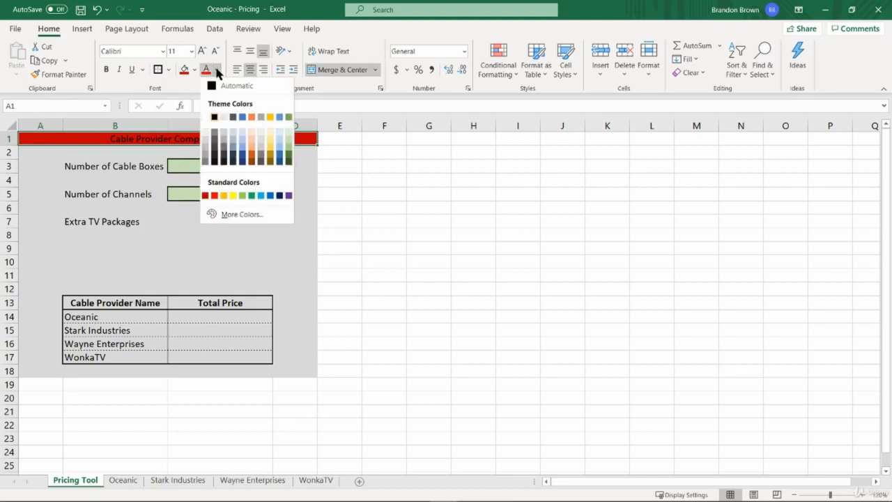
left_click(206, 117)
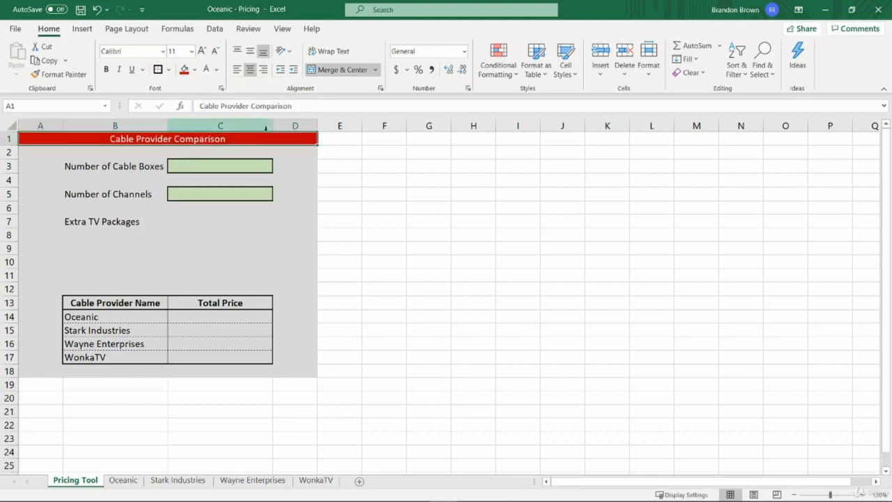
left_click(215, 207)
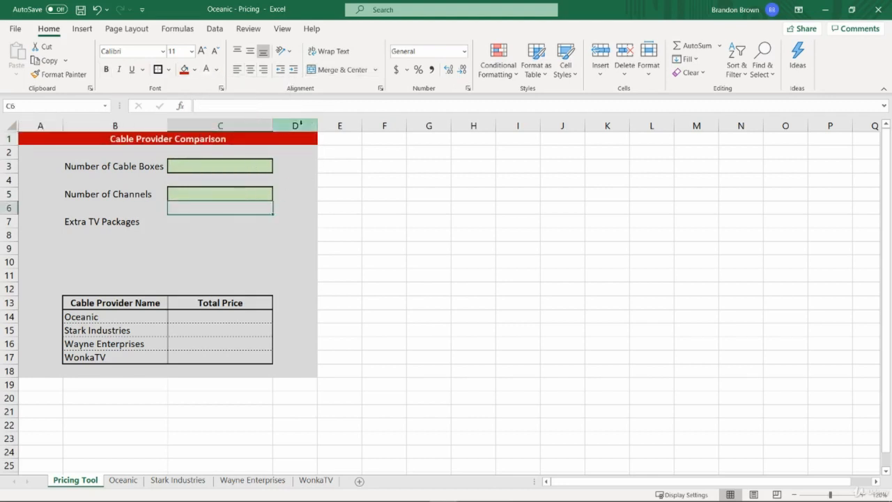
- Select columns A and D together and narrow both to thin margins around the form
left_click(294, 125)
left_click(40, 125, "ctrl")
left_click_drag(64, 125, 37, 124)
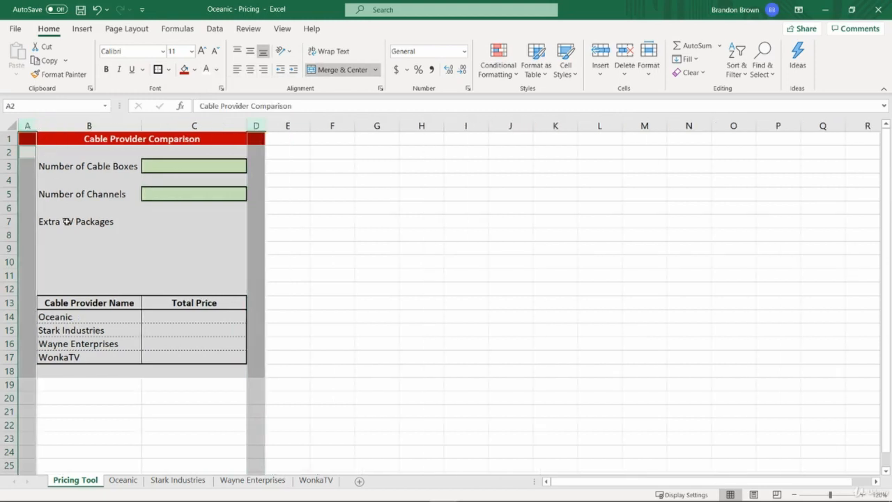
left_click(186, 247)
left_click(279, 248)
- Compare the background shade with the instructions PDF, and fill cells A2 to D18 of the Excel sheet with the lightest gray shade of white
key("alt+Tab")
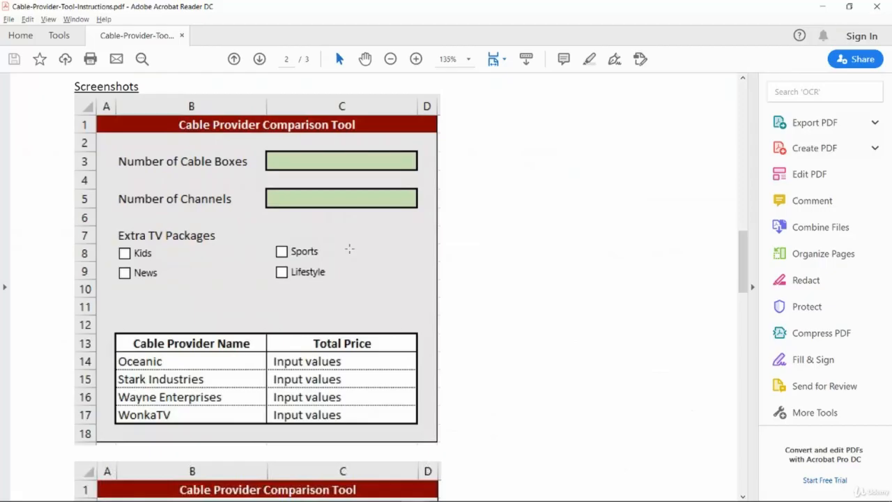
key("alt+Tab")
left_click(340, 253)
key("alt+Tab")
key("alt+Tab")
left_click(26, 152)
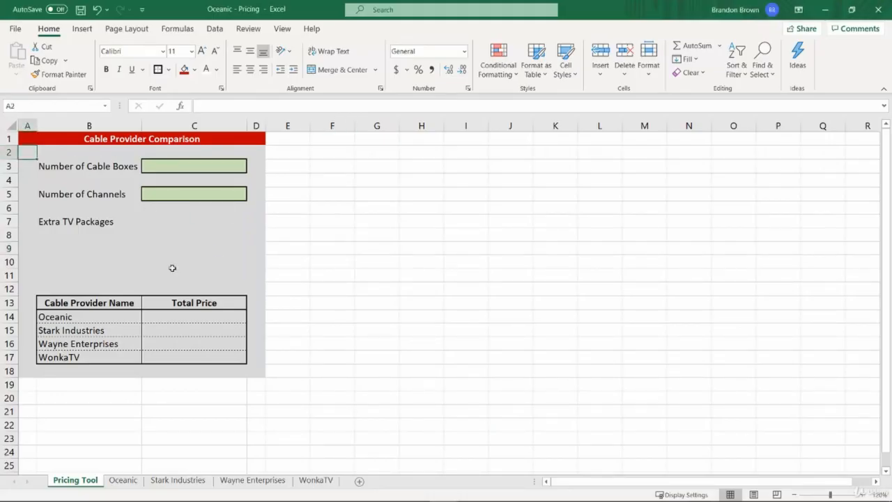
left_click(264, 377, "shift")
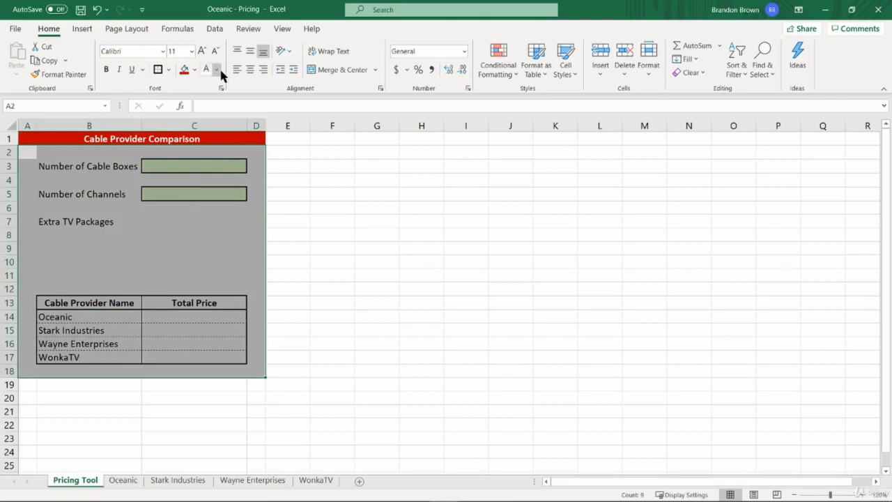
left_click(196, 71)
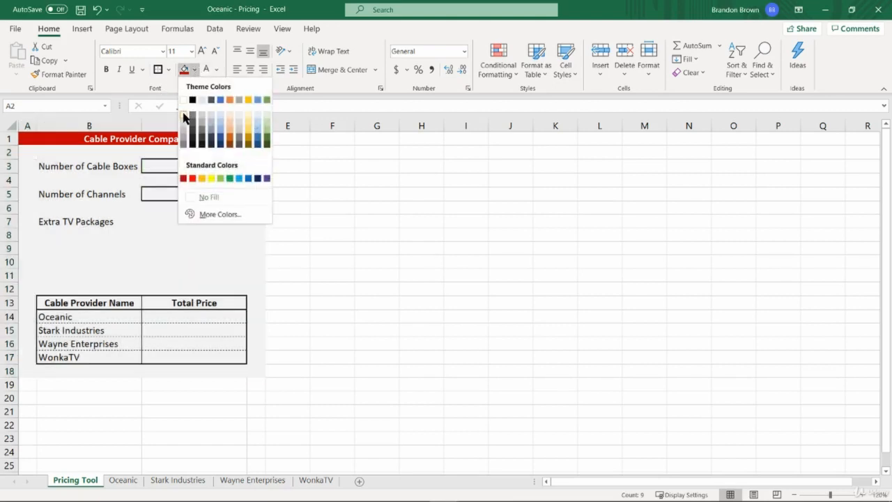
left_click(184, 117)
left_click(209, 223)
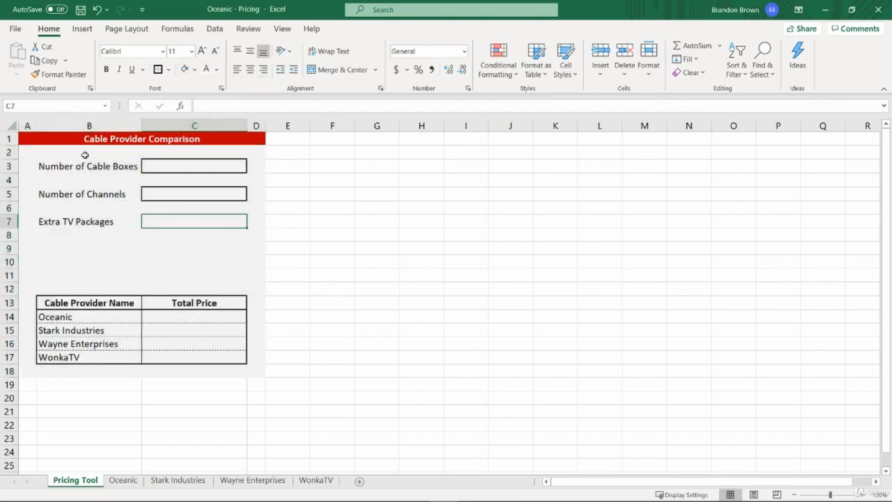
- Apply an outside border around the whole form in cells A1 to D18
left_click_drag(29, 139, 239, 368)
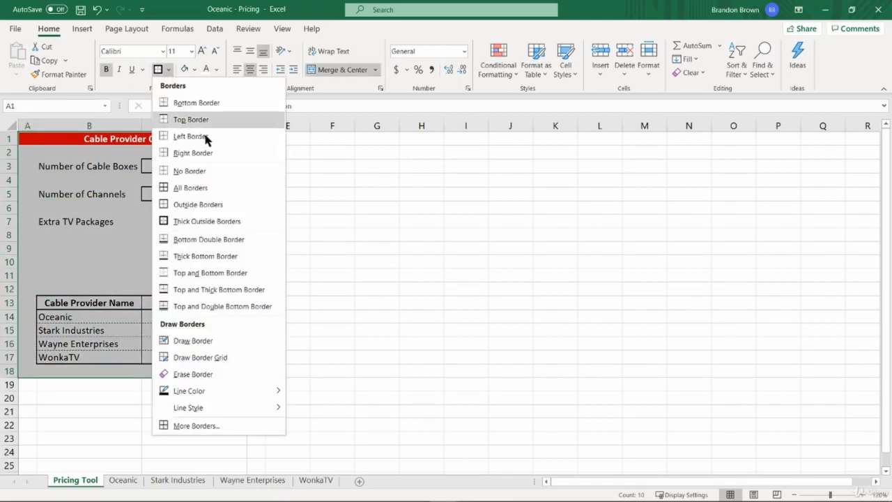
left_click(209, 204)
left_click(184, 209)
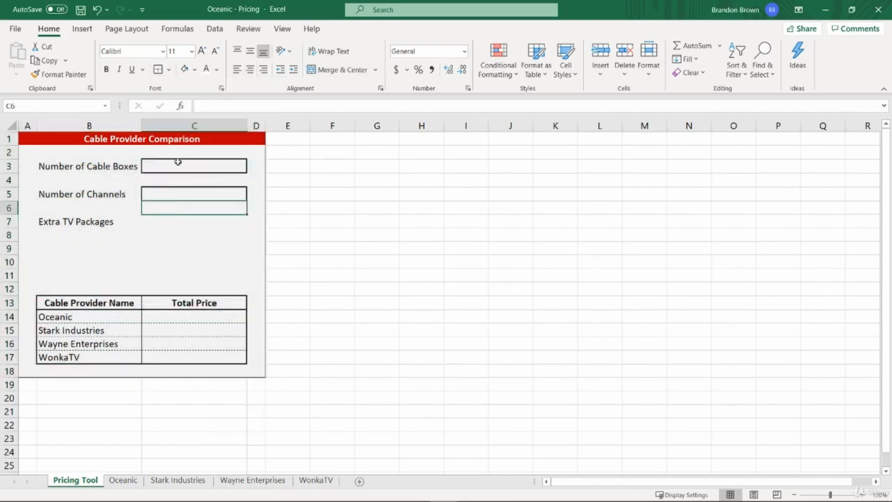
- Reapply a light green theme fill to the input cells C3 and C5 over the gray background
left_click(176, 166)
left_click(177, 195, "ctrl")
left_click(194, 69)
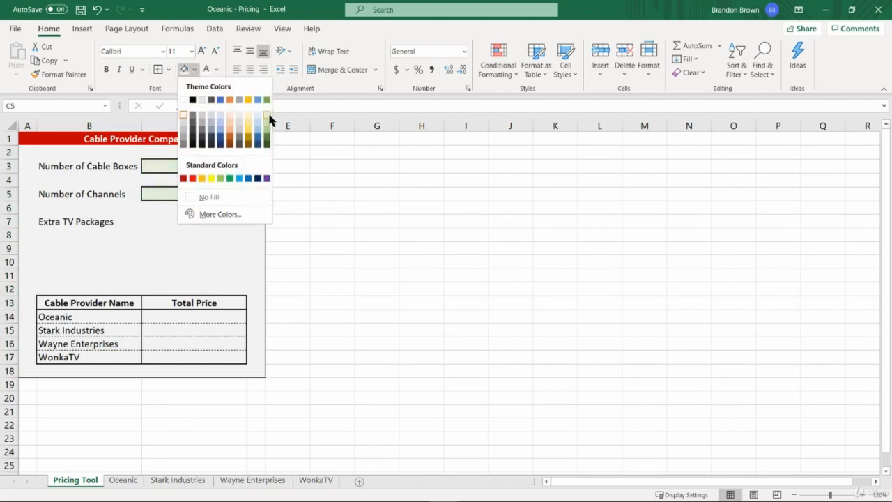
left_click(267, 126)
left_click(233, 223)
left_click(234, 260)
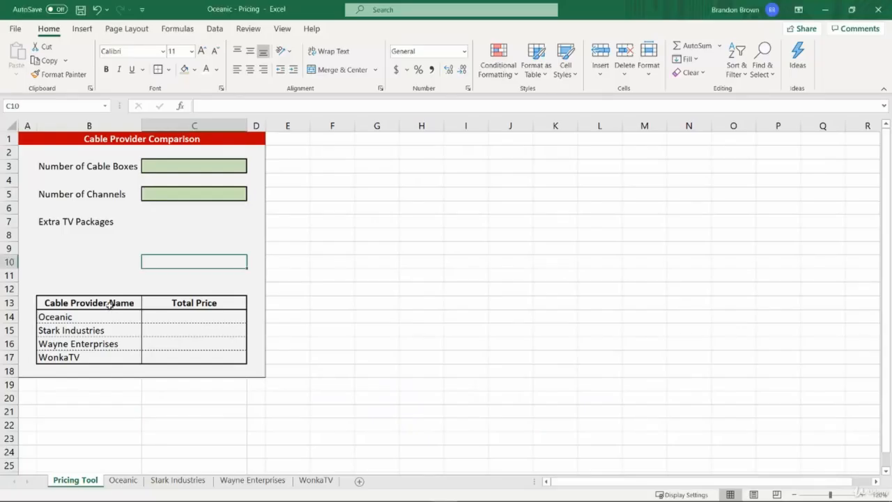
- Fill the provider table in cells B13 to C17 with white
left_click_drag(110, 305, 175, 358)
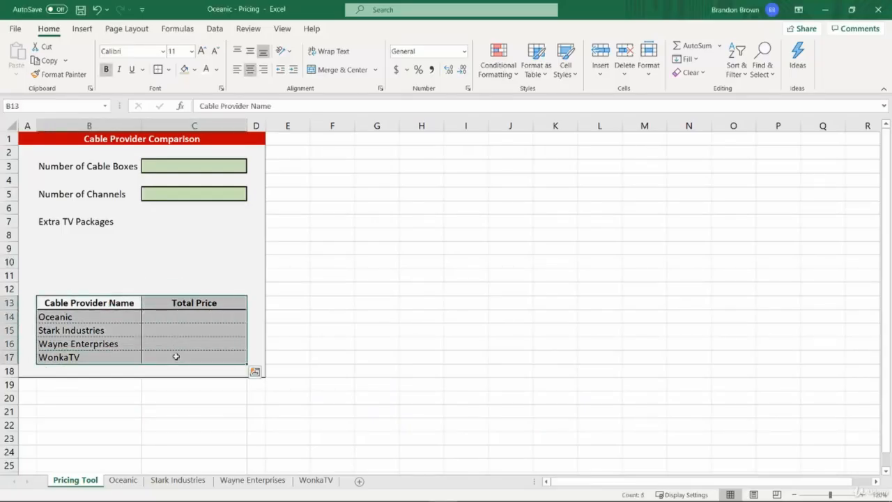
left_click(195, 69)
left_click(191, 98)
left_click(185, 222)
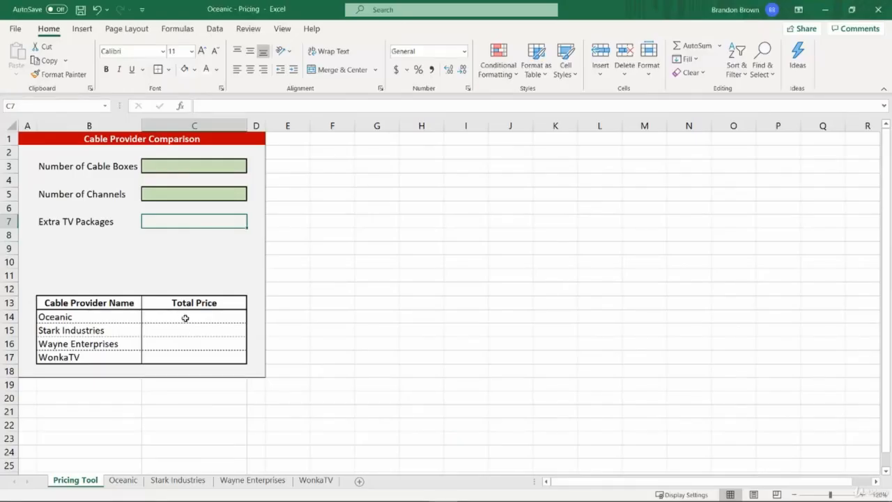
left_click_drag(185, 317, 186, 355)
left_click(187, 356)
left_click(189, 345)
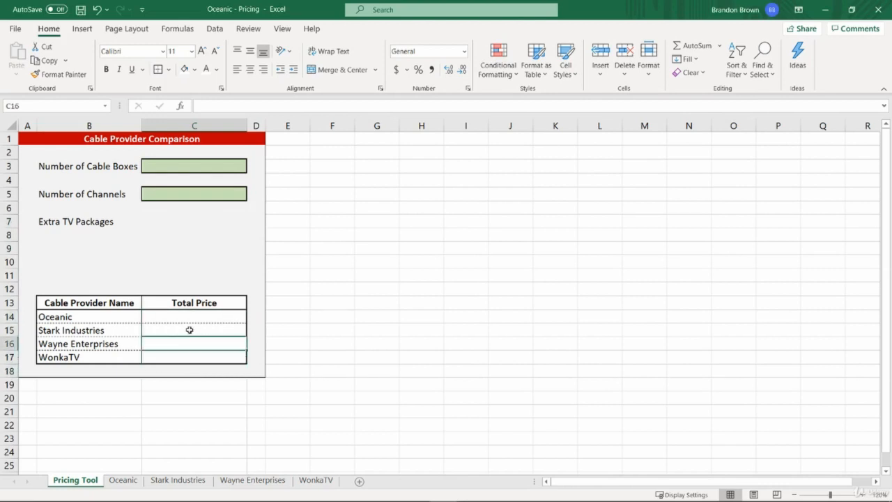
left_click(189, 330)
left_click(190, 317)
left_click(190, 260)
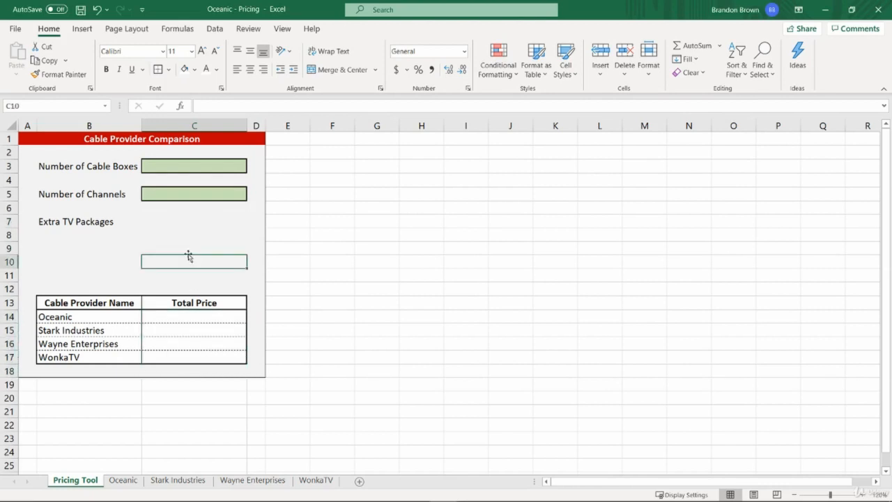
left_click(177, 317)
left_click(170, 330)
left_click(167, 359)
left_click(170, 342)
left_click(94, 261)
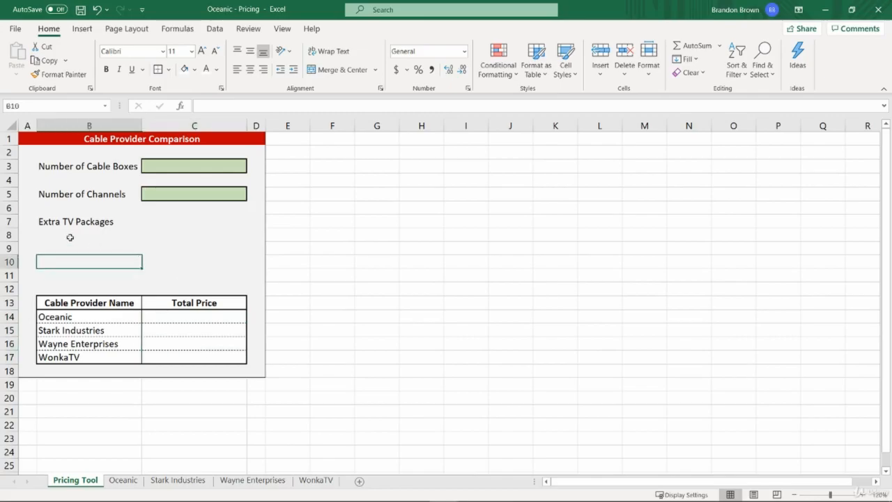
- Check the Extra TV Packages check boxes in the instructions PDF, and look through Excel's commands for a control to insert them
key("alt+Tab")
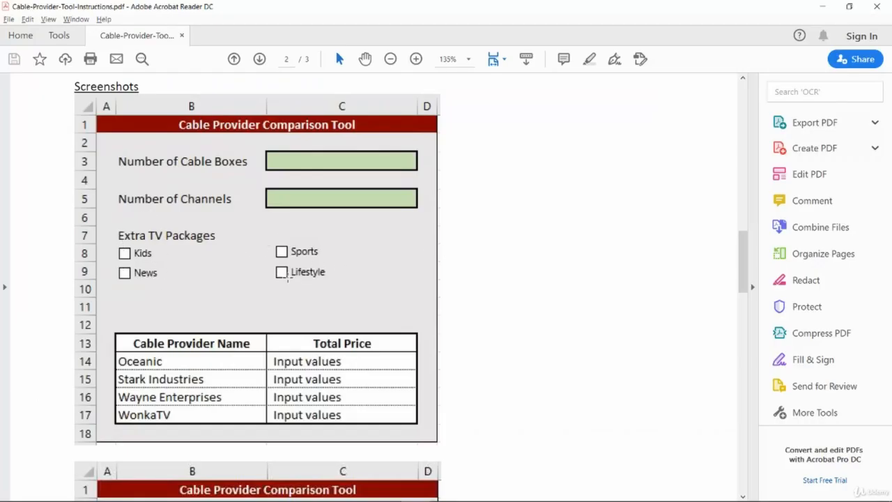
key("alt+Tab")
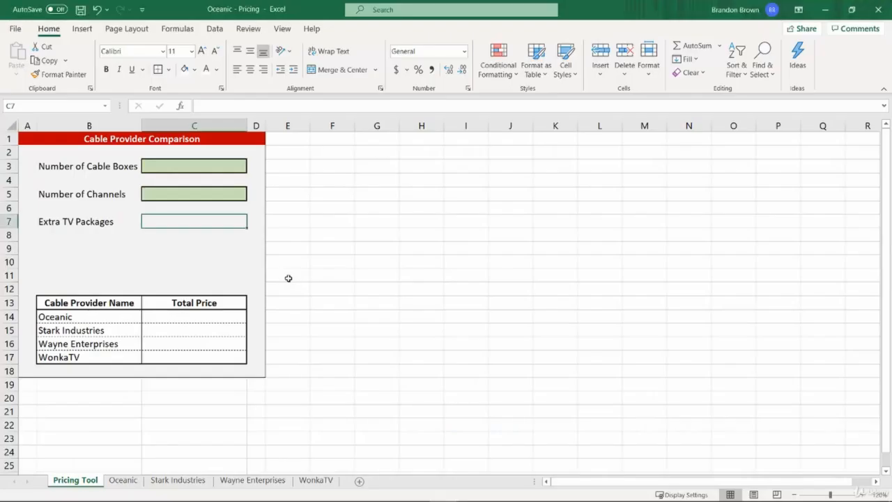
left_click(245, 32)
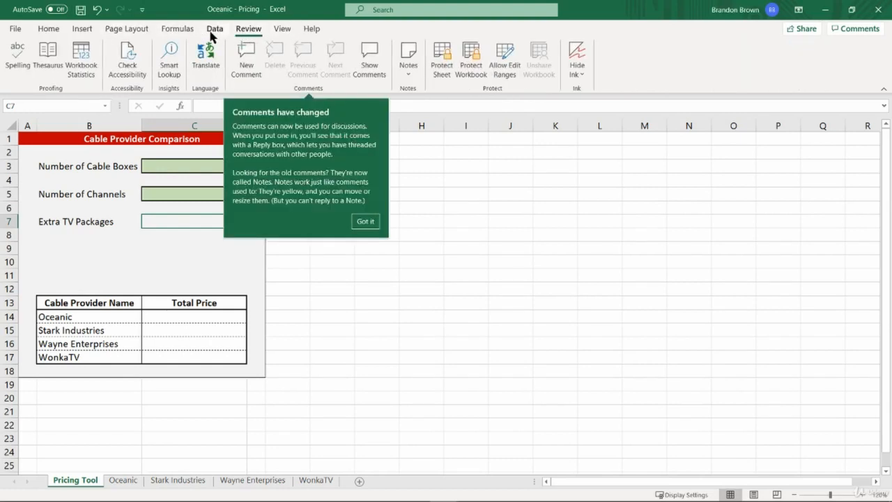
left_click(363, 221)
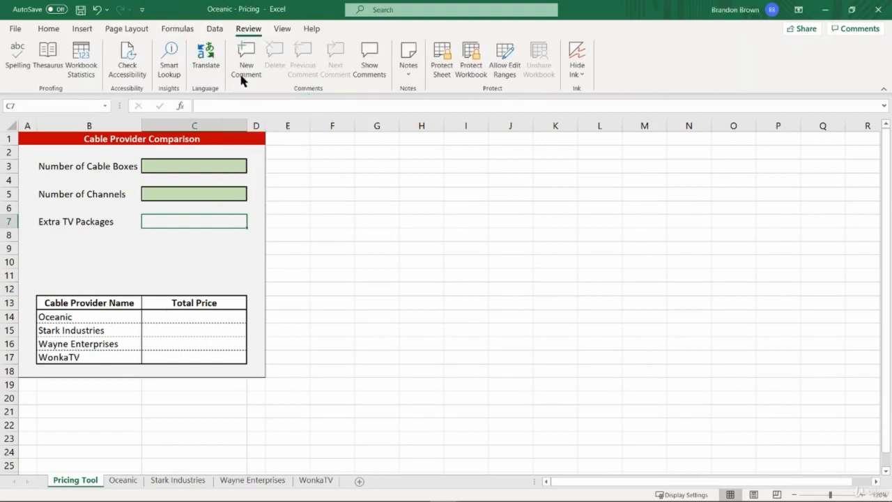
left_click(282, 31)
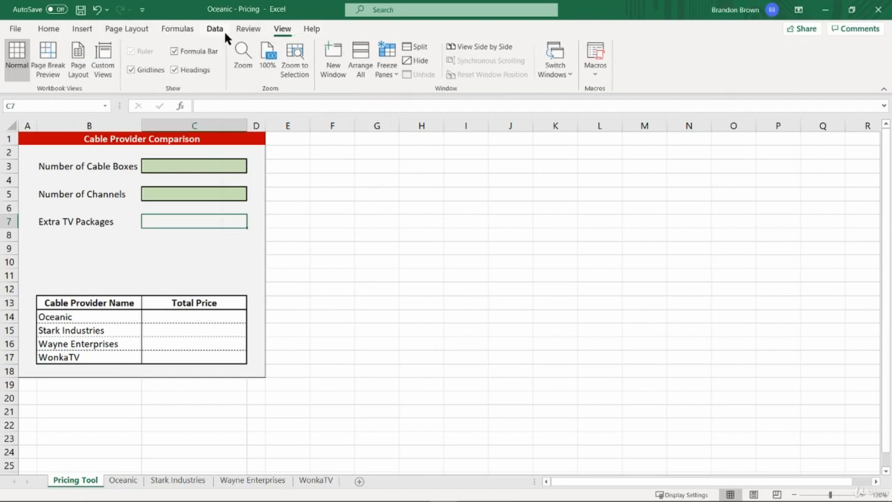
left_click(221, 32)
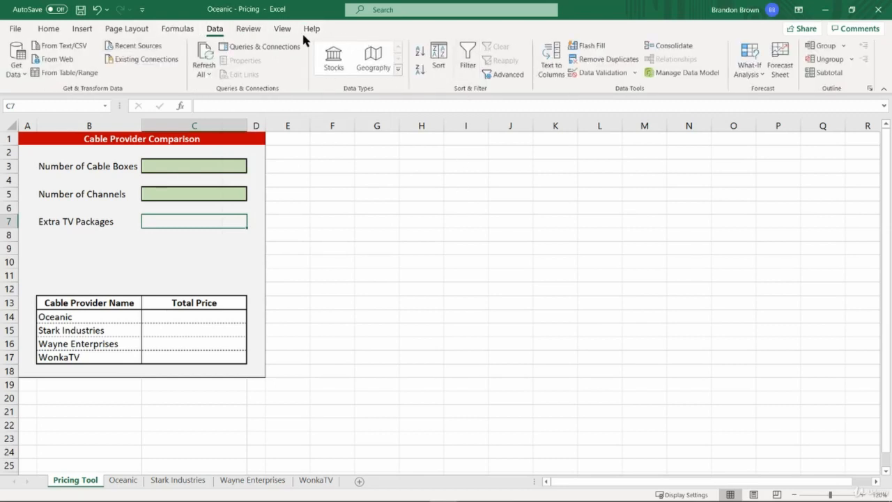
left_click(42, 32)
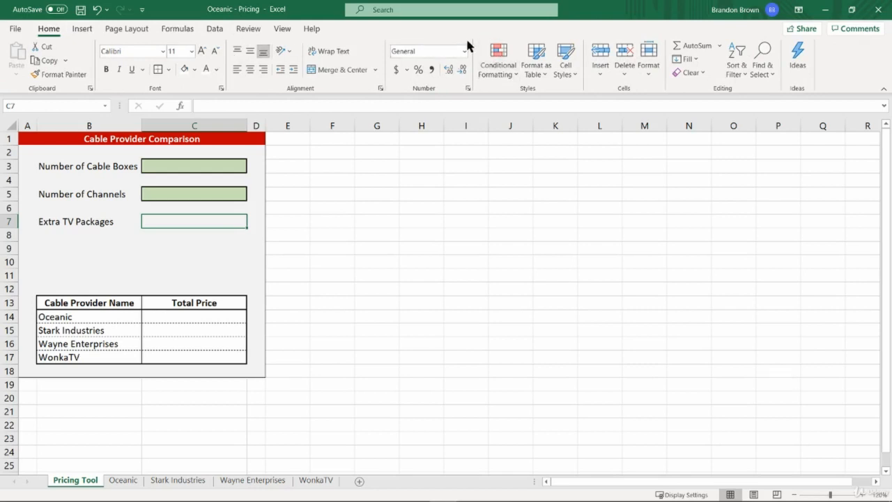
right_click(438, 40)
right_click(391, 33)
left_click(355, 30)
- Enable the Developer commands for the ribbon in the Excel options
left_click(16, 28)
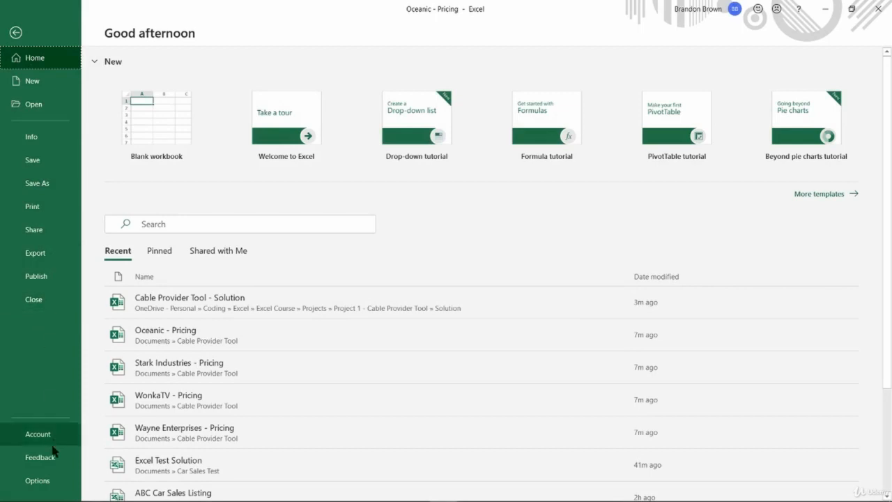
left_click(50, 481)
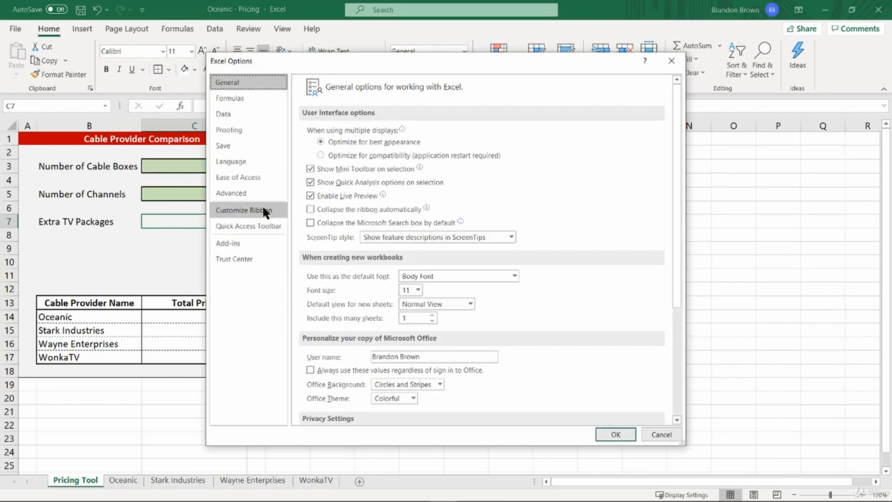
left_click(234, 193)
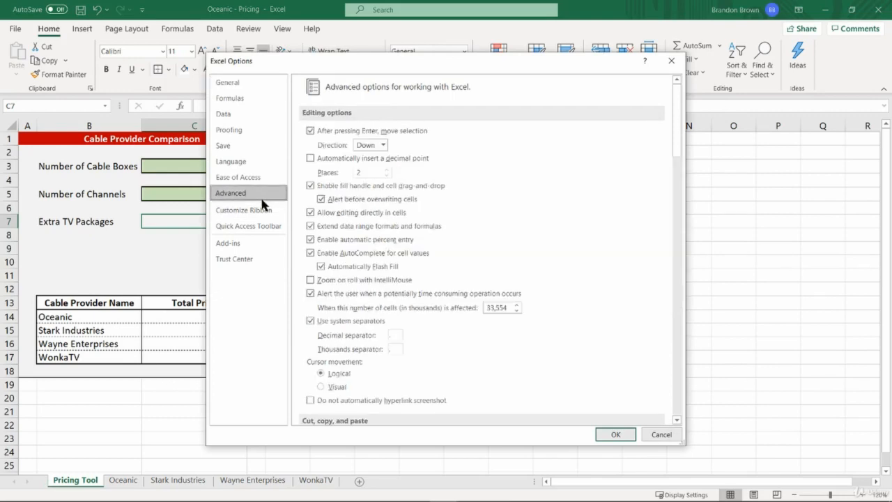
scroll(397, 252, "down", 10)
scroll(397, 253, "down", 15)
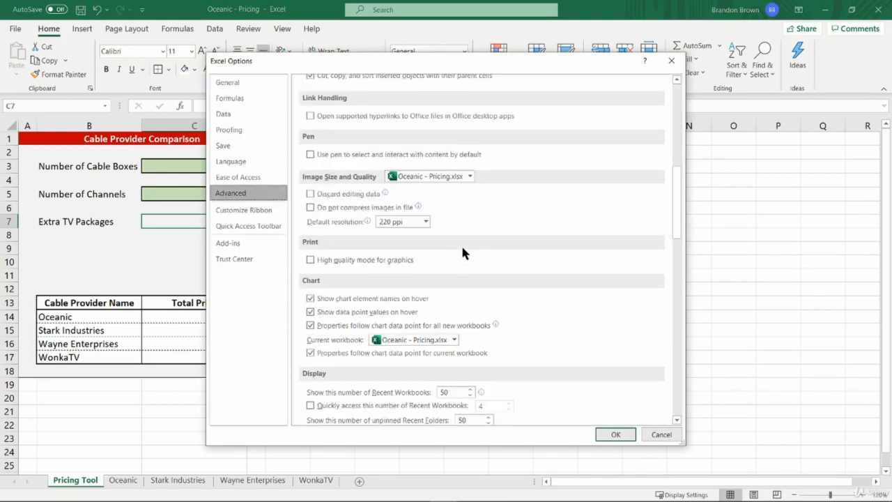
scroll(464, 251, "down", 8)
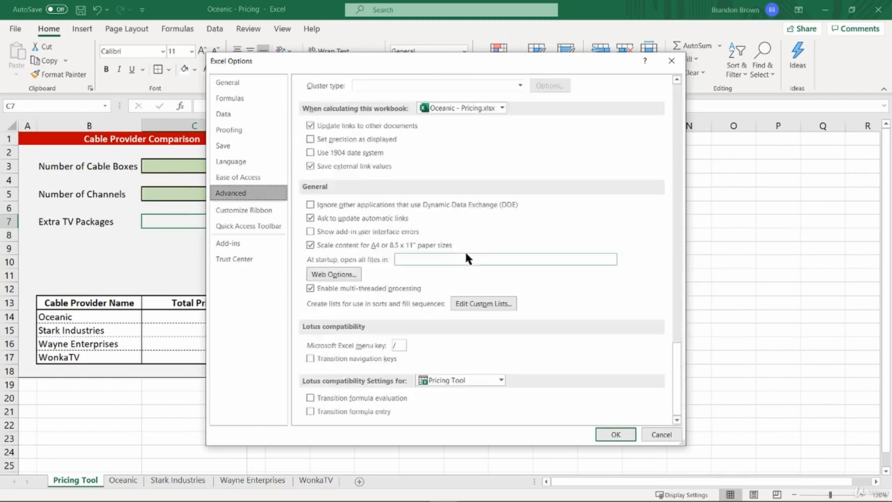
left_click(250, 209)
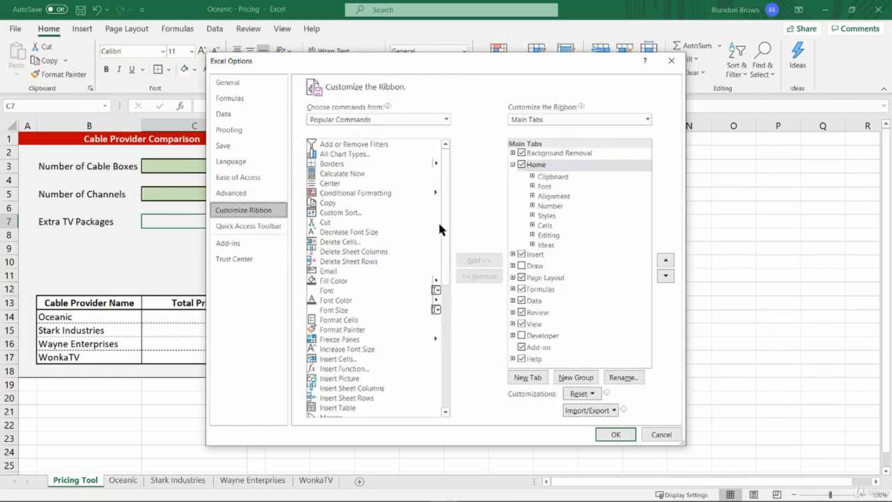
left_click(522, 336)
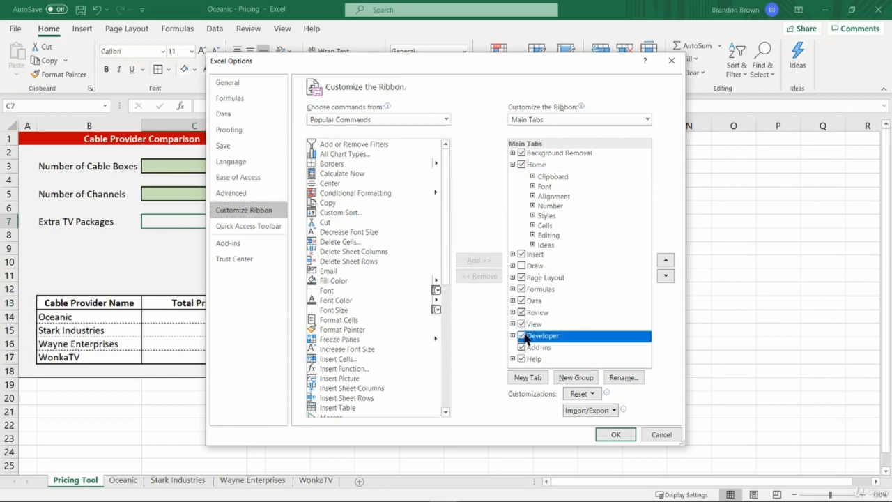
left_click(617, 437)
- Insert a form control check box under the Extra TV Packages label, spanning about rows 8 to 9 of column B
left_click(330, 33)
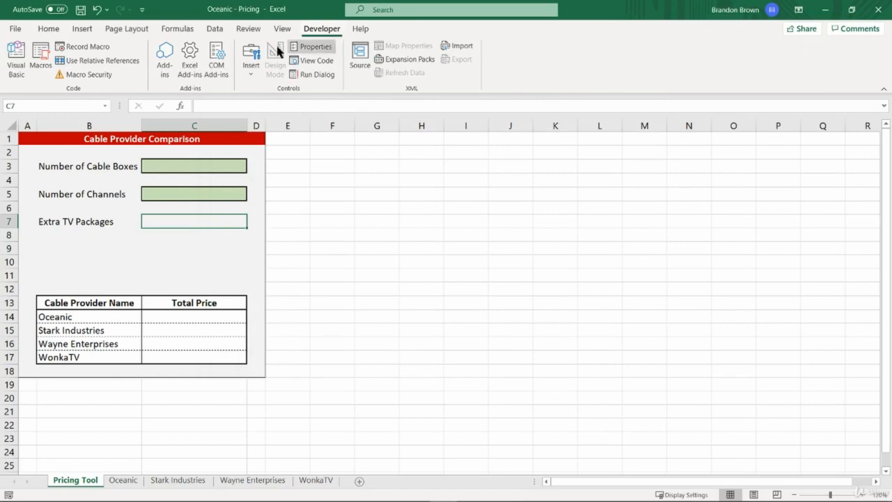
left_click(252, 67)
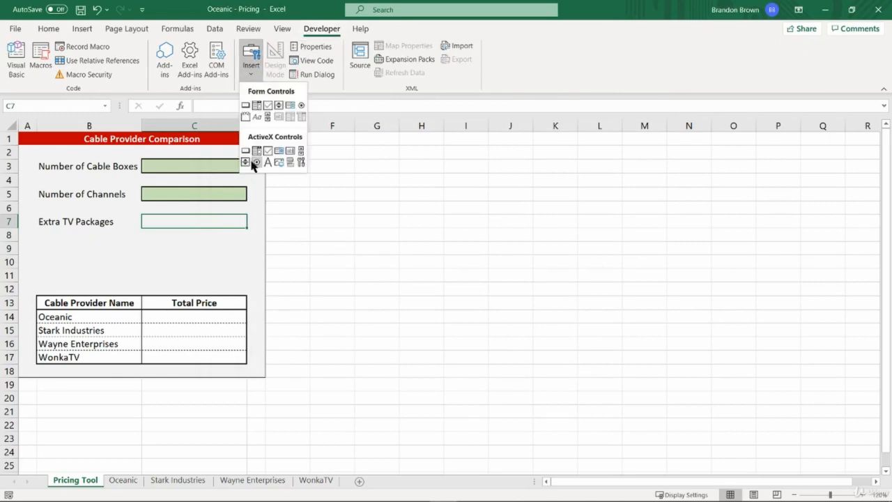
left_click(267, 106)
left_click_drag(40, 234, 102, 250)
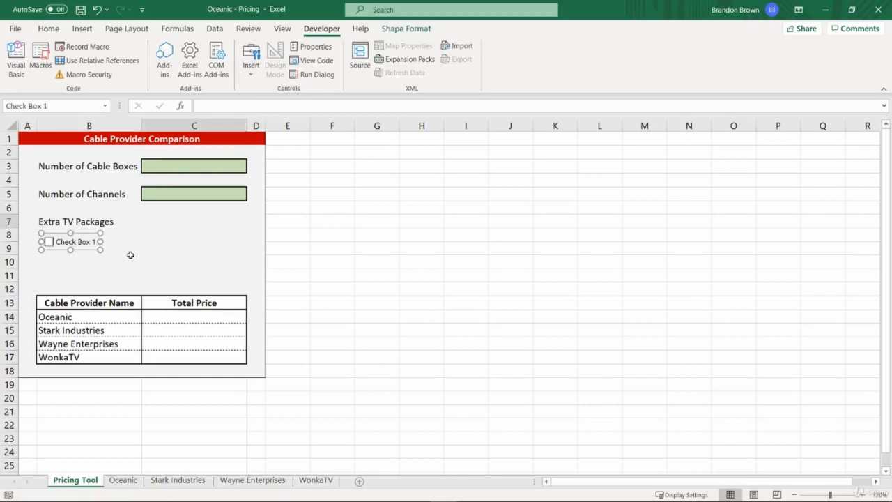
- Label the new check box Kids to match the instructions PDF, and test it by ticking and clearing it
key("alt+Tab")
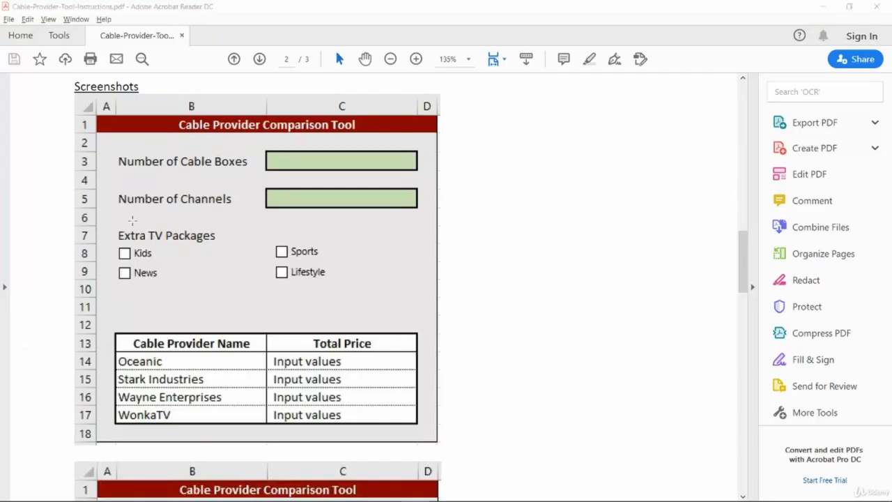
key("alt+Tab")
left_click(67, 109)
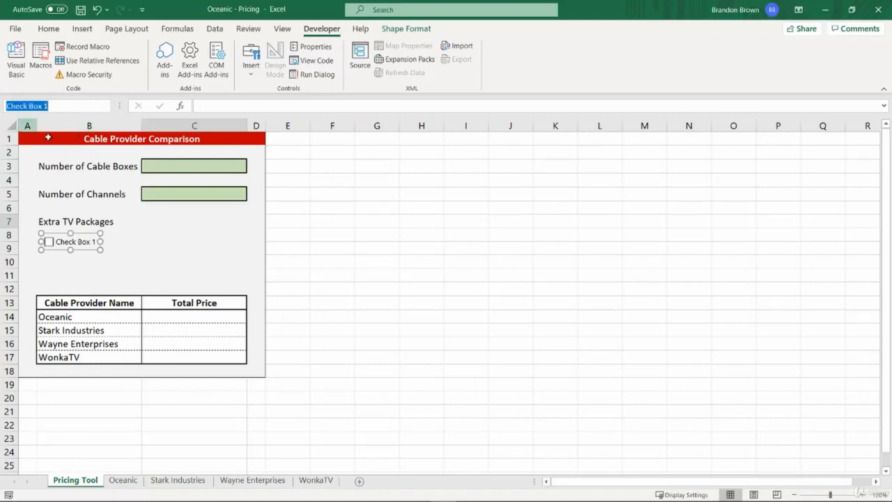
left_click(78, 240)
right_click(82, 240)
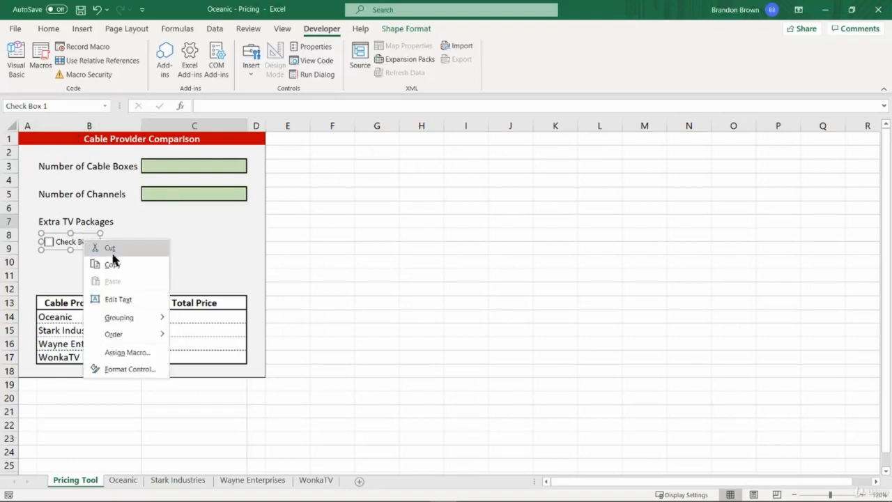
left_click(136, 301)
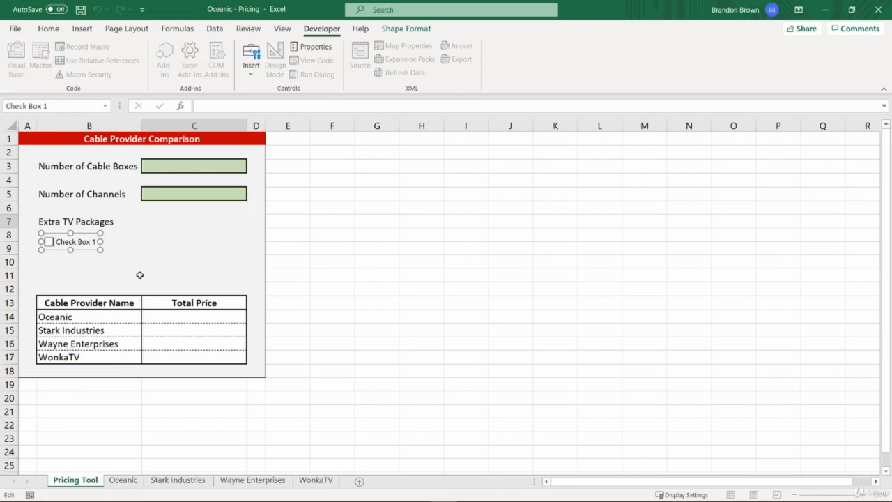
key("ctrl+a")
type("Kids")
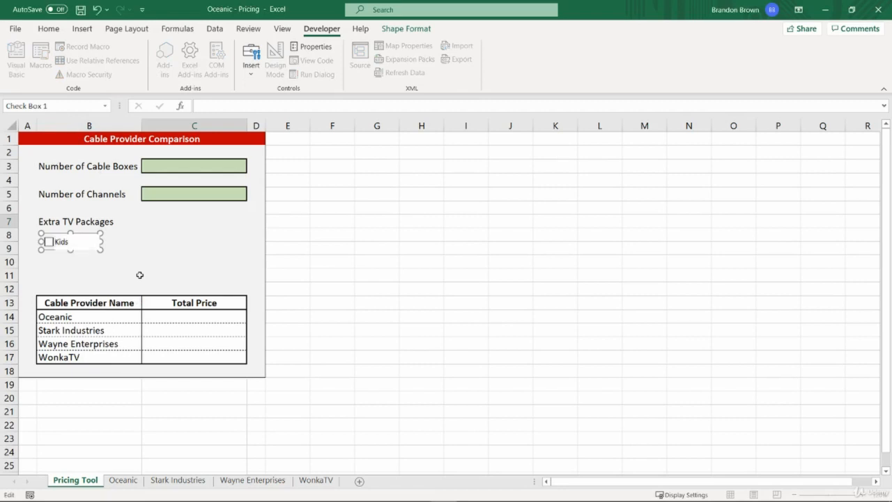
left_click(178, 262)
left_click(65, 244)
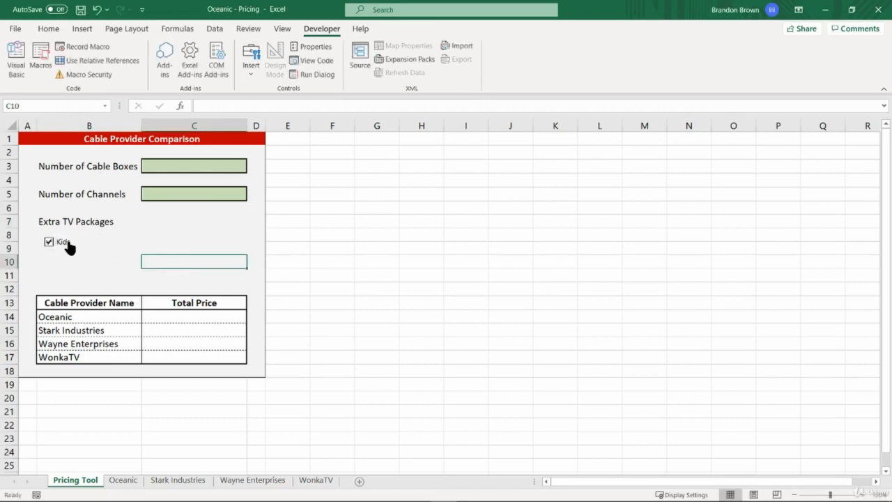
left_click(64, 243)
- Duplicate the Kids check box three times, and move the last copy into column C level with the original
right_click(62, 242)
key("Escape")
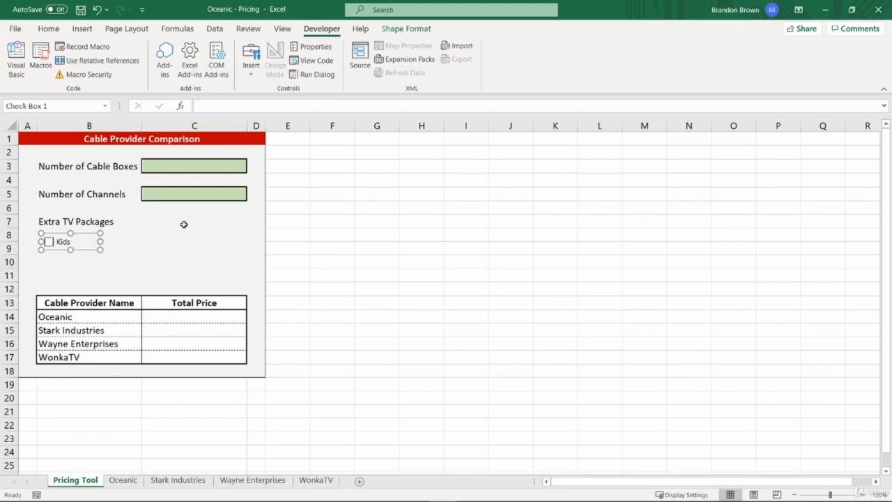
key("ctrl+d")
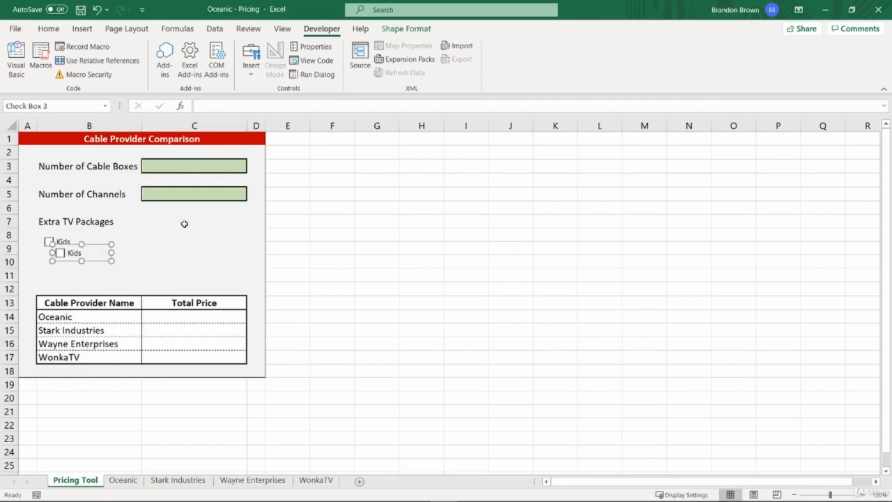
key("ctrl+d")
key("ctrl+d")
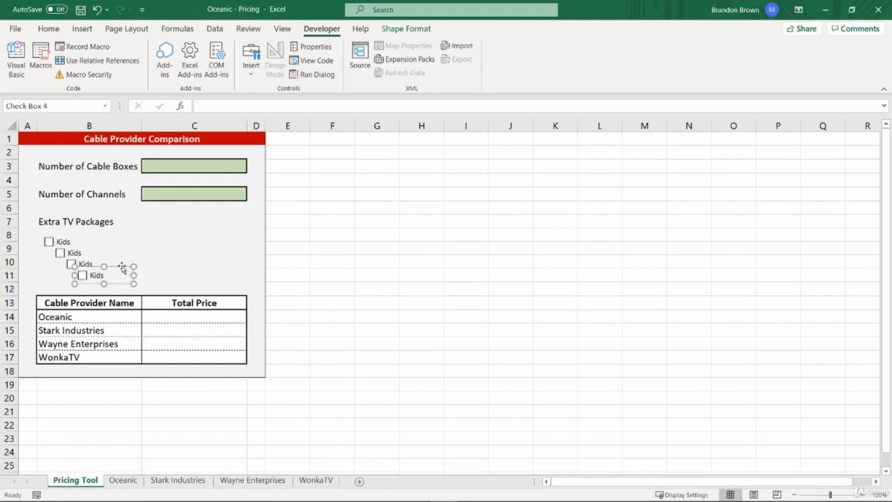
left_click_drag(125, 266, 188, 233)
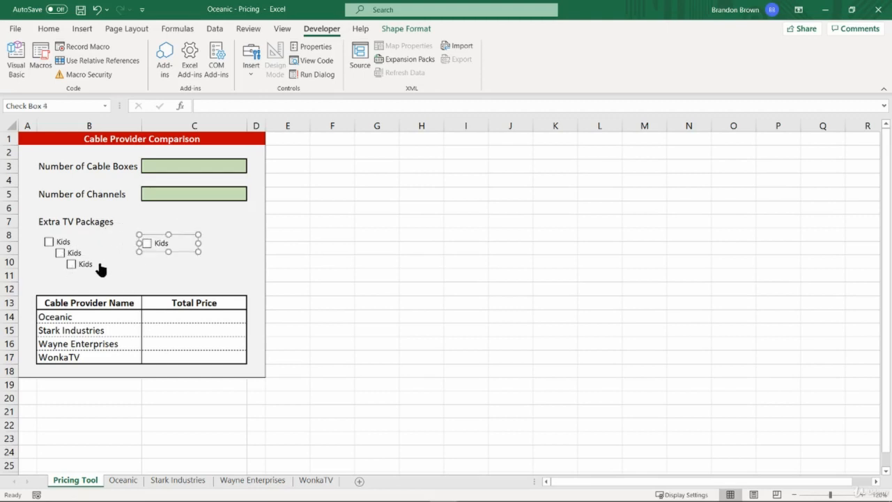
right_click(99, 264)
left_click(230, 277)
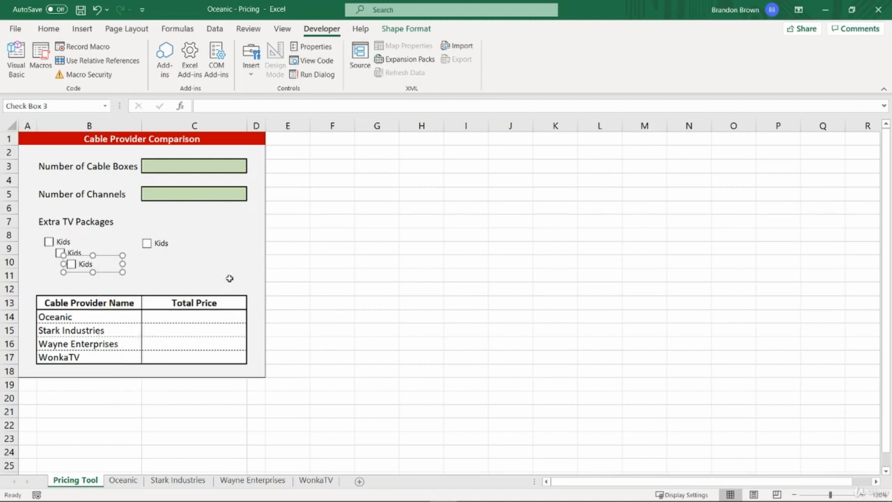
left_click(230, 277)
left_click(231, 249)
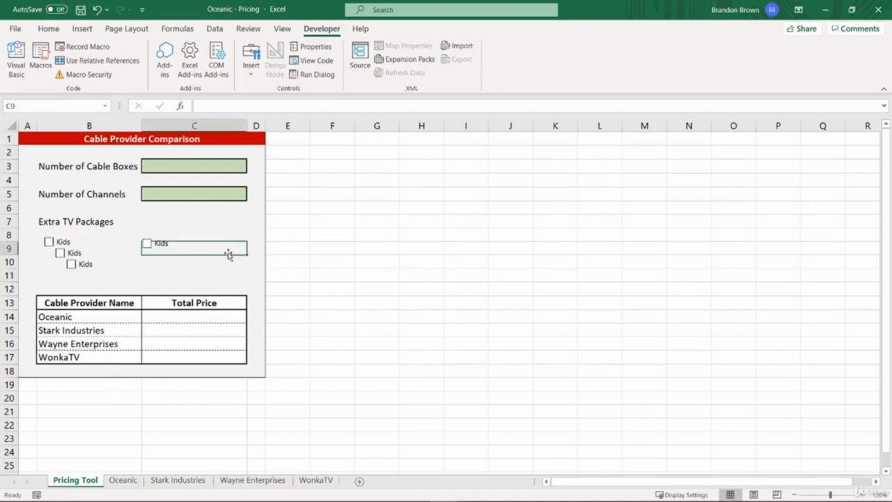
left_click(238, 216)
left_click(73, 241, "ctrl")
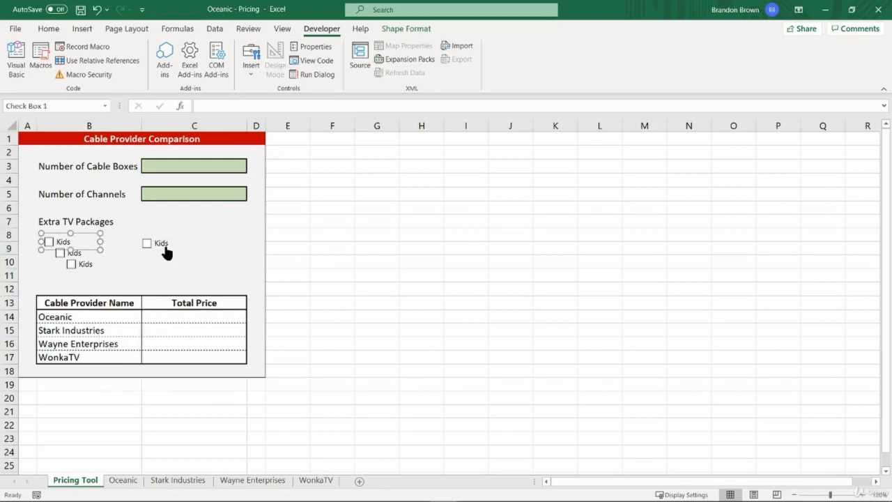
right_click(164, 246)
right_click(71, 246)
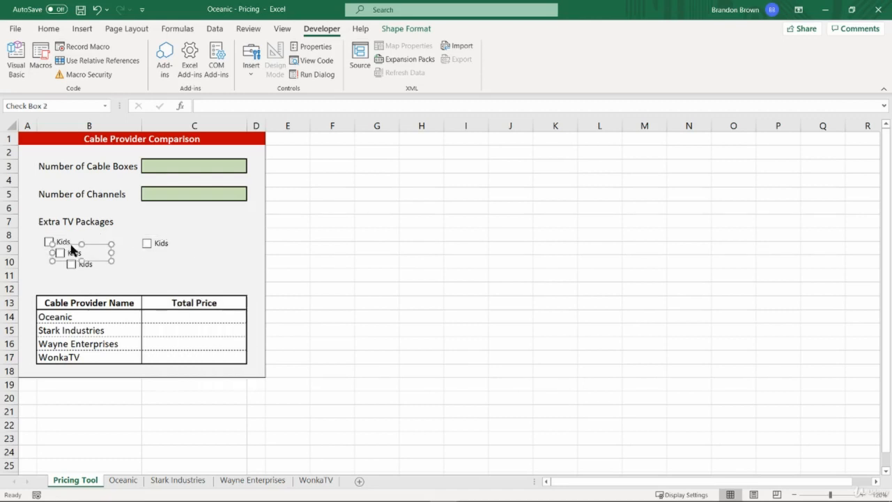
left_click(230, 261)
right_click(90, 269)
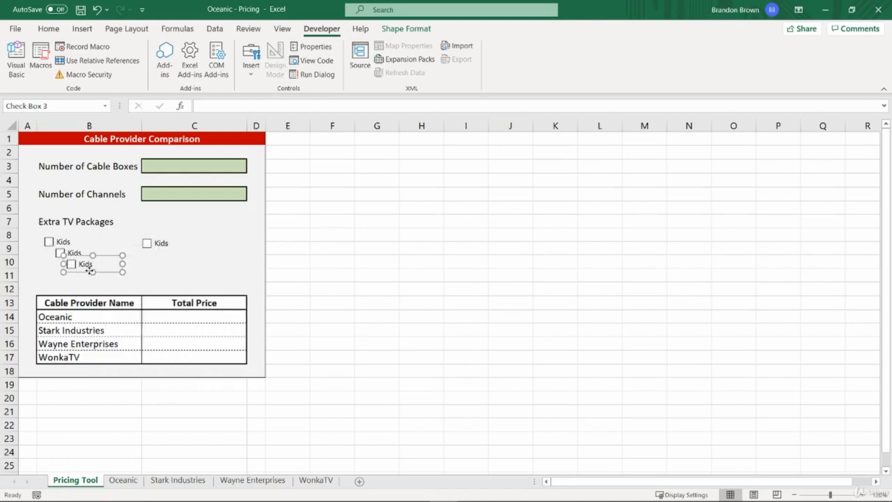
right_click(163, 245)
right_click(82, 252)
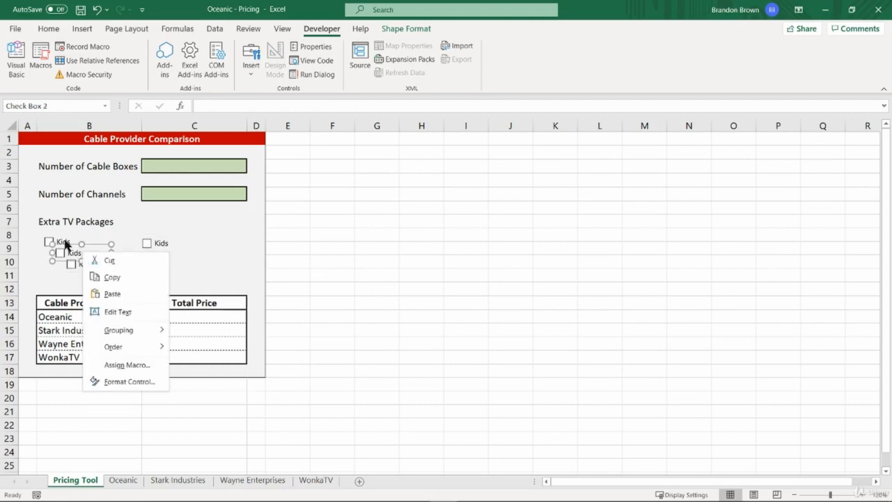
right_click(63, 232)
right_click(65, 239)
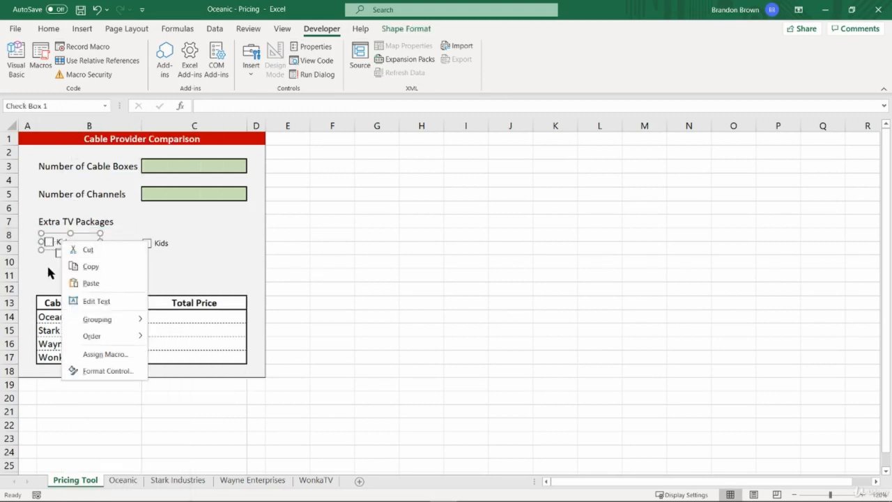
right_click(58, 269)
left_click(190, 256)
right_click(167, 244)
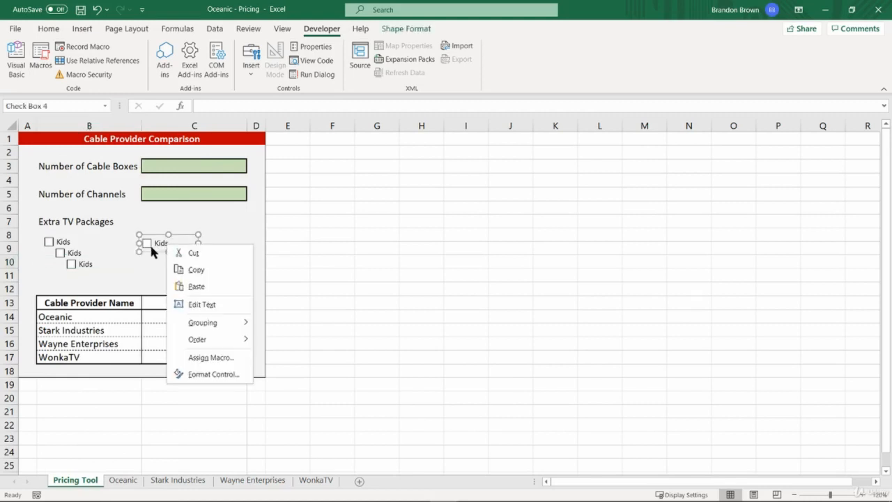
- Arrange the two remaining Kids check box copies as a second row, one under each upper check box in columns B and C
left_click(101, 265)
right_click(99, 264)
left_click(98, 260)
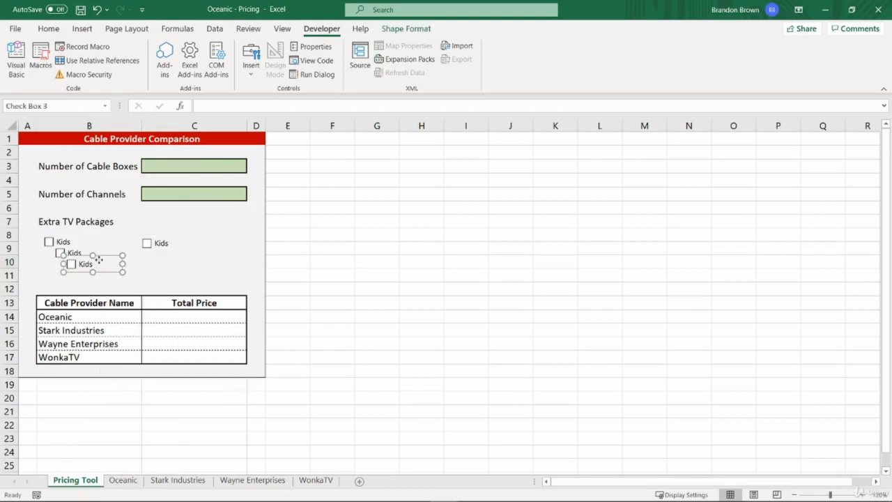
left_click_drag(99, 260, 173, 256)
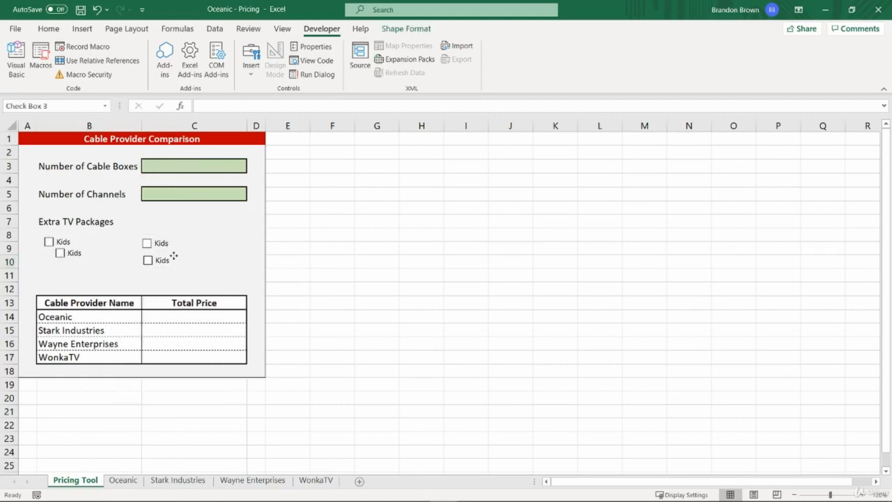
right_click(85, 255)
left_click(79, 253)
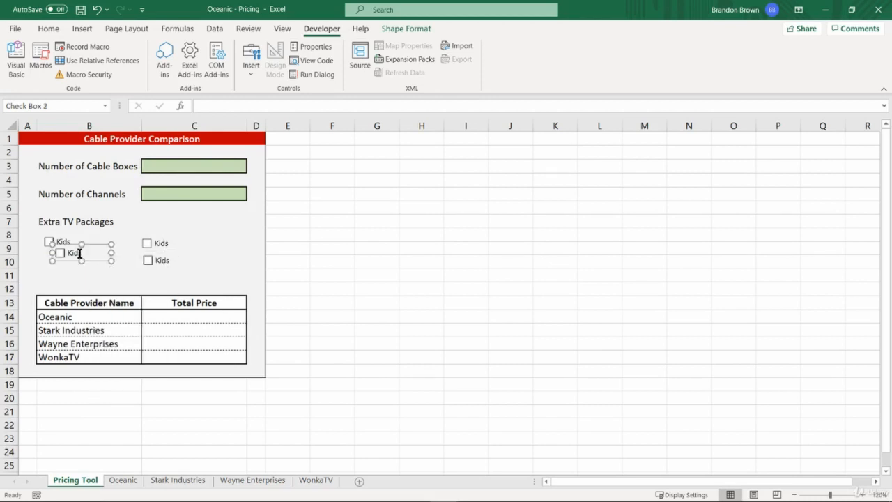
left_click_drag(87, 249, 81, 258)
right_click(177, 258)
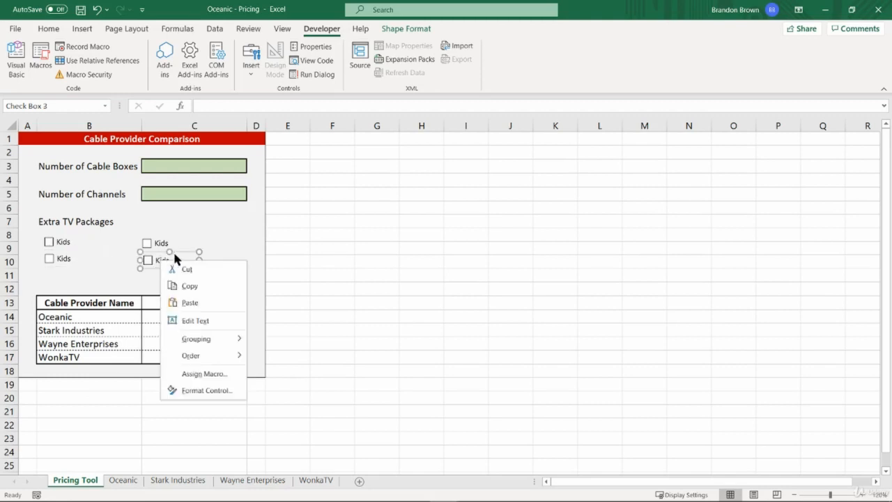
left_click(180, 257)
left_click_drag(180, 257, 179, 256)
left_click(196, 224)
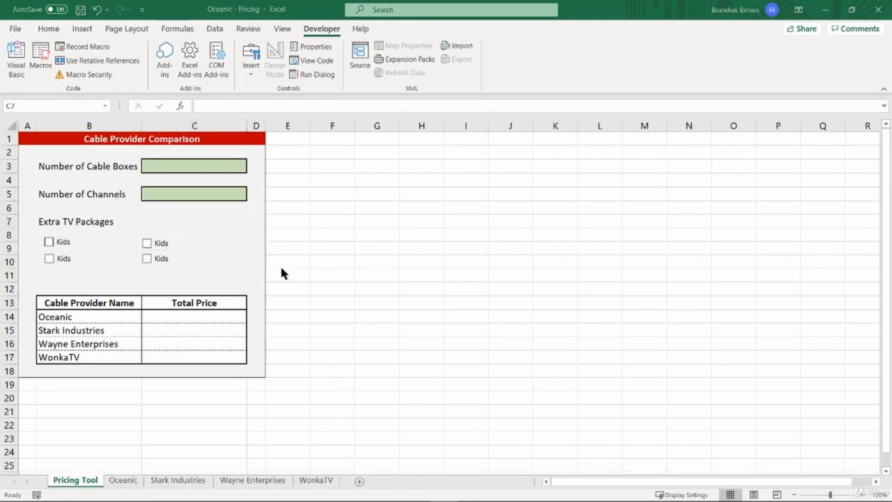
- Check the package names in the instructions PDF and relabel the upper check box in column C as Sports
key("alt+Tab")
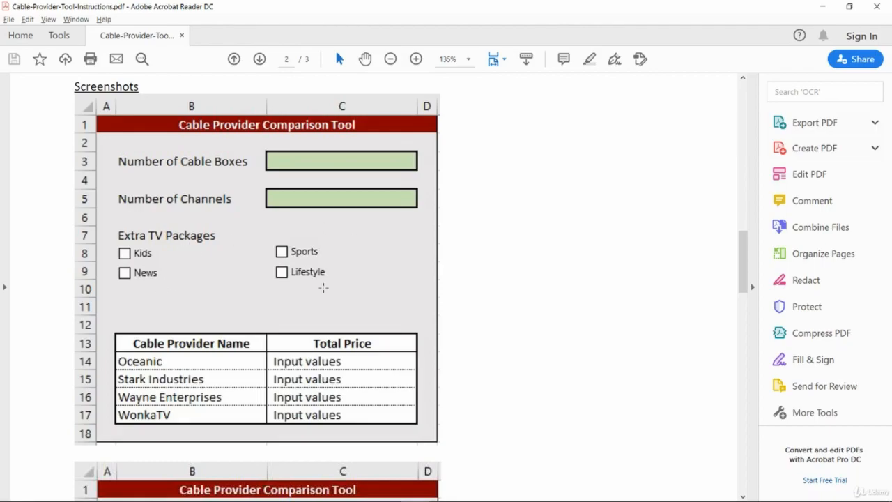
key("alt+Tab")
right_click(172, 244)
key("Escape")
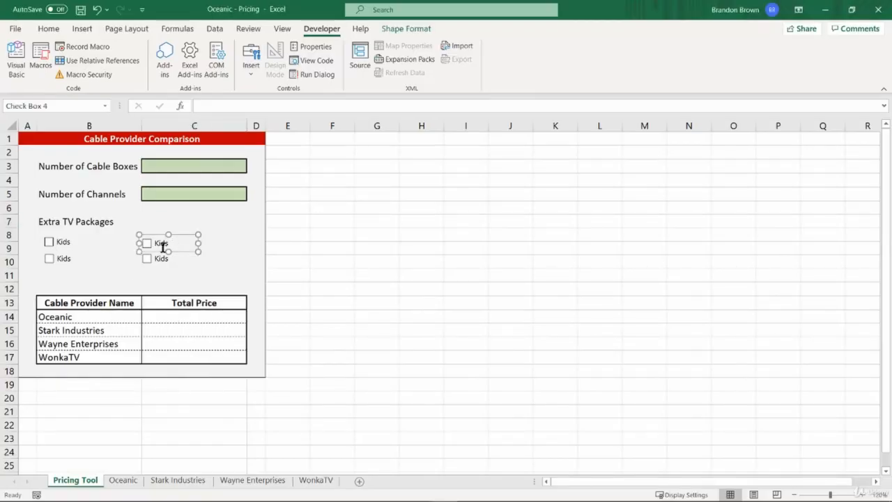
left_click(163, 247)
left_click_drag(155, 243, 175, 243)
left_click(170, 244)
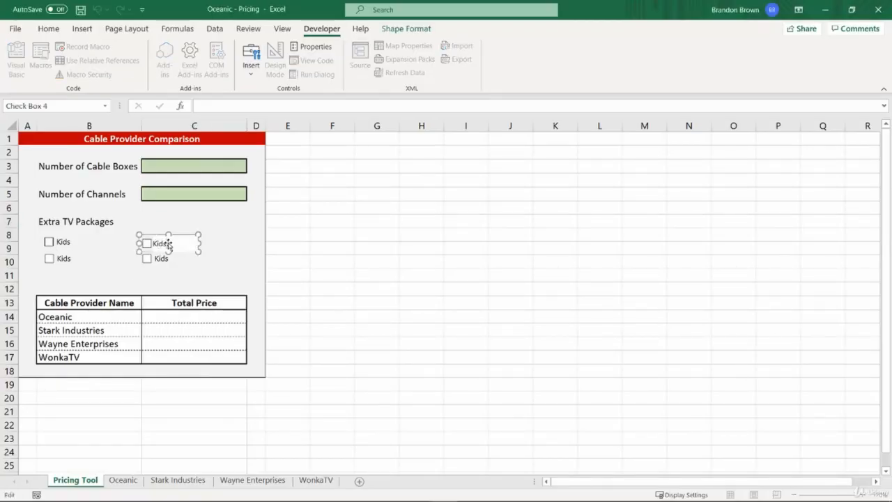
type("Sports")
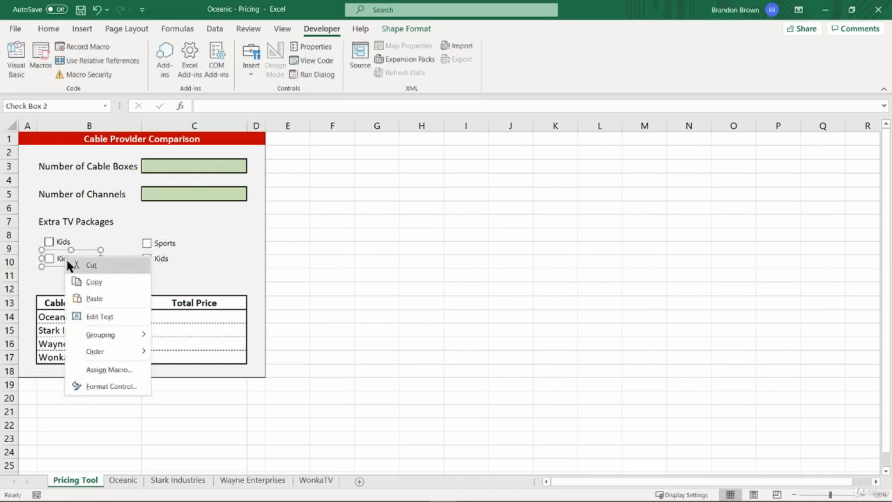
- Relabel the lower check boxes News in column B and Lifestyle in column C
right_click(64, 258)
left_click(98, 317)
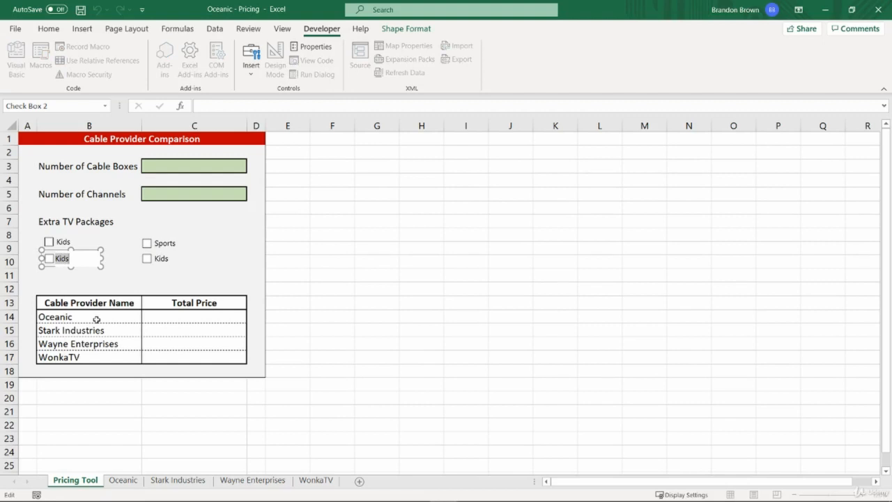
type("News")
right_click(168, 260)
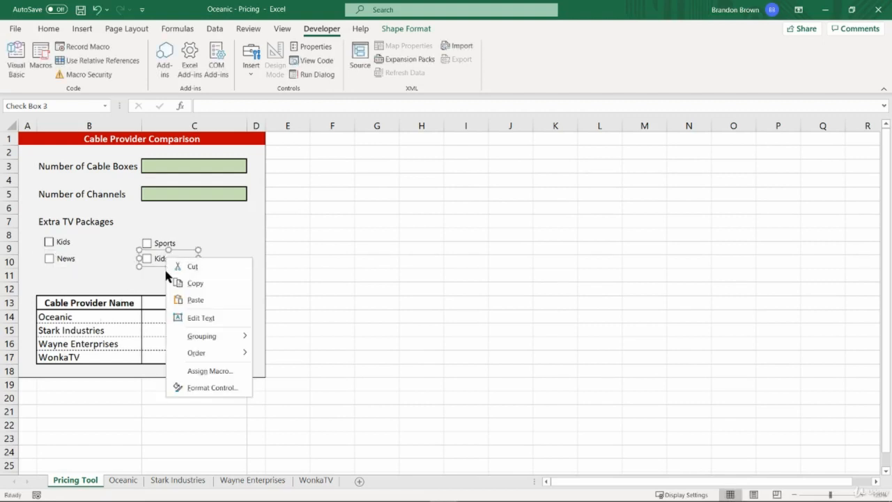
left_click(205, 317)
type("Lifestyle")
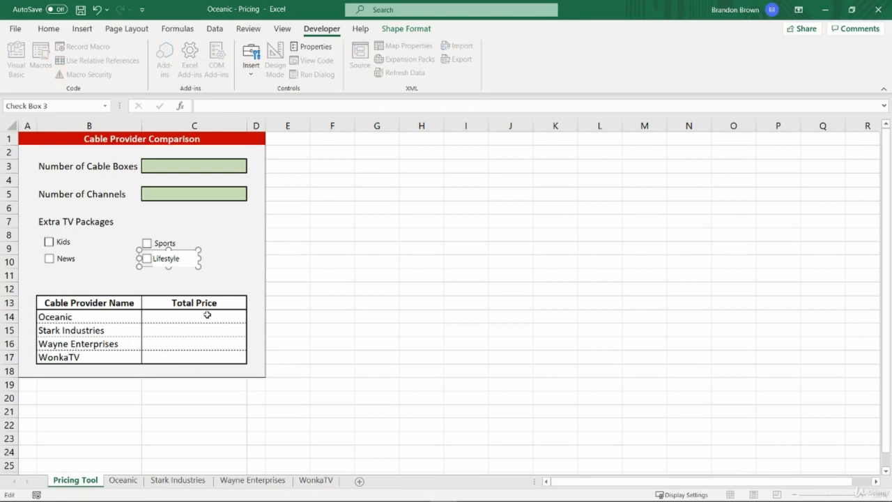
left_click(349, 309)
left_click(335, 206)
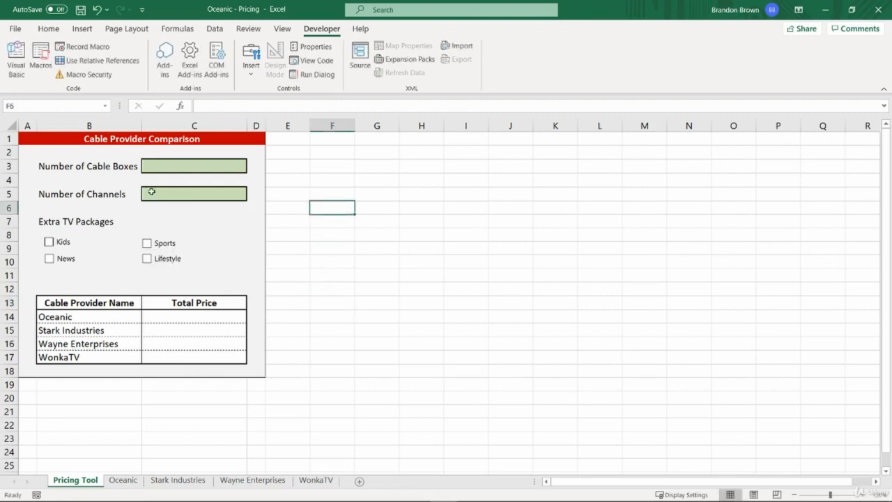
- Compare the form on the sheet with the layout screenshot in the instructions PDF
left_click(94, 140)
key("alt+Tab")
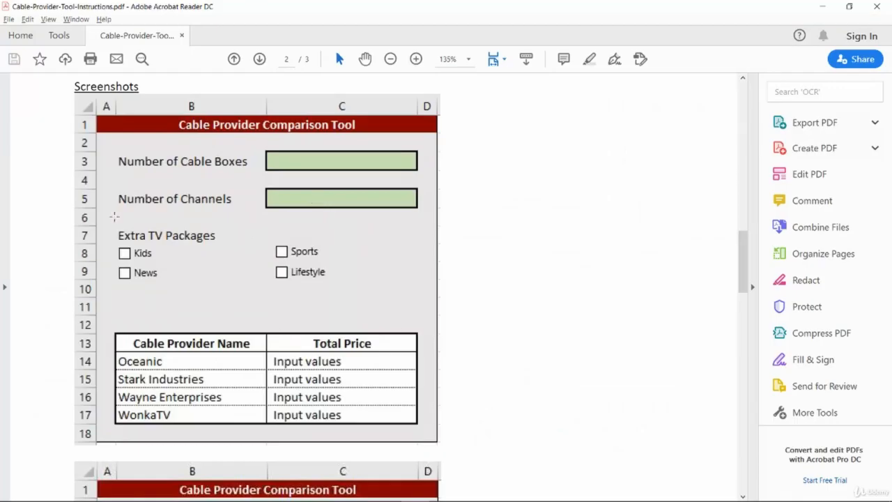
key("alt+Tab")
key("alt+Tab")
key("alt+Tab")
key("alt+Tab")
key("alt+Tab")
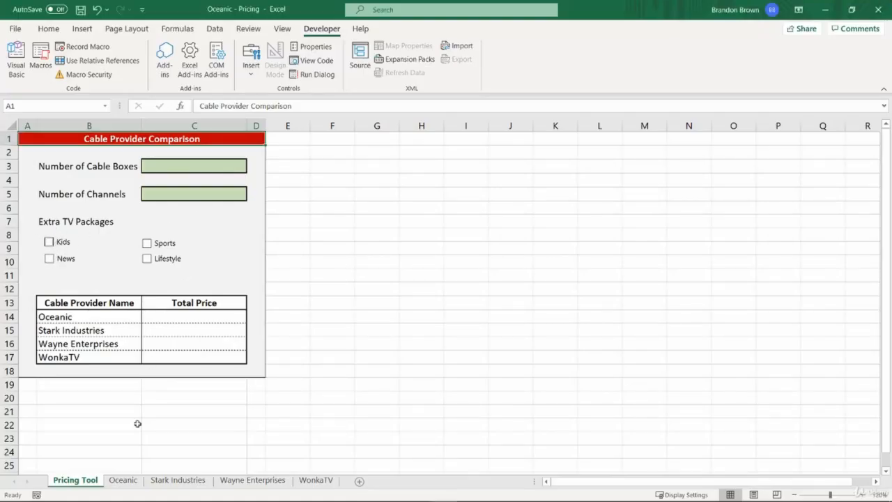
- Insert a new worksheet before the Oceanic sheet and name it Details
left_click(124, 481)
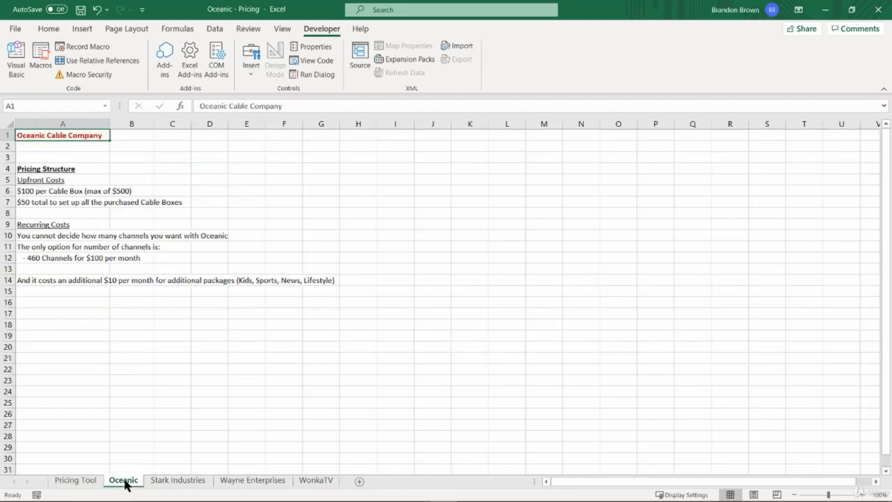
key("shift+F11")
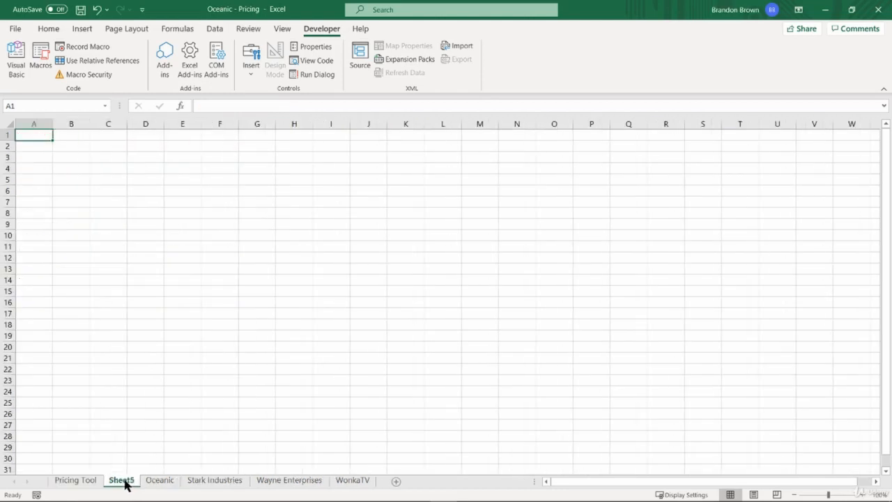
double_click(122, 481)
type("Details")
key("Return")
- Rename the Pricing Tool sheet as Comparison
left_click(77, 480)
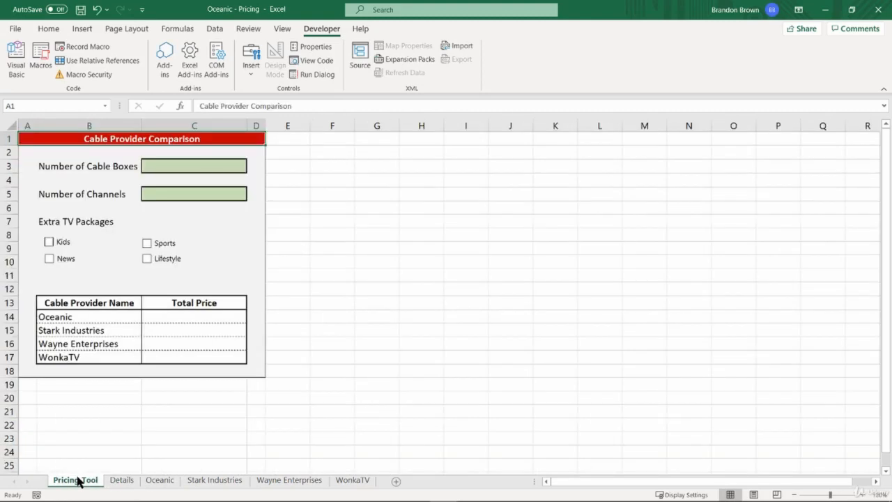
double_click(78, 481)
type("Compar")
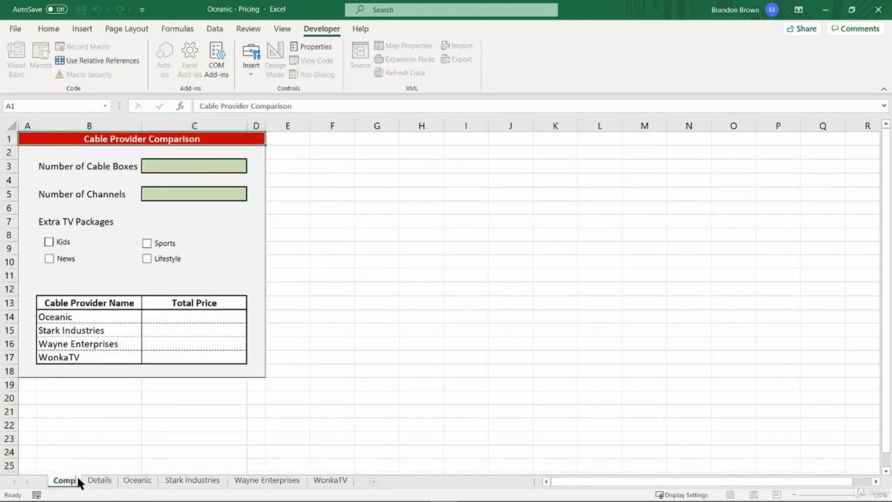
type("ison")
key("Return")
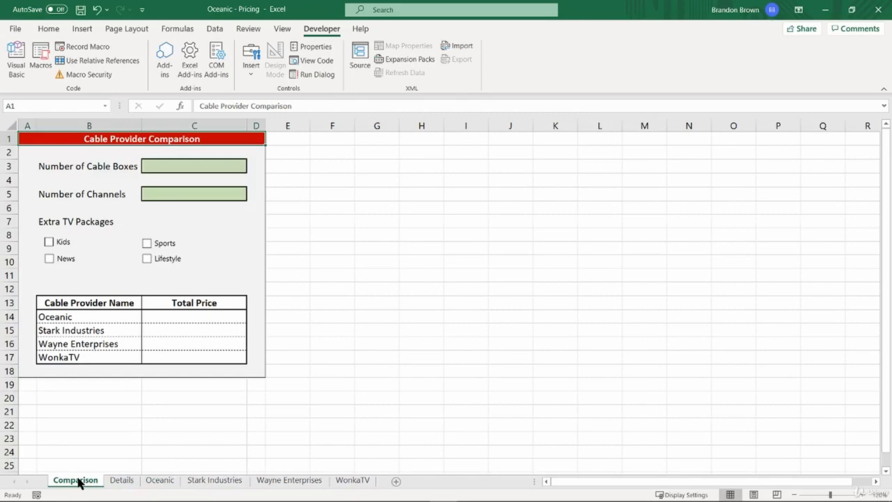
- Give the Details sheet tab a gray color, check it from other sheets, and return to the Comparison sheet
right_click(120, 480)
mouse_move(165, 419)
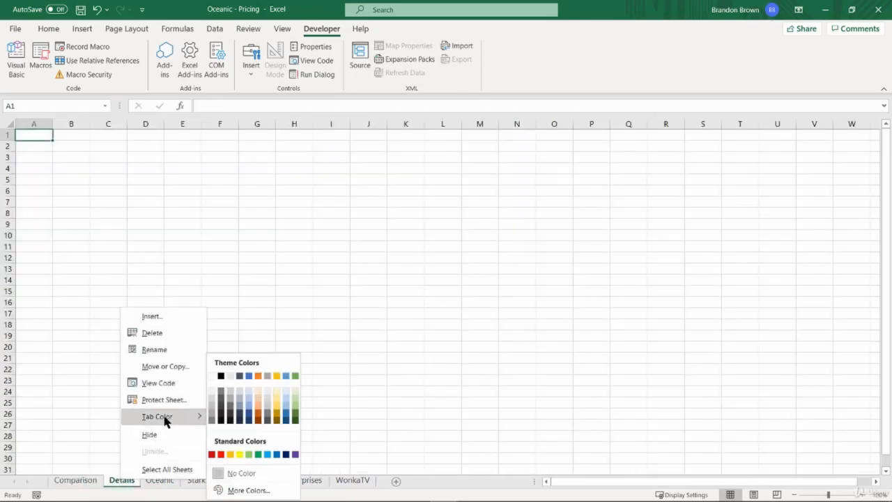
left_click(173, 486)
left_click(214, 480)
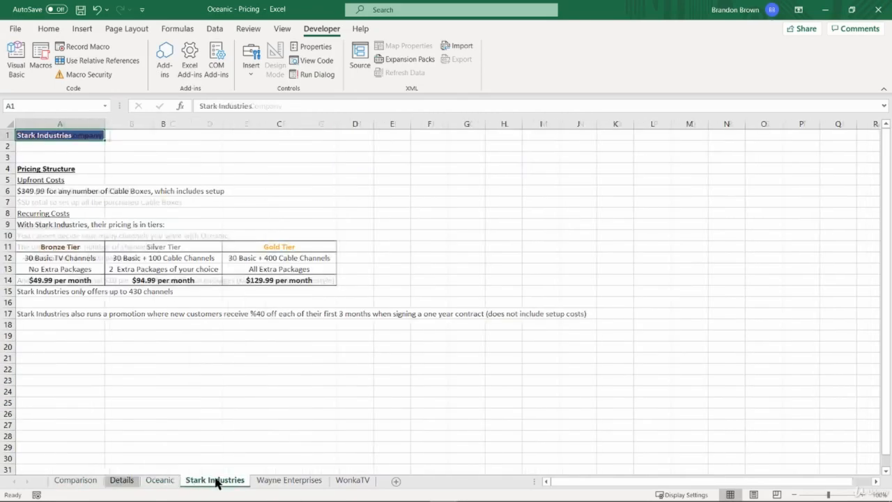
left_click(76, 481)
left_click(121, 480)
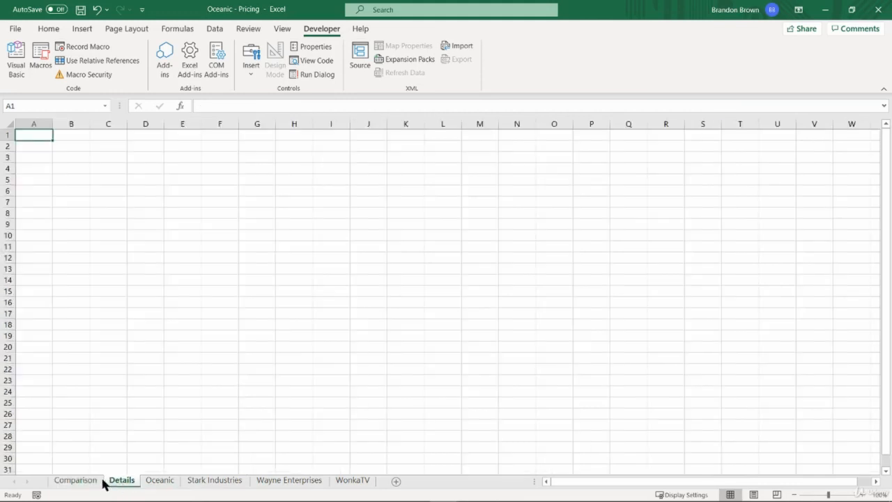
left_click(82, 480)
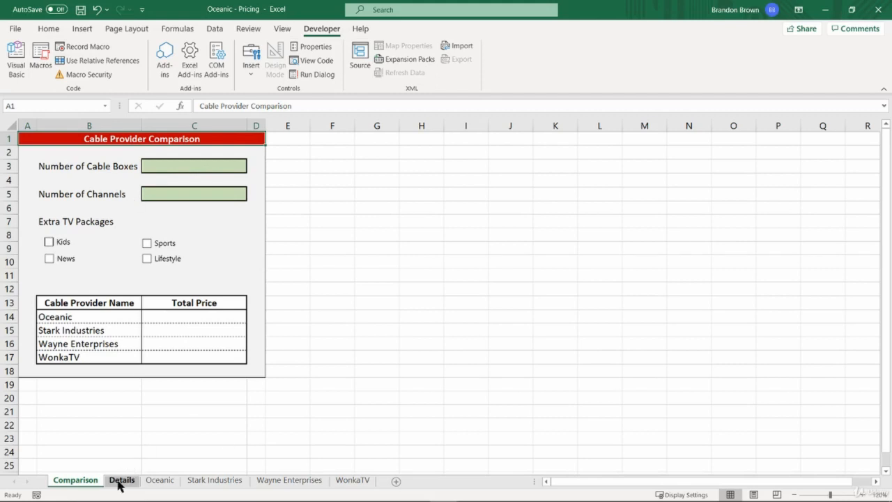
- Enter the heading Number of Cable Boxes in cell A1 of the Details sheet
left_click(165, 164)
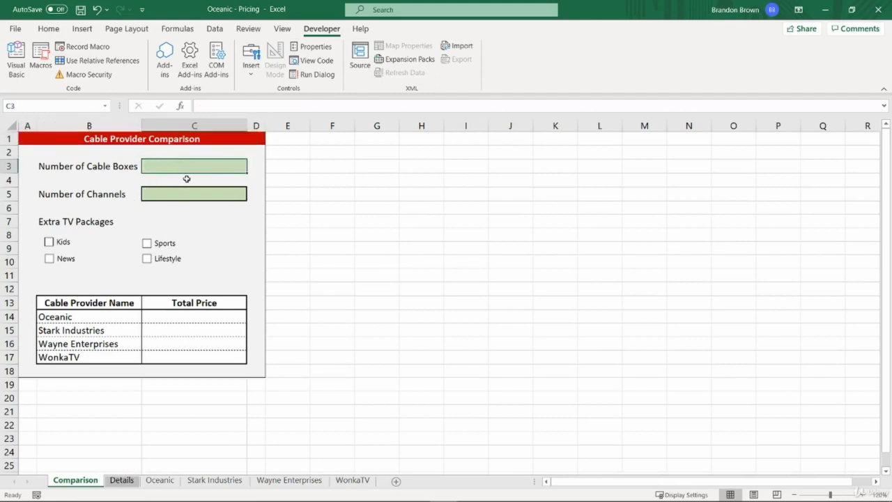
left_click(214, 30)
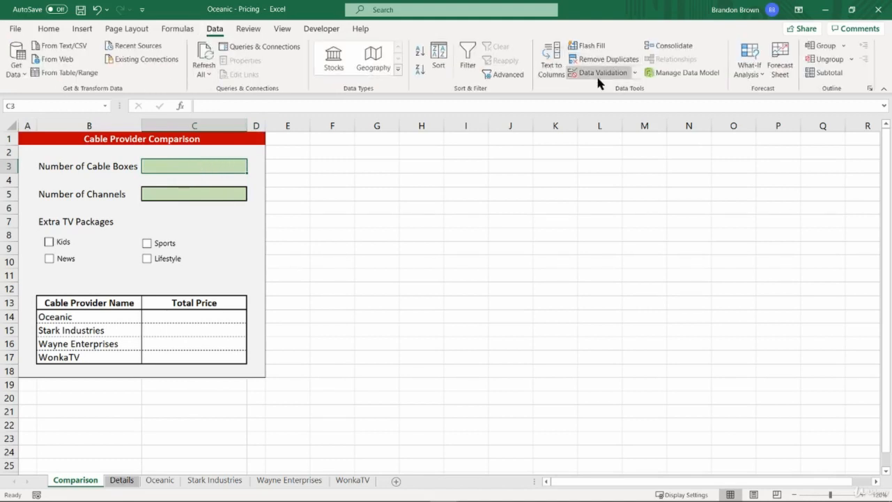
left_click(120, 481)
type("Numb")
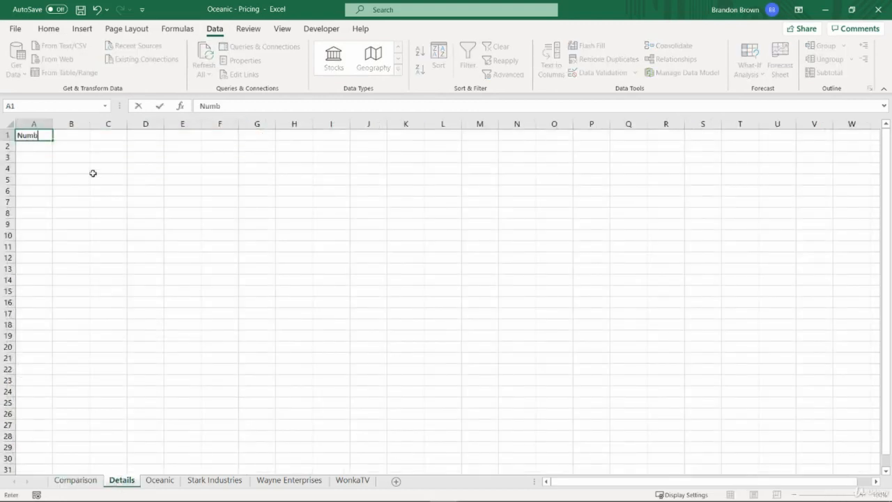
type("er of Cable Boxe")
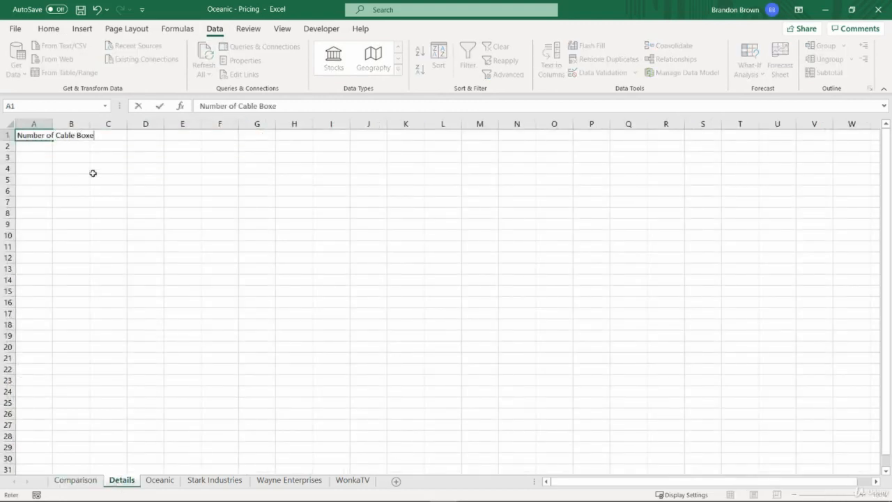
type("s")
key("Return")
- Look up the required dropdown options for the number of cable boxes in the instructions PDF
key("alt+Tab")
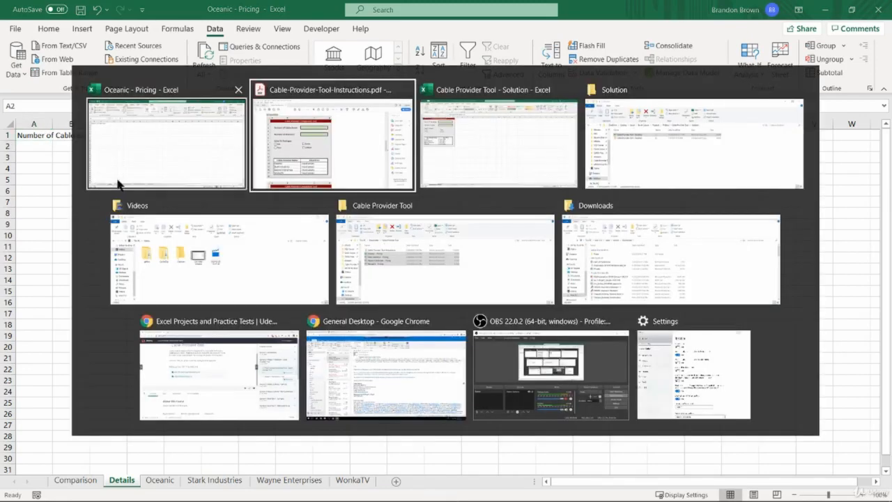
scroll(308, 295, "down", 1)
scroll(309, 295, "up", 3)
scroll(308, 295, "up", 10)
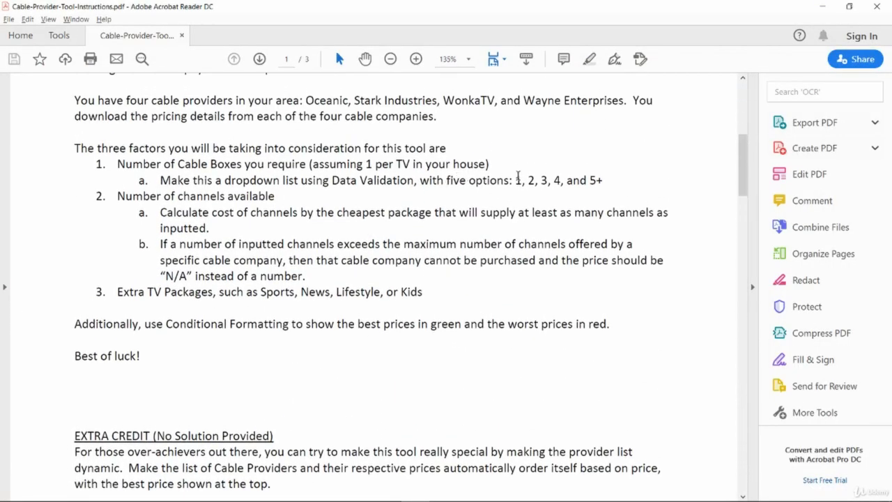
left_click_drag(517, 180, 602, 183)
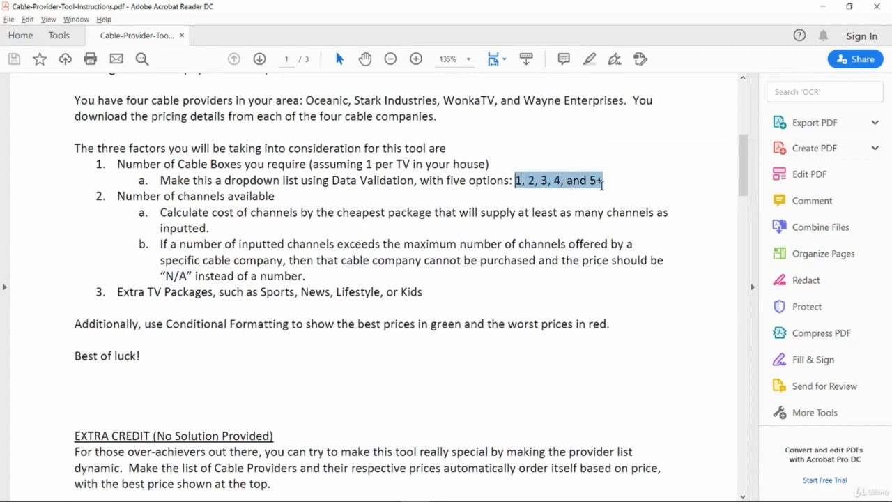
left_click(590, 185)
key("alt+Tab")
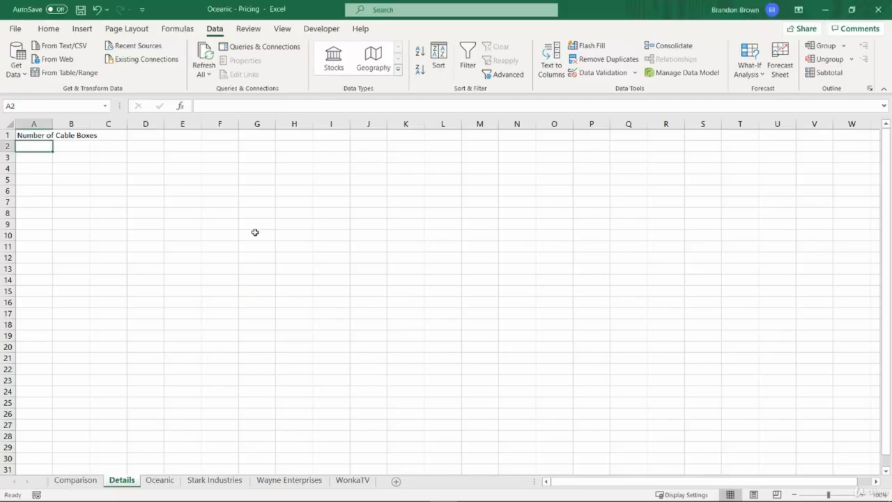
- List the options 1, 2, 3, 4 and 5+ in cells A2 to A6 of the Details sheet
type("1")
key("Return")
type("2")
key("Return")
type("3")
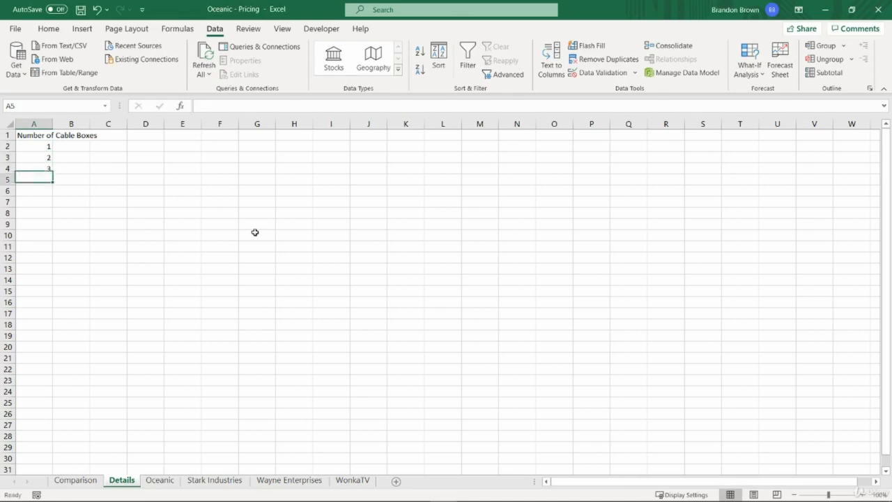
key("Return")
type("4")
key("Return")
type("5")
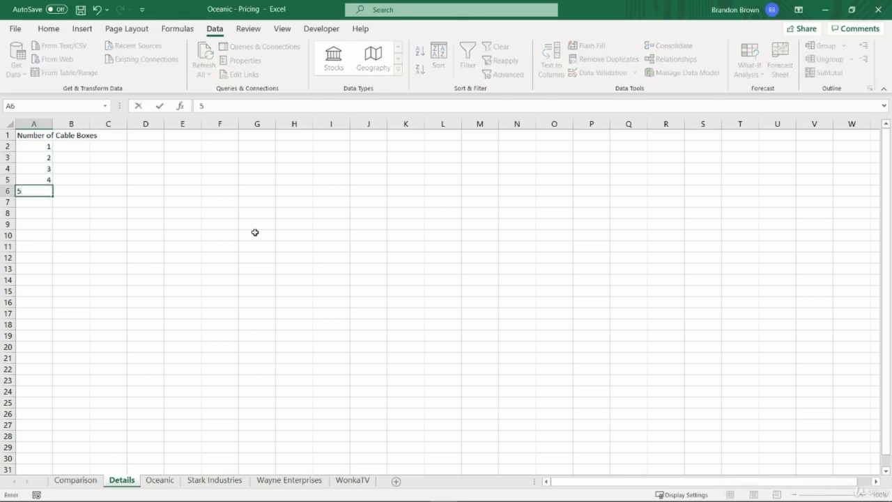
type("+")
key("Return")
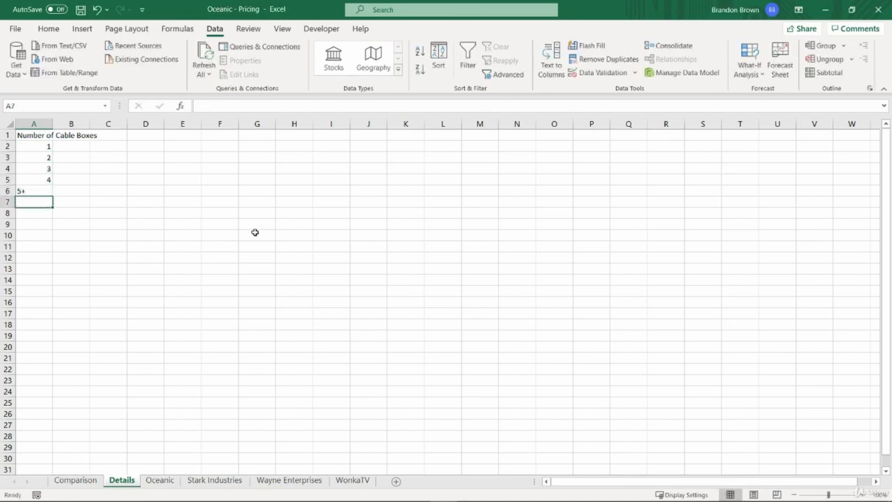
left_click(76, 480)
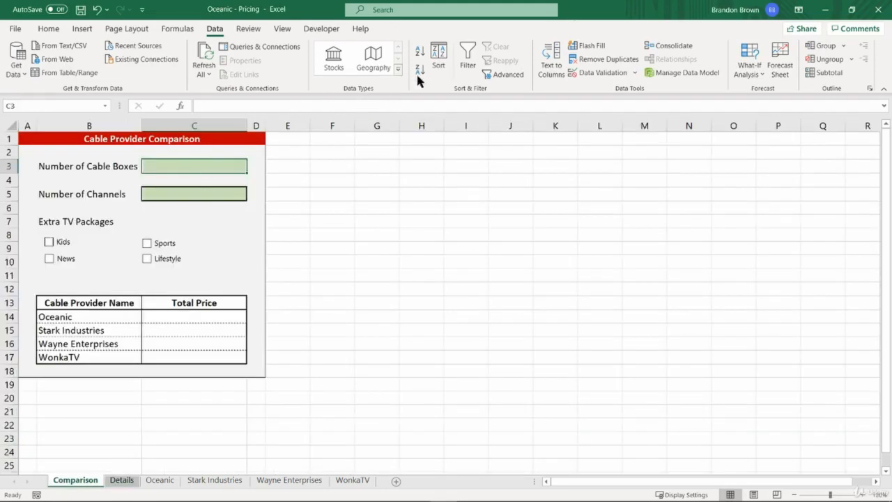
left_click(601, 72)
left_click(385, 224)
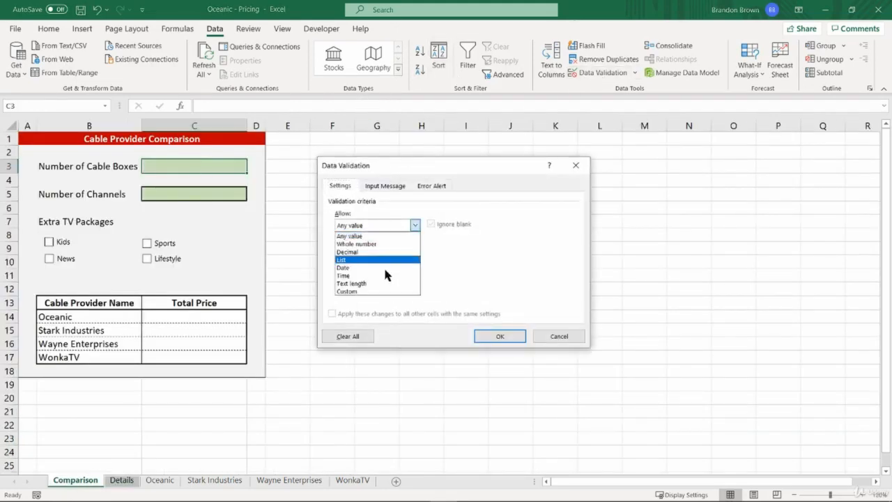
left_click(386, 262)
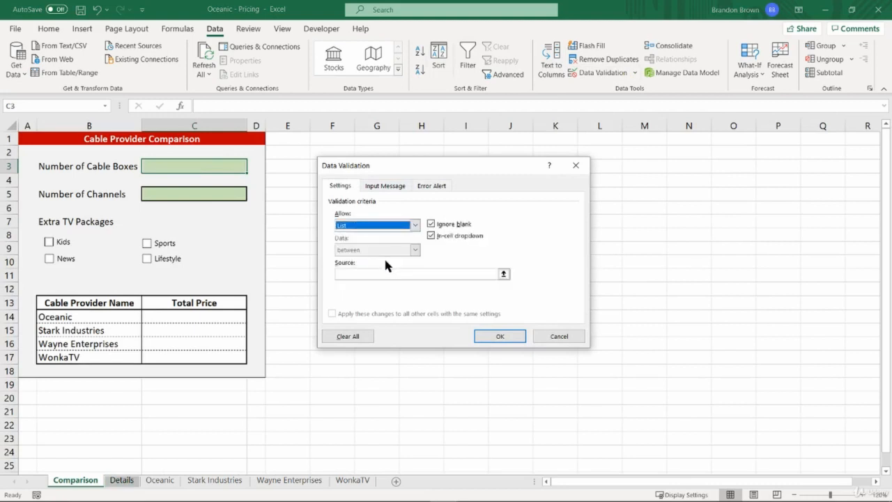
left_click(504, 274)
left_click(129, 481)
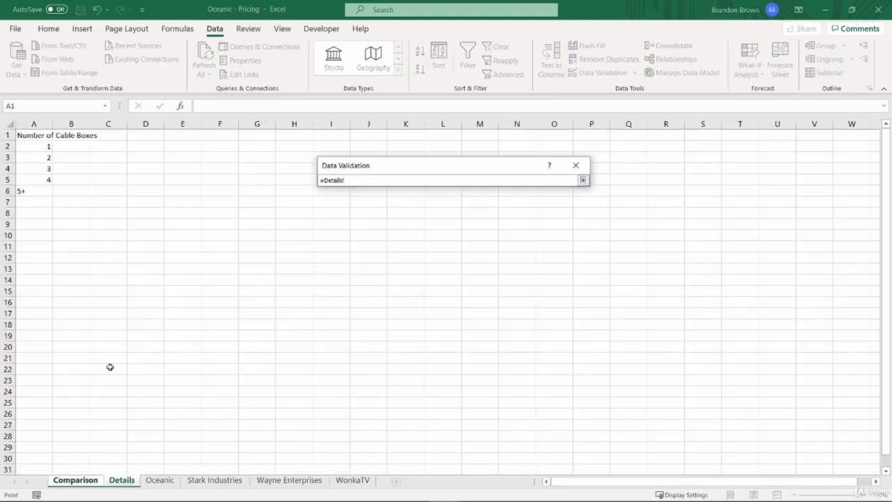
left_click_drag(44, 145, 42, 190)
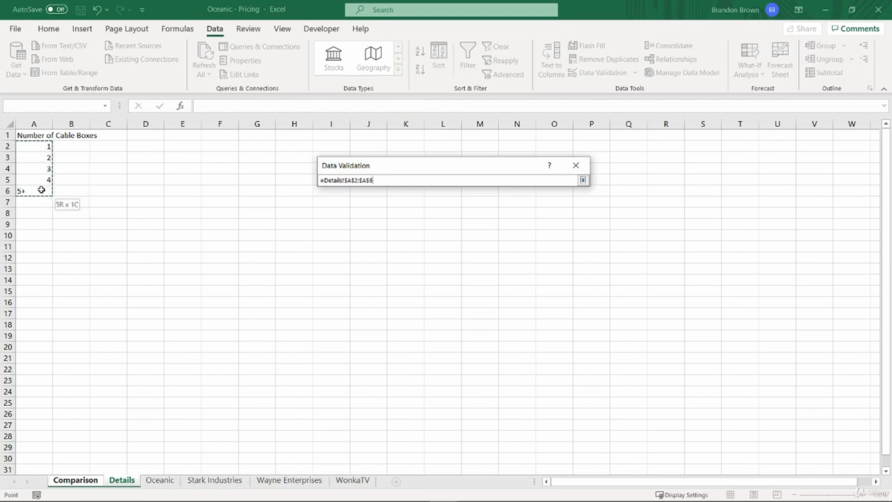
left_click_drag(42, 189, 41, 190)
key("Return")
key("Return")
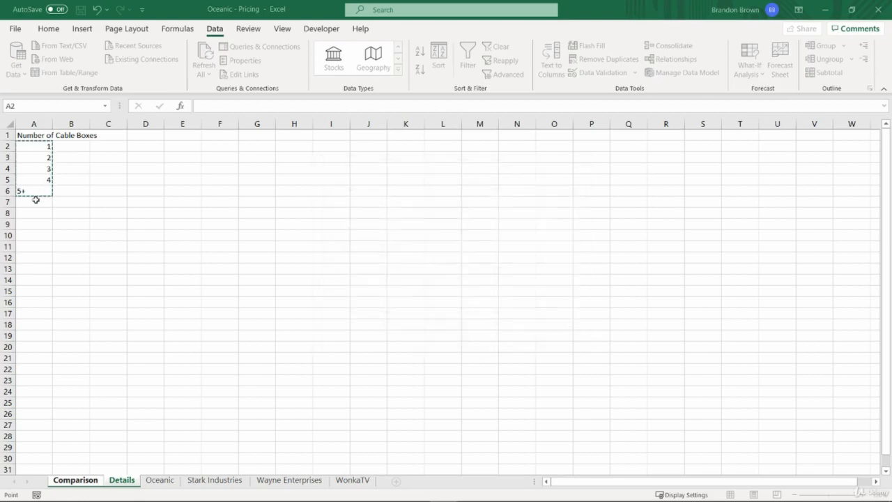
- Insert a blank cell at A2 of the Details sheet, shifting the cable box options down
left_click(122, 480)
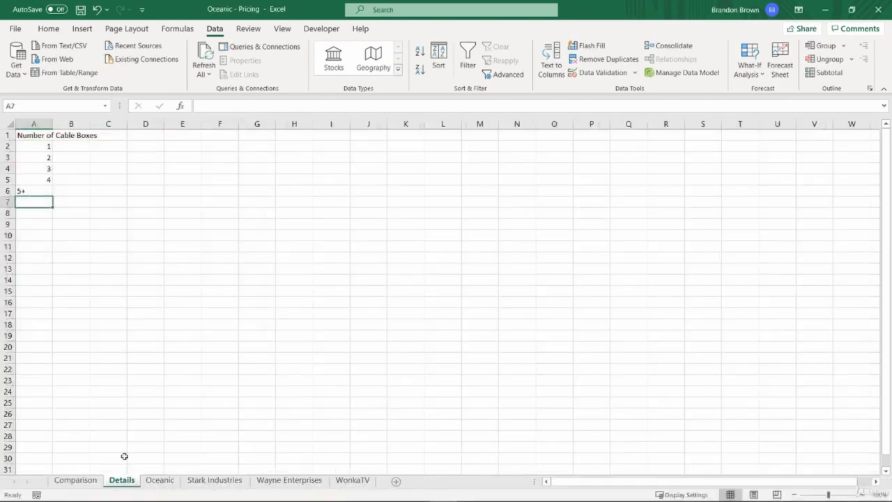
left_click(44, 149)
key("shift+space")
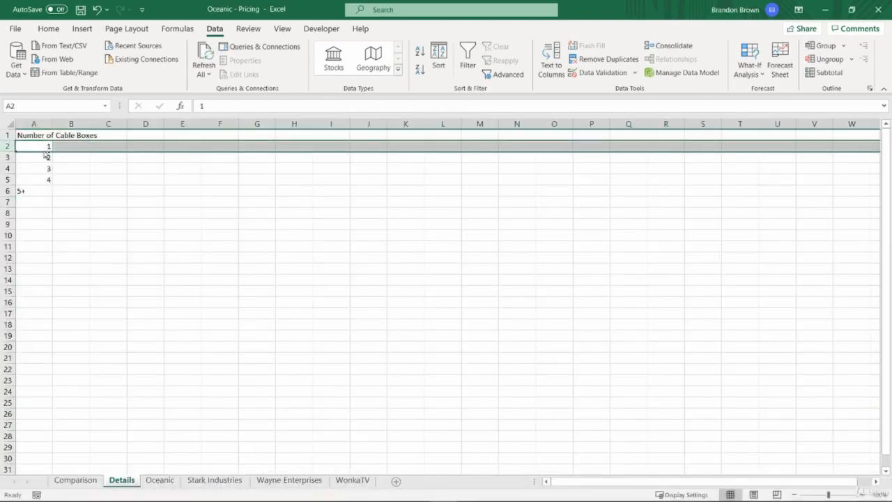
left_click(45, 155)
key("shift+space")
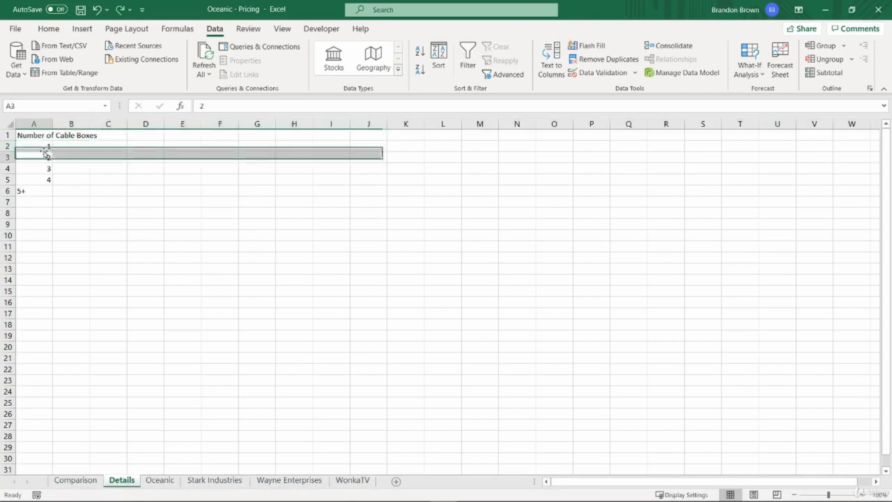
left_click(44, 150)
key("ctrl+shift+plus")
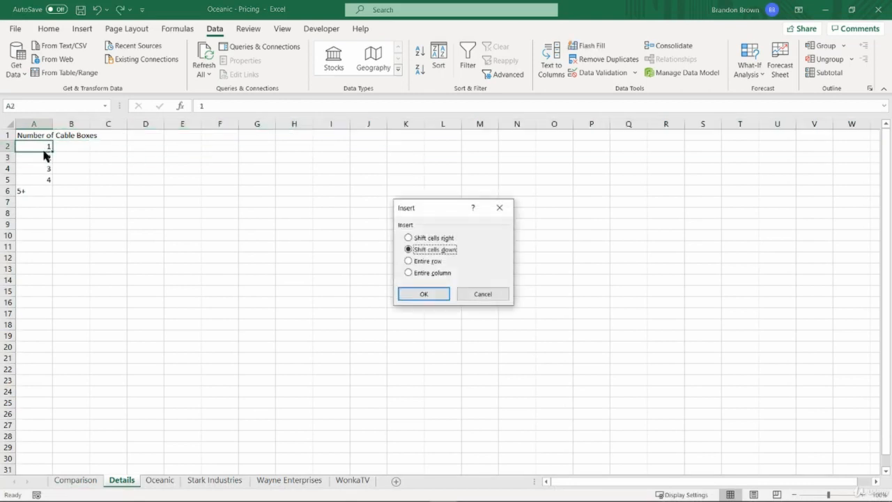
key("Return")
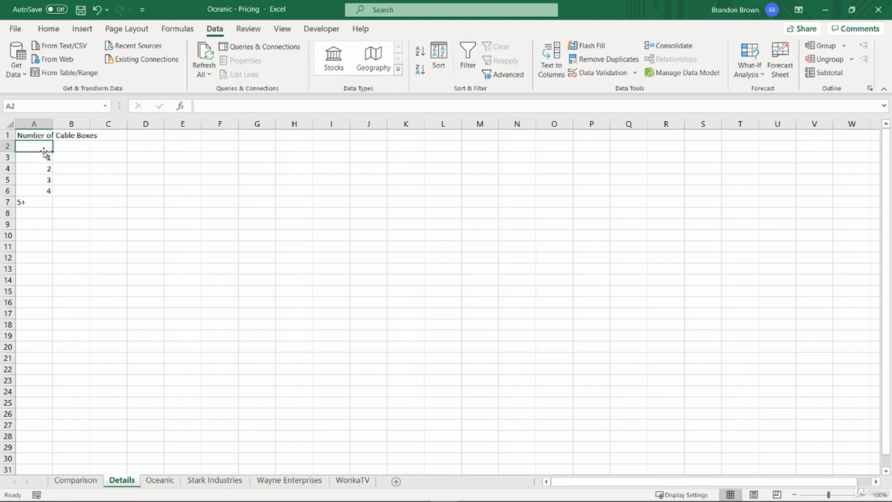
- Add list data validation to cell C3 of the Comparison sheet, using cells A2 to A7 of the Details sheet as source
left_click(75, 481)
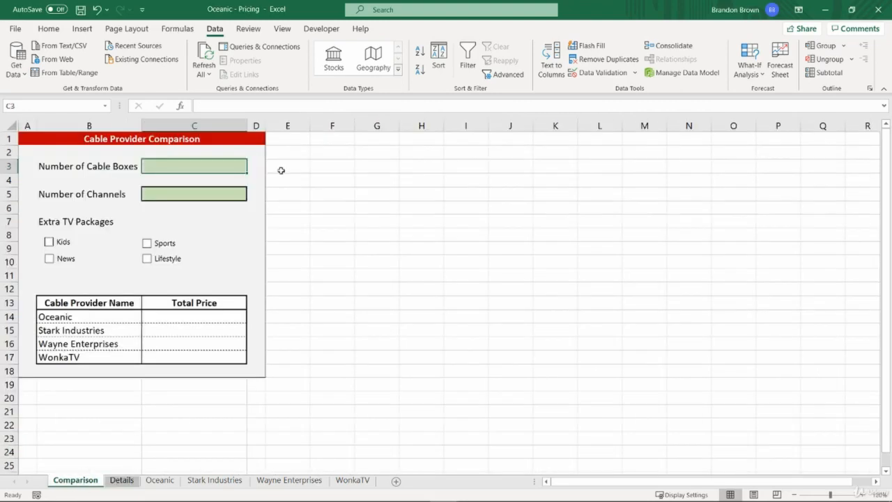
left_click(592, 73)
left_click(416, 225)
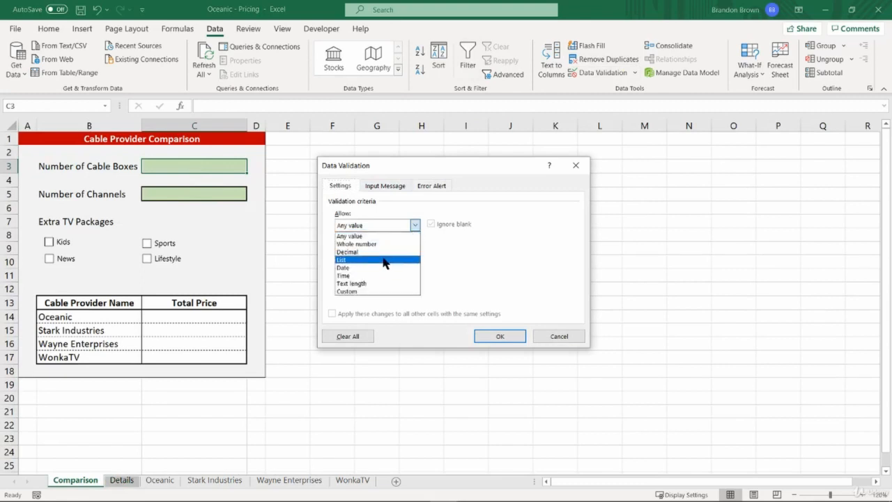
left_click(386, 258)
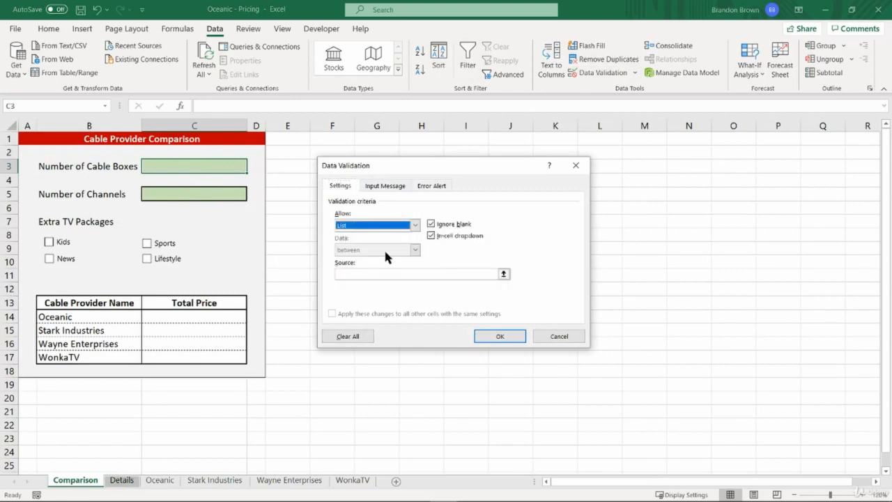
left_click(504, 276)
left_click(119, 481)
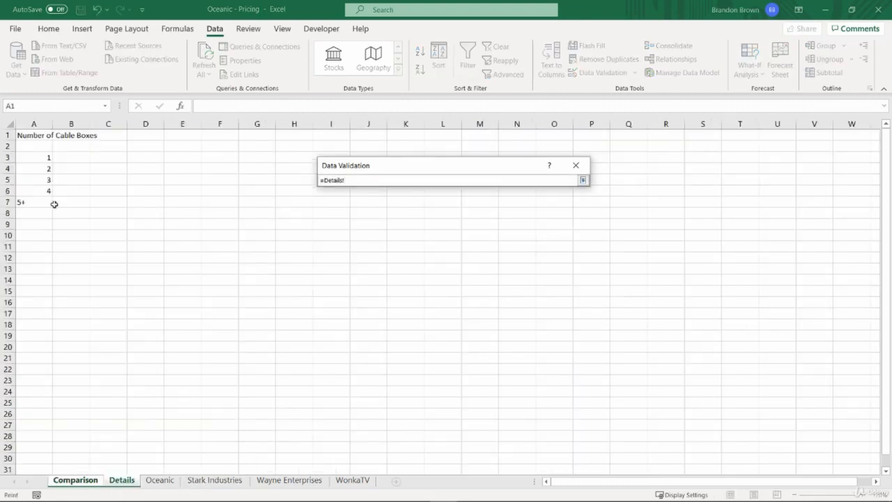
left_click_drag(44, 146, 30, 202)
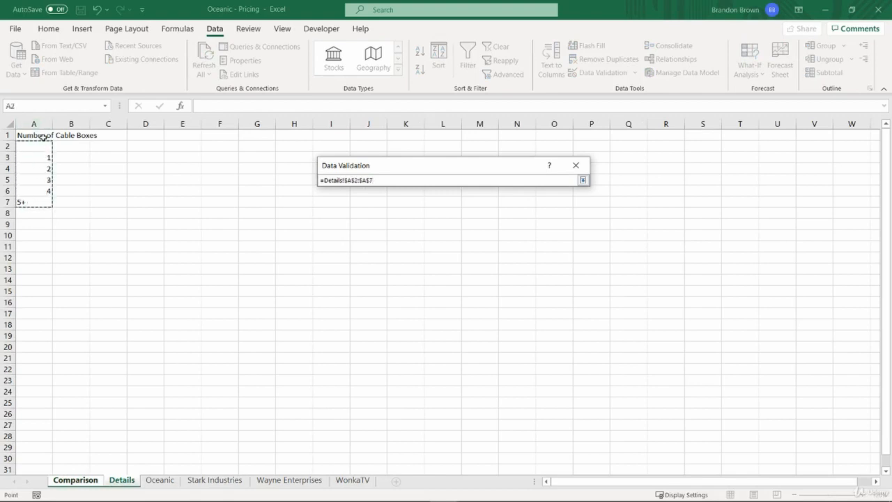
key("Return")
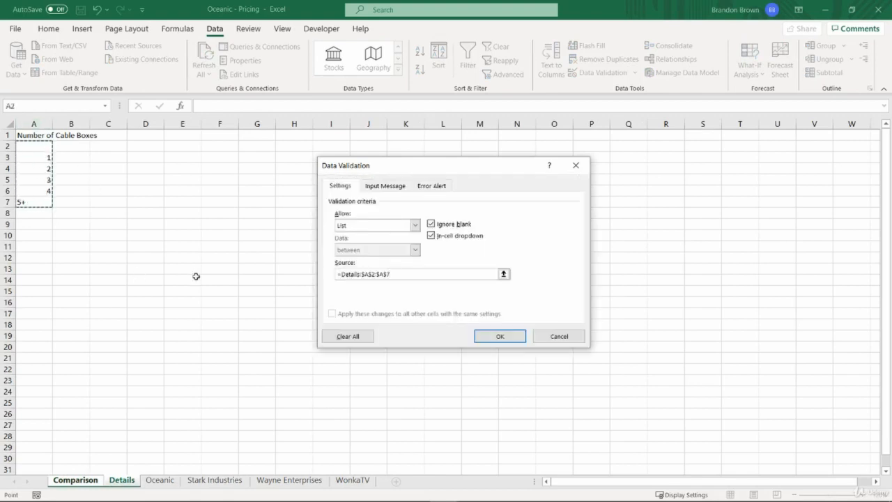
left_click(513, 338)
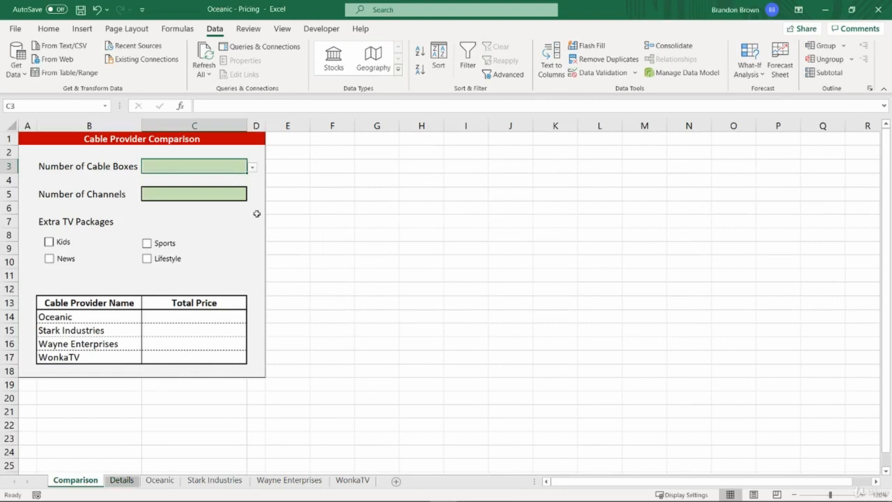
- Test the Number of Cable Boxes dropdown by choosing 3, 5+ and the blank entry
left_click(252, 167)
left_click(252, 167)
left_click(253, 167)
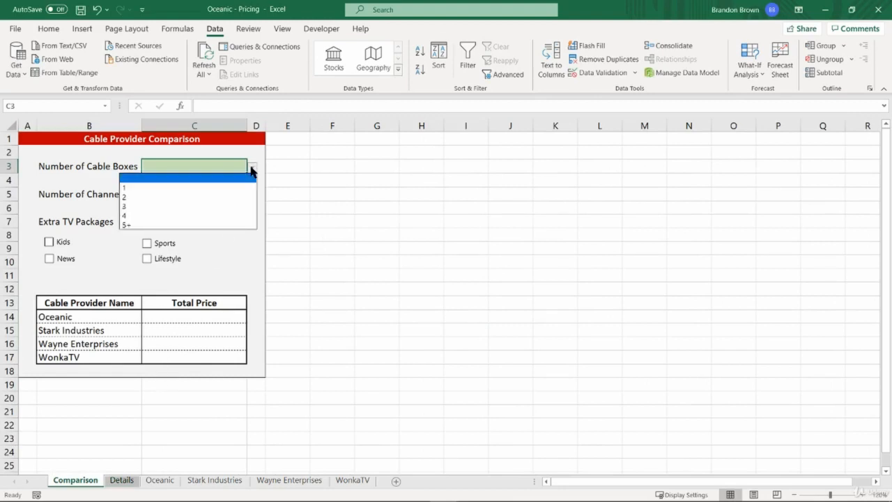
left_click(252, 167)
left_click(253, 167)
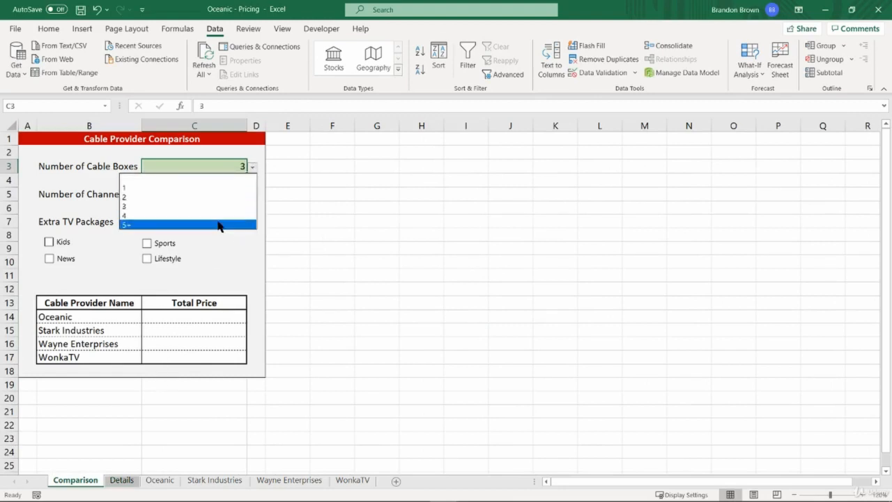
left_click(219, 225)
left_click(252, 168)
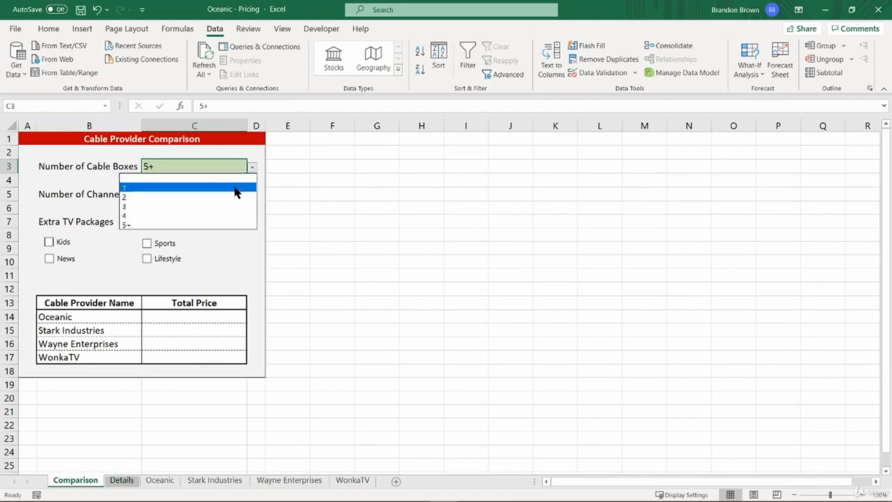
left_click(239, 178)
- Center the cable box options in cells A3 to A7 of the Details sheet
left_click(121, 480)
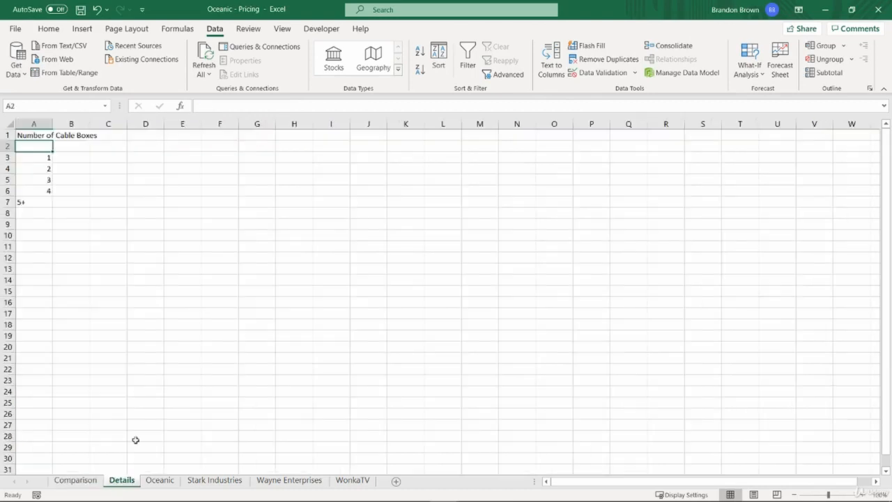
left_click_drag(43, 160, 38, 202)
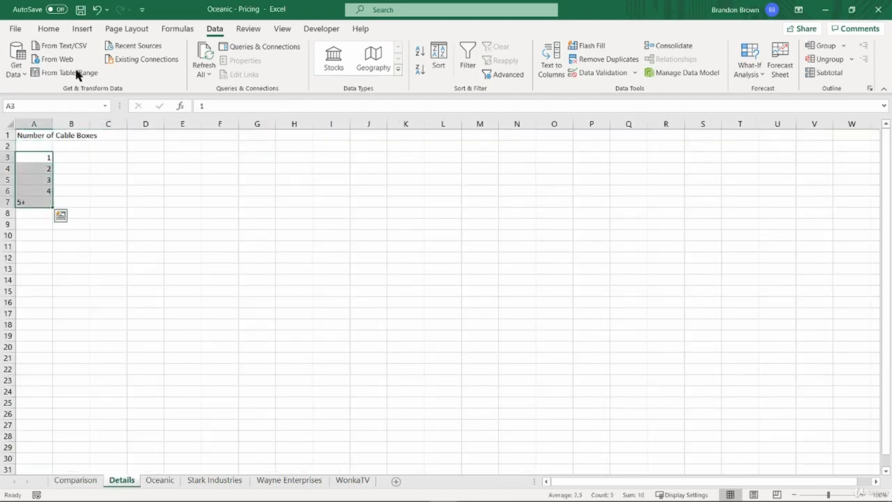
left_click(51, 29)
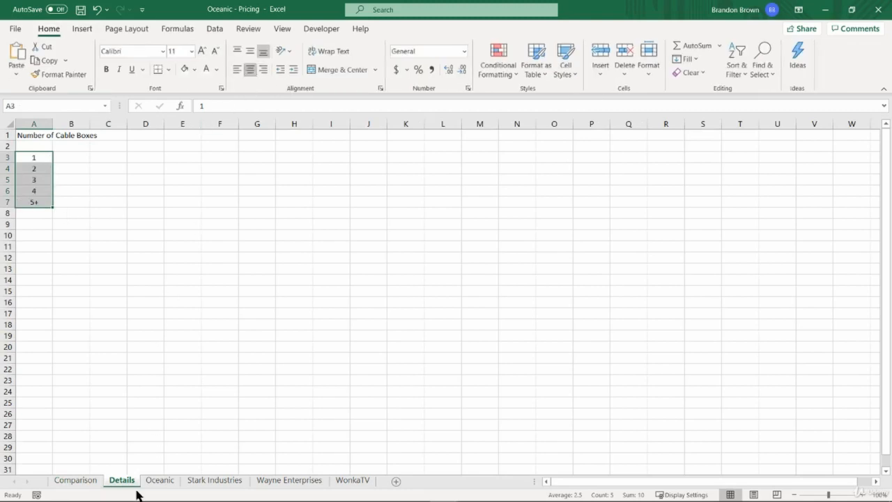
- Check the dropdown's alignment in cell C3 of the Comparison sheet by choosing 2, 5+, 2 and the blank entry
left_click(94, 481)
left_click(252, 167)
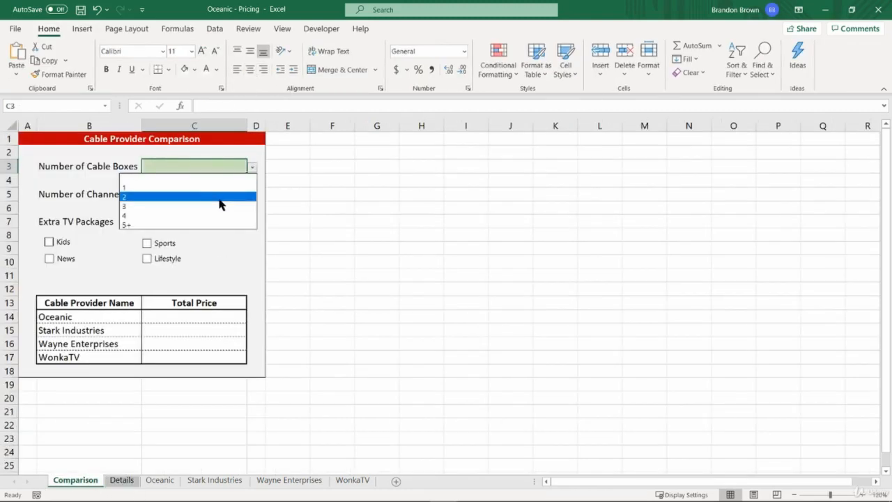
left_click(219, 197)
left_click(252, 167)
left_click(215, 224)
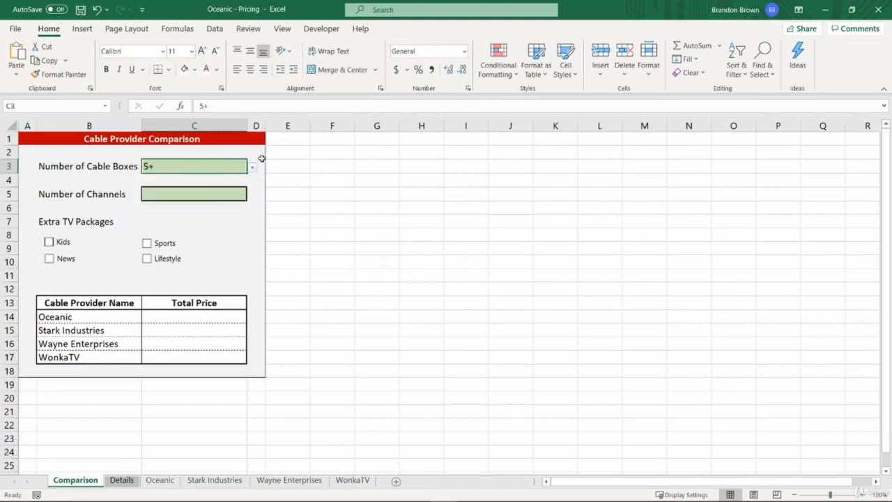
left_click(252, 165)
left_click(235, 195)
left_click(252, 167)
left_click(249, 179)
- Center the content of the Number of Cable Boxes cell and check it with 5+, 1 and the blank entry
left_click(249, 69)
left_click(252, 167)
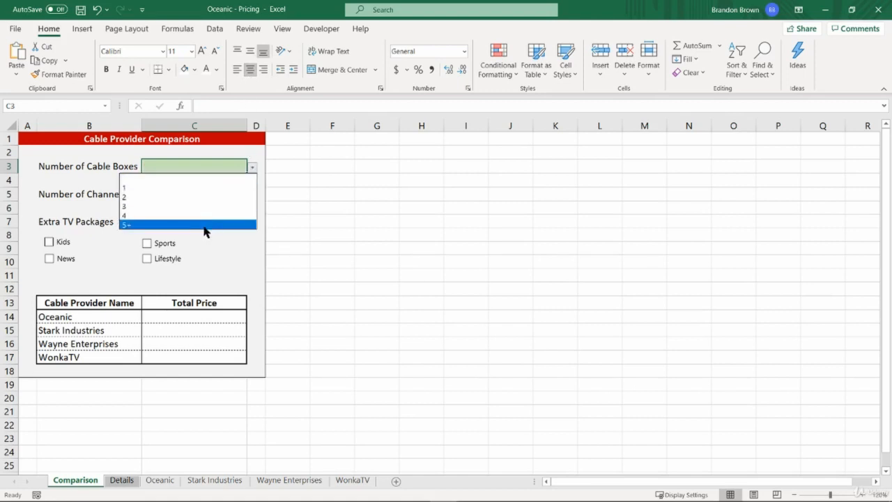
left_click(209, 225)
left_click(251, 166)
left_click(227, 188)
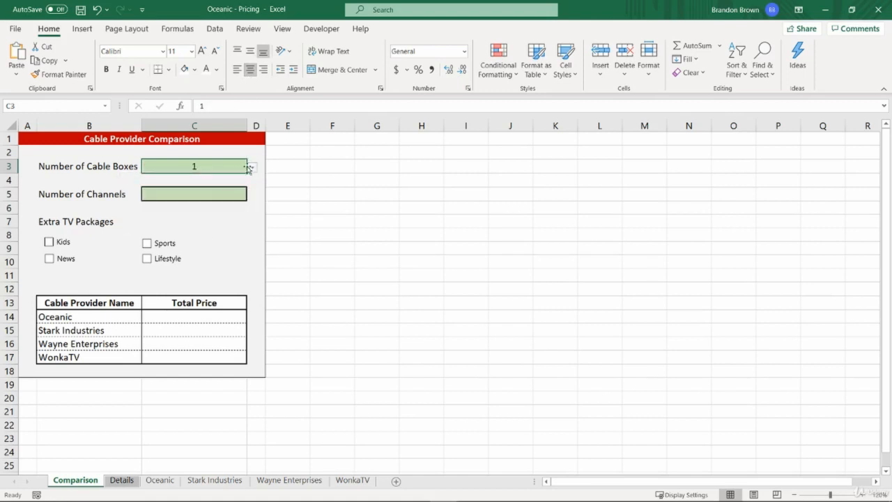
left_click(251, 167)
left_click(237, 178)
left_click(238, 176)
left_click(219, 224)
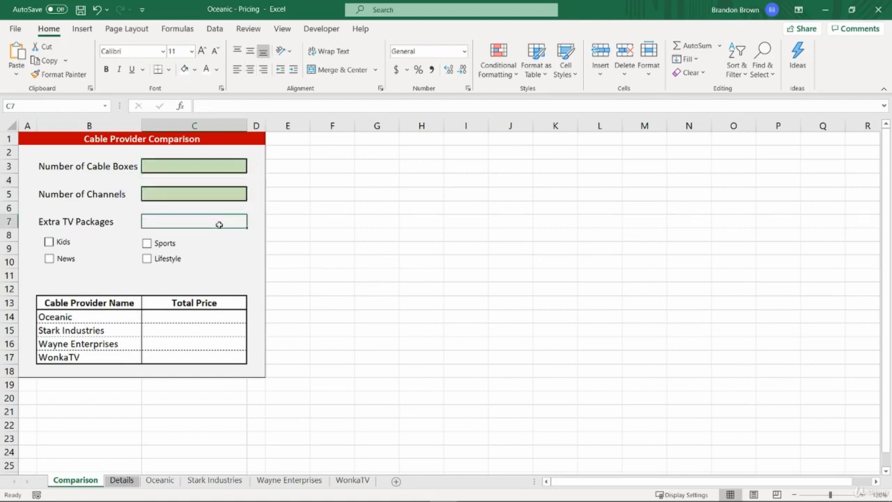
left_click(227, 164)
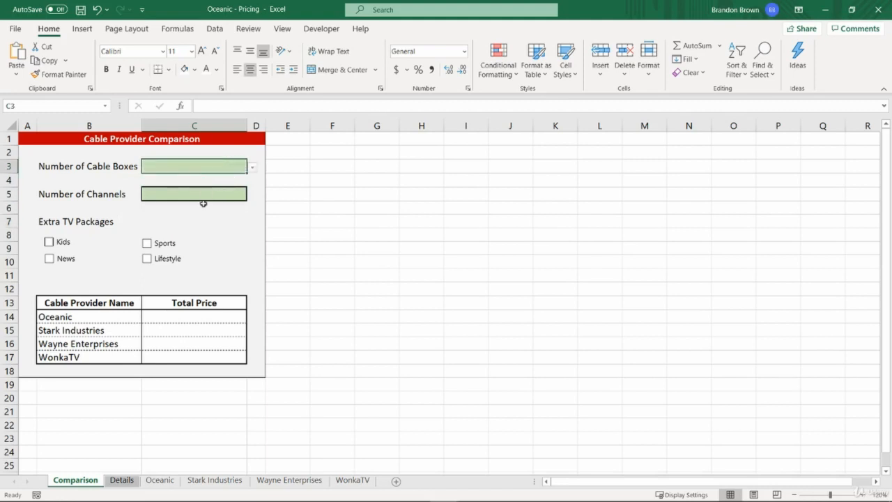
- Try 0, 150 and 1000000 as the Number of Channels in cell C5, and clear the cell
left_click(205, 201)
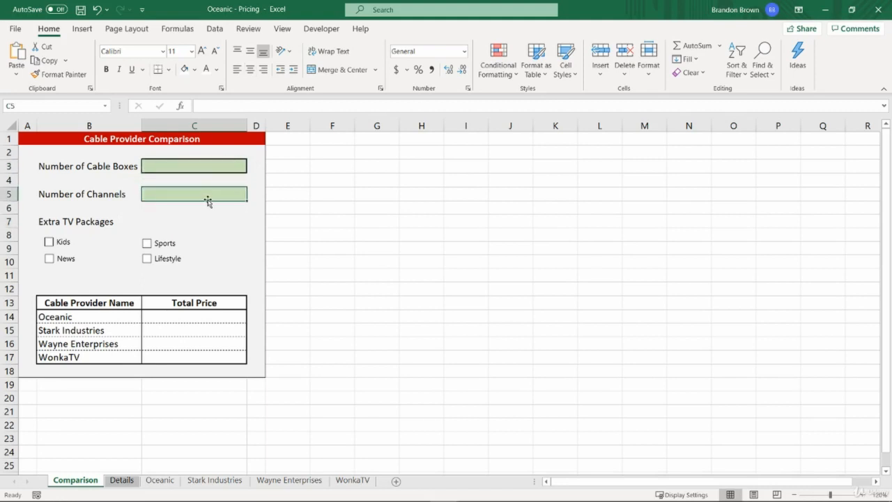
type("0")
key("Return")
left_click(207, 199)
type("150")
key("Return")
left_click(207, 200)
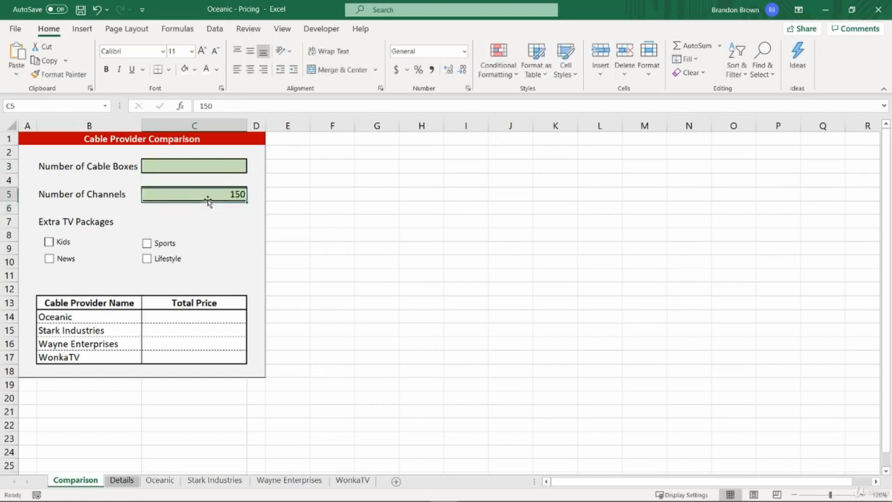
type("1000000")
key("Return")
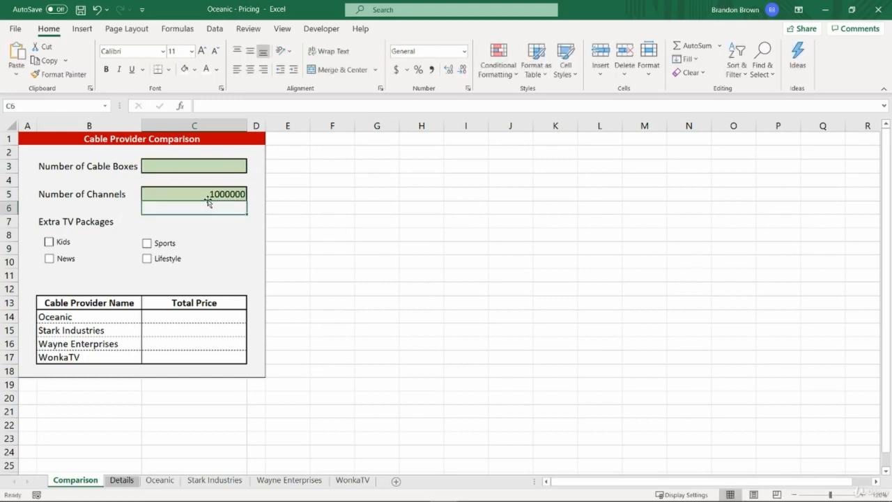
left_click(207, 200)
key("Delete")
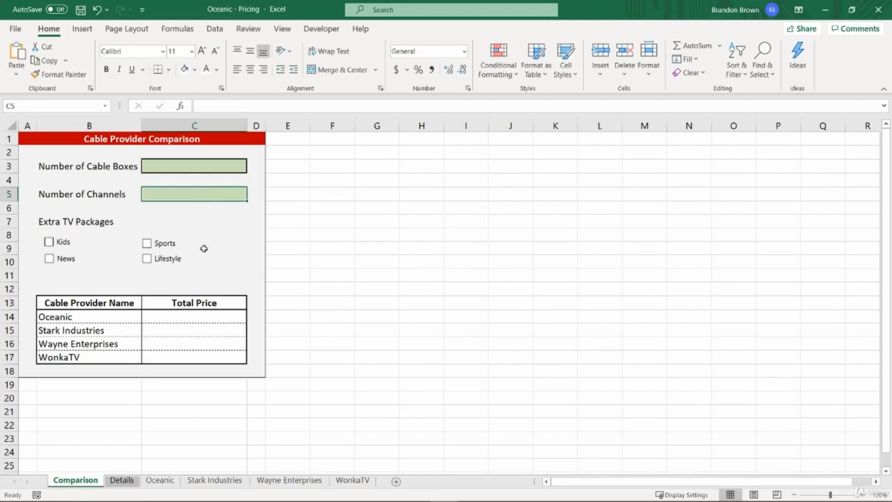
left_click(200, 210)
left_click(196, 236)
left_click(172, 223)
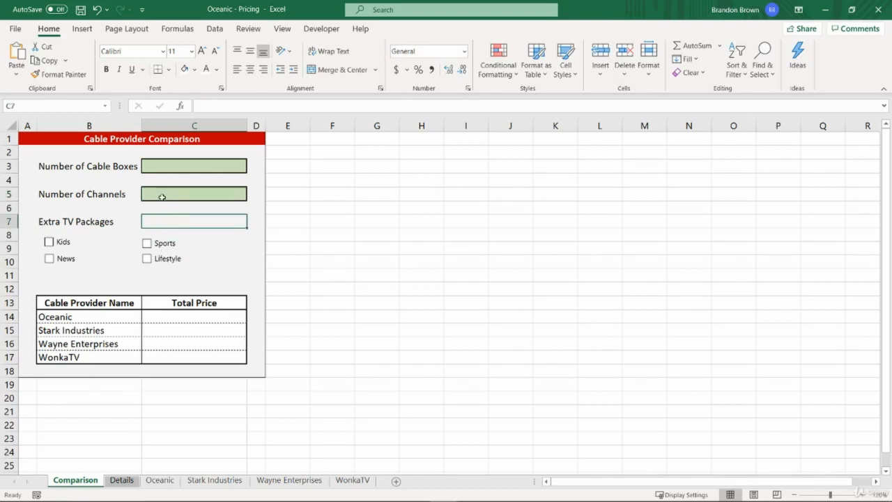
- Link the Kids check box to cell F8 of the Comparison sheet
left_click(50, 245)
right_click(69, 245)
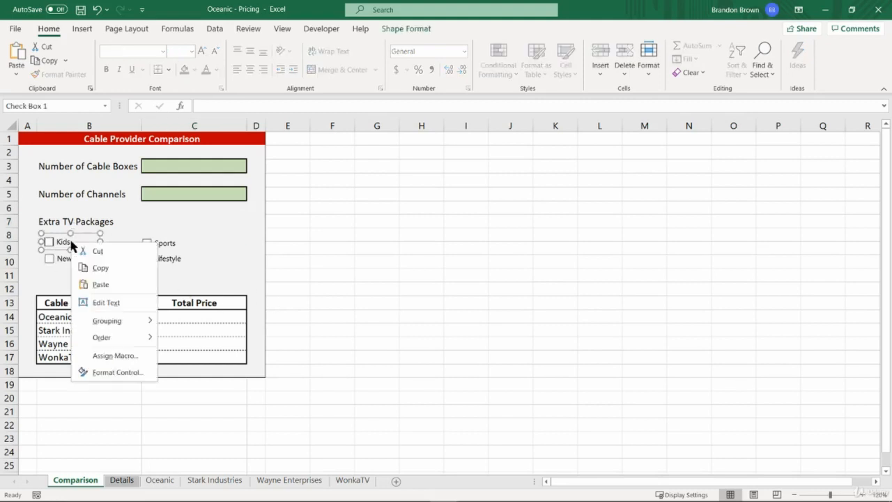
left_click(116, 372)
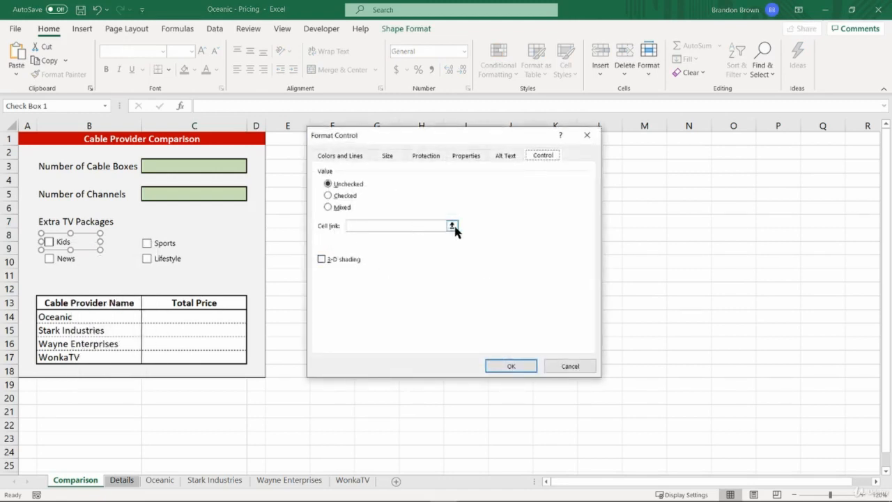
left_click_drag(454, 146, 561, 158)
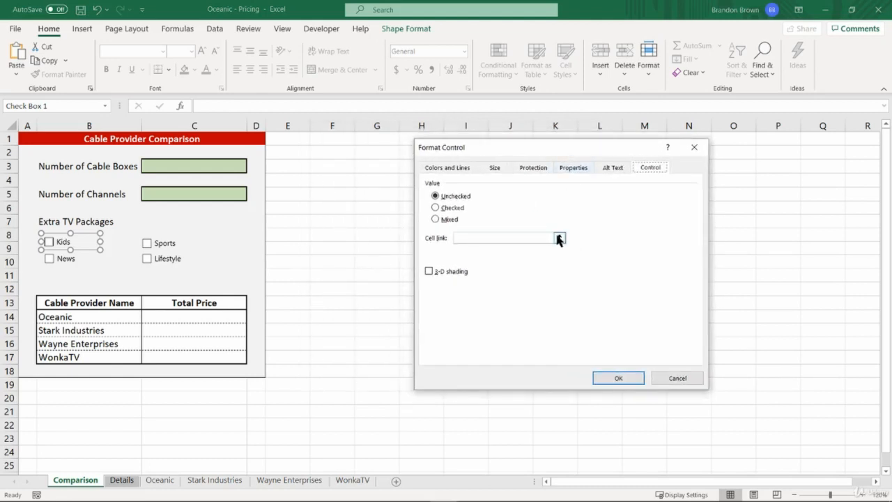
left_click(561, 238)
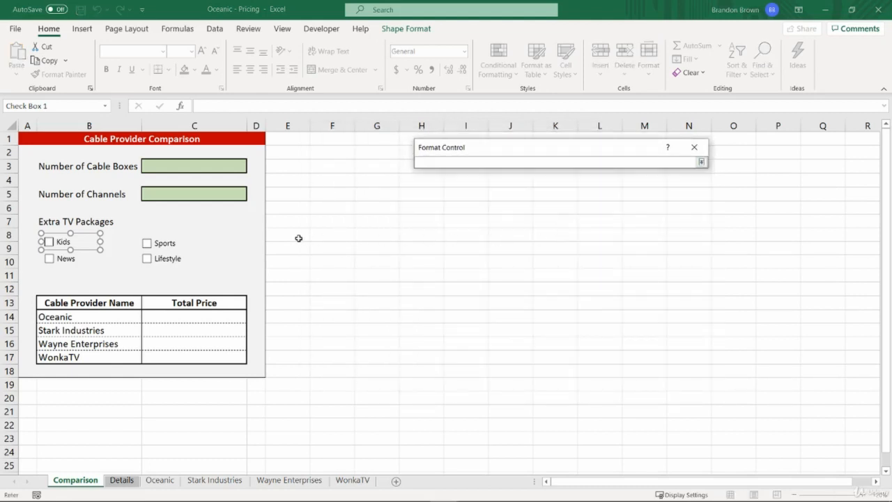
left_click(333, 239)
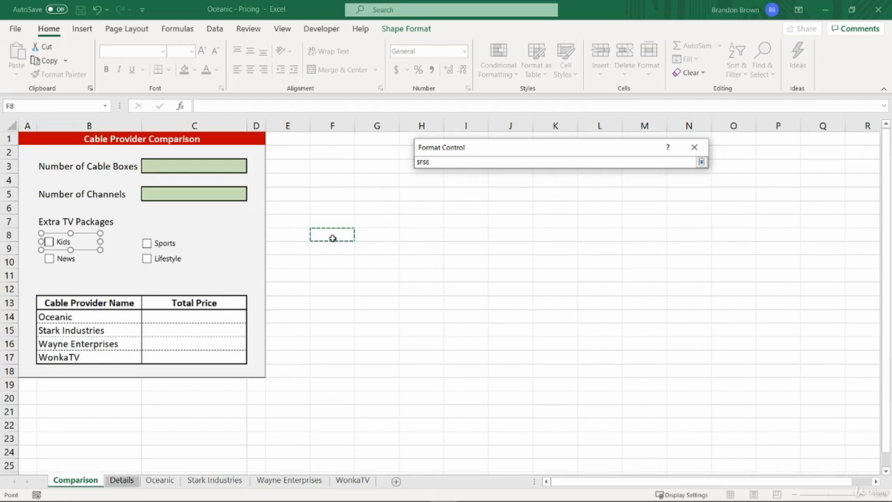
key("Return")
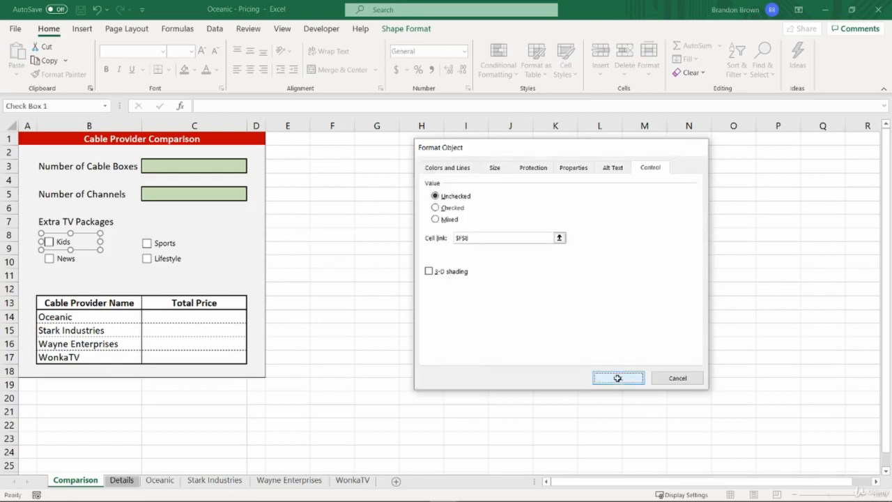
left_click(619, 378)
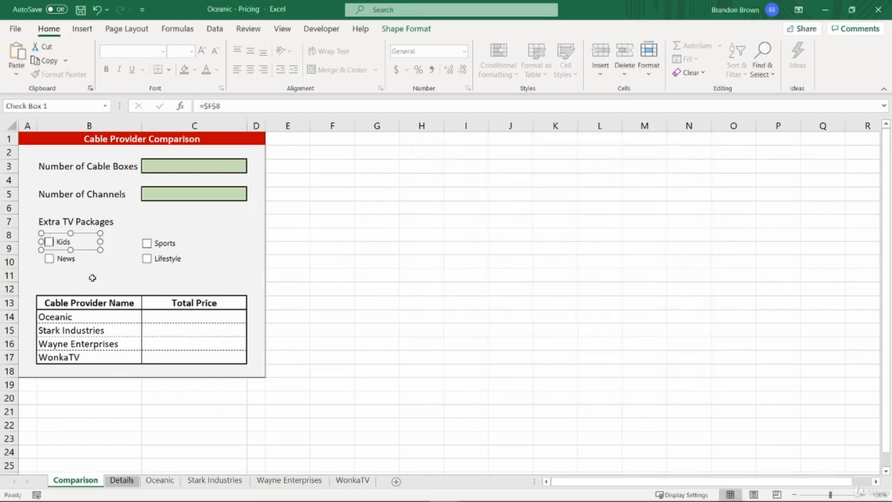
- Test the Kids check box's link to cell F8 by checking and unchecking it several times, leaving it unchecked
left_click(92, 277)
left_click(51, 243)
left_click(50, 244)
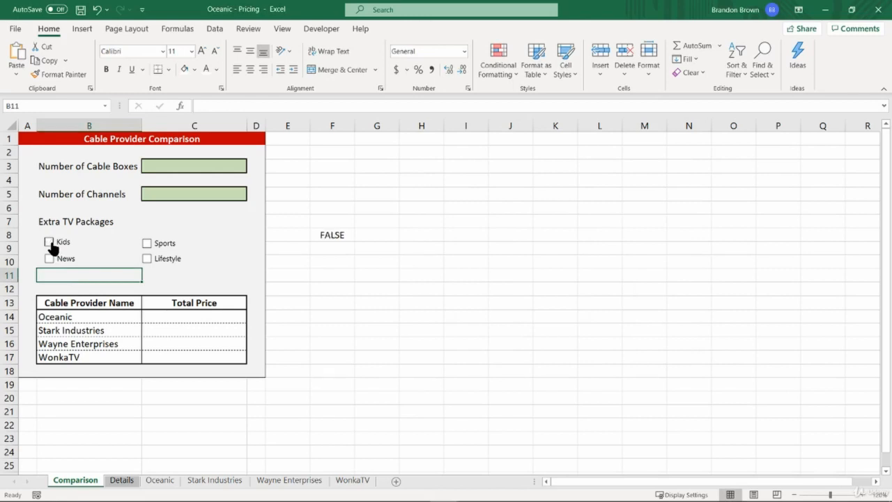
left_click(50, 243)
left_click(50, 243)
left_click(50, 243)
left_click(49, 243)
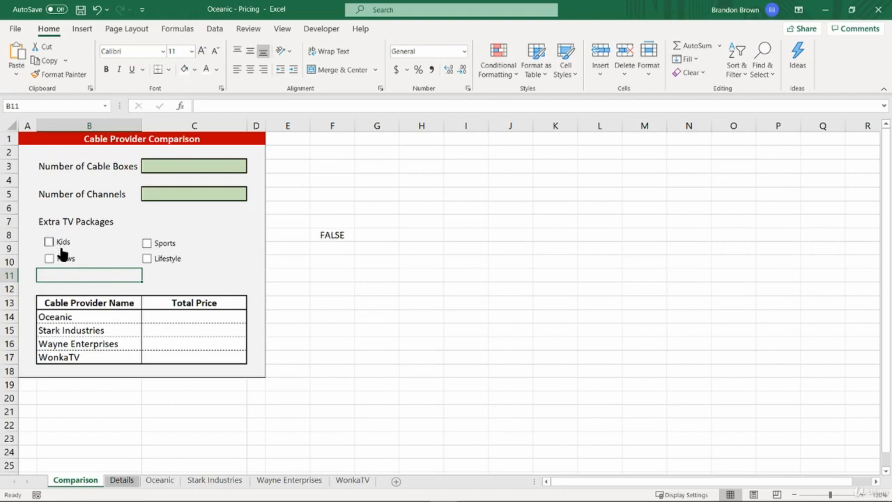
- Clear the Kids check box's linked value from cell F8 of the Comparison sheet
left_click(350, 235)
key("Delete")
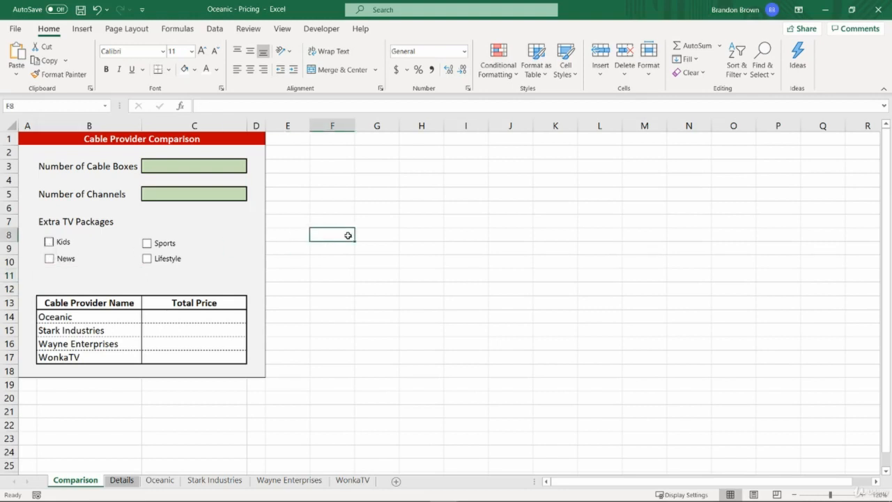
right_click(86, 241)
left_click(338, 275)
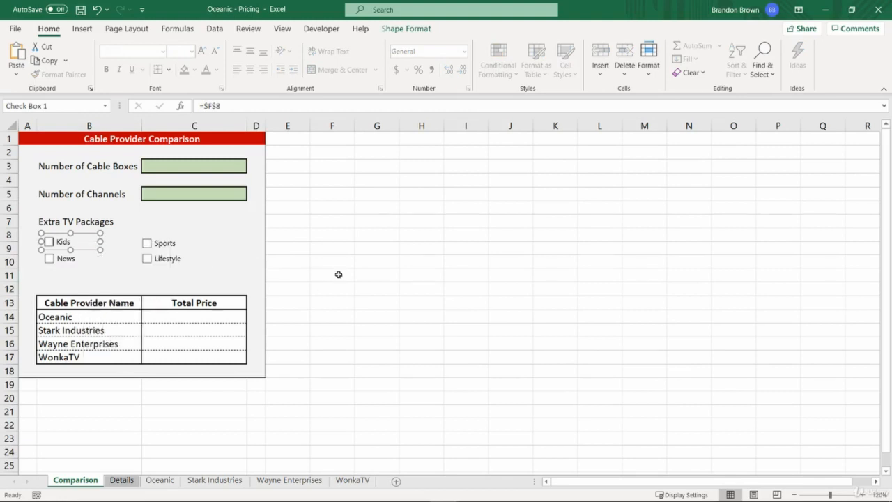
- Enter Kids, Sports, News and Lifestyle in cells A10 to A13 of the Details sheet
left_click(124, 481)
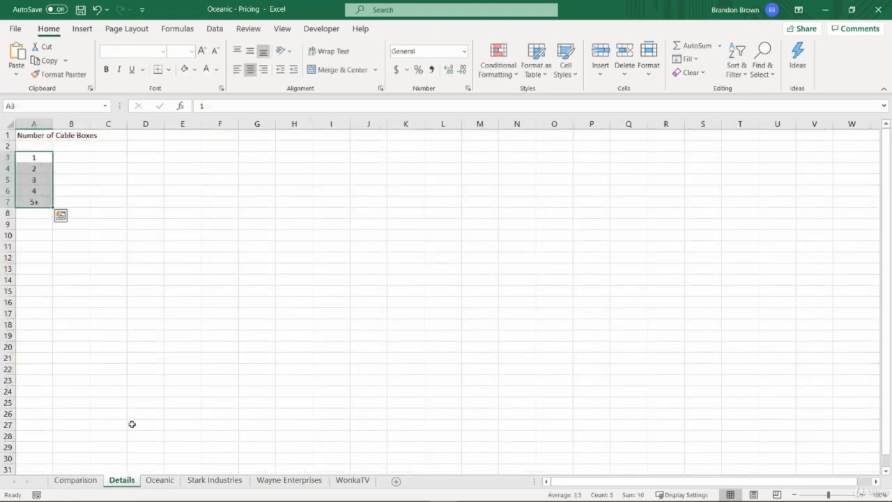
left_click(34, 236)
type("Kids")
key("Return")
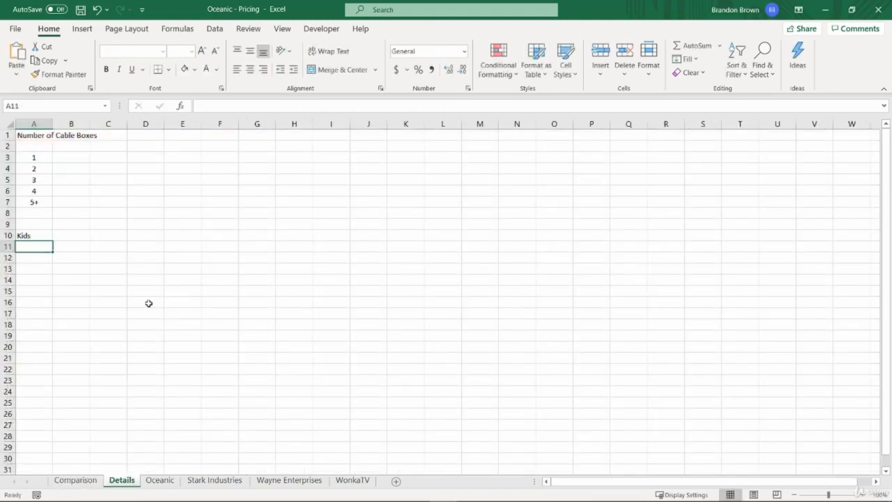
type("Sports")
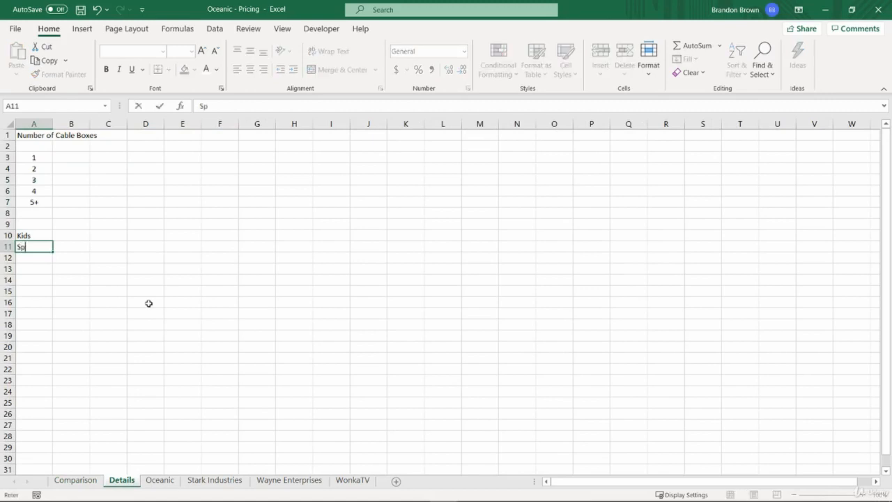
key("Return")
type("News")
key("Return")
type("Life")
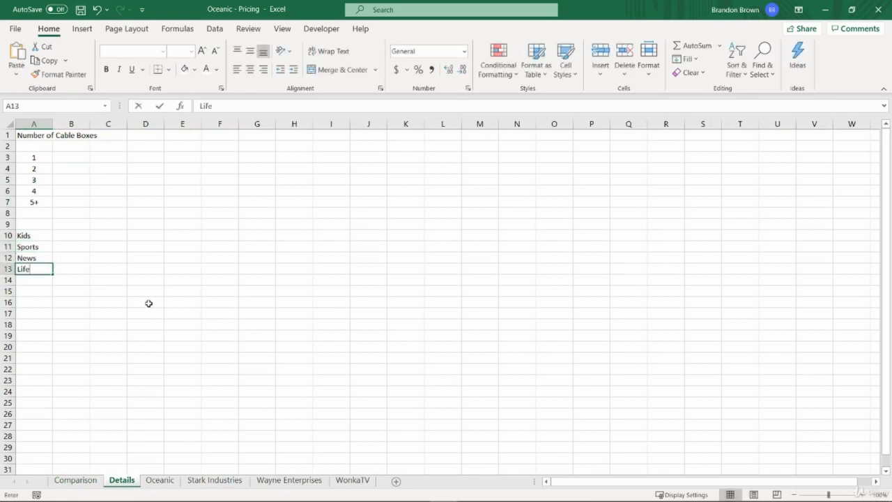
type("style")
key("Return")
key("Up")
key("Right")
key("Up")
key("Up")
key("Up")
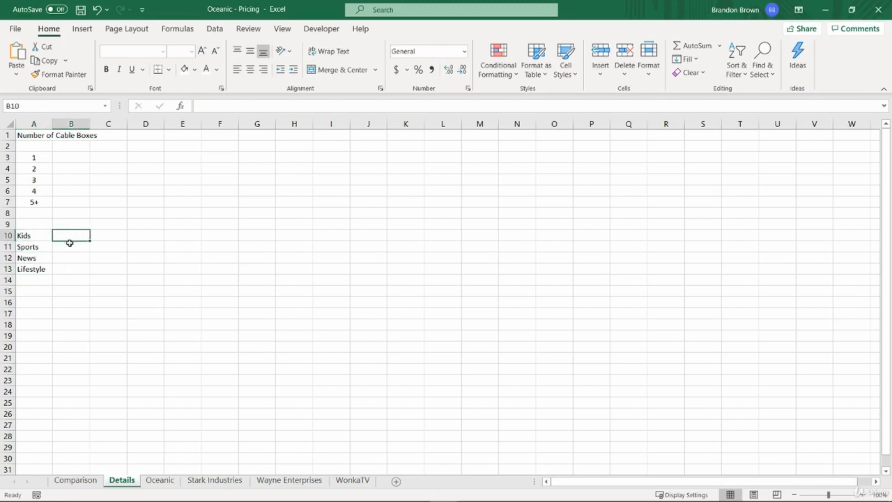
key("Down")
key("Down")
key("Down")
key("Up")
key("Up")
key("Up")
- Change the Kids check box's cell link to Details!$B$10 and copy that reference
left_click(72, 480)
right_click(93, 246)
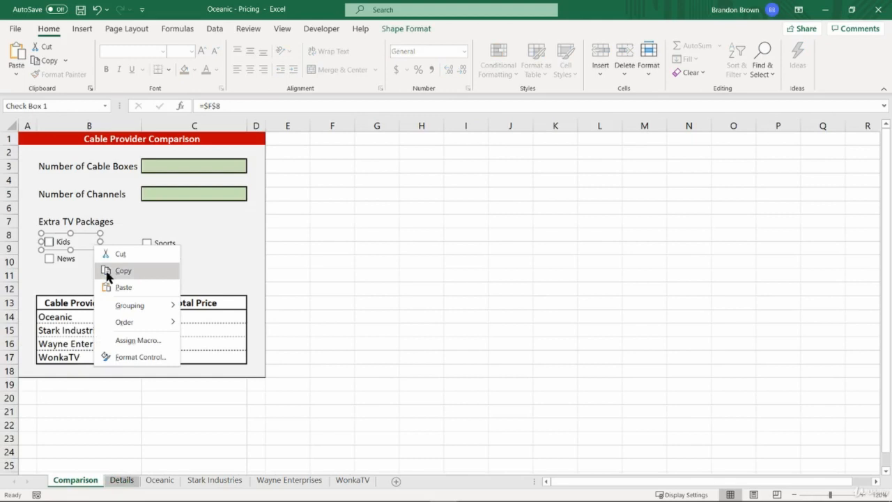
left_click(127, 355)
left_click(561, 238)
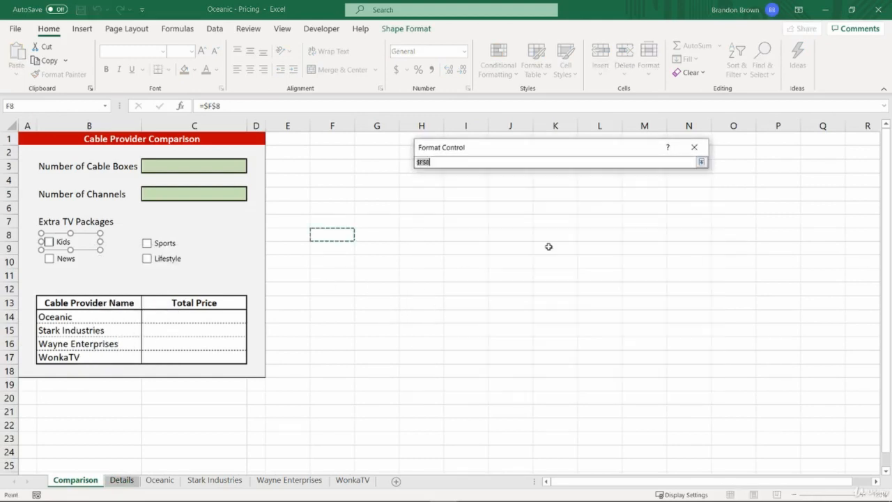
left_click(121, 480)
left_click(69, 236)
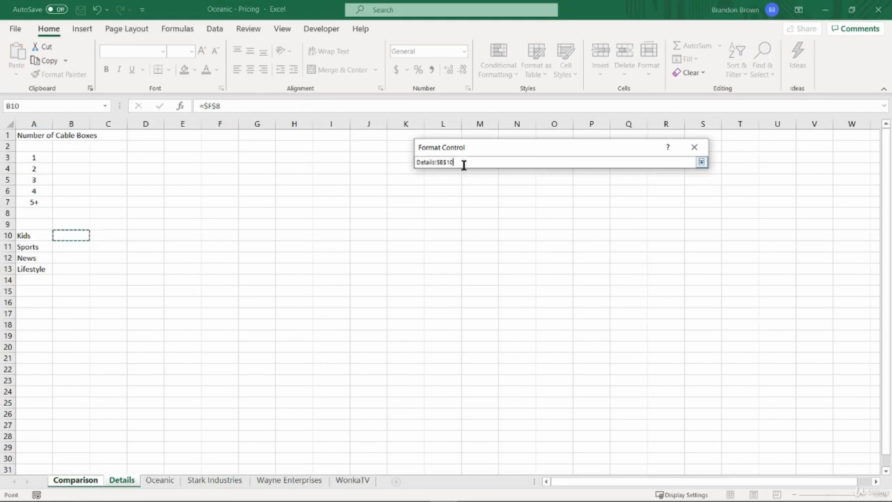
left_click_drag(464, 163, 389, 159)
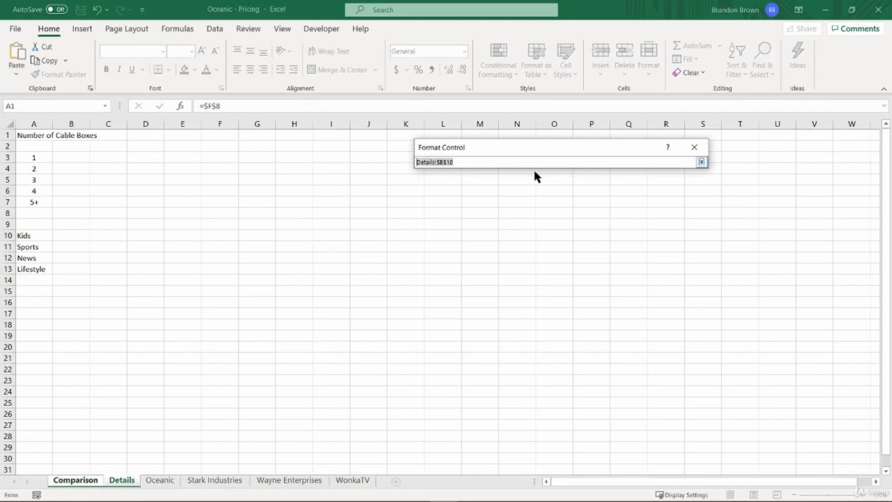
key("Return")
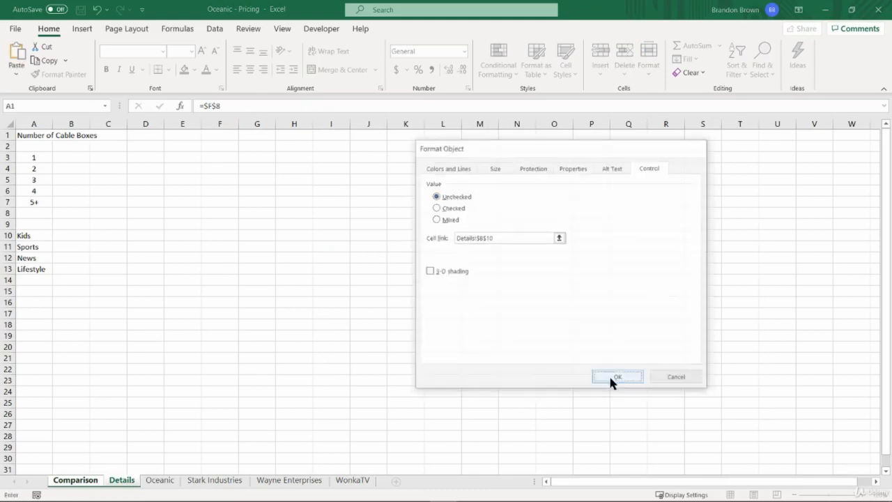
left_click(612, 379)
- Link the Sports check box to Details!$B$11, adapting the copied reference
left_click(165, 244, "ctrl")
right_click(167, 246)
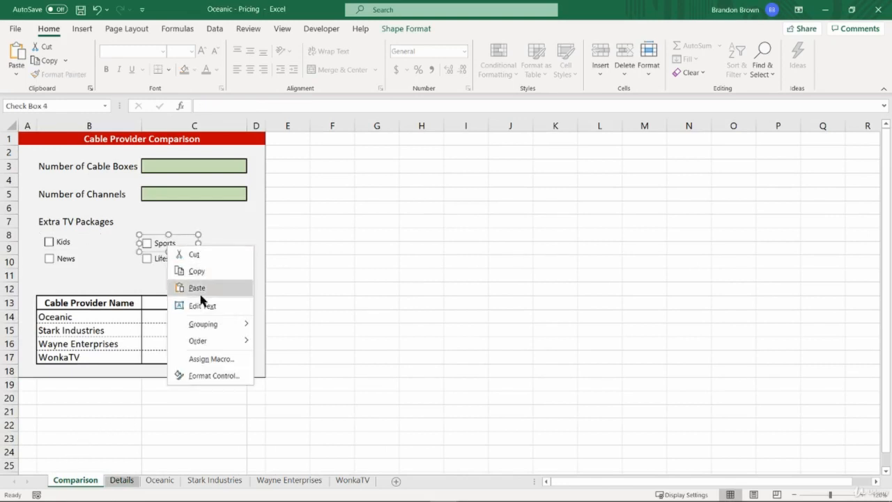
left_click(216, 375)
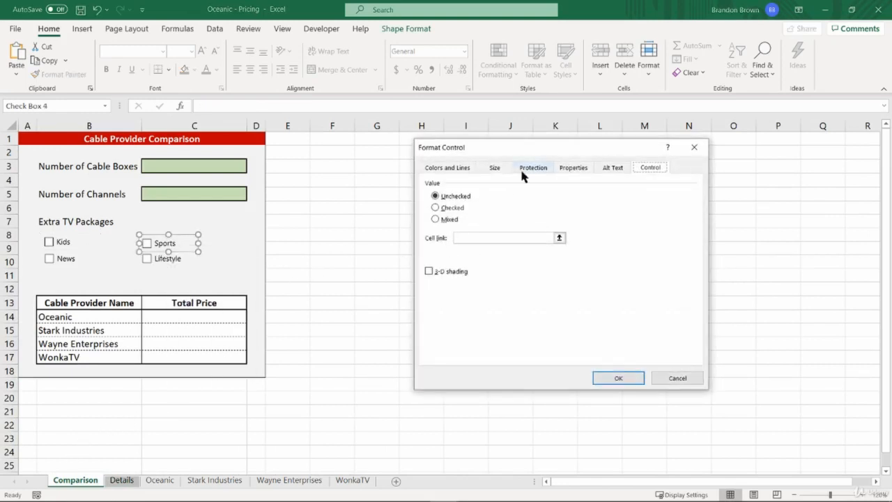
left_click(494, 238)
key("ctrl+v")
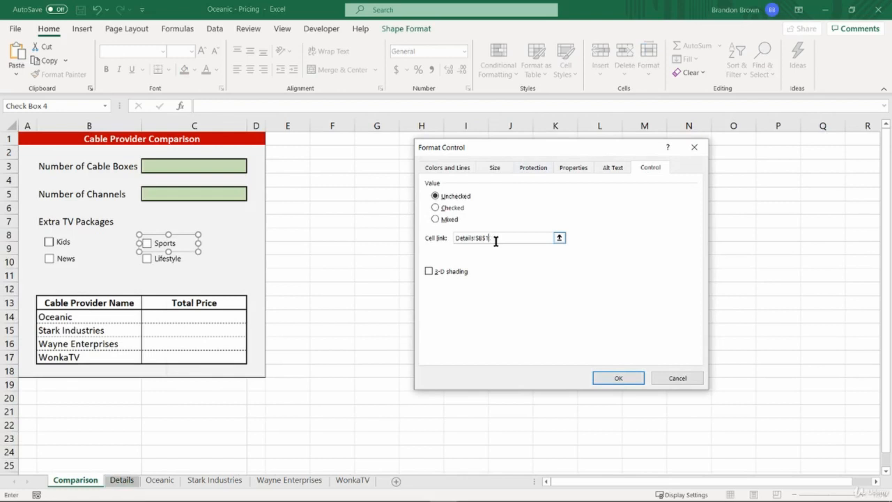
left_click(618, 377)
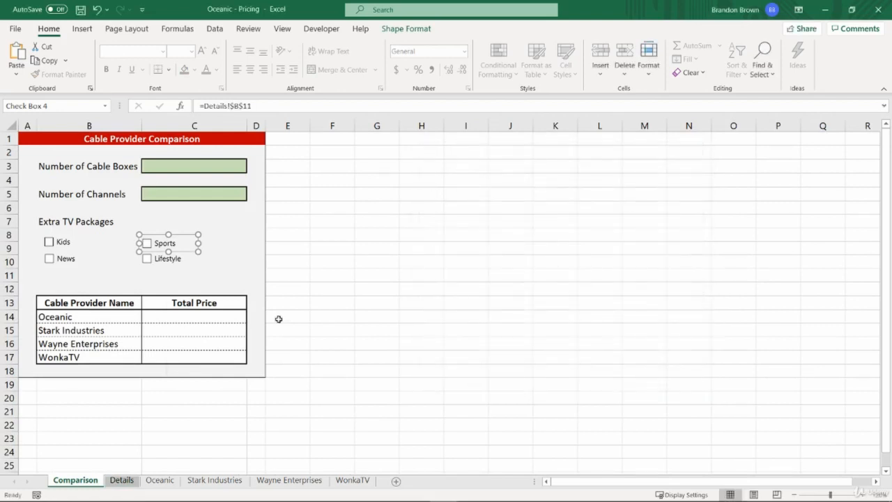
- Link the News check box to Details!$B$12, adapting the copied reference
right_click(92, 260)
left_click(160, 388)
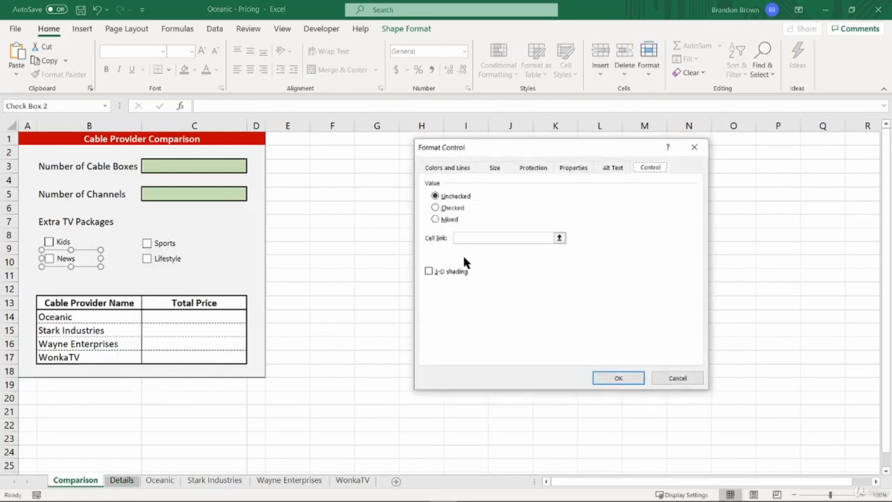
left_click(480, 238)
key("ctrl+v")
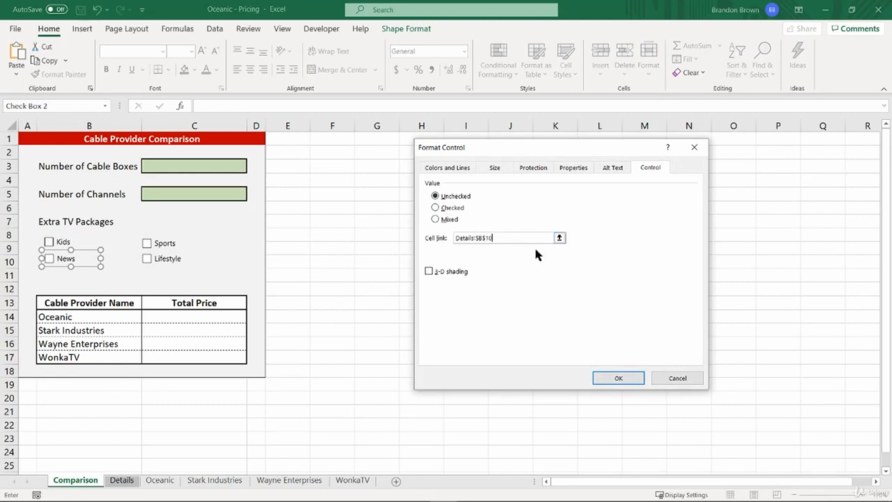
key("BackSpace")
type("2")
left_click(622, 381)
- Link the Lifestyle check box to Details!$B$13, adapting the copied reference
left_click(180, 262, "ctrl")
right_click(180, 262)
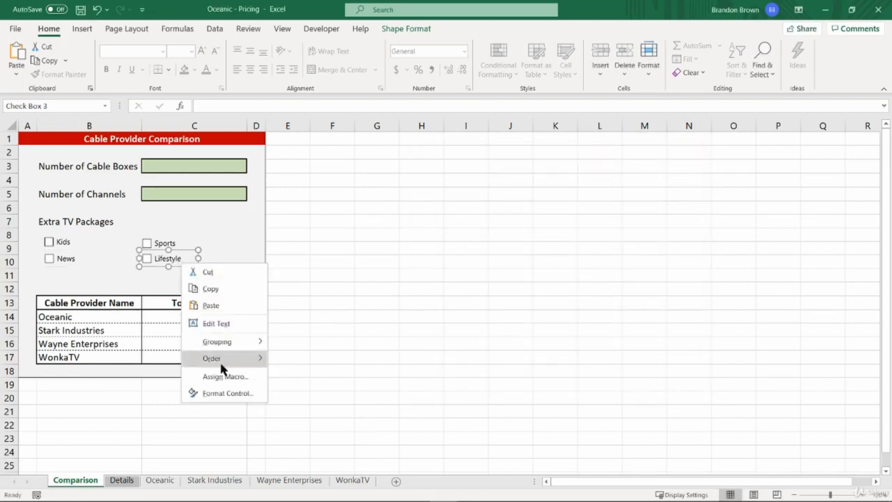
left_click(225, 391)
left_click(470, 237)
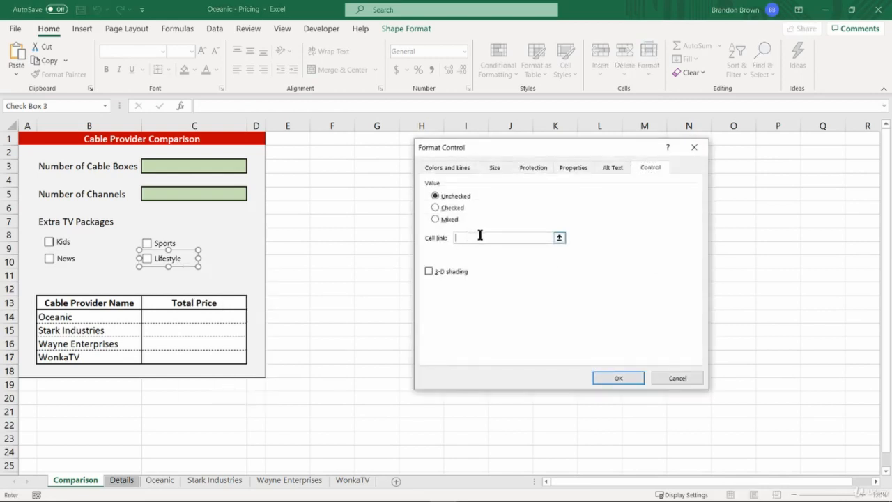
key("ctrl+v")
type("3")
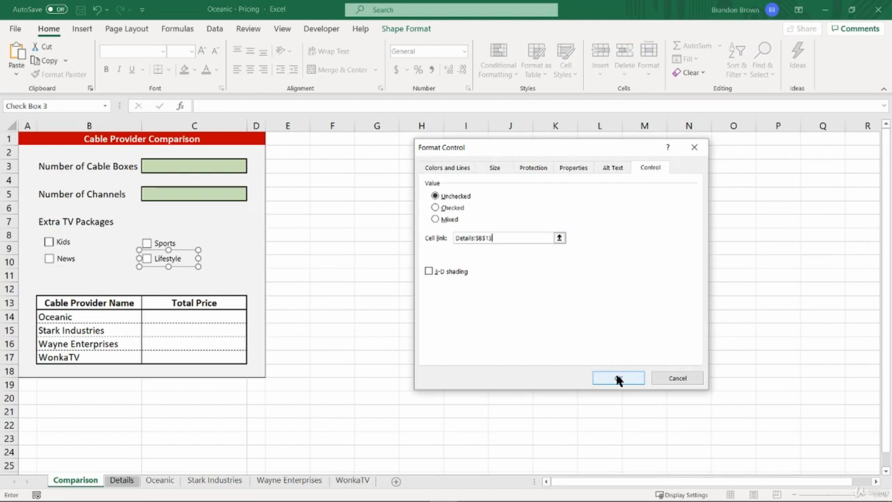
left_click(618, 379)
- Check the Lifestyle and Sports boxes on the Comparison sheet and examine their linked cells on the Details sheet
left_click(121, 480)
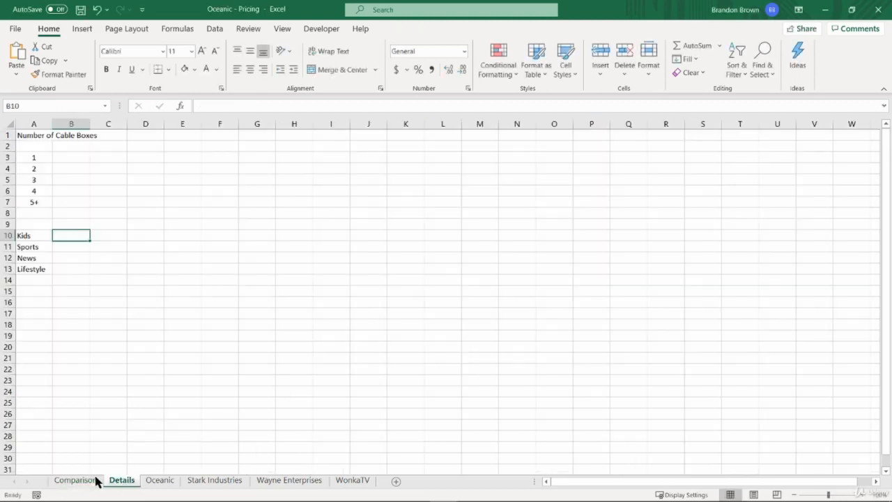
left_click(77, 481)
left_click(107, 283)
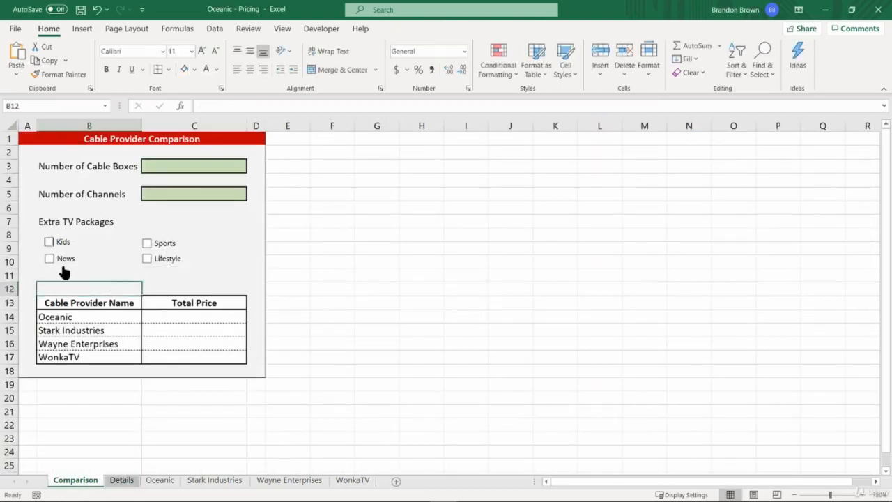
left_click(147, 259)
left_click(147, 243)
left_click(121, 481)
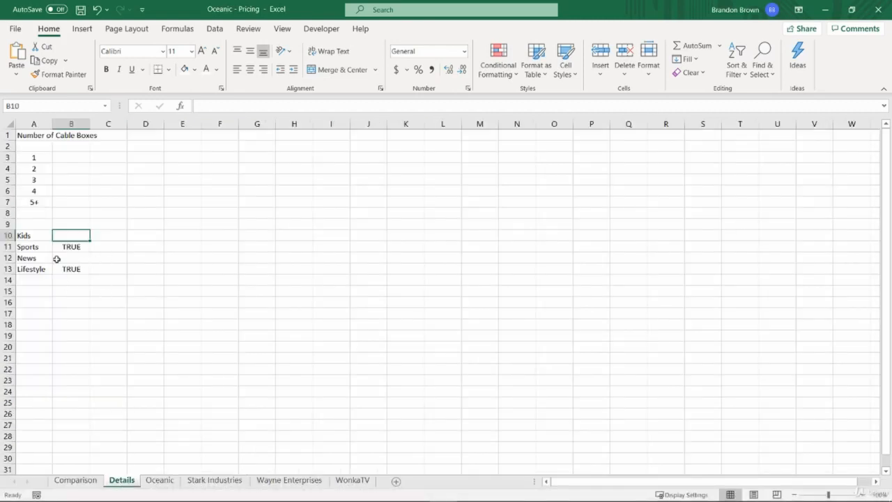
- Toggle the Kids and News check boxes on and off, uncheck Sports and Lifestyle, and examine the linked cells on the Details sheet
left_click(75, 480)
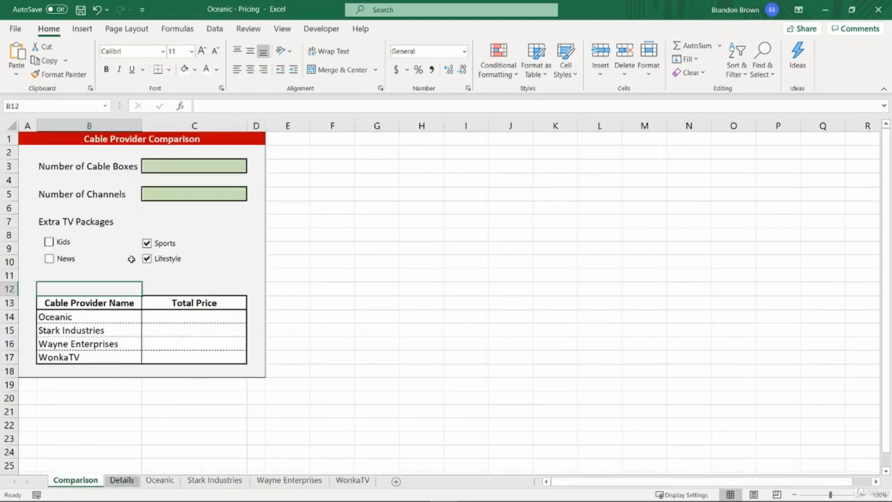
left_click(49, 242)
left_click(49, 242)
left_click(147, 243)
left_click(146, 259)
left_click(122, 481)
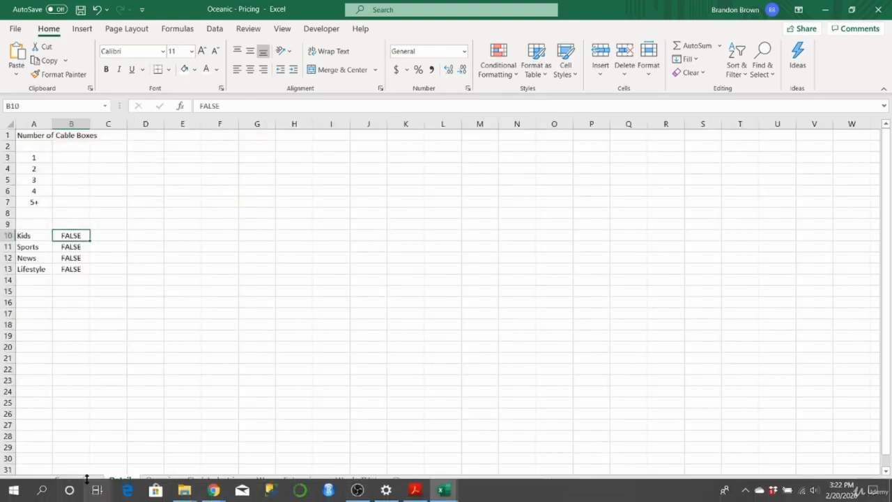
- Review the input cells on the Comparison sheet and the pricing structures on the Oceanic and Stark Industries sheets
left_click(76, 481)
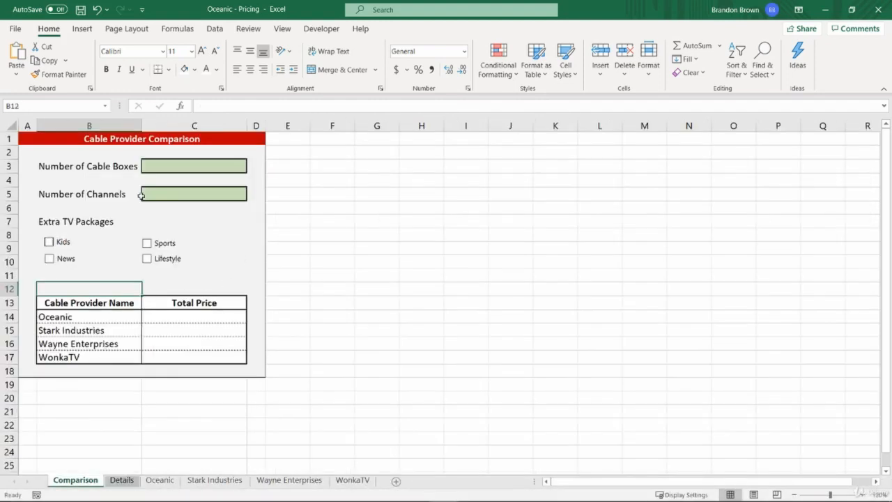
left_click(66, 143)
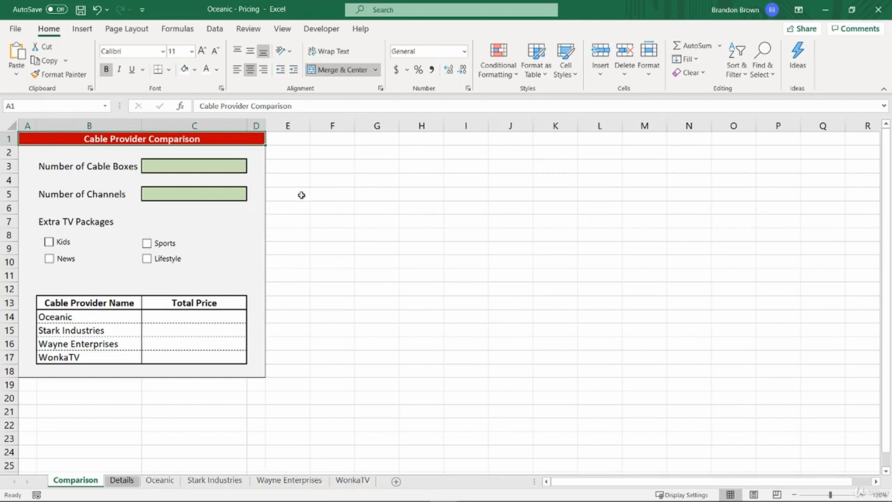
left_click(208, 168)
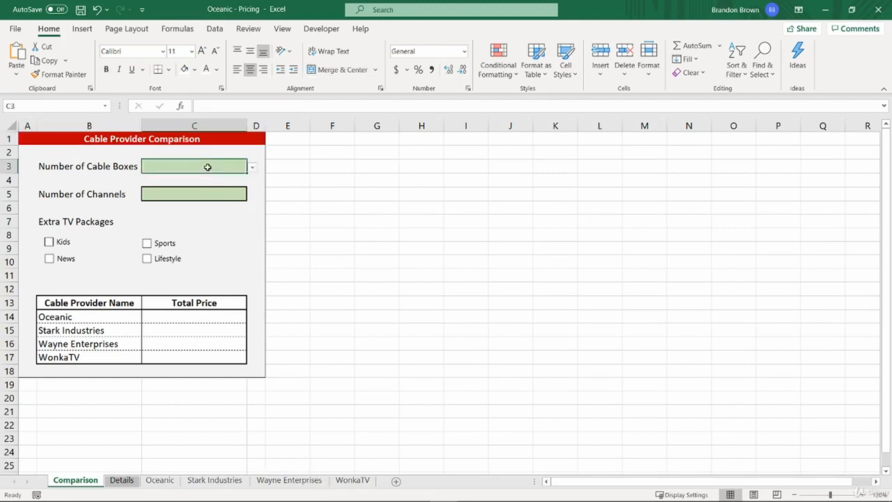
left_click(162, 193)
left_click(175, 172)
left_click(168, 482)
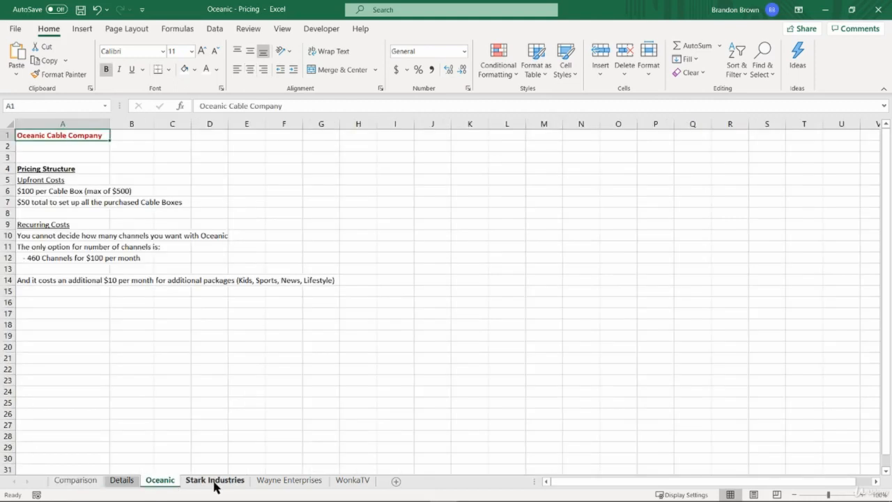
left_click(215, 481)
left_click(160, 481)
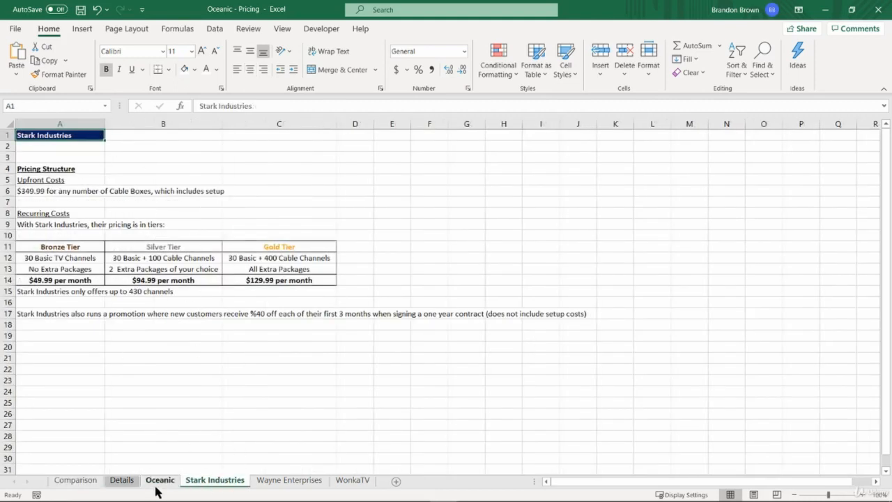
- Name the Number of Cable Boxes input cell C3 on the Comparison sheet NumberOfCableBoxes
left_click(83, 481)
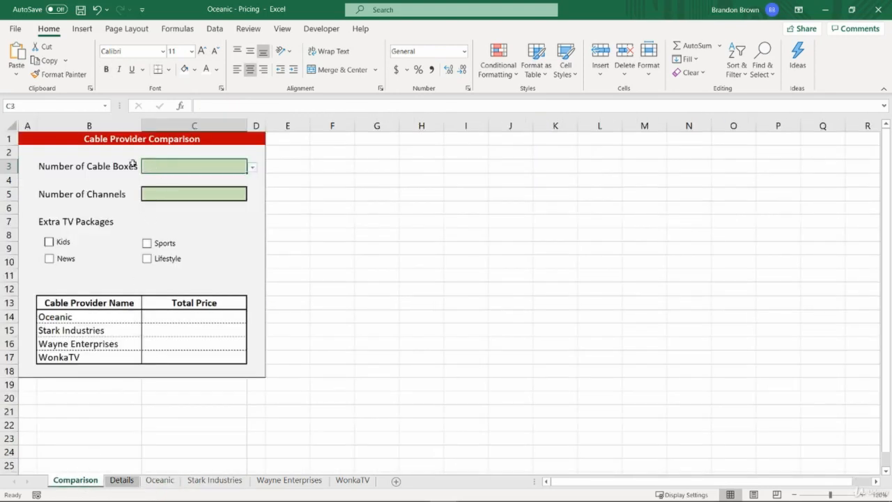
left_click(61, 107)
type("NumberOfCableBoxes")
key("Return")
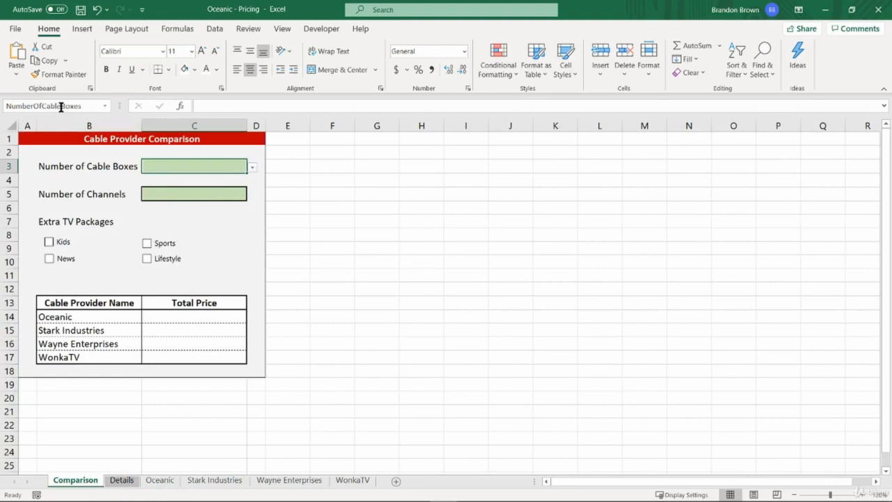
- Name the Number of Channels input cell C5 on the Comparison sheet NumberOfChannels
left_click(178, 194)
left_click(63, 105)
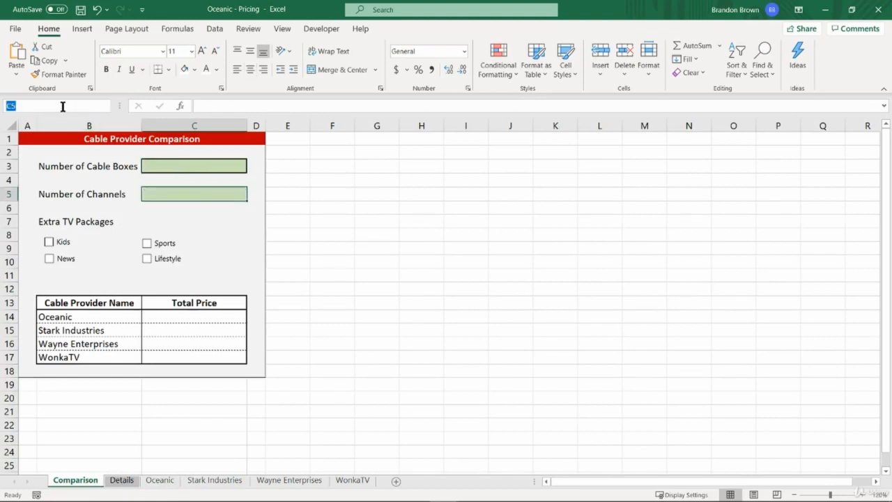
type("NumberOfChannels")
key("Return")
- Name the Kids check box's linked cell B10 on the Details sheet KidsFlag
left_click(120, 480)
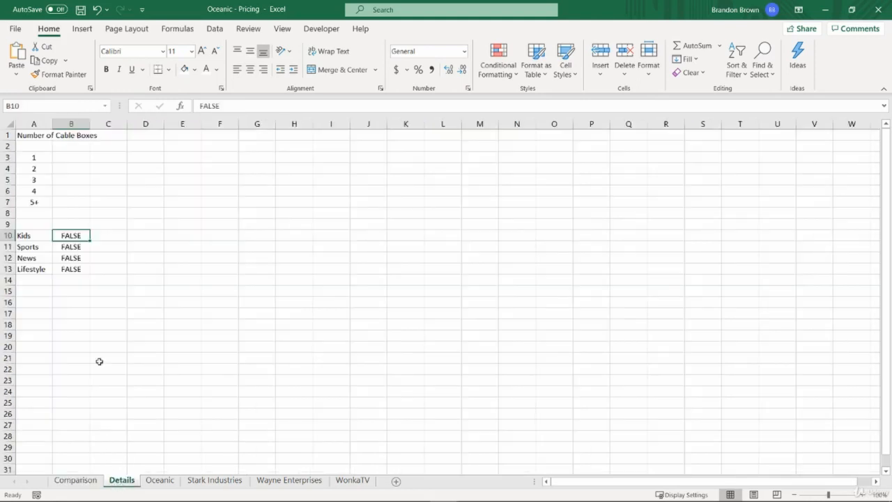
left_click(57, 247)
left_click(64, 258)
left_click(65, 272)
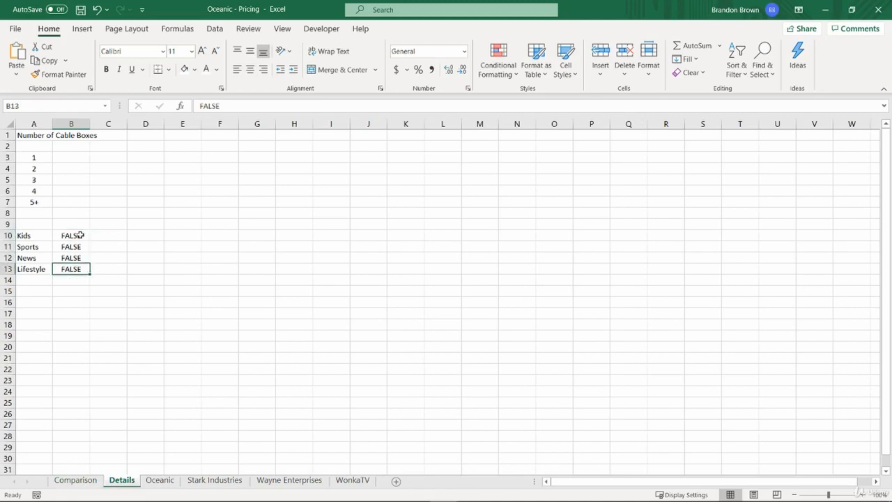
left_click(74, 235)
left_click(65, 106)
type("KidsFlag")
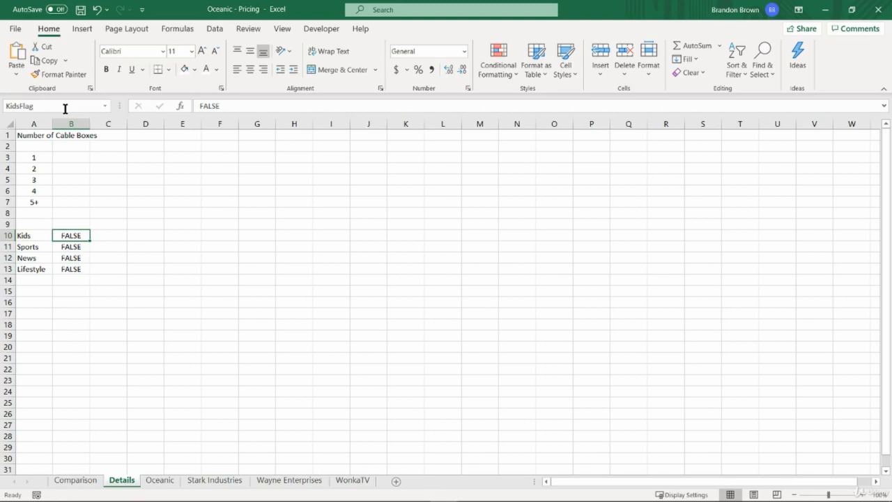
- Name the Sports check box's linked cell B11 on the Details sheet SportsFlag
key("Down")
left_click(82, 103)
type("Sp")
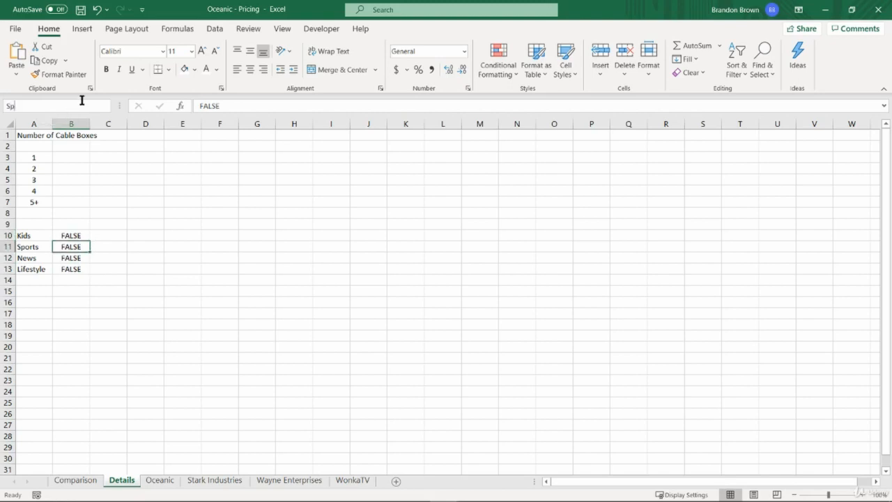
type("ortsFlag")
key("Return")
- Name the News check box's linked cell B12 on the Details sheet NewsFlag
key("Down")
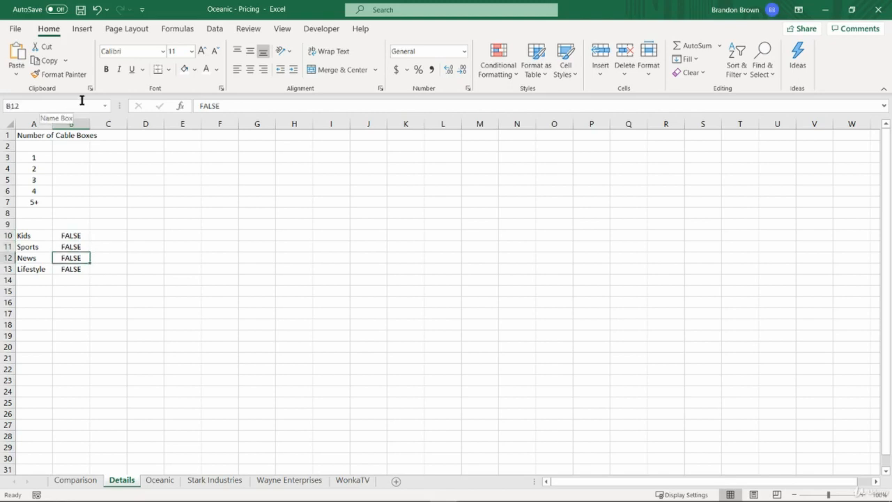
left_click(81, 101)
type("NewsFlag")
key("Return")
- Name the Lifestyle check box's linked cell B13 on the Details sheet LifestyleFlag
key("Down")
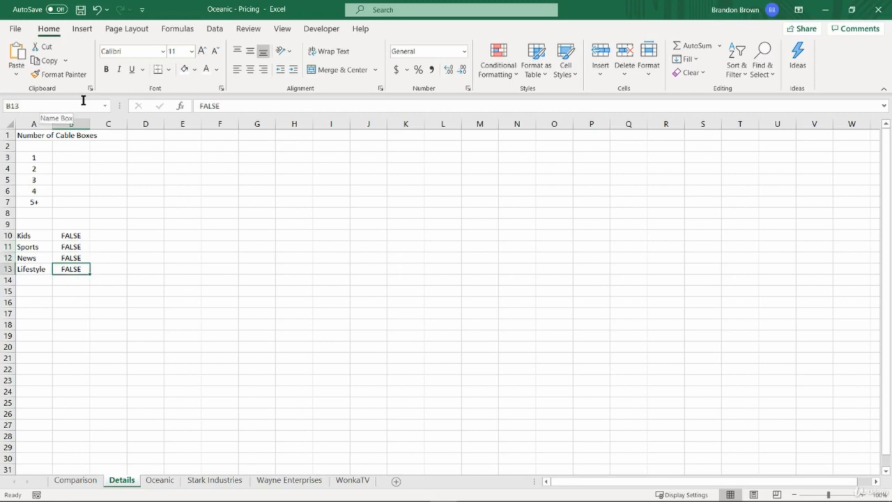
left_click(84, 100)
type("LifestyleFlag")
key("Return")
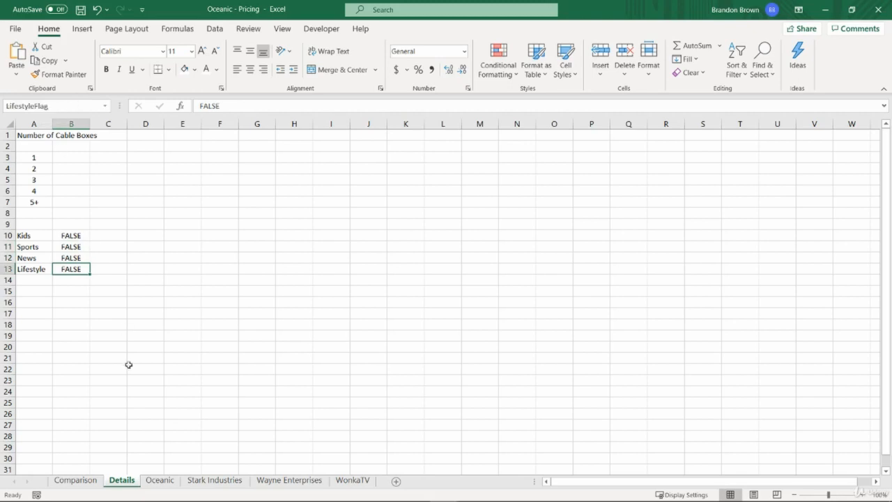
- Select the empty range A16:L16 below the pricing notes on the Oceanic sheet
left_click(26, 136)
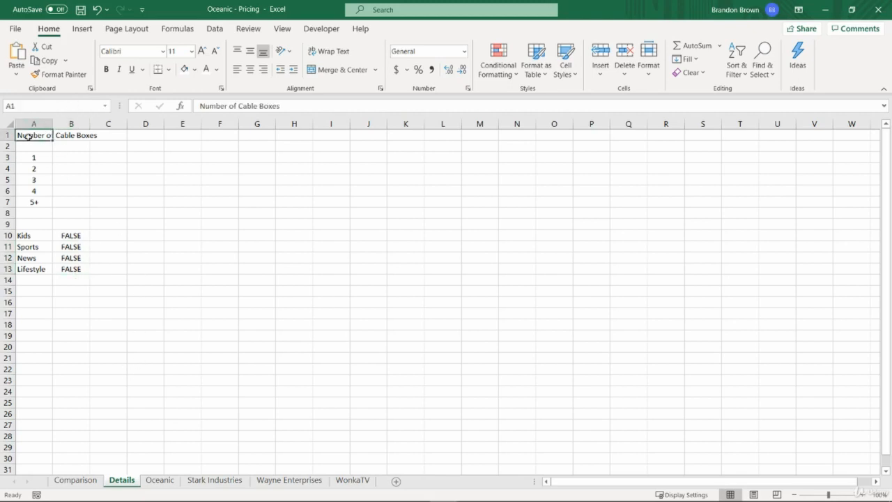
left_click(75, 481)
left_click(99, 142)
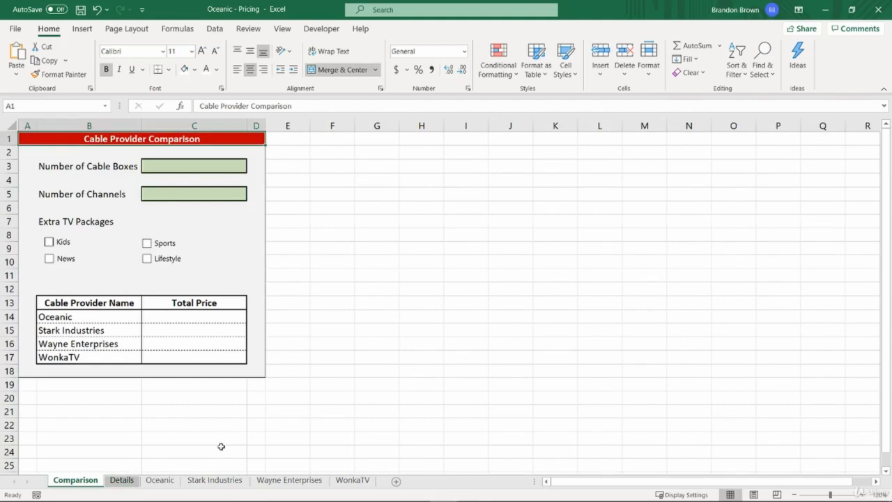
left_click(166, 482)
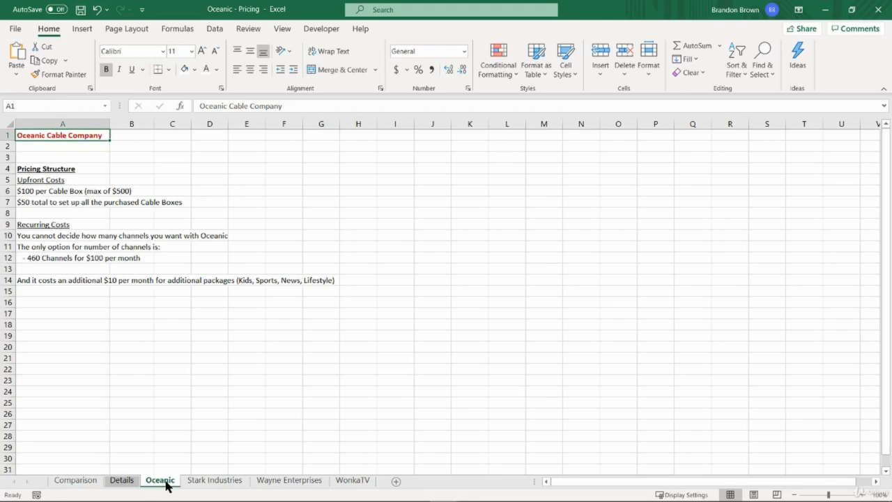
left_click_drag(92, 303, 520, 302)
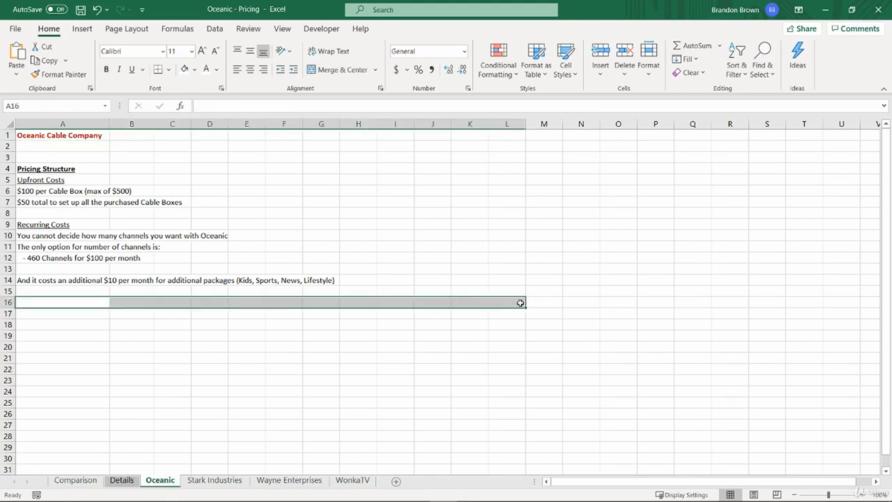
- Fill cells A16:L16 with asterisks and shade the range light green as a divider row
type("*")
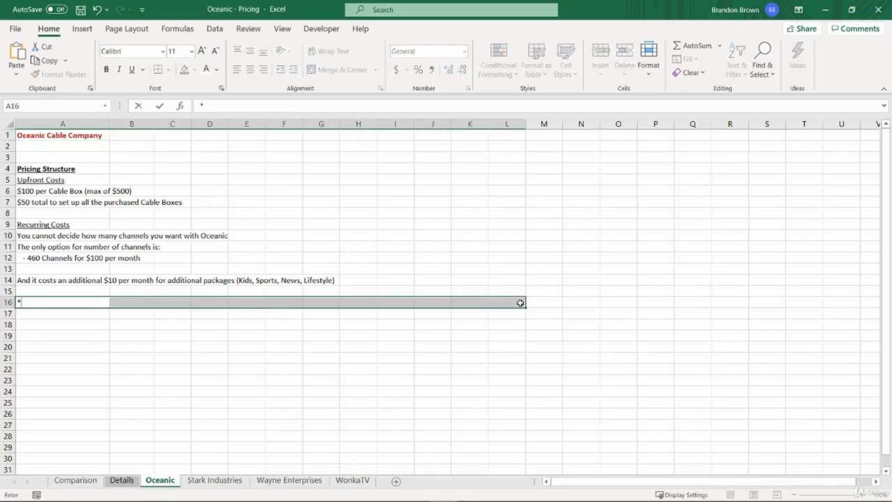
key("ctrl+Return")
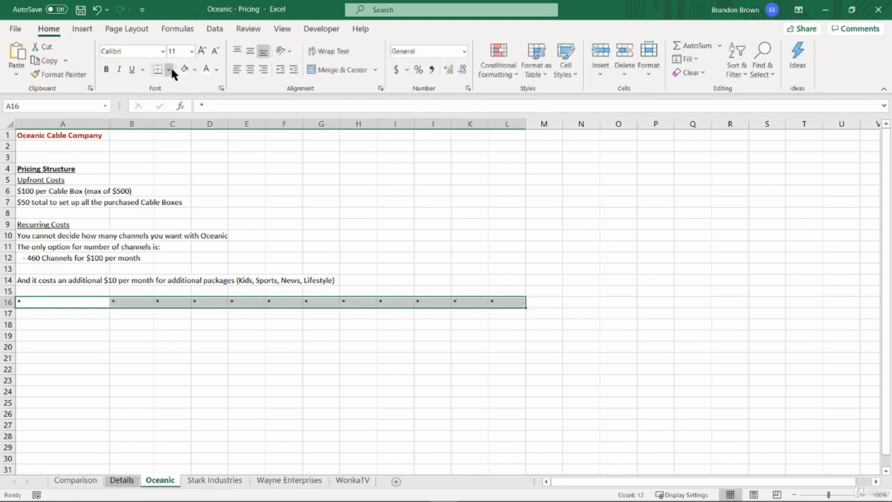
left_click(194, 69)
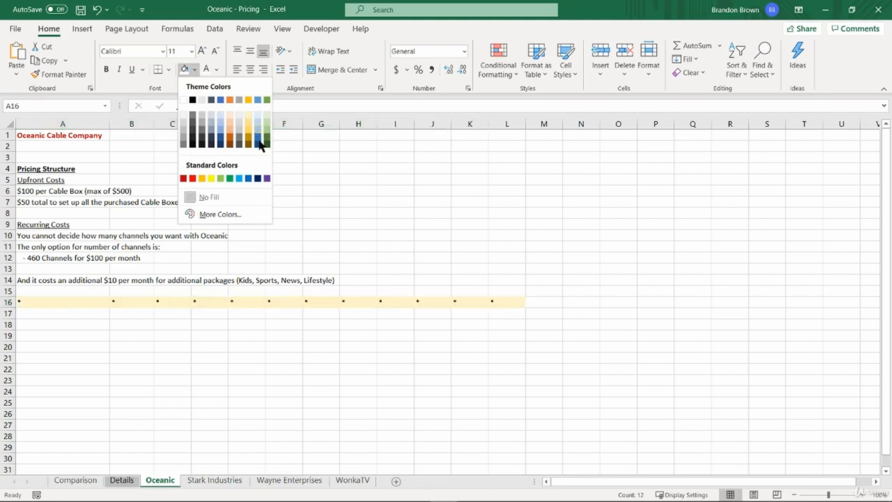
left_click(219, 178)
left_click(129, 369)
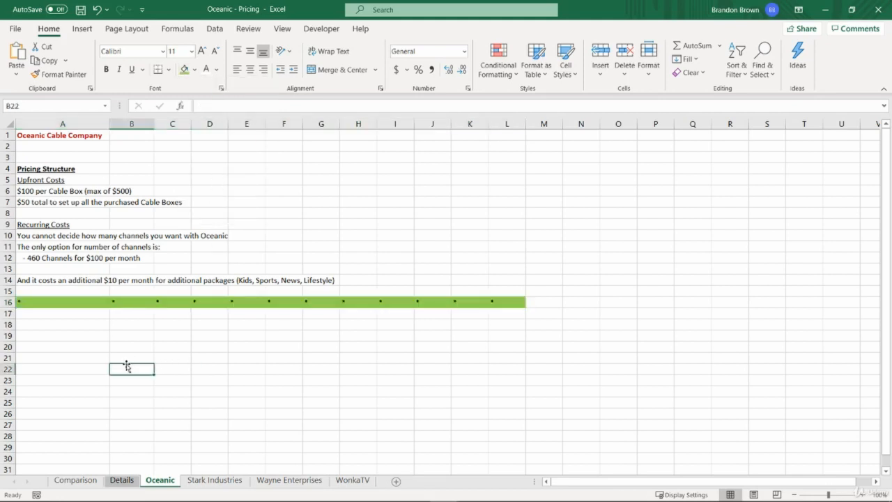
left_click(62, 324)
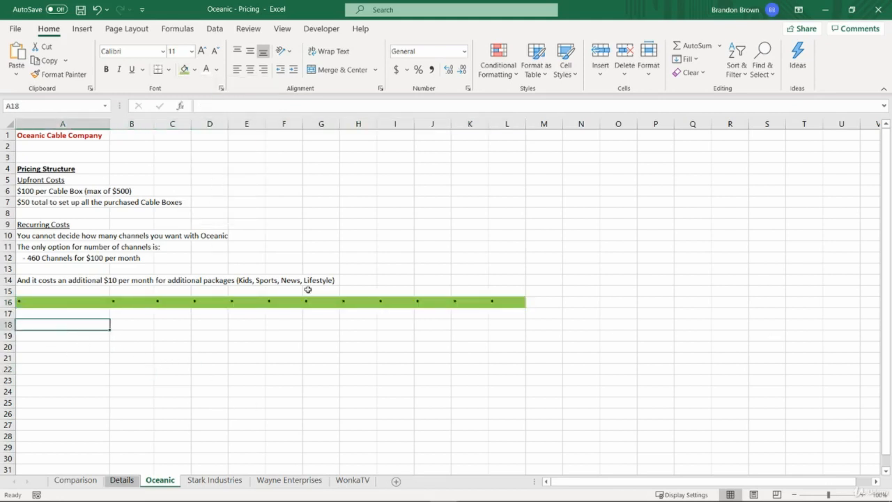
left_click_drag(50, 138, 64, 279)
left_click(64, 280)
left_click(81, 347)
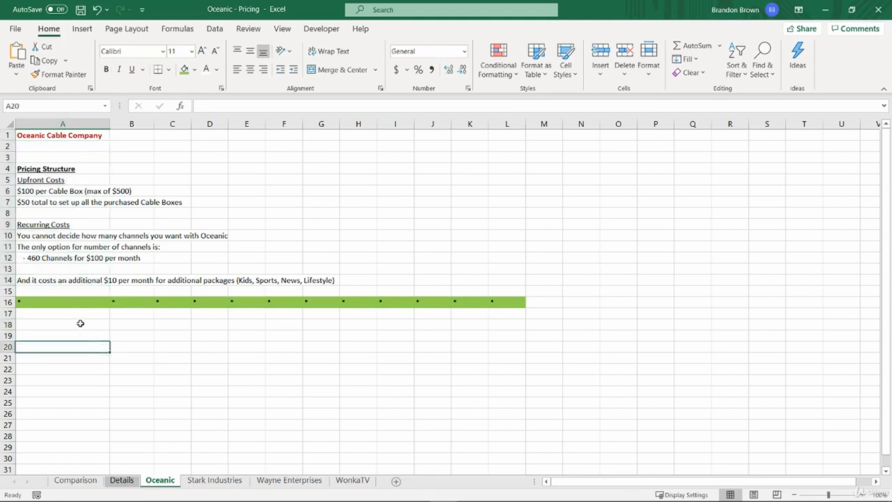
left_click_drag(79, 315, 234, 411)
left_click(234, 412)
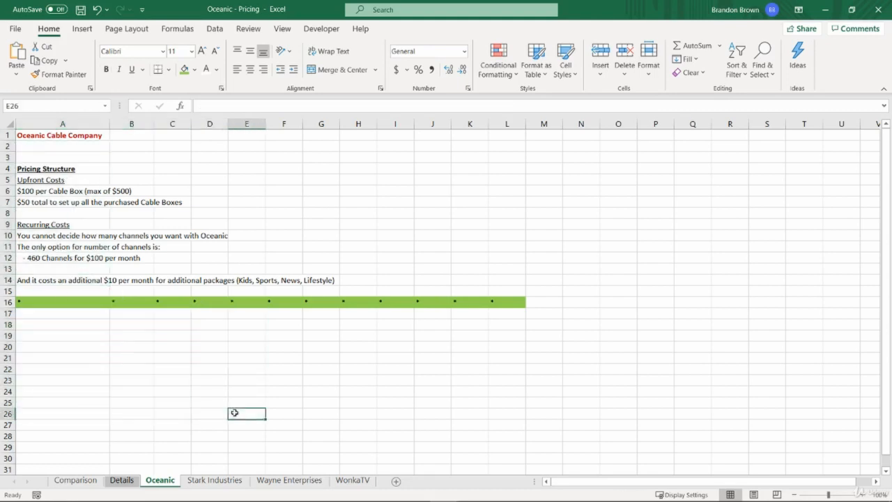
left_click(49, 323)
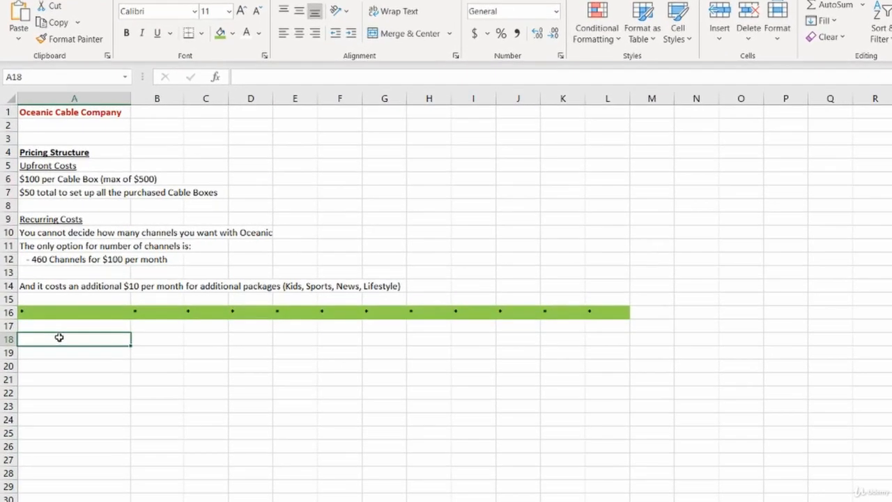
- Examine the upfront cost rules for cable boxes and setup in Oceanic's pricing structure
left_click(74, 178)
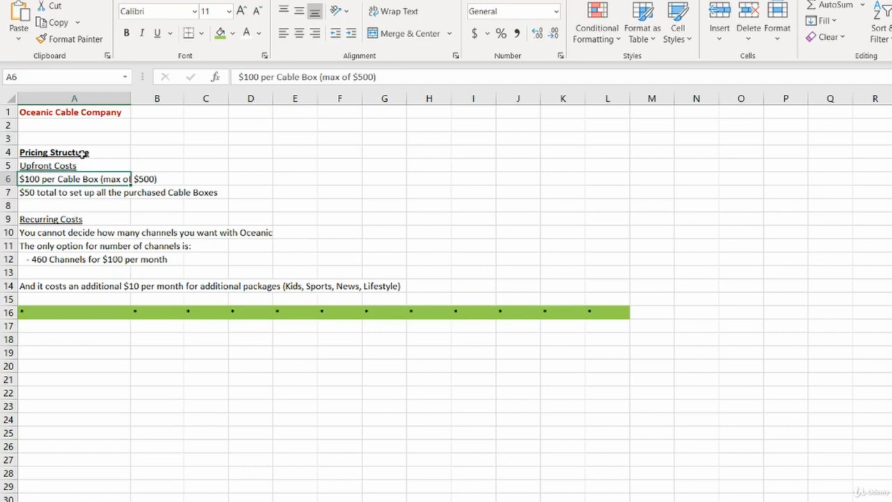
left_click(106, 193)
left_click(106, 179)
left_click(93, 200)
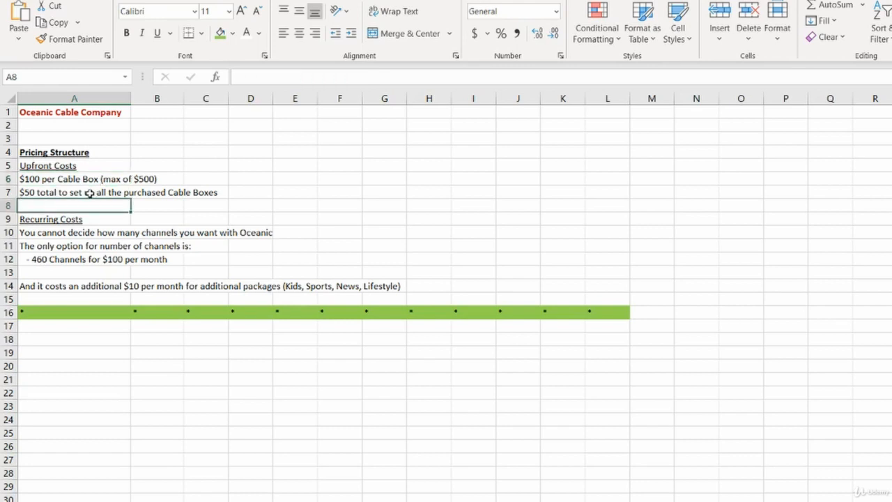
left_click(122, 193)
left_click(178, 216)
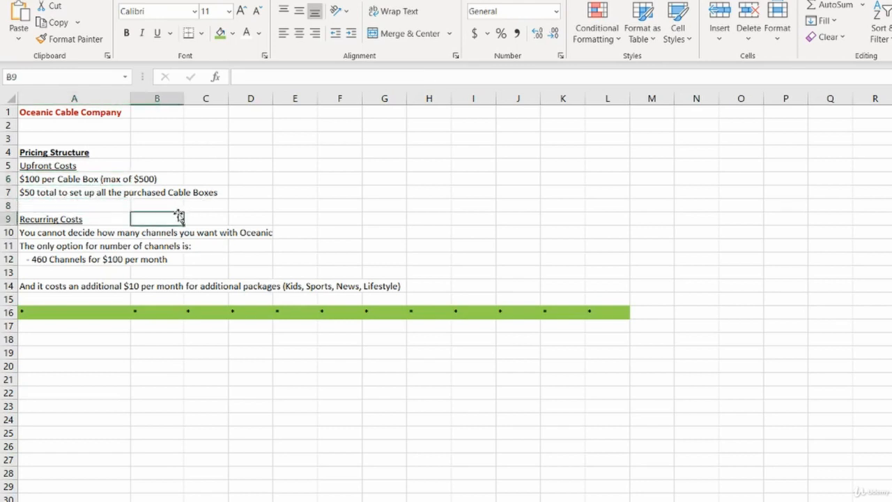
left_click(126, 216)
left_click(123, 202)
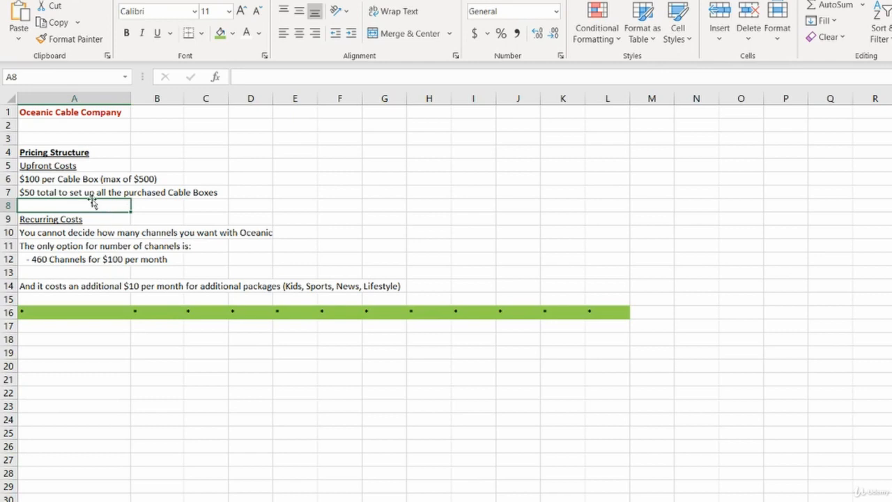
left_click(95, 195)
left_click(73, 177)
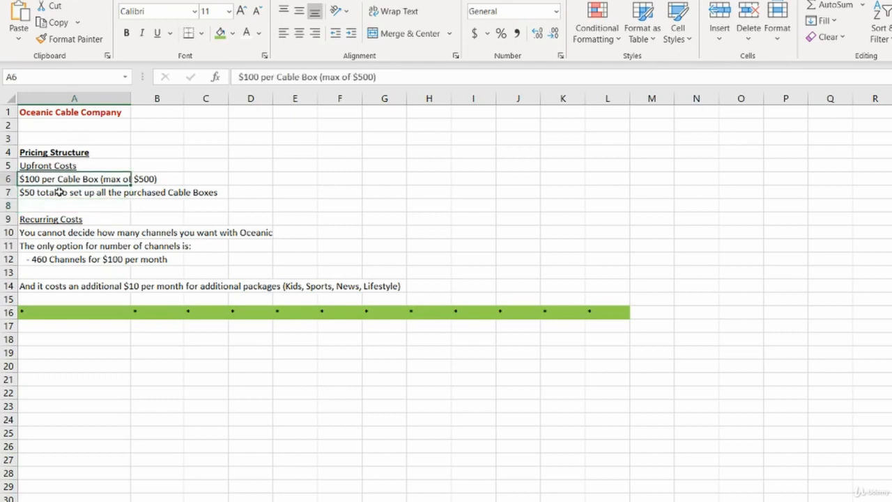
left_click(64, 193)
left_click(62, 210)
left_click_drag(68, 178, 61, 194)
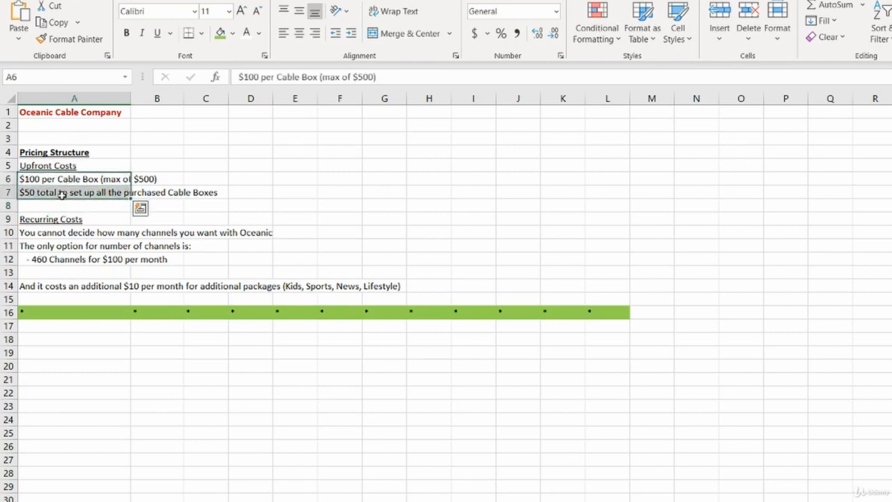
left_click(62, 194)
left_click(69, 176)
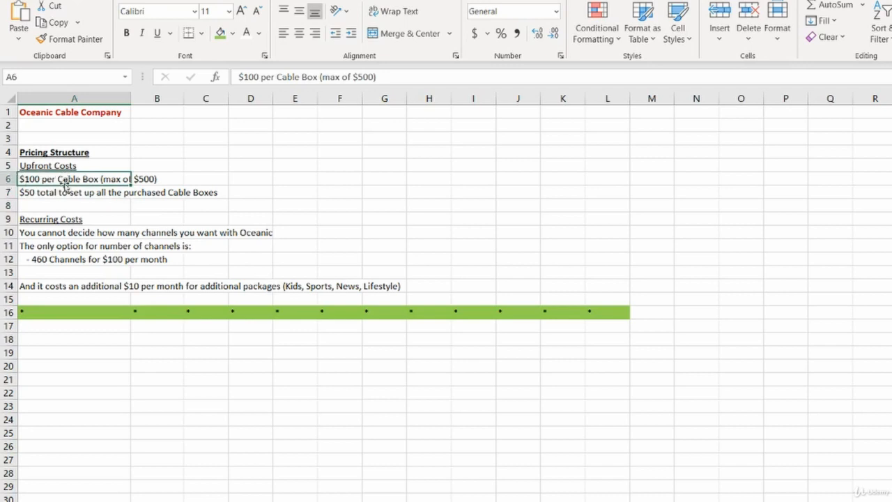
left_click(41, 196)
left_click(46, 232)
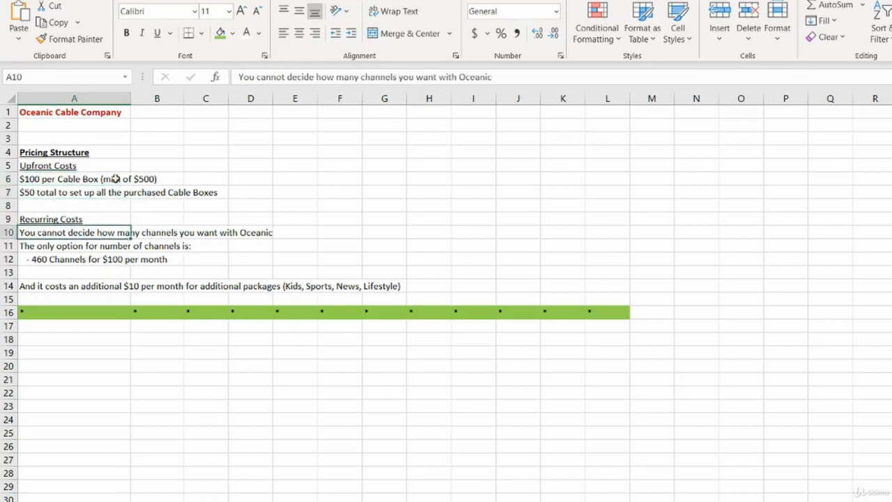
left_click_drag(48, 166, 46, 191)
left_click(46, 192)
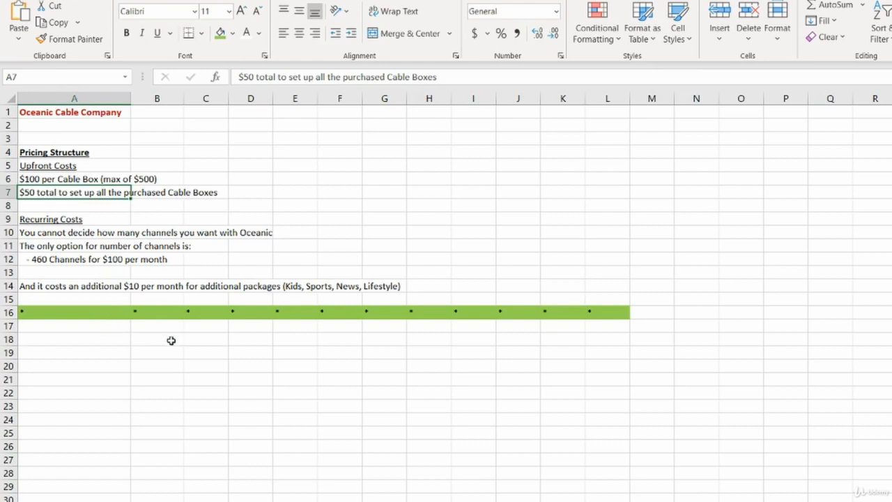
- Enter the heading "Upfront Costs" in cell B18 below the divider row
left_click(168, 348)
key("Up")
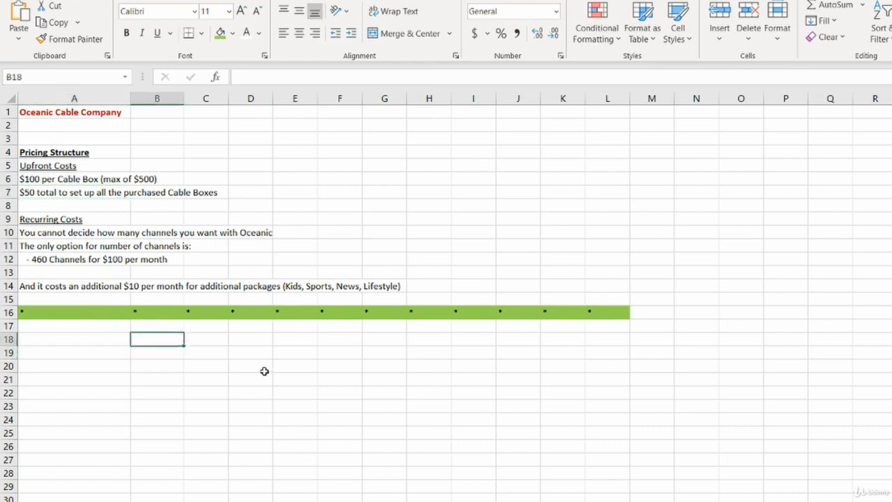
type("Upfront Cro")
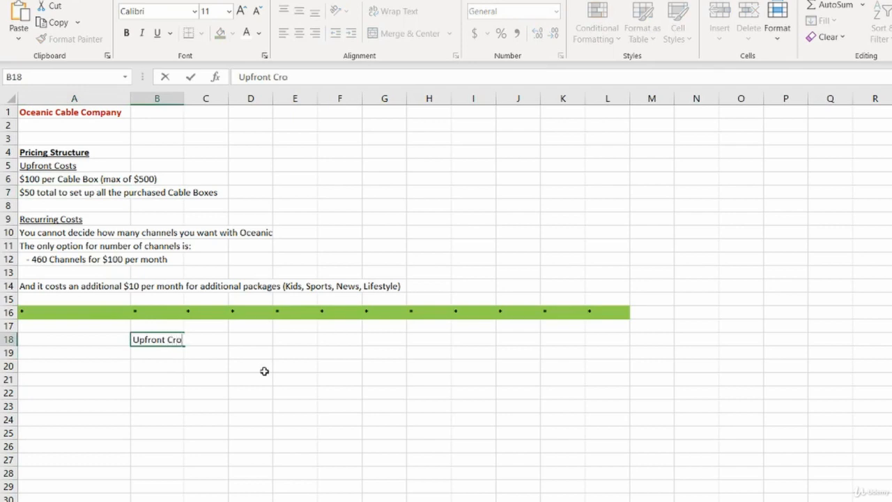
key("BackSpace")
key("BackSpace")
type("osts")
key("Return")
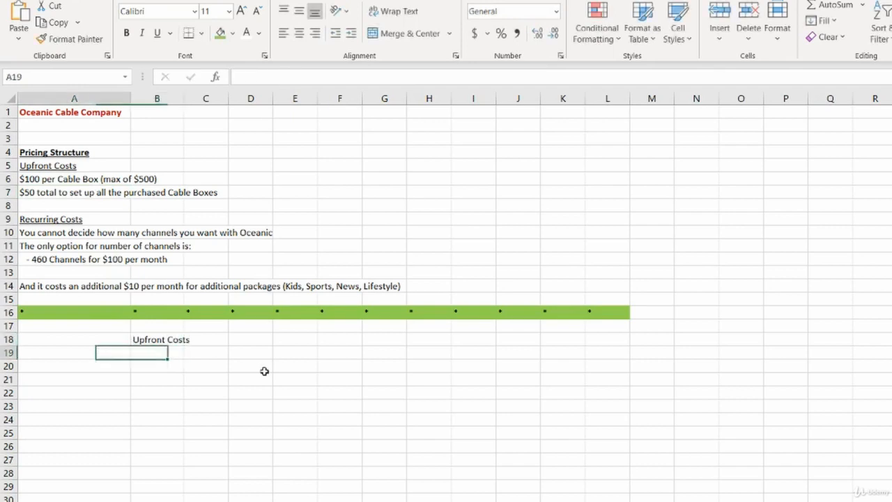
- Label the cost rows "Box" in A19 and "Setup" in A20
key("Left")
type("Box")
key("Return")
type("S")
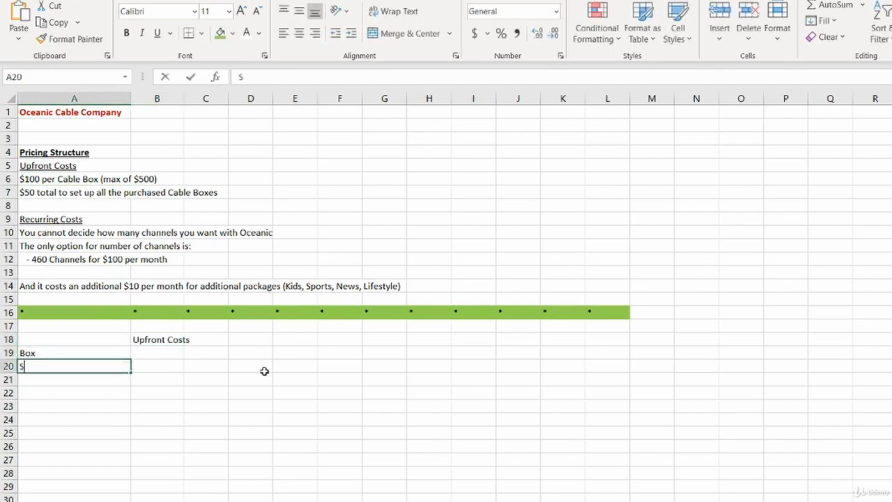
type("etup")
key("Return")
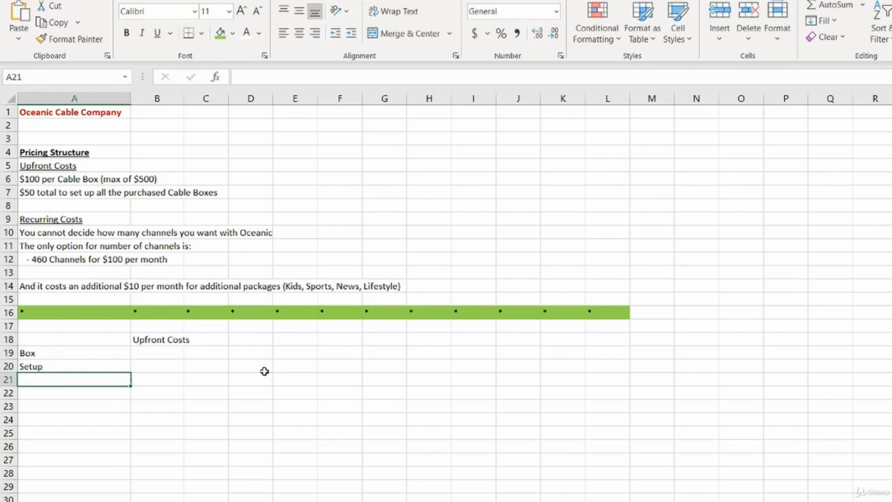
- Widen column B so that the Upfront Costs heading fits inside it
key("Right")
key("Up")
key("Up")
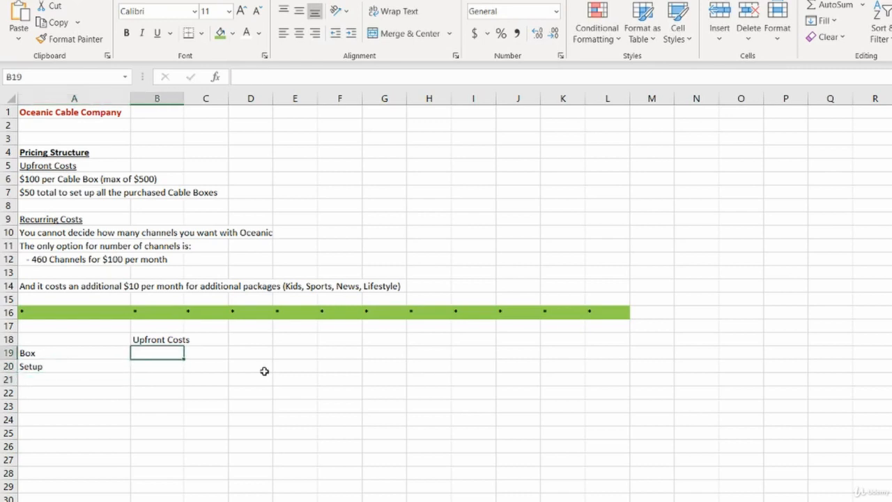
left_click_drag(184, 99, 232, 100)
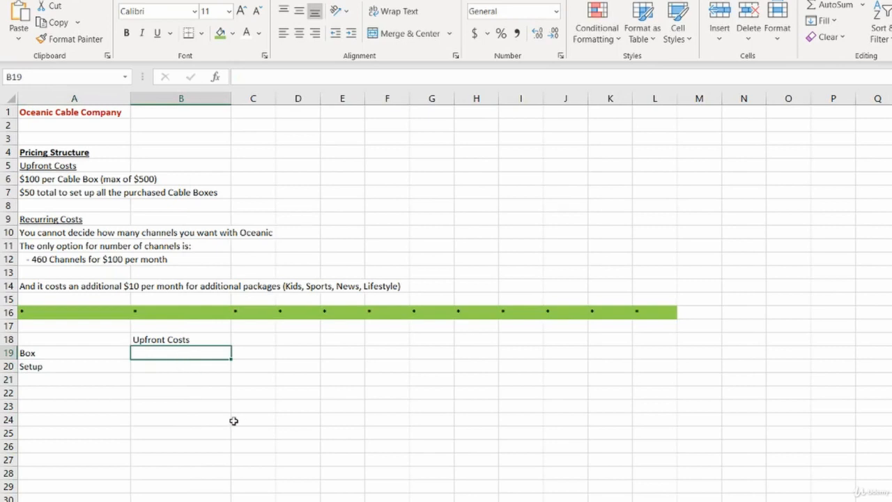
- Calculate the box cost in B19 with the formula =NumberOfCableBoxes*100
type("=")
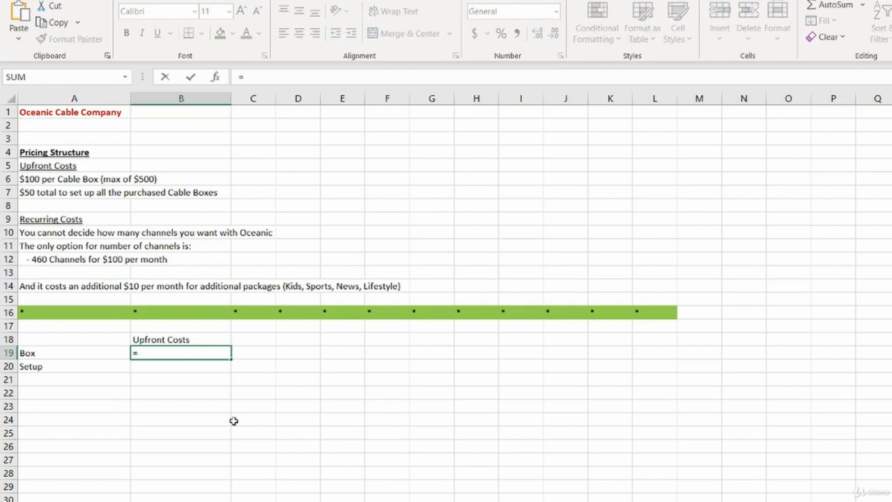
type("nu")
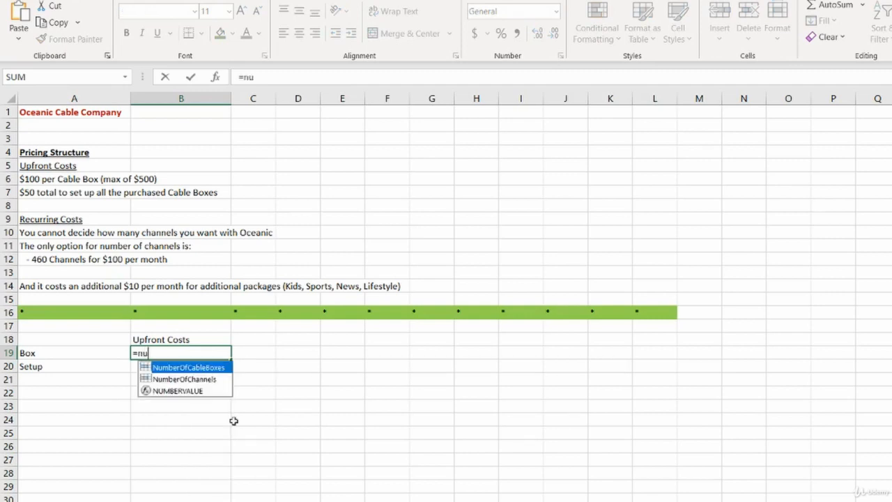
key("Tab")
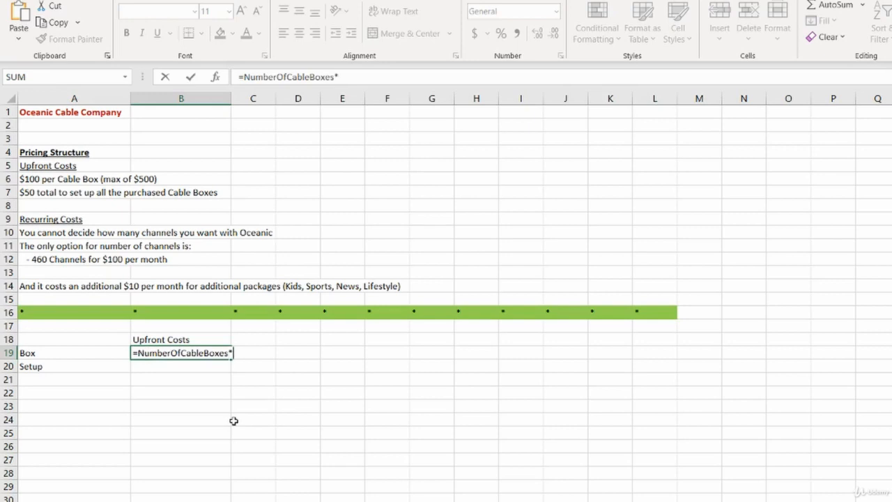
type("*100")
key("Return")
key("Up")
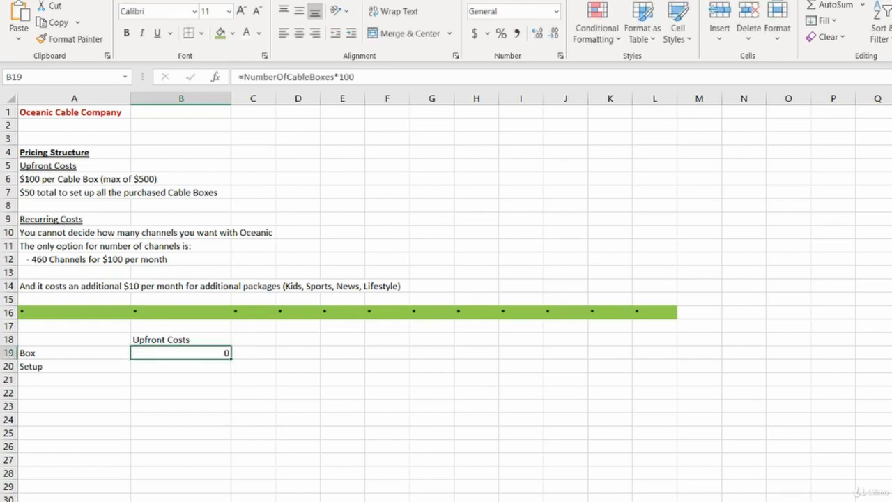
- Set the number of cable boxes to 1 on the Comparison sheet and check the box cost on the Oceanic sheet
left_click(157, 501)
left_click(241, 152)
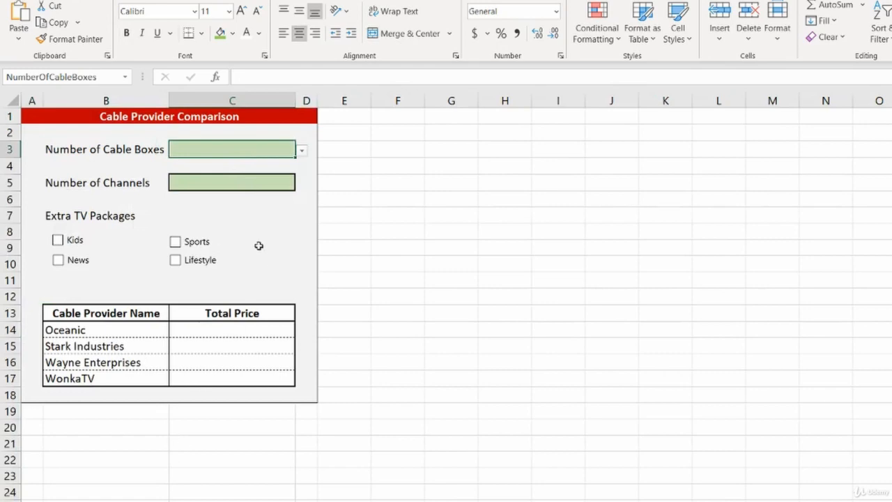
left_click(301, 152)
left_click(241, 174)
left_click(209, 501)
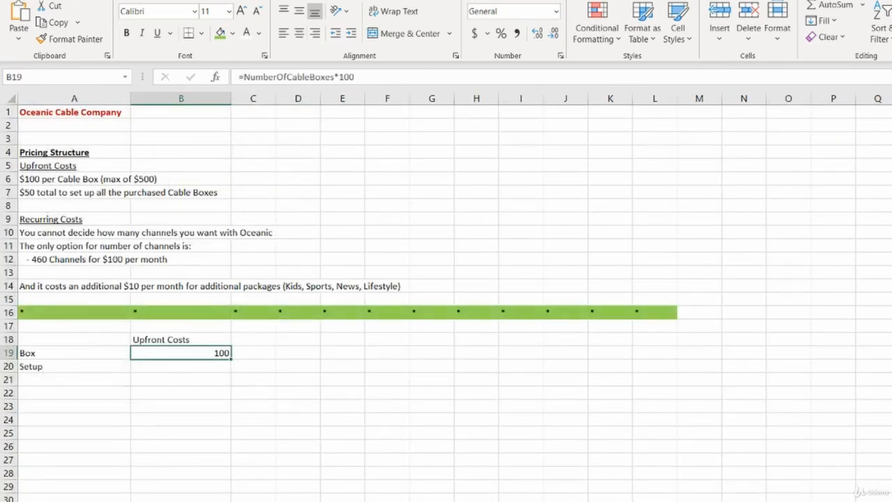
- Change the Comparison sheet's number of cable boxes to 2 and recheck Oceanic's box cost
left_click(153, 501)
left_click(301, 151)
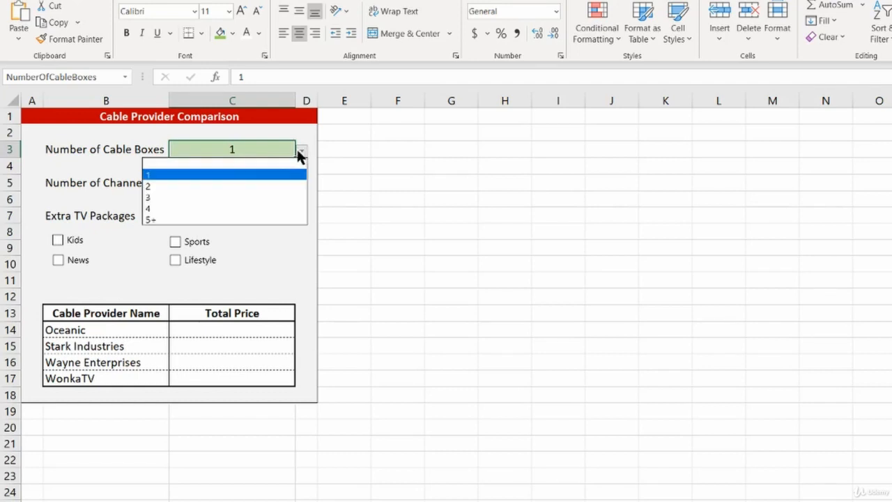
left_click(251, 187)
left_click(209, 501)
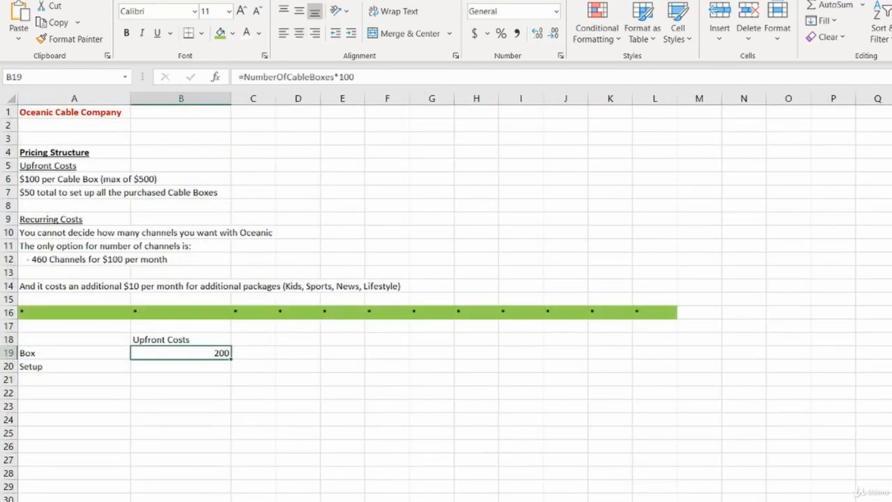
- Choose 5+ as the number of cable boxes on the Comparison sheet and test the Oceanic box cost formula
left_click(154, 501)
left_click(303, 151)
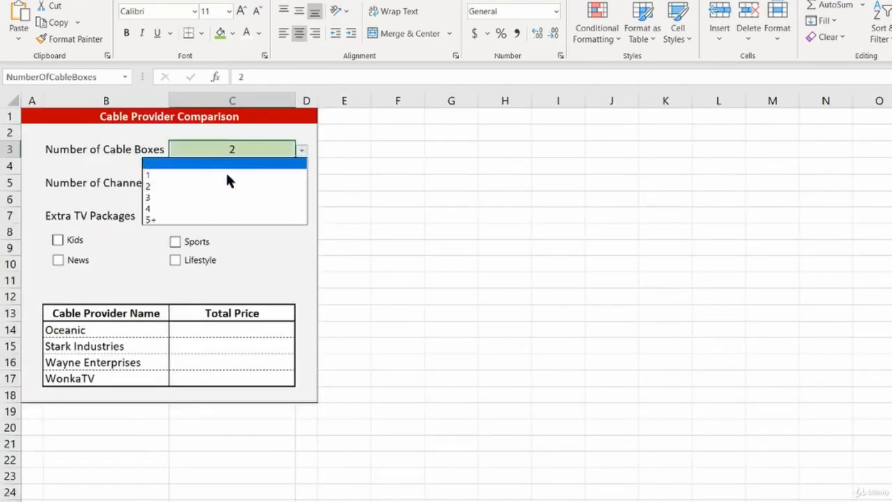
left_click(162, 220)
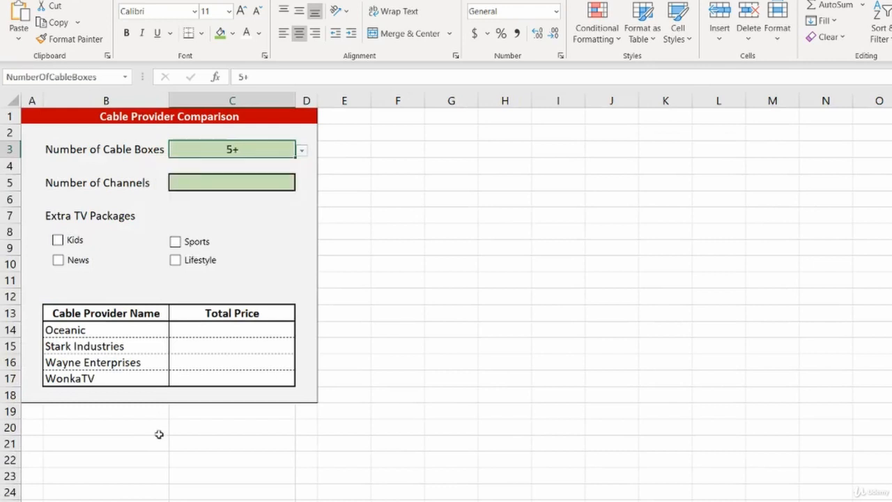
left_click(187, 501)
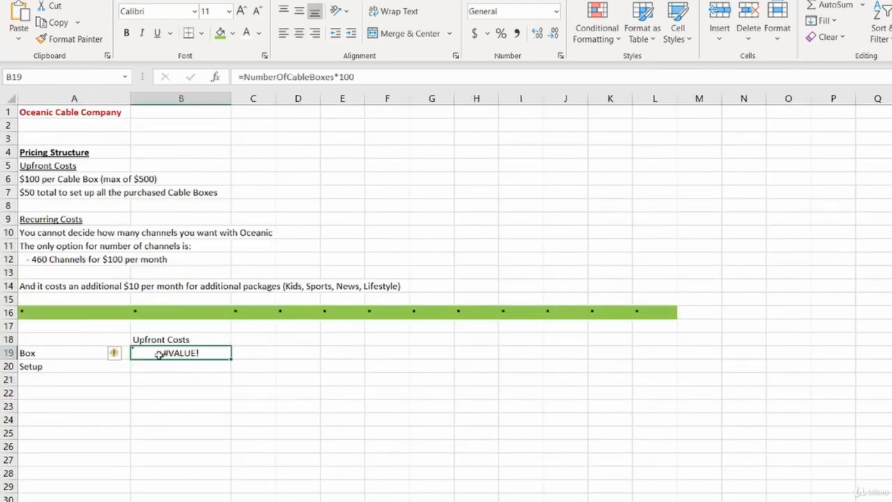
- Change the box cost formula in B19 to =IF(NumberOfCableBoxes="5+",5,NumberOfCableBoxes)*100
double_click(201, 353)
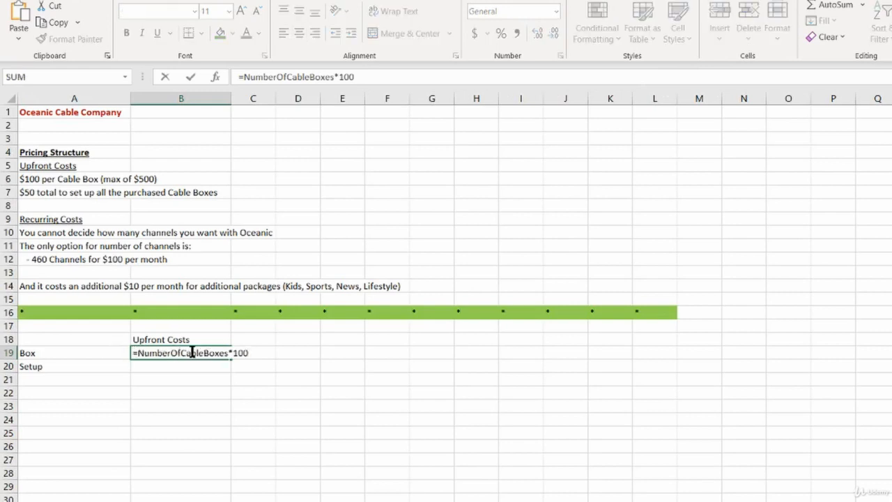
type("IF(")
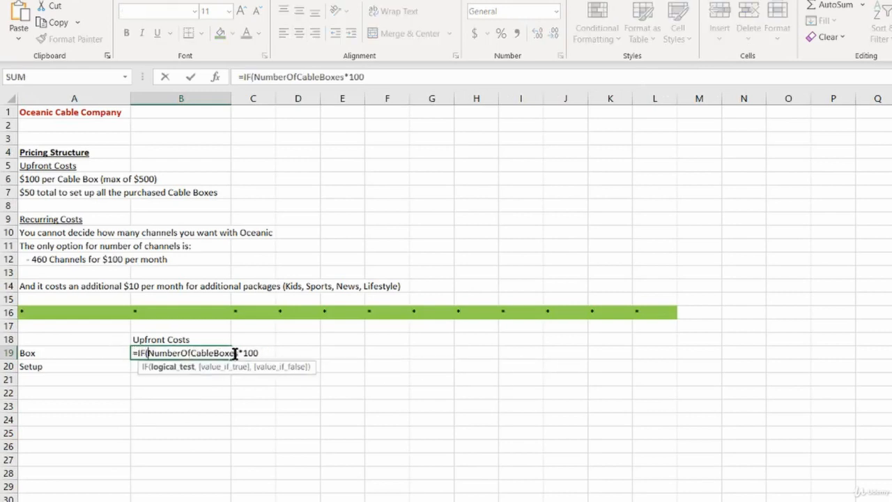
left_click(238, 353)
type("=\"5")
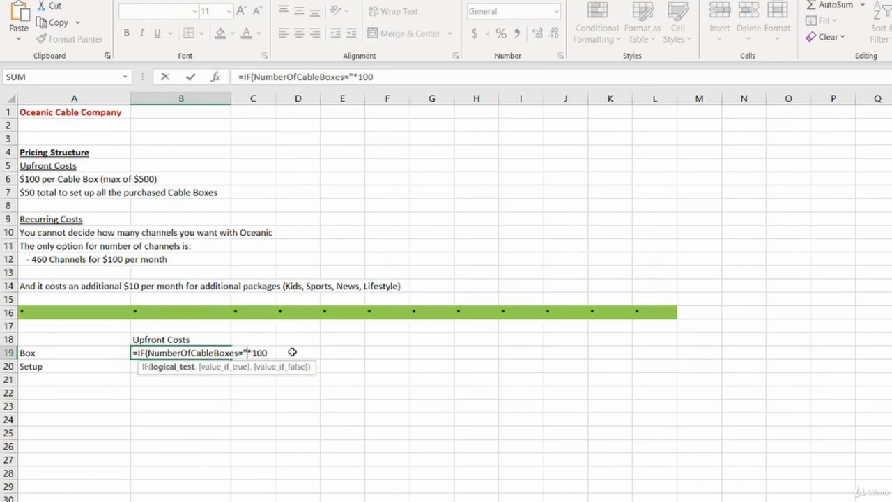
type("+\",")
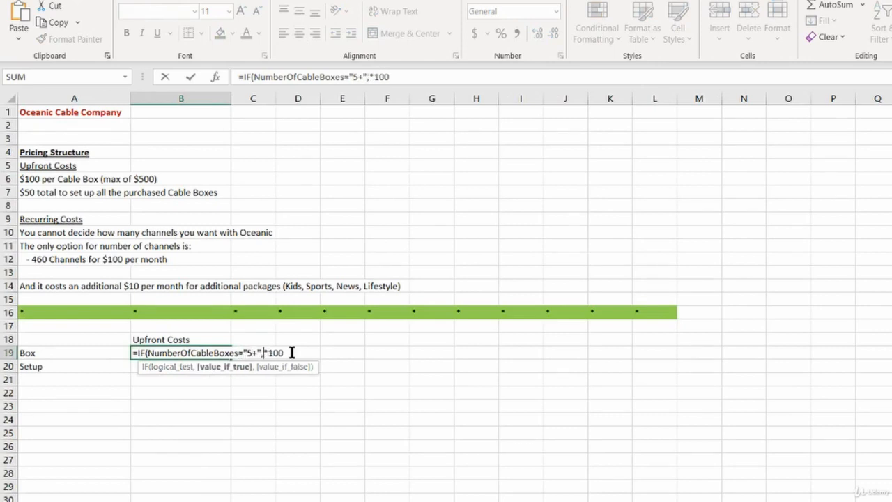
type("5,")
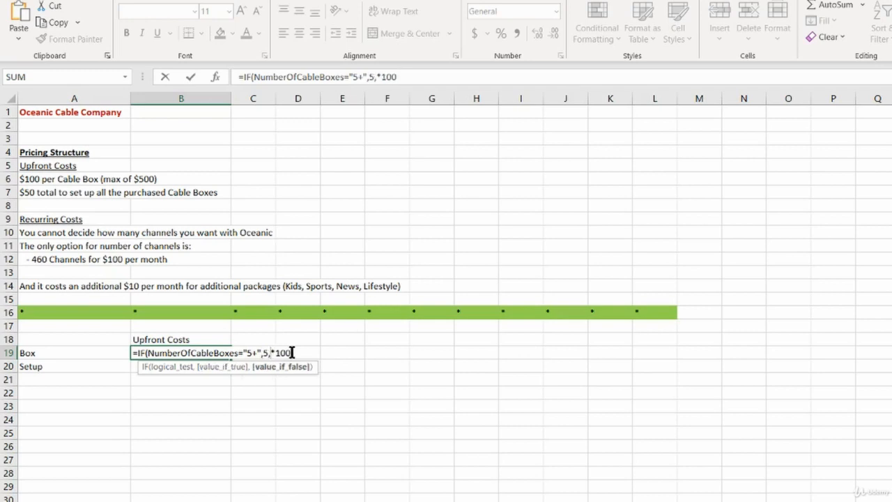
double_click(226, 353)
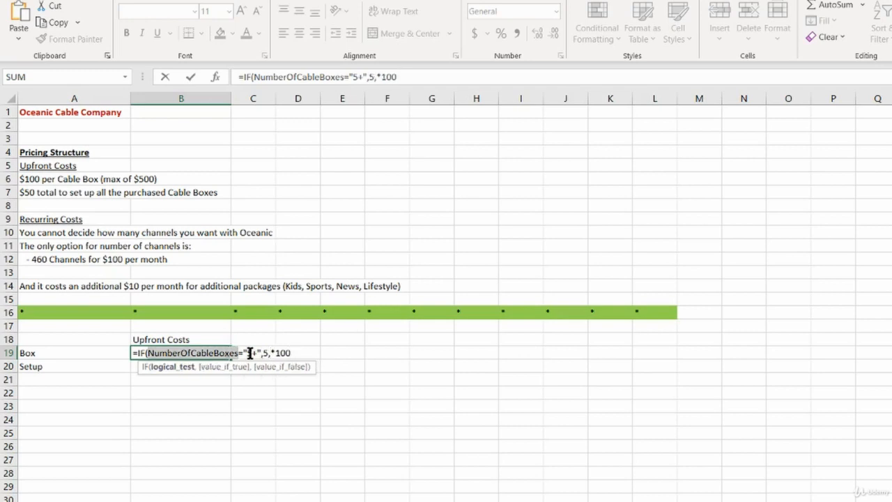
left_click(272, 354)
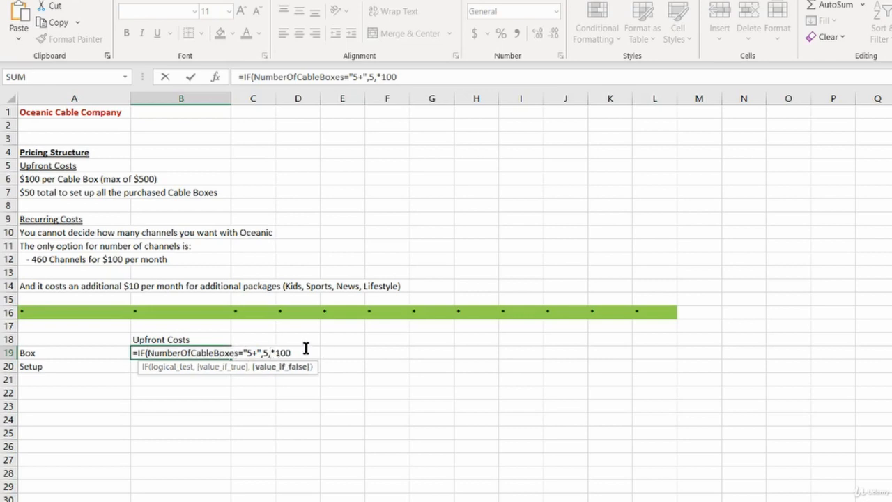
type("NumberOfCableBoxes)")
key("Return")
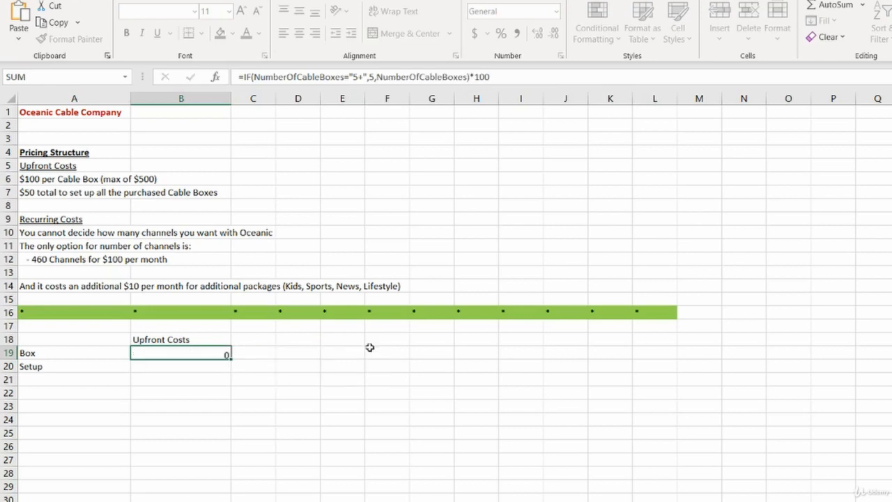
- Review the 5+ condition in B19's box cost formula without changing it
key("Up")
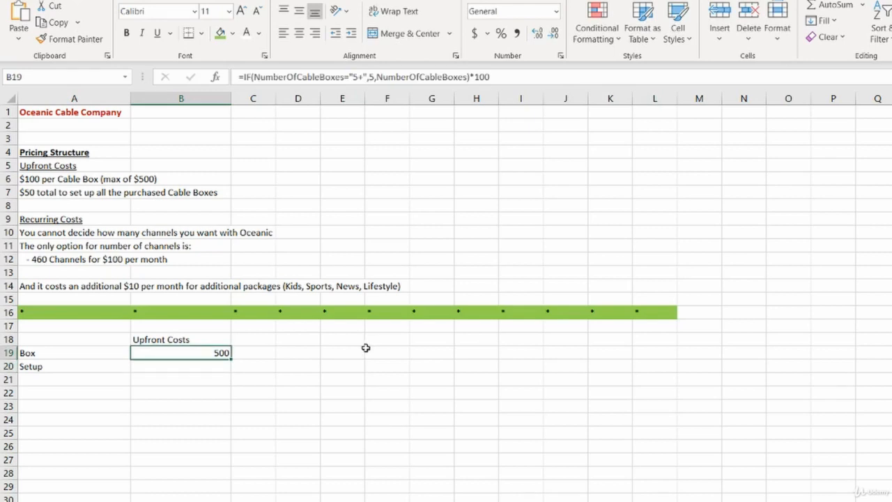
left_click_drag(349, 78, 373, 78)
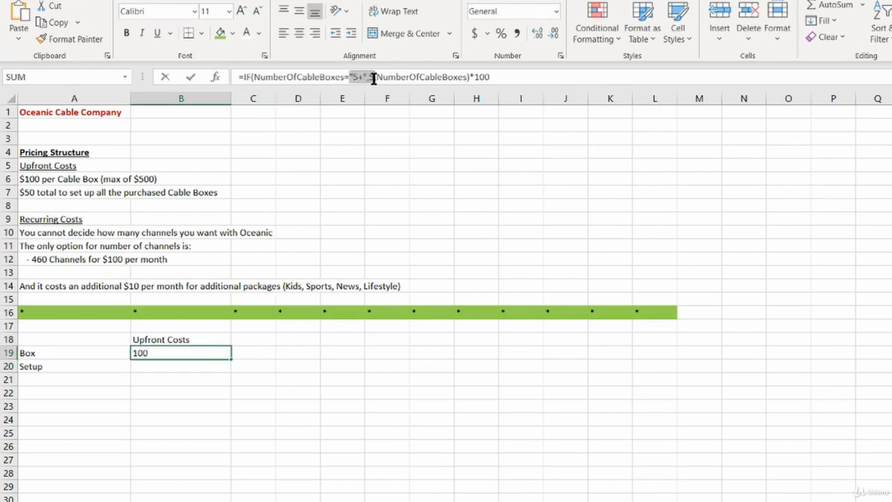
key("Escape")
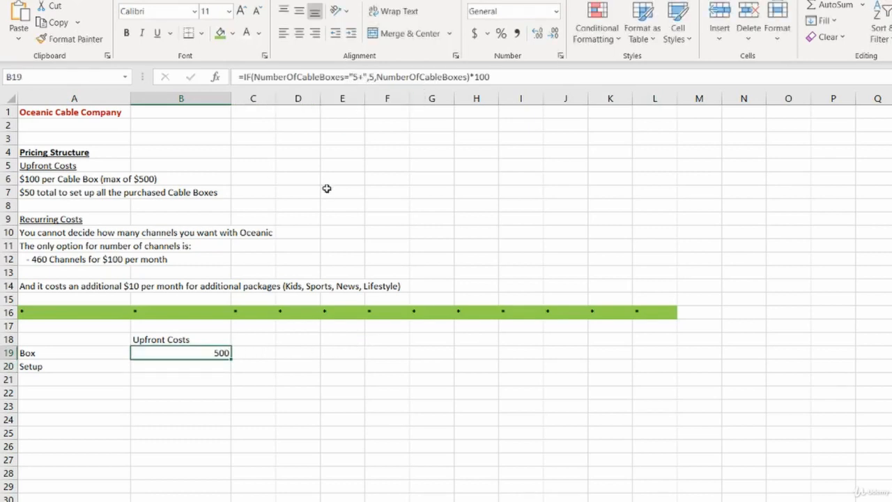
key("F2")
key("Escape")
- Test Oceanic's box cost with another number of cable boxes and clear that selection on the Comparison sheet
key("ctrl+Page_Up")
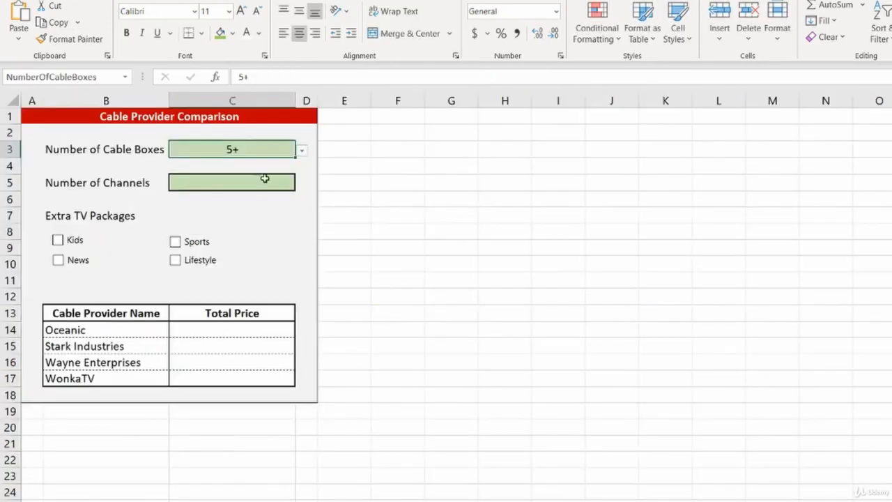
left_click(304, 147)
left_click(185, 198)
key("ctrl+Page_Down")
key("ctrl+Page_Up")
left_click(303, 149)
left_click(232, 162)
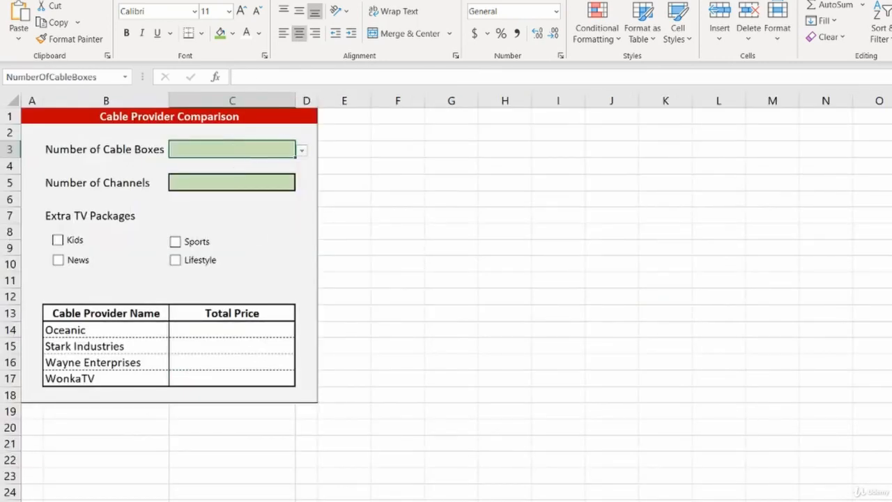
- Set the number of cable boxes to 3 on the Comparison sheet and check Oceanic's box cost
left_click(302, 150)
left_click(239, 197)
key("ctrl+Page_Down")
left_click(197, 390)
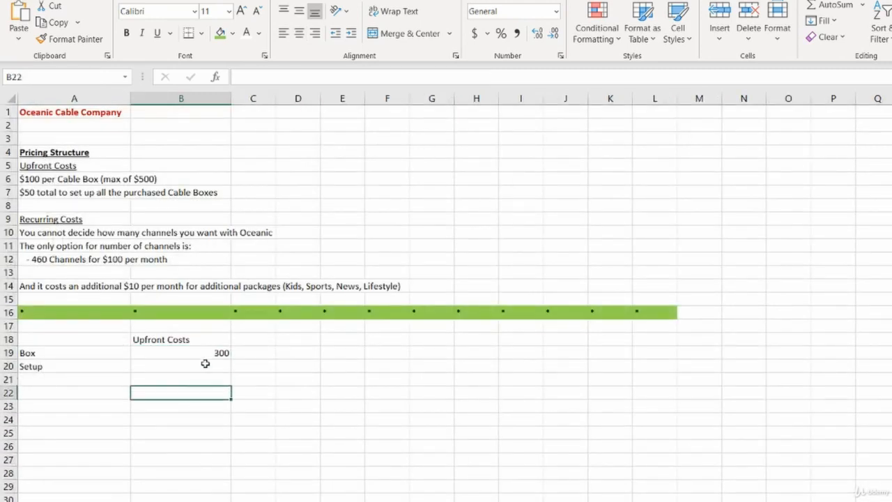
- Enter 50 as the setup cost in B20
left_click(203, 366)
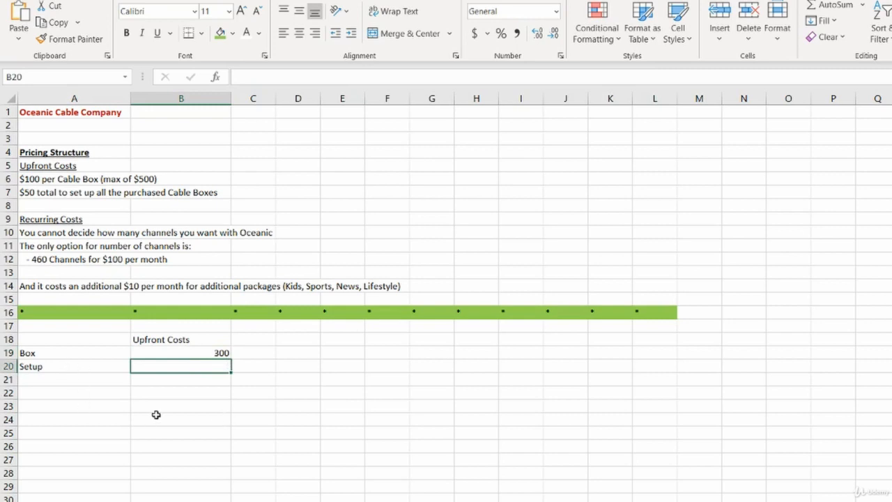
type("50")
key("Return")
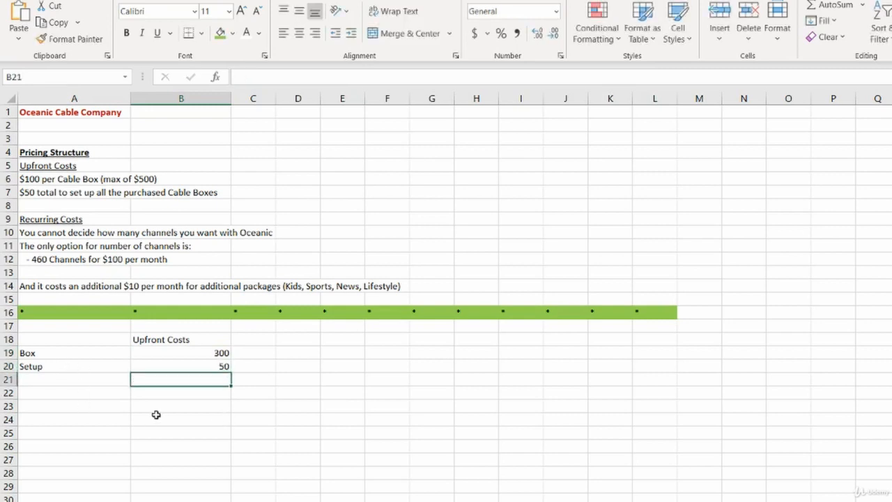
- Label the row below Setup, in A21, as Total Upfront
key("Up")
key("Up")
key("Down")
key("Left")
key("Down")
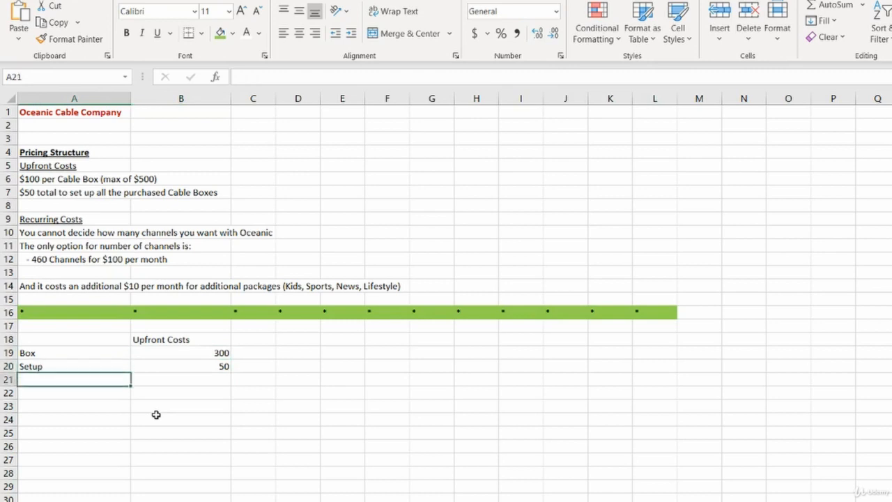
type("Tota")
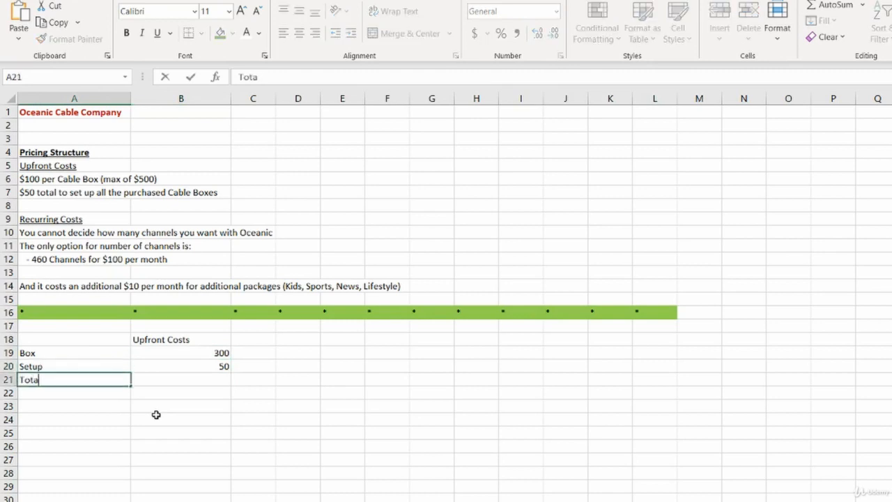
type("l Upfront")
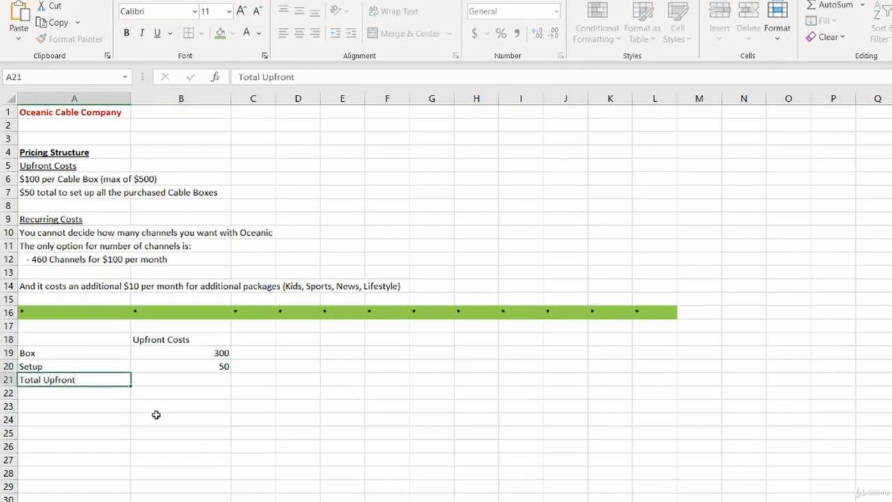
key("Tab")
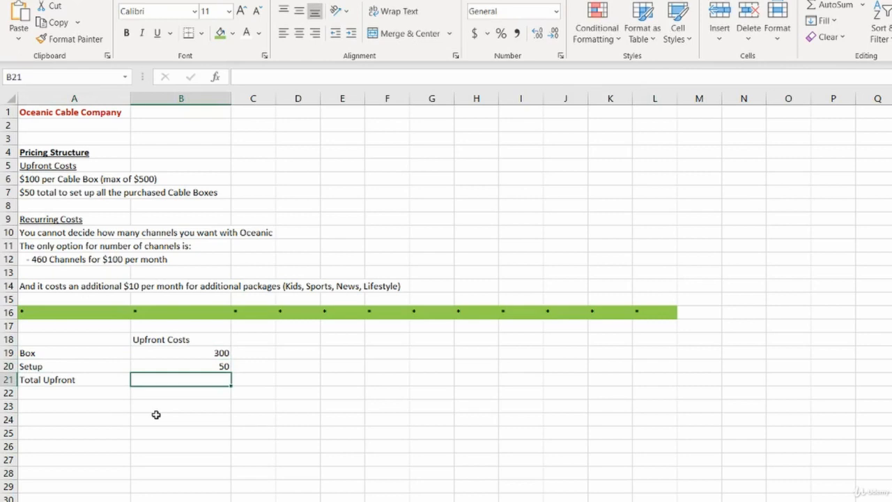
- Try totalling the upfront costs in B21 with a manually entered =SUM(B19:B20), and clear the formula
type("=sum")
key("Tab")
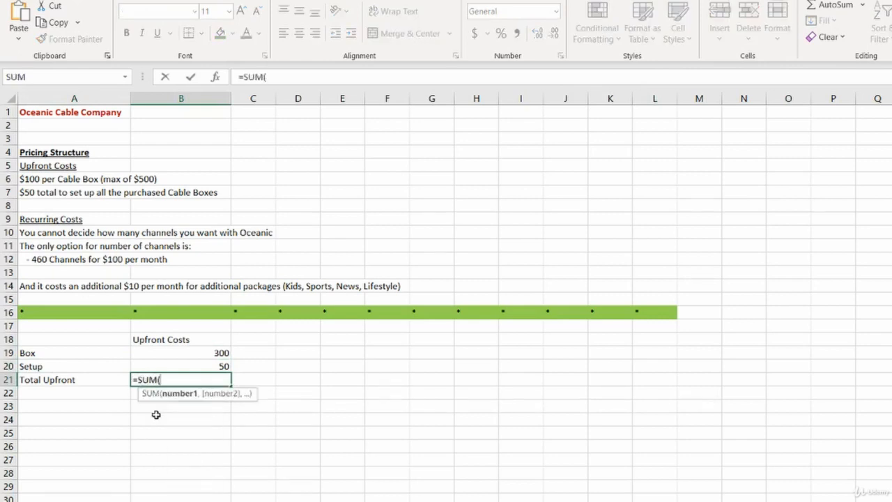
key("Up")
key("shift+Up")
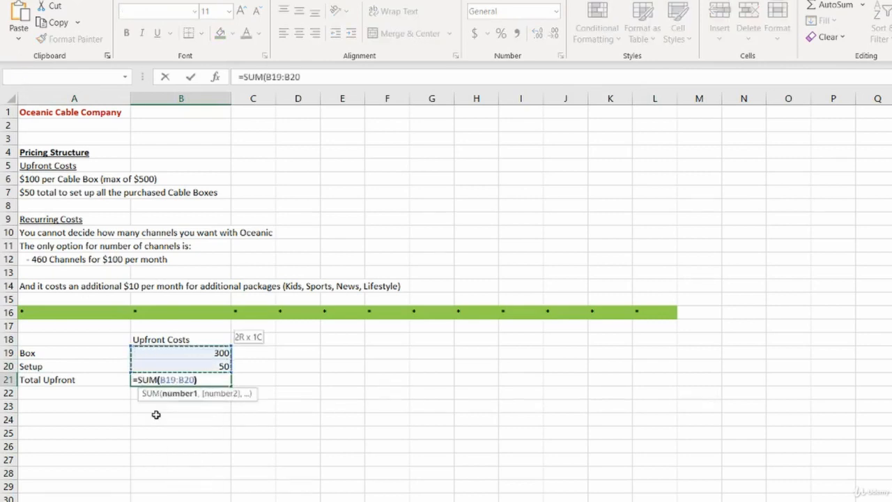
type(")")
key("Return")
key("Up")
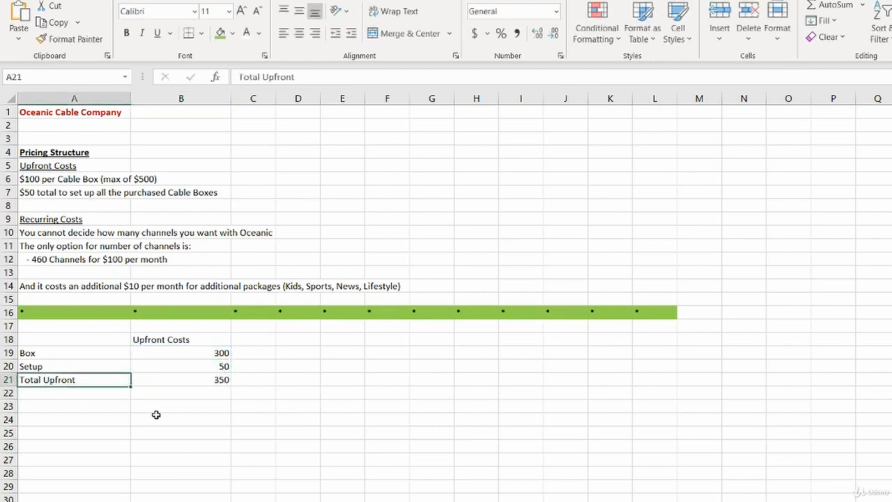
key("Right")
key("Delete")
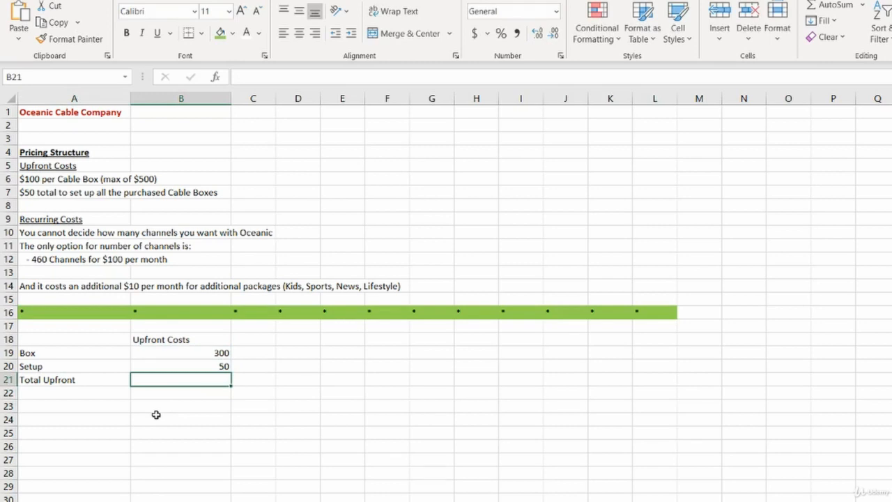
- Total the box and setup costs in B21 using AutoSum
key("Up")
key("Up")
key("Down")
key("Down")
key("alt+equal")
key("Return")
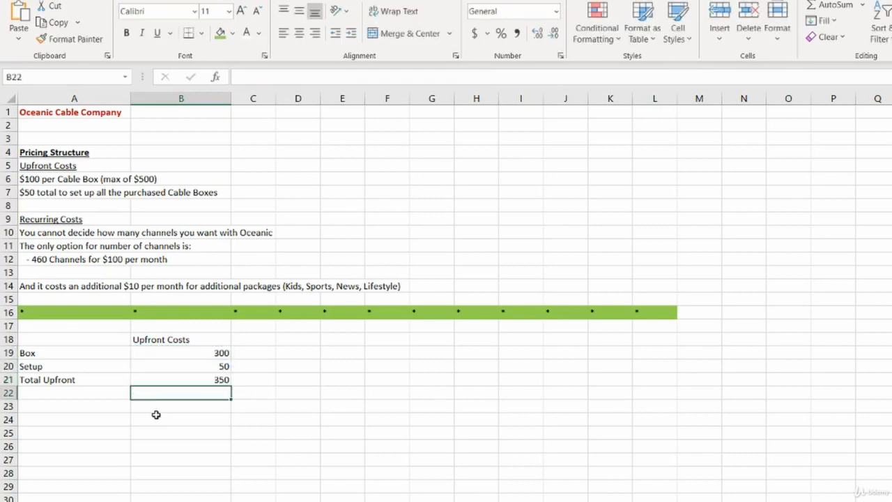
- Apply outside borders around A18:B21, and outline the Upfront Costs header cell and the Total Upfront row
key("Up")
key("Up")
key("Left")
key("Up")
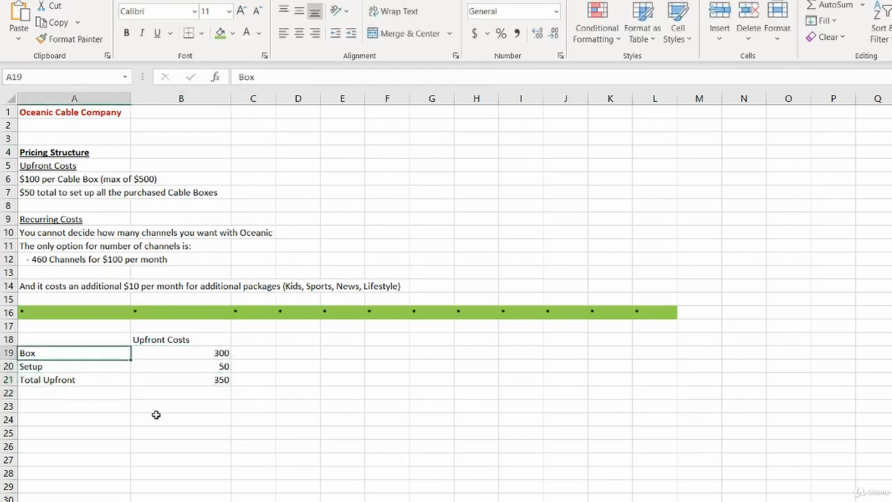
key("Up")
key("shift+Down")
key("shift+Right")
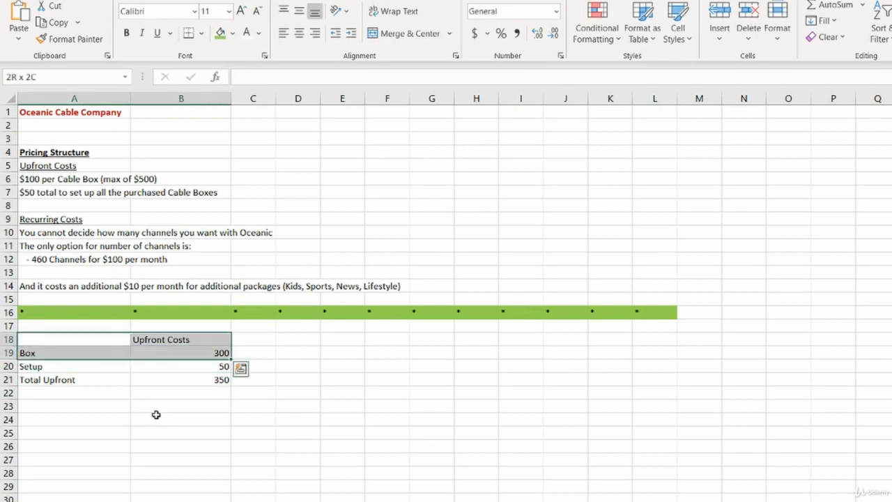
key("shift+Down")
key("shift+Down")
left_click(201, 33)
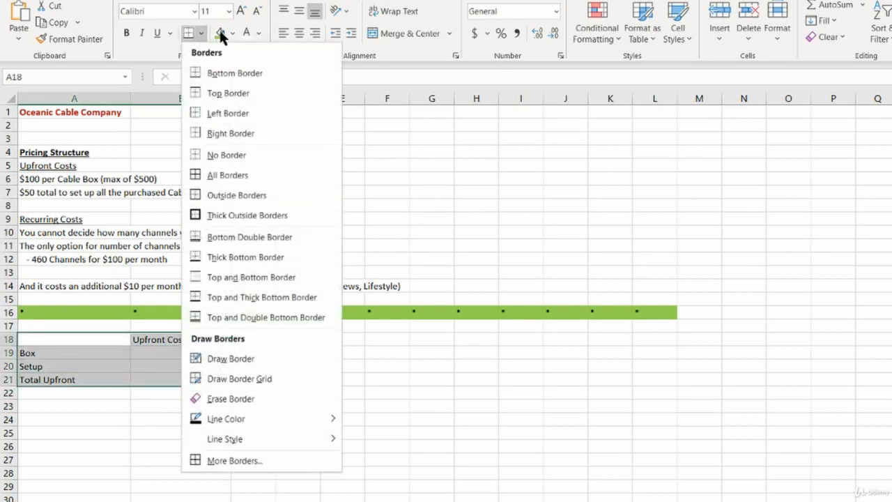
left_click(257, 197)
left_click(176, 339)
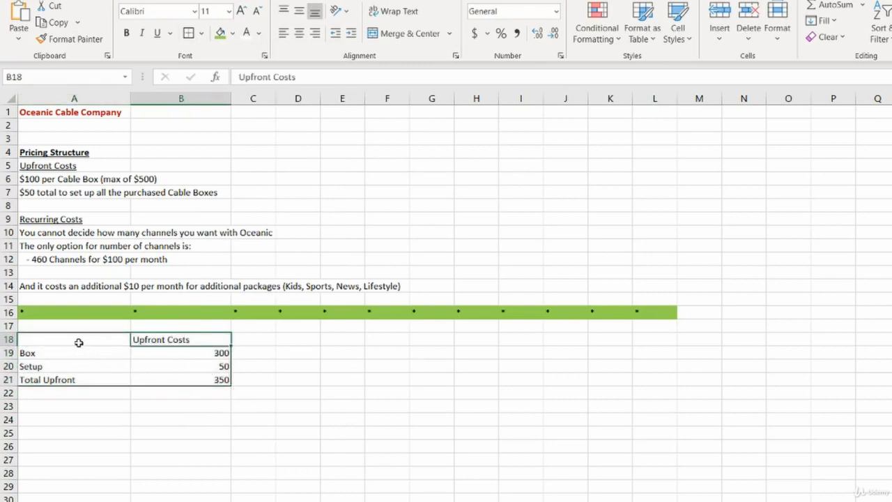
left_click_drag(79, 340, 167, 351)
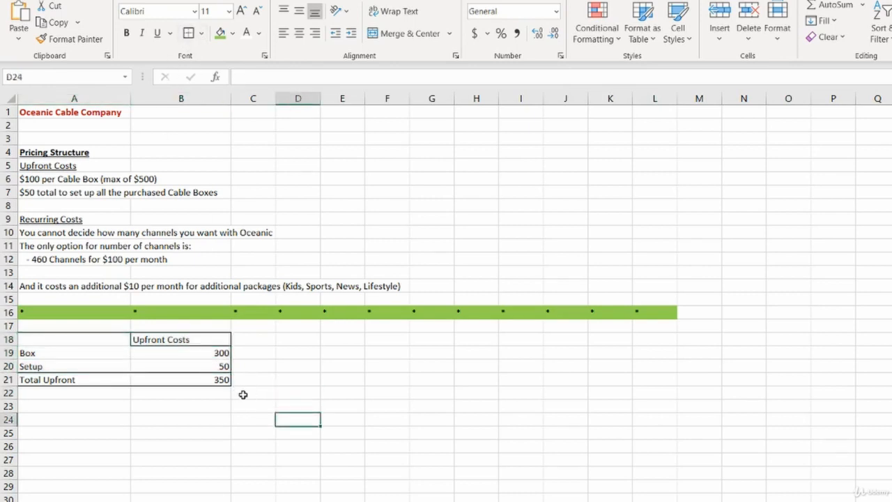
- Copy the upfront costs table A18:B21 and paste it starting at A23
left_click(91, 408)
left_click(86, 341)
left_click_drag(133, 340, 195, 379)
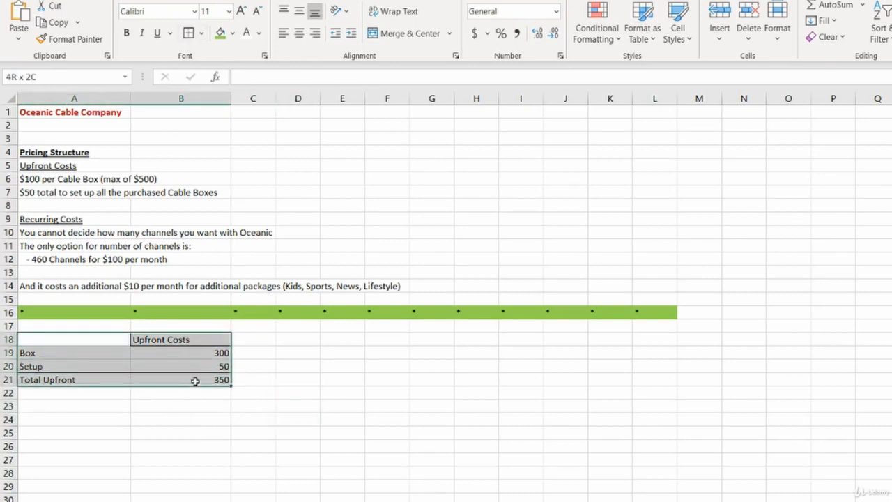
key("ctrl+c")
left_click(72, 408)
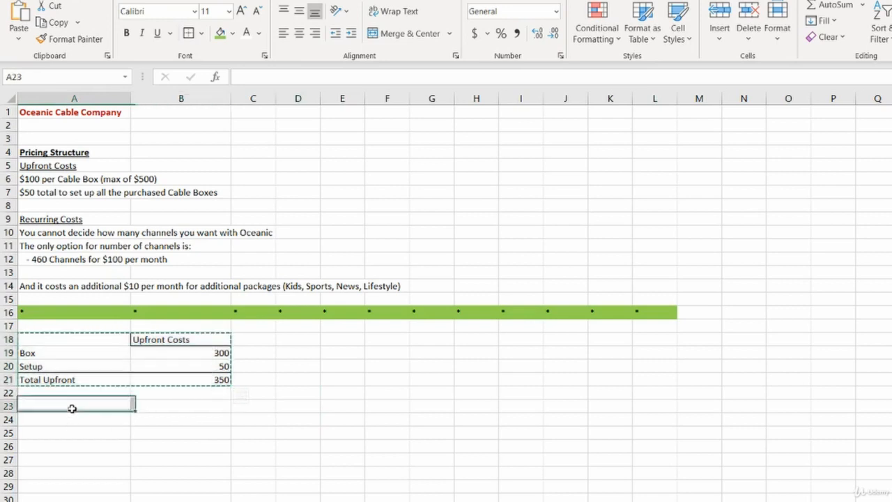
key("ctrl+v")
key("Escape")
- Change the copied table's header in B23 to Recurring Costs
left_click(175, 419)
left_click(179, 408)
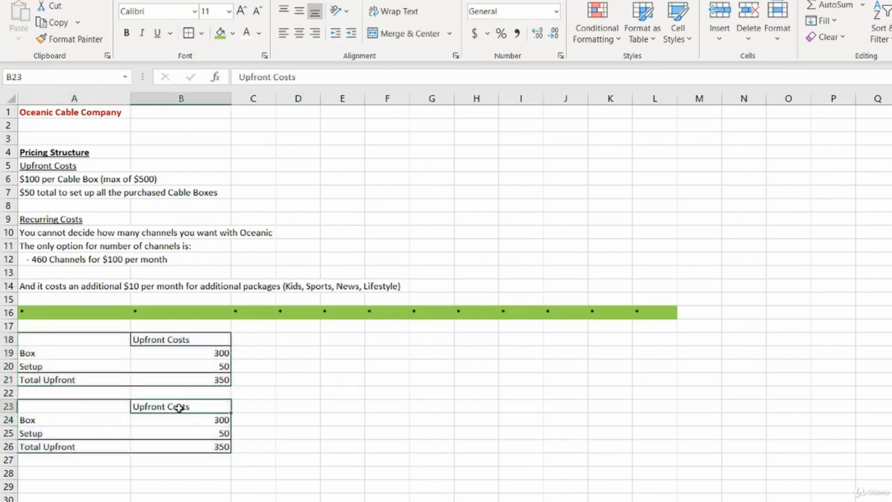
type("Recurring Costs")
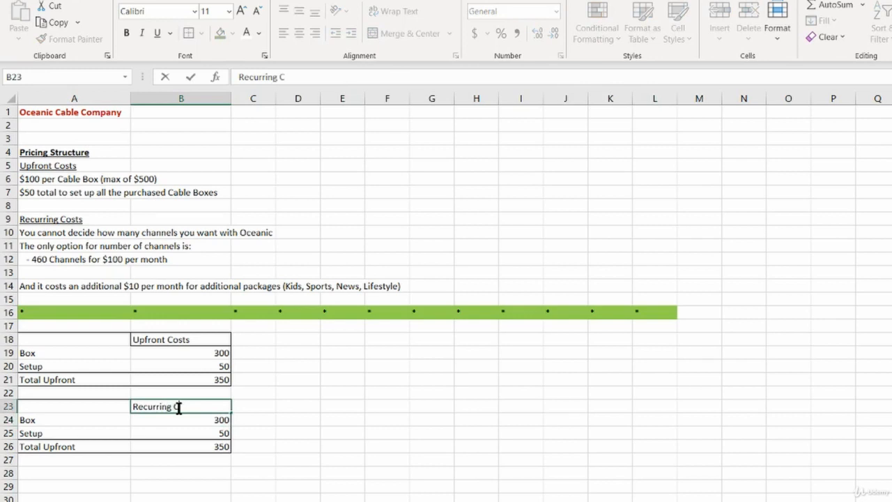
key("Return")
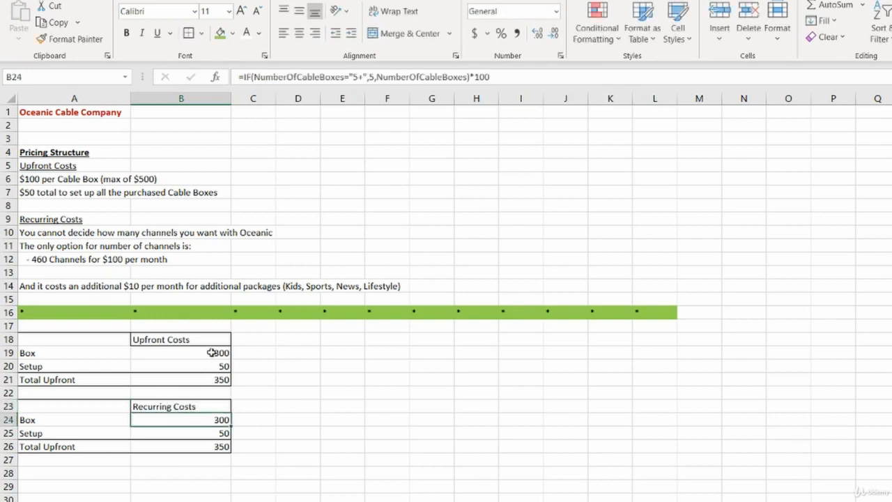
- Relabel the first item of the recurring costs table, in A24, as Channels
left_click(99, 234)
key("Up")
key("Right")
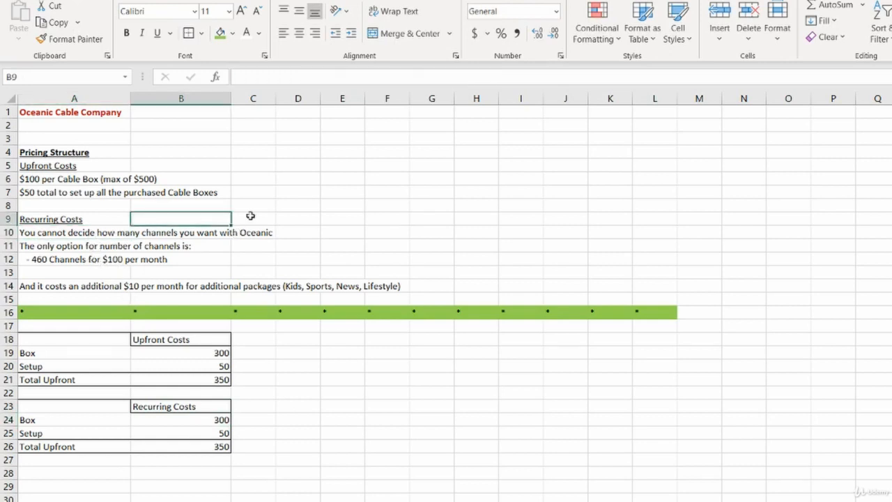
left_click(99, 261)
left_click(257, 258)
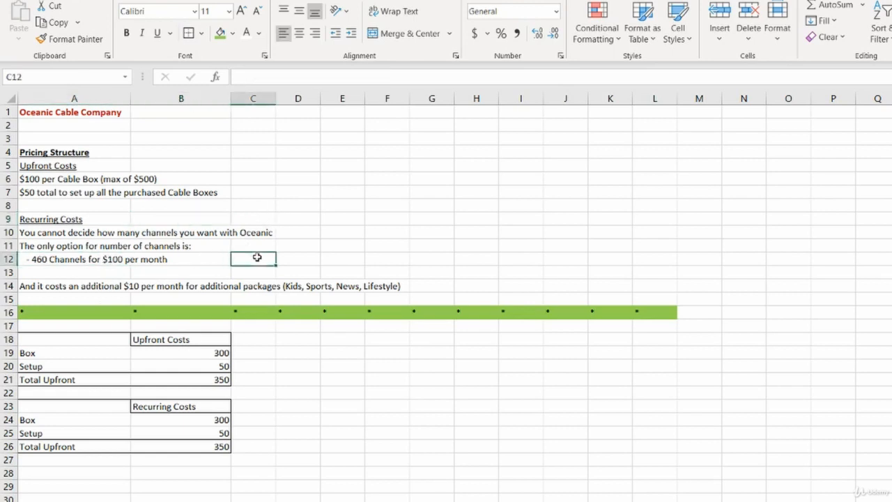
left_click(118, 421)
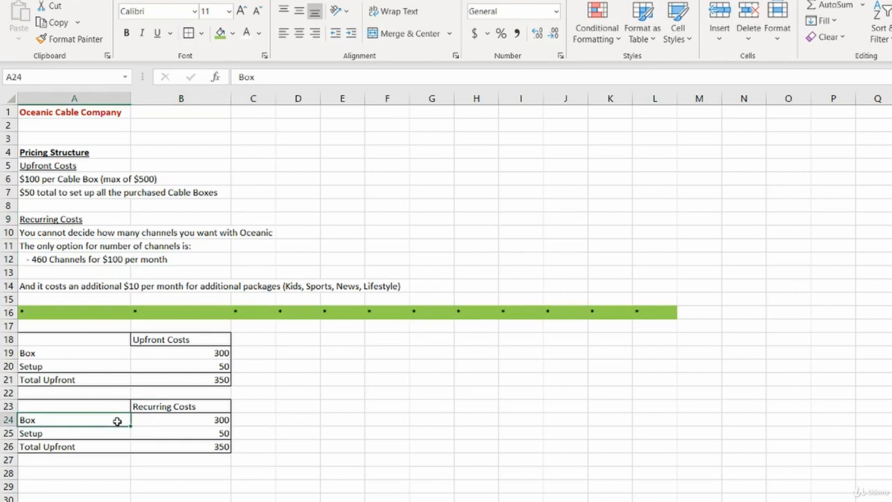
type("Channels")
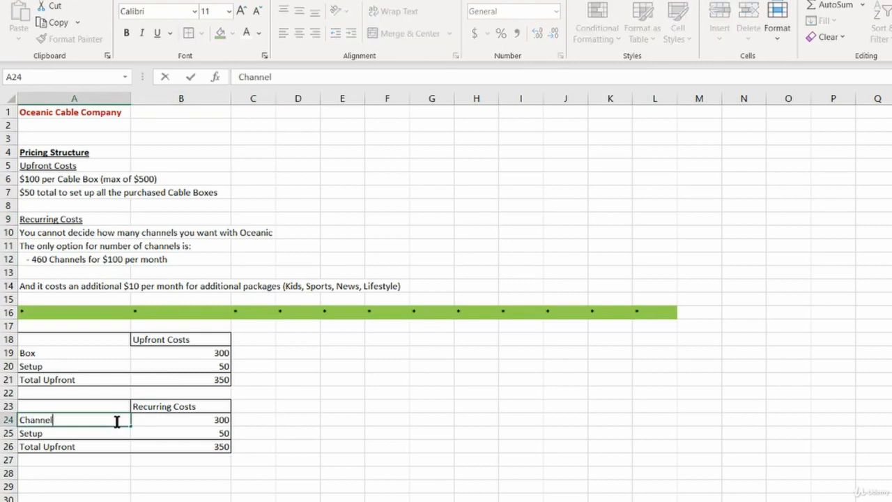
key("Tab")
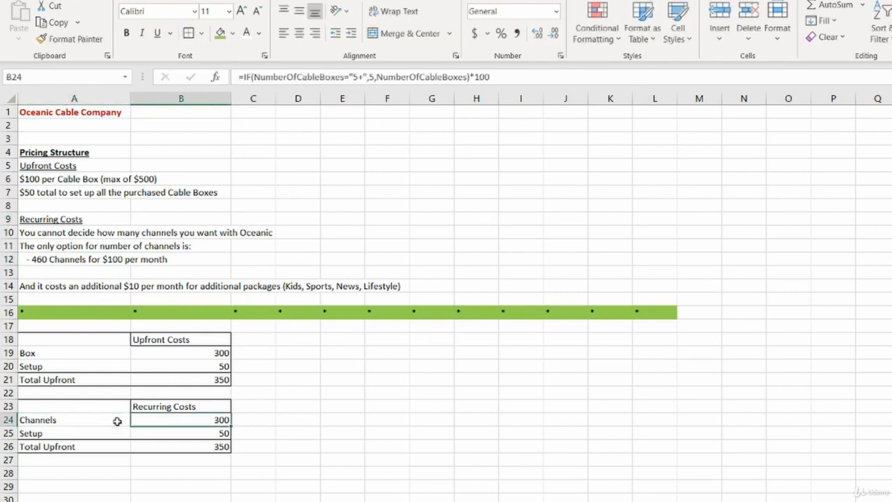
- Enter the yearly channel cost in B24 with the formula =100*12
type("100")
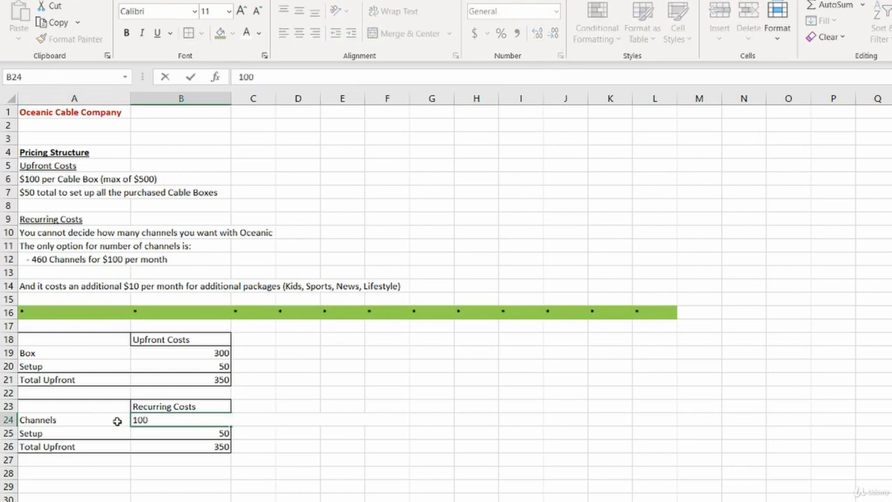
key("BackSpace")
key("BackSpace")
type("=100")
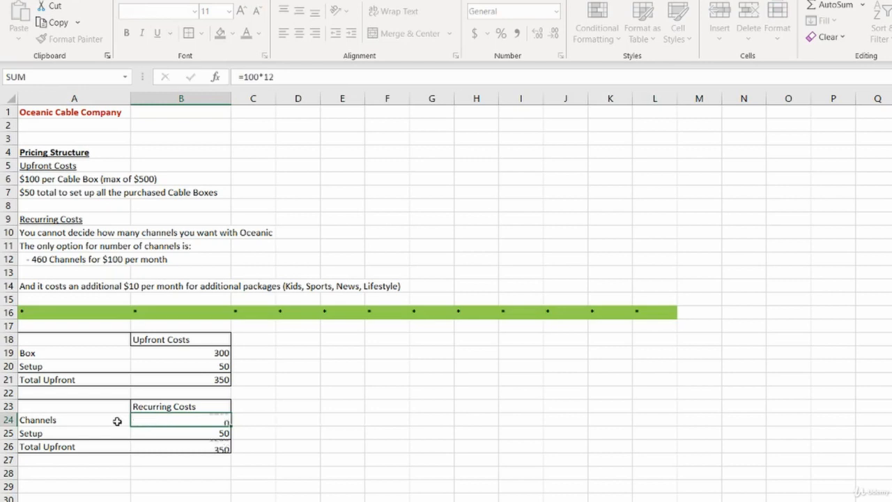
key("Return")
key("Up")
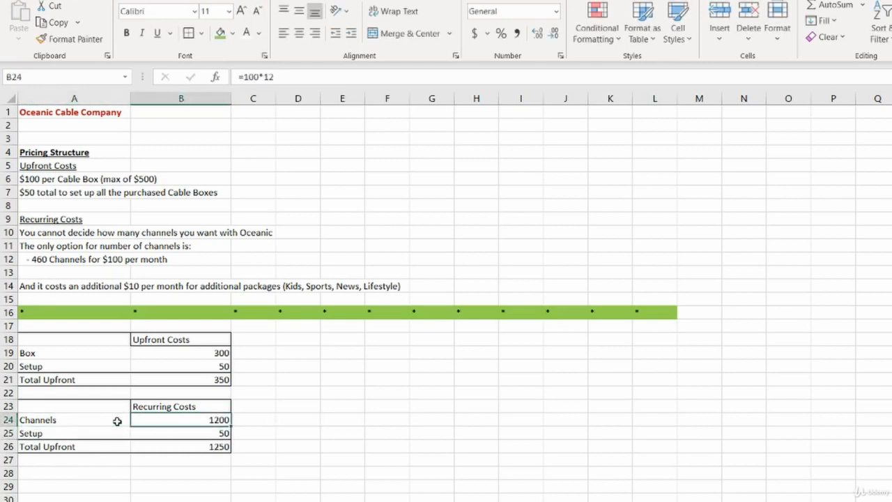
key("F2")
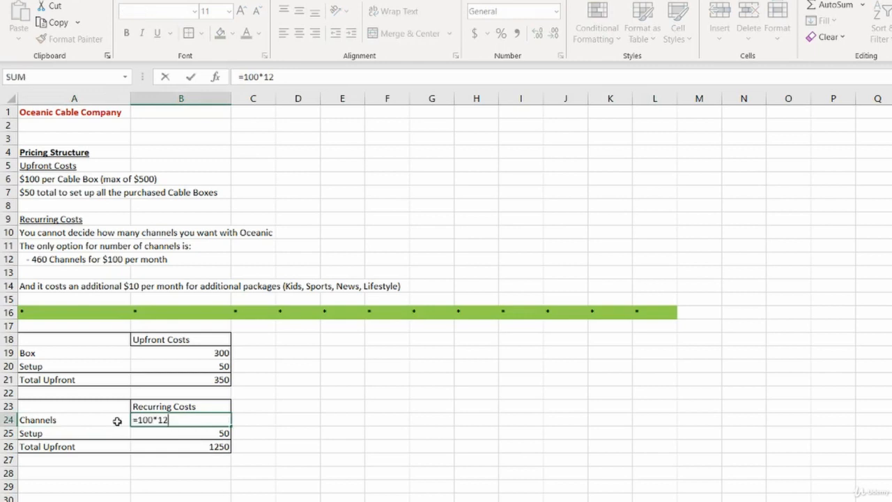
key("Escape")
left_click(117, 421)
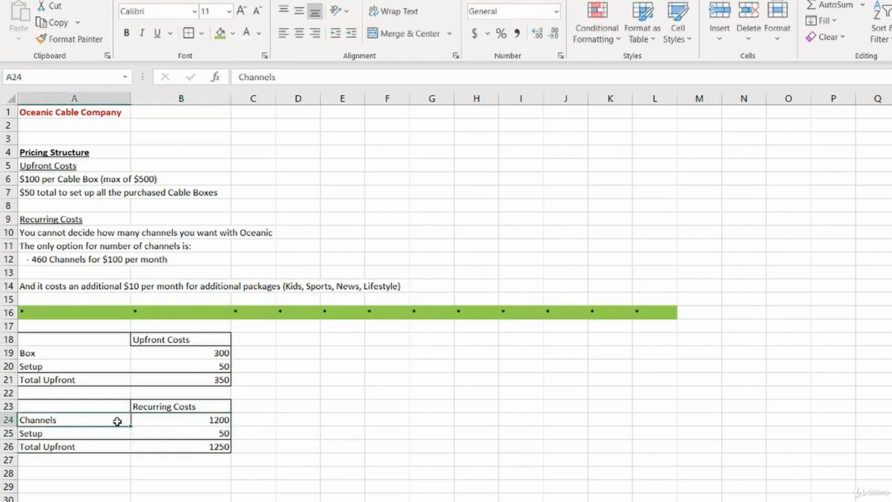
key("Right")
key("Down")
key("Left")
key("Up")
key("Right")
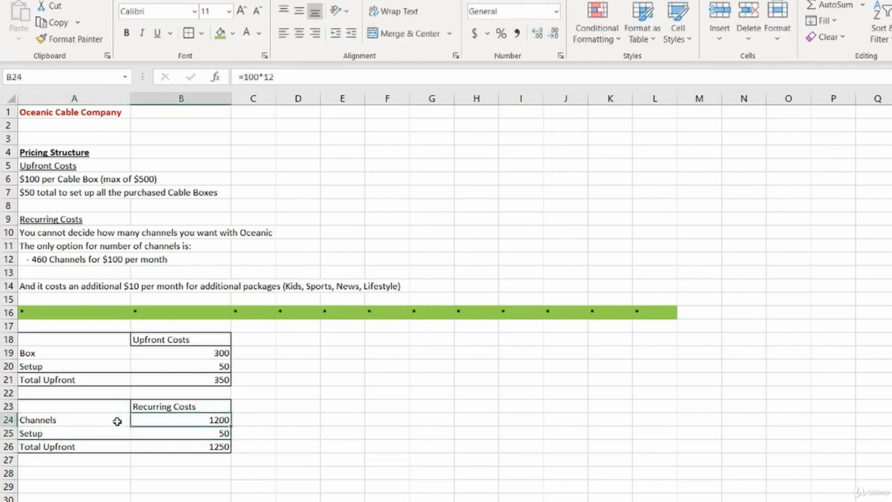
key("Down")
key("Left")
key("Up")
key("Right")
key("Down")
key("Left")
key("Right")
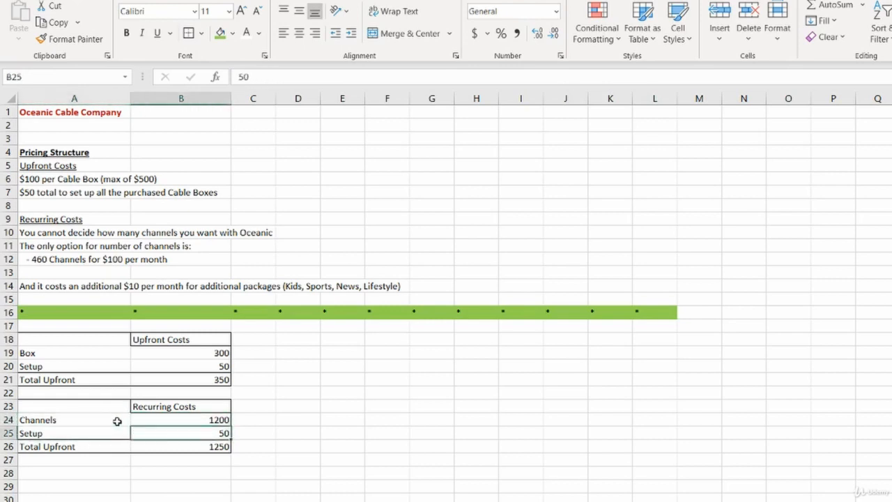
key("Up")
key("Left")
key("Right")
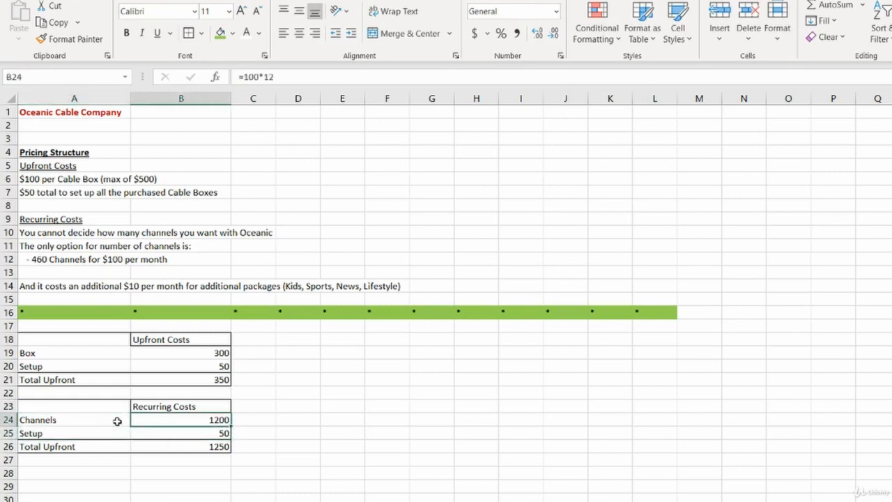
key("Down")
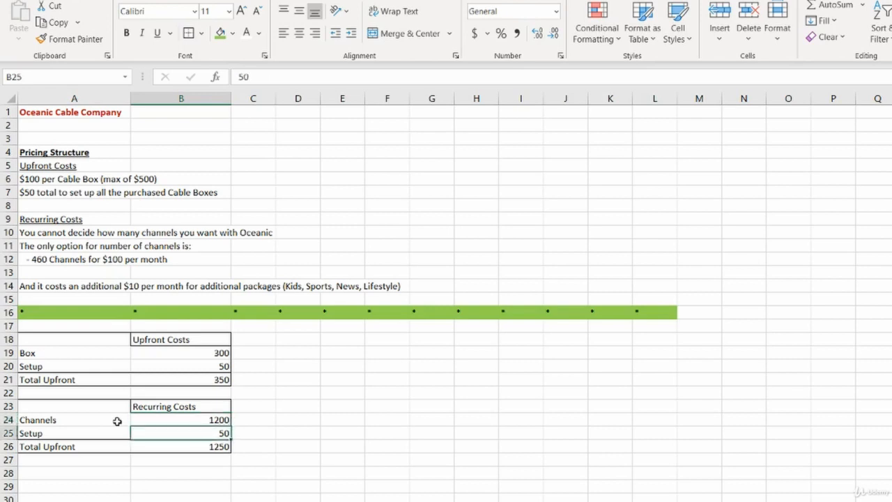
- Relabel the second item of the recurring costs table, in A25, as Packages
key("Left")
key("Right")
key("Left")
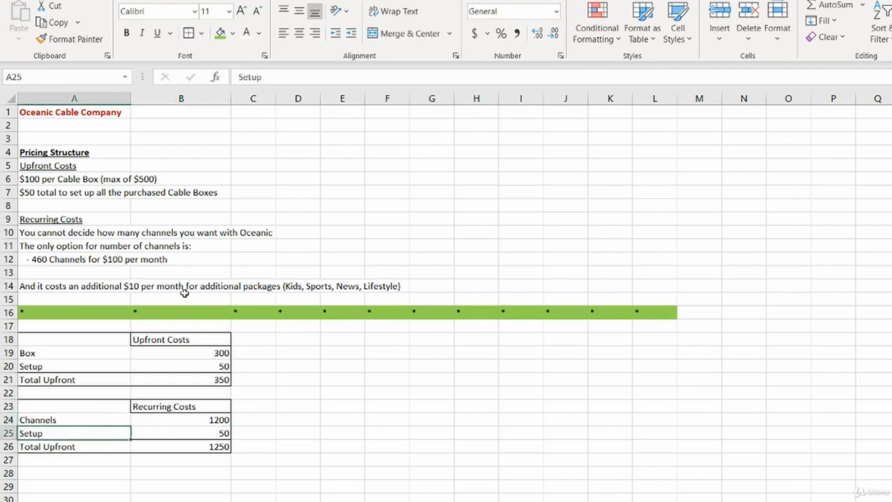
type("P")
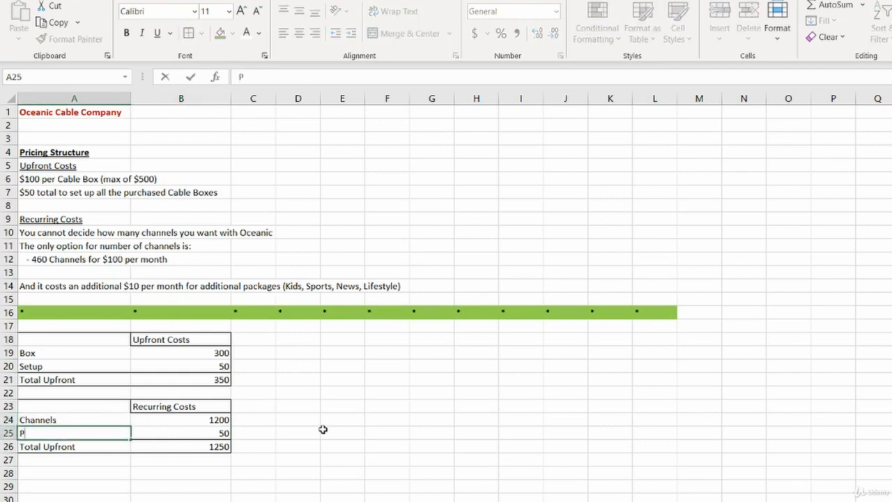
type("ackages")
key("Tab")
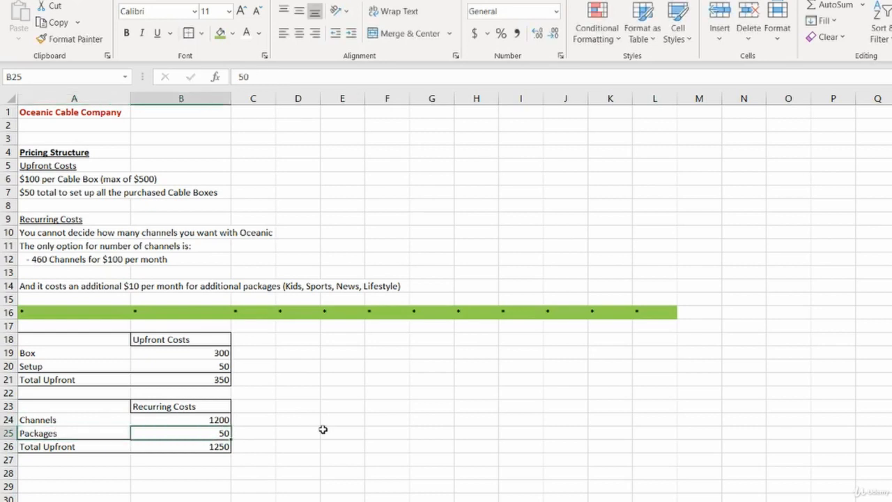
- Review the extra package flags in B10:B13 of the Details sheet and return to the Oceanic sheet
type("=")
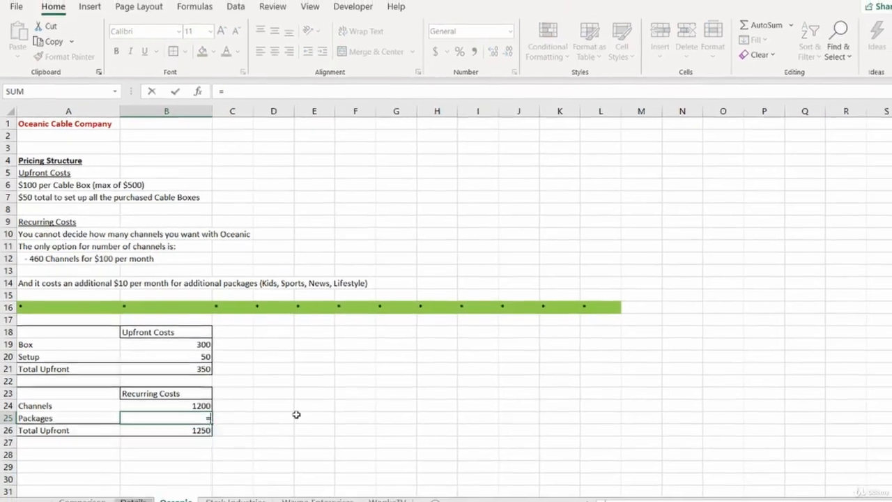
key("Escape")
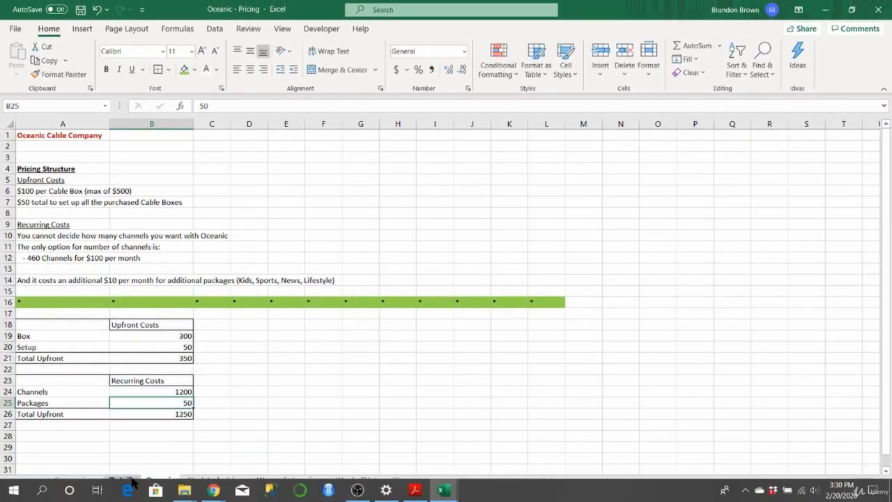
left_click(129, 480)
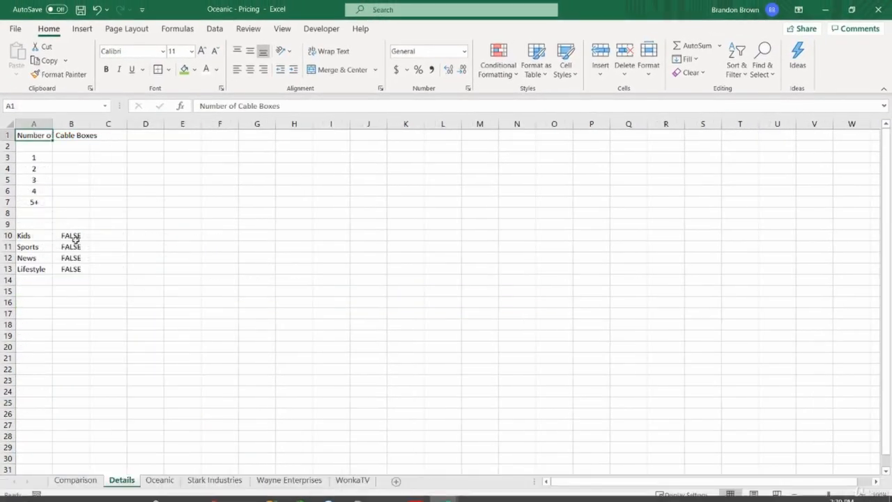
left_click_drag(75, 238, 74, 269)
left_click(73, 269)
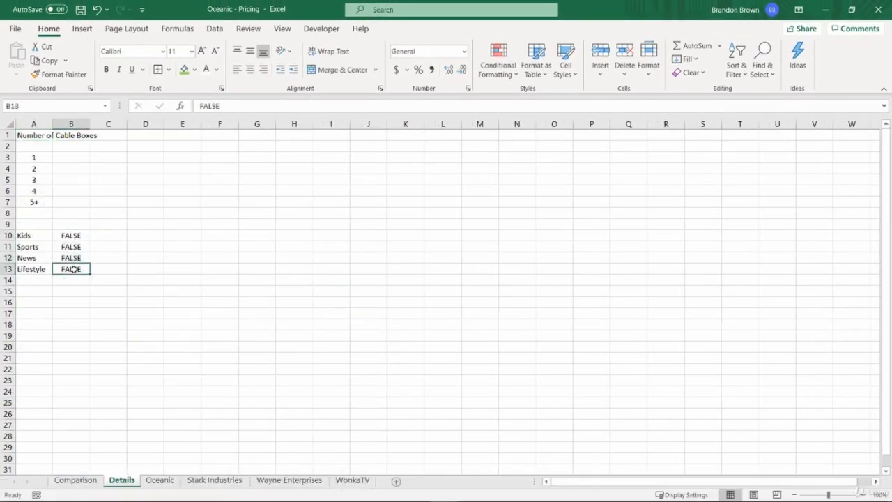
left_click(164, 481)
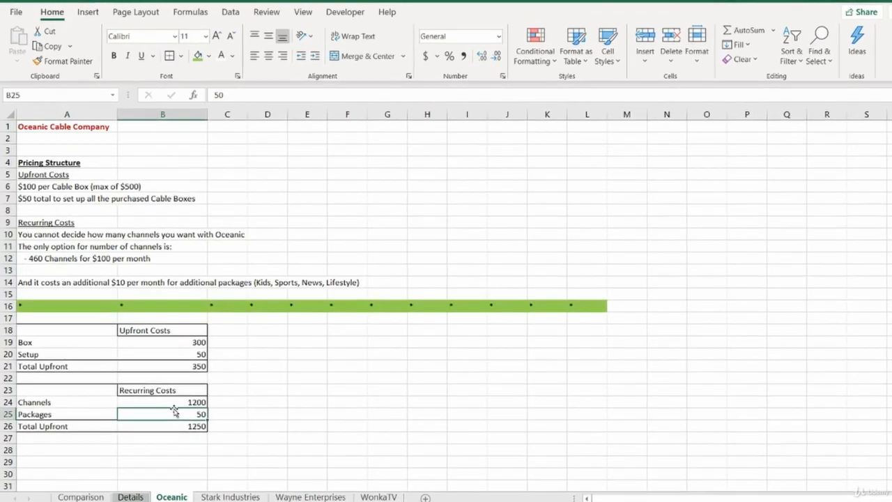
- Count the selected extra packages in B25 with the formula =COUNTIF(Details!B10:B13,"TRUE")
type("=countif")
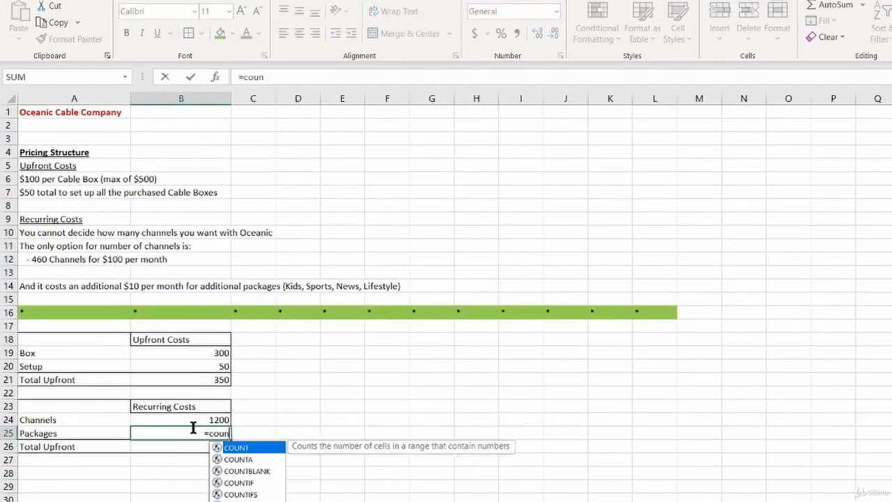
key("Tab")
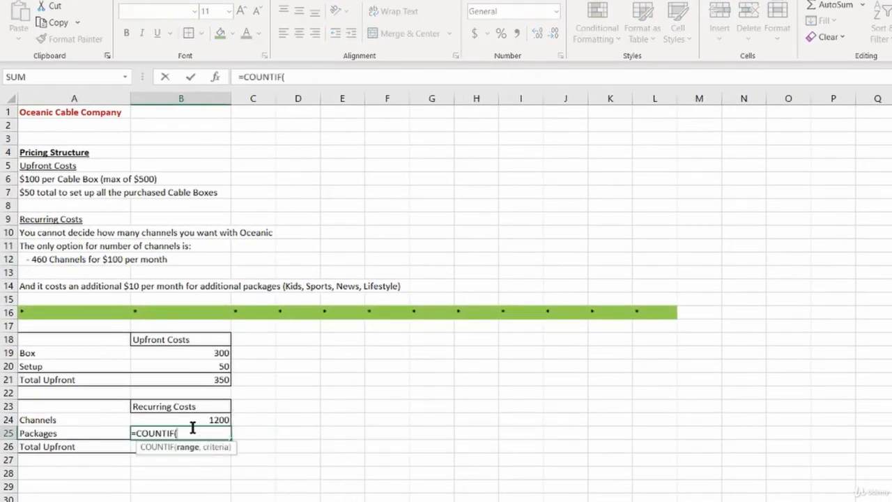
left_click(157, 499)
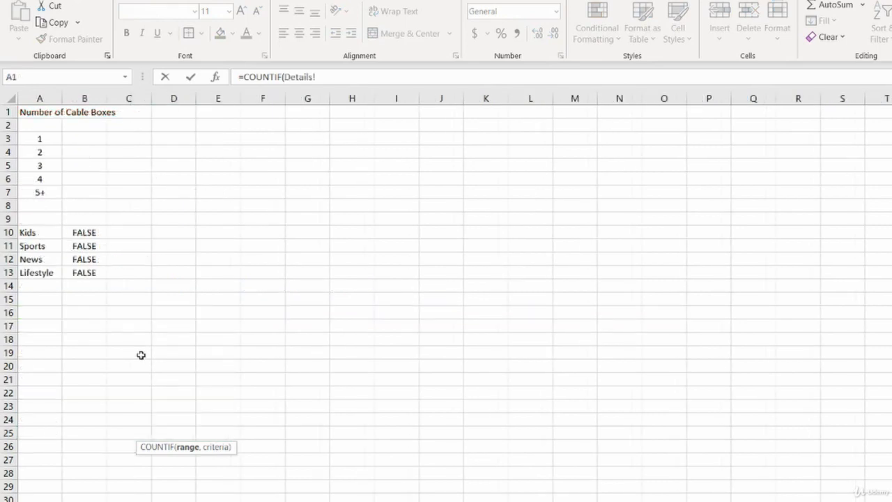
left_click_drag(92, 234, 87, 273)
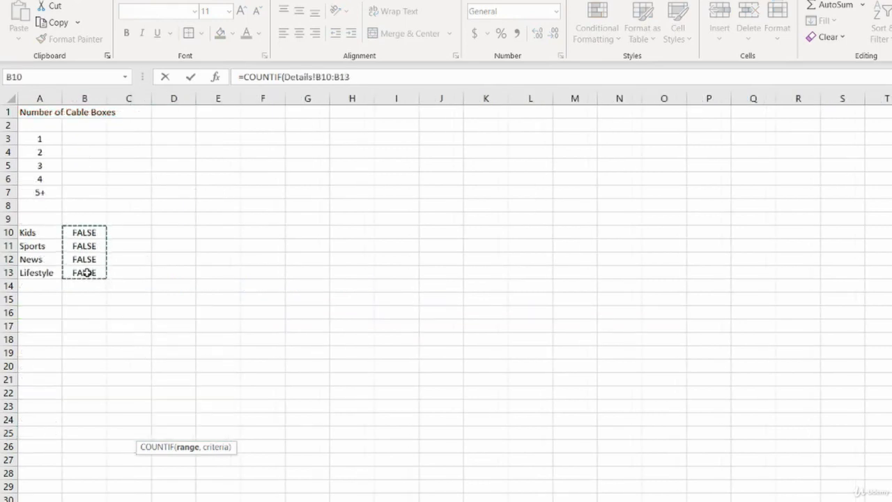
type(",")
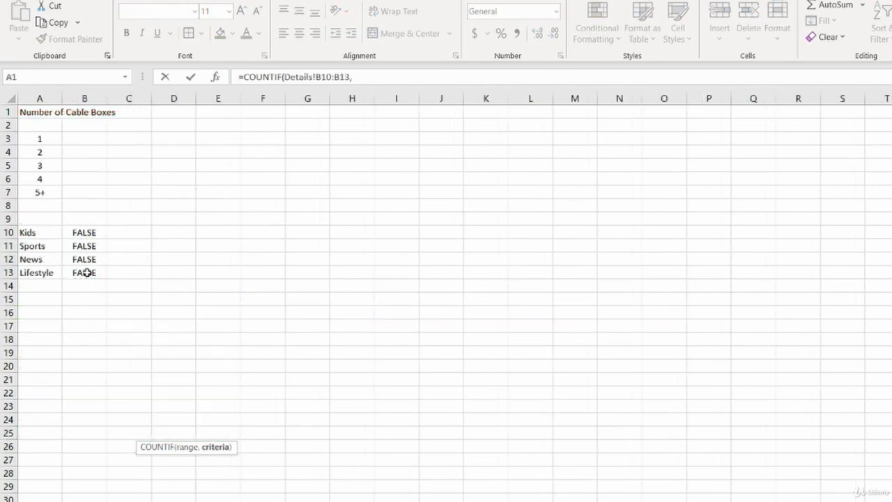
type("\"TR")
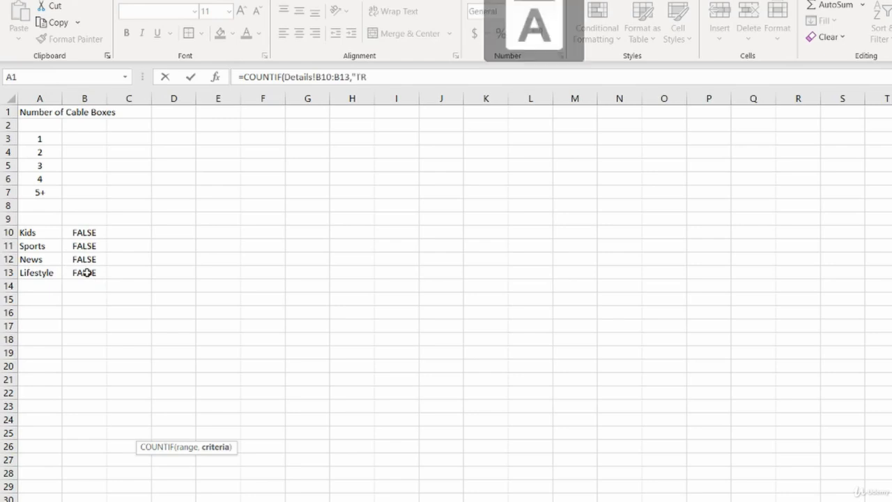
type("UE")
key("Return")
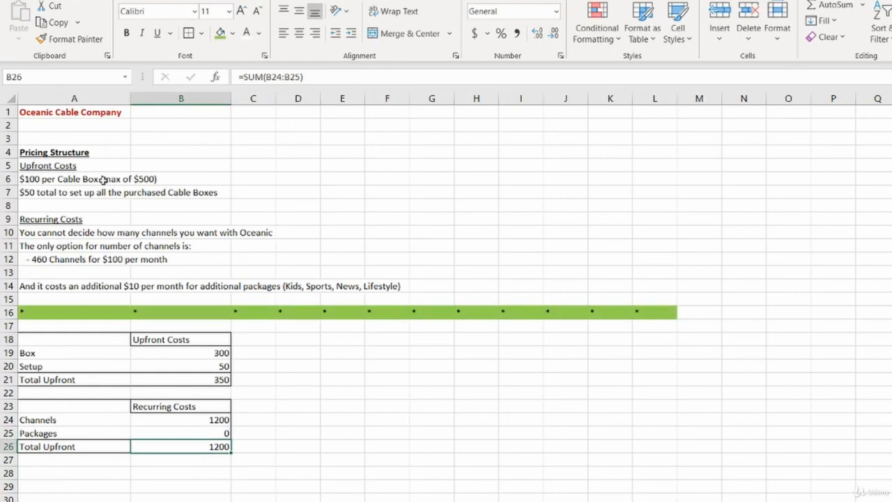
left_click(189, 432)
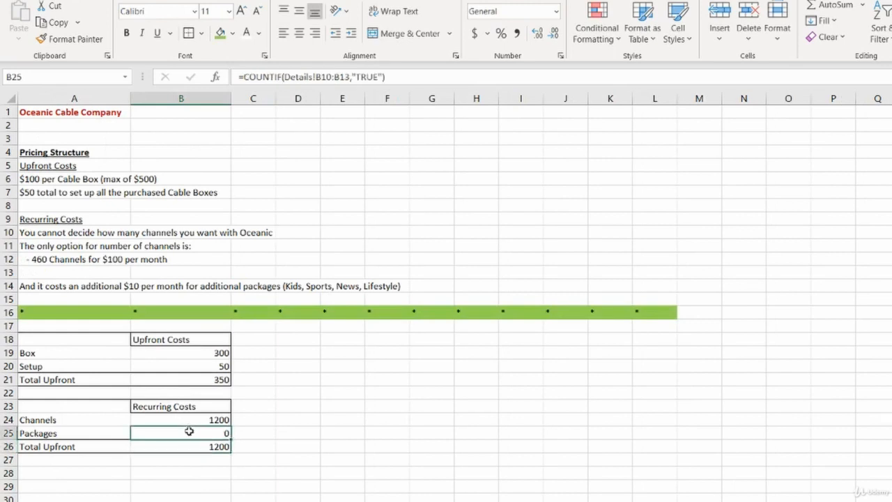
double_click(189, 431)
key("Escape")
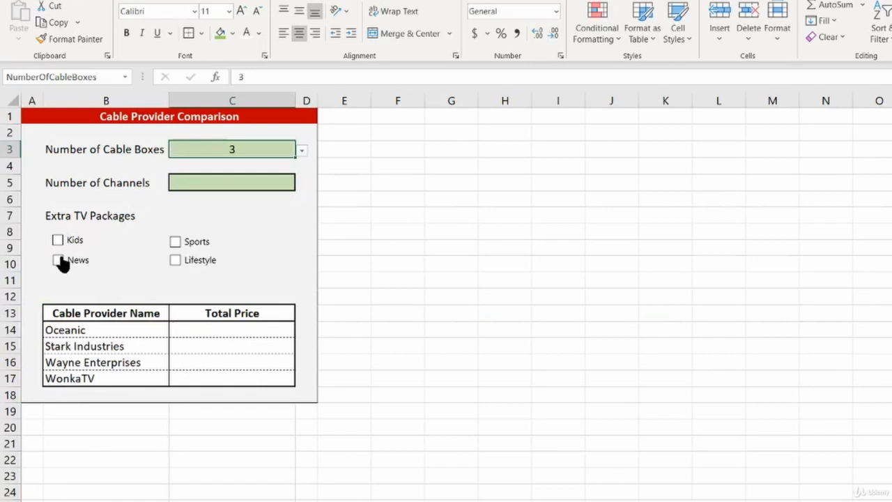
- Tick News and Sports on the Comparison sheet, check their flags on the Details sheet, and clear both packages again
left_click(58, 260)
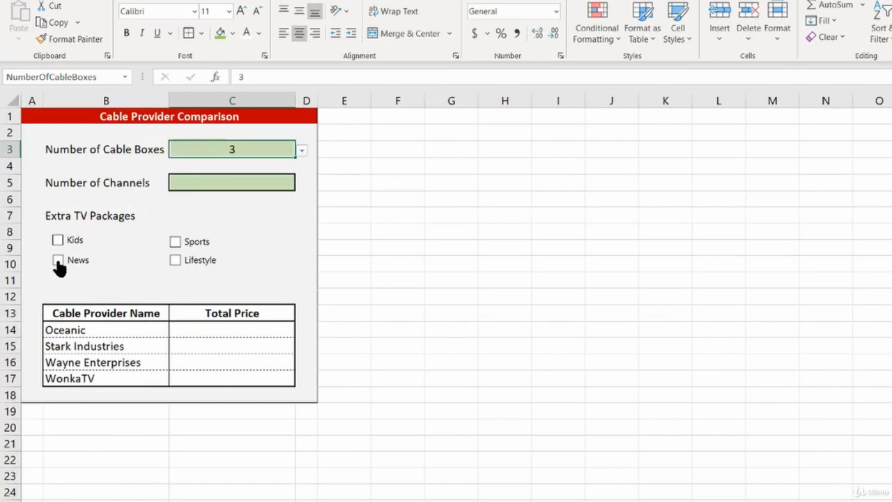
left_click(178, 242)
left_click(183, 497)
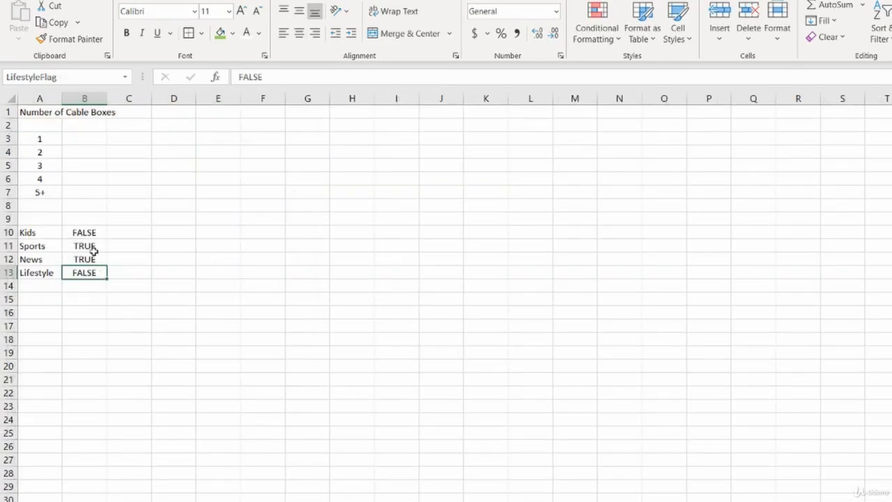
left_click_drag(93, 250, 90, 274)
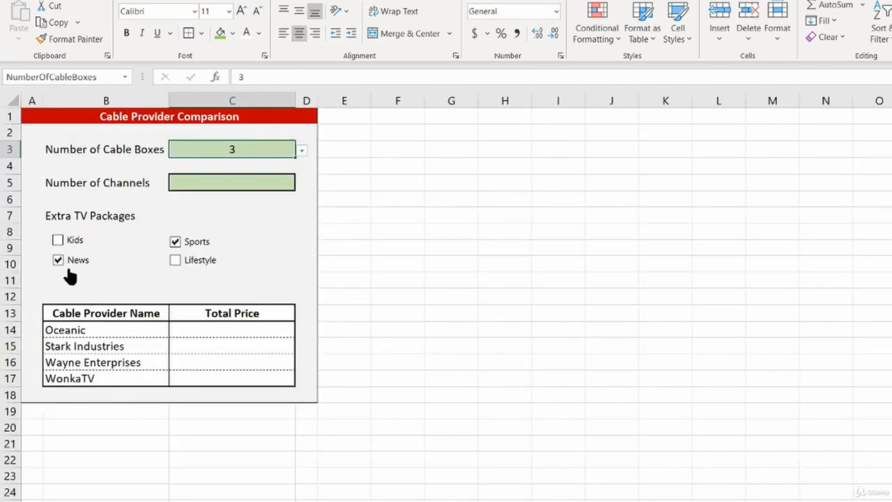
left_click(95, 265)
left_click(178, 245)
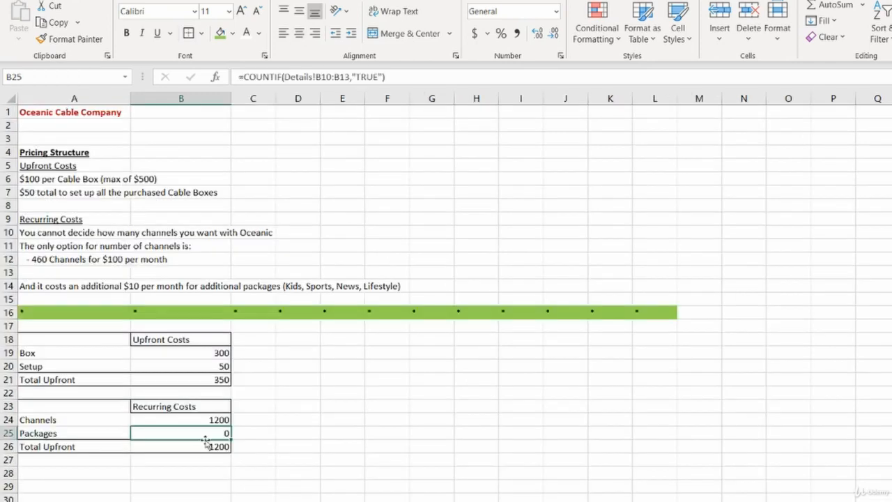
- Select the Kids and Lifestyle extra TV packages on the Comparison sheet
double_click(206, 439)
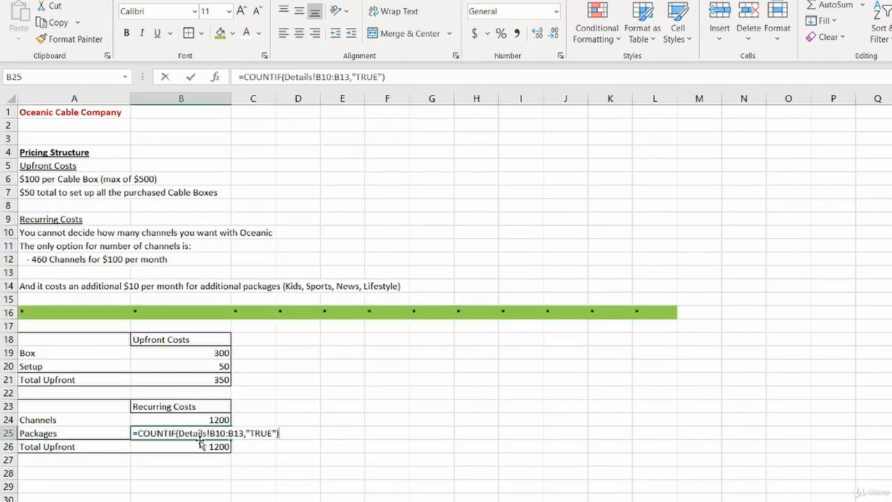
key("Escape")
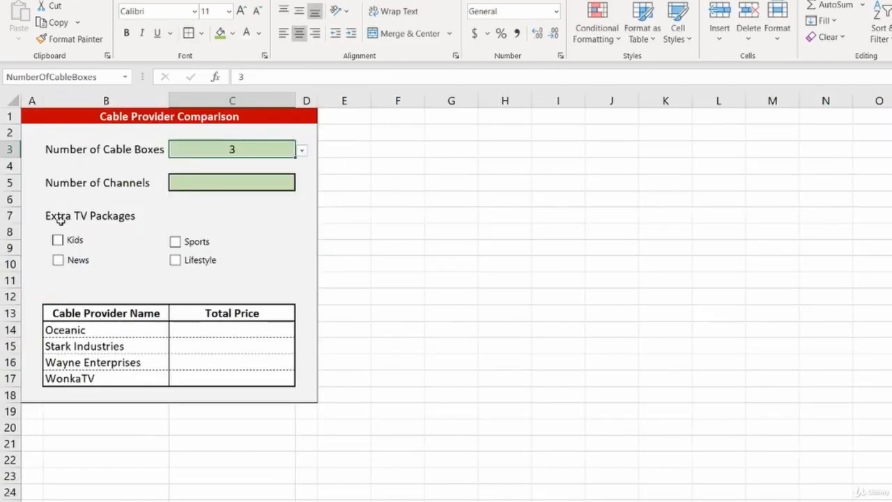
left_click(58, 241)
left_click(175, 261)
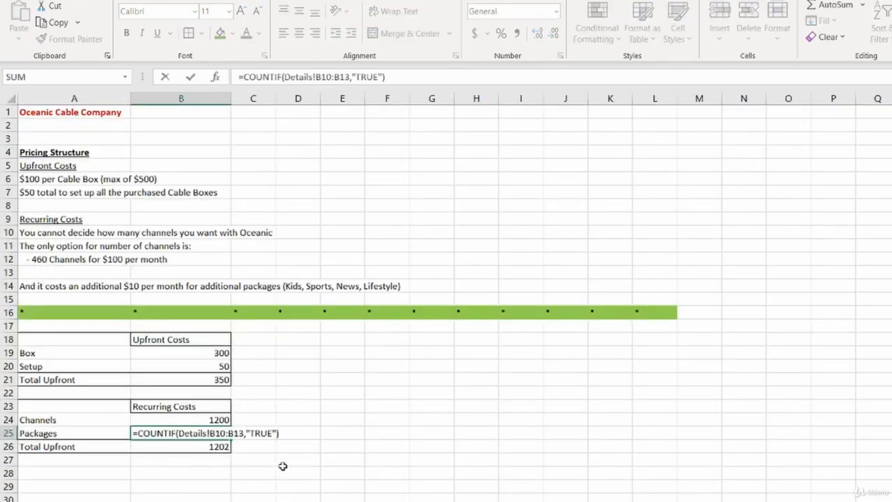
- Extend the Packages formula in B25 of the Oceanic sheet to =COUNTIF(Details!B10:B13,"TRUE")*10*12 for the yearly cost
type("*10")
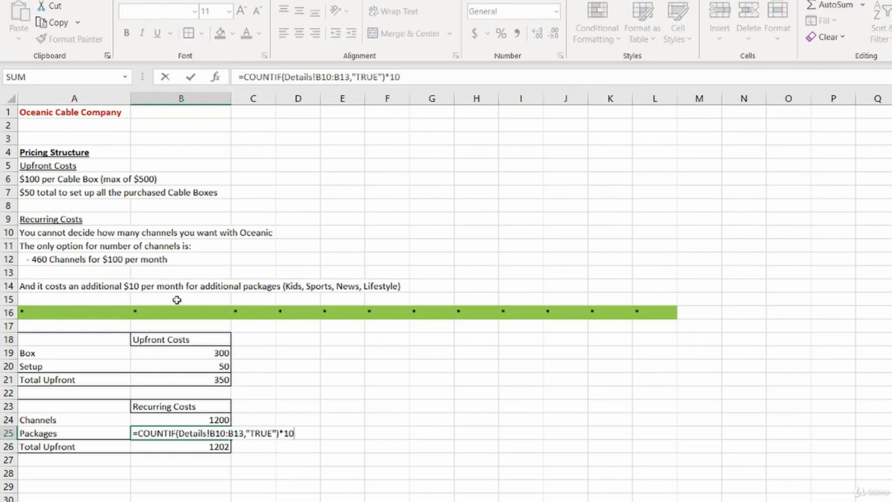
type("*12")
key("Return")
key("Up")
key("Up")
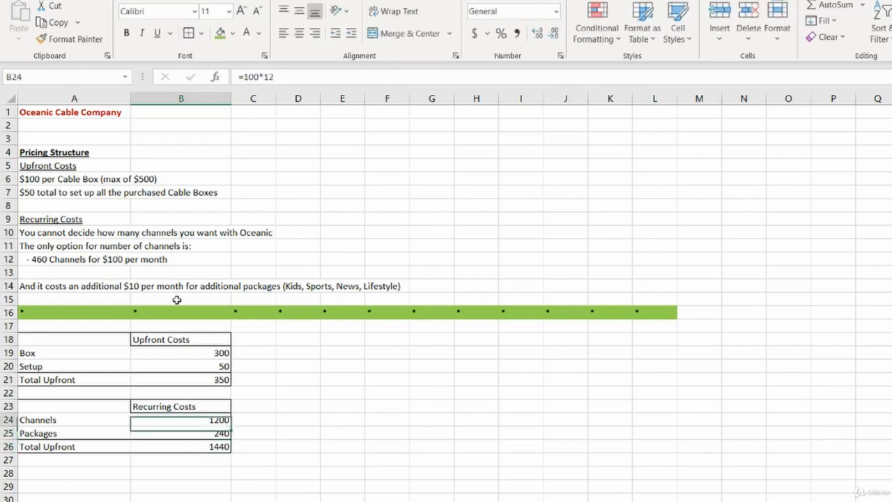
key("Down")
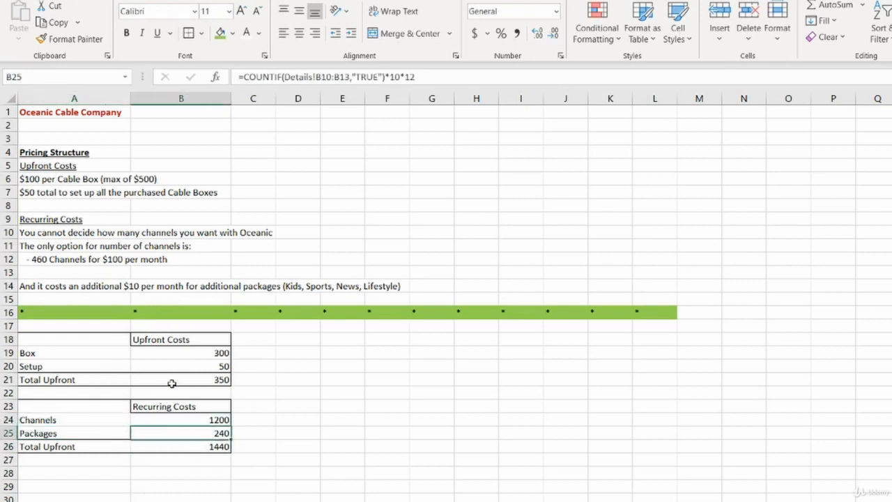
- Calculate Oceanic's total price in C14 of the Comparison sheet with =Oceanic!B21+Oceanic!B26
left_click(175, 448)
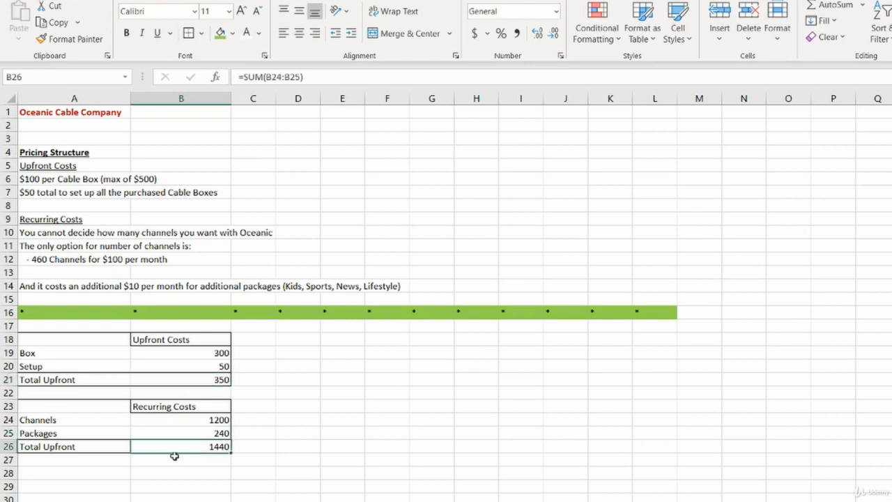
left_click(202, 379)
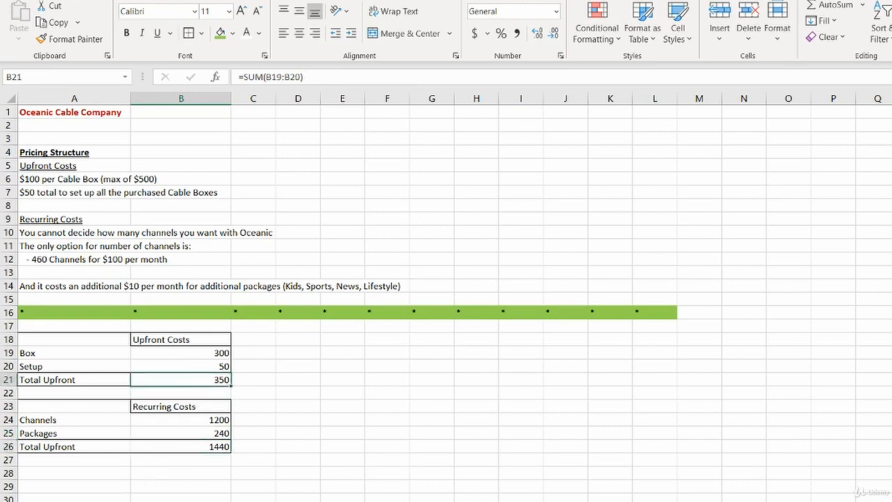
left_click(136, 500)
left_click(190, 325)
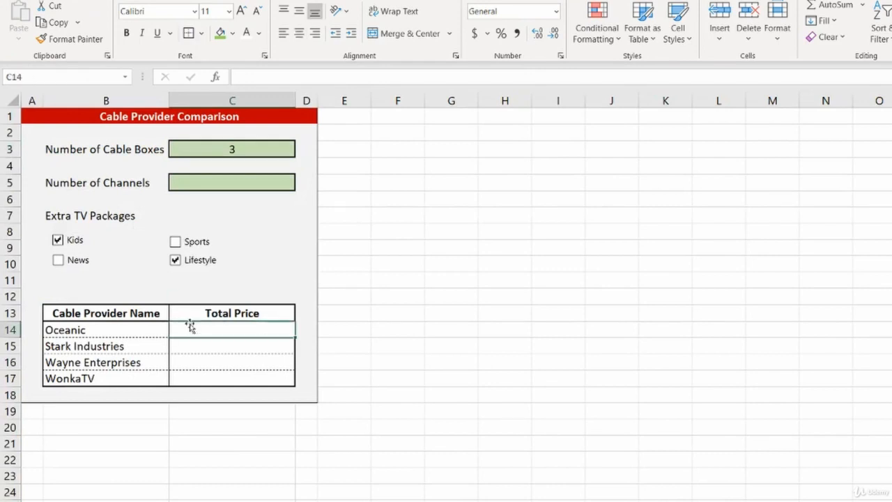
type("=")
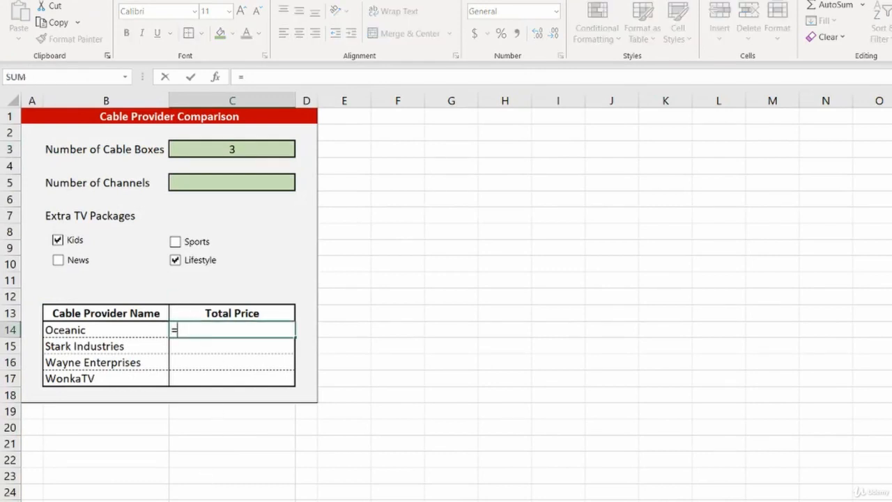
left_click(195, 499)
left_click(182, 379)
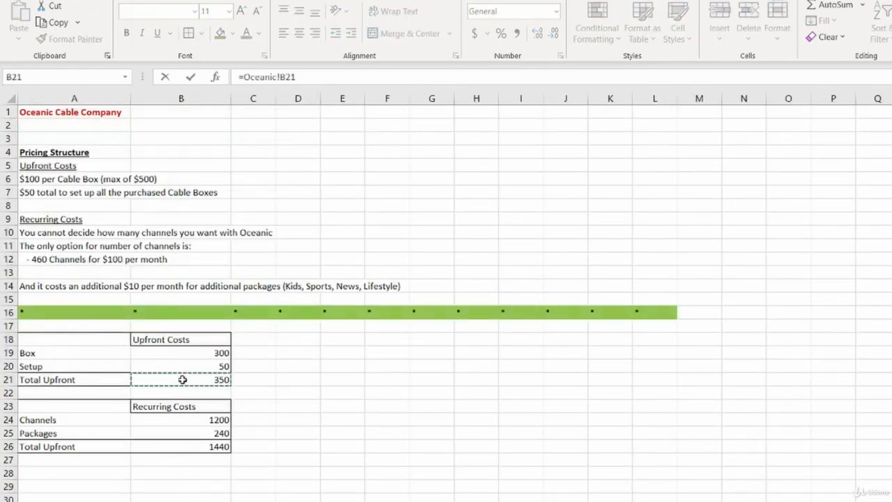
type("+")
left_click(197, 446)
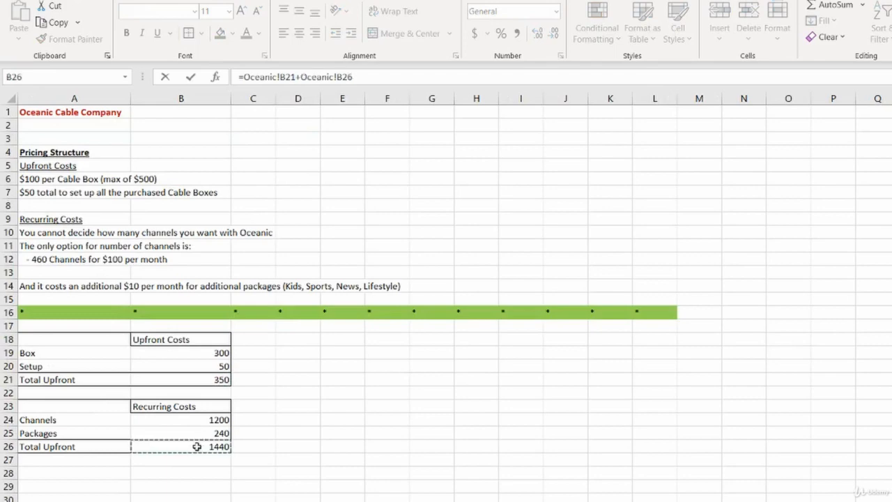
key("Return")
key("Up")
key("Up")
left_click(265, 332)
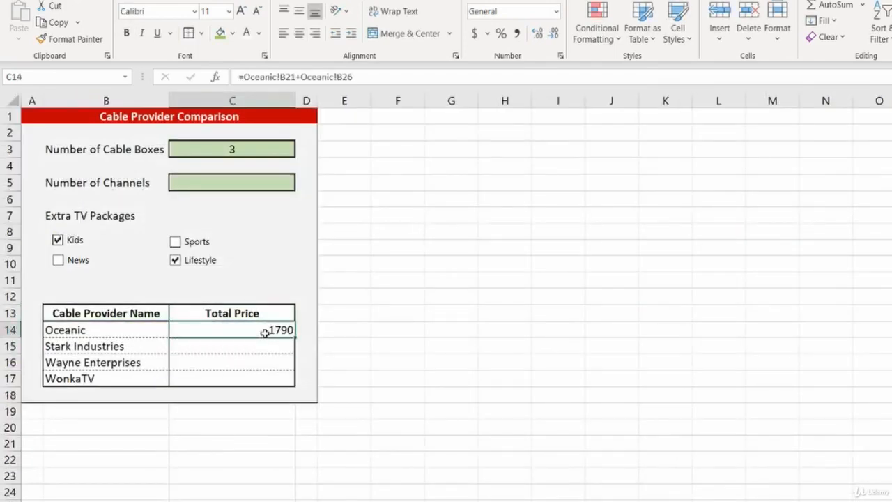
left_click(226, 342)
left_click_drag(226, 341, 225, 379)
left_click(225, 379)
left_click(240, 344)
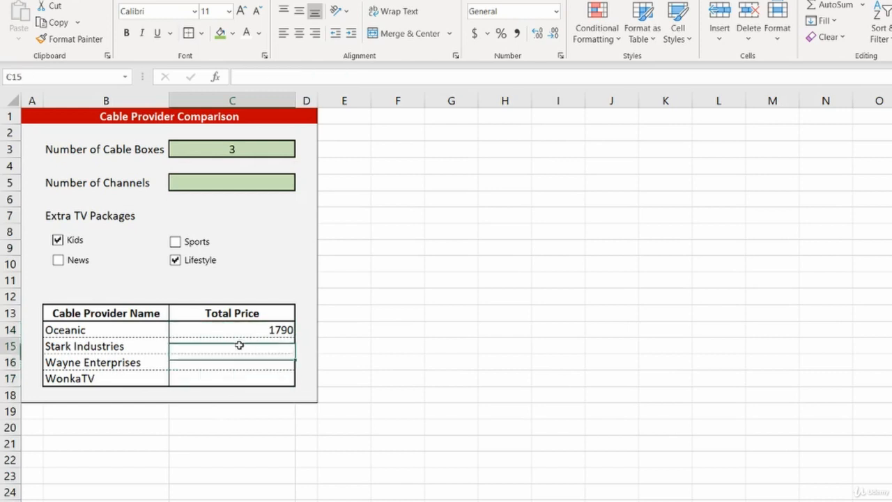
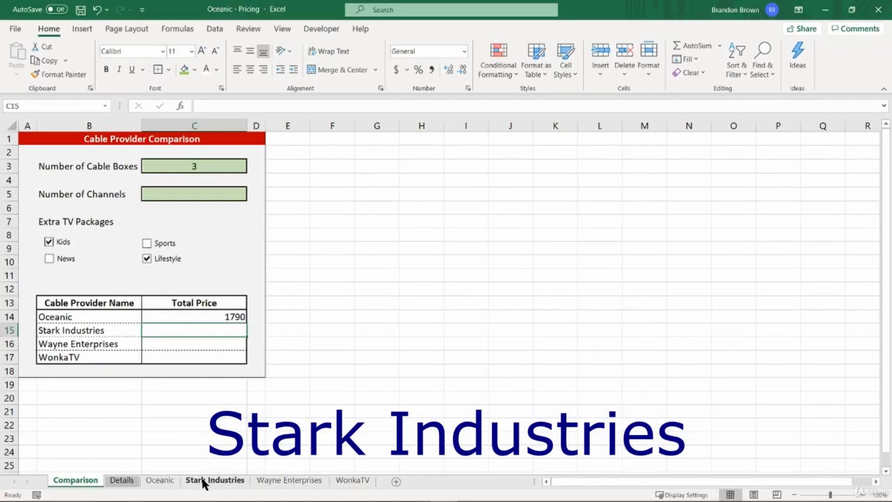
- Copy the green divider row A16:L16 from the Oceanic sheet to A19 of the Stark Industries sheet
left_click(205, 480)
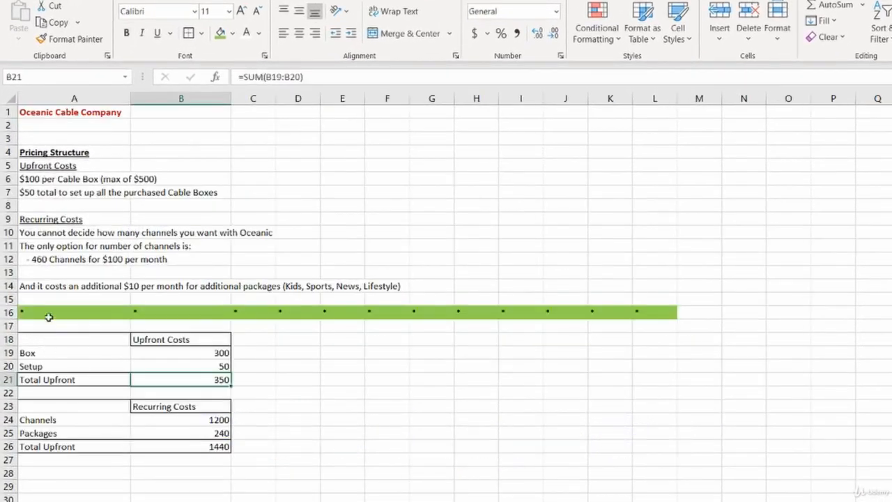
left_click_drag(48, 317, 663, 313)
key("ctrl+c")
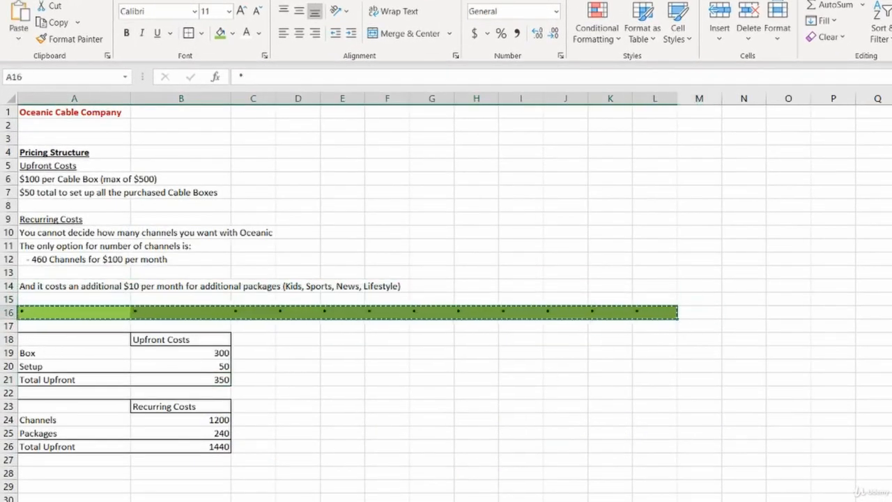
key("ctrl+Page_Down")
left_click(66, 352)
key("ctrl+v")
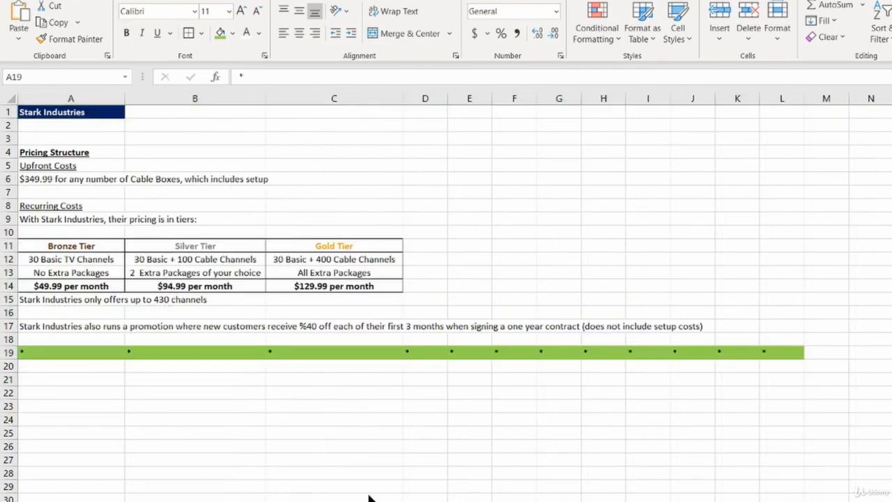
- Label A20 of the Stark Industries sheet Number of Channels and link B20 to the named cell NumberOfChannels
left_click(108, 373)
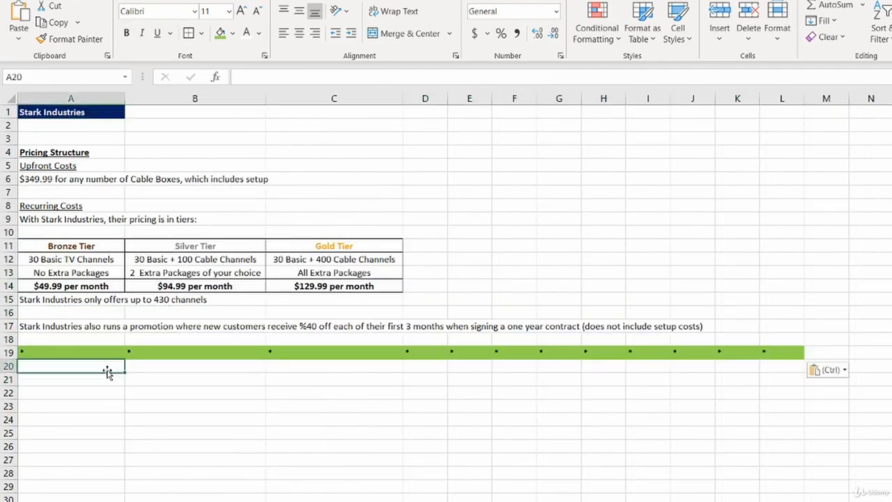
type("Number o")
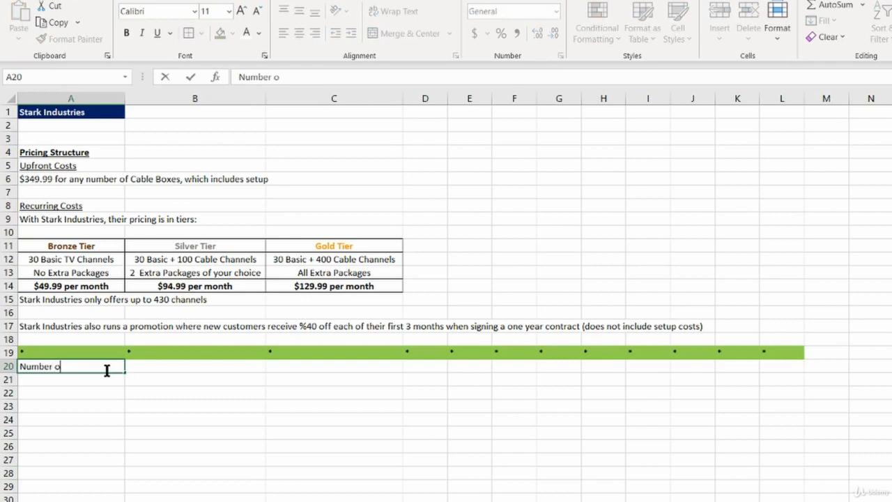
type("f Channels")
key("Tab")
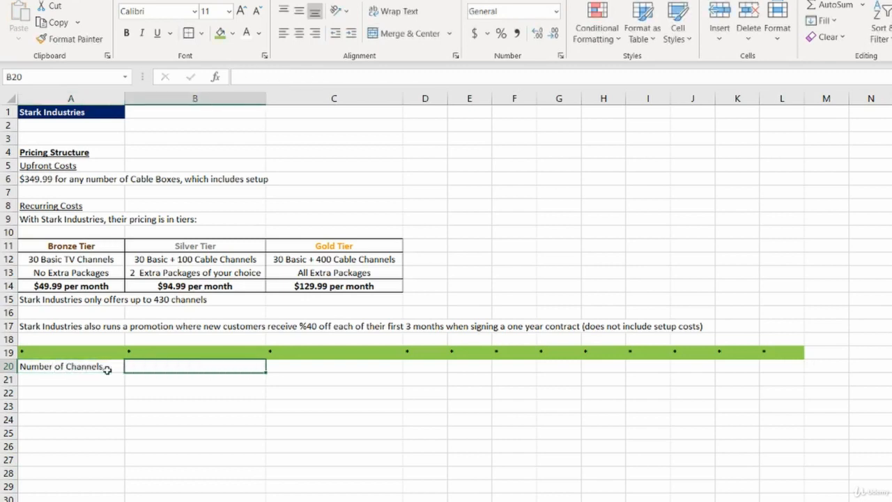
type("=numb")
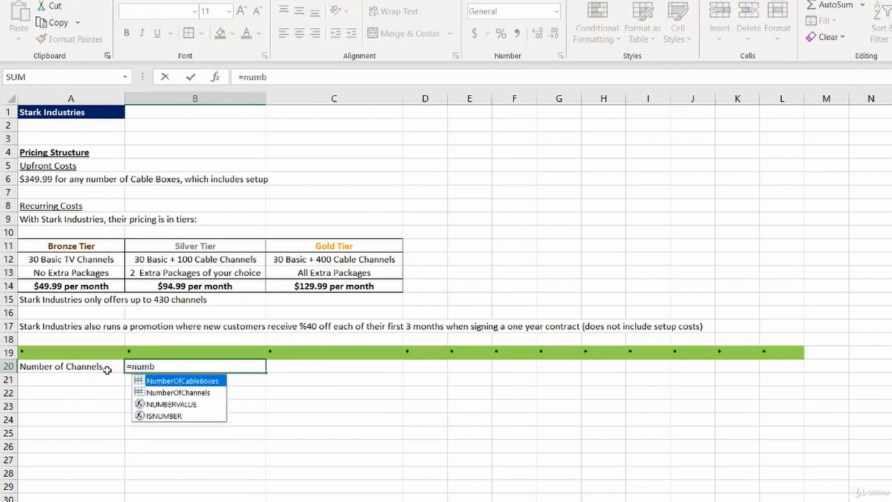
key("Down")
key("Tab")
key("Return")
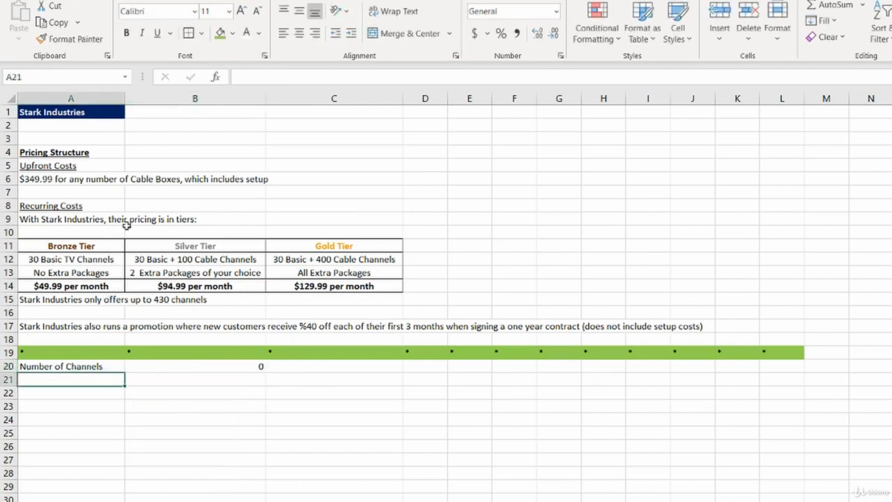
- Check the extra packages included in each Stark Industries tier and label A21 Number of Packages
left_click_drag(85, 216, 82, 328)
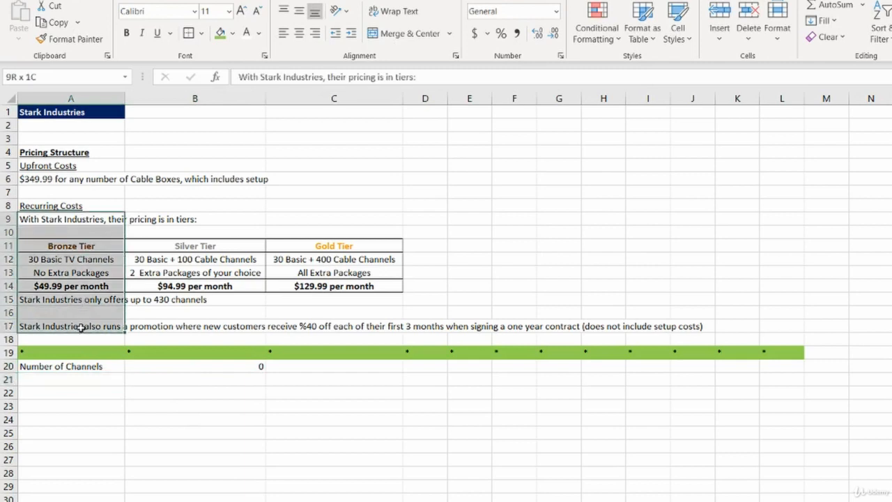
left_click(81, 328)
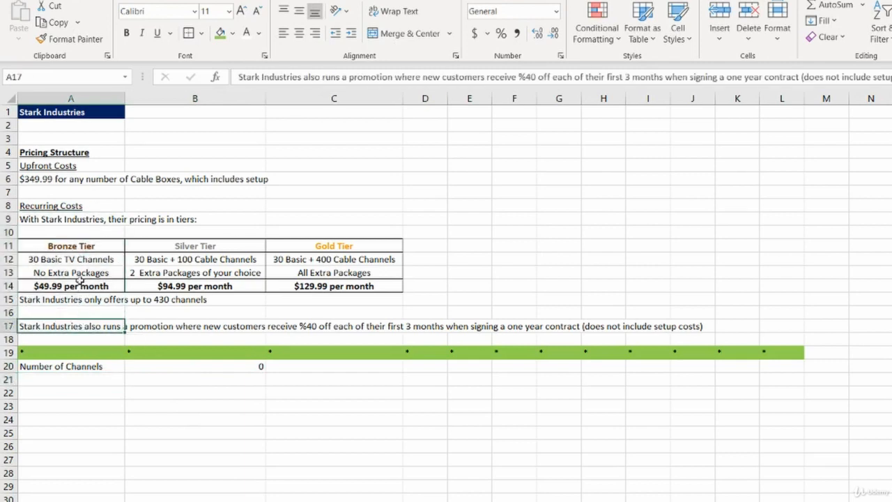
mouse_move(80, 274)
left_mouse_down()
mouse_move(309, 272)
mouse_move(63, 272)
left_mouse_up()
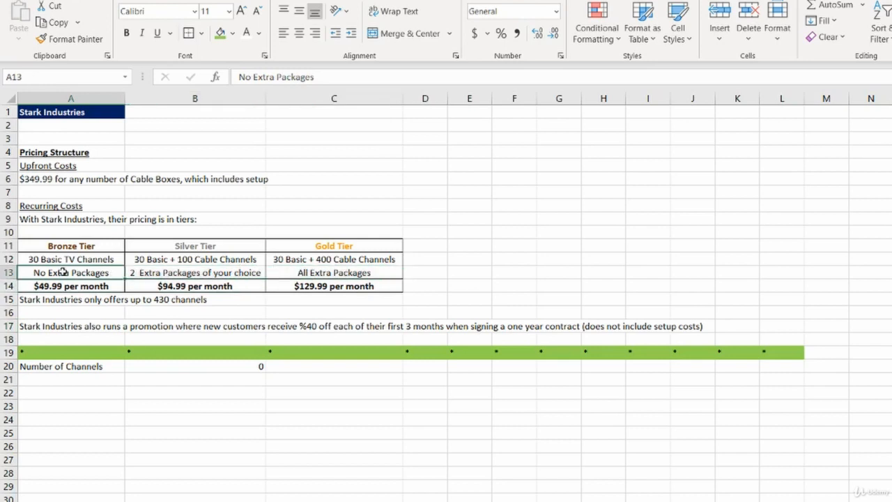
left_click(155, 274)
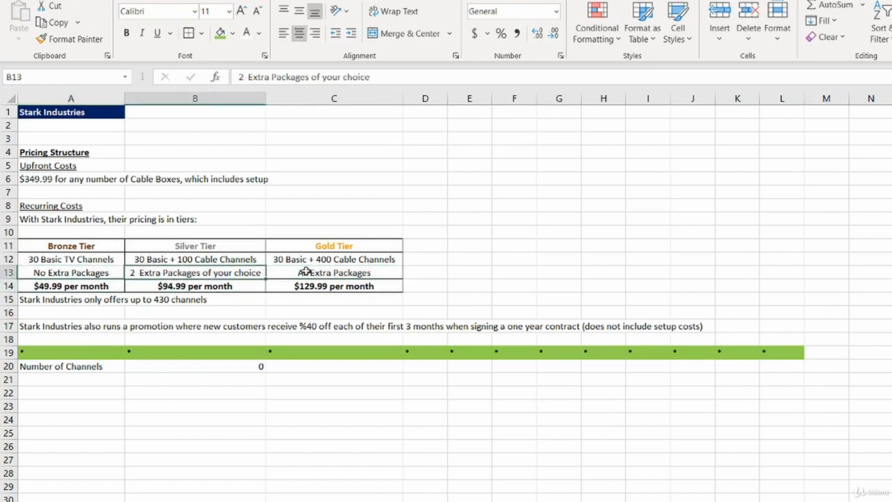
left_click(305, 272)
left_click_drag(82, 269, 311, 272)
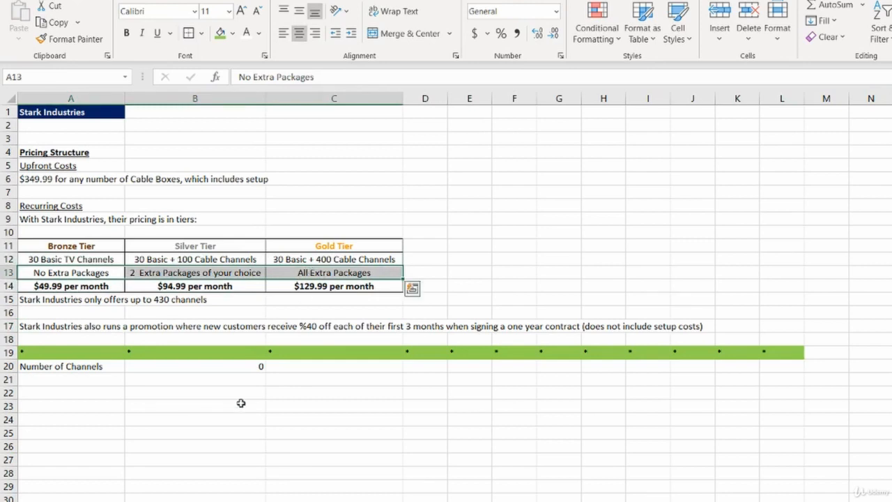
left_click(85, 385)
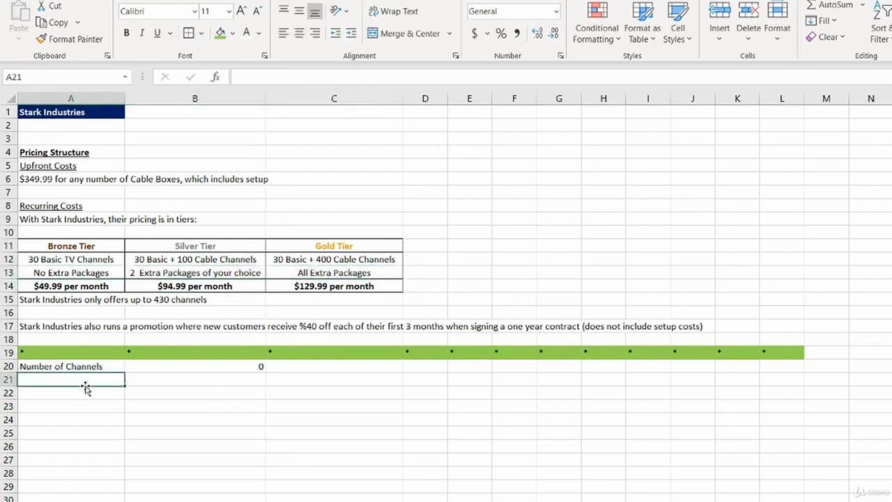
type("Number of ")
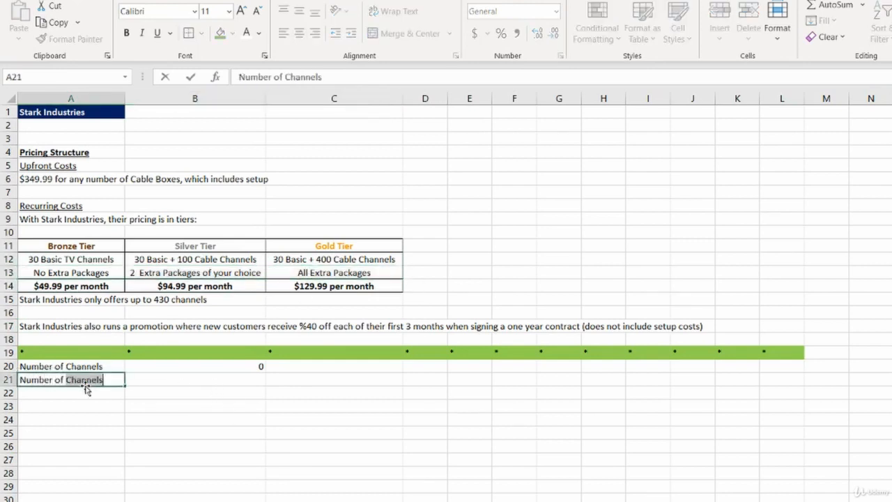
type("Packages")
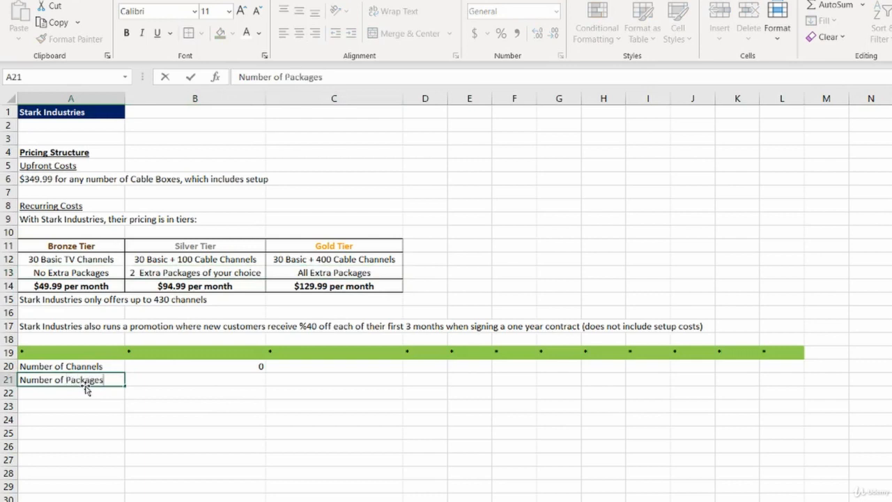
key("Return")
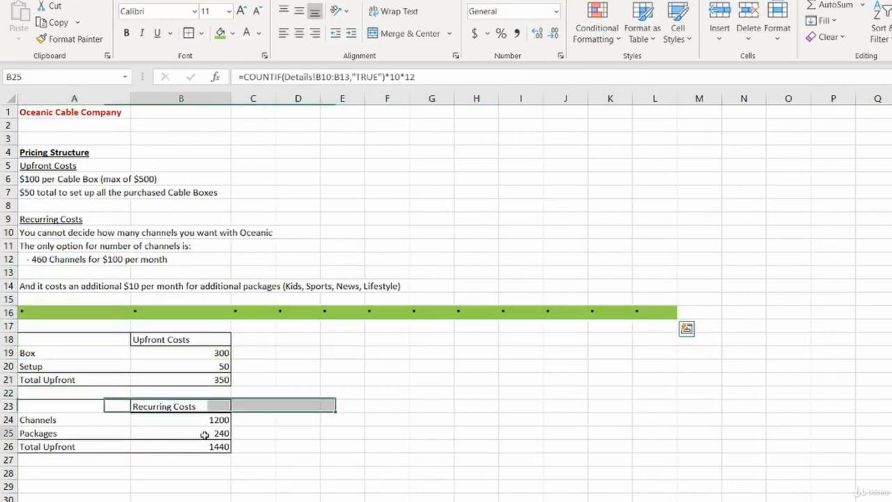
- Reuse the COUNTIF part of Oceanic's B25 formula in B21 of the Stark Industries sheet as =COUNTIF(Details!B10:B13,"TRUE")
double_click(200, 435)
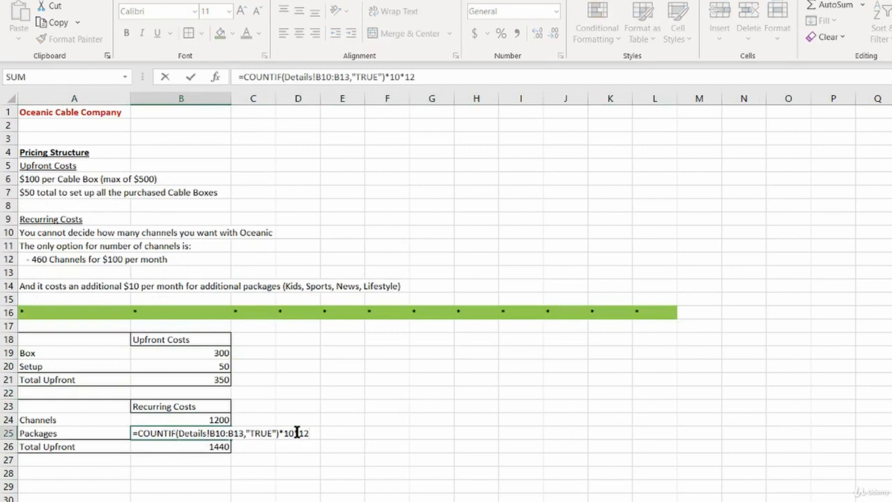
left_click(245, 433)
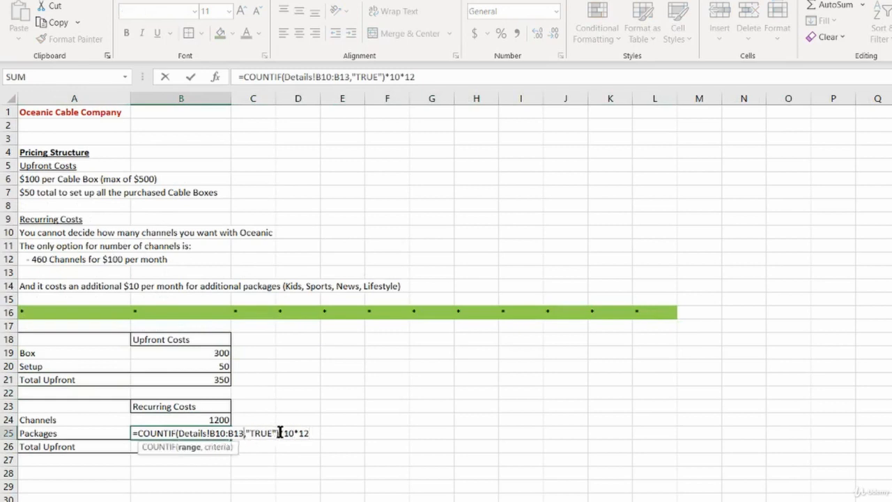
left_click_drag(280, 433, 132, 433)
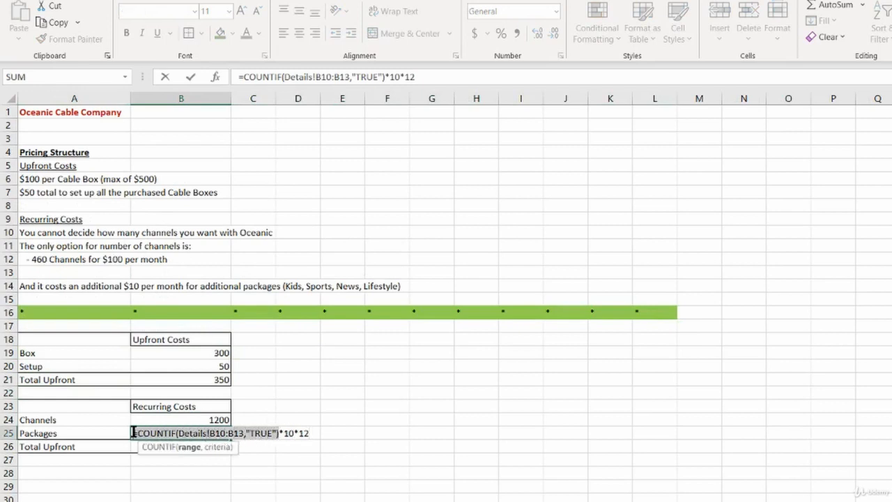
key("Escape")
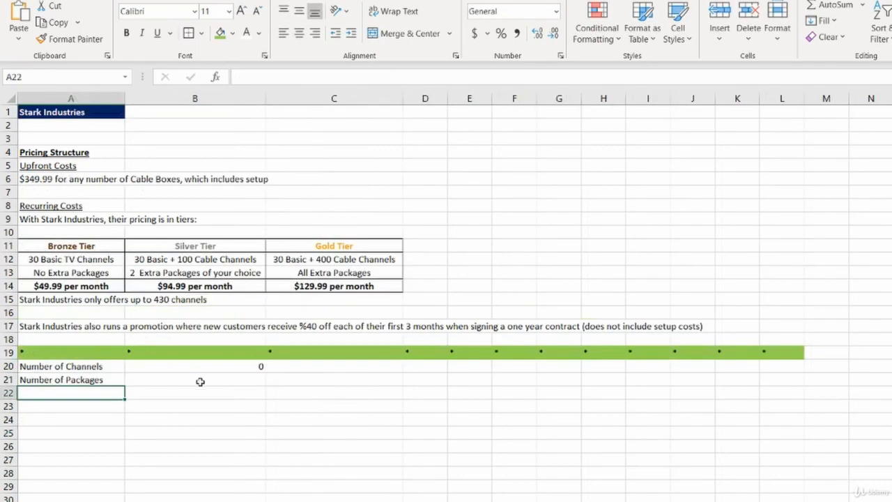
left_click(200, 381)
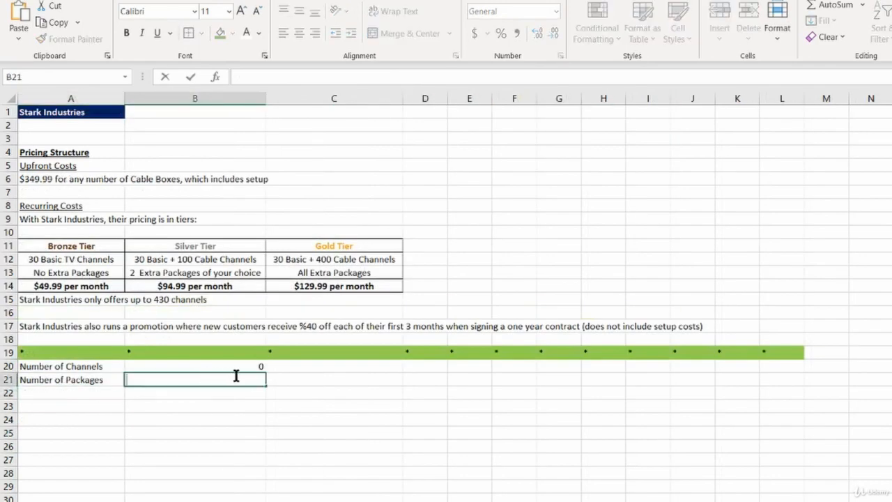
key("ctrl+v")
key("Return")
left_click(264, 380)
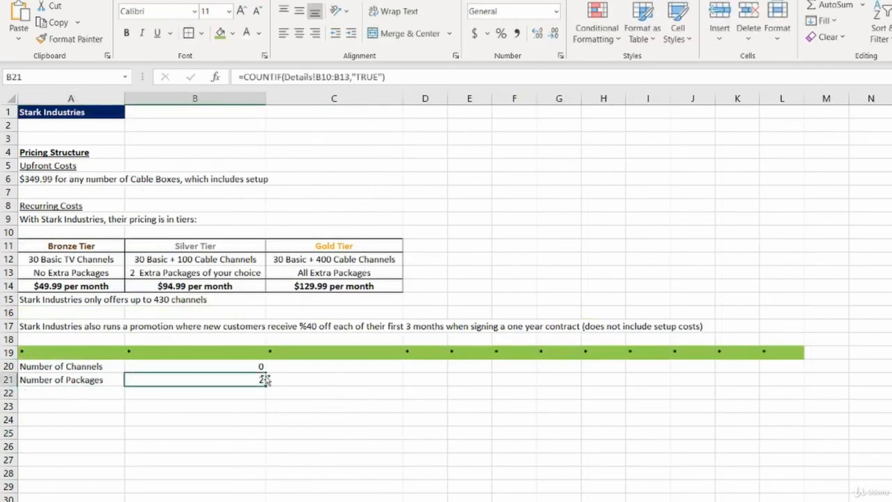
key("Right")
key("Left")
key("Up")
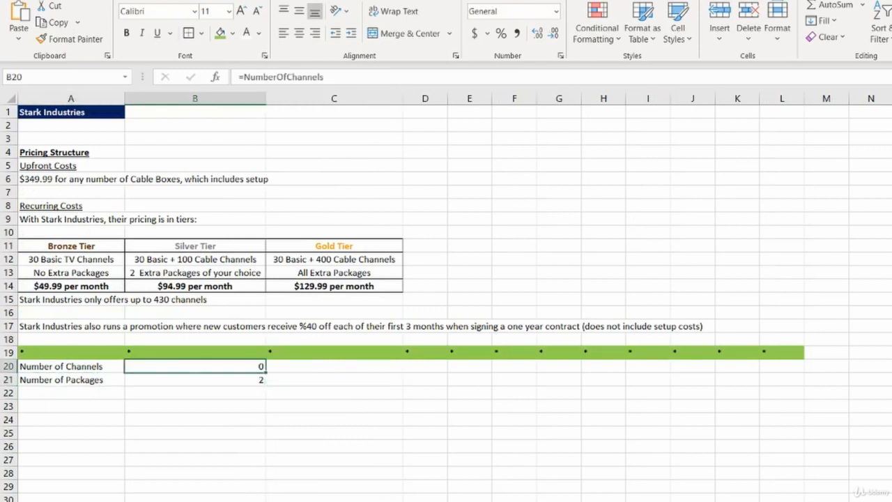
- Set Number of Cable Boxes to 3 and Number of Channels to 100 on the Comparison sheet, then check Stark Industries' linked counts
left_click(185, 501)
left_click(232, 147)
type("3")
left_click(233, 194)
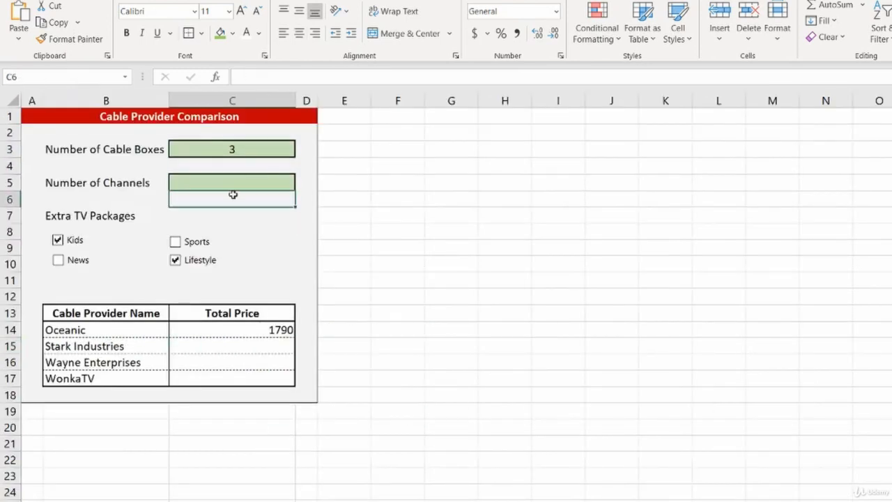
left_click(250, 182)
type("100")
key("Return")
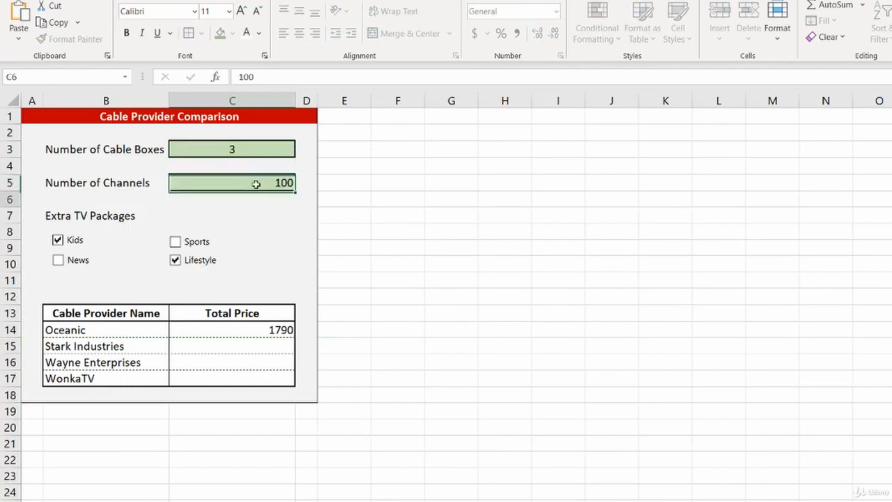
key("ctrl+Page_Down")
key("ctrl+Page_Down")
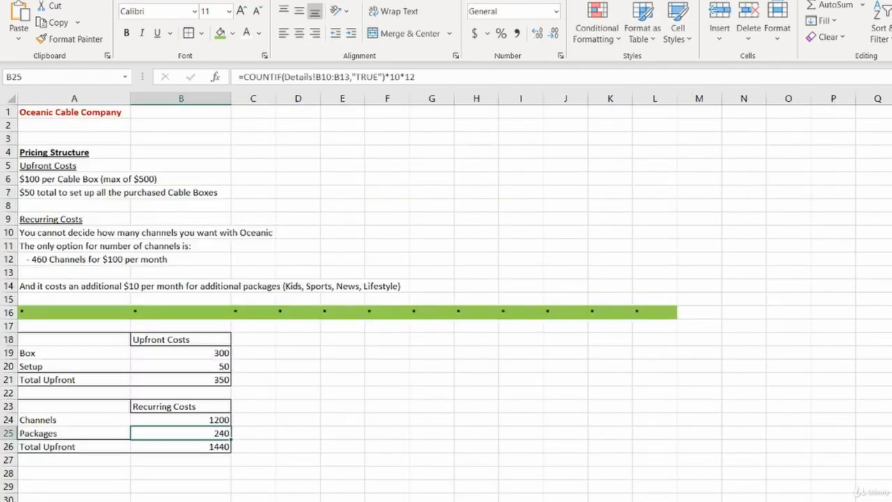
left_click(113, 379)
left_click_drag(103, 366, 157, 374)
left_click(159, 377)
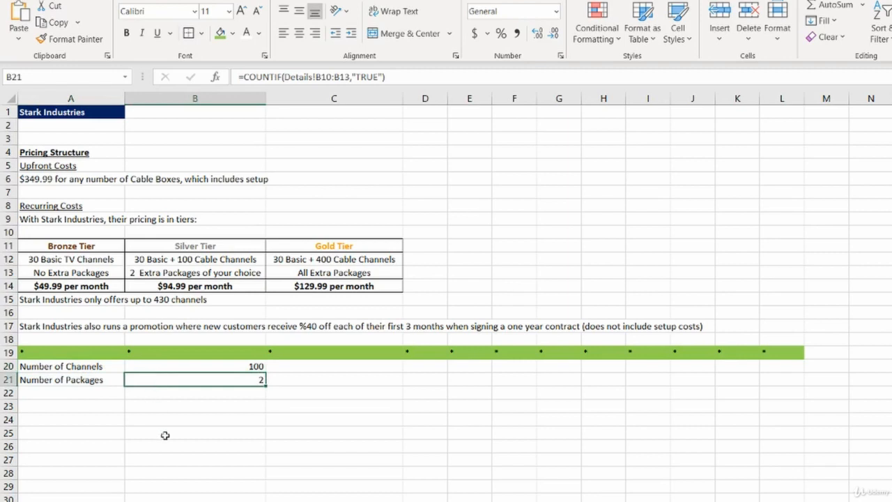
- Copy the Upfront Costs table A18:B21 from the Oceanic sheet to A23 of the Stark Industries sheet
key("ctrl+Page_Up")
left_click_drag(88, 339, 163, 378)
key("ctrl+c")
key("ctrl+Page_Down")
left_click(80, 405)
key("ctrl+v")
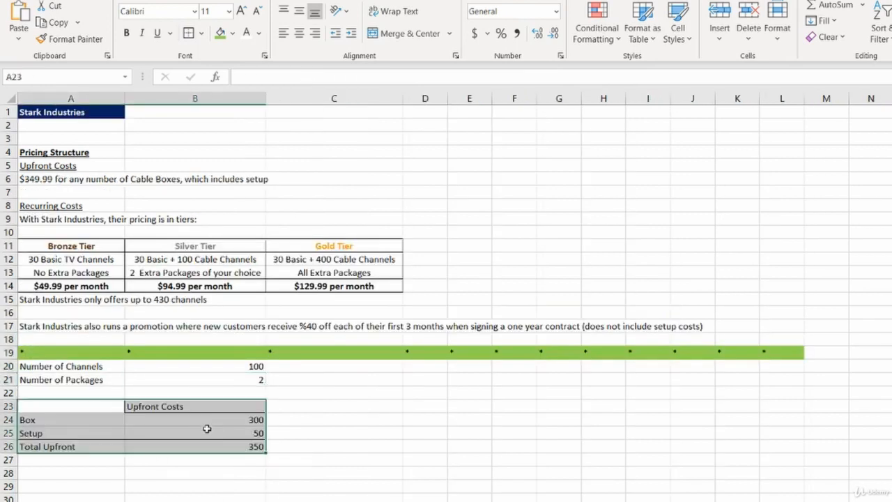
left_click(201, 405)
left_click(104, 423)
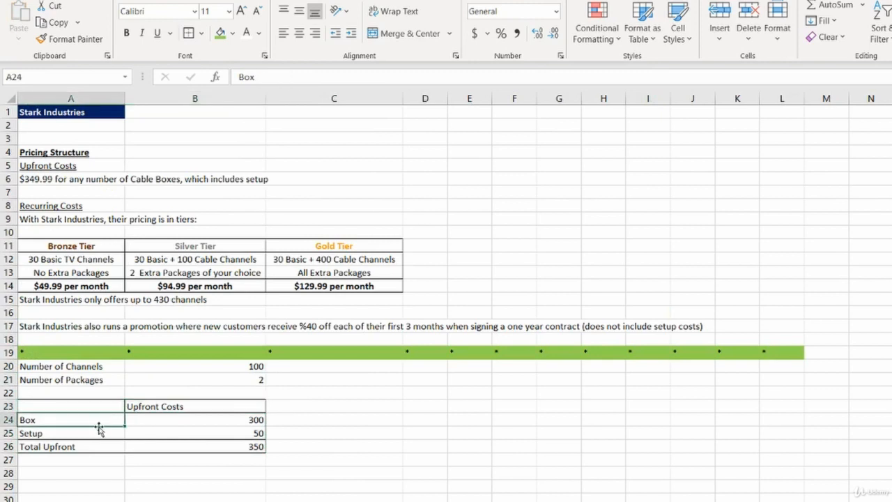
left_click(190, 410)
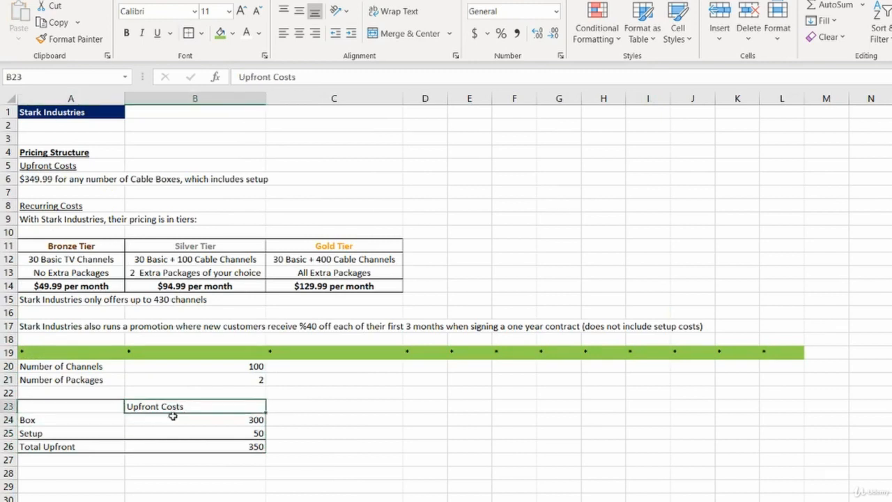
- Relabel A24 of the Stark Industries sheet Box + Setup and replace the B24 formula with =349.99
left_click(83, 435)
left_click_drag(84, 435, 193, 422)
left_click(194, 422)
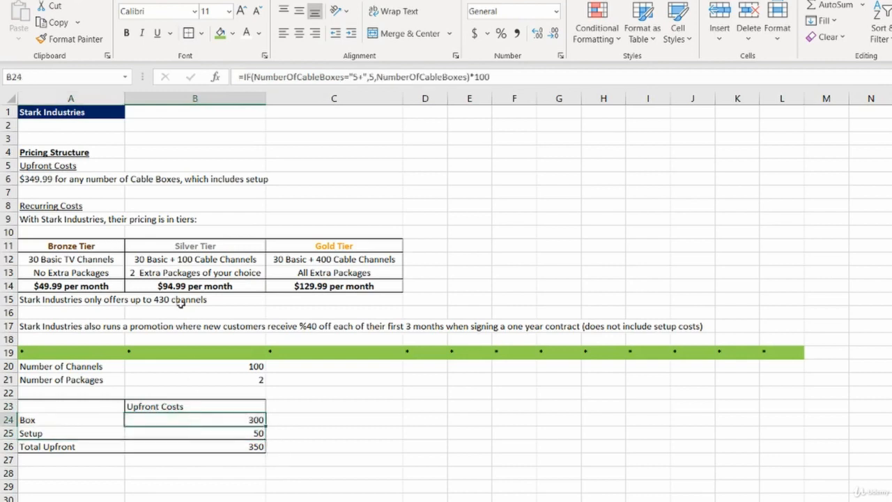
left_click(52, 183)
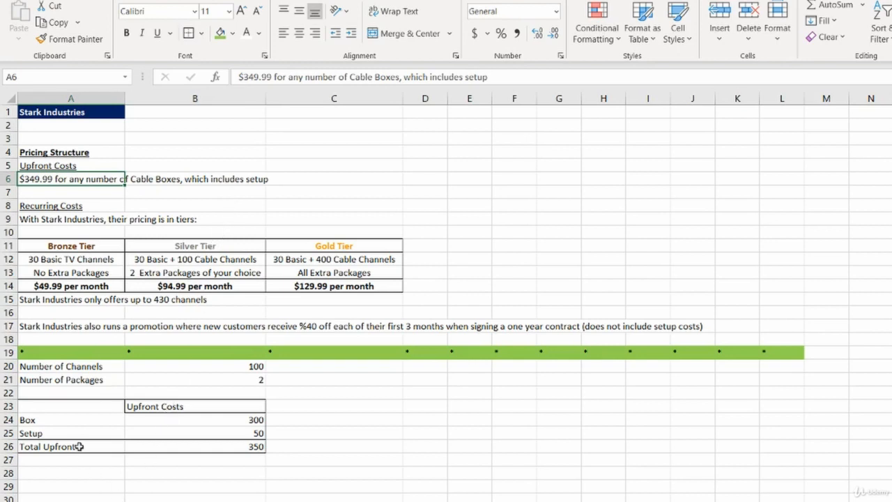
left_click(82, 424)
key("F2")
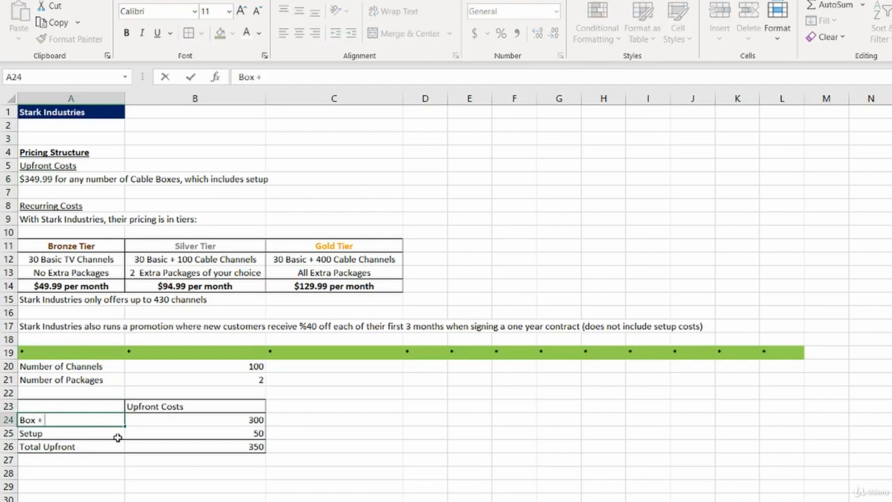
type("+ Setup")
key("Tab")
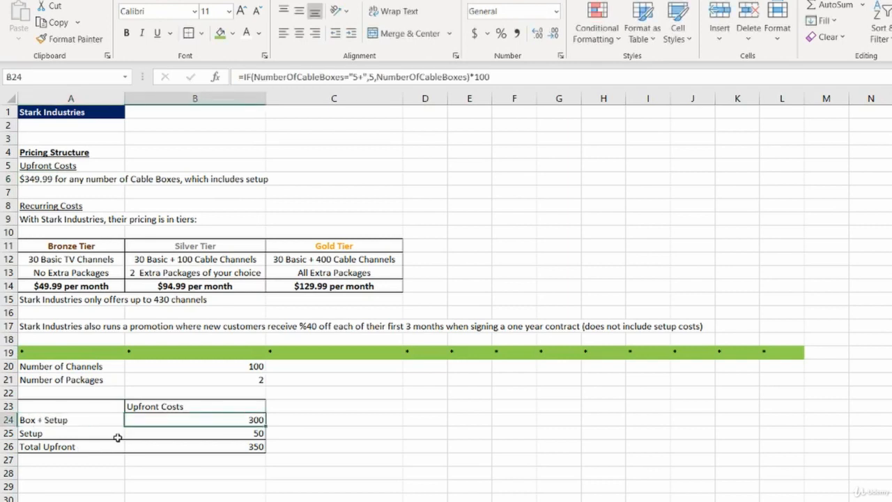
key("F2")
key("shift+Home")
type("=3")
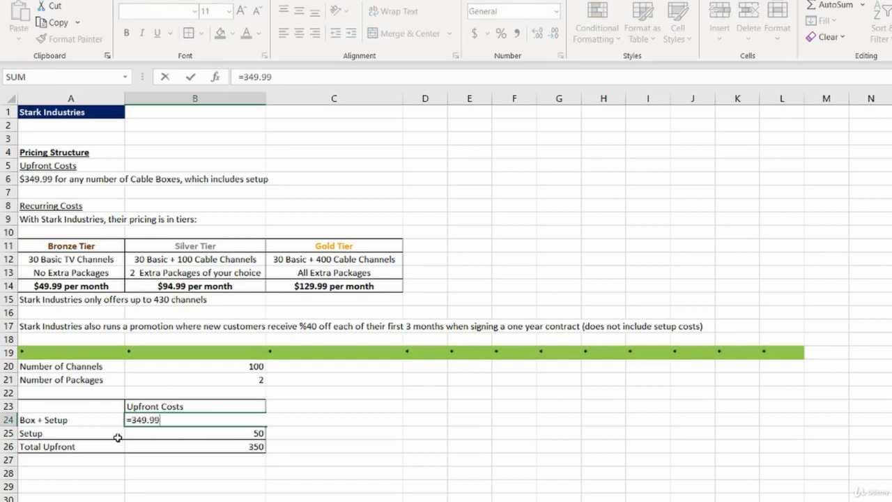
type("49.99")
- Delete the Setup row 25 from the Stark Industries upfront costs and check the Total Upfront formula
left_click(118, 437)
key("shift+space")
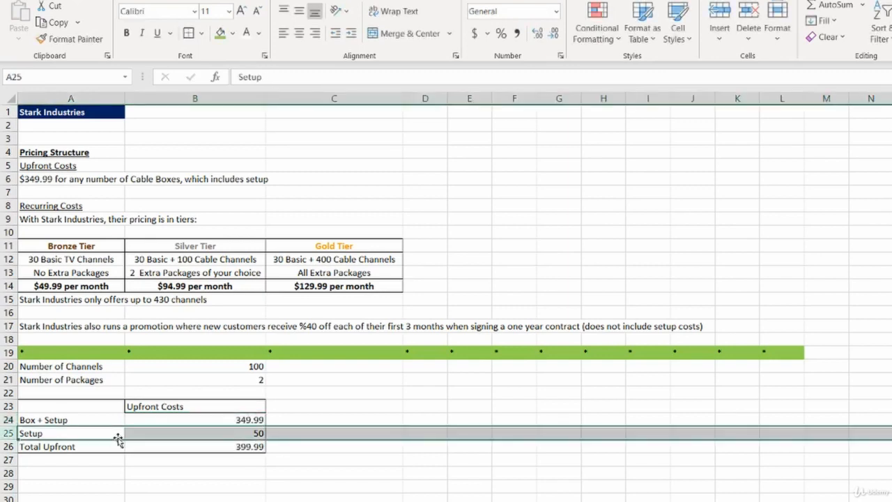
key("ctrl+minus")
key("Right")
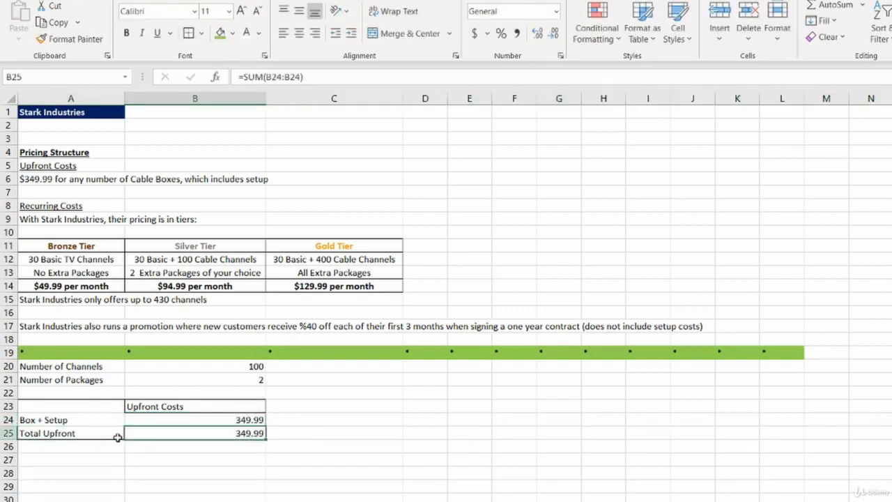
key("F2")
key("ctrl+Return")
key("Left")
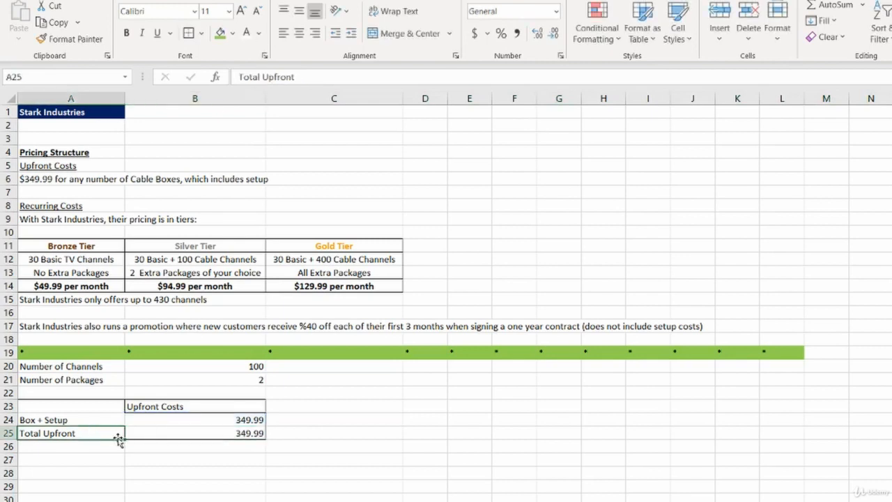
key("Right")
key("Left")
key("Right")
key("F2")
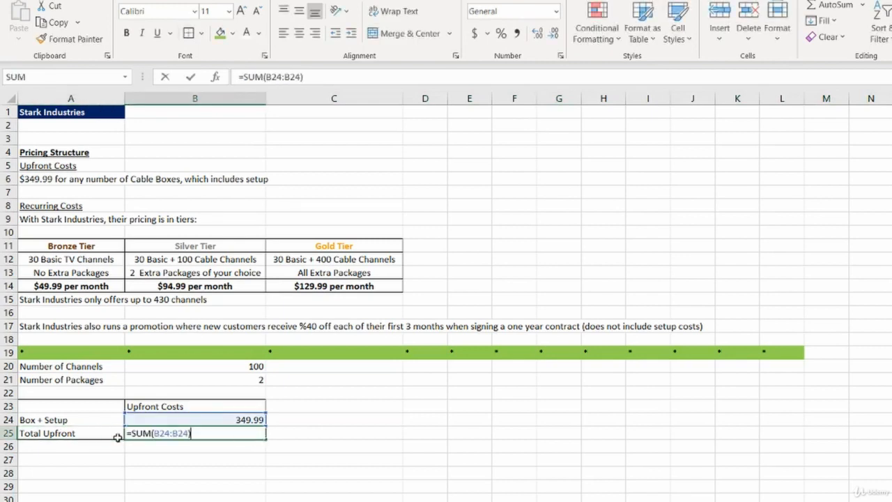
key("Escape")
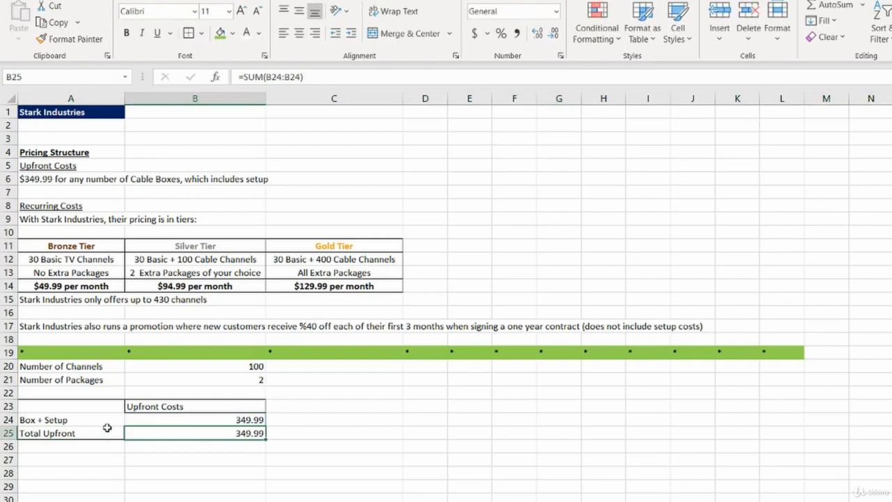
- Add a bottom border under the Box + Setup row to separate it from Total Upfront
scroll(126, 429, "down", 4)
left_click(122, 407)
left_click_drag(86, 263, 226, 261)
left_click(133, 256)
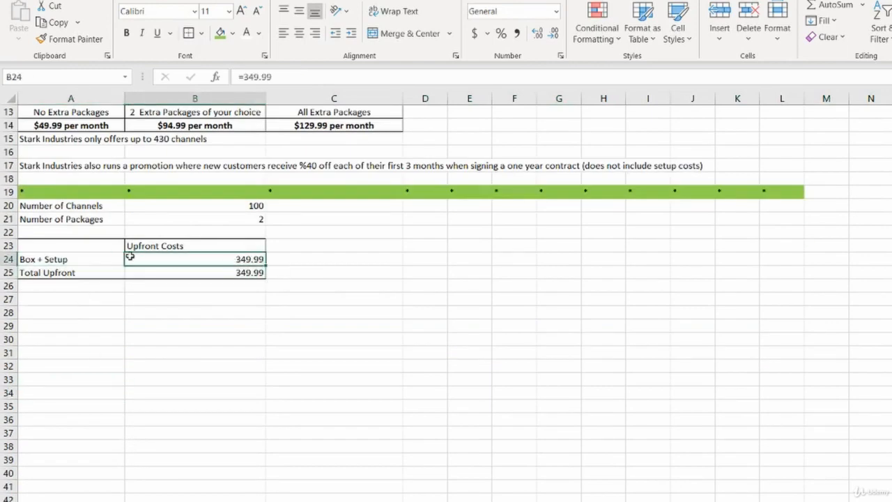
left_click_drag(110, 246, 167, 261)
left_click(188, 33)
left_click(215, 234)
left_click(91, 286)
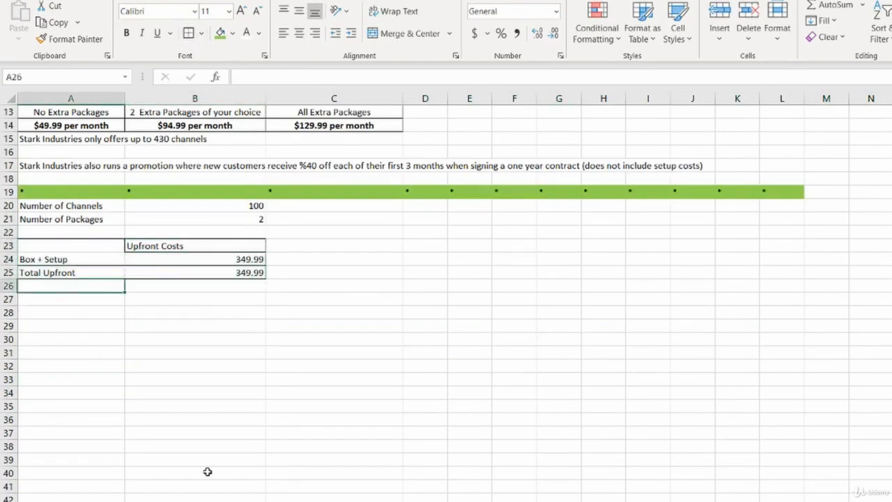
- Copy the Recurring Costs table A23:B26 from the Oceanic sheet to A27 of the Stark Industries sheet
scroll(207, 472, "up", 3)
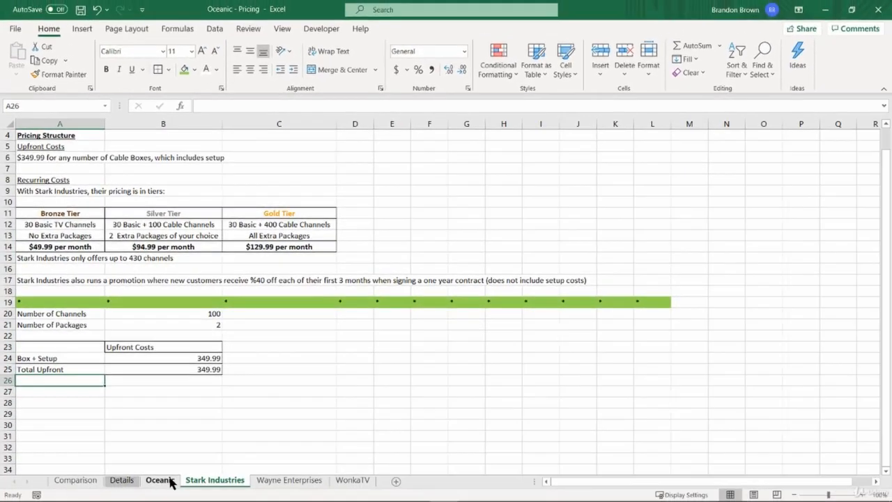
left_click(160, 481)
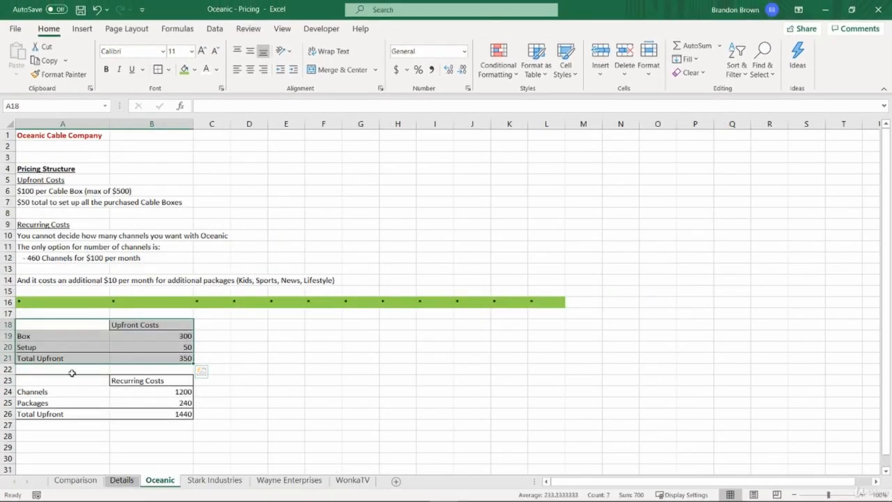
left_click_drag(70, 380, 155, 414)
key("ctrl+c")
left_click(214, 480)
left_click(66, 392)
key("ctrl+v")
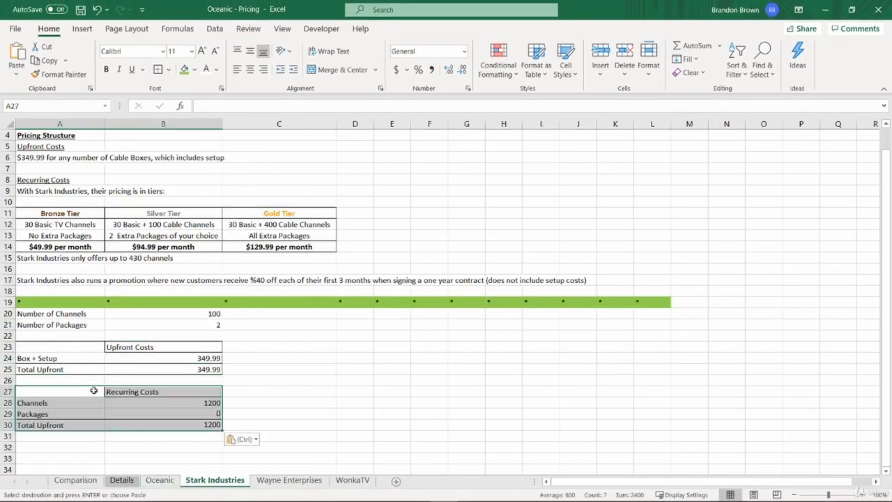
left_click(193, 392)
- Review the channels, extra packages and monthly price of the Bronze, Silver and Gold tiers on the Stark Industries sheet
left_click(43, 194)
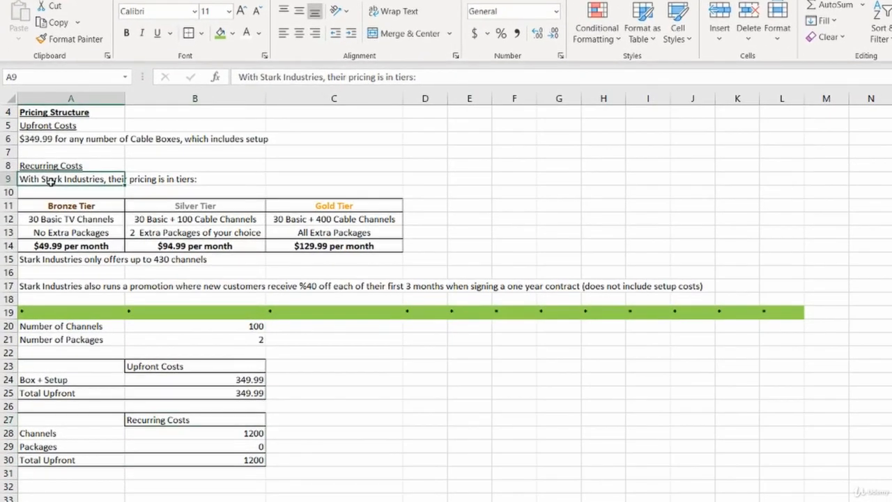
left_click_drag(63, 207, 62, 232)
left_click(57, 244)
left_click(63, 220)
left_click(61, 232)
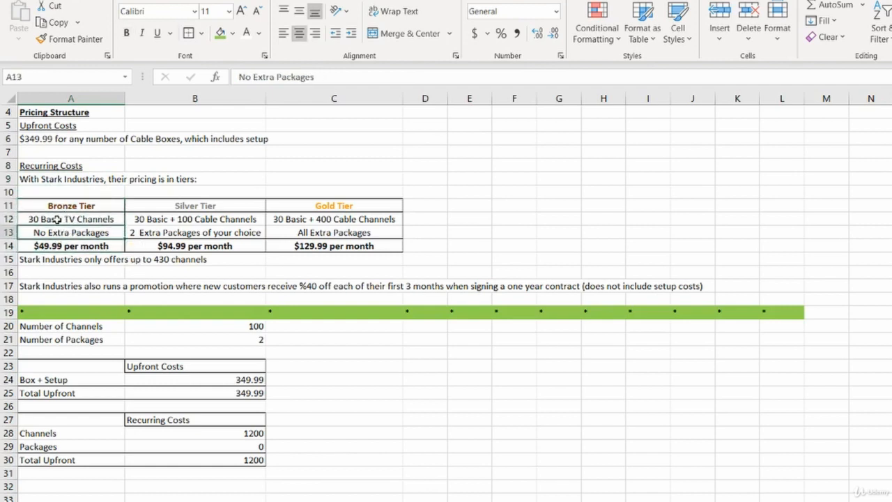
left_click(52, 249)
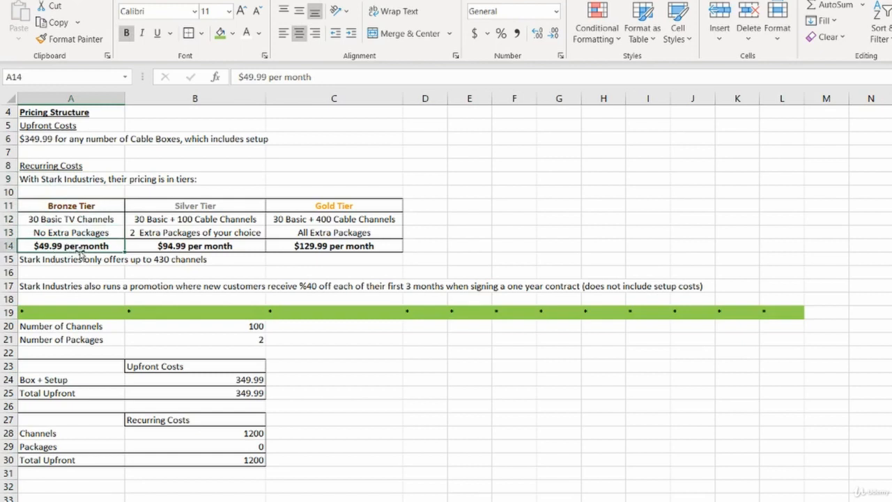
left_click(228, 205)
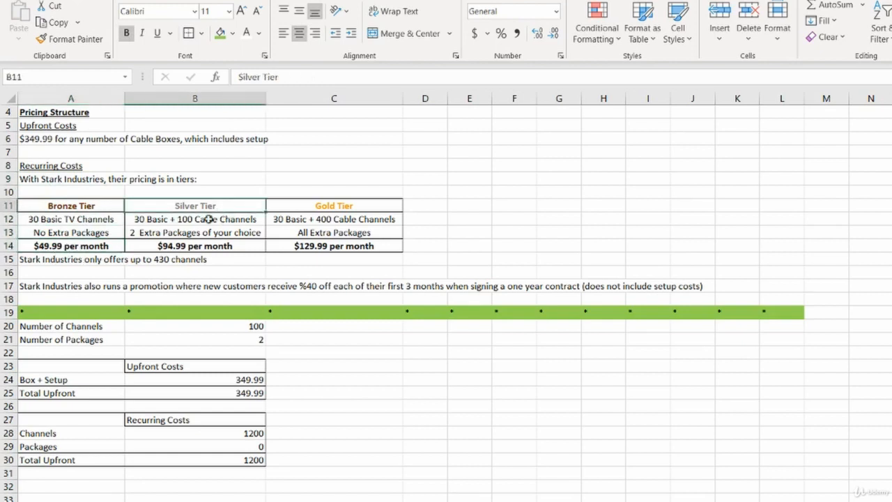
left_click(194, 222)
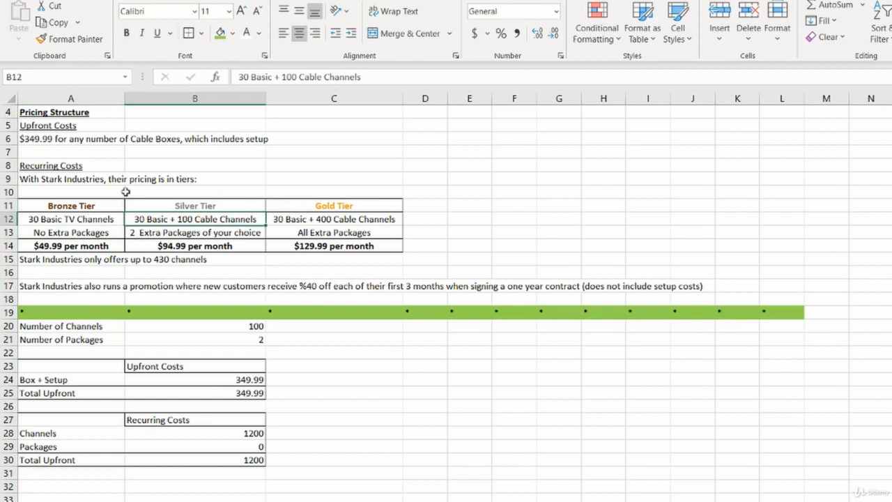
left_click(142, 236)
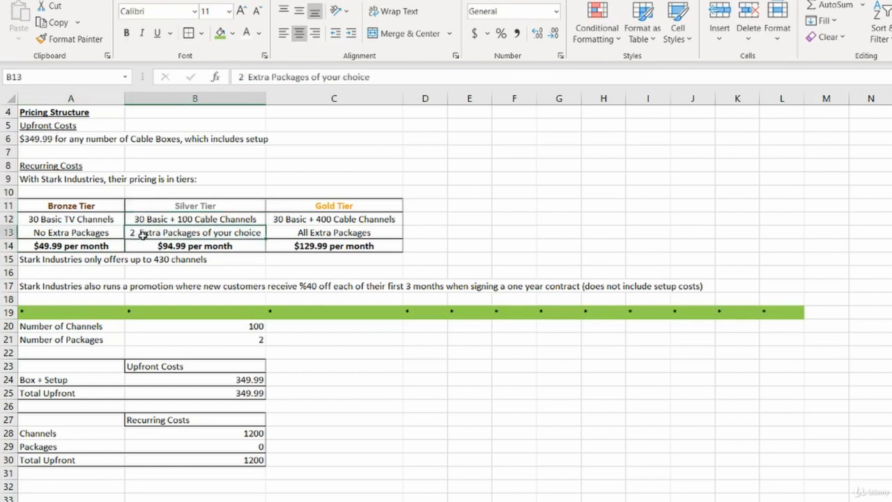
left_click(220, 246)
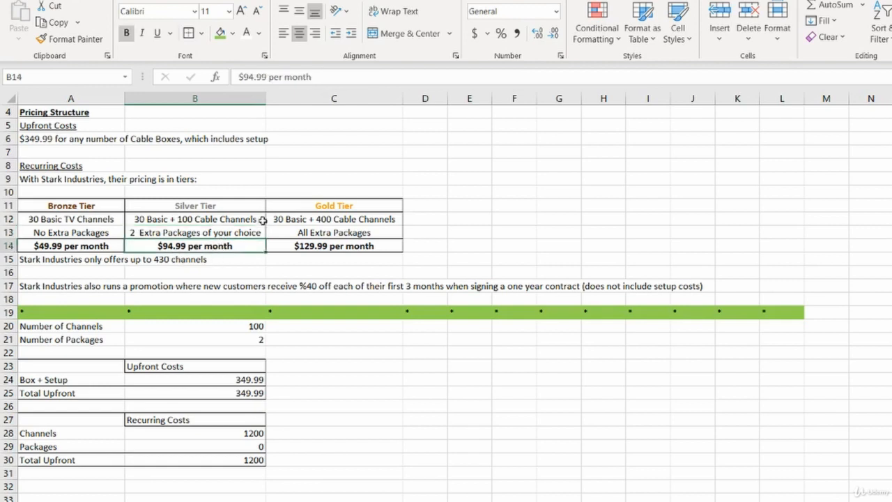
left_click(319, 219)
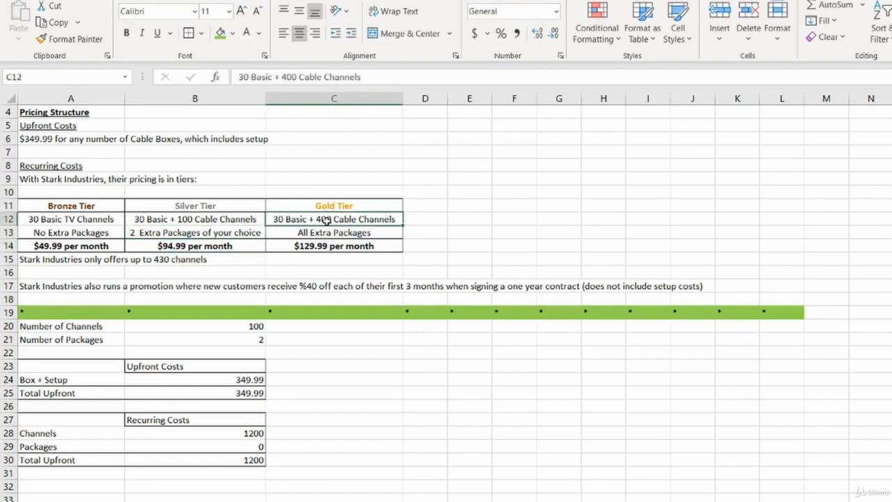
left_click(340, 234)
left_click(333, 250)
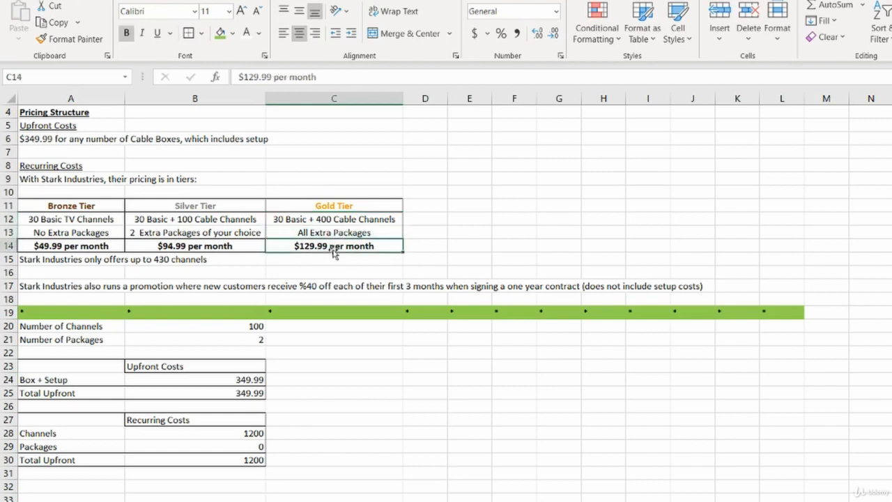
left_click(343, 310)
left_click(374, 351)
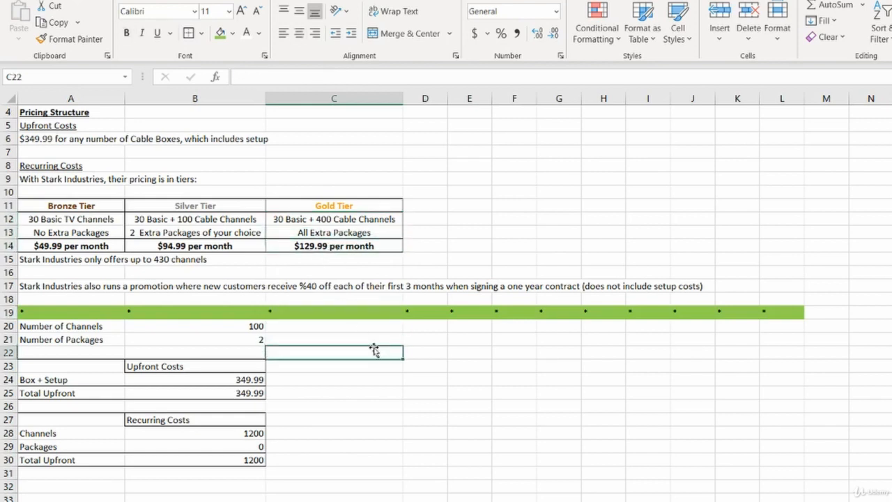
left_click(457, 341)
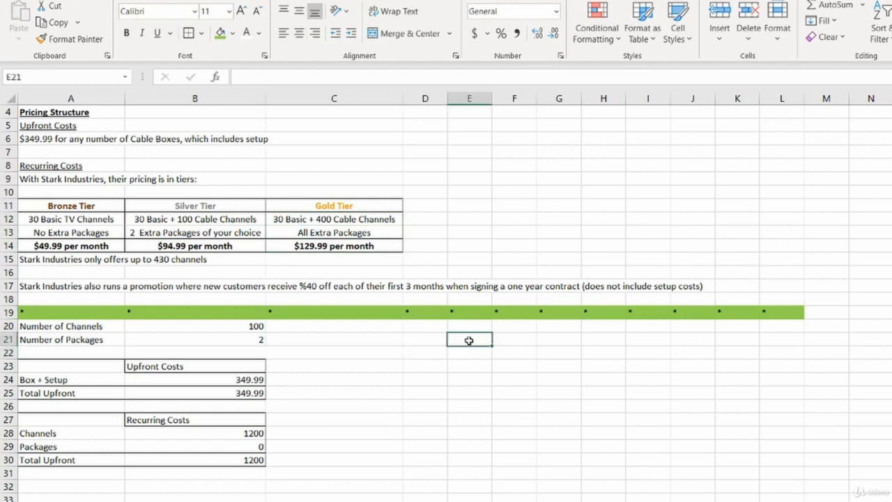
left_click(428, 351)
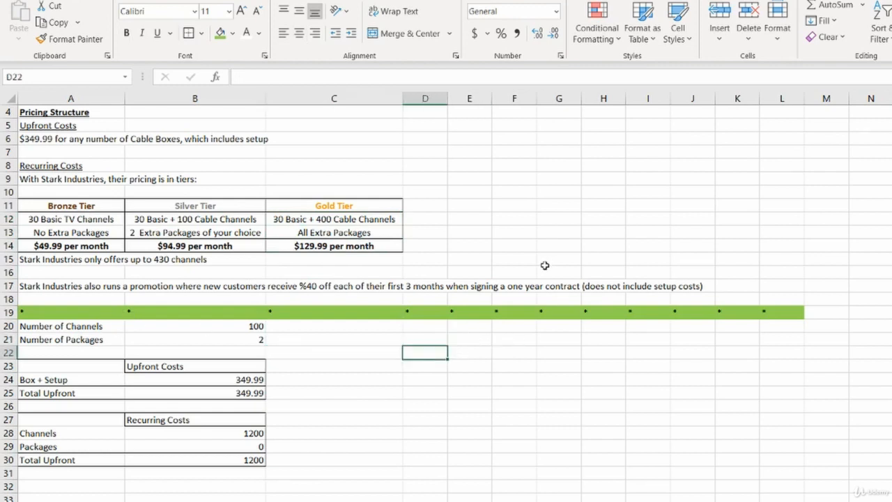
left_click(418, 336)
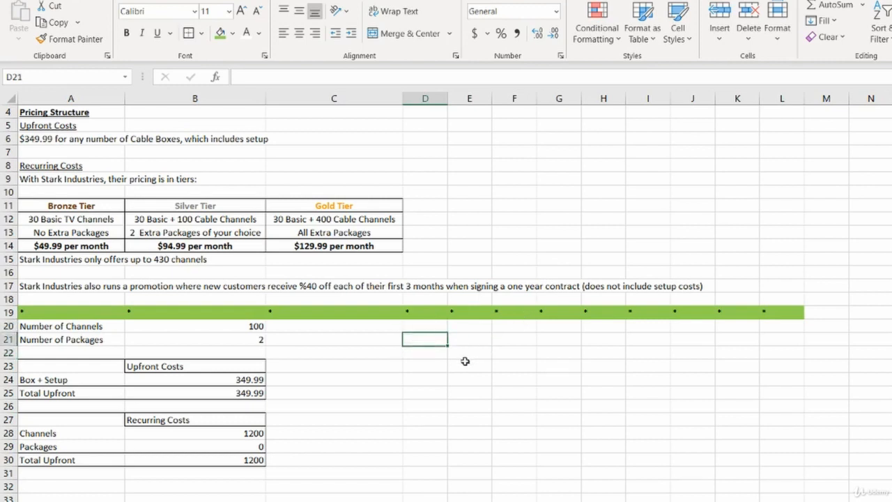
- Read the new customer promotion terms in A17, including the setup cost exclusion, without changing the text
left_click(48, 288)
key("F2")
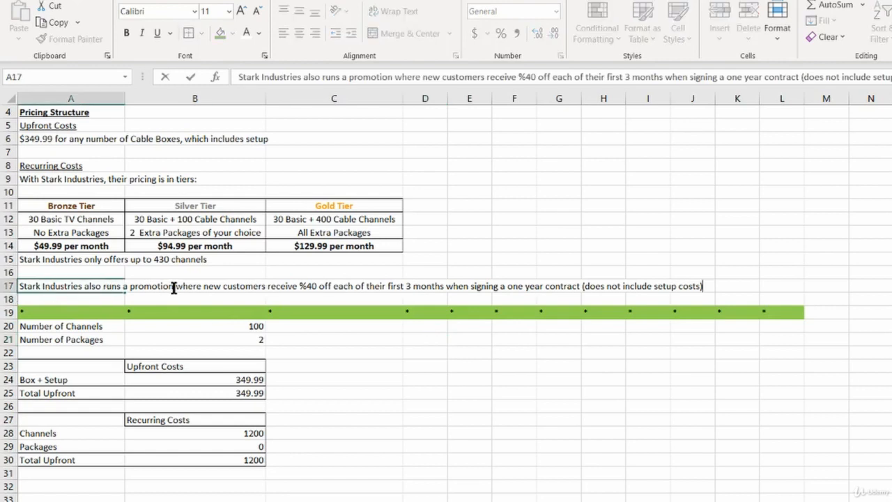
left_click_drag(173, 291, 581, 287)
left_click(581, 287)
left_click_drag(580, 287, 707, 288)
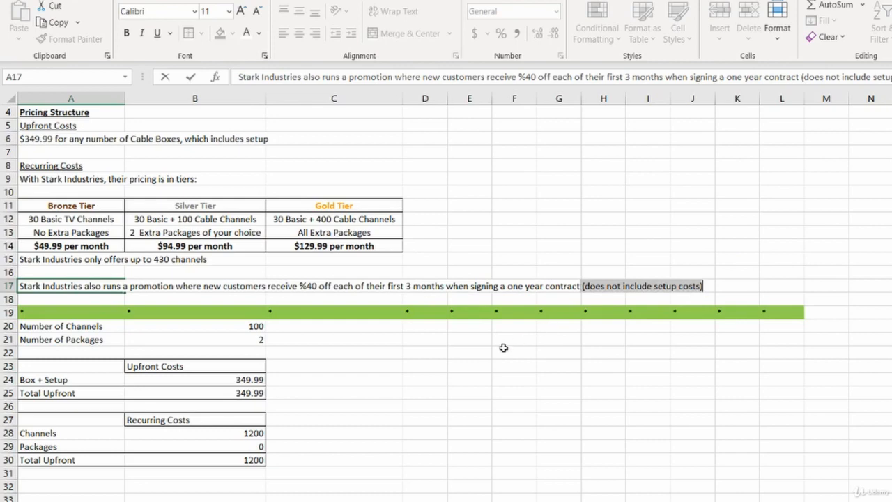
key("Escape")
- Start a tier lookup table with the header Tier in D21 and Bronze, Silver and Gold in D22:D24
left_click(433, 341)
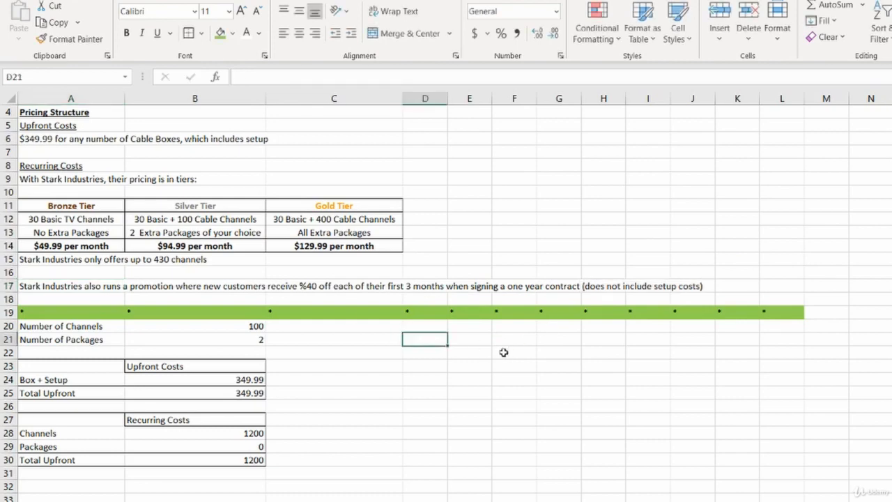
type("T")
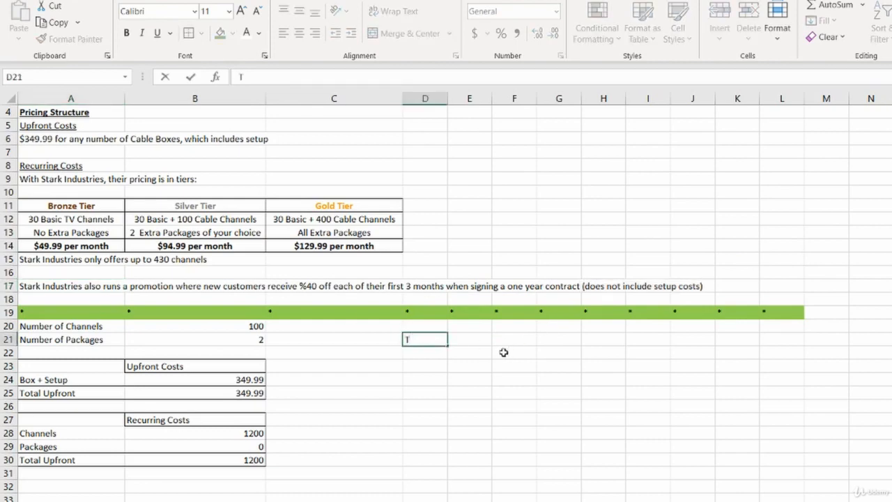
type("ier")
key("Tab")
key("Return")
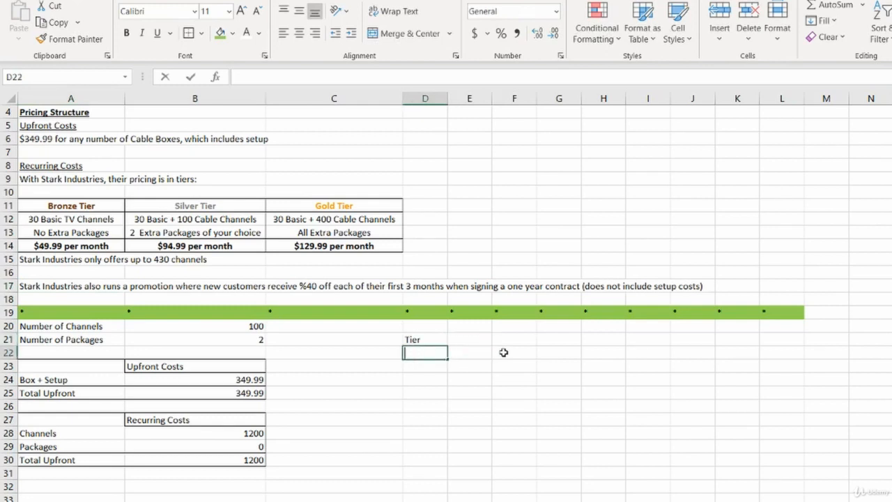
type("Bronze")
key("Return")
type("Silver")
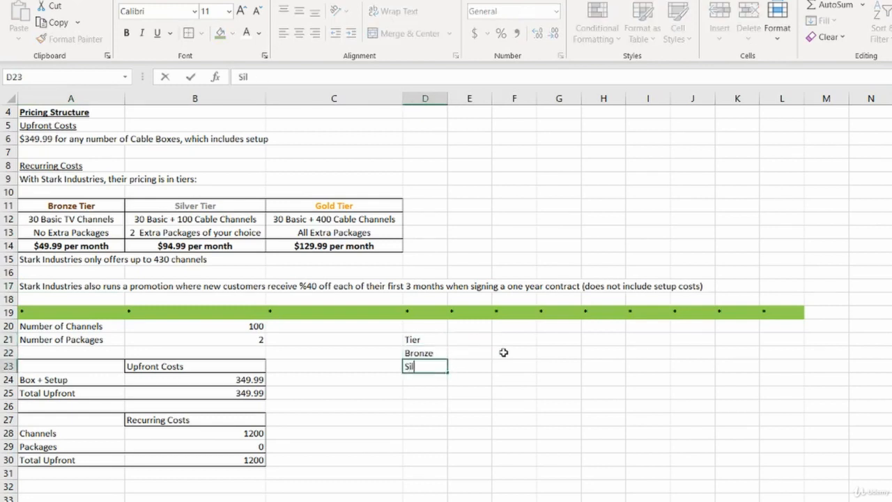
key("Return")
type("Gold")
key("Tab")
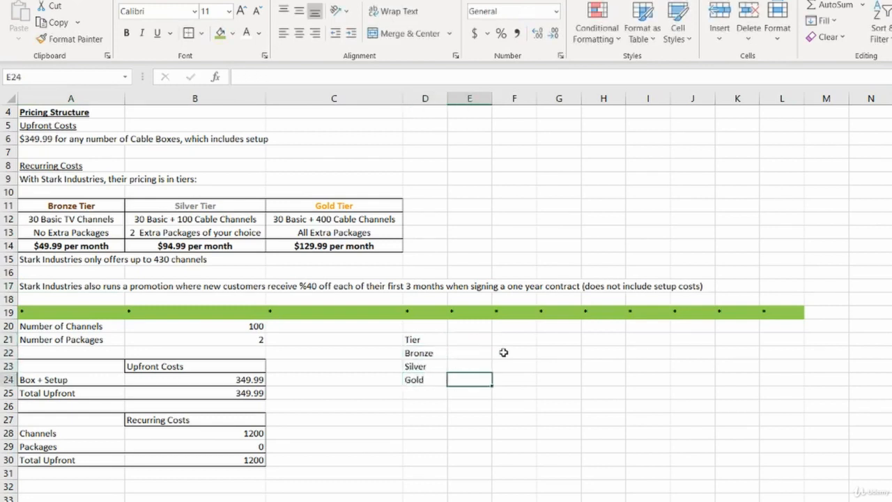
key("Up")
key("Up")
key("Up")
key("Down")
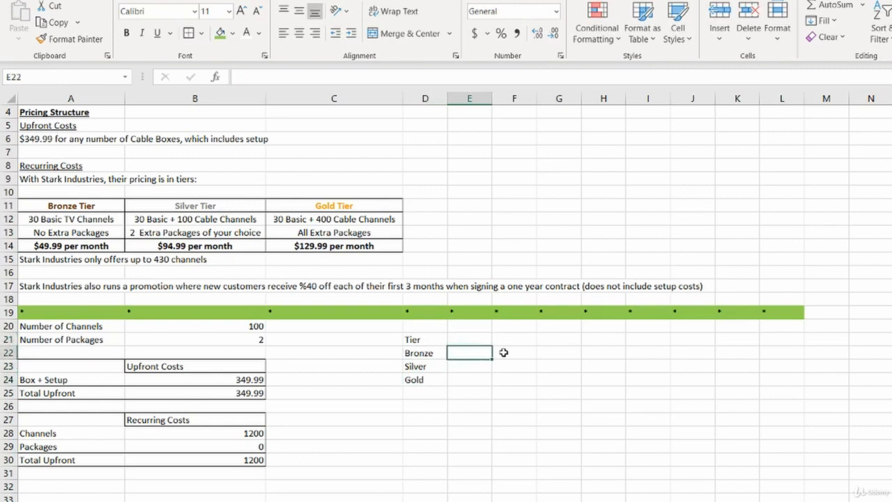
key("Left")
key("Down")
key("Down")
key("Right")
key("Up")
key("Up")
key("Down")
key("Up")
key("Down")
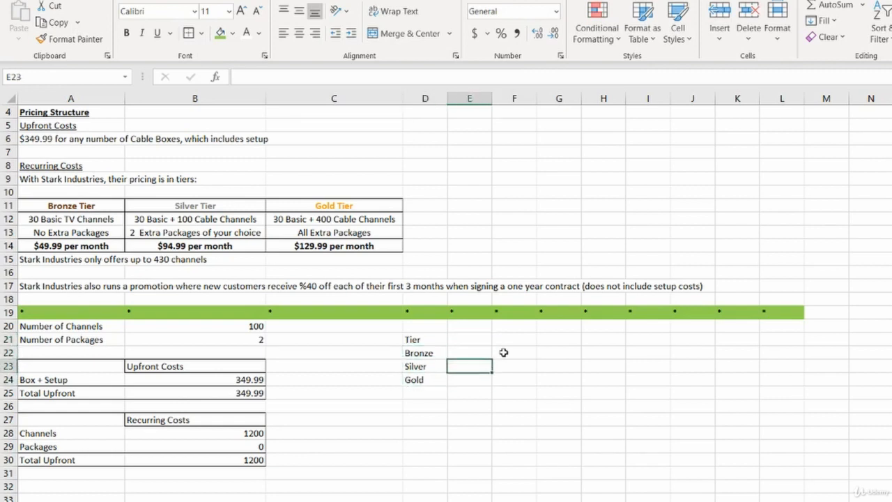
key("Down")
key("Up")
key("Up")
key("Down")
- Examine the channel and extra package limits of the Bronze and Silver tiers in A12:B13
left_click(62, 216)
left_click(57, 235)
left_click(78, 223)
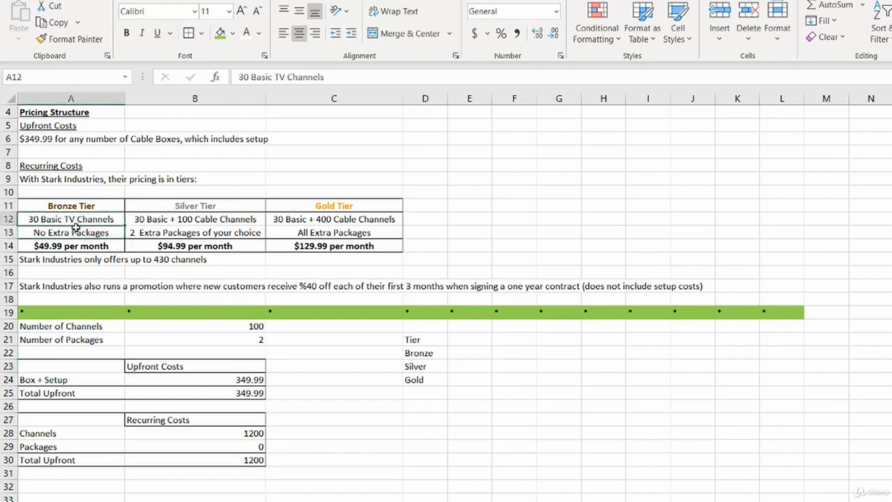
left_click(76, 232)
left_click_drag(195, 219, 199, 229)
left_click(200, 230)
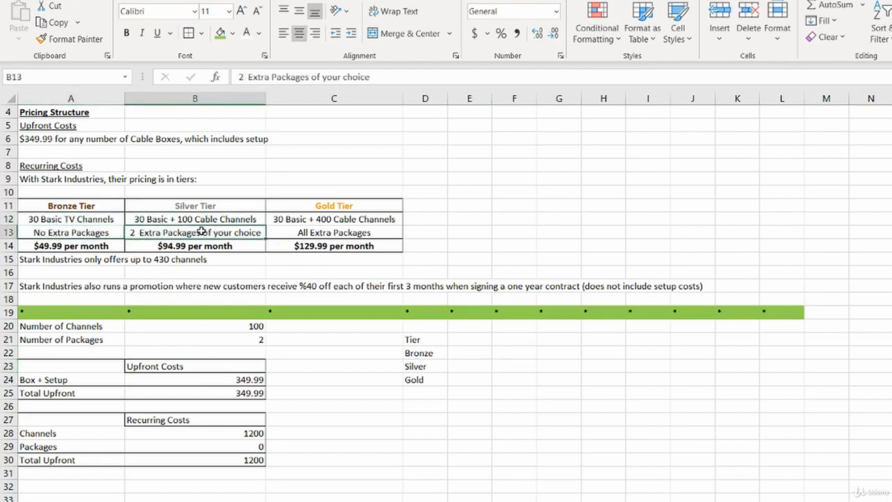
left_click(198, 217)
left_click(191, 236)
- Add the header Flag in E21 beside the Tier header
left_click(458, 360)
left_click(463, 351)
left_click(465, 339)
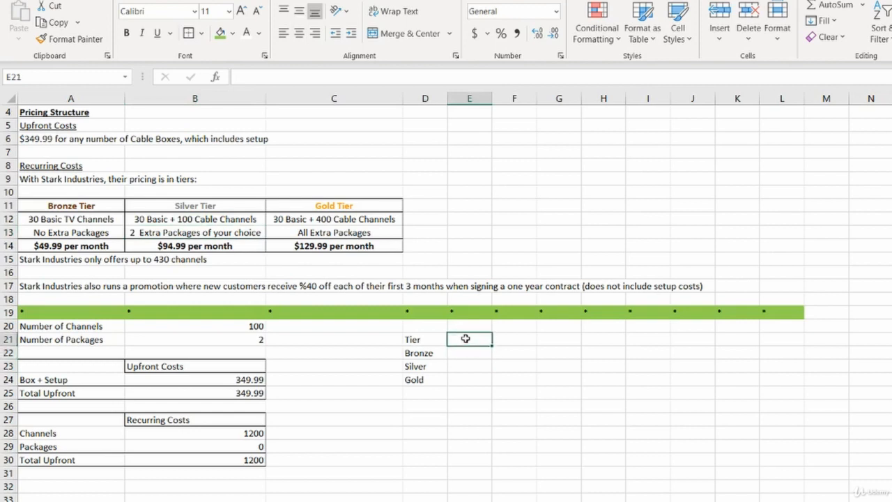
type("Flag")
key("Return")
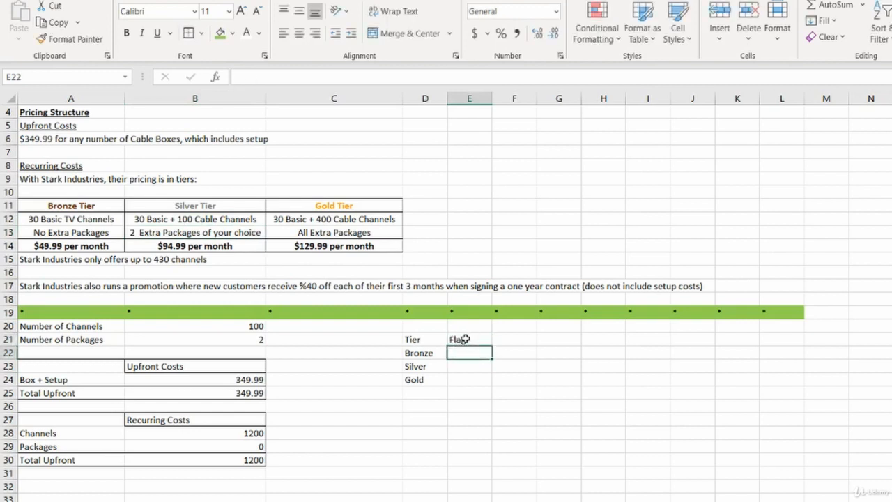
- Add the header Price per Month in F21 beside the Flag header
key("Up")
key("Right")
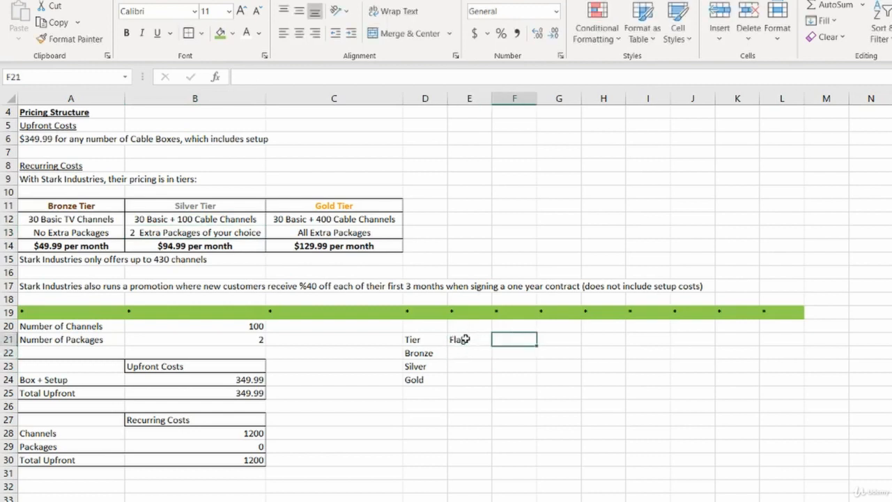
type("Price")
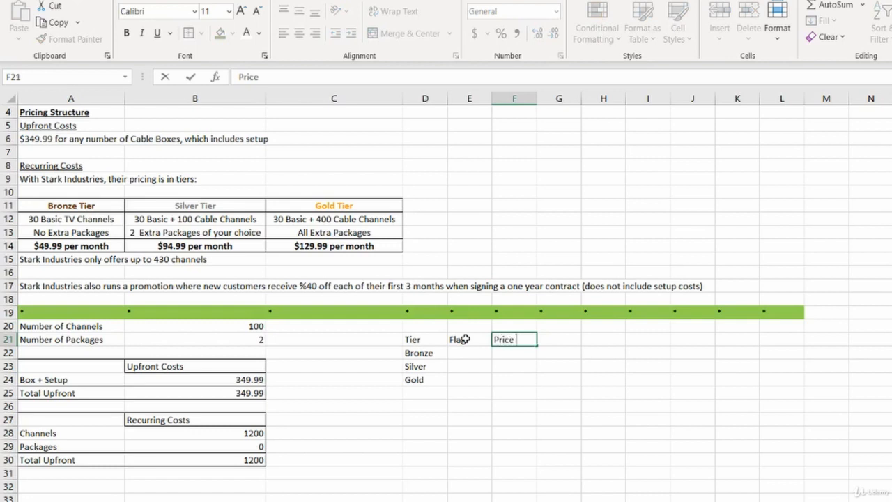
type(" per Monnth")
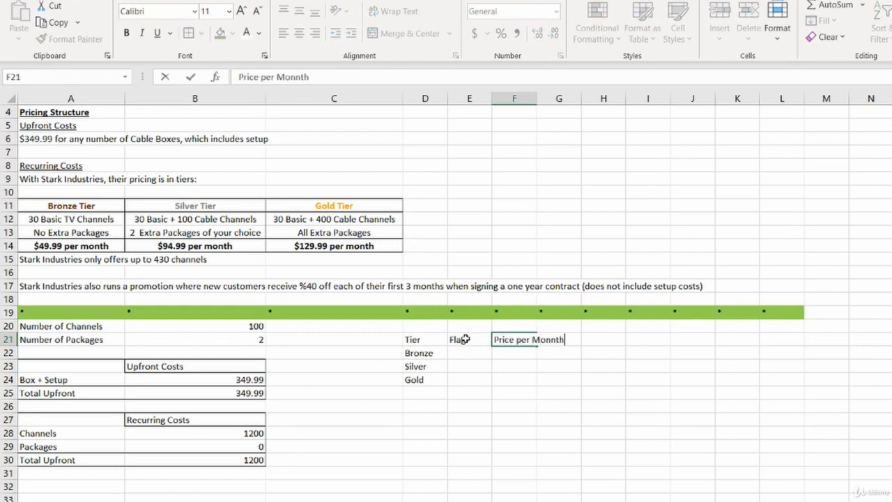
key("Return")
key("ctrl+z")
type("th")
key("Return")
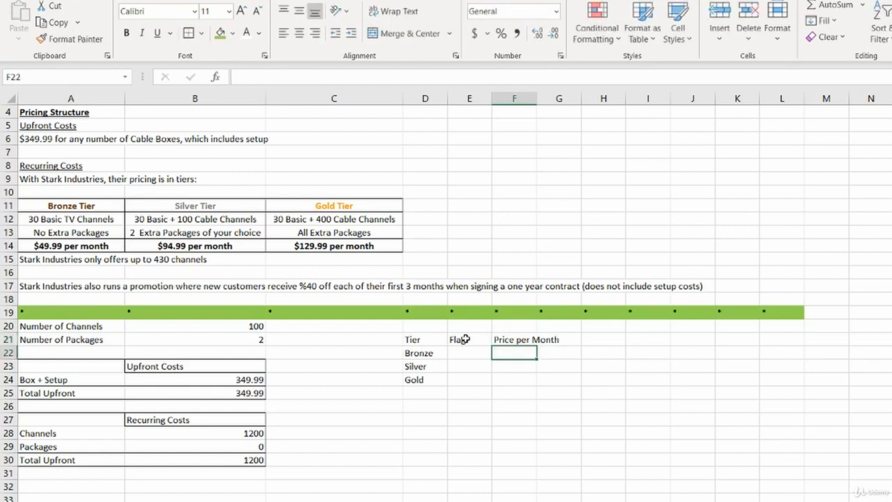
key("Left")
key("Up")
key("Down")
key("shift+Down")
key("shift+Down")
key("Right")
key("shift+Down")
key("shift+Down")
key("shift+Up")
key("shift+Up")
key("Down")
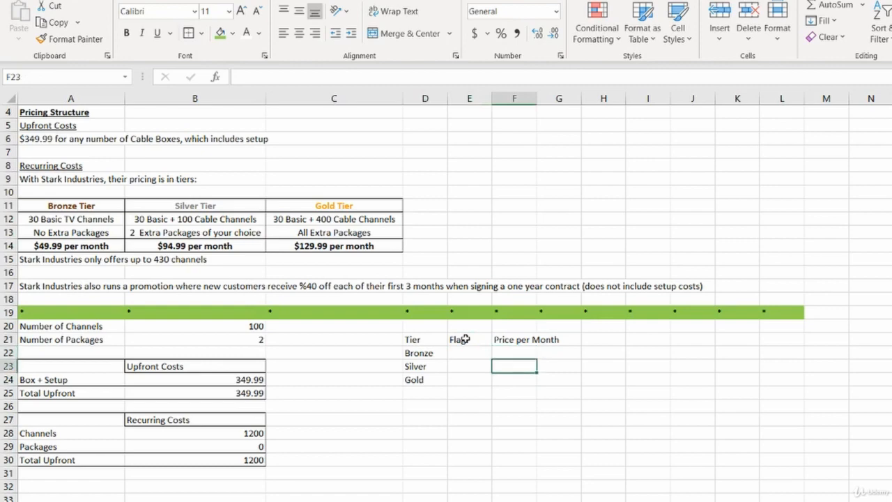
- Enter the monthly prices 49.99 for Bronze, 94.99 for Silver and 129.99 for Gold in F22:F24
key("Up")
type("49")
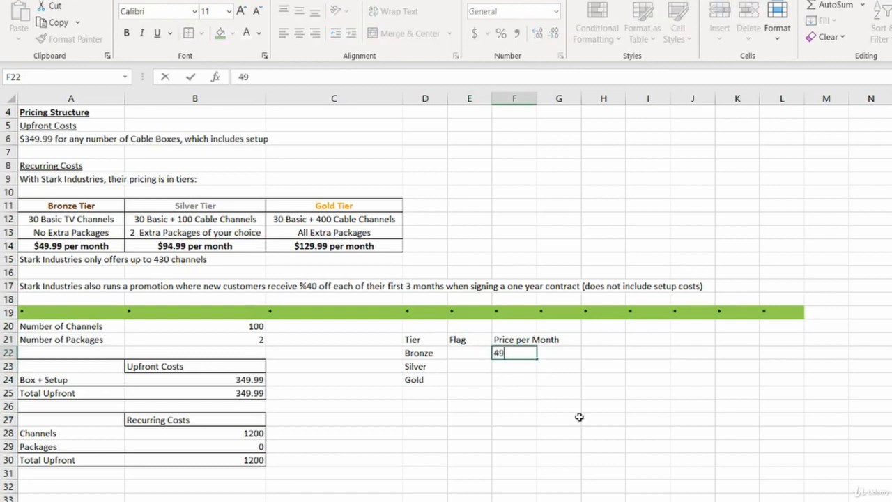
type(".99")
key("Return")
type("94")
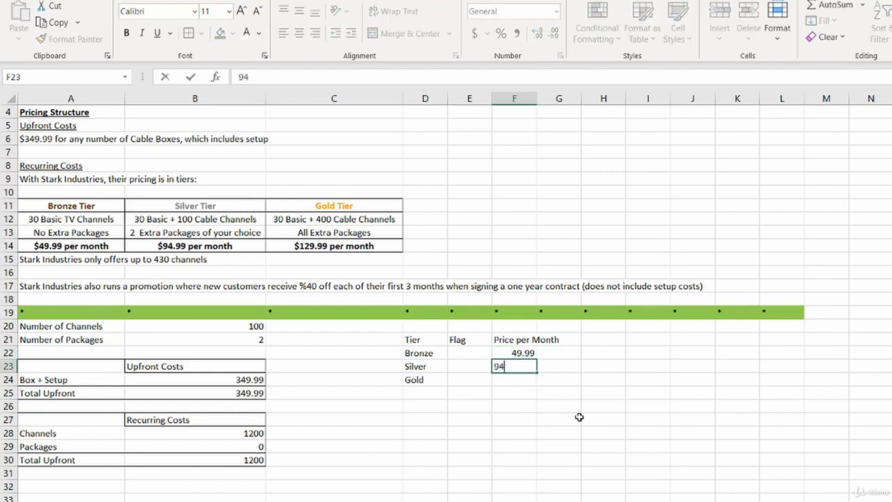
type(".99")
key("Return")
type("129.99")
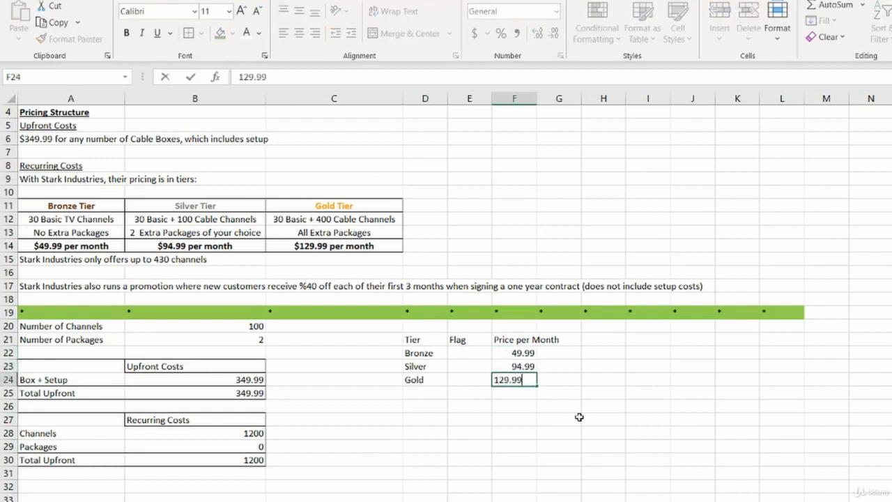
key("Return")
key("Up")
key("Left")
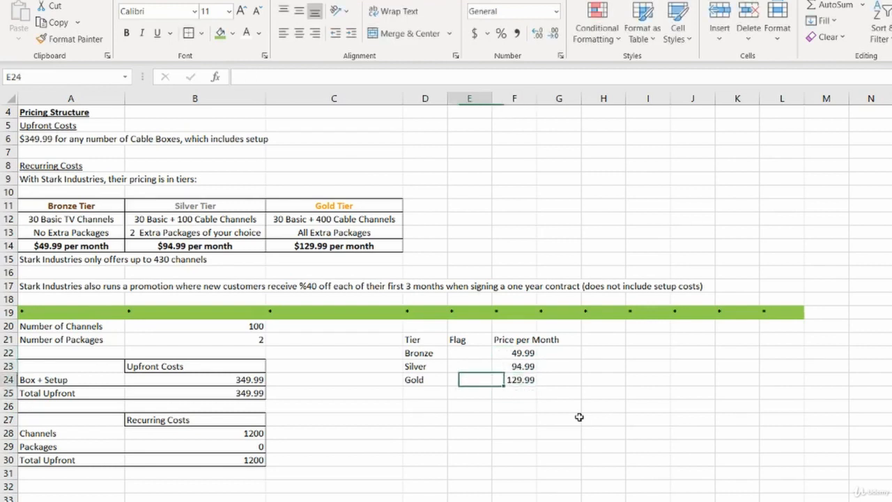
- Start an IF formula in the Bronze flag cell E22 that tests whether the number of channels satisfies B20<=30
key("Left")
key("Right")
key("Up")
key("Up")
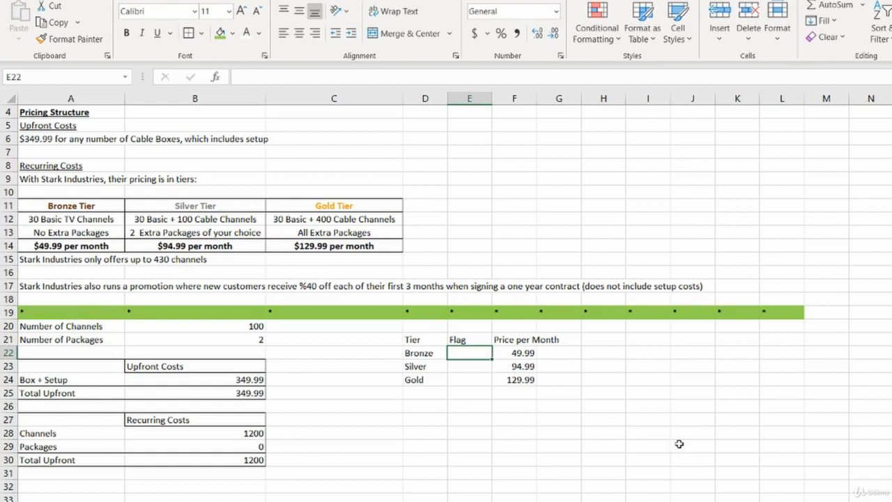
type("=if(")
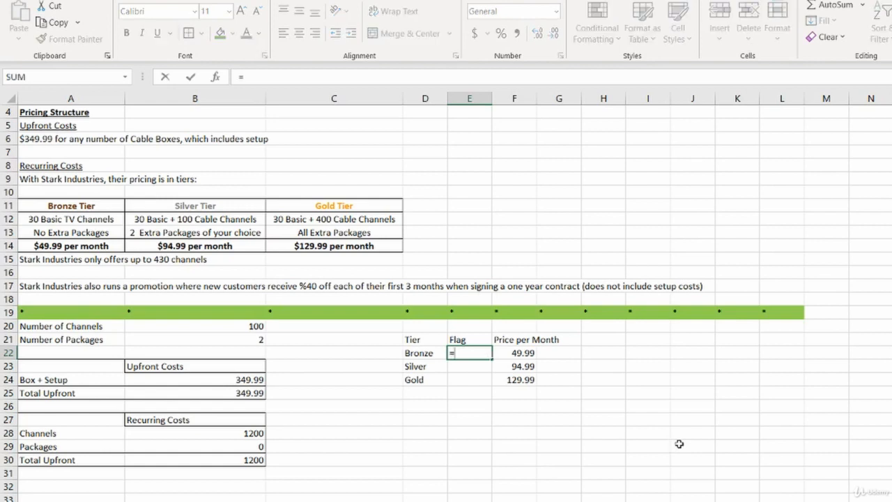
left_click(225, 330)
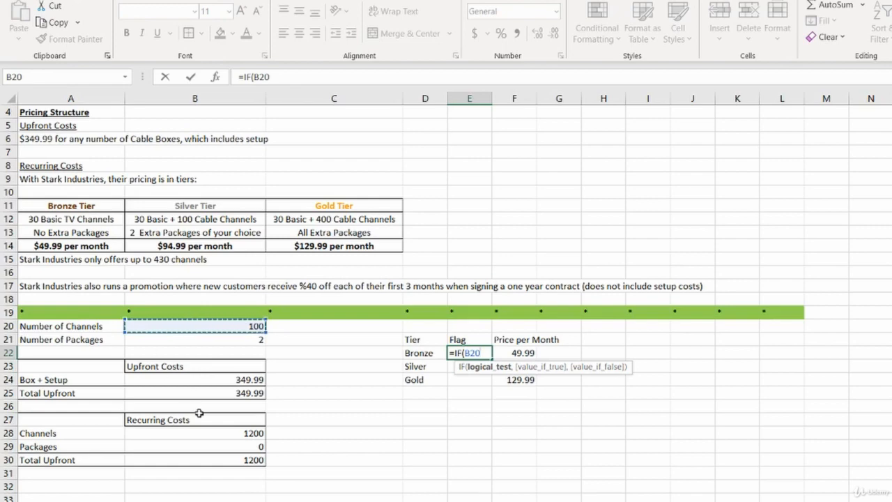
type("<")
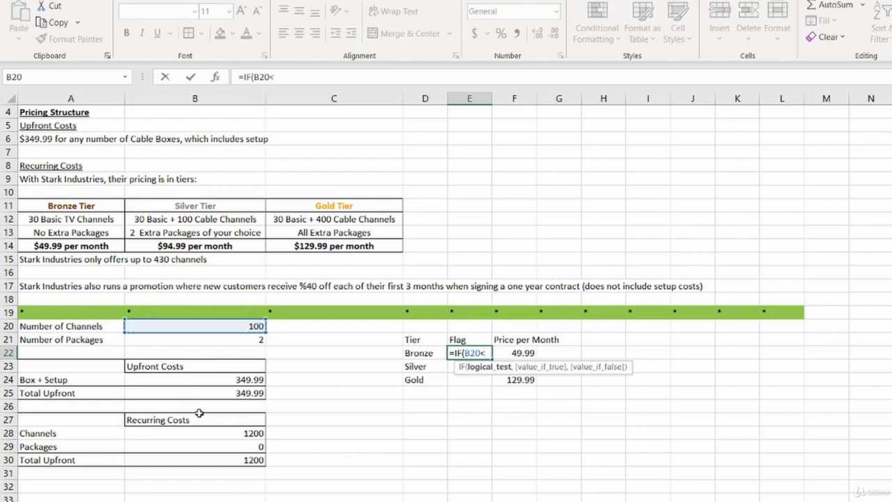
type("=30")
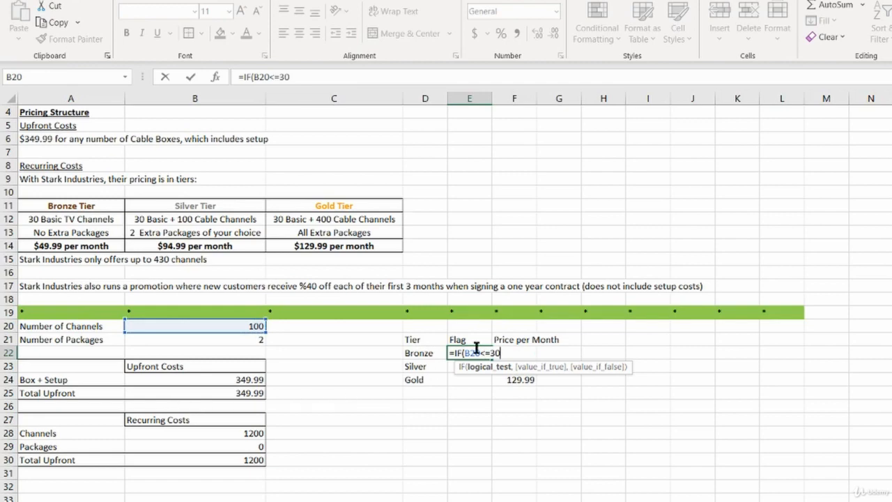
- Wrap the Bronze flag's channel test in an AND function and add the package condition B21=0
left_click(466, 352)
type("and")
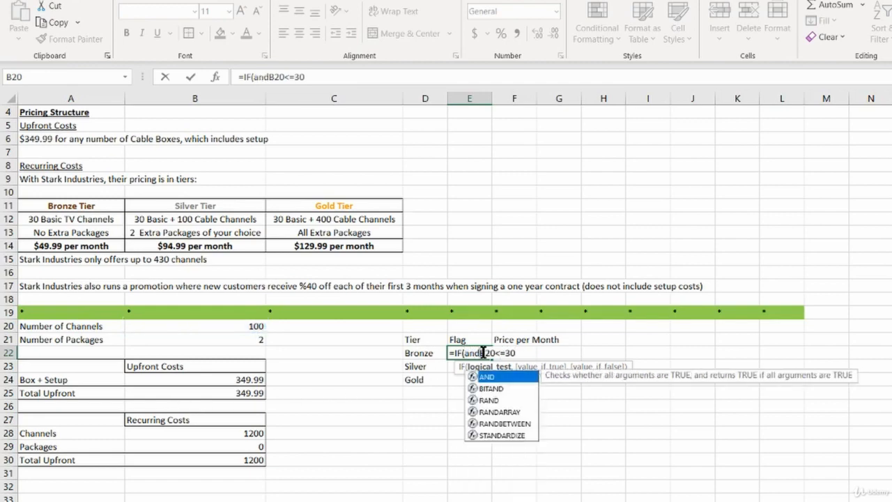
key("Tab")
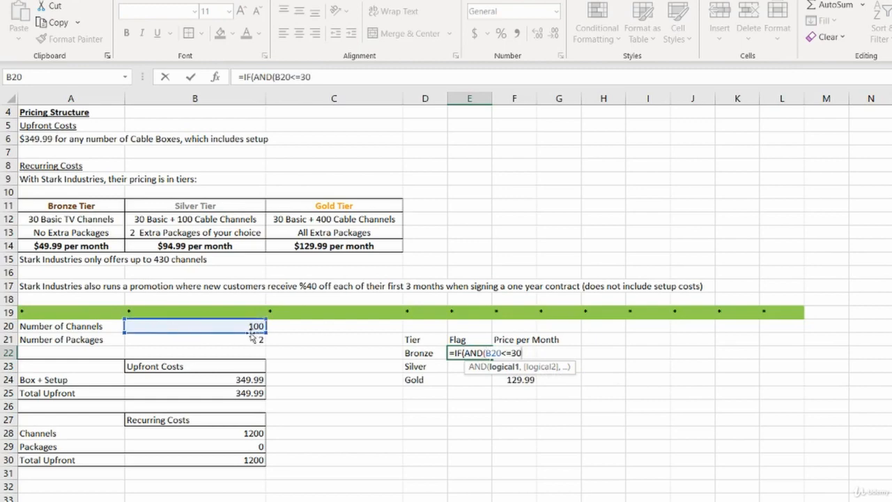
type(",")
left_click(175, 342)
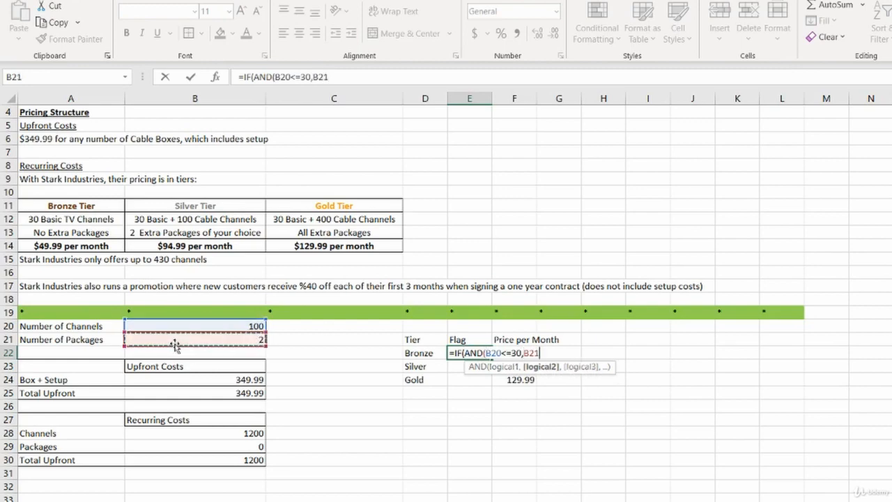
type("=")
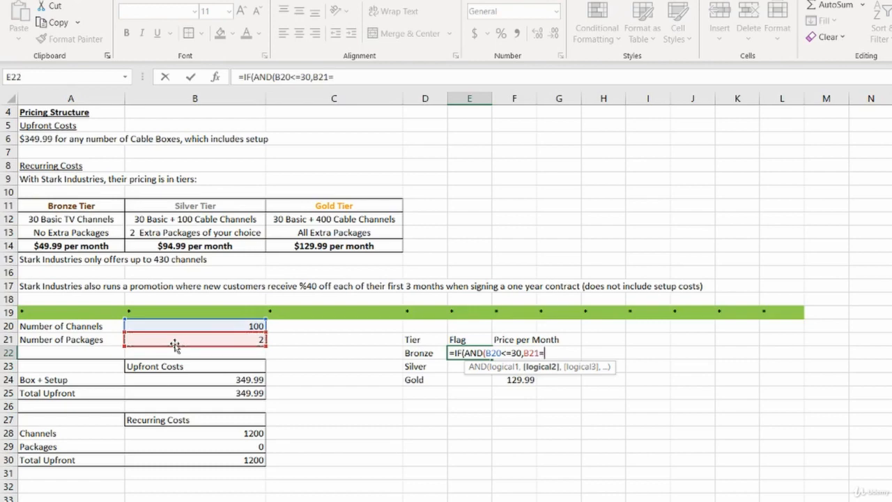
type("0)")
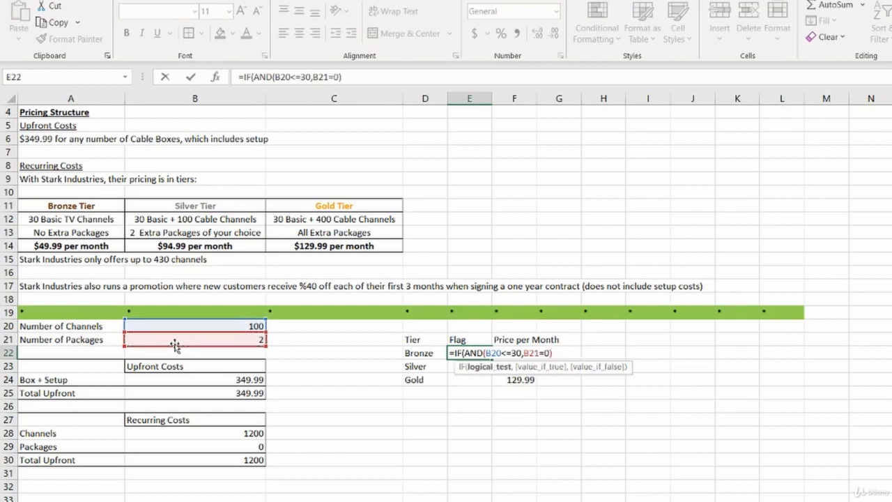
- Complete the Bronze flag formula so it returns TRUE when both conditions are met and FALSE otherwise
type(",TRUE")
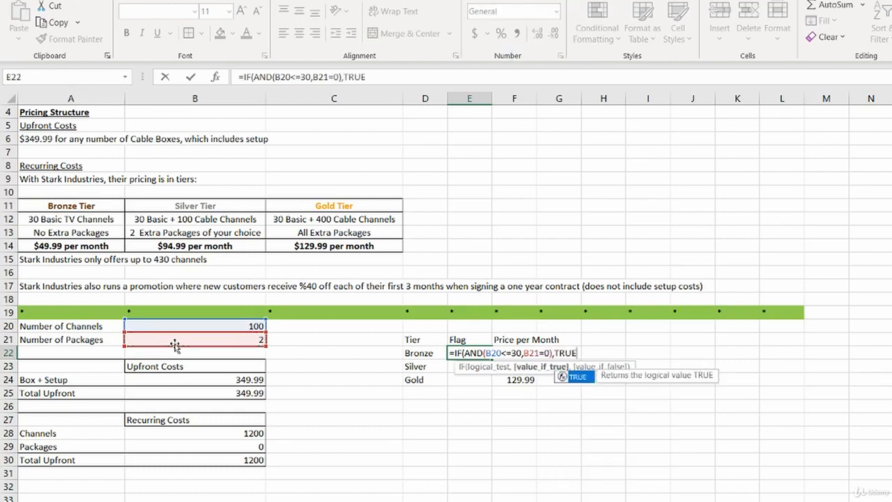
type(",FALSE")
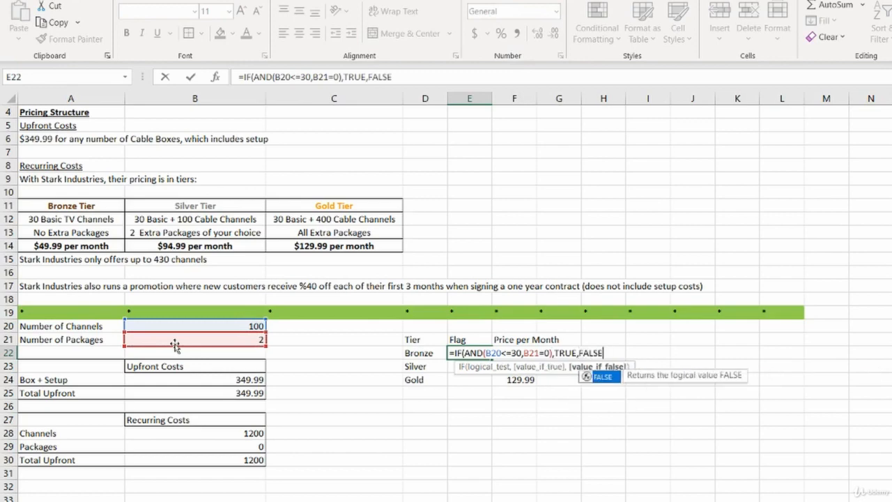
type(")")
key("Return")
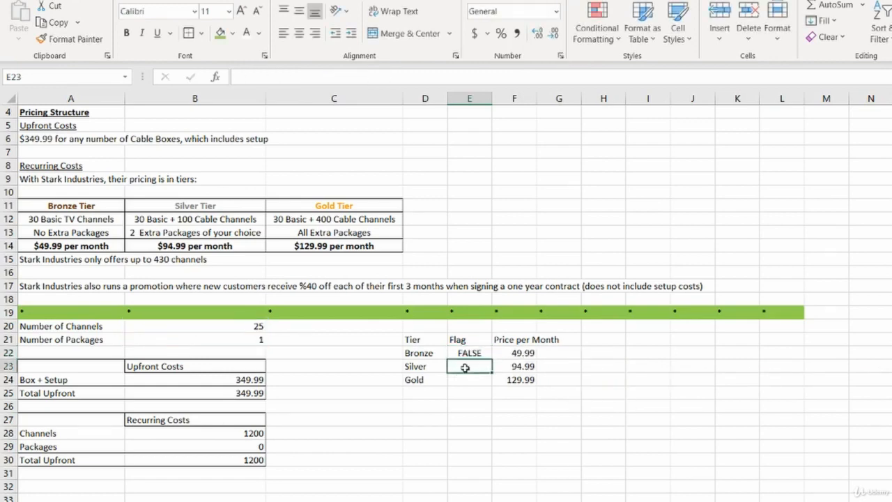
type("=")
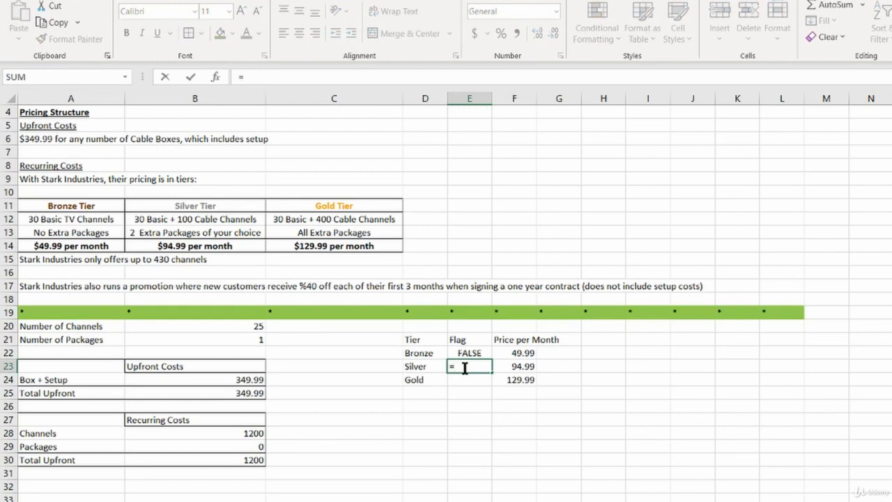
type("IF(")
key("Escape")
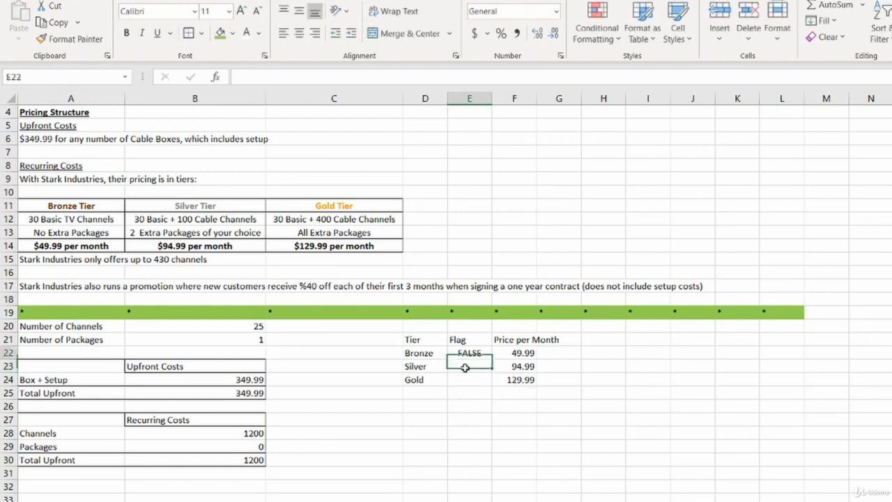
- Copy the text of the Bronze flag formula into the Silver flag cell E23 with its B20 and B21 references intact
key("Up")
key("F2")
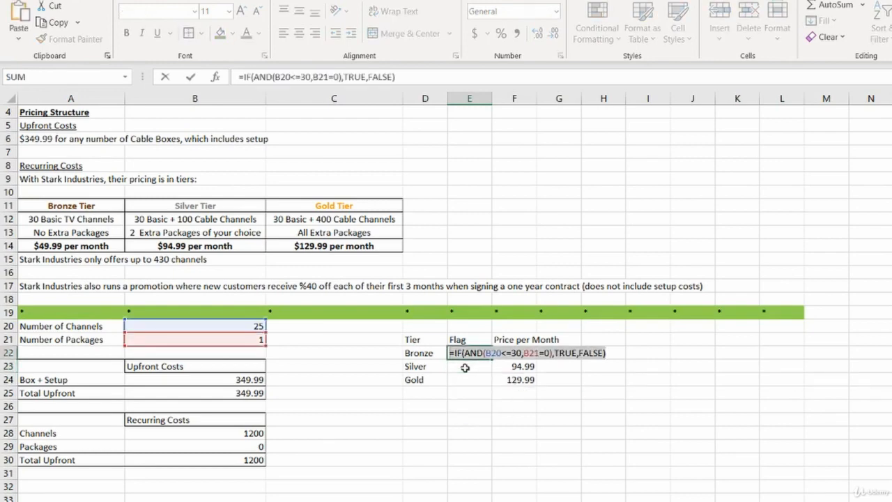
key("ctrl+Return")
left_click(465, 368)
type("=IF(AND(B20<=30,B21=0),TRUE,FALSE)")
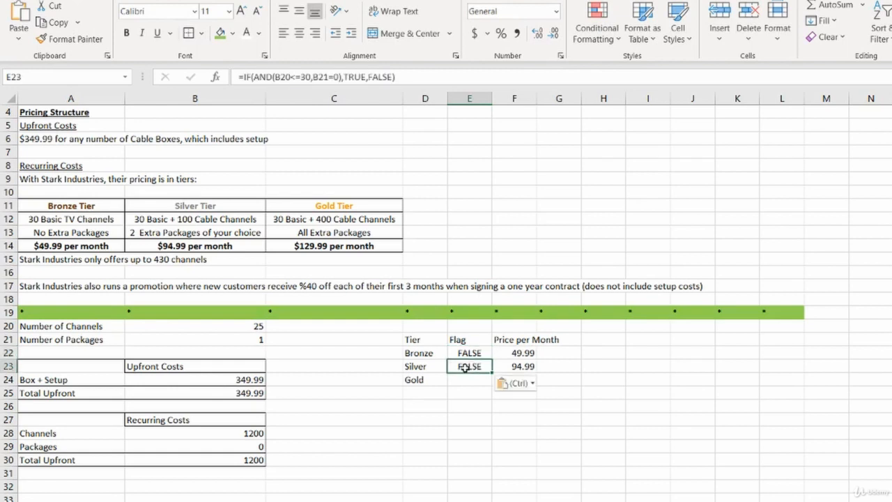
- Change the Silver flag conditions in E23 to B20<=130 and B21<=2
key("F2")
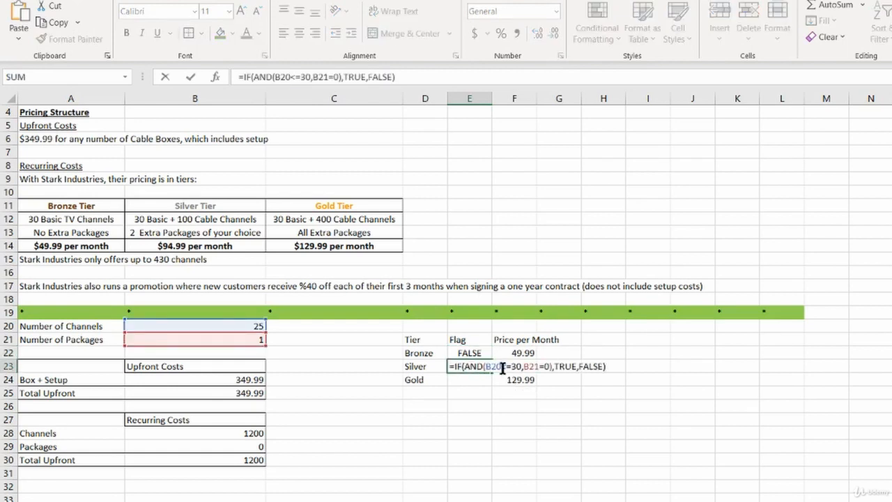
left_click(520, 364)
type("1")
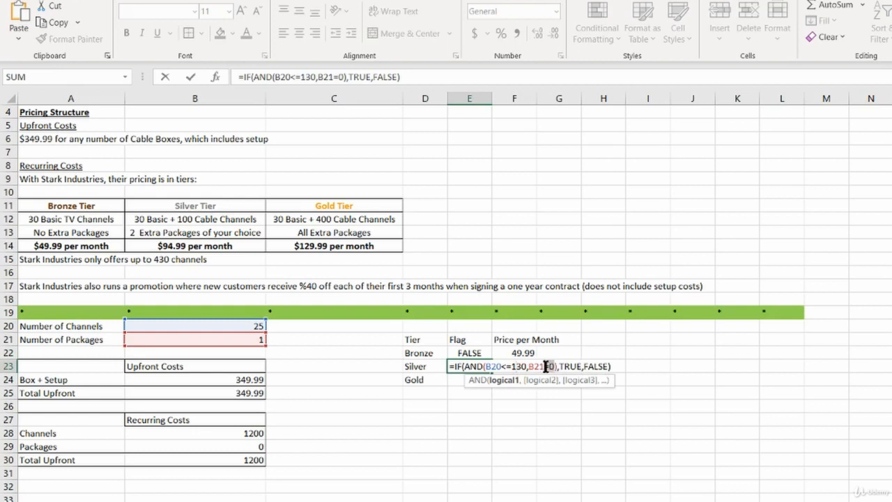
left_click_drag(545, 367, 556, 366)
type("<=2")
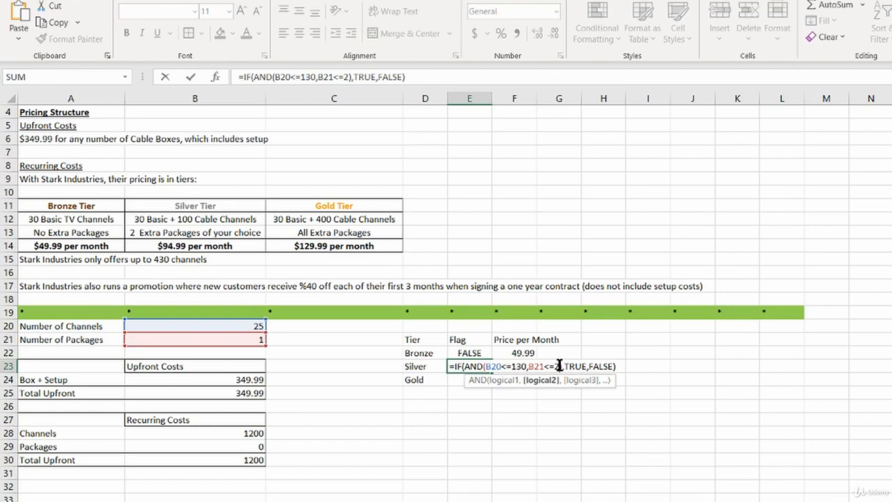
key("Return")
key("Up")
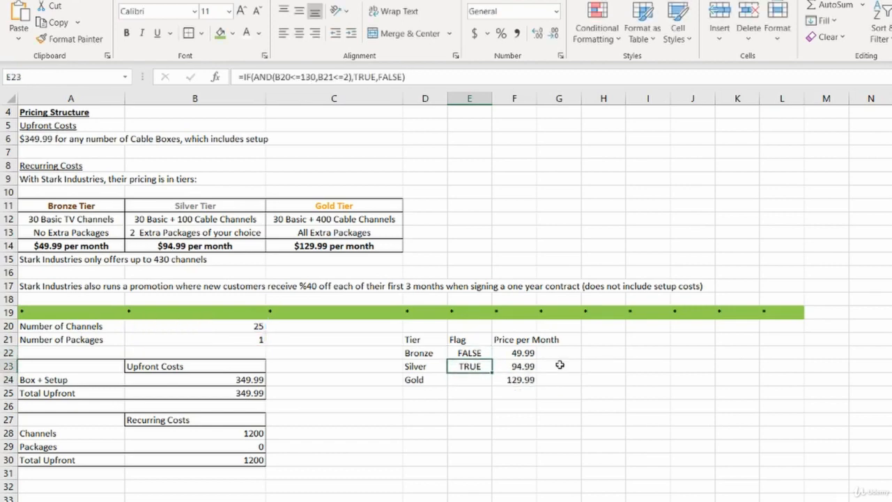
key("F2")
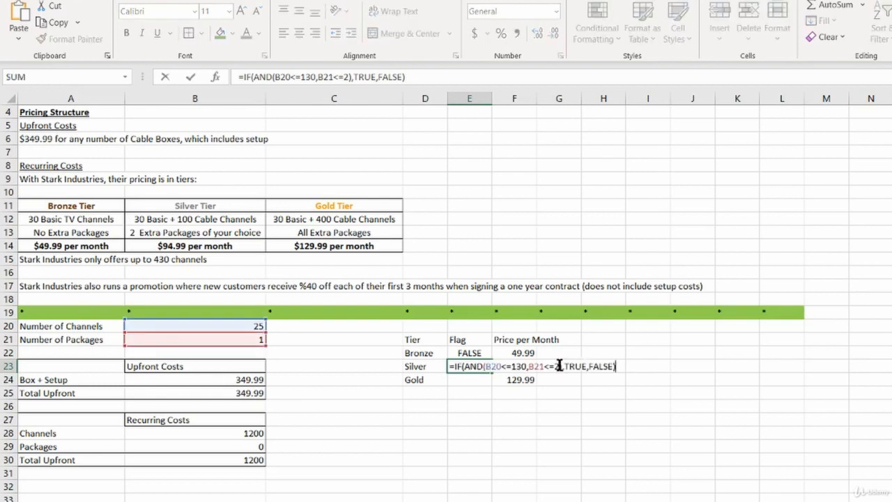
key("Escape")
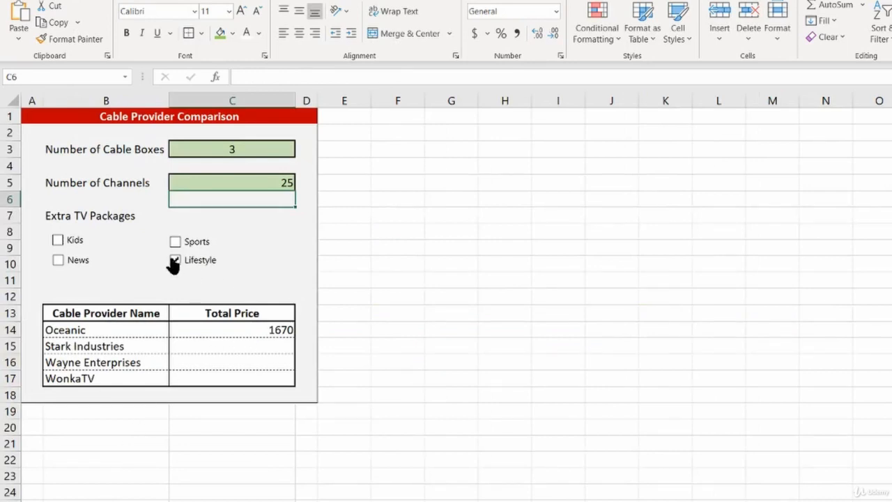
- Deselect the Lifestyle package on the Cable Provider Comparison sheet and compare the Bronze and Silver flags in E22:E23
left_click(175, 260)
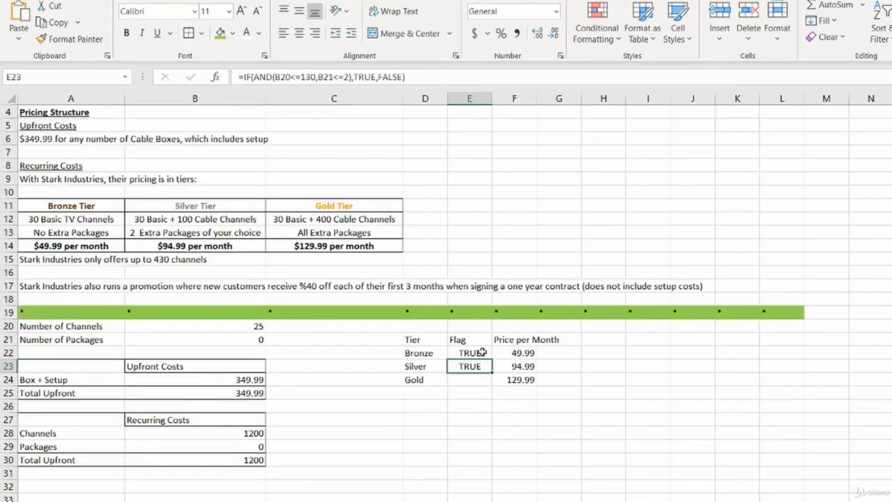
left_click(477, 353)
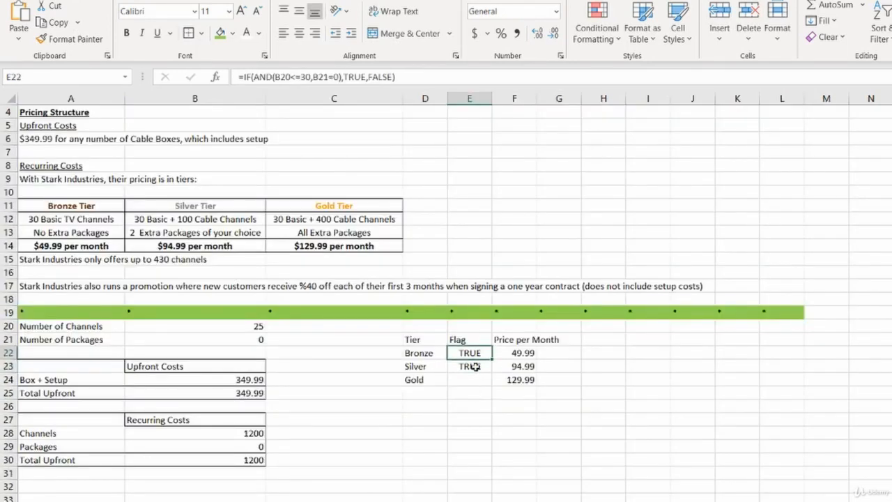
left_click(480, 364)
left_click(477, 353)
left_click(480, 363)
left_click(477, 353)
mouse_move(477, 353)
left_mouse_down()
mouse_move(509, 369)
mouse_move(480, 367)
mouse_move(477, 353)
left_mouse_up()
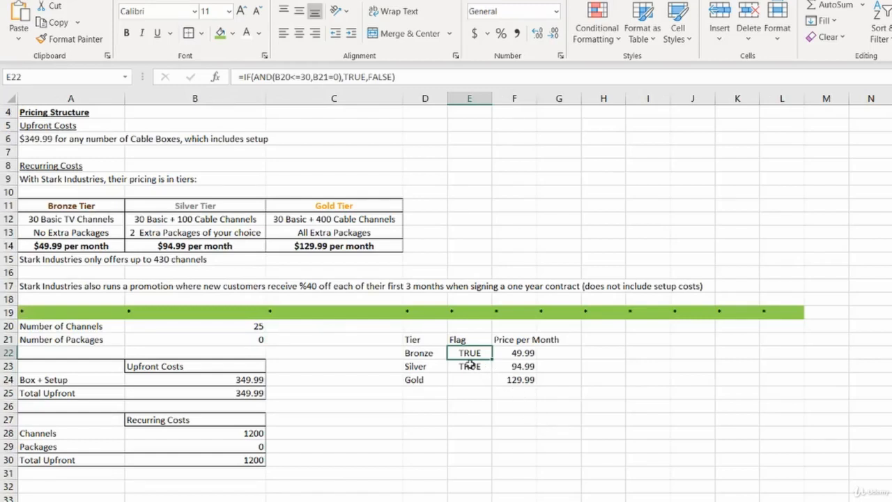
- Add NOT(E22) as a third AND condition in the Silver flag formula in E23
double_click(467, 364)
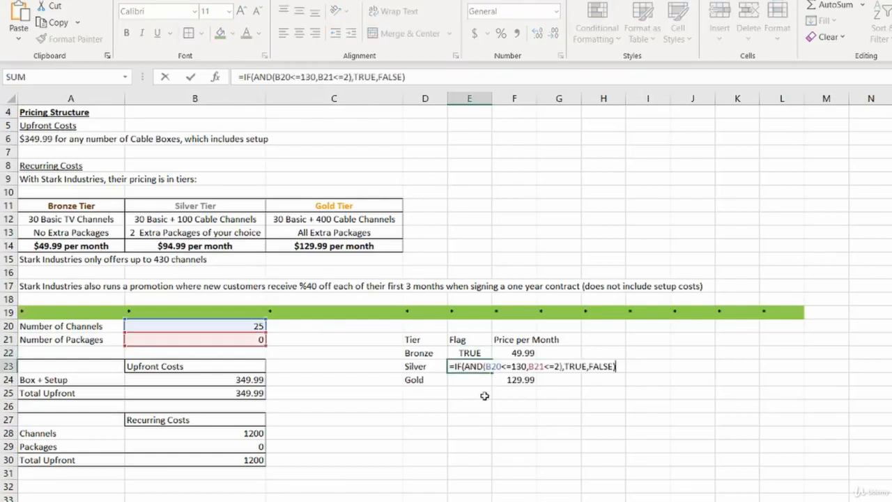
left_click(491, 366)
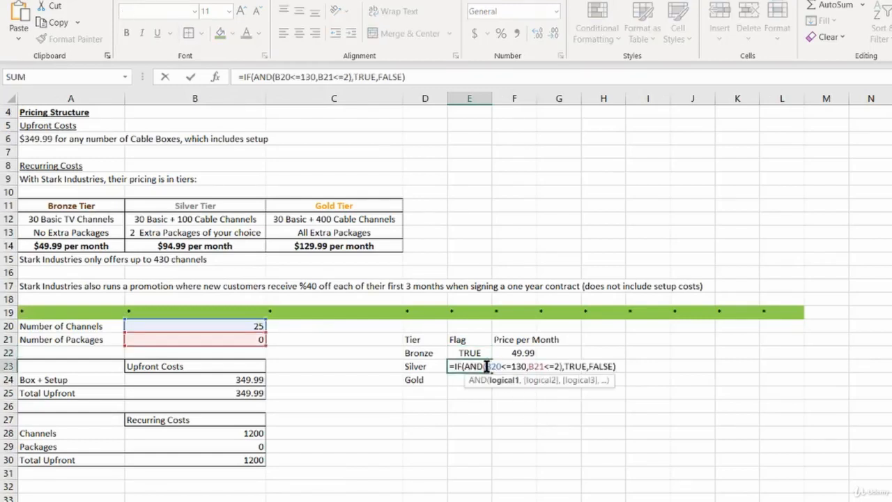
left_click_drag(493, 371, 562, 369)
left_click(561, 367)
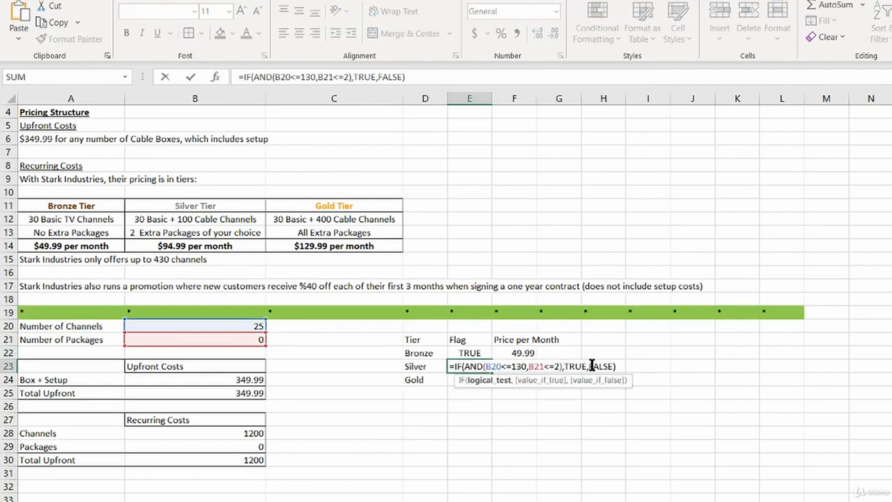
key("Left")
type(",")
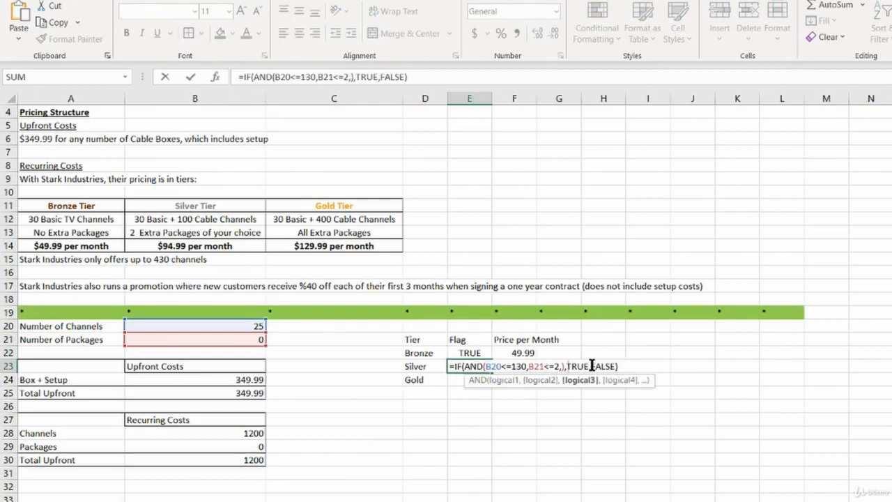
type("NOT(")
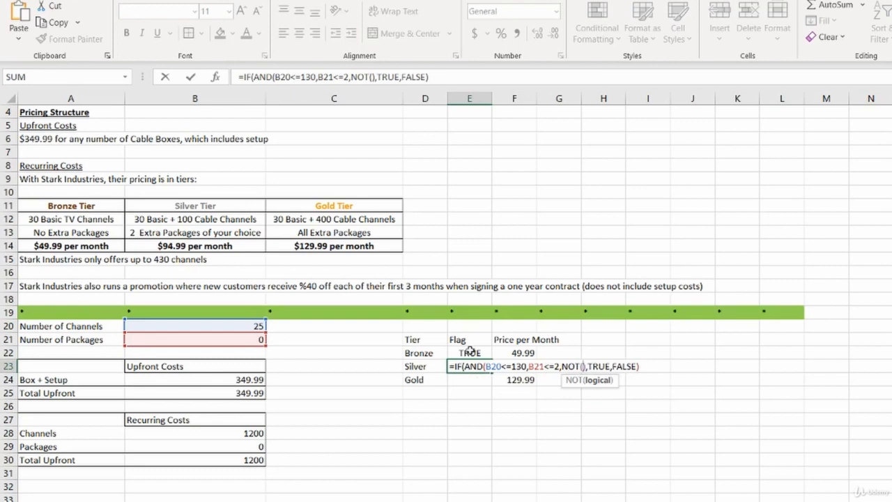
left_click(470, 352)
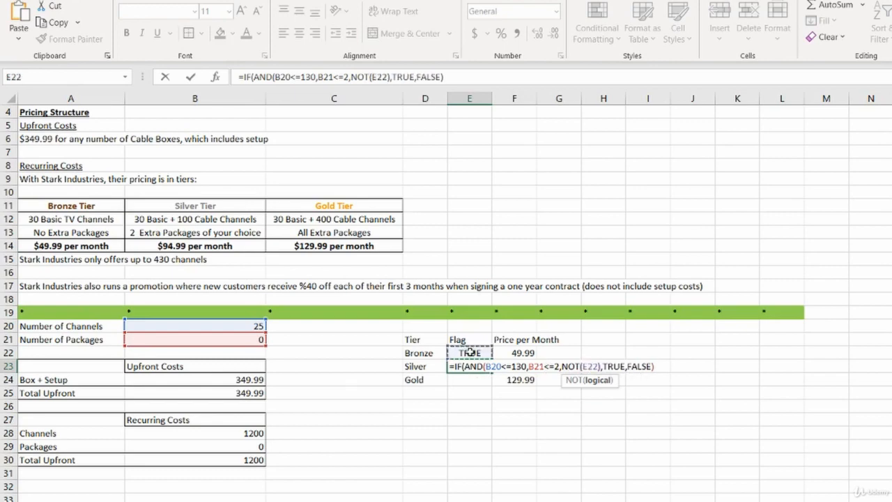
type(")")
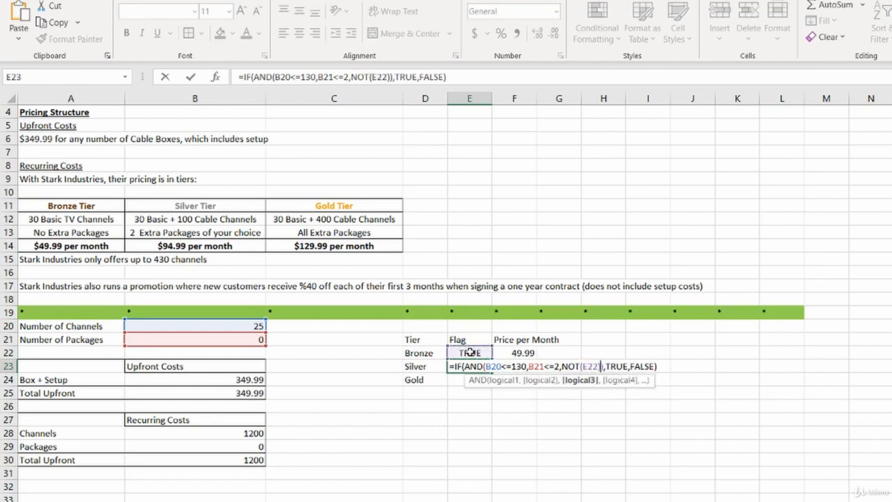
left_click(592, 366)
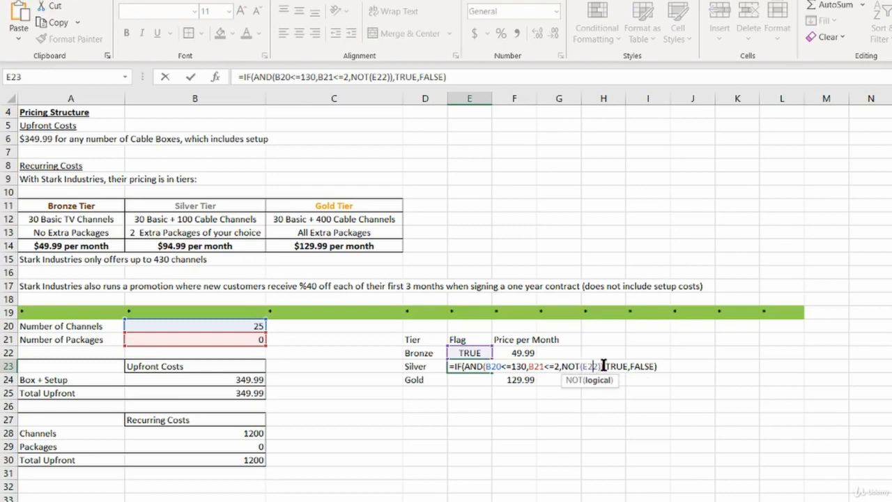
key("Return")
- Review the conditions of the Silver flag formula in E23, especially the NOT(E22) part
left_click(475, 367)
key("F2")
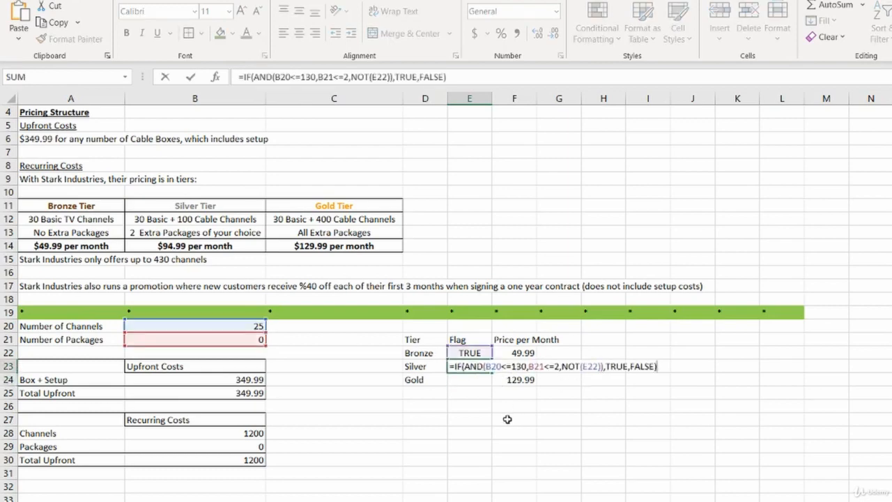
key("Escape")
key("F2")
key("Escape")
key("F2")
left_click_drag(562, 367, 587, 368)
key("Escape")
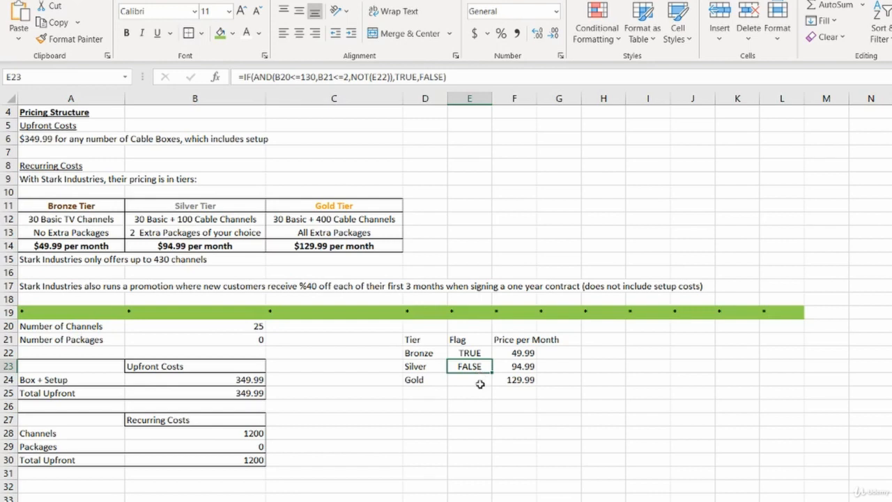
key("F2")
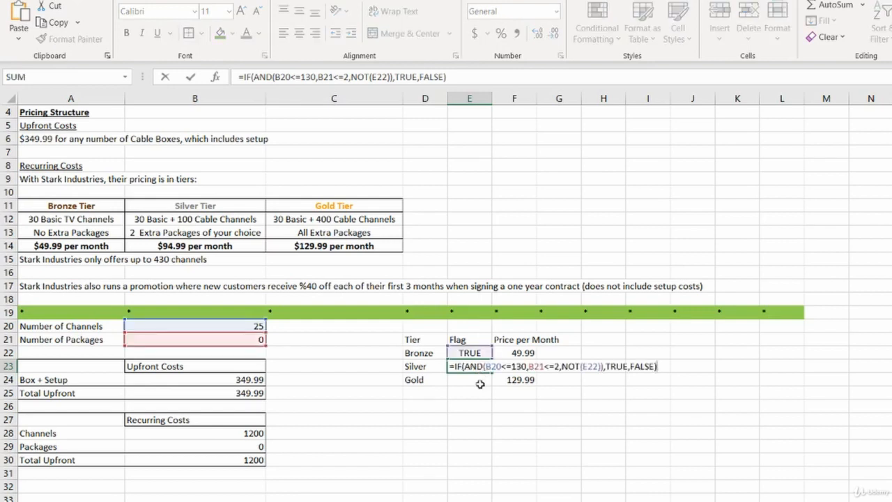
key("shift+Home")
key("Escape")
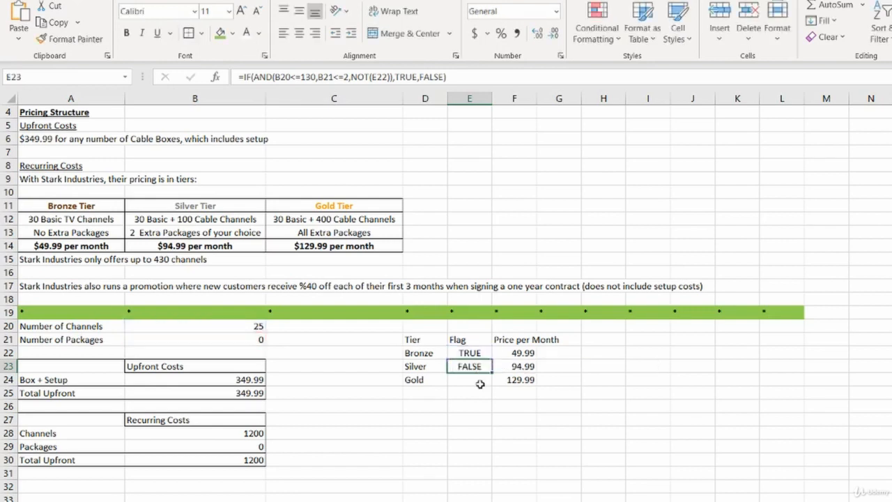
- Make the B20 and B21 references in the Silver flag formula in E23 absolute, as $B$20 and $B$21
key("F2")
left_click(496, 367)
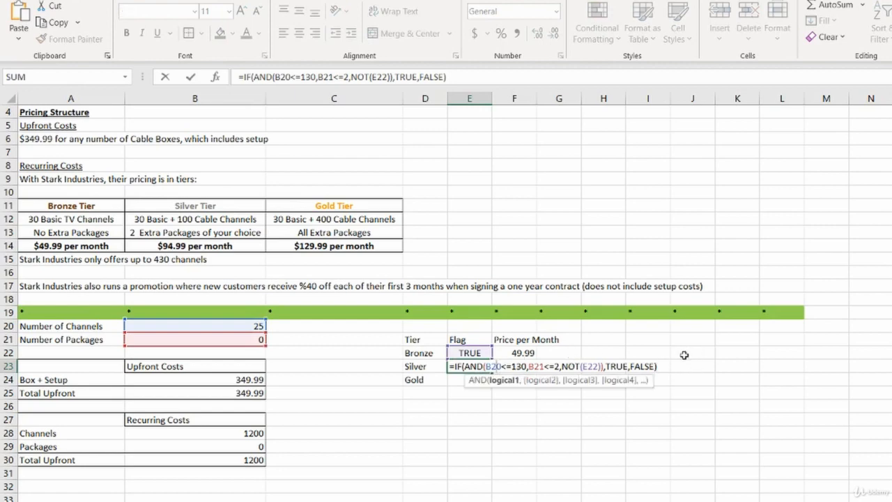
key("F4")
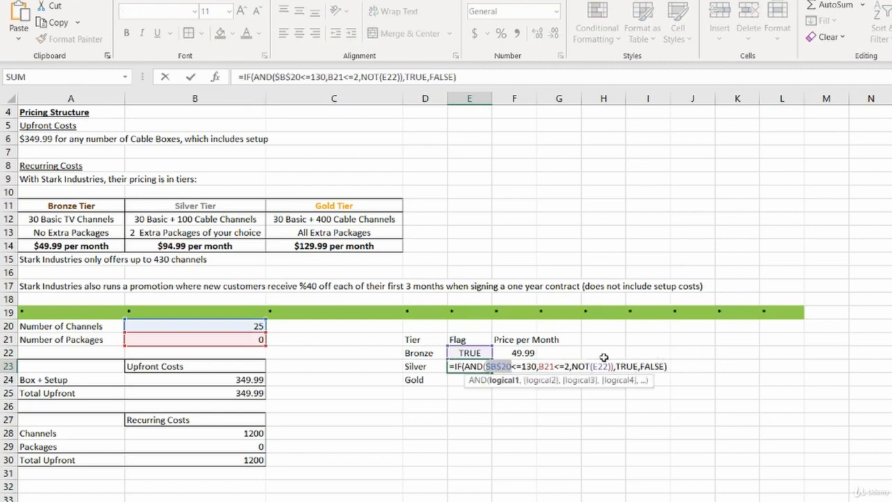
key("F4")
key("F4")
key("F4")
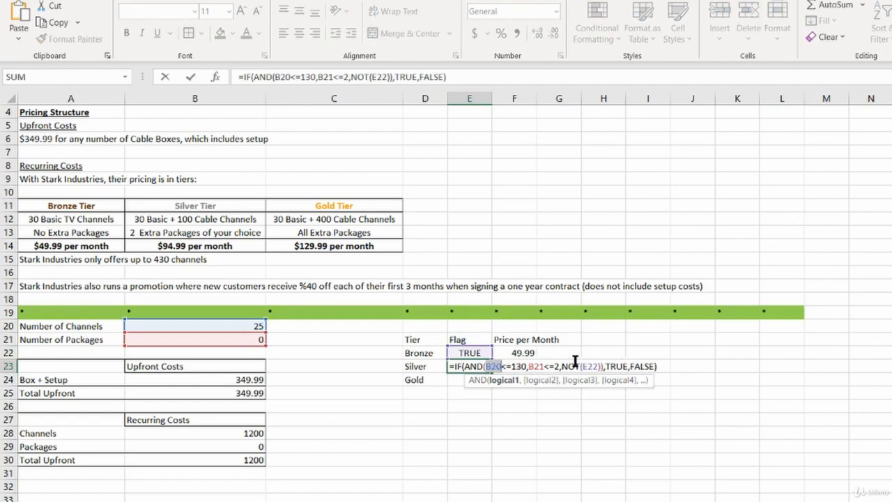
key("F4")
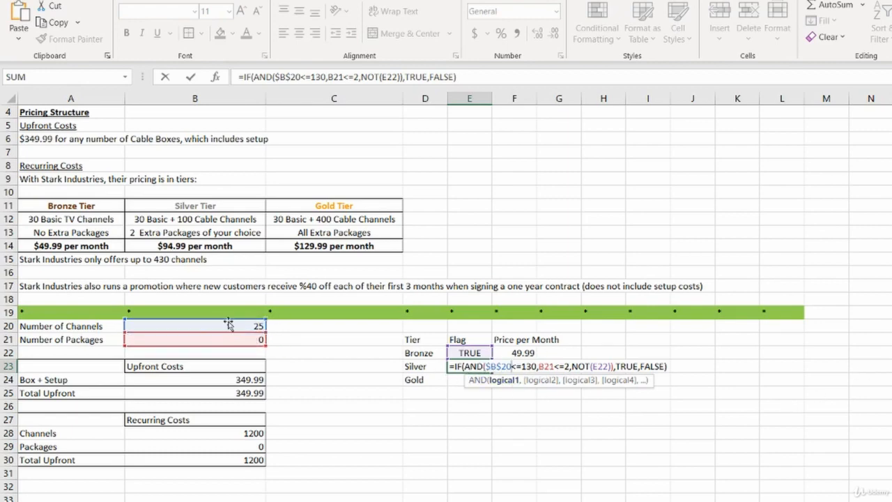
left_click(539, 366)
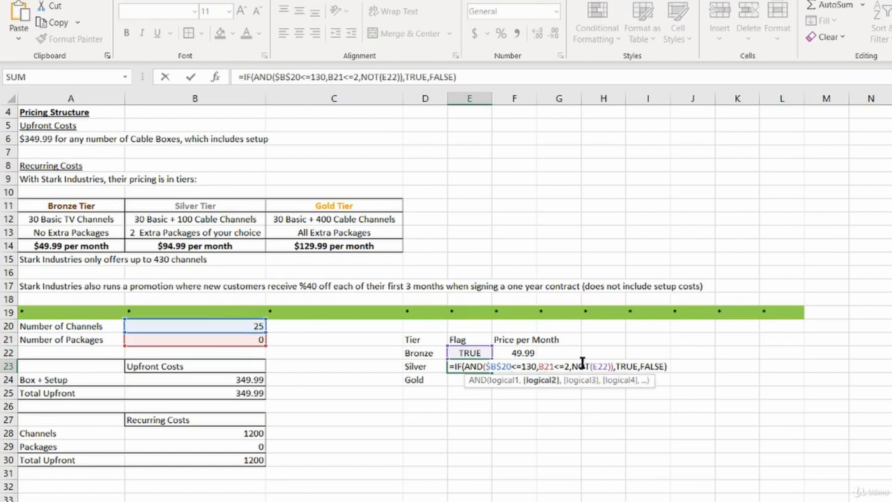
key("F4")
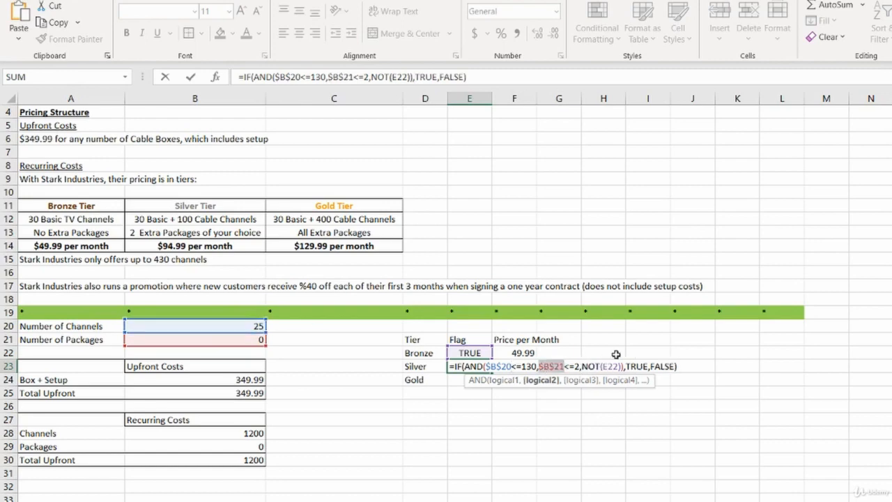
key("Return")
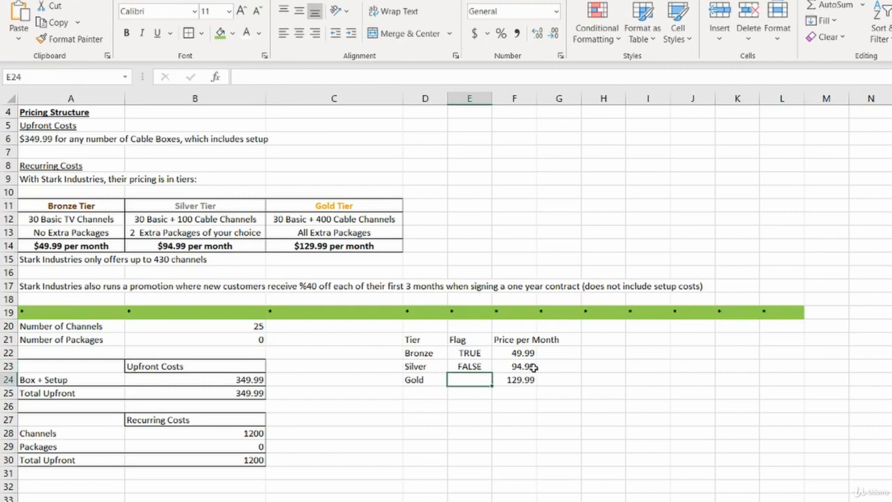
- Copy the Silver flag formula from E23 into the Gold flag cell E24
left_click(464, 364)
key("ctrl+c")
key("Down")
key("ctrl+v")
key("Escape")
- Check which cells the copied Gold flag formula in E24 references, including its NOT condition
key("F2")
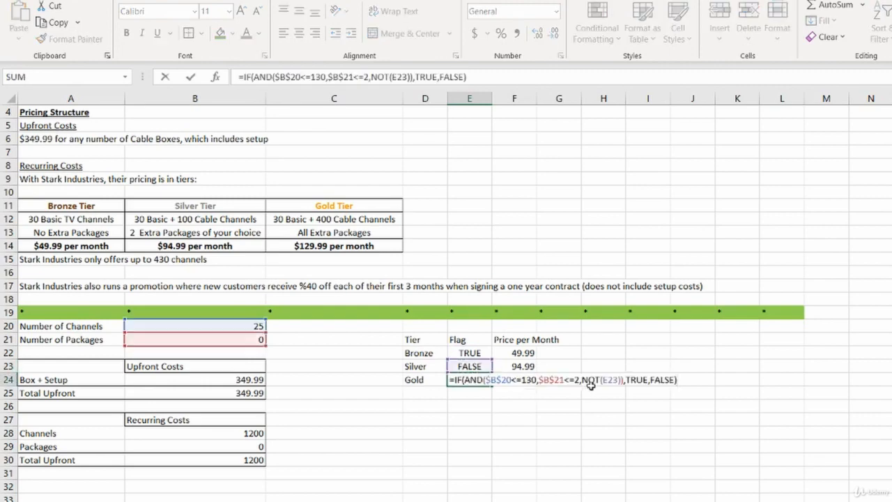
left_click_drag(582, 379, 619, 380)
left_click(606, 380)
left_click(608, 380)
left_click(552, 380)
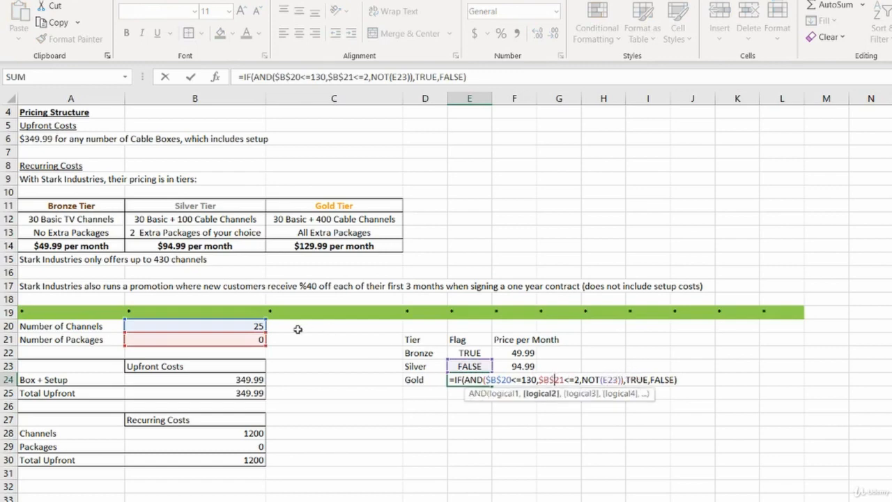
key("Return")
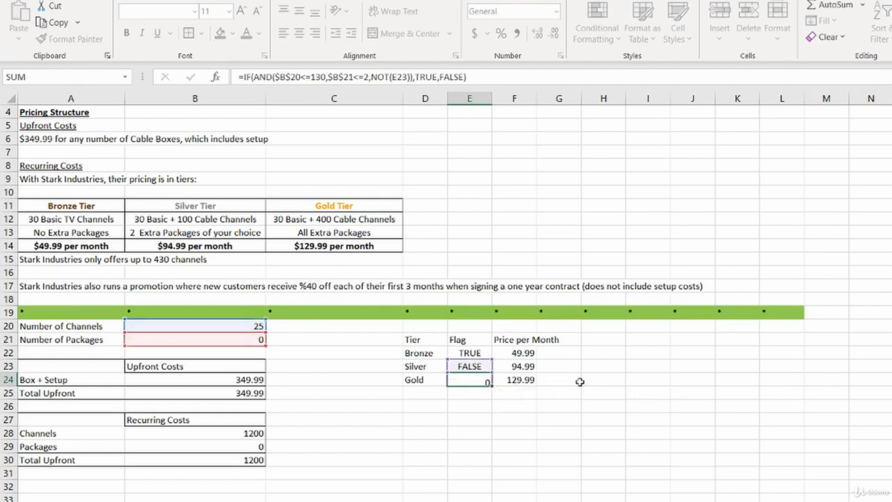
key("Up")
key("F2")
key("Escape")
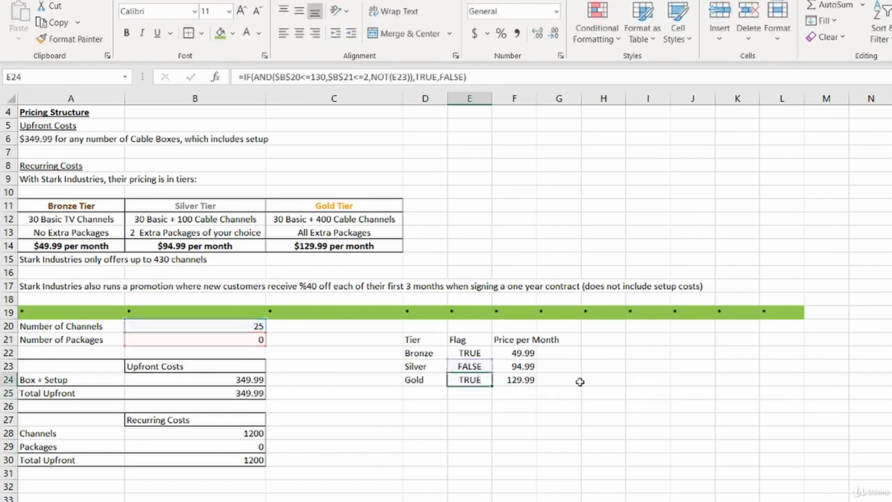
- Change the Gold flag limits in E24 to $B$20<=430 and $B$21<=4
key("F2")
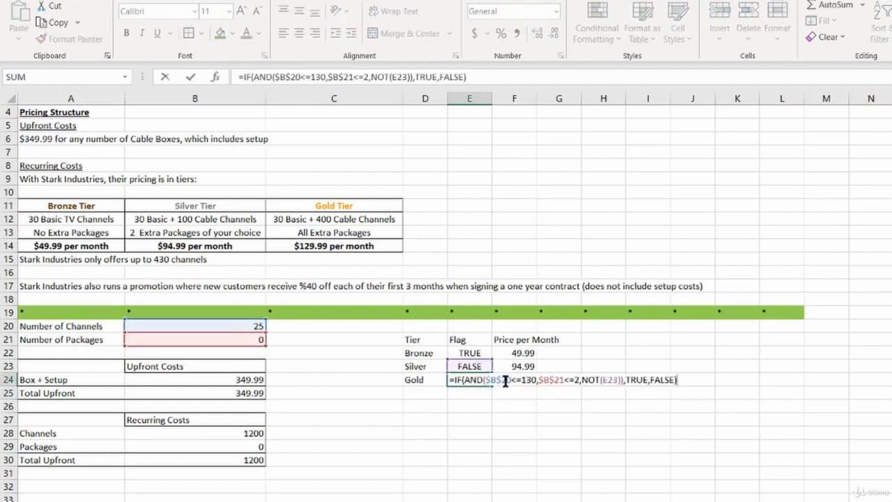
left_click(564, 380)
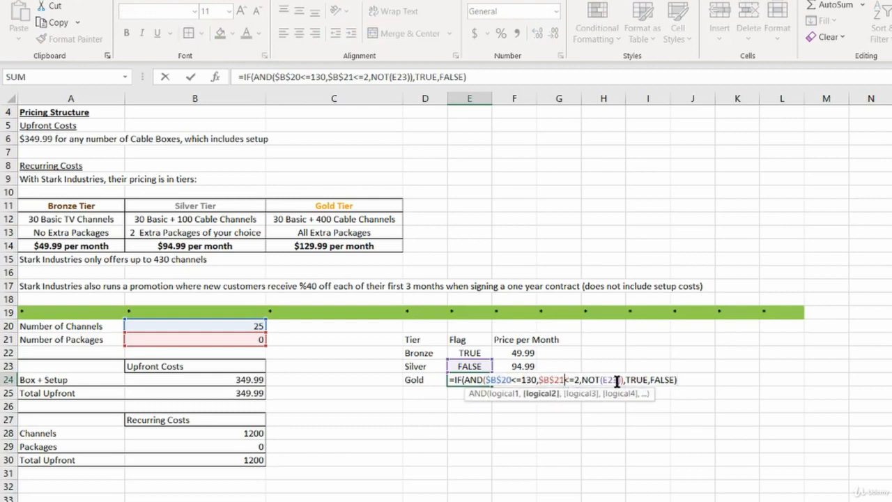
left_click(524, 380)
type("4")
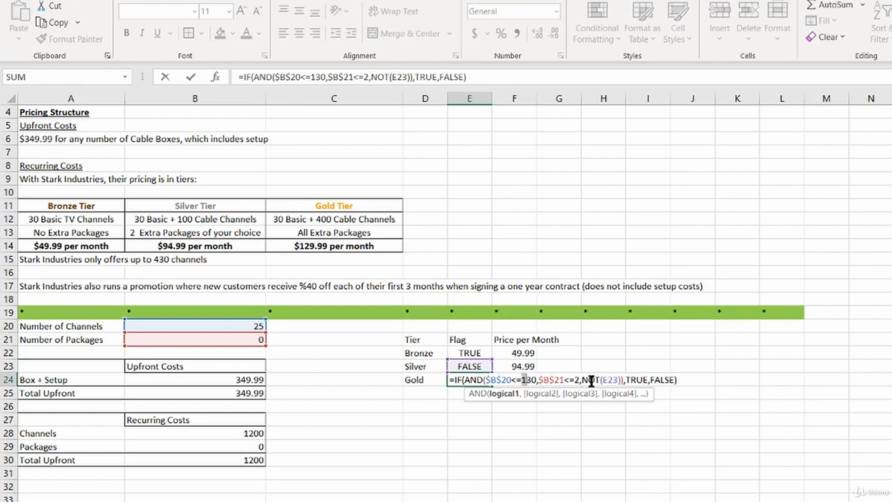
double_click(575, 380)
type("4")
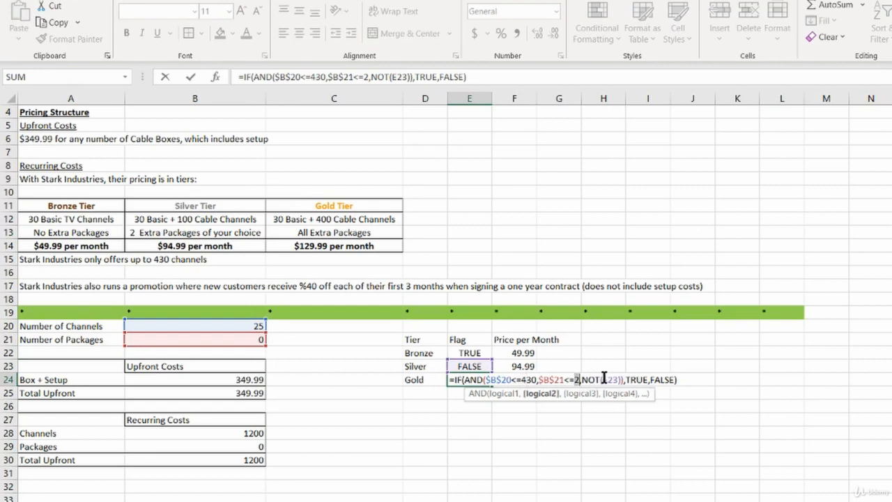
mouse_move(538, 379)
left_mouse_down()
mouse_move(579, 380)
mouse_move(551, 381)
left_mouse_up()
left_click(575, 380)
key("Return")
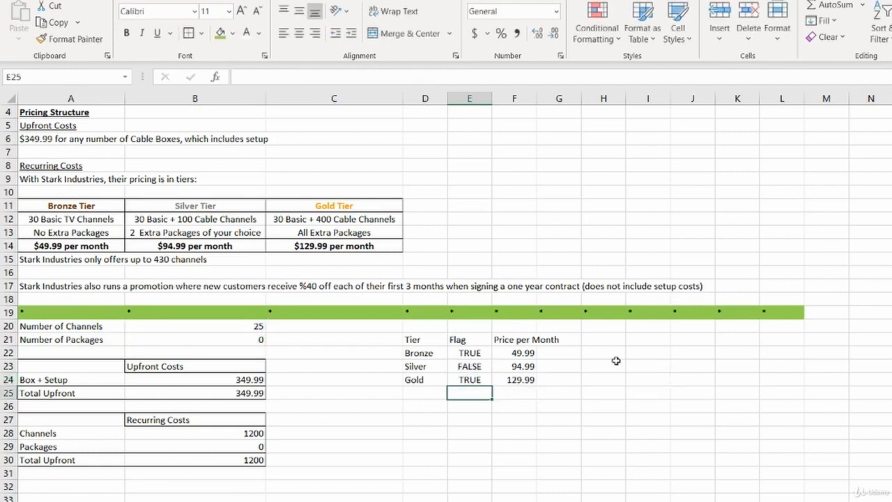
- Add NOT(E22) alongside NOT(E23) in the AND conditions of the Gold flag formula in E24
left_click(488, 377)
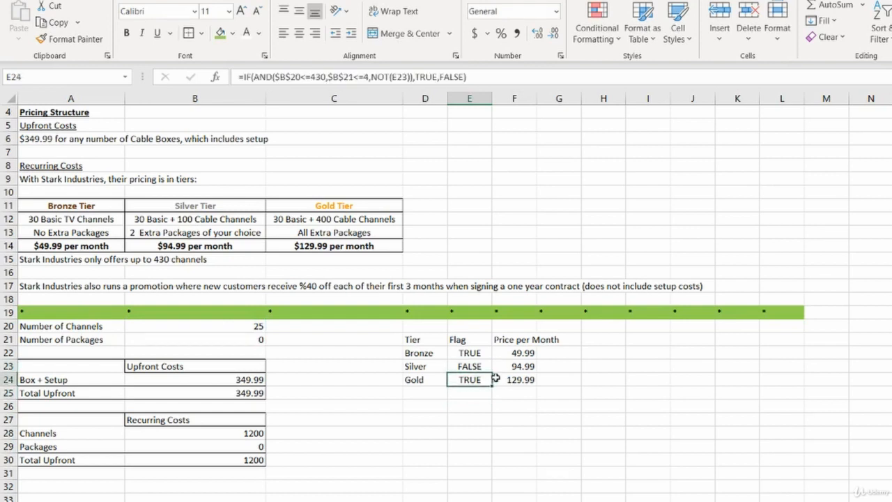
double_click(486, 379)
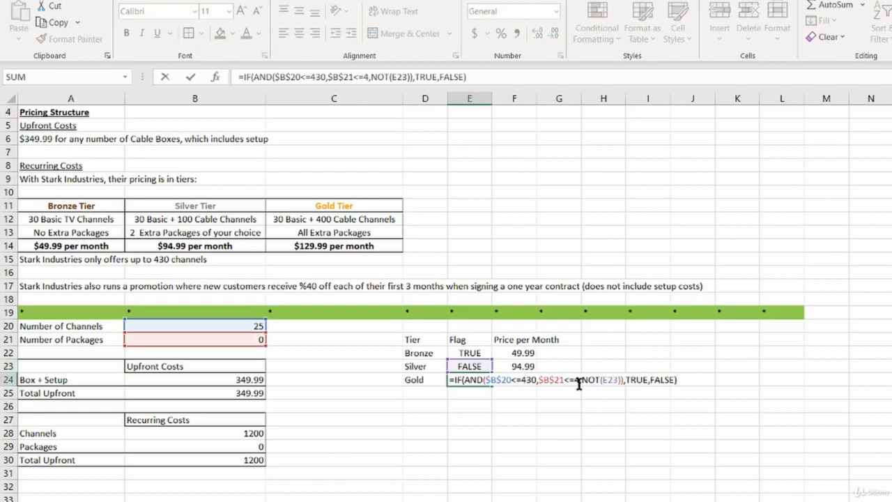
left_click_drag(579, 382, 621, 380)
key("ctrl+c")
key("Right")
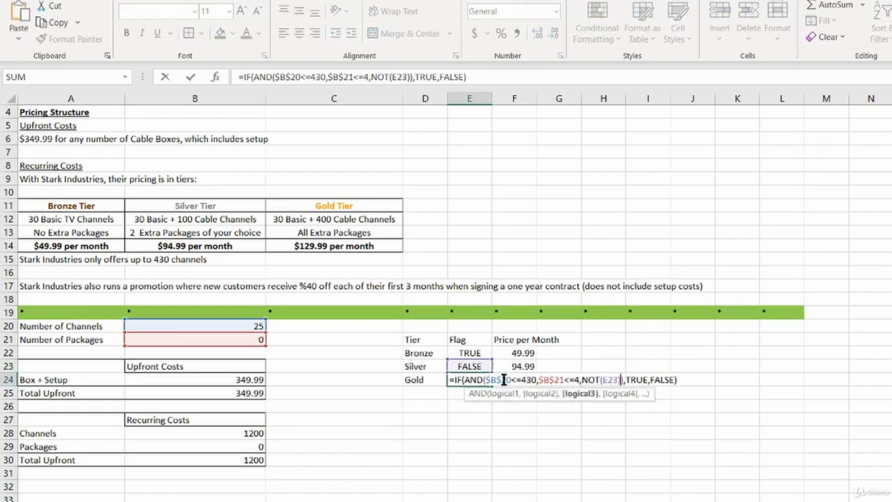
key("ctrl+v")
left_click_drag(477, 360, 480, 351)
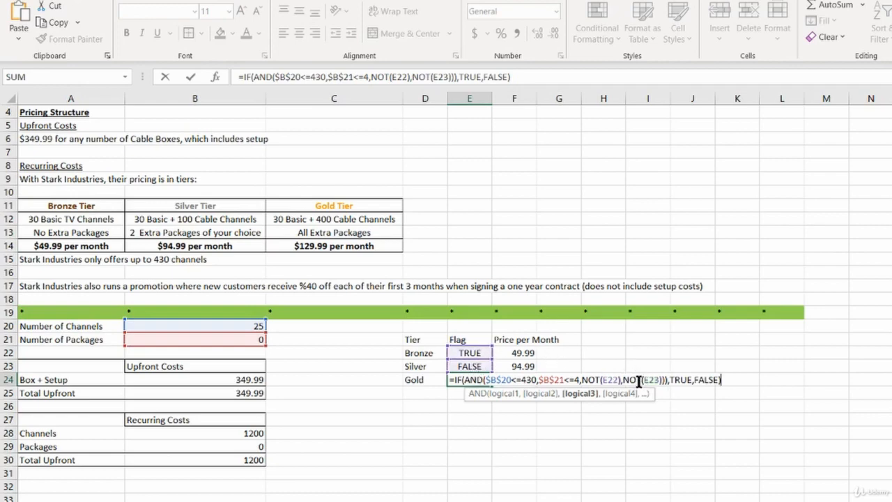
left_click(532, 395)
key("Return")
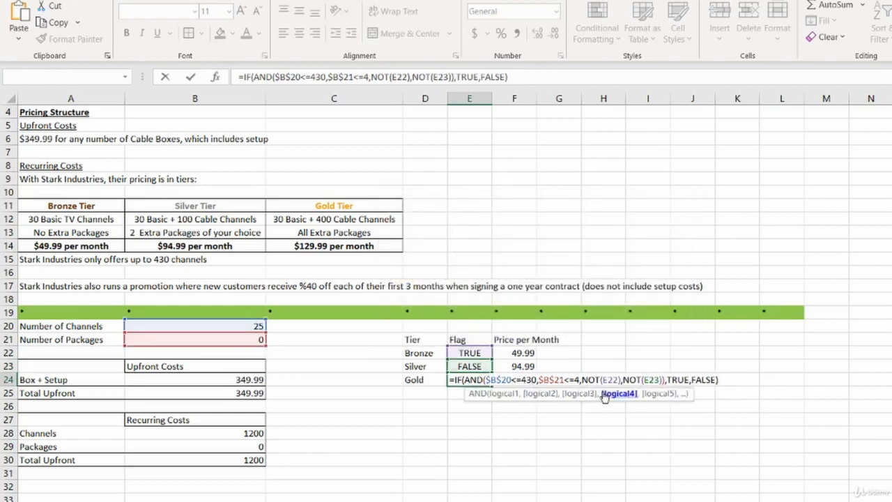
key("Return")
key("Up")
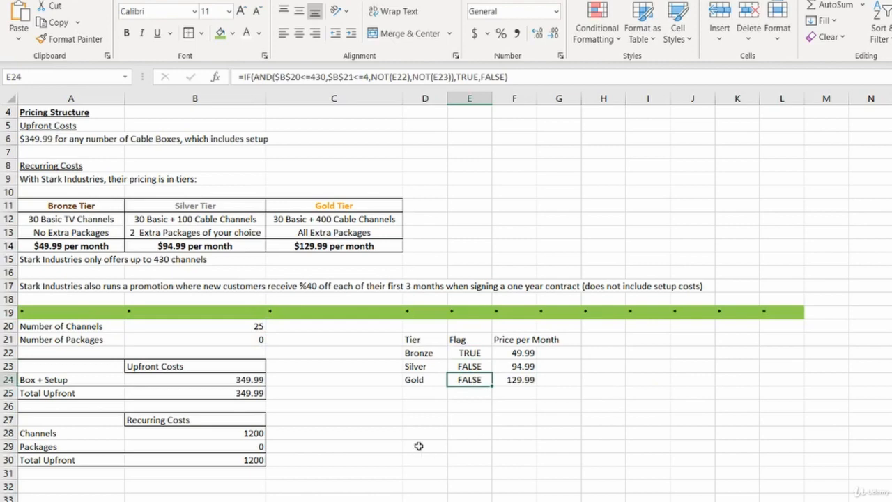
- Select the Lifestyle and News packages on the Cable Provider Comparison sheet
left_click(248, 330)
left_click(249, 338)
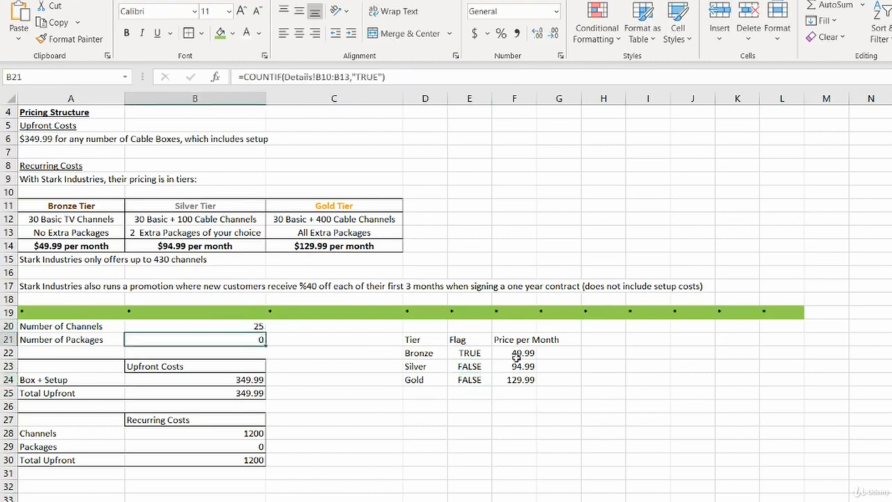
left_click(392, 419)
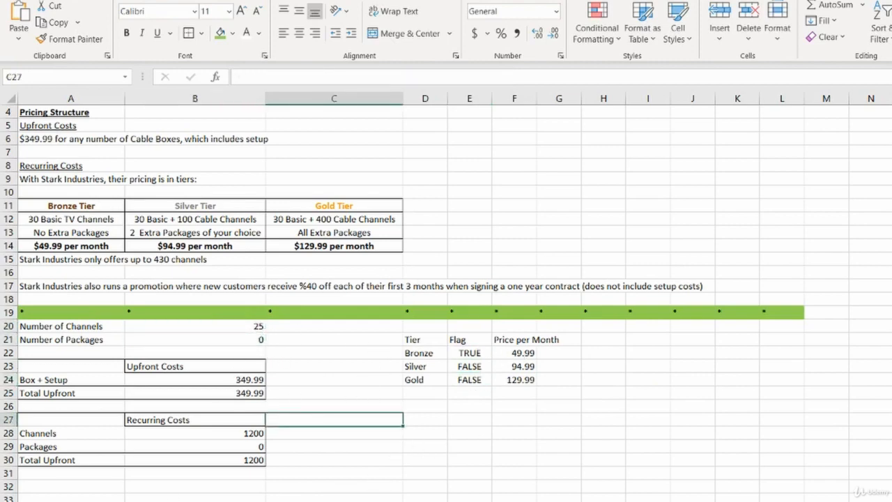
key("ctrl+Page_Up")
left_click(175, 260)
left_click(59, 261)
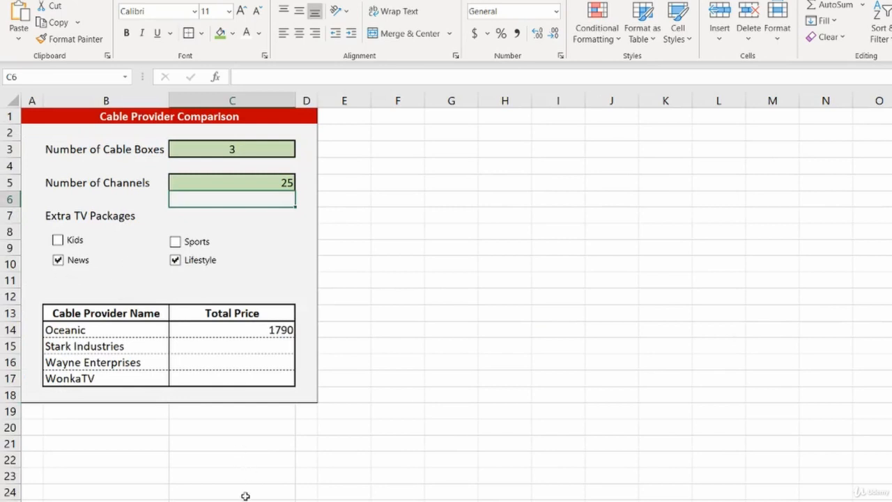
- Compare the Bronze, Silver and Gold flags in E22:E24 with the channel and package counts in B20:B21
key("ctrl+Page_Down")
left_click(466, 363)
left_click(454, 351)
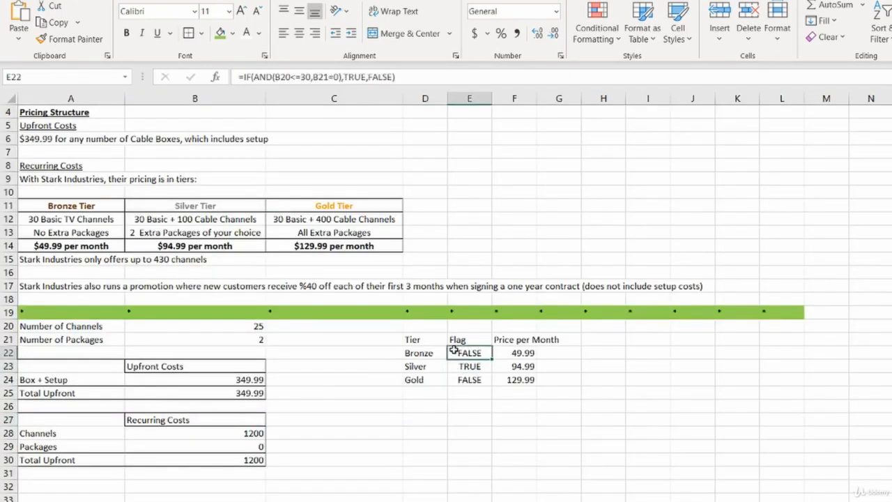
left_click_drag(424, 355, 465, 354)
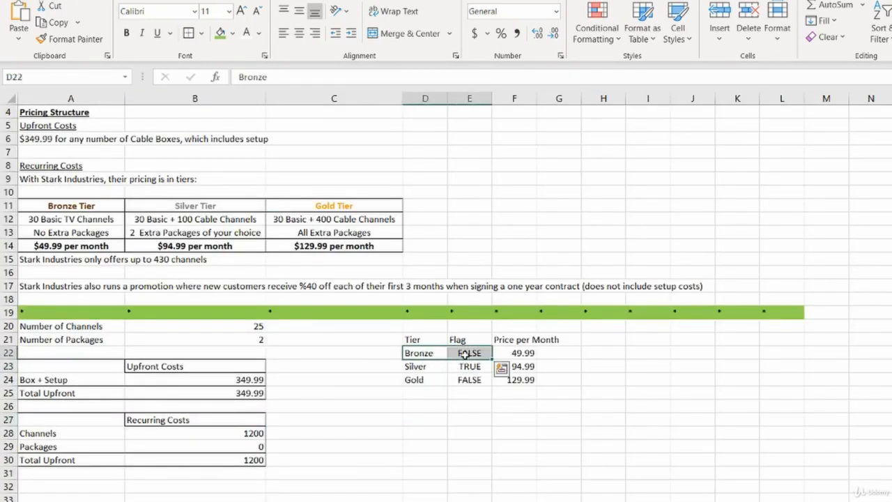
left_click(465, 354)
left_click_drag(419, 370, 466, 374)
left_click(467, 367)
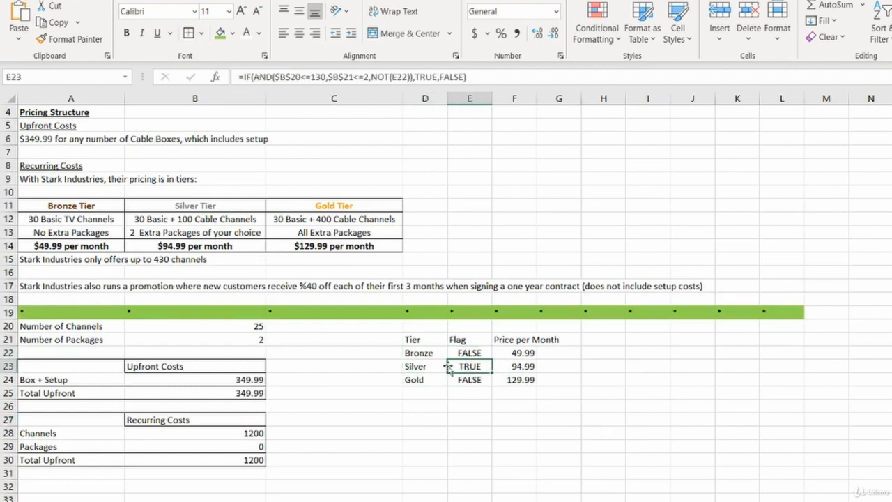
left_click_drag(471, 380, 419, 380)
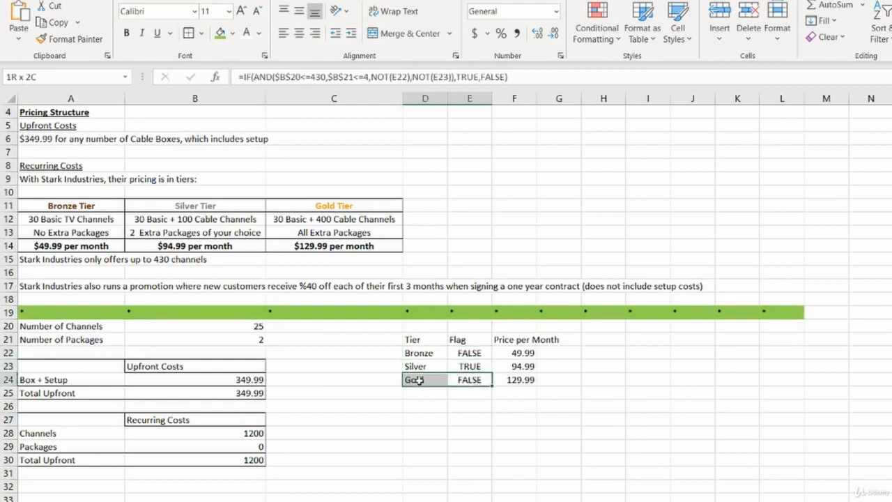
left_click(452, 381)
left_click_drag(265, 327, 264, 341)
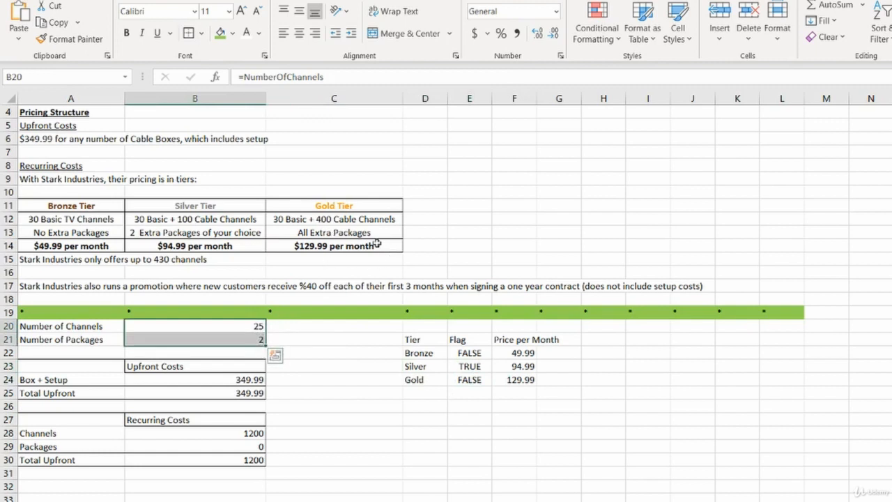
left_click(476, 371)
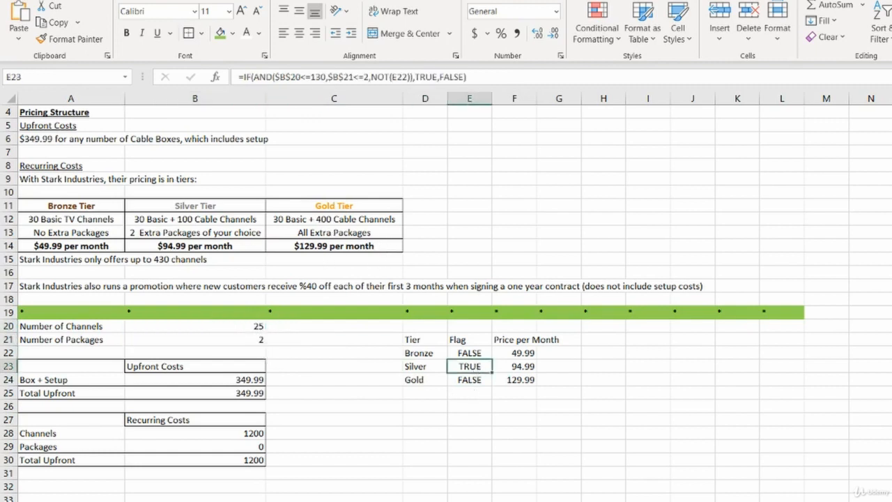
- Set the Number of Channels to 170 on the comparison sheet and check the Silver and Gold flags in E23:E24
left_click(162, 501)
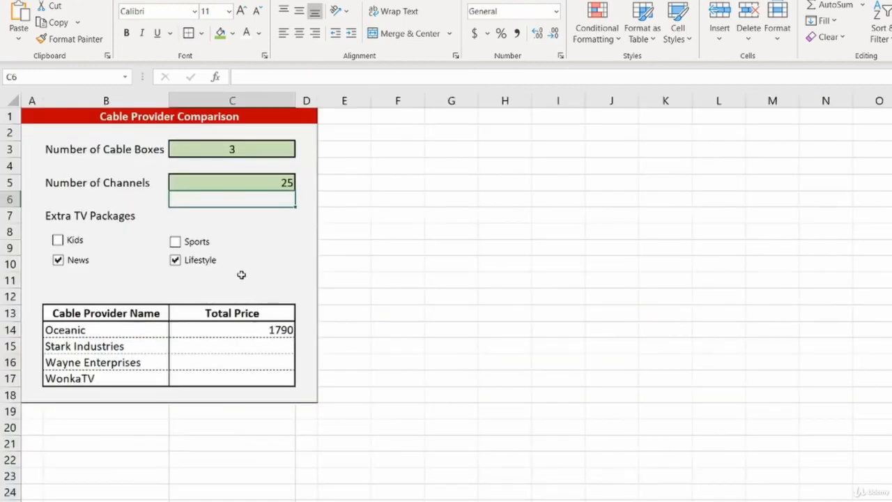
left_click(261, 184)
type("170")
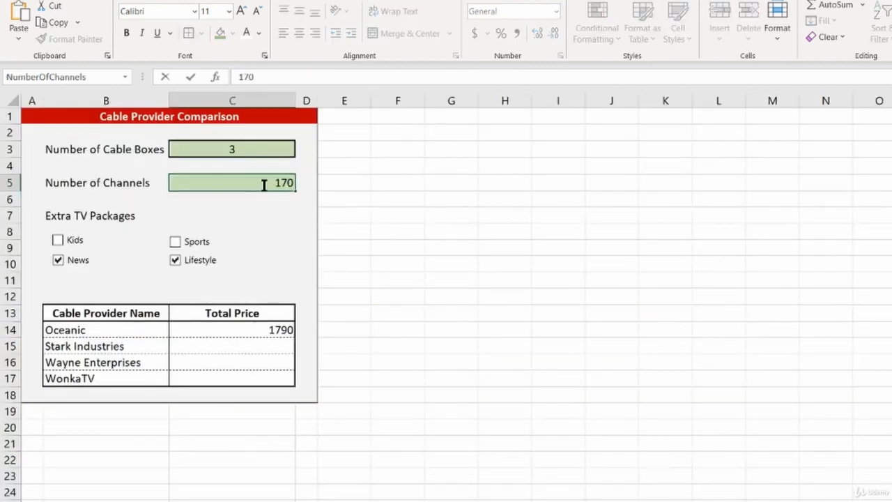
key("Return")
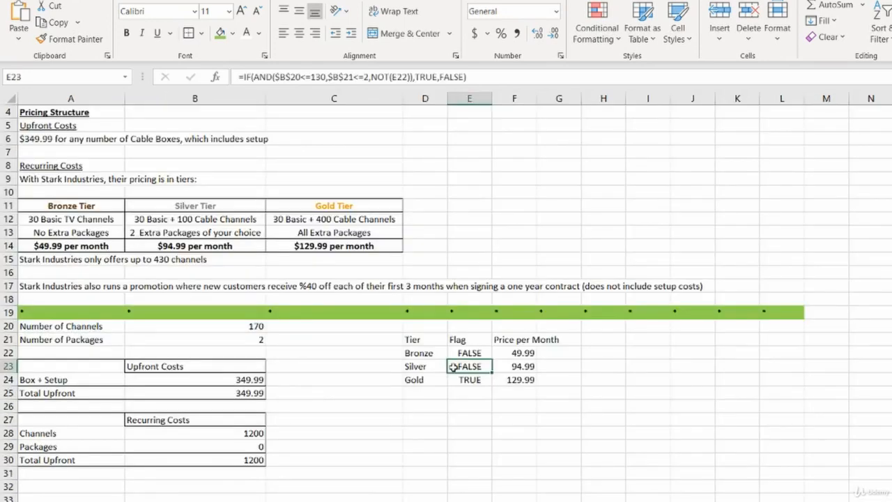
left_click_drag(422, 369, 478, 368)
left_click(477, 369)
left_click(467, 383)
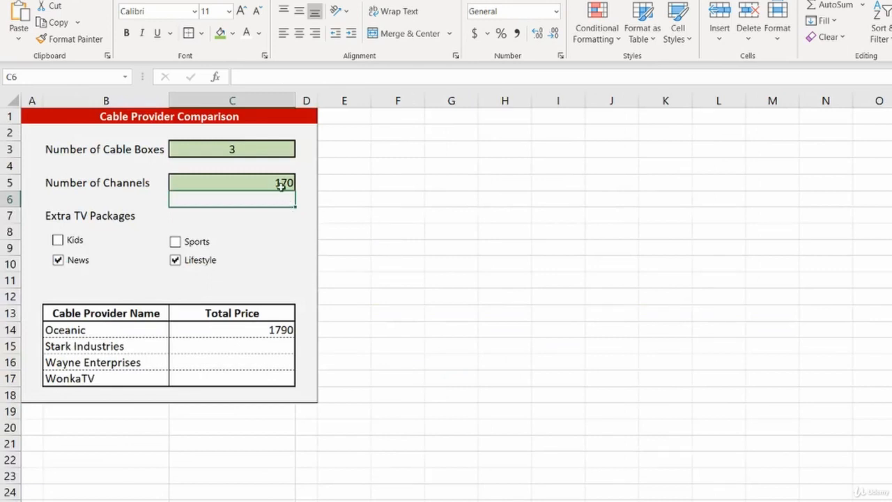
- Set the Number of Channels to 600 on the comparison sheet and check the tier flags in E22:E24
left_click(282, 183)
type("600")
key("Return")
key("ctrl+Page_Down")
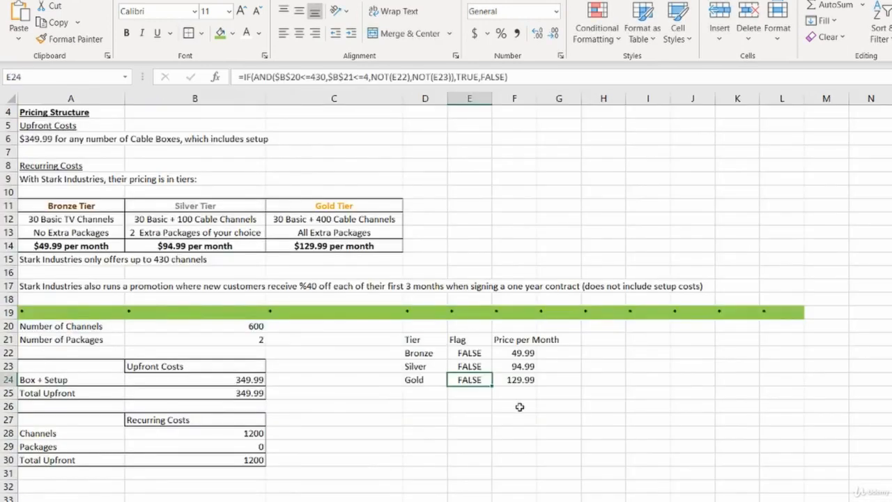
left_click_drag(479, 352, 474, 382)
left_click(472, 378)
- Set the Number of Channels to 130 on the comparison sheet and check the Silver flag in E23
key("ctrl+Page_Up")
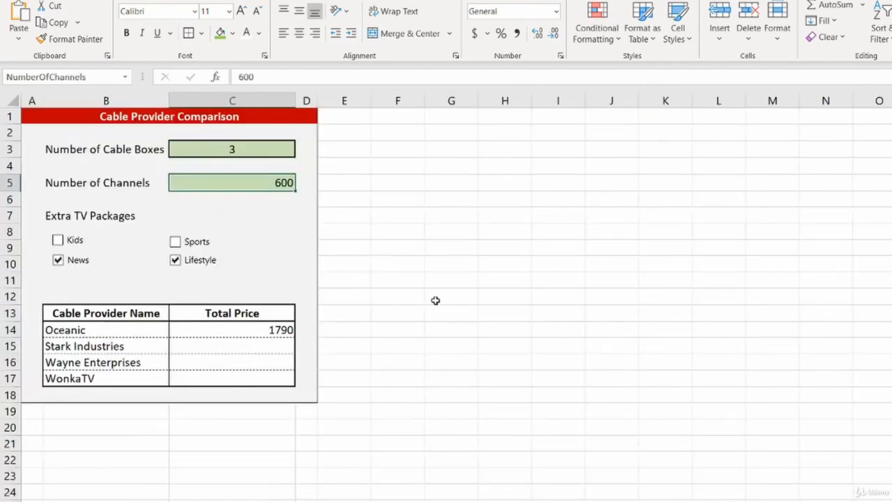
type("130")
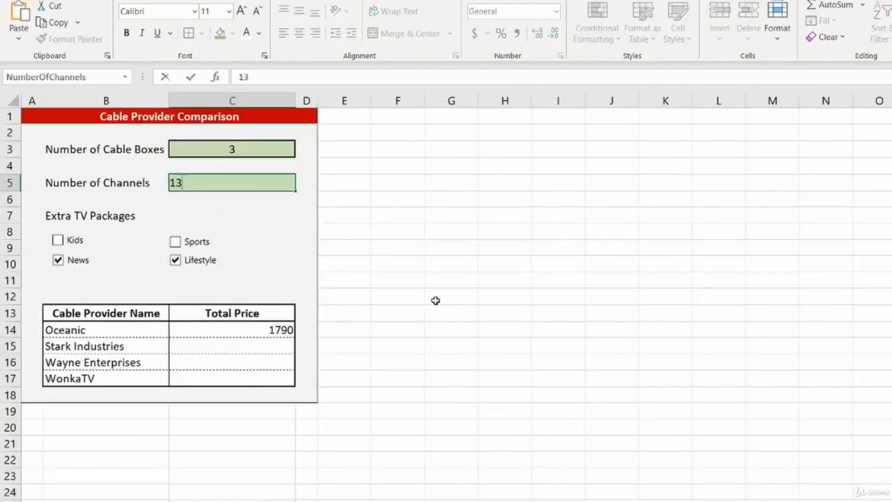
key("Return")
key("ctrl+Page_Down")
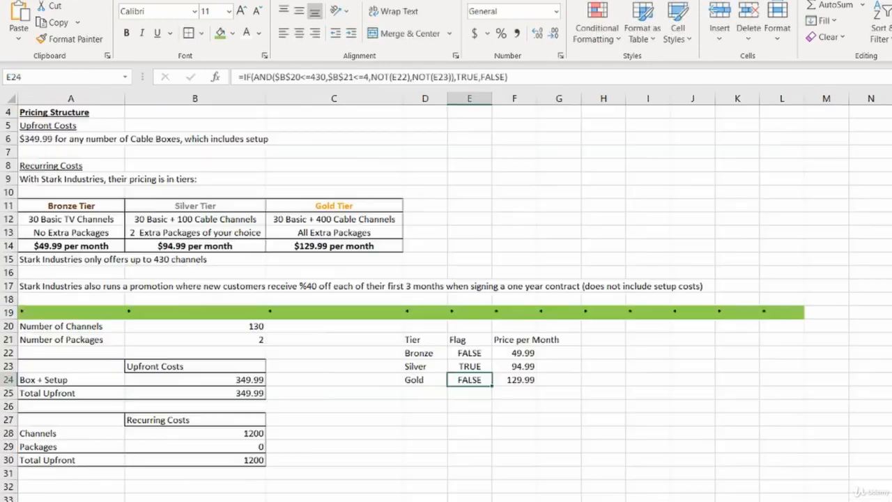
left_click(461, 367)
left_click(446, 407)
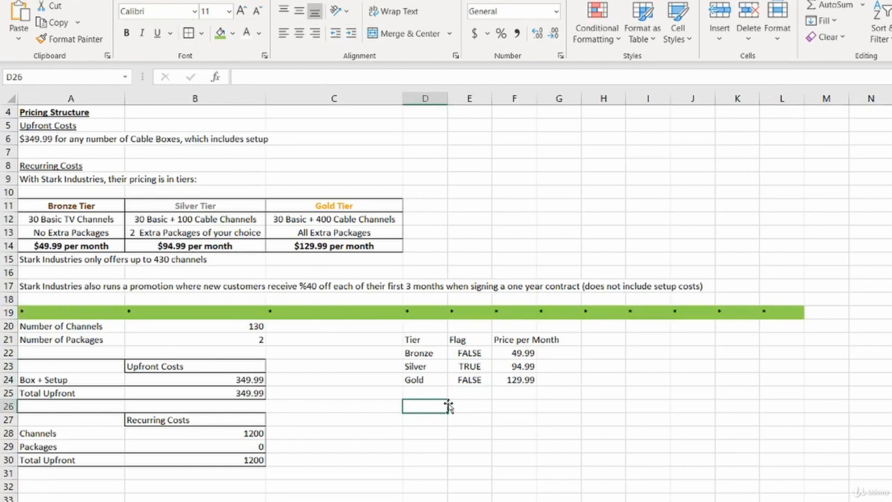
- Examine the tier table in D21:F24, the Channels cost in B28 and the first-three-months promotion terms in A17
left_click_drag(427, 341, 522, 380)
left_click(521, 381)
left_click_drag(431, 348, 496, 389)
left_click(437, 368)
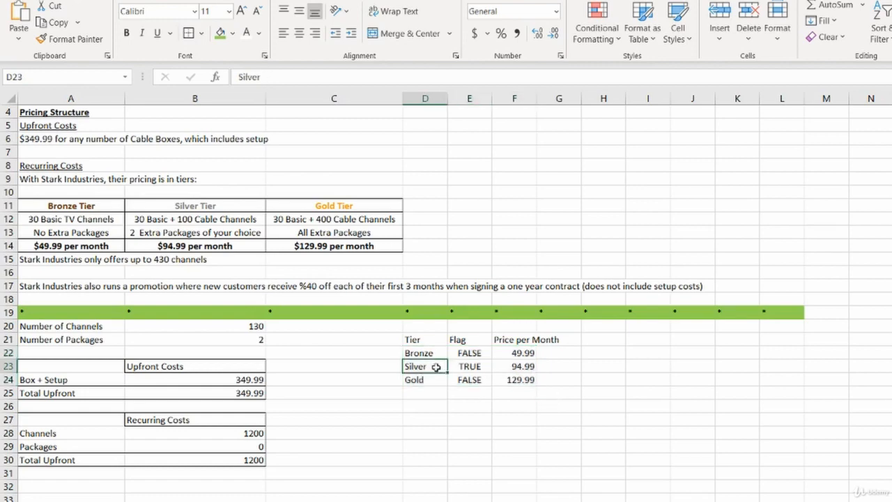
left_click(243, 429)
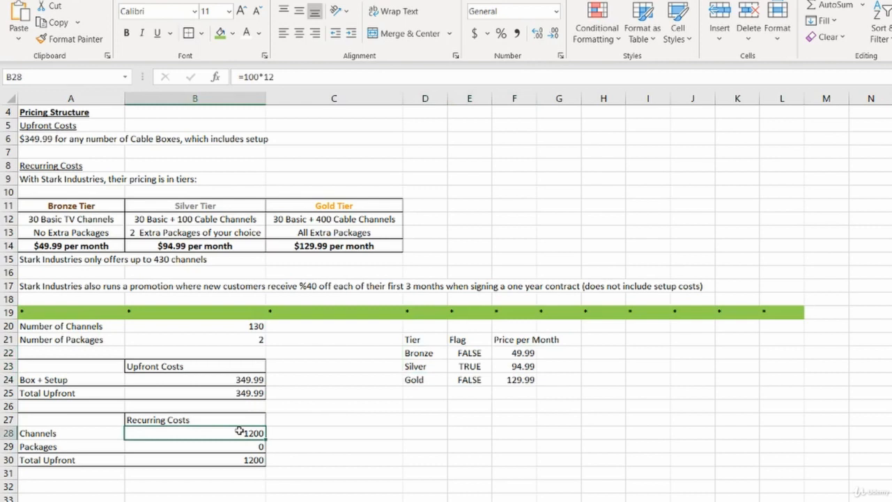
left_click(92, 433)
left_click(75, 289)
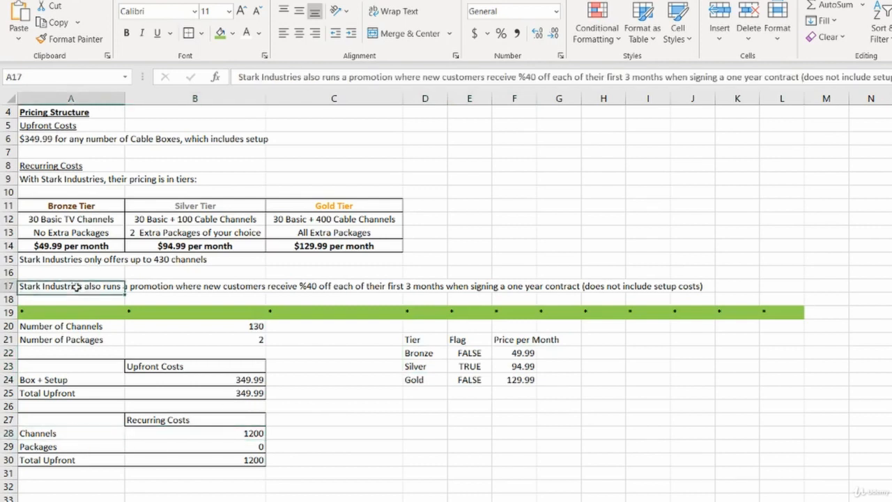
key("F2")
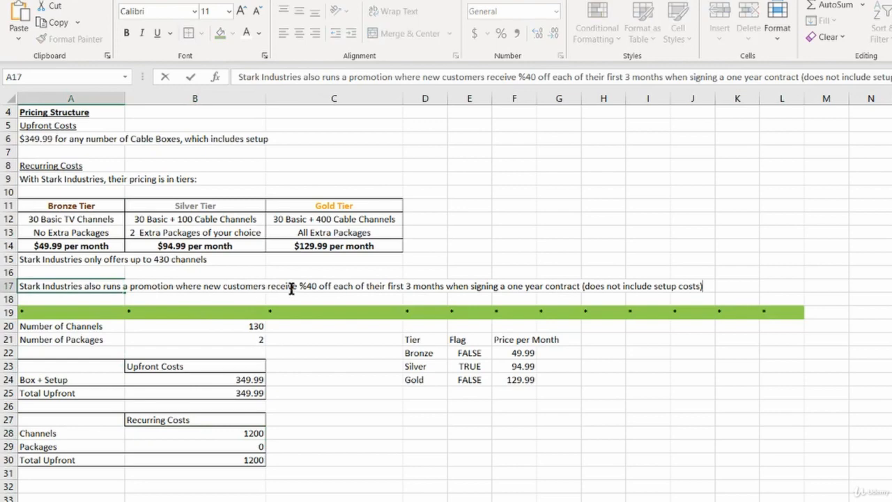
left_click_drag(300, 288, 476, 289)
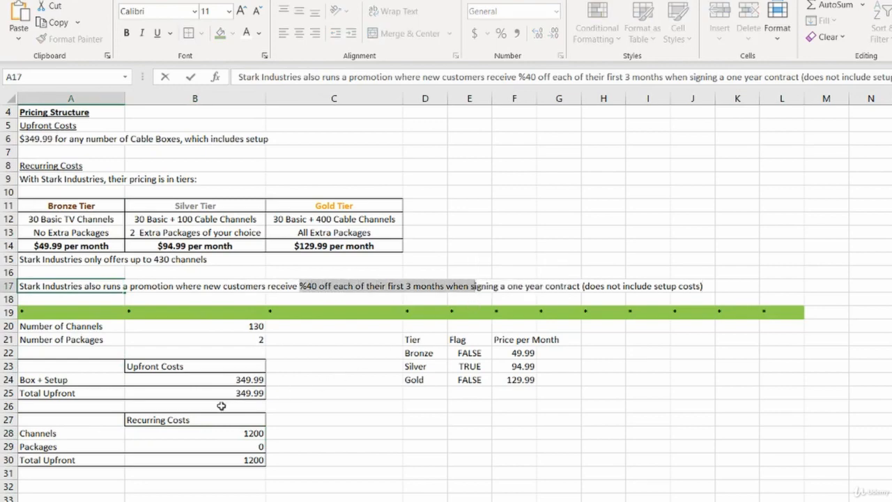
key("Escape")
- Relabel the Channels row in A28 as "Cost (Jan-Mar)"
left_click(67, 433)
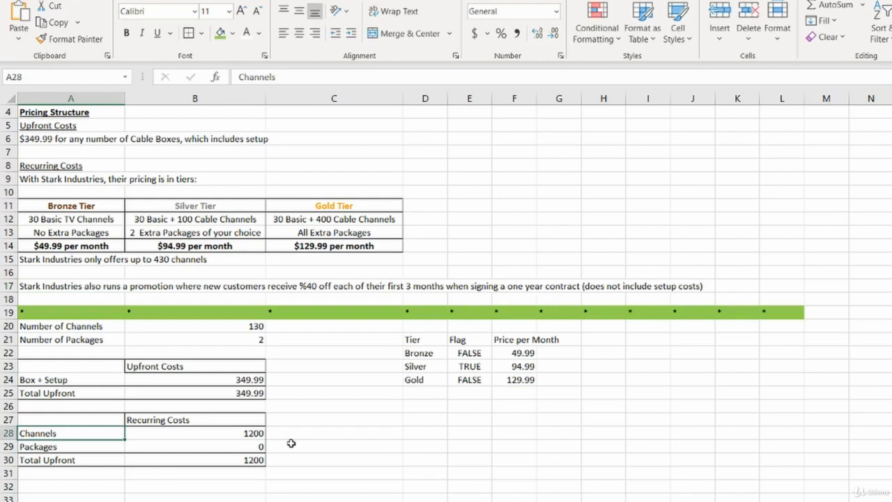
type("cOST")
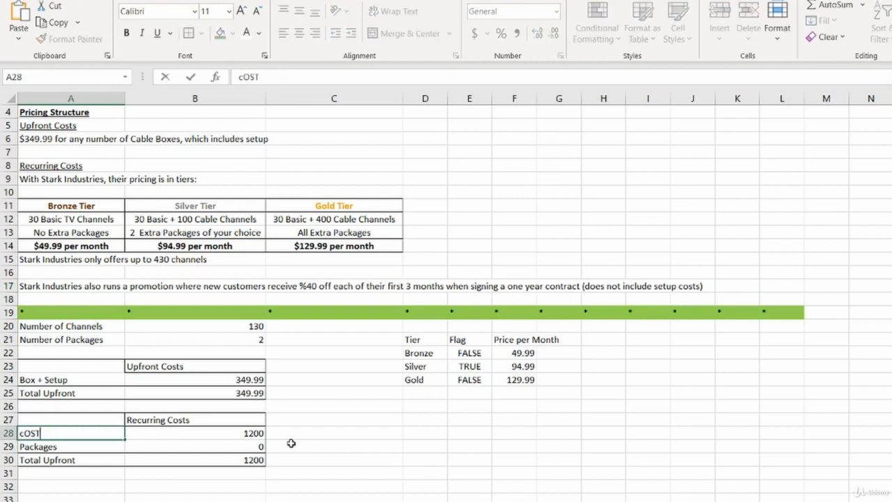
key("BackSpace")
key("BackSpace")
key("BackSpace")
key("BackSpace")
key("Caps_Lock")
type("Cost (Jan-Mar)")
key("Return")
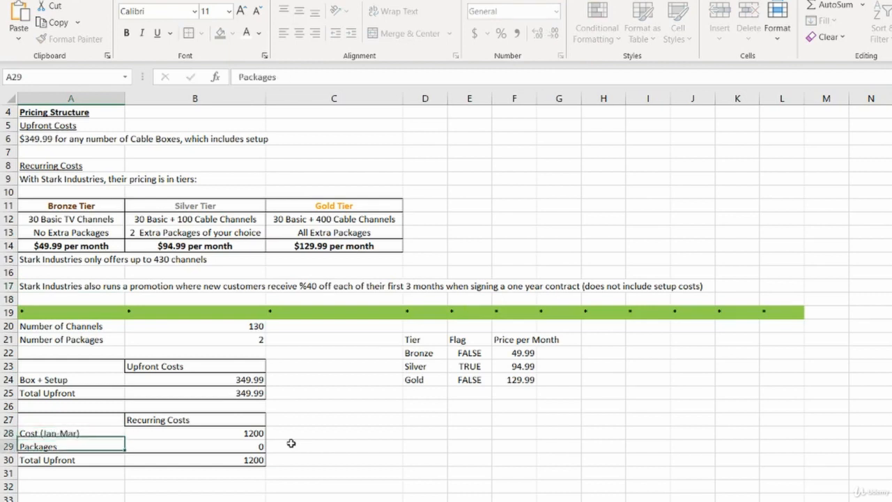
- Relabel the Packages row in A29 as "Cost (Apr-Dec)"
type("Cost ")
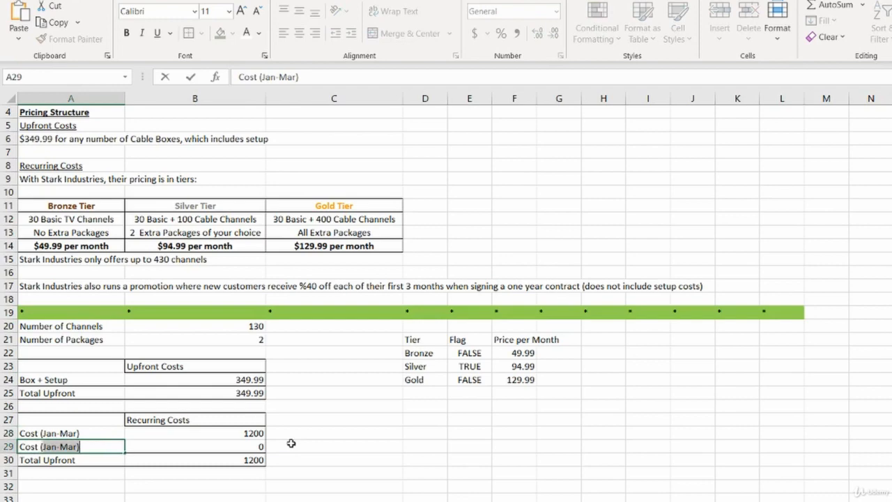
type("(Apr")
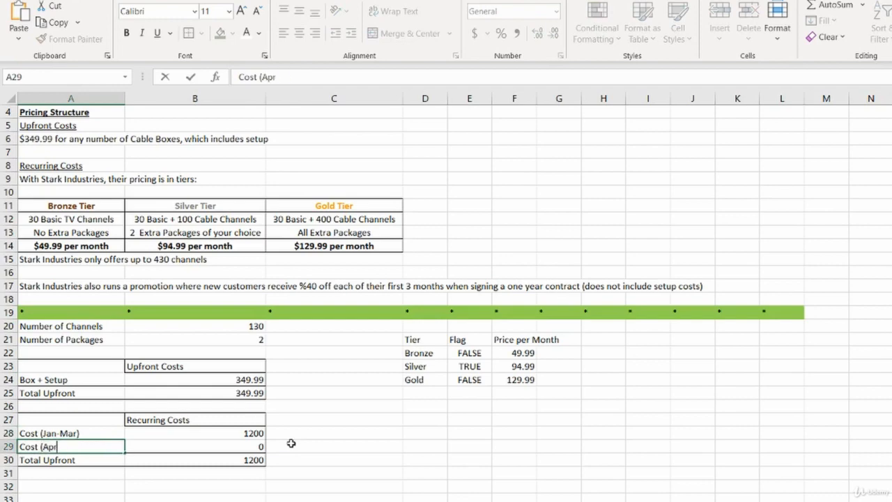
type("-Dec)")
key("Return")
- Replace the formula in B28 with a VLOOKUP that searches for TRUE in the absolute range $E$22:$F$24
key("Up")
key("Up")
key("Right")
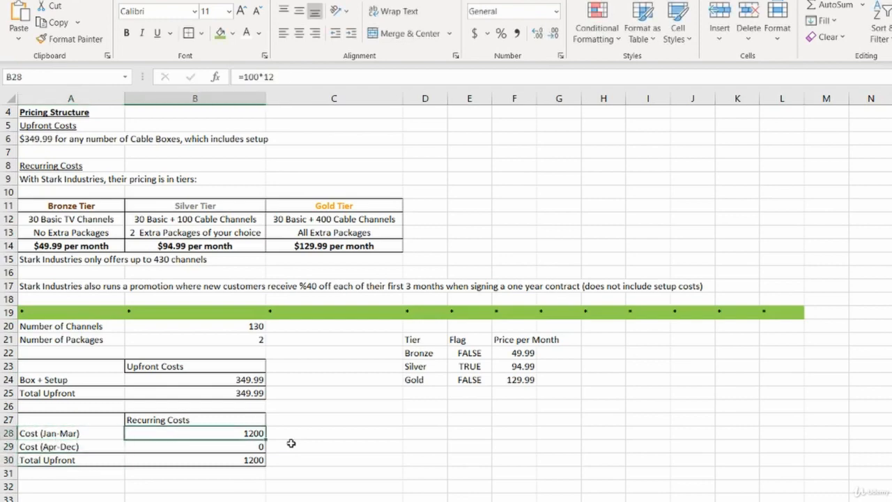
type("=")
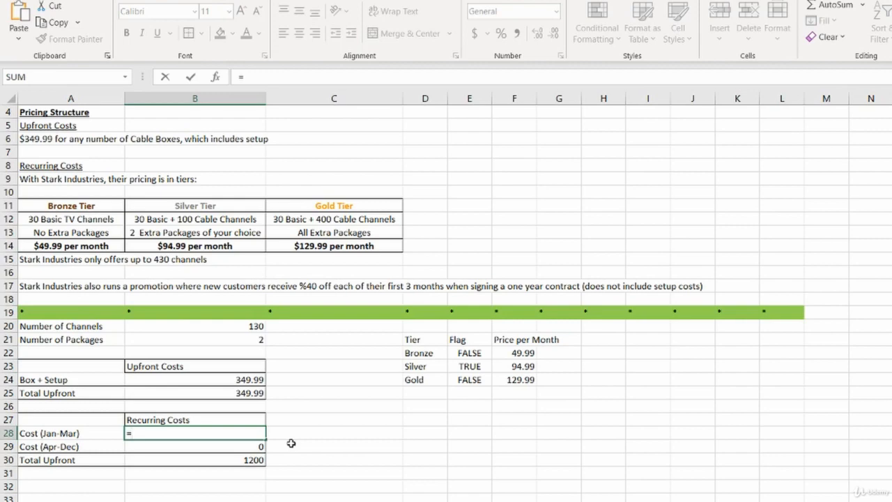
type("vl")
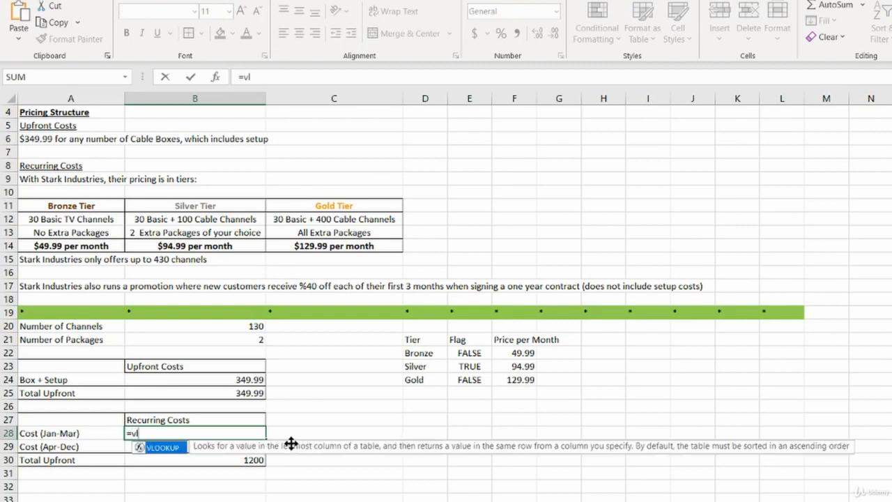
key("Tab")
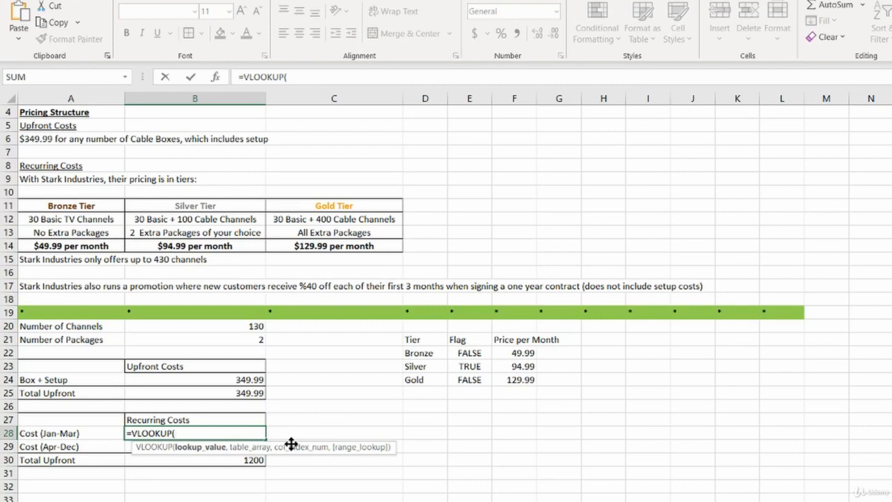
type("TRUE,")
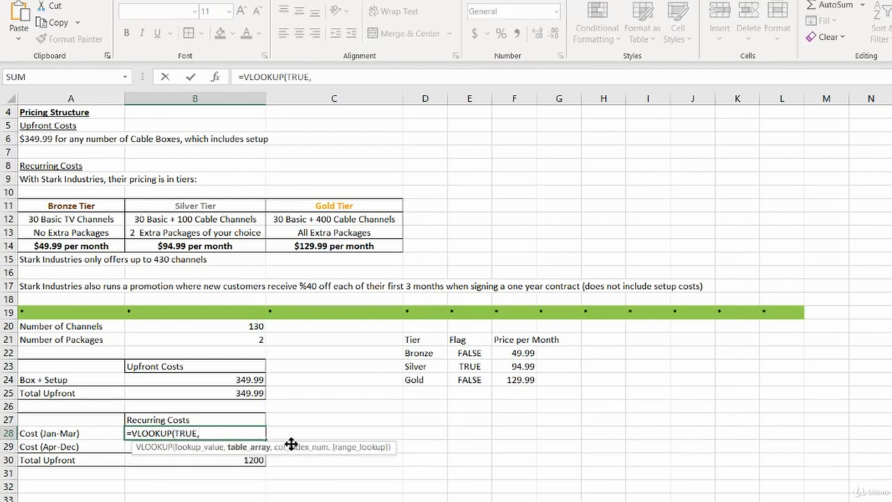
left_click_drag(466, 352, 526, 378)
key("F4")
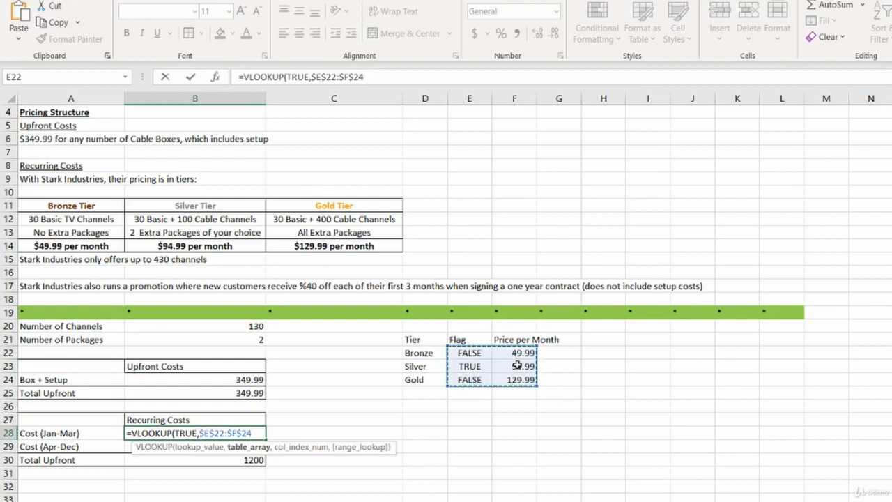
- Complete the VLOOKUP in B28 with column index 2 and the exact-match option FALSE
type(",")
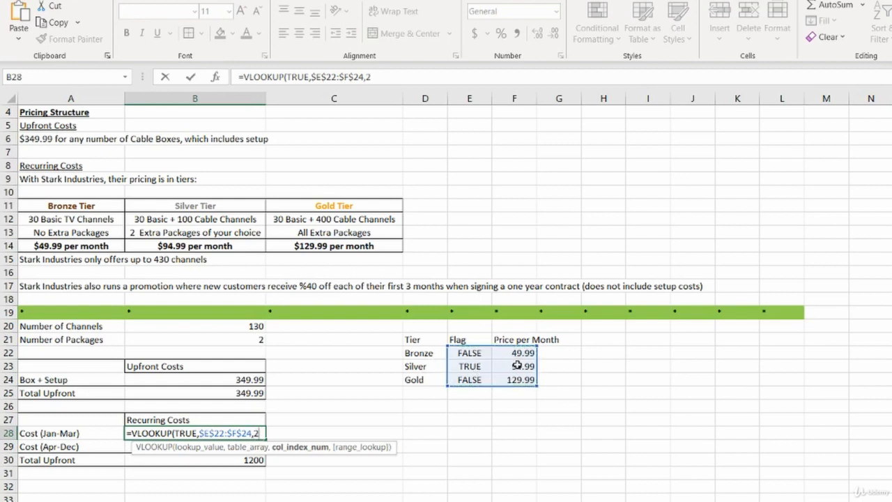
type("2,")
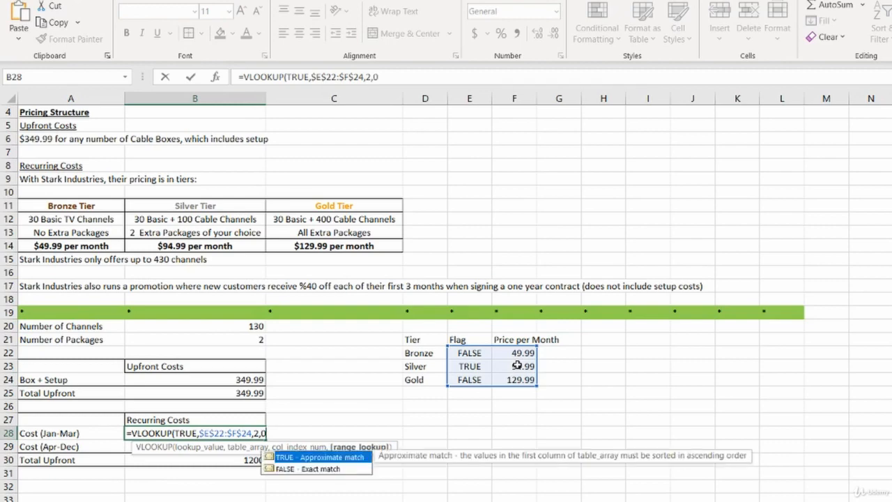
type("0)")
key("Left")
key("BackSpace")
double_click(317, 469)
key("Return")
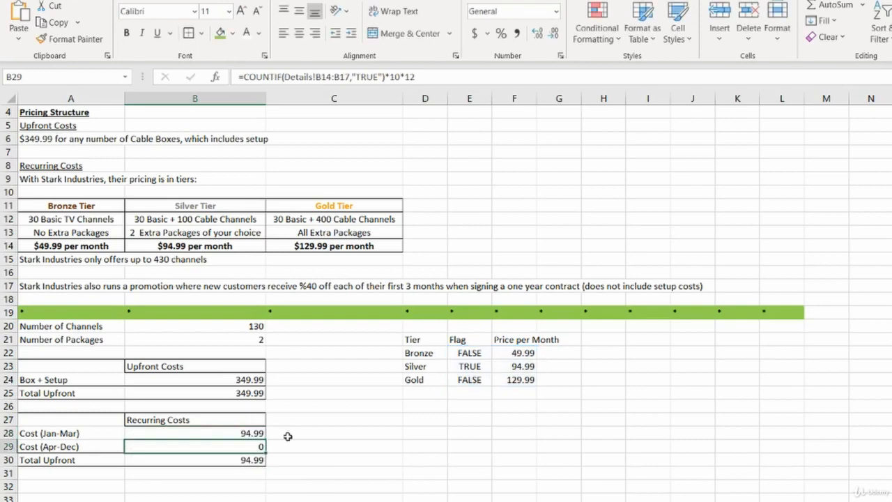
- Multiply the VLOOKUP in B28 by three months and the 40% discount by appending *3*(1-0.4)
double_click(253, 433)
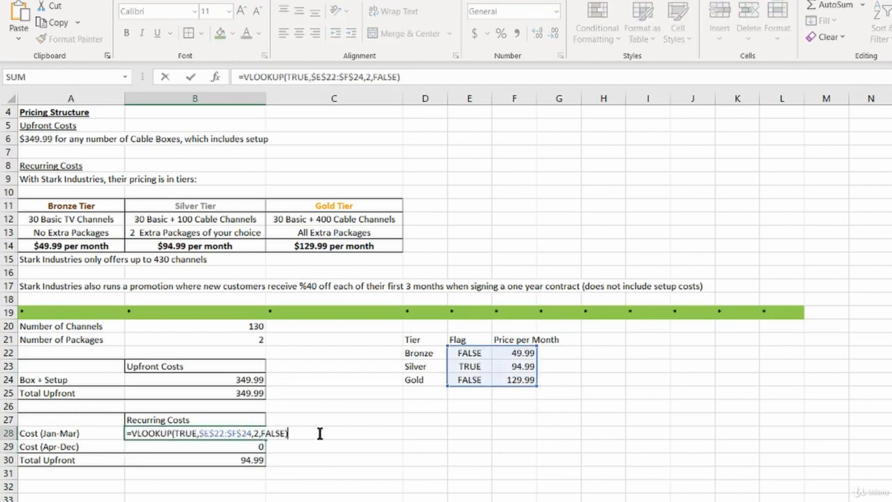
type("*")
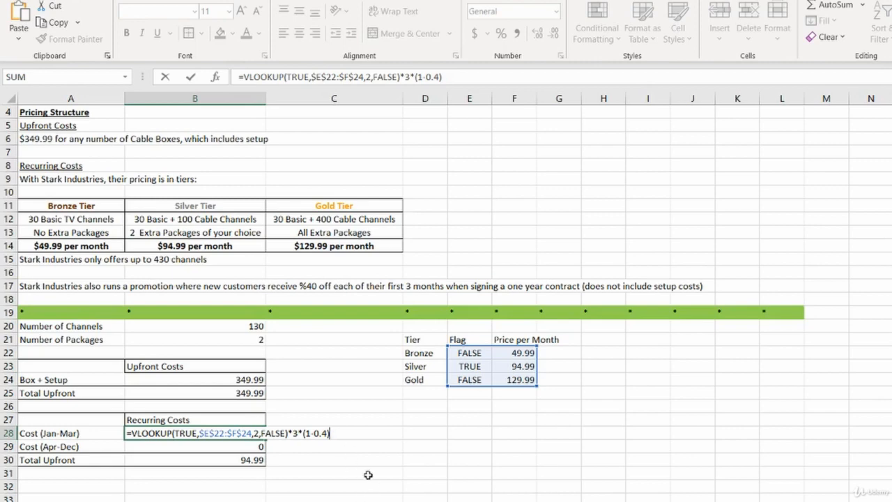
key("Return")
key("Up")
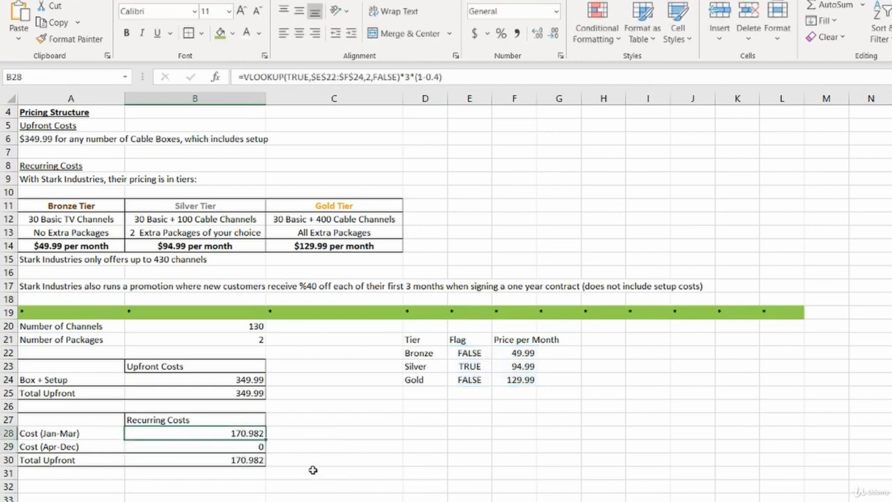
- Wrap the Cost (Jan-Mar) formula in B28 in ROUND with 2 decimal digits
key("F2")
key("Home")
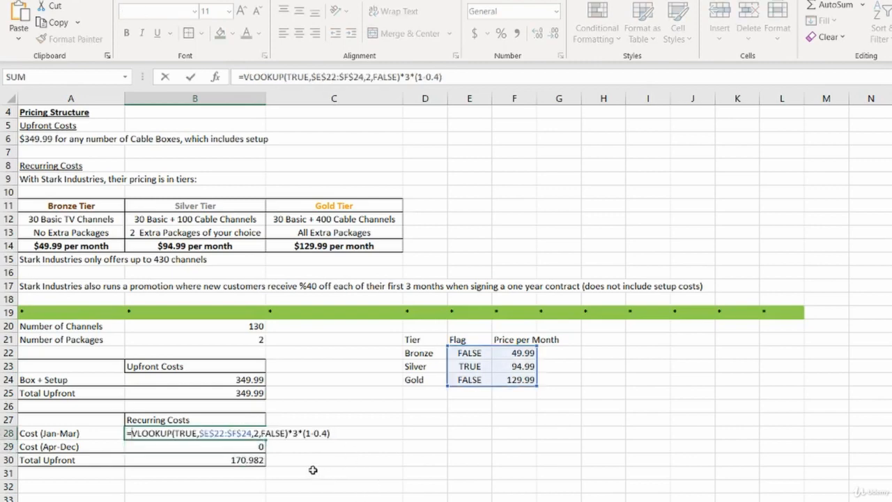
type("ROUND(")
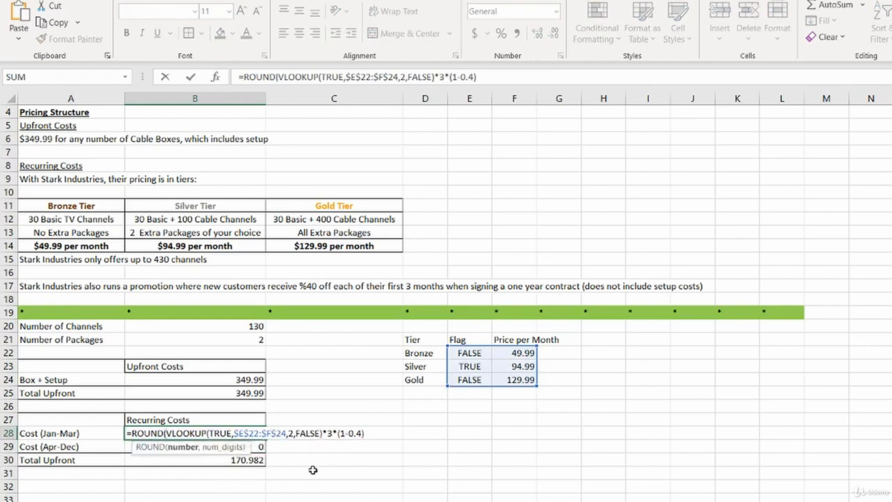
type(",2)")
key("Return")
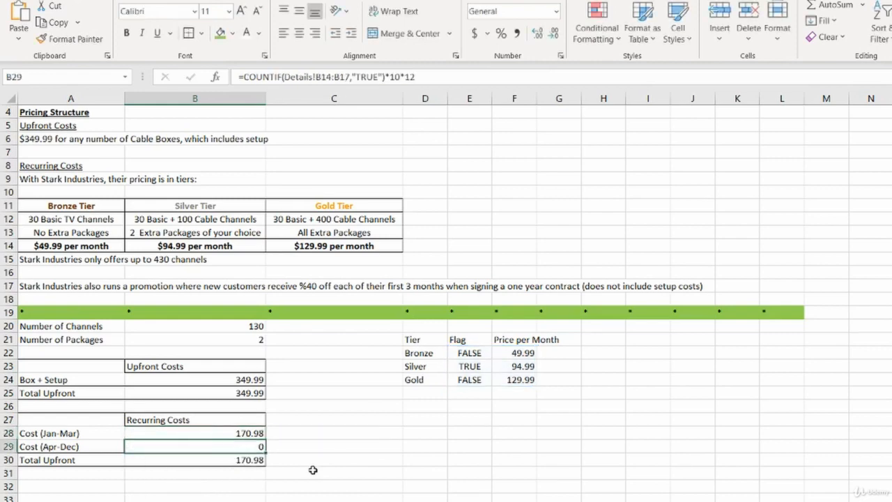
key("Up")
key("Down")
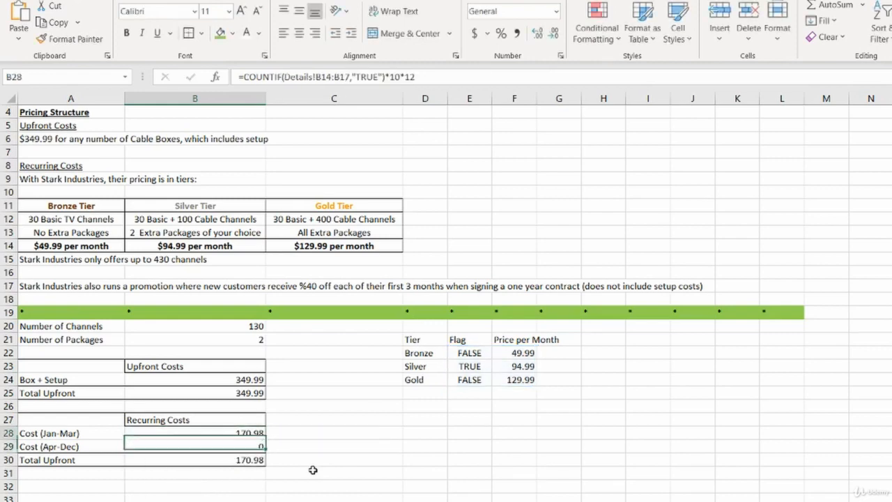
- Copy the Cost (Jan-Mar) formula from B28 into the Cost (Apr-Dec) cell B29 as formulas only
key("Up")
key("F2")
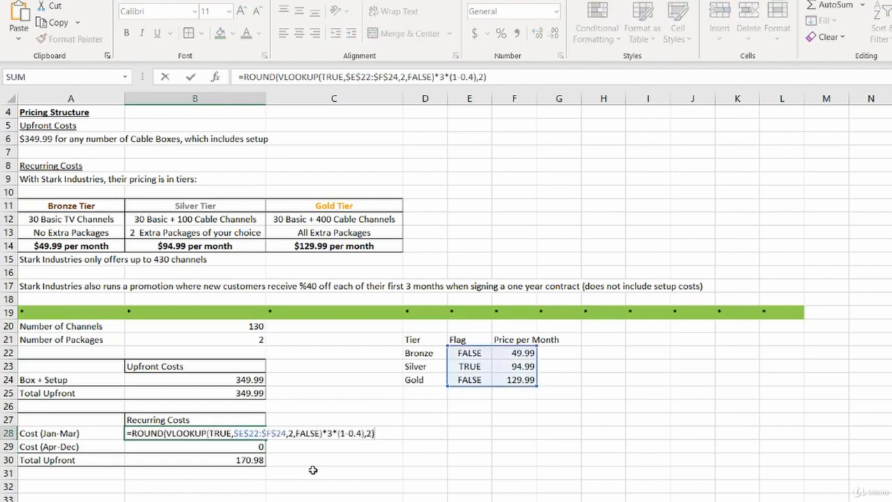
key("Escape")
key("ctrl+c")
key("Down")
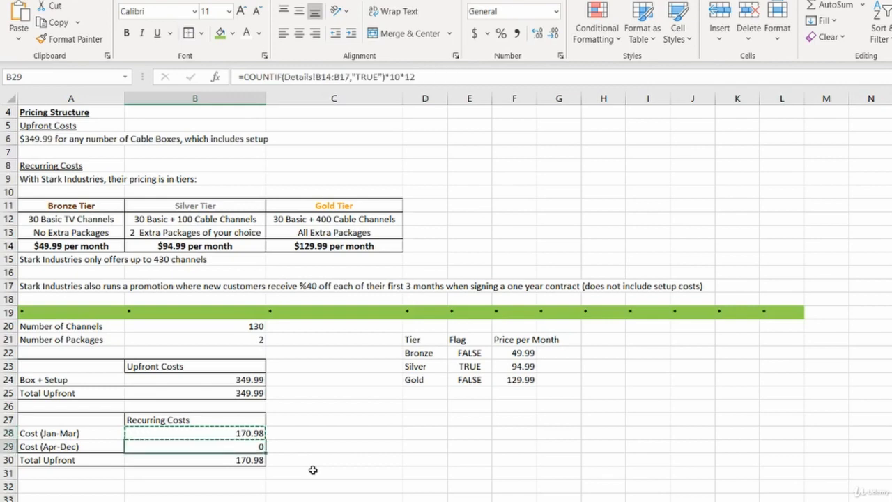
key("ctrl+alt+v")
key("f")
key("Return")
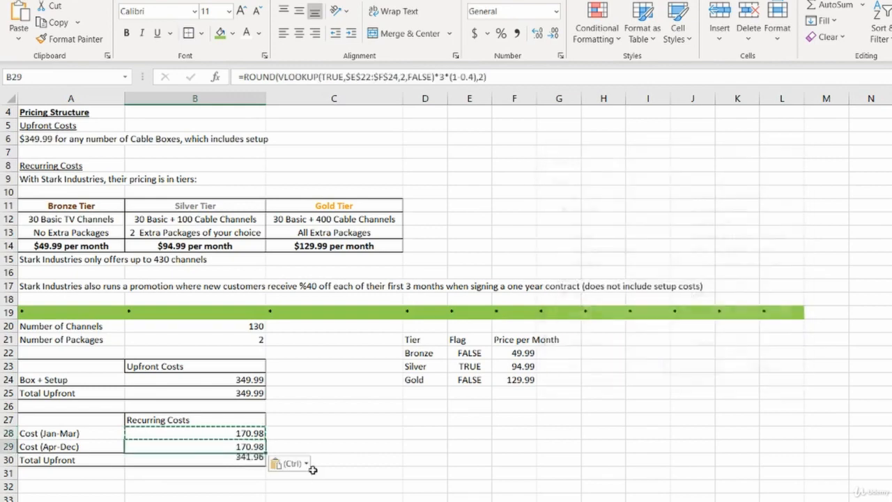
key("Escape")
- Edit the formula in B29 to drop the (1-0.4) discount and multiply the VLOOKUP by 9 months
key("F2")
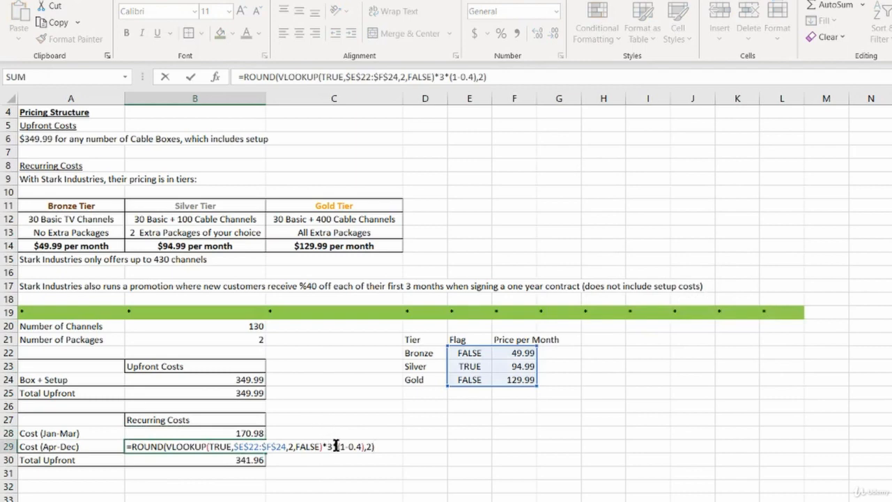
left_click_drag(335, 446, 365, 446)
key("Delete")
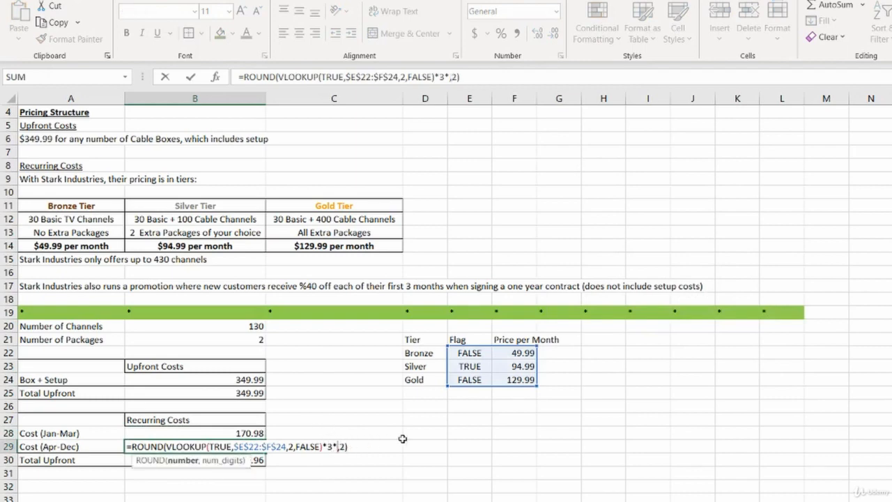
key("BackSpace")
key("BackSpace")
type("9")
key("Return")
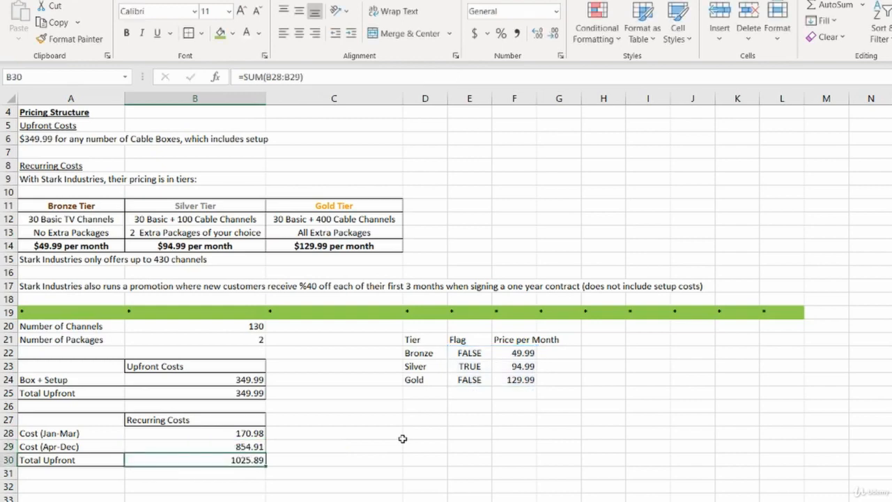
key("Up")
key("Up")
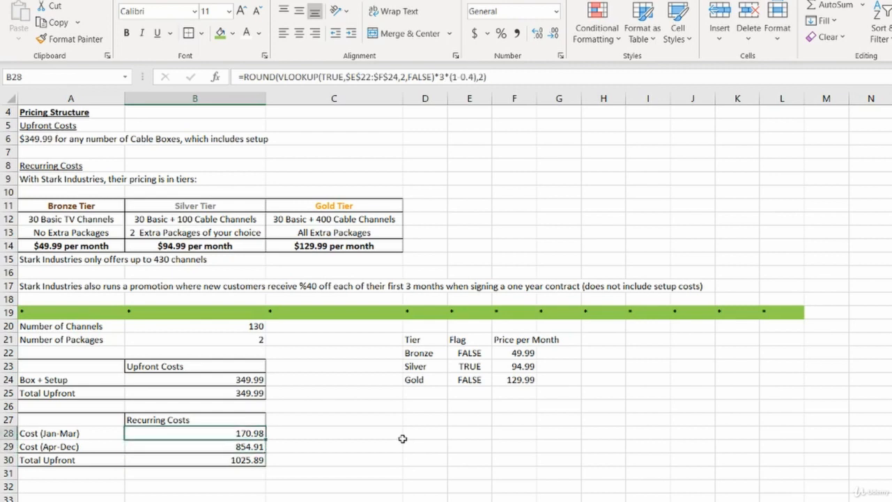
key("Down")
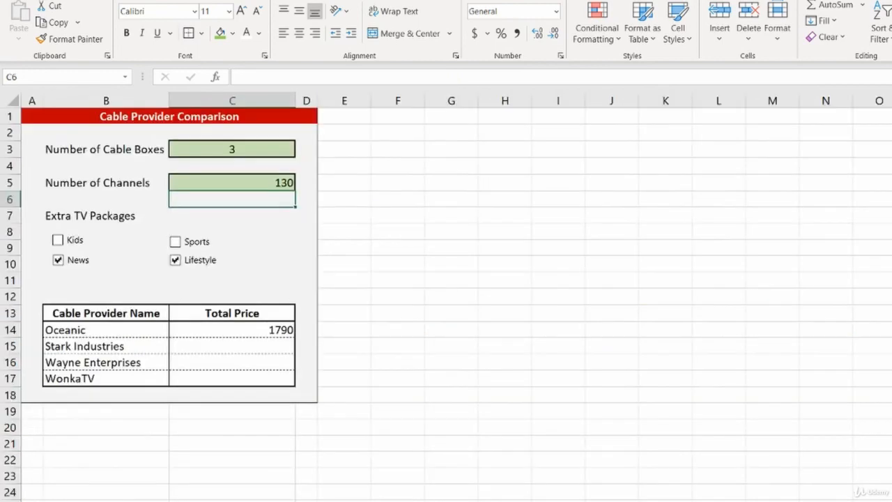
- Apply the comma number style to the Total Price cells C14:C17 in the Cable Provider Comparison table
left_click(235, 315)
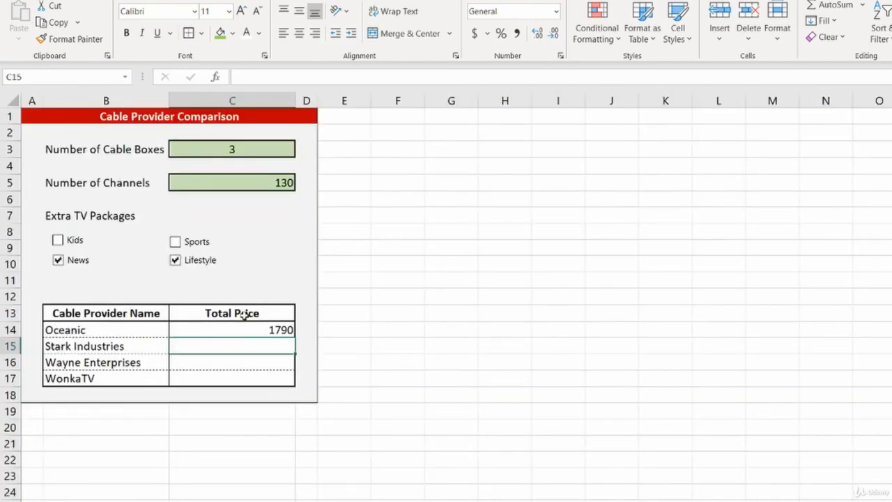
left_click_drag(241, 332, 241, 380)
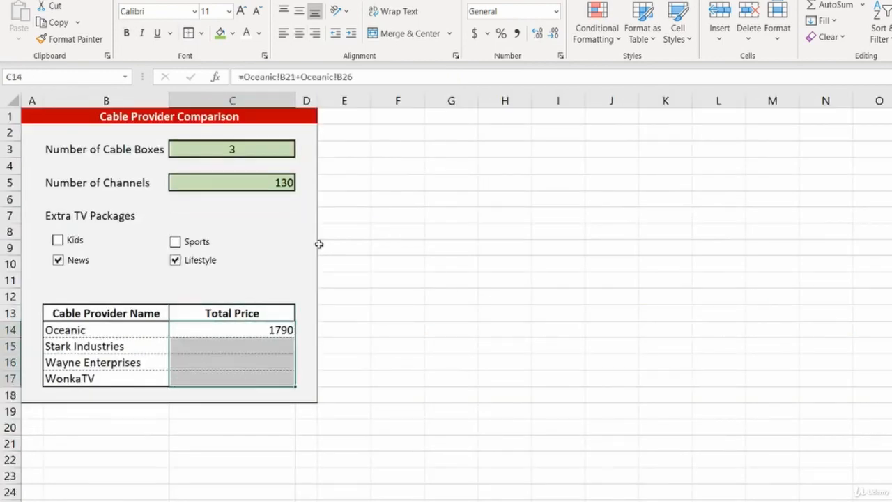
left_click(516, 33)
left_click(244, 292)
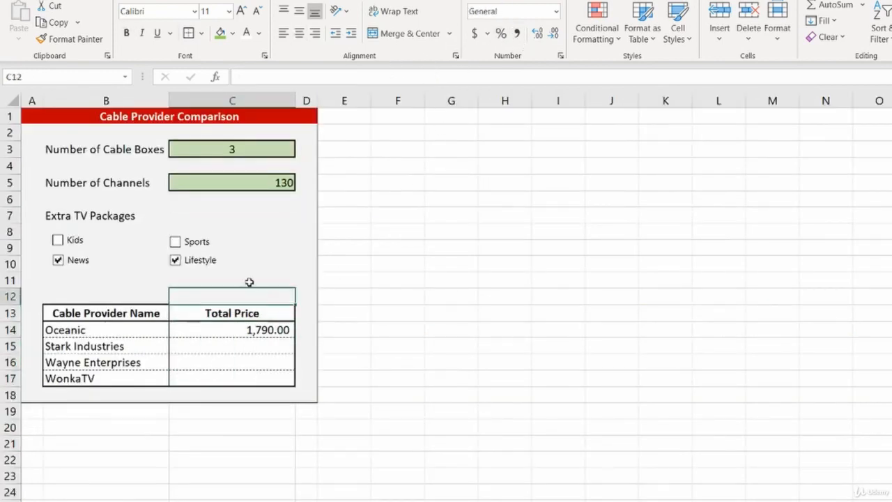
left_click(175, 260)
left_click(175, 260)
left_click(213, 357)
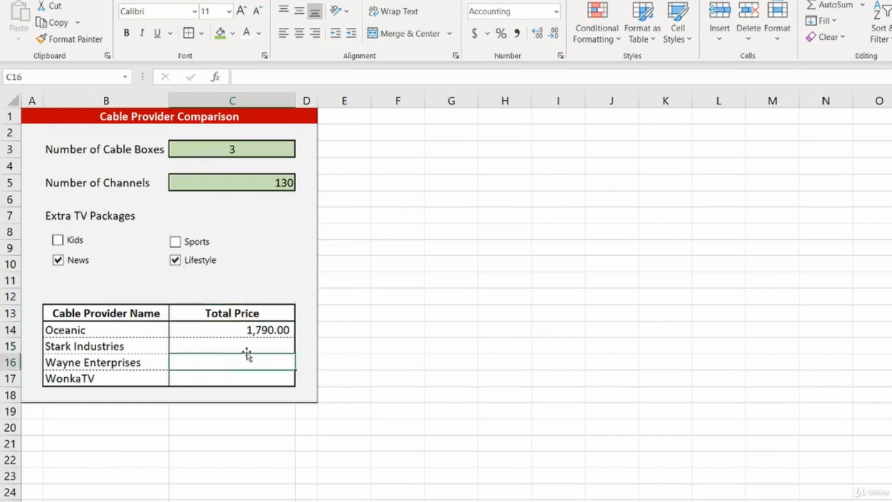
- Enter the Stark Industries total price in C15 as the sum of B25 and B30 on the Stark Industries sheet
left_click(248, 346)
key("ctrl+Page_Down")
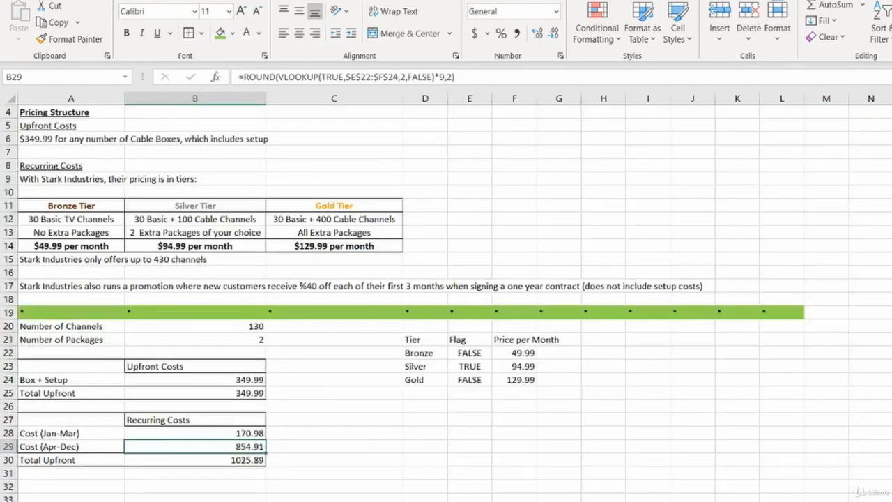
left_click(233, 463)
left_click(237, 393)
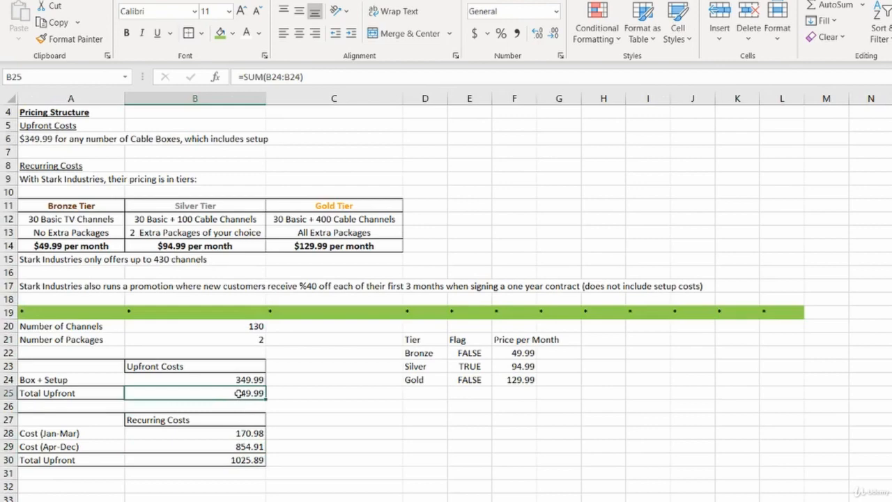
left_click(221, 460)
key("ctrl+Page_Up")
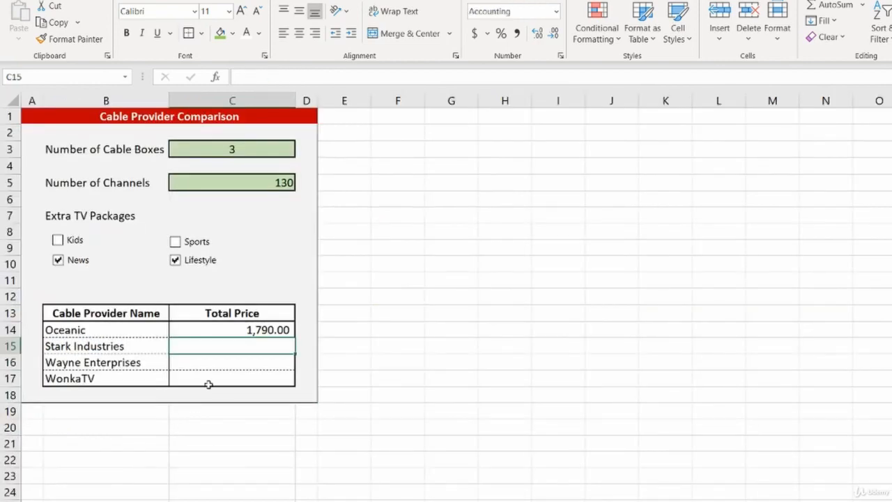
type("=")
key("ctrl+Page_Down")
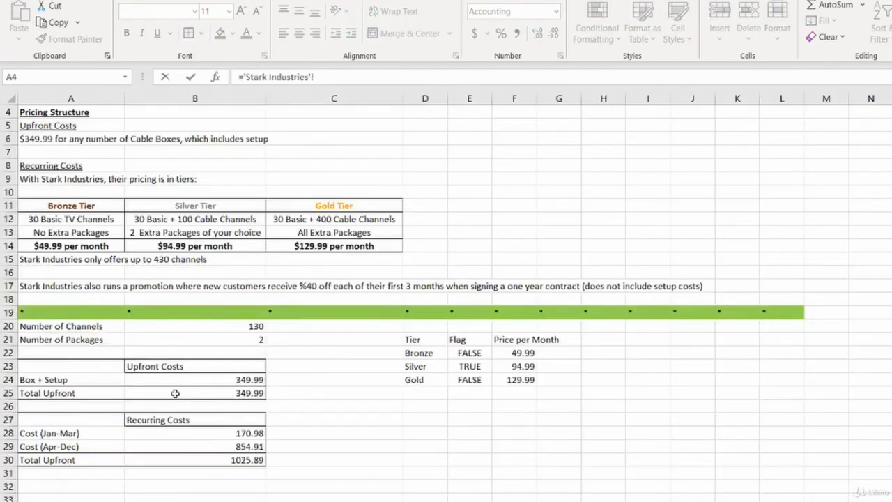
left_click(182, 394)
type("+")
left_click(211, 462)
key("Return")
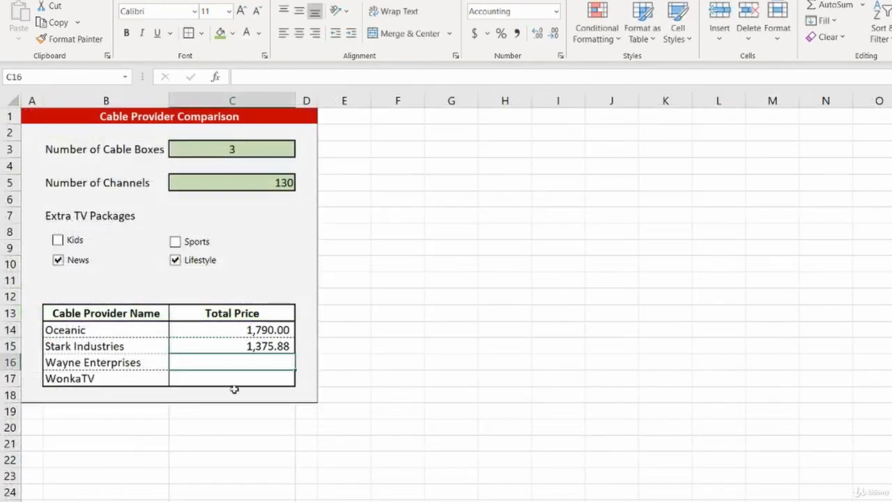
left_click(258, 346)
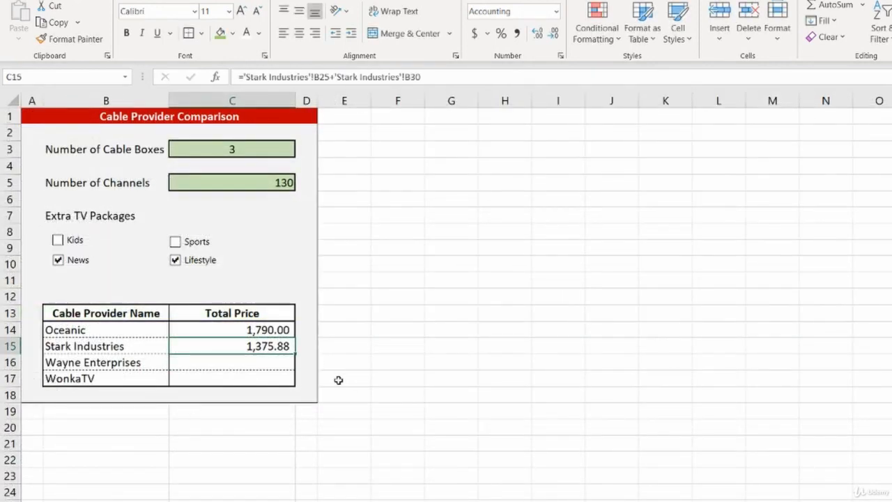
- Change the selected extra TV packages to Kids and Lifestyle, leaving News and Sports unselected
key("Right")
key("Left")
key("Right")
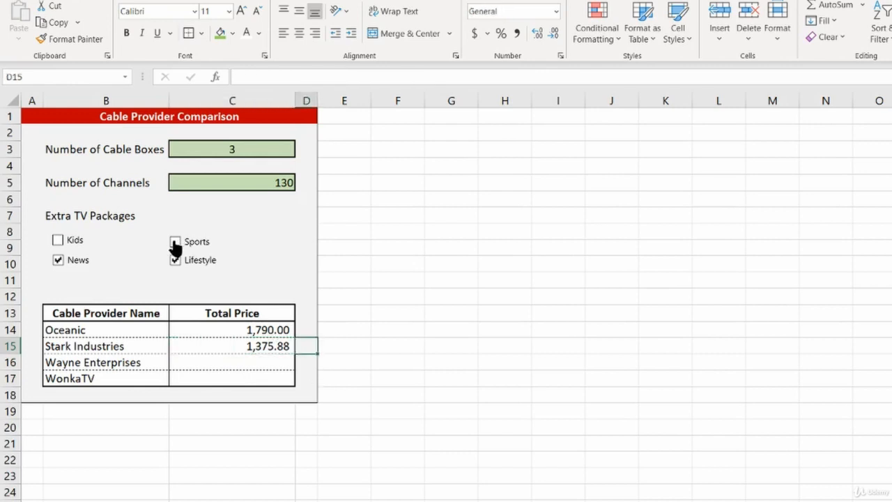
left_click(175, 243)
left_click(175, 243)
left_click(58, 255)
left_click(57, 261)
- Set the Number of Channels in C5 to 200
left_click(229, 188)
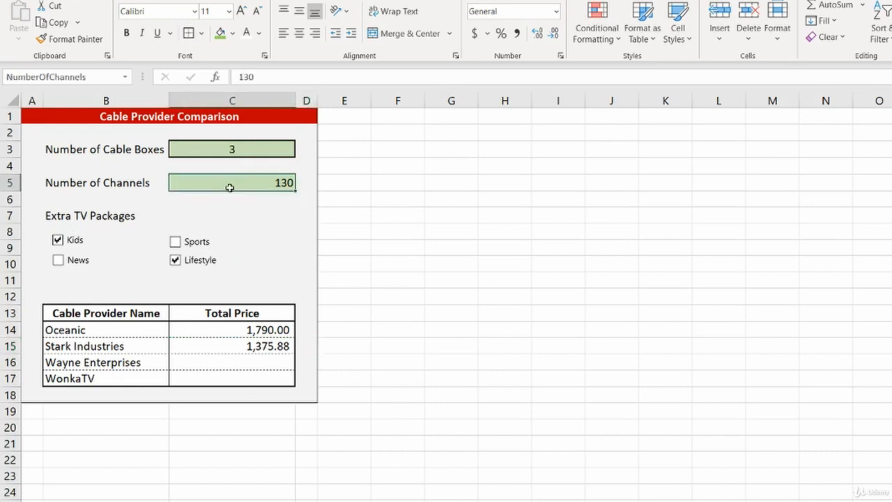
type("200")
key("Return")
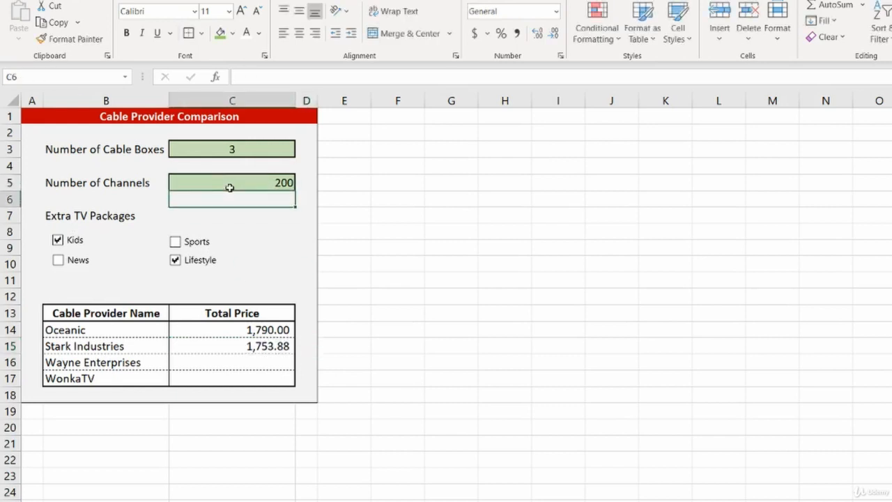
left_click(230, 188)
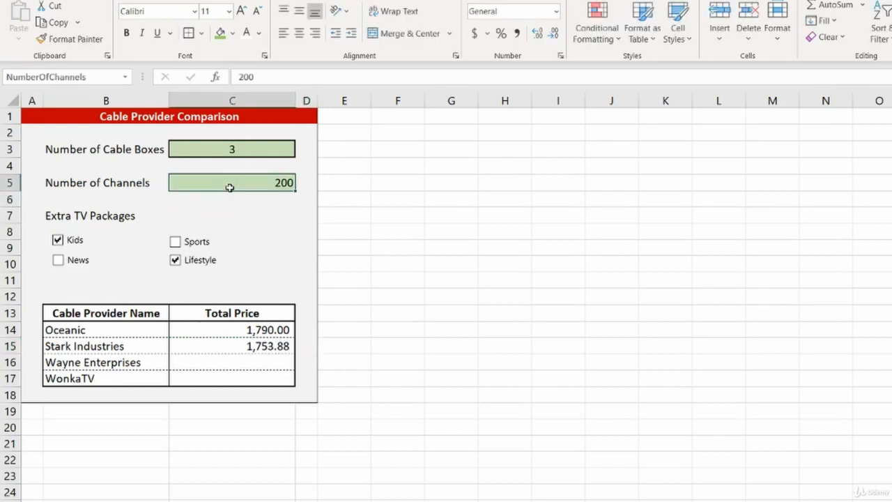
type("40")
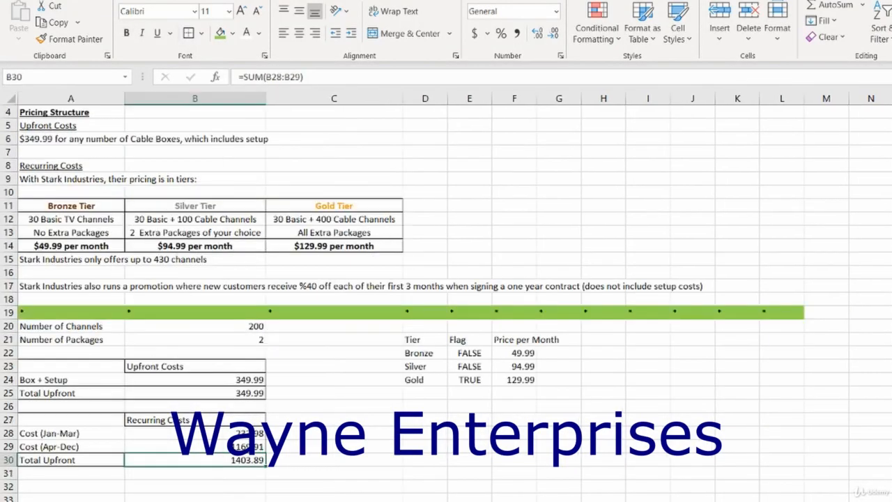
- Copy the green divider row A19:L19 from the Stark Industries sheet to row 19 of the Wayne Enterprises sheet
left_click_drag(83, 311, 780, 310)
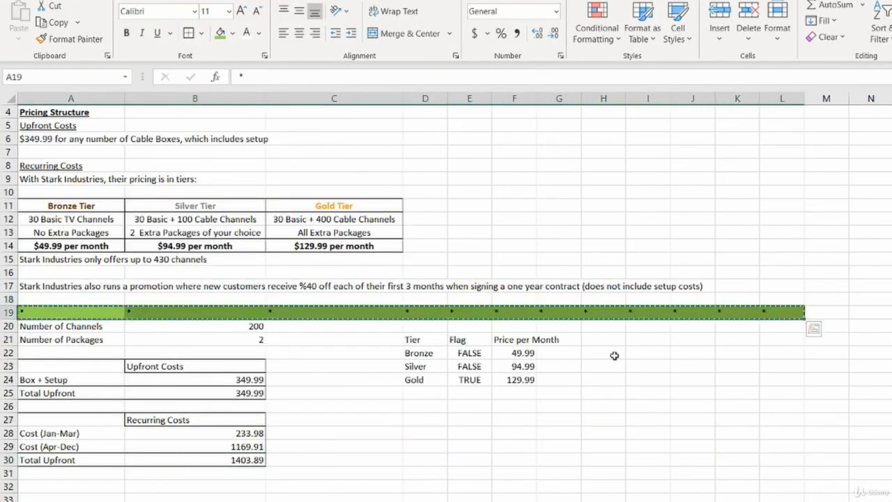
key("ctrl+c")
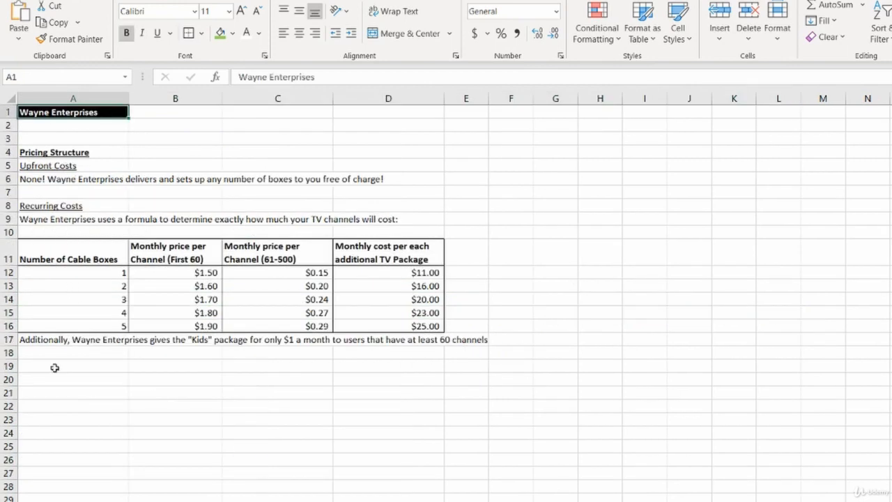
key("ctrl+v")
key("Escape")
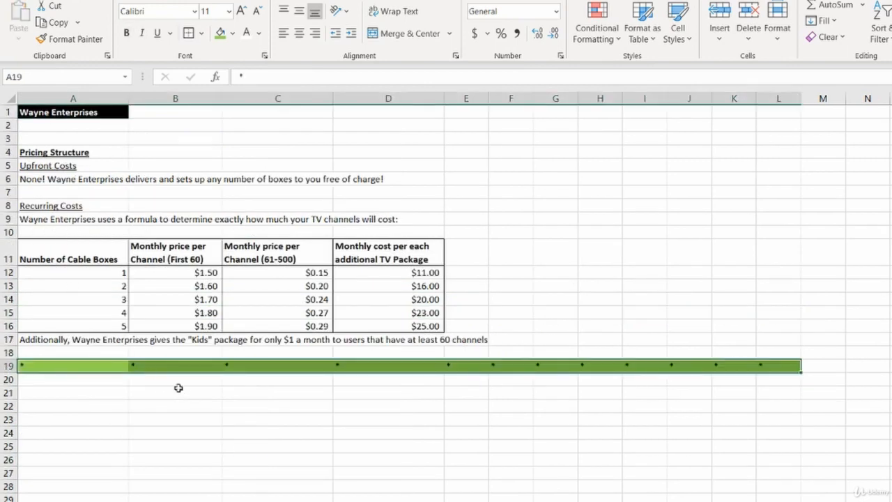
left_click(107, 393)
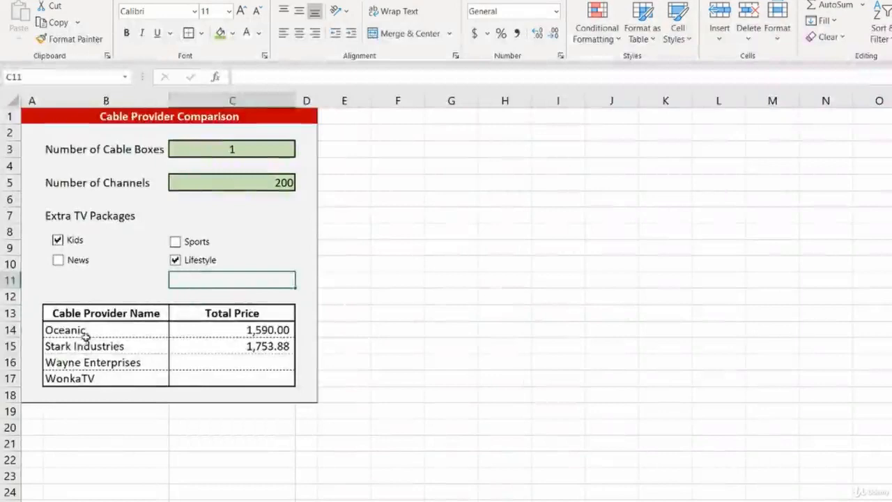
- Examine the comparison totals, then Wayne Enterprises' recurring pricing table and its upfront cost terms
left_click_drag(95, 333, 202, 346)
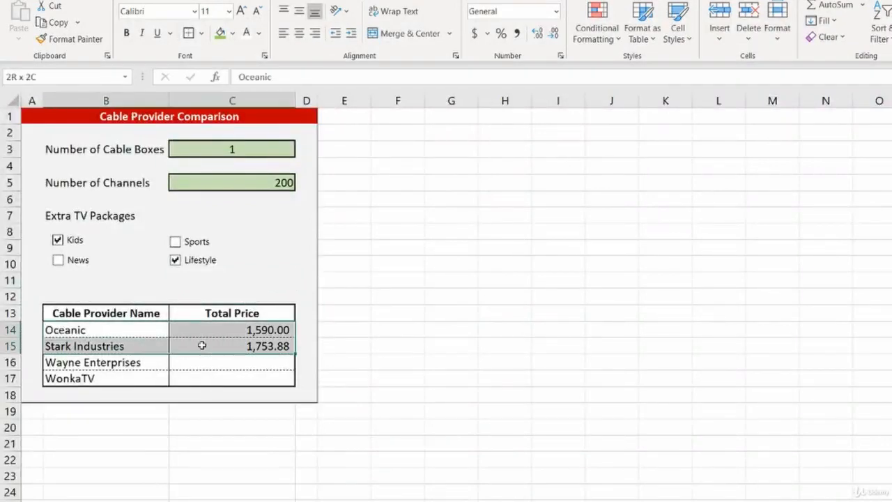
left_click(201, 346)
left_click(237, 362)
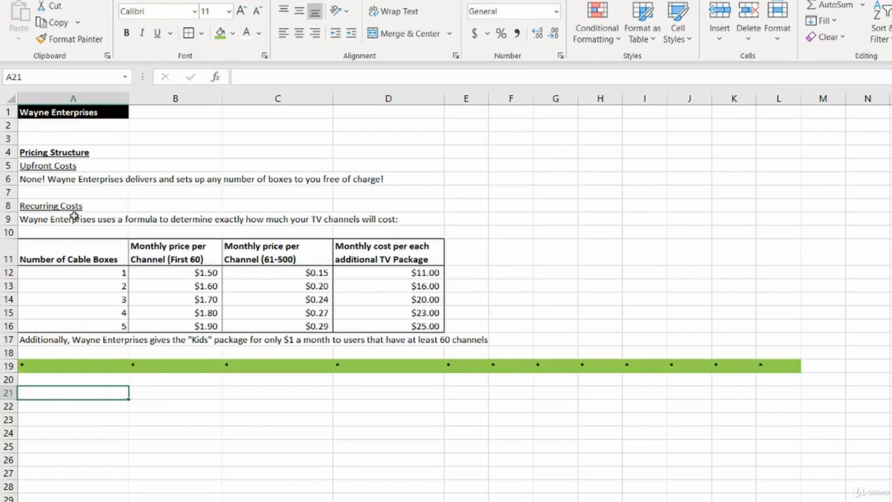
left_click_drag(62, 234, 498, 356)
left_click(499, 356)
left_click(70, 235)
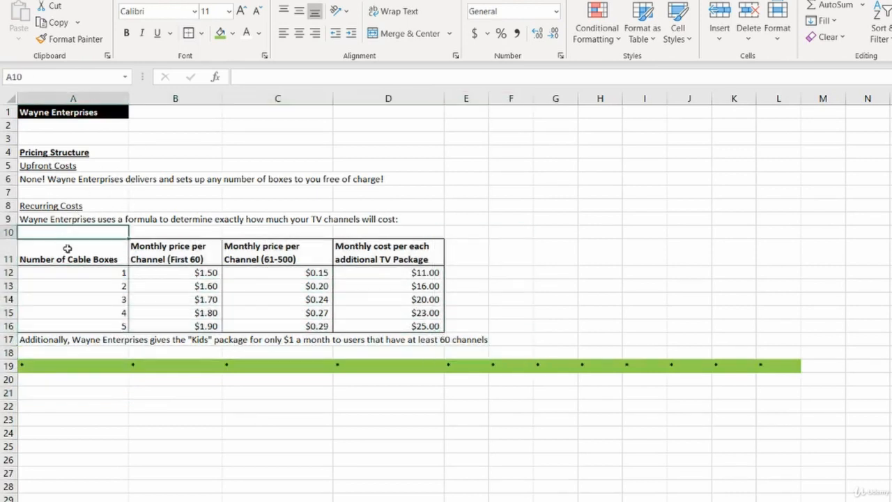
left_click(83, 270)
left_click(84, 221)
left_click_drag(83, 234, 534, 354)
left_click(283, 310)
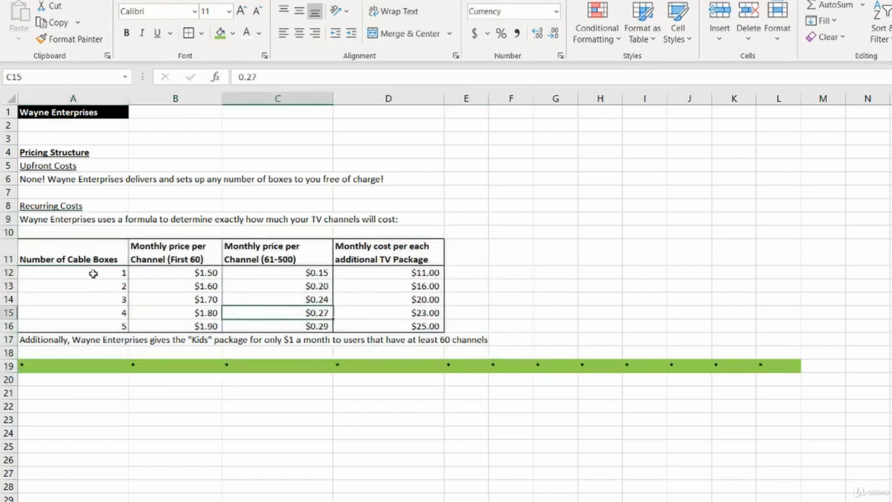
left_click_drag(77, 273, 364, 323)
left_click(177, 285)
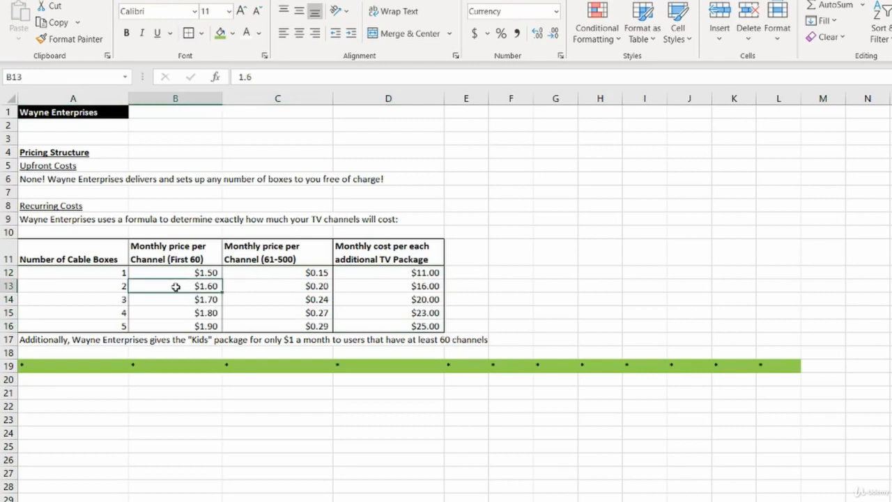
left_click(74, 177)
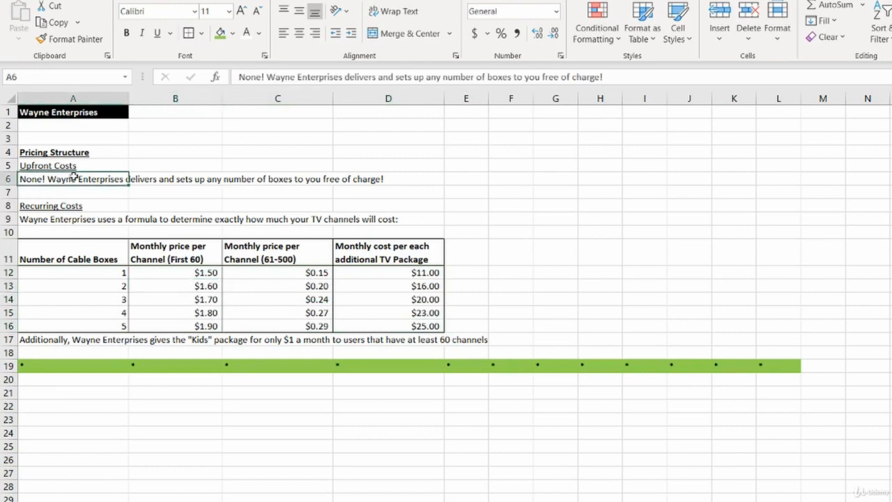
double_click(39, 184)
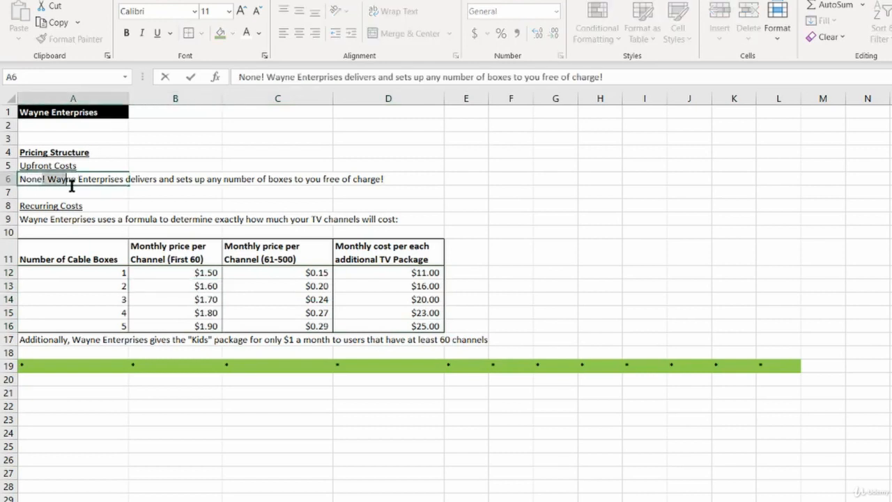
key("Escape")
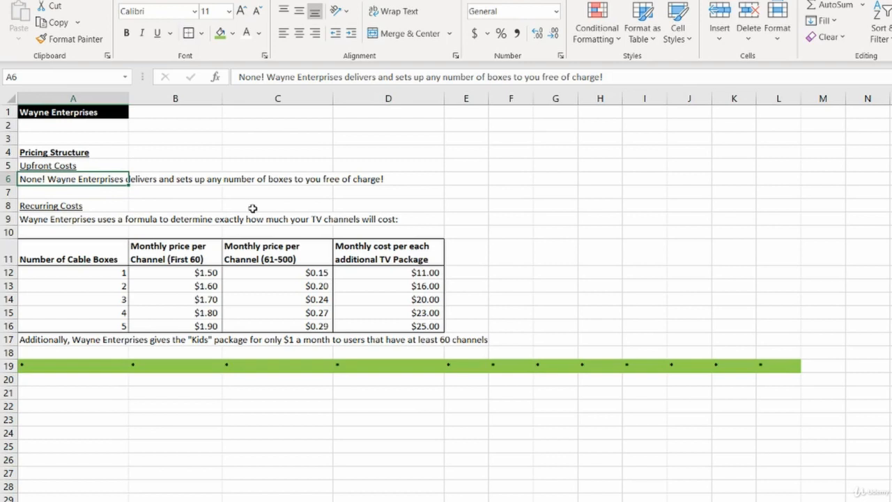
- Examine the Recurring Costs description in A9 and each column of the Wayne Enterprises pricing table in A11:D16
left_click(39, 203)
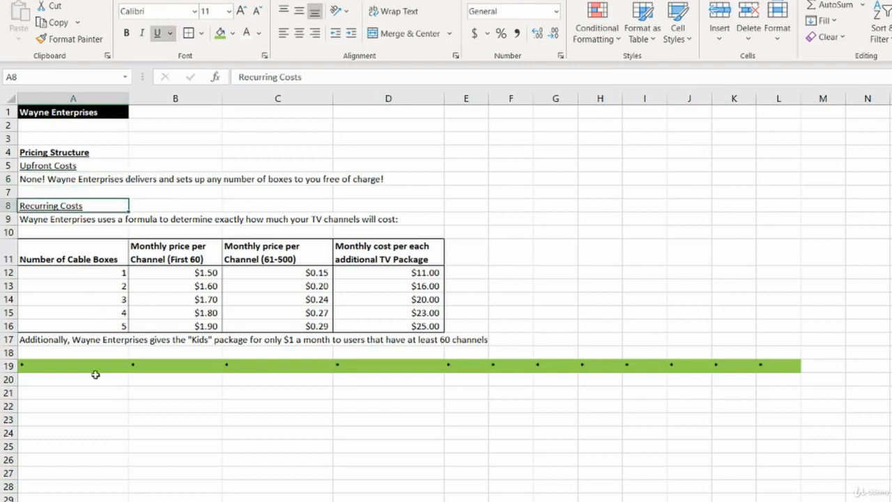
left_click(82, 217)
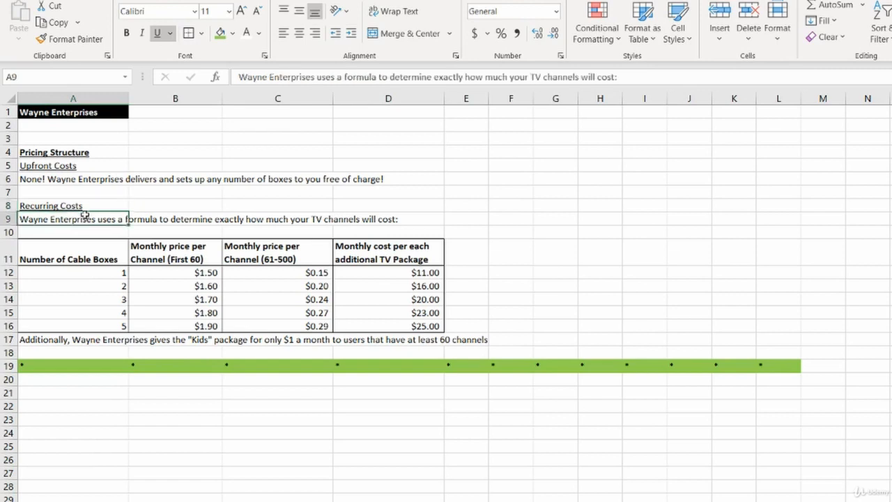
key("F2")
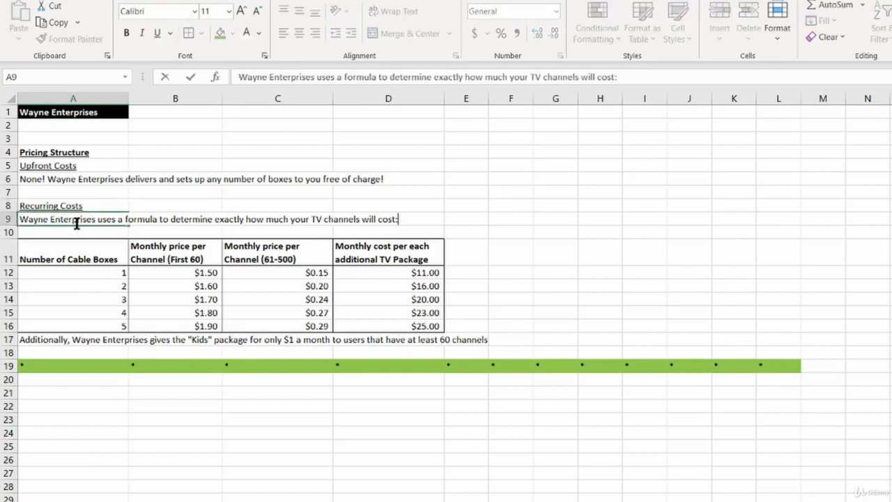
key("Escape")
key("F2")
key("Escape")
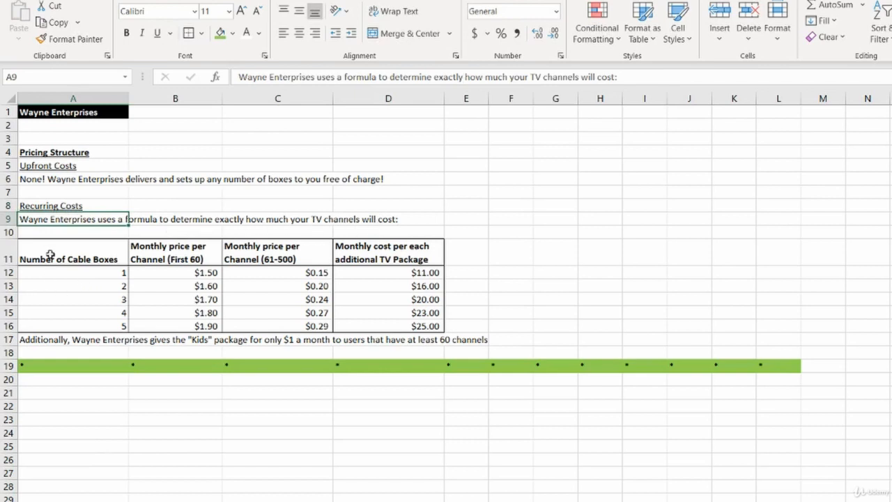
left_click_drag(20, 254, 373, 332)
left_click(374, 326)
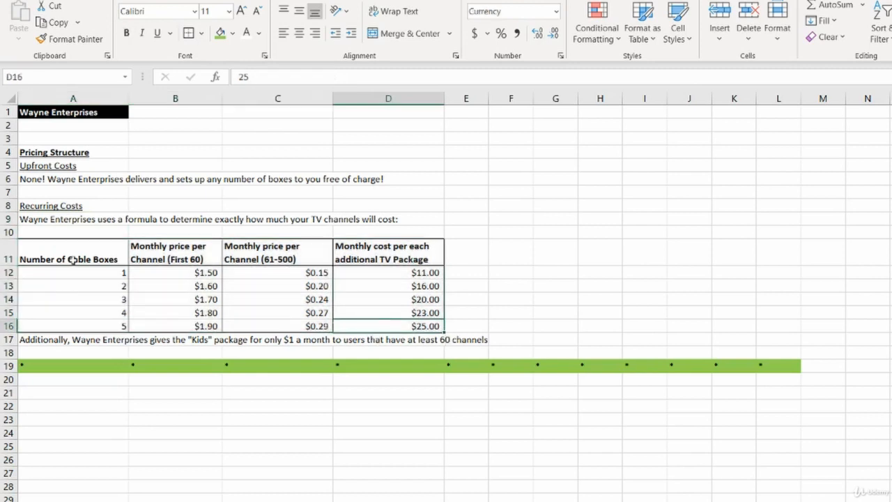
left_click_drag(73, 259, 71, 329)
left_click(78, 324)
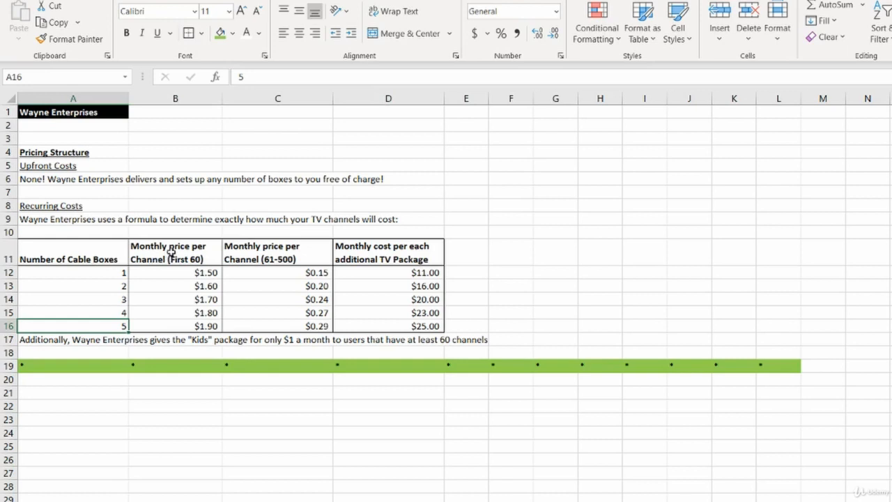
left_click_drag(171, 252, 159, 326)
left_click(158, 326)
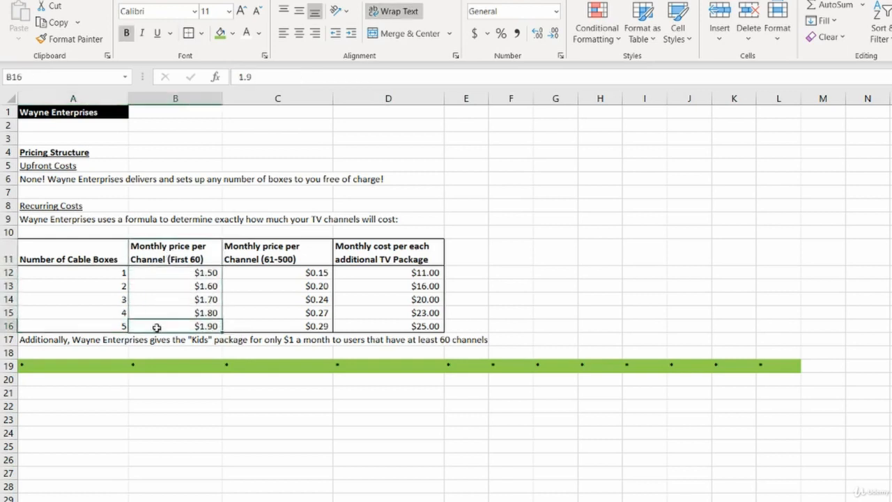
left_click_drag(306, 255, 289, 320)
left_click(289, 322)
left_click(271, 255)
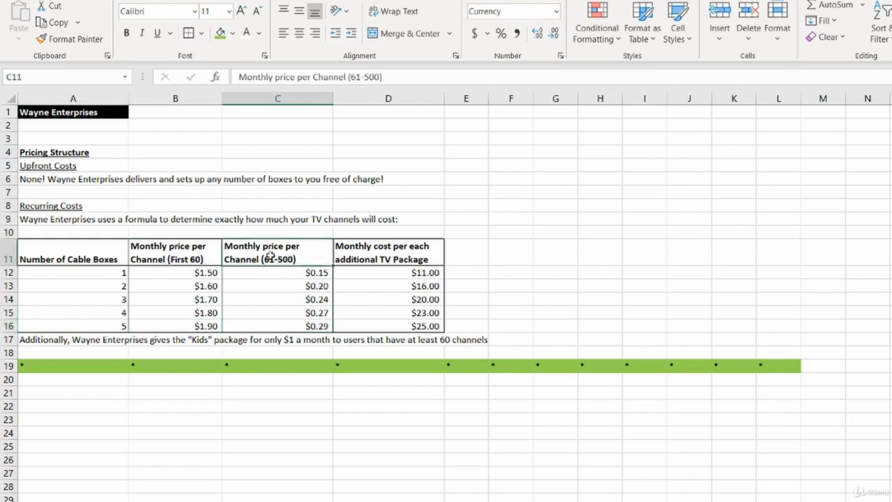
left_click(283, 272)
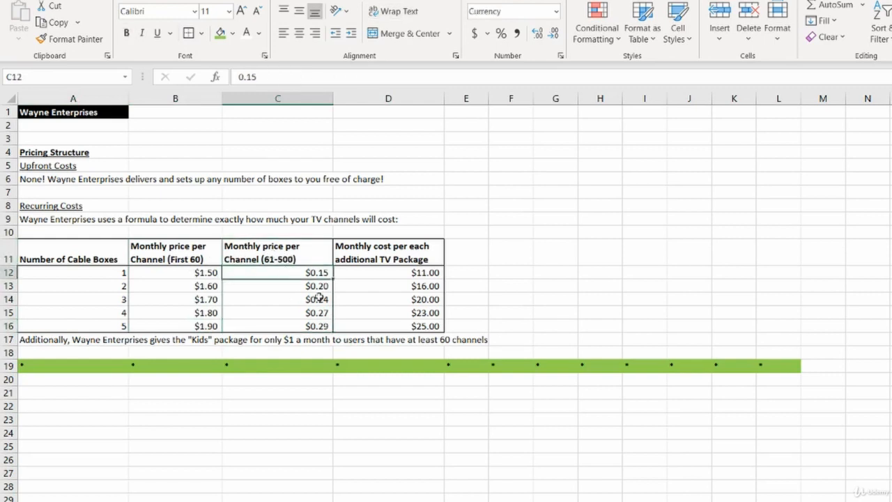
left_click(315, 300)
left_click_drag(422, 248, 399, 323)
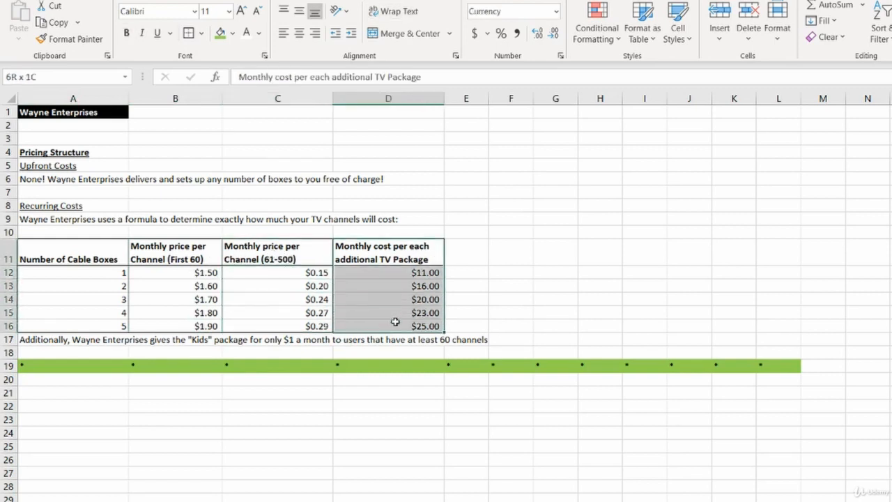
left_click(397, 324)
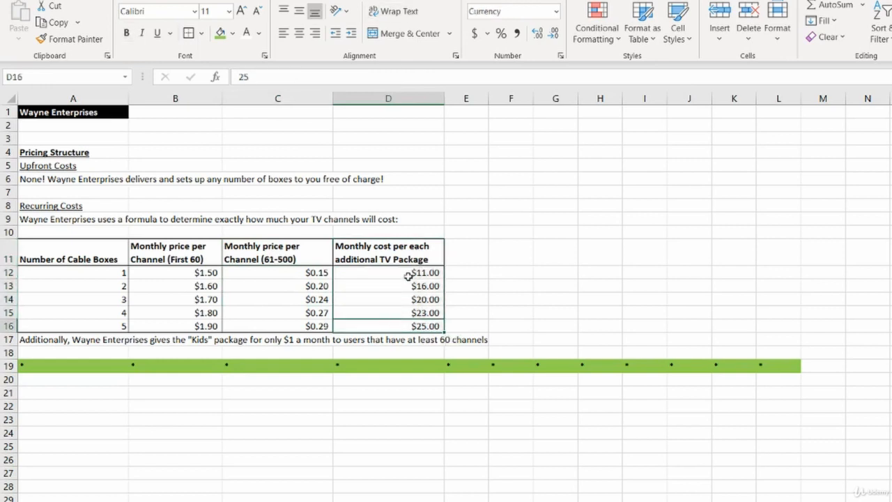
- Compare the channel and TV package rates by number of cable boxes, and read the "Kids" package note in A17
left_click(185, 272)
left_click(159, 288)
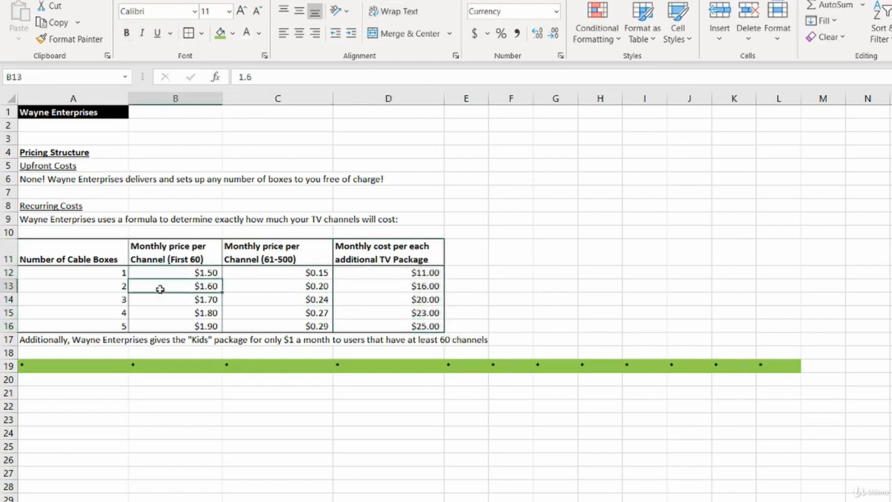
left_click(289, 288)
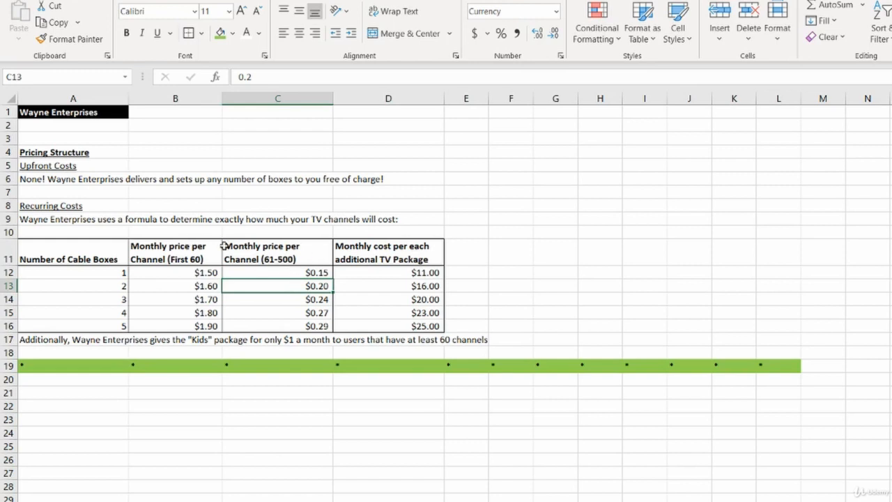
left_click_drag(215, 310, 254, 306)
left_click(374, 311)
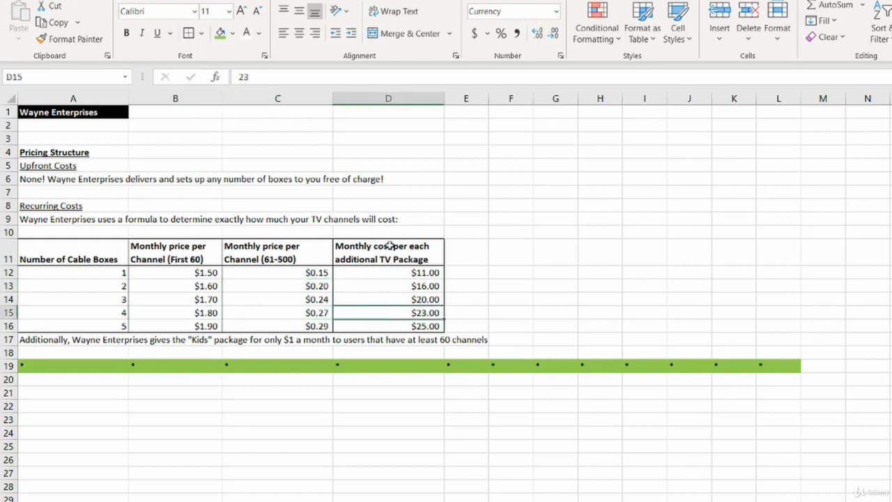
left_click_drag(390, 279, 381, 316)
left_click(381, 315)
left_click(77, 314)
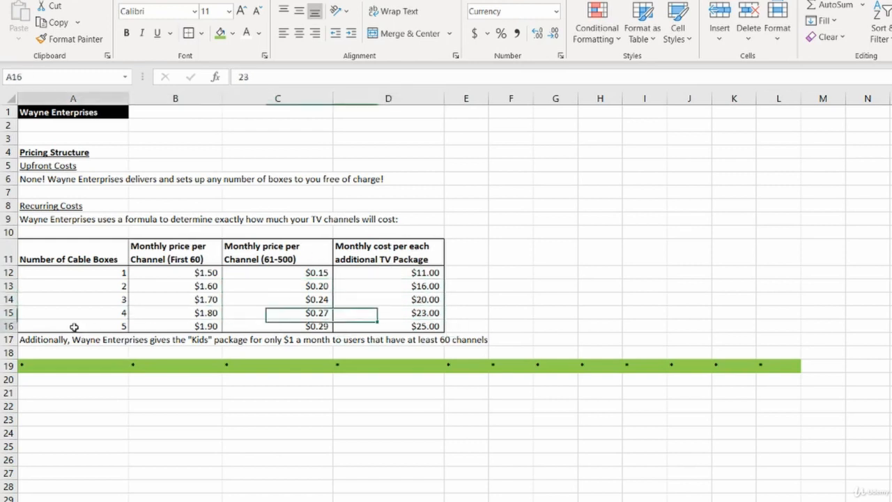
left_click(87, 294)
left_click(100, 286)
left_click(111, 273)
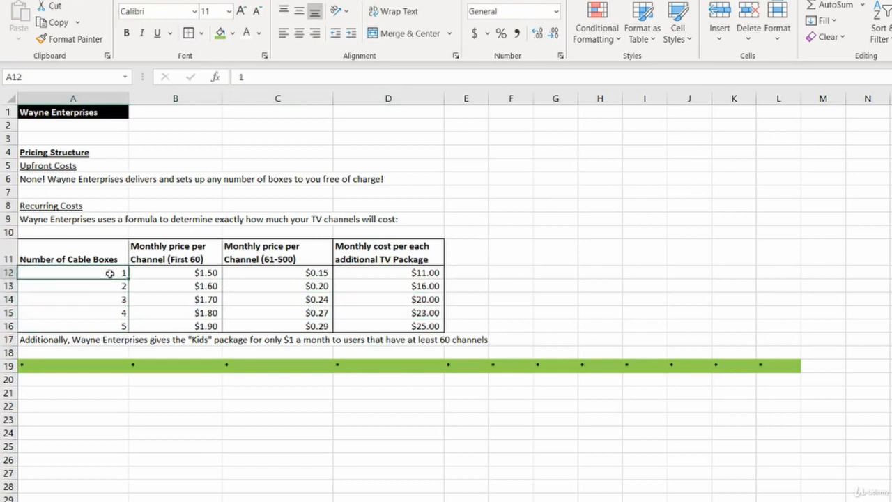
left_click(97, 304)
mouse_move(74, 180)
left_mouse_down()
mouse_move(84, 149)
mouse_move(82, 179)
left_mouse_up()
left_click(110, 286)
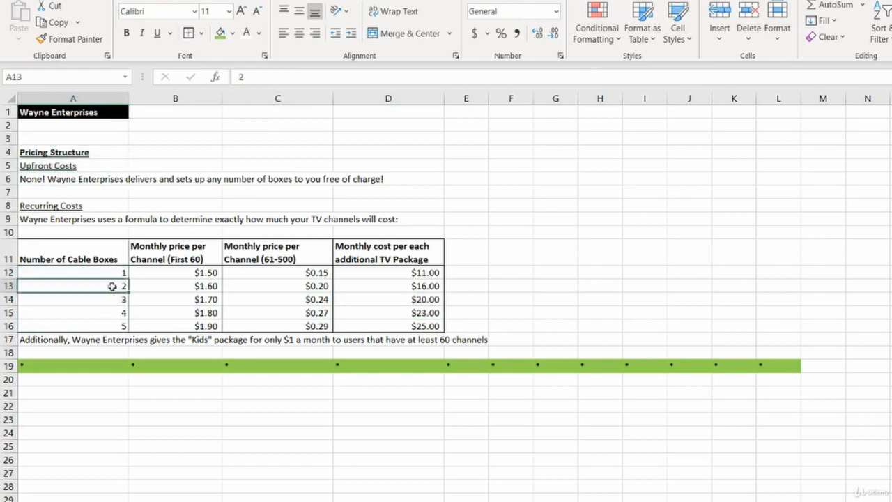
left_click_drag(105, 309, 84, 314)
left_click(88, 354)
left_click(96, 381)
left_click(101, 415)
left_click(116, 390)
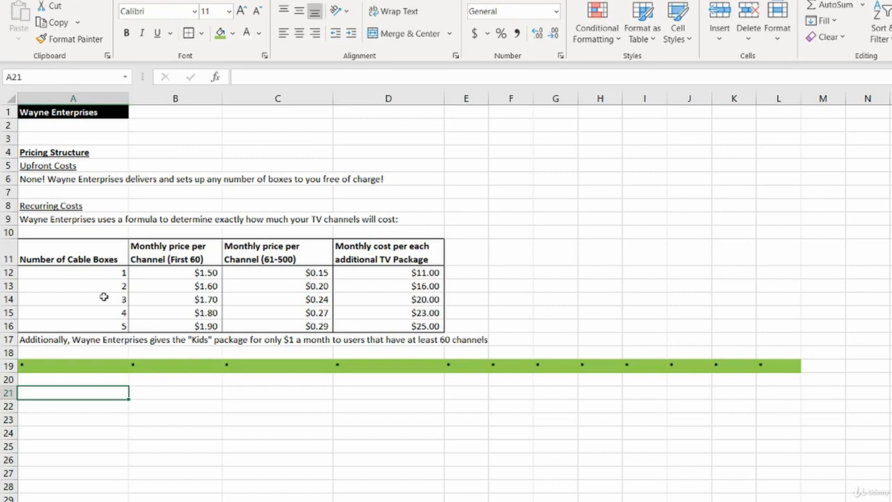
left_click(78, 339)
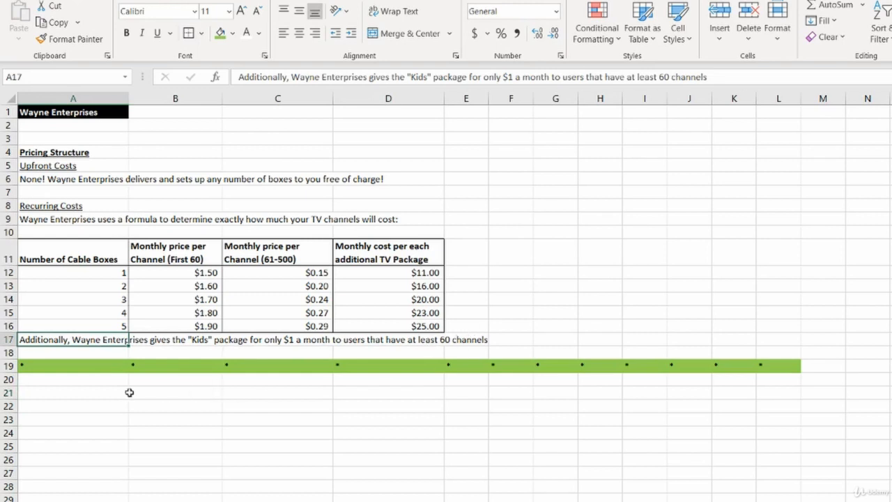
- Enter the label "Number of Cable Boxes" in A20, directly below the green divider row
left_click(94, 393)
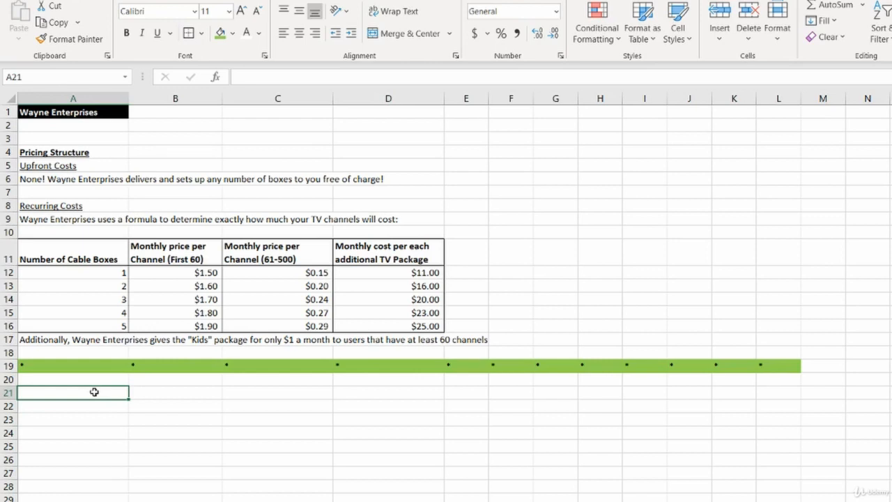
key("Up")
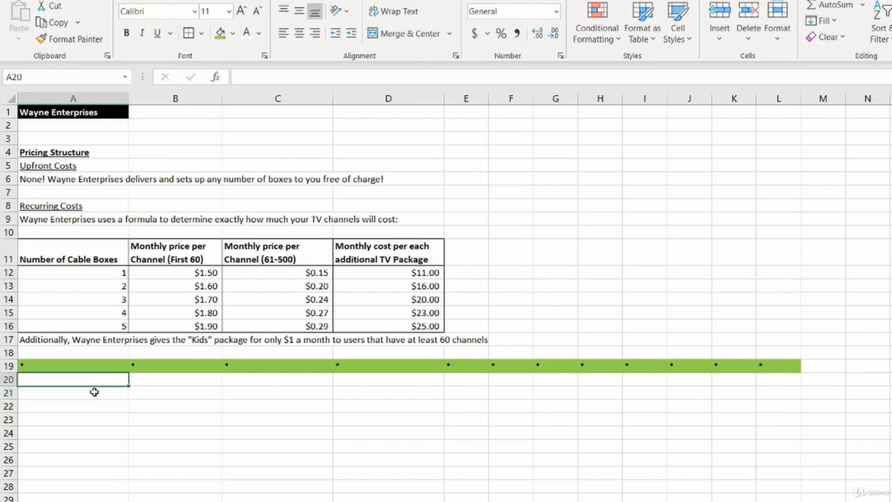
left_click_drag(122, 269, 119, 324)
left_click(105, 379)
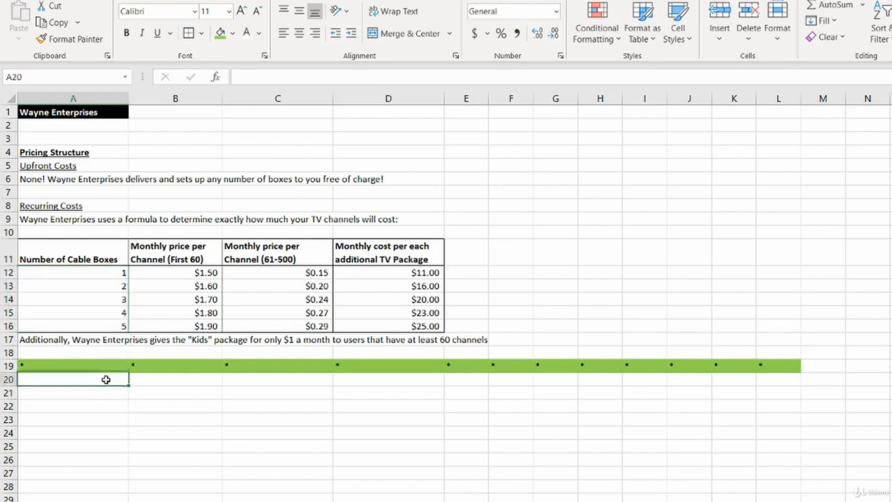
type("Number o")
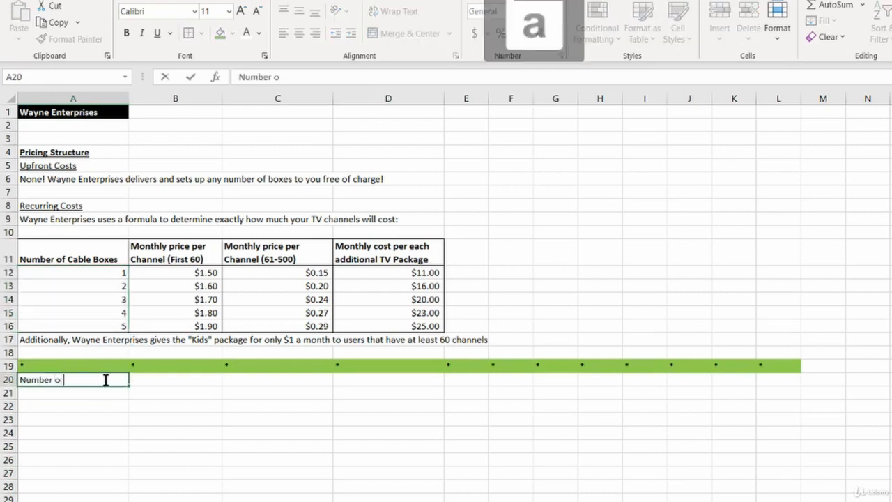
type("f Cable Boxes")
key("Return")
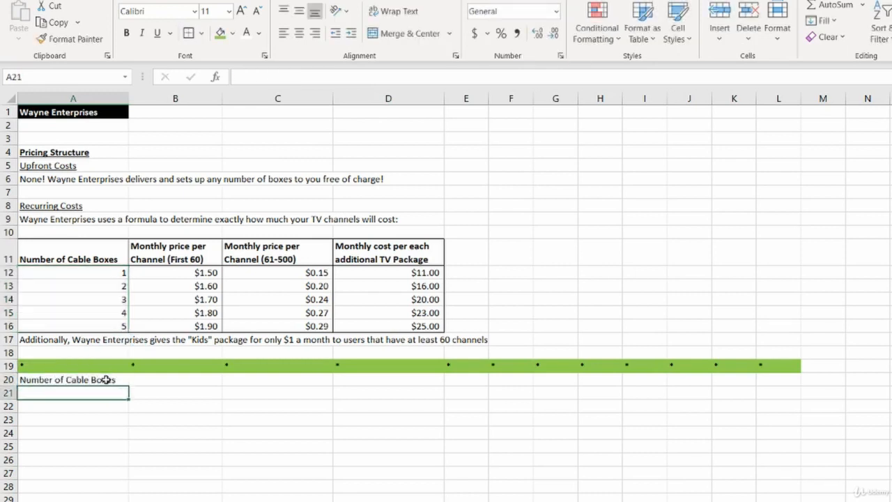
- Fill B20 beside Number of Cable Boxes with a formula referencing the named range NumberOfCableBoxes
key("Up")
key("Right")
type("=number")
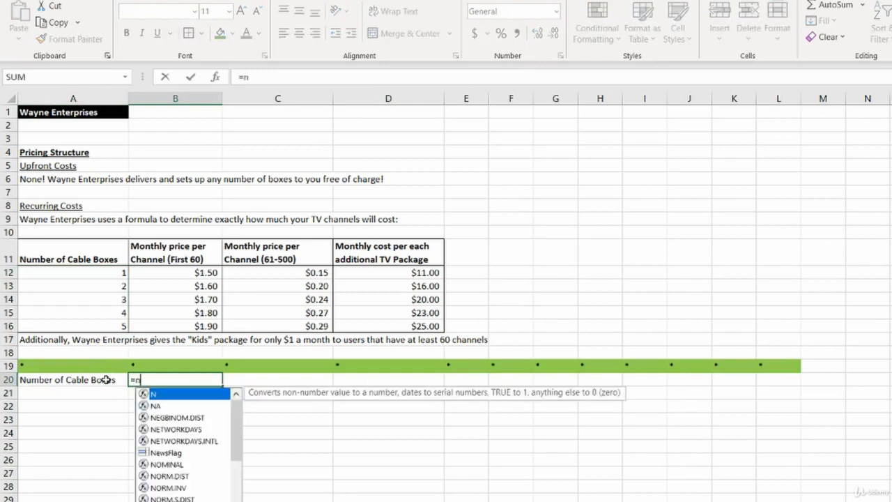
key("Tab")
left_click(106, 379)
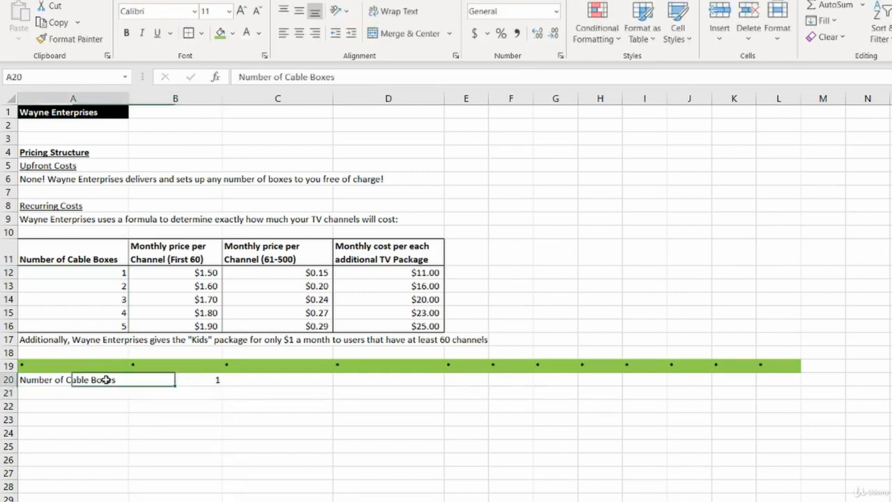
key("Return")
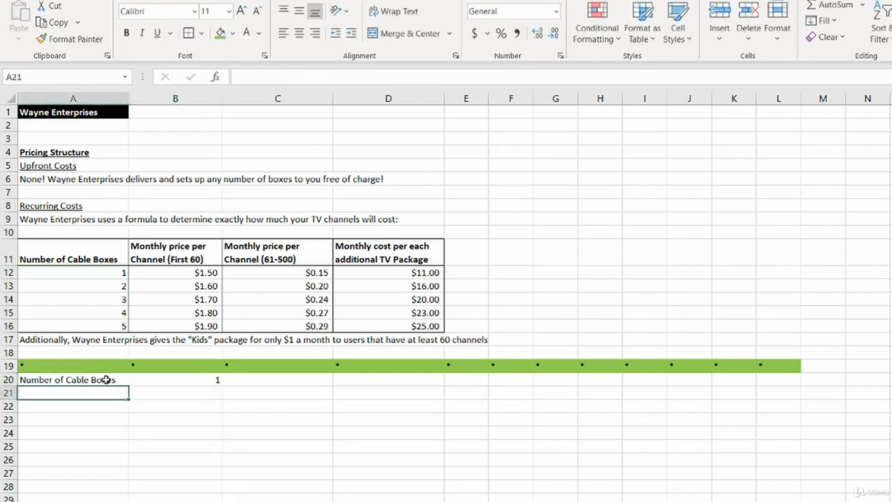
- Label A21 "Number of Channels" and fill B21 with a formula referencing the named range NumberOfChannels
type("Number ")
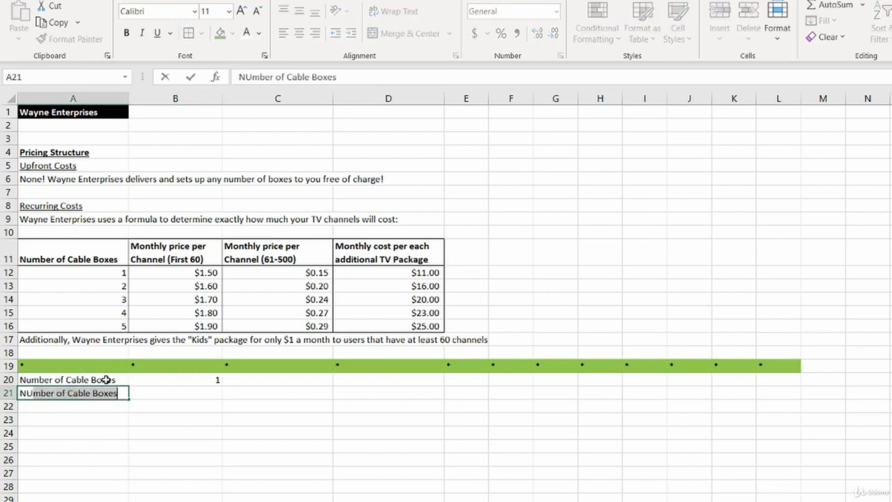
type("of Ch")
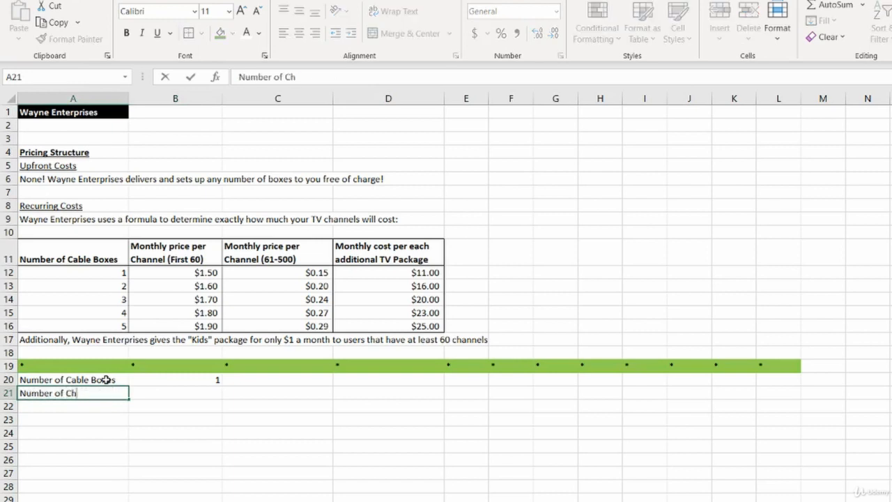
type("annels")
key("Tab")
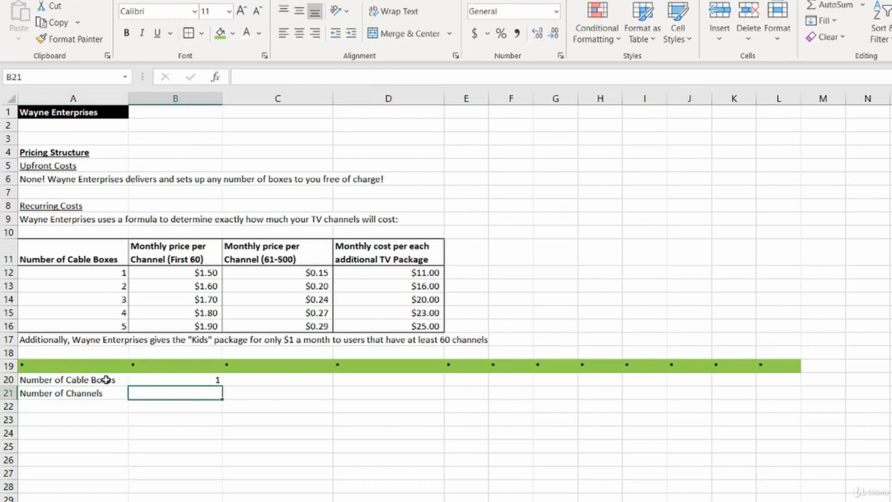
type("=numb")
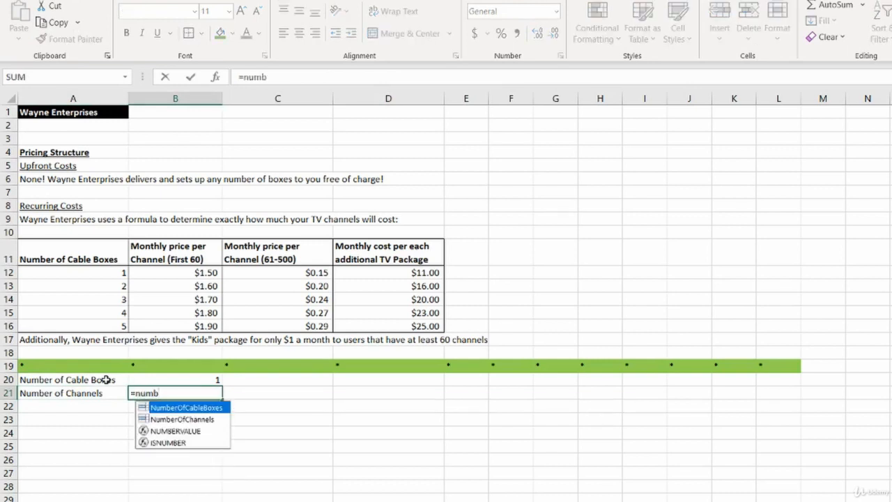
key("Down")
key("Tab")
key("Return")
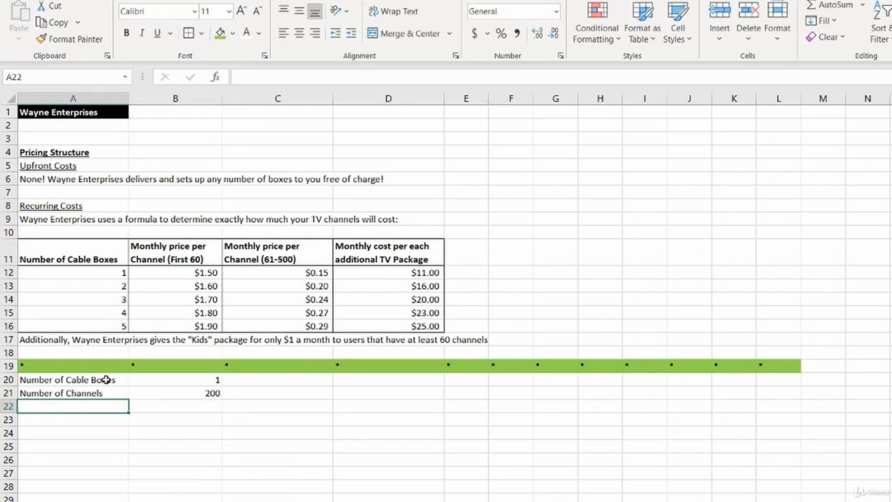
- Examine the Kids package pricing note in A17 below the pricing table
key("Up")
key("Up")
key("Up")
key("Up")
key("Up")
key("F2")
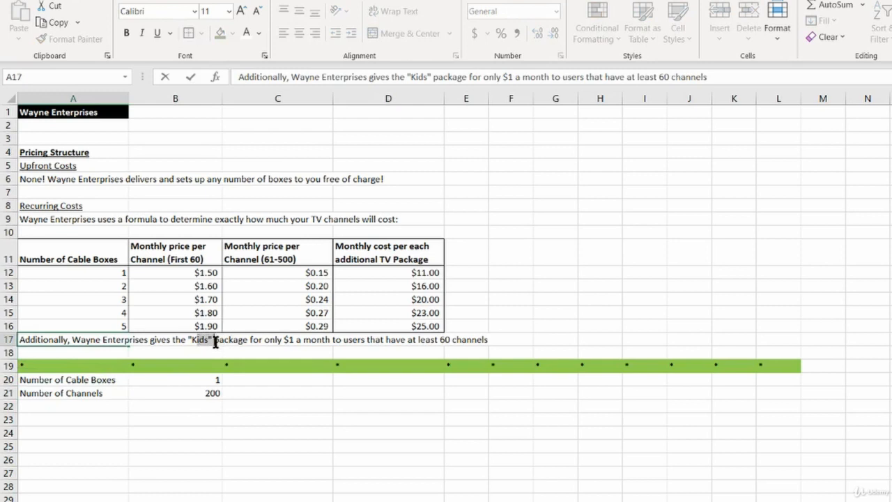
key("Escape")
- Label A22 "Kids Package" and A23 "Number of Other Packages"
left_click(91, 395)
left_click(91, 405)
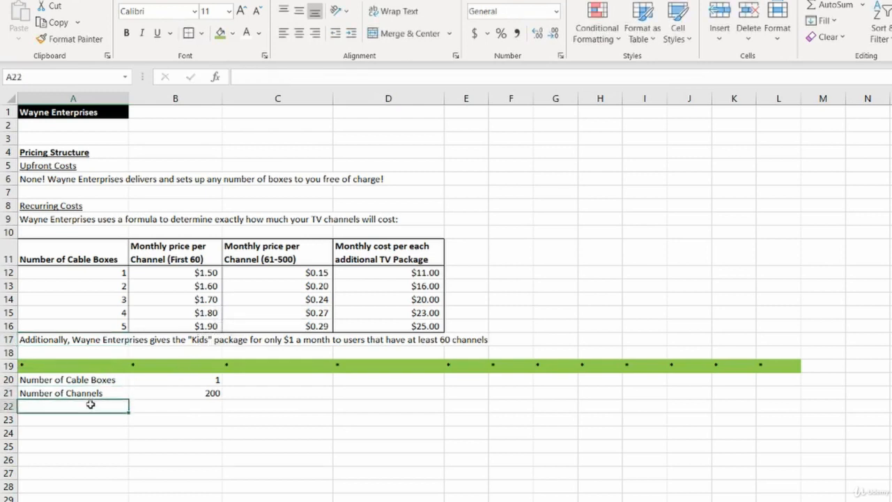
type("Kids")
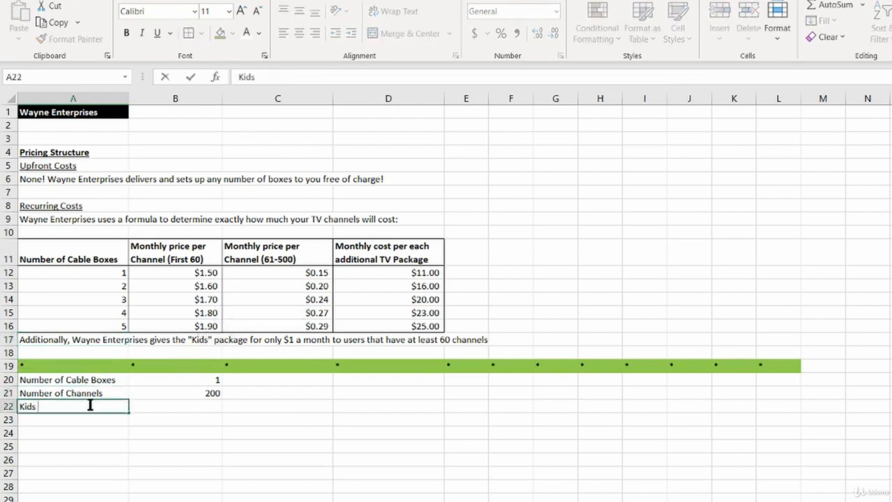
type(" Package")
key("Return")
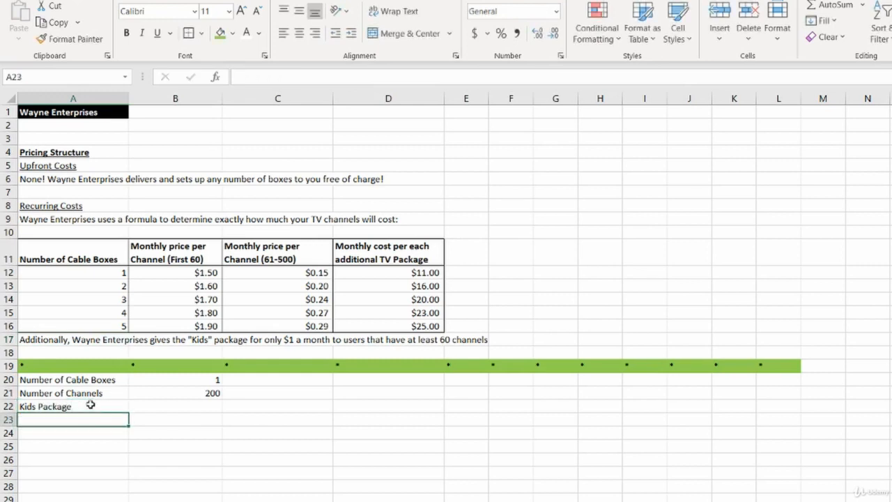
type("Number")
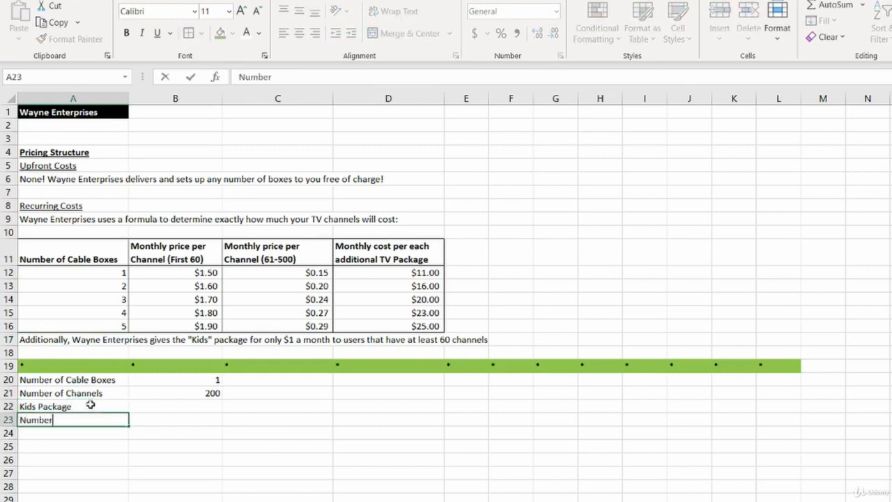
type(" of Other Packages")
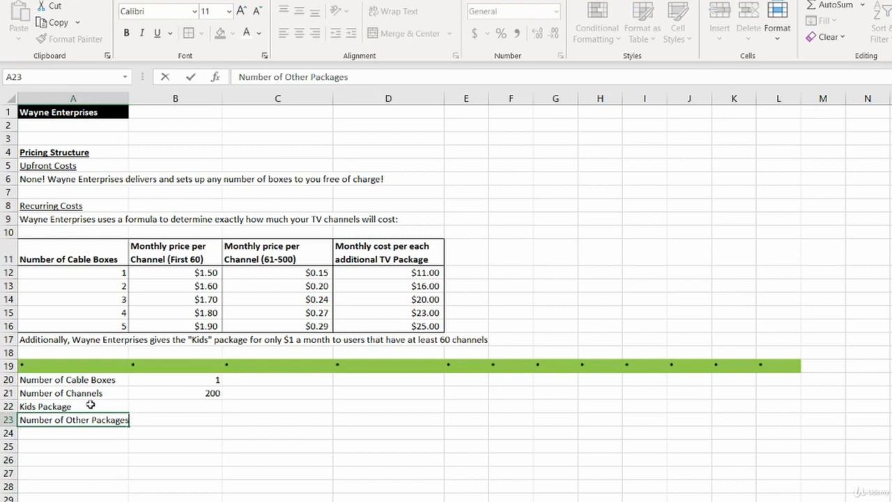
key("Tab")
- Fill B22 beside Kids Package with the formula =KidsFlag
key("Up")
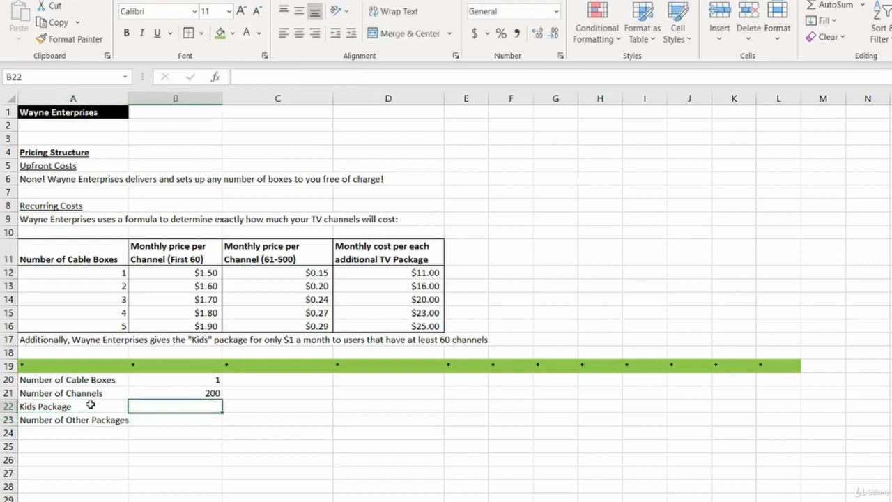
type("=")
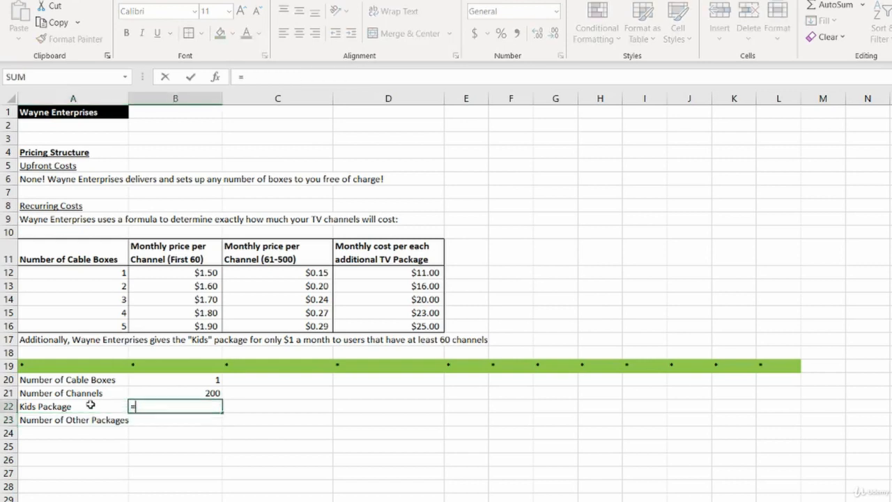
type("KidsFlag")
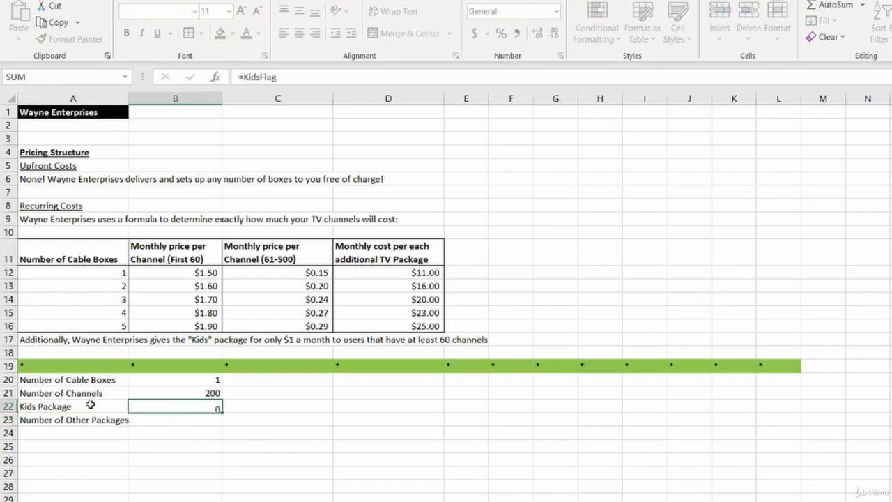
key("Return")
- Fill B23 with a COUNTIF formula counting the TRUE values in the absolute range Details!$B$11:$B$13
type("=countif")
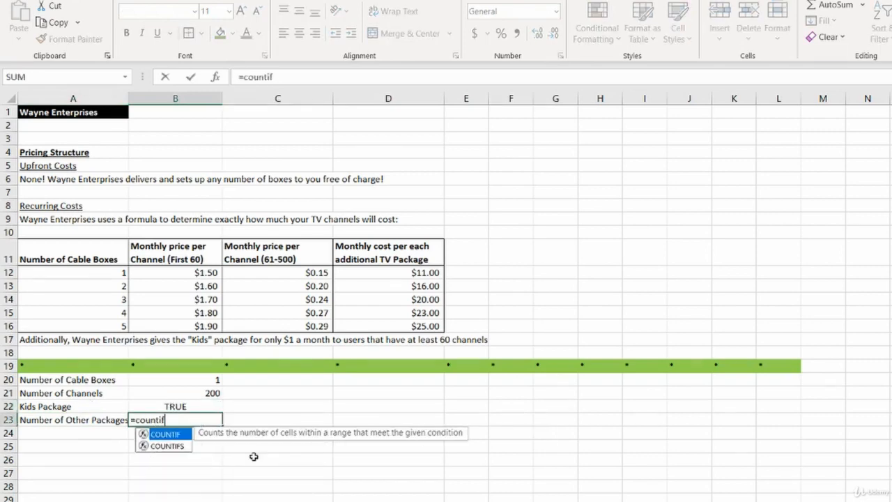
key("Tab")
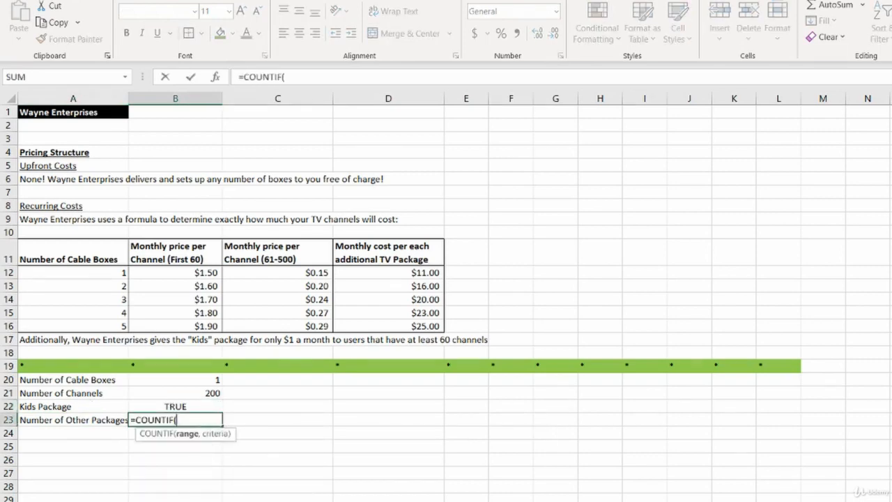
left_click(175, 500)
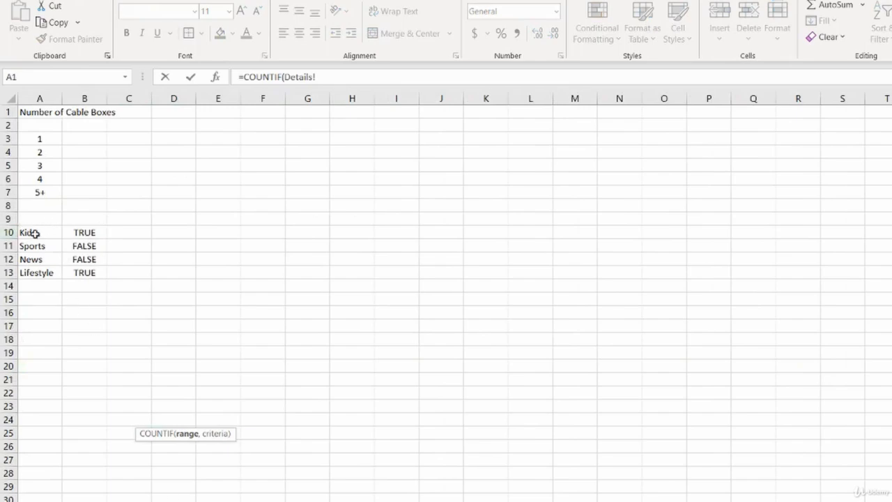
left_click_drag(76, 241, 93, 274)
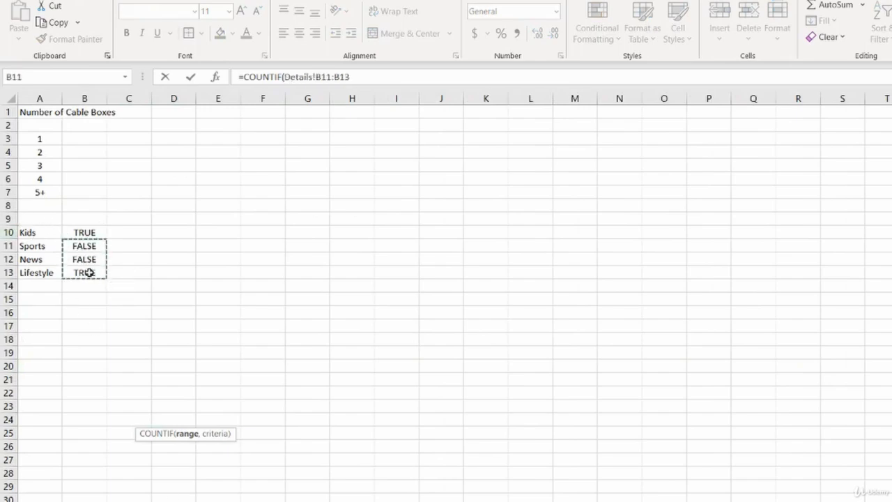
key("F4")
type(",")
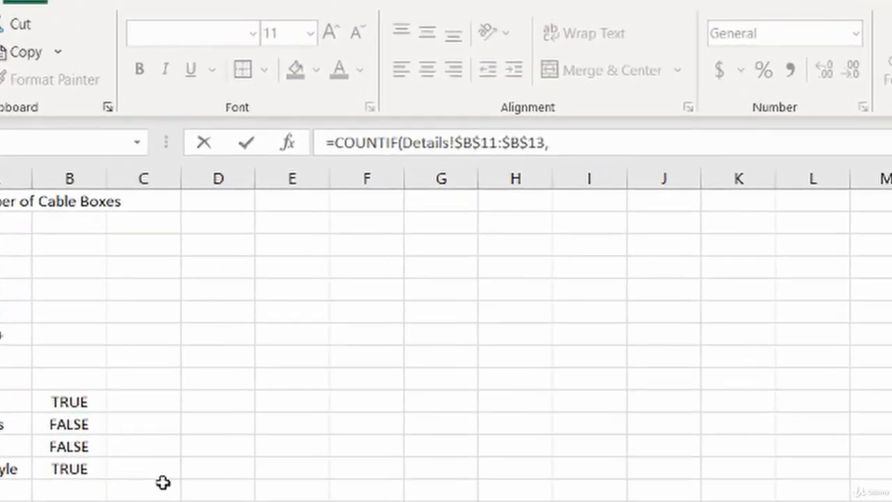
type("\"TRUE")
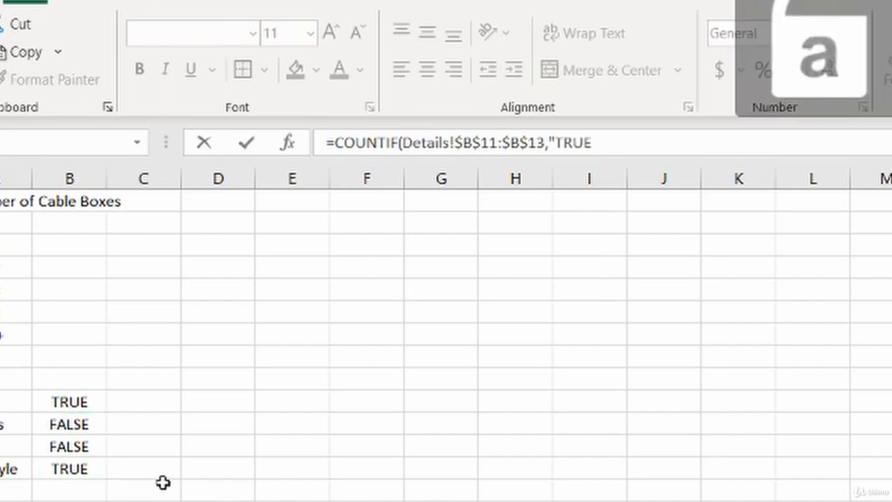
type(")")
key("Return")
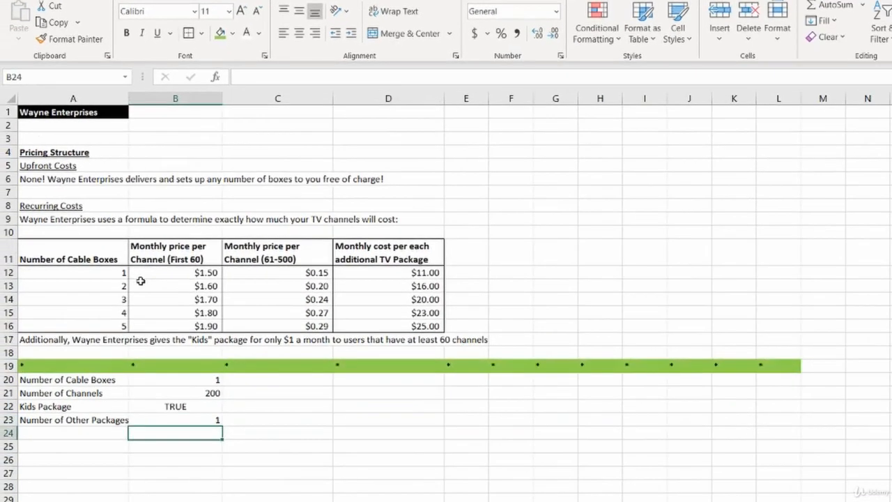
- Review the Kids Package and Number of Other Packages labels and formulas in rows 22 and 23
left_click(214, 418)
left_click(221, 409)
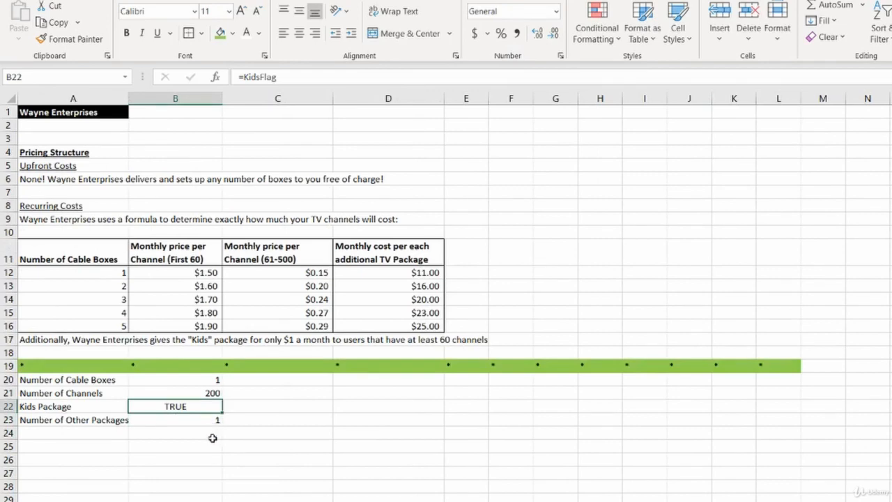
key("F2")
key("Escape")
key("Left")
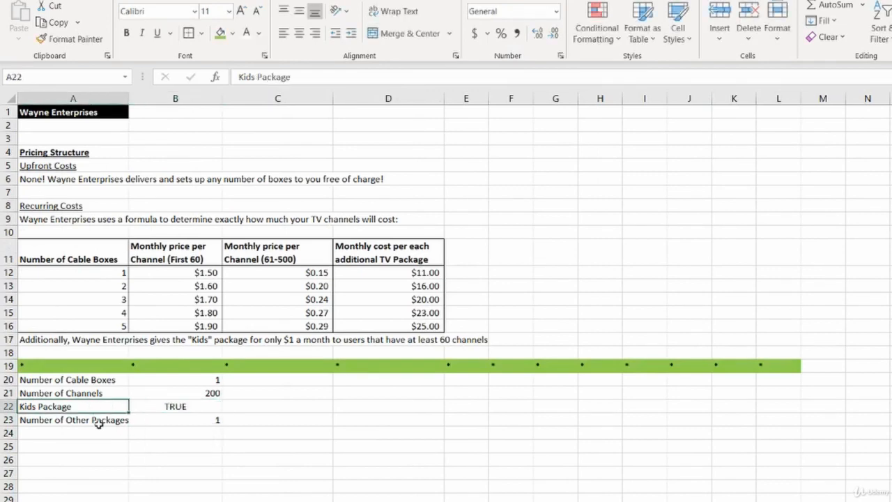
key("Right")
key("Down")
key("Left")
key("Right")
key("Left")
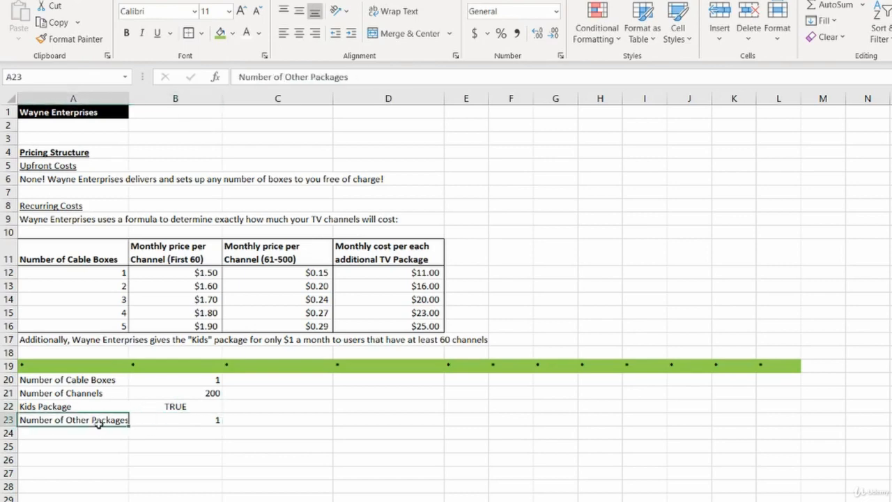
key("Right")
- Review the input values in B20:B23 against the pricing table in rows 12 to 16
left_click(92, 450)
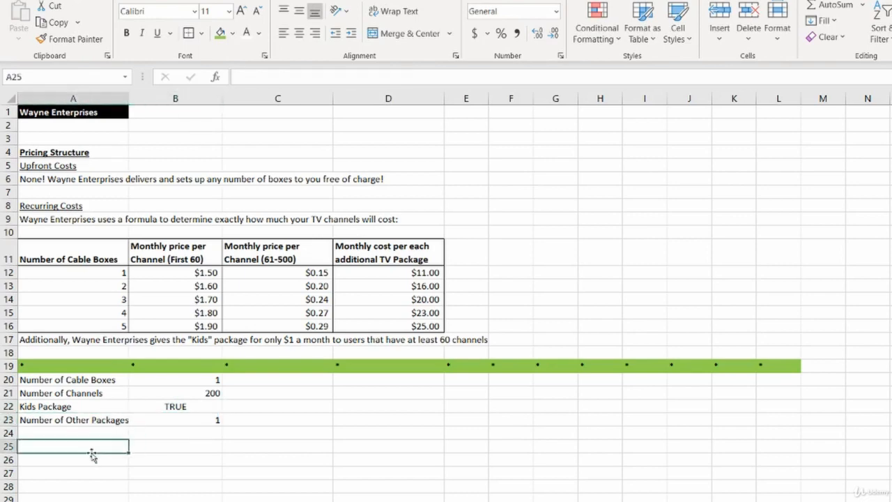
scroll(214, 437, "down", 3)
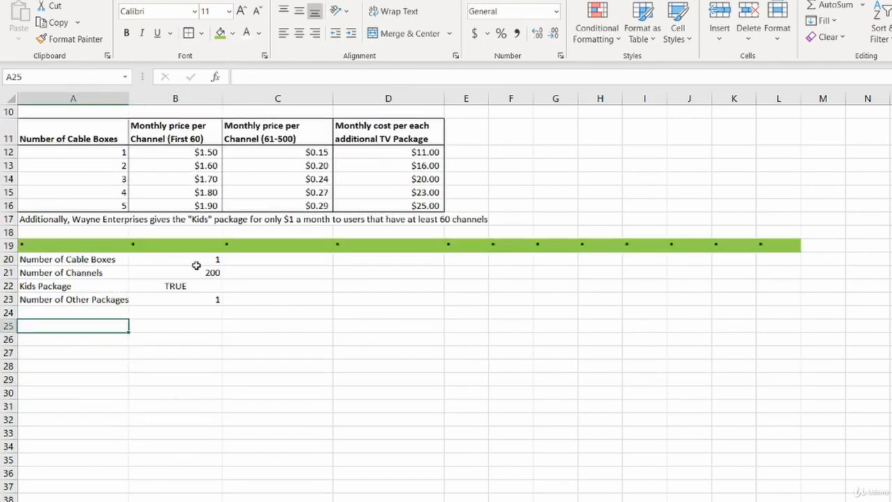
left_click_drag(195, 264, 200, 305)
scroll(124, 253, "up", 3)
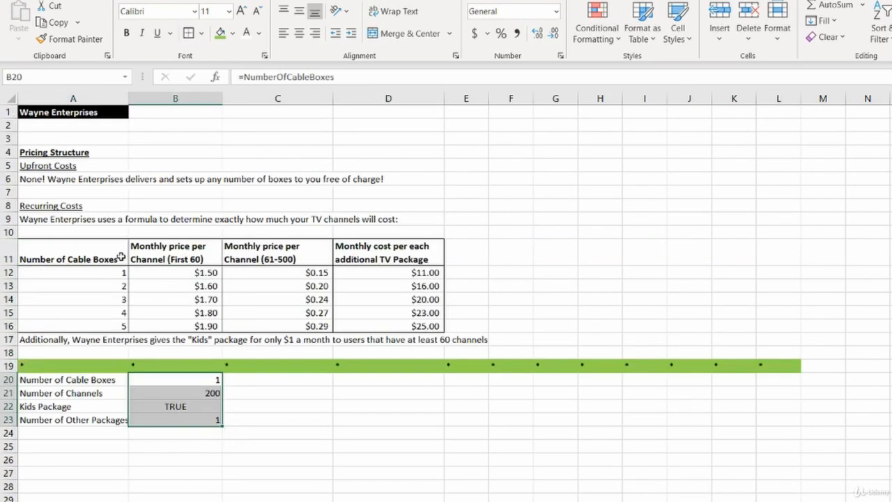
left_click_drag(73, 271, 423, 322)
left_click(422, 325)
left_click(273, 393)
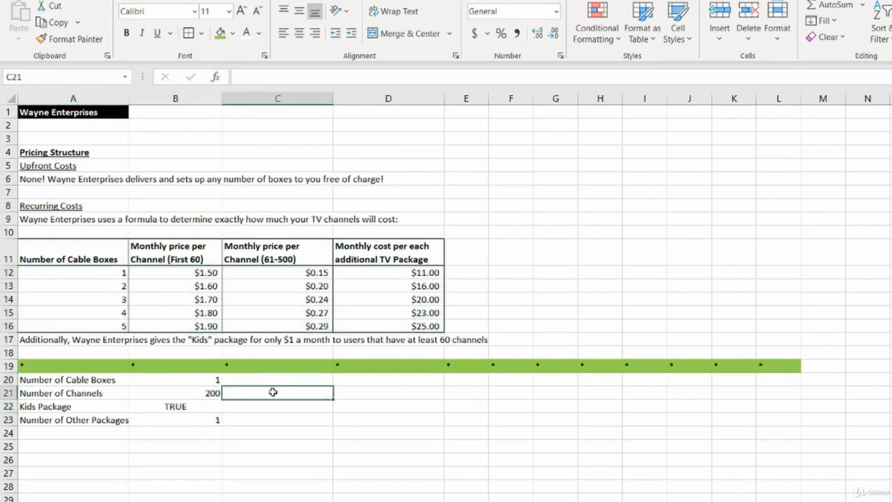
left_click(244, 431)
- Copy the Recurring Costs block A27:B30 from the Stark Industries sheet to A25 on the Wayne Enterprises sheet
left_click(101, 443)
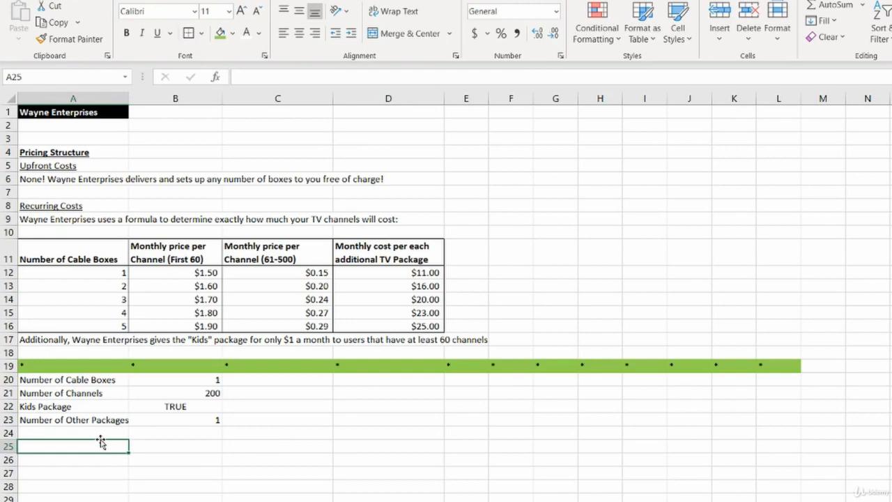
scroll(101, 443, "down", 2)
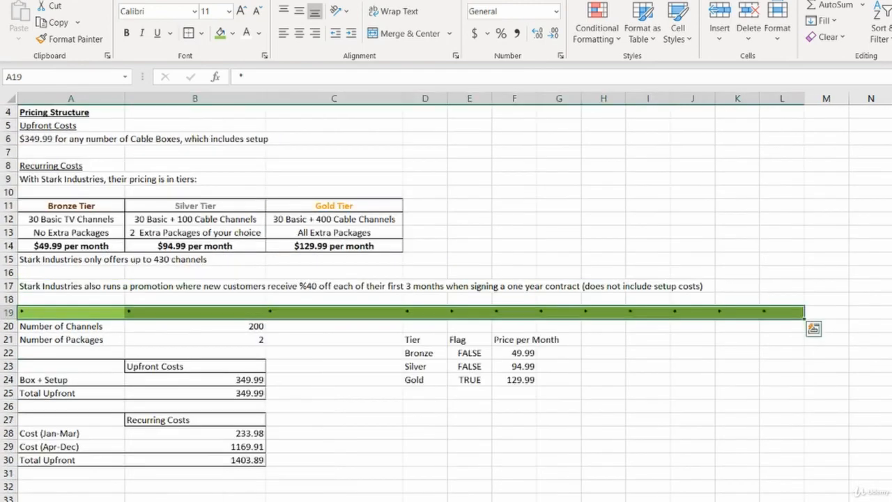
left_click_drag(74, 421, 223, 458)
key("ctrl+c")
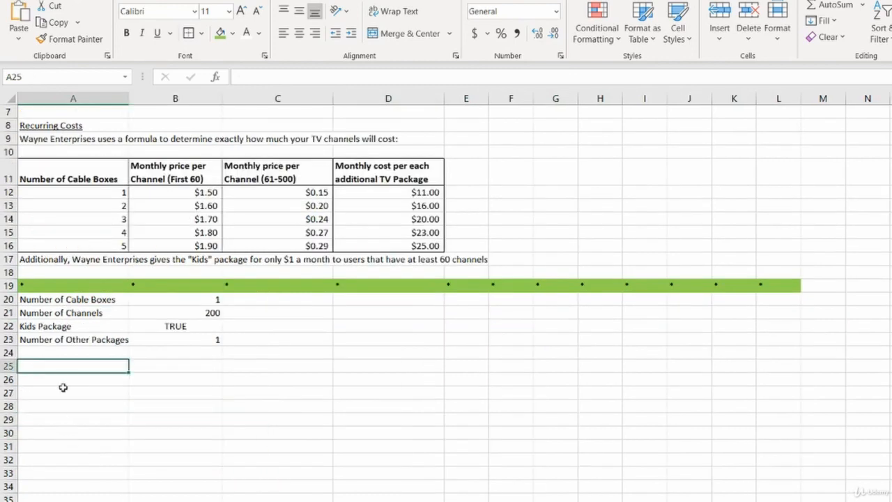
key("ctrl+v")
type("'")
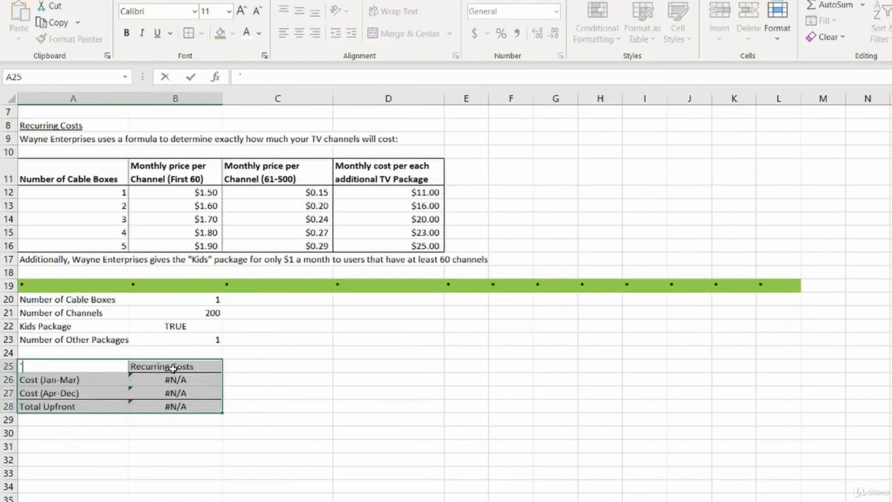
- Clear the copied Cost (Jan-Mar) and Cost (Apr-Dec) labels and their formulas from A26:B27
left_click(173, 368)
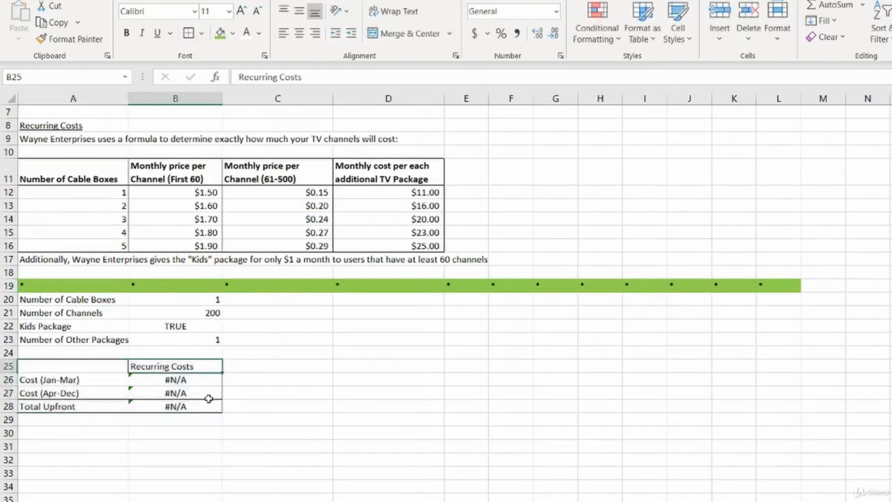
left_click(102, 378)
key("Delete")
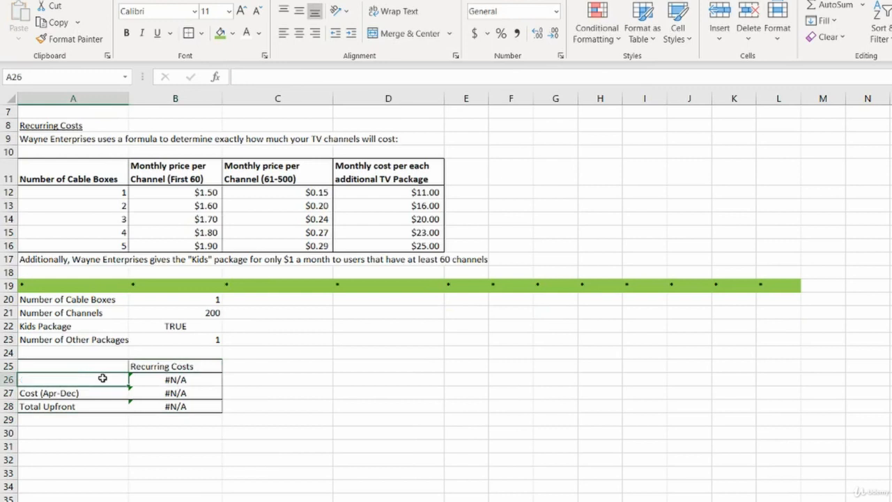
key("Down")
key("Delete")
key("Right")
key("Delete")
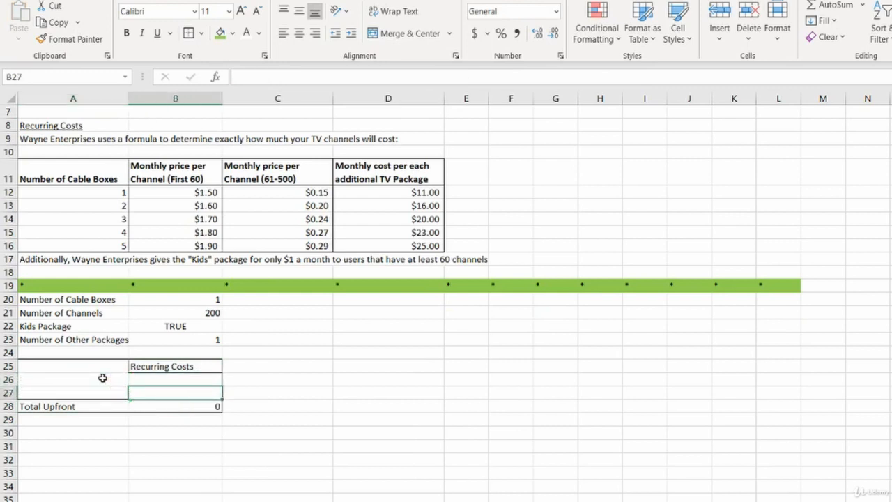
- Change the label in A28 to Total Recurring
left_click(102, 378)
key("Down")
key("Down")
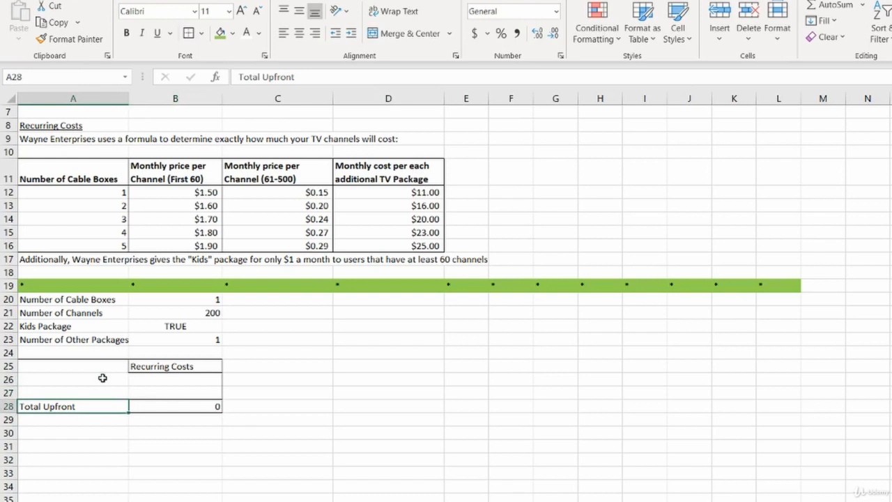
key("F2")
key("ctrl+shift+Left")
type("Recurr")
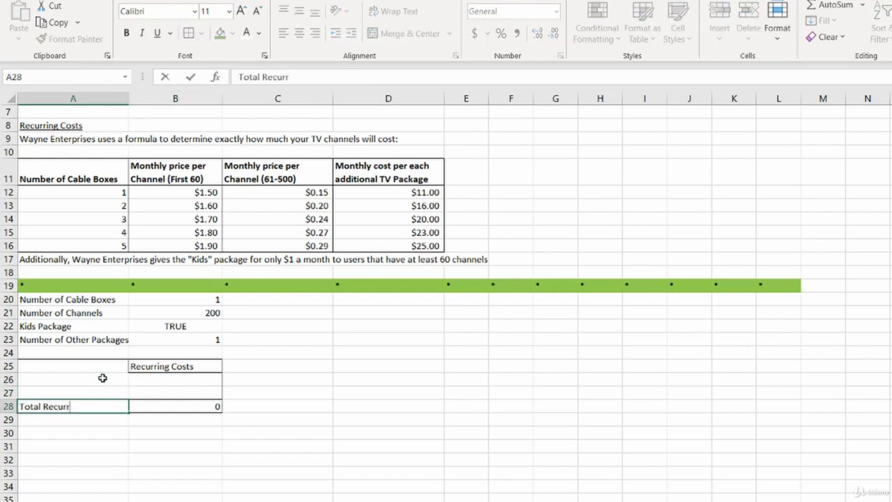
type("ing")
key("Return")
- Enter the label Channels in A26 as the first row of the recurring costs table
key("Up")
key("Up")
key("Up")
key("Down")
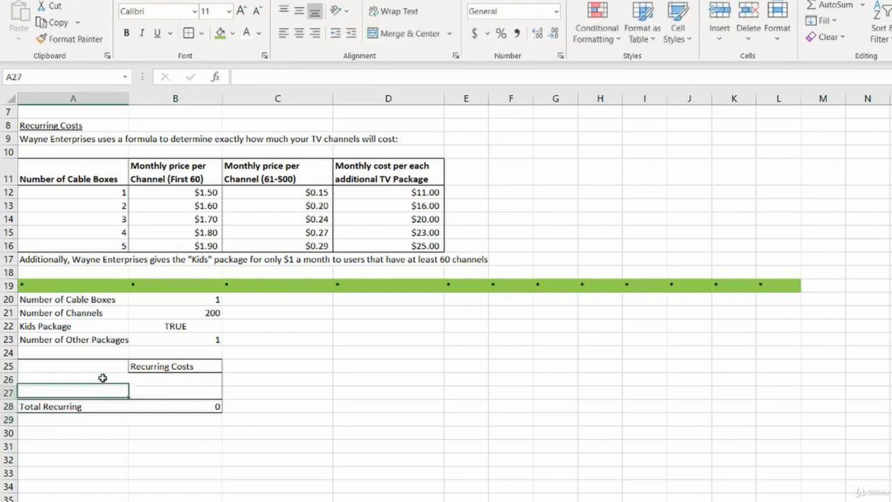
key("Up")
type("C")
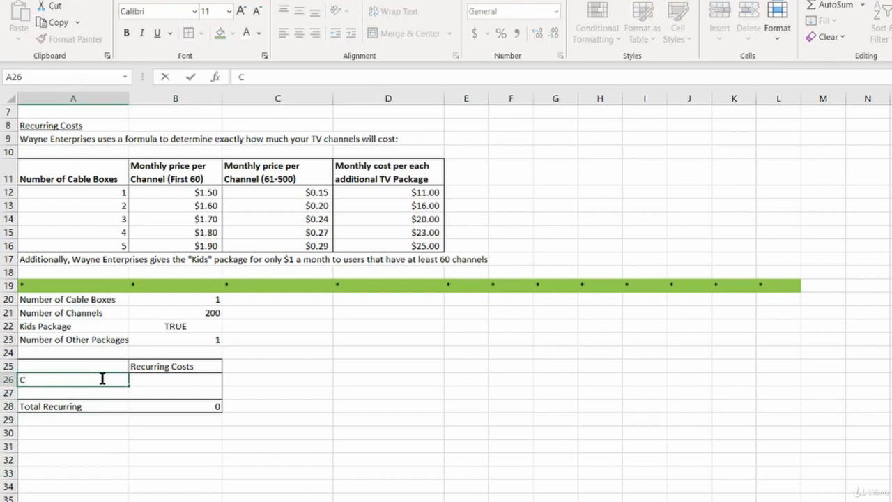
type("hannels")
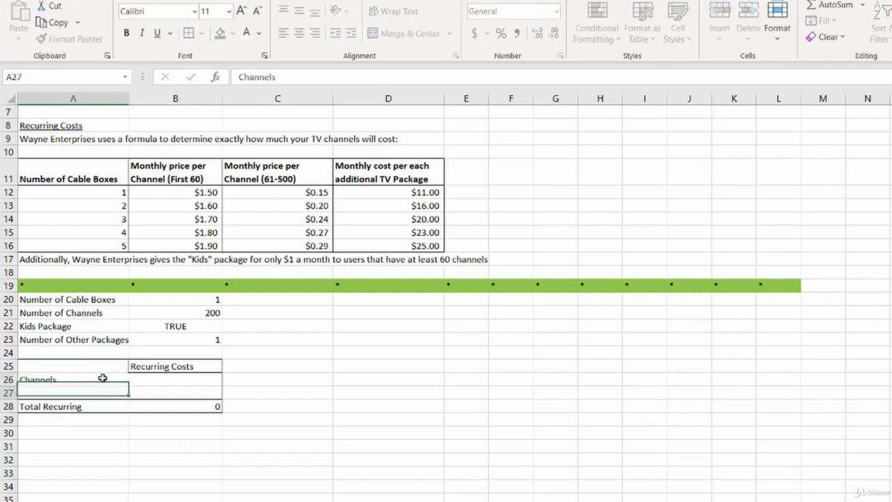
key("Return")
- Start a VLOOKUP formula in B26 with the number of cable boxes, $B$20, as the absolute lookup value
key("Up")
key("Right")
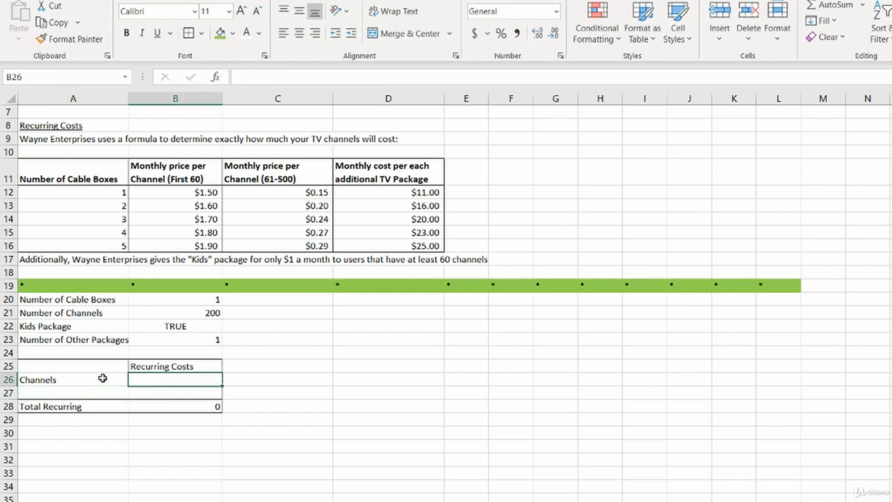
left_click(149, 313)
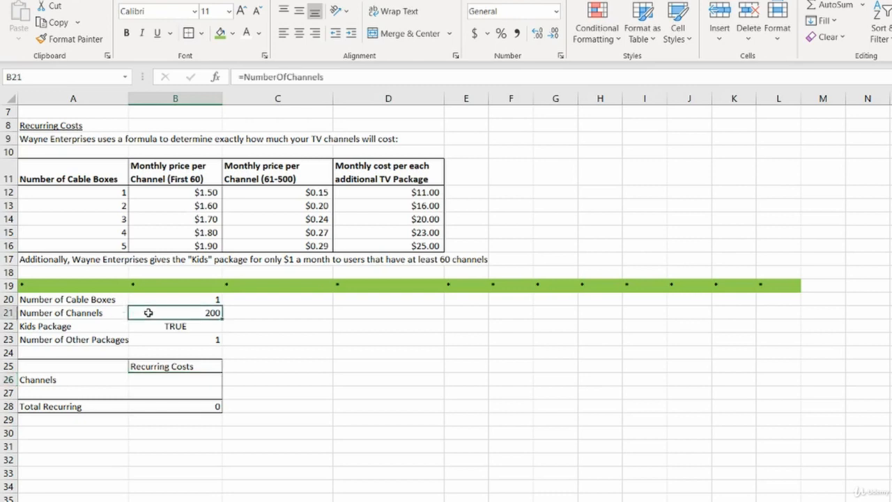
left_click(160, 379)
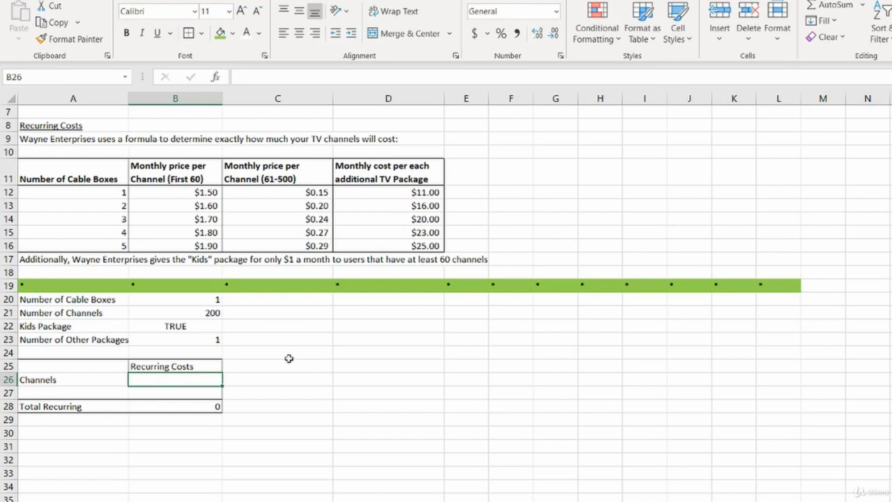
type("=")
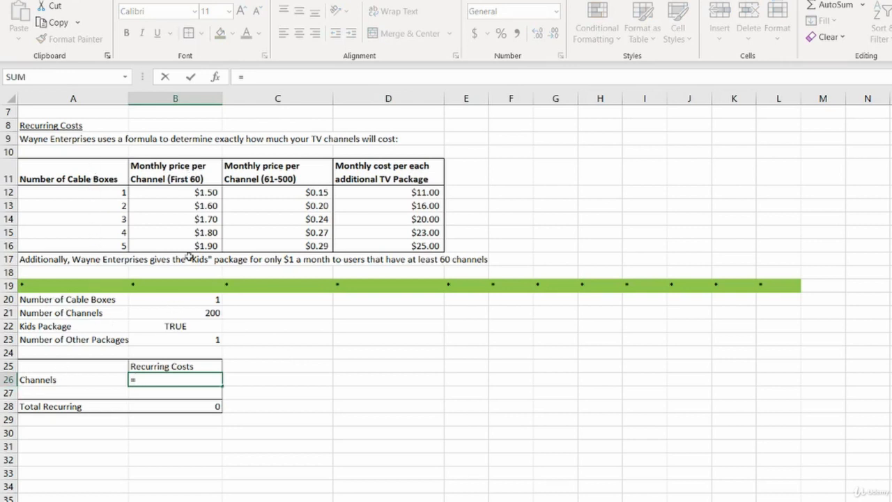
type("vl")
key("Tab")
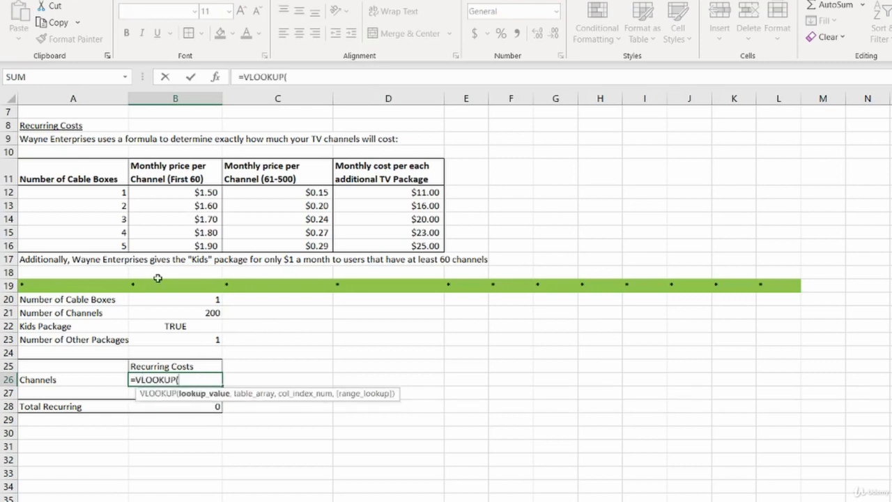
left_click(188, 299)
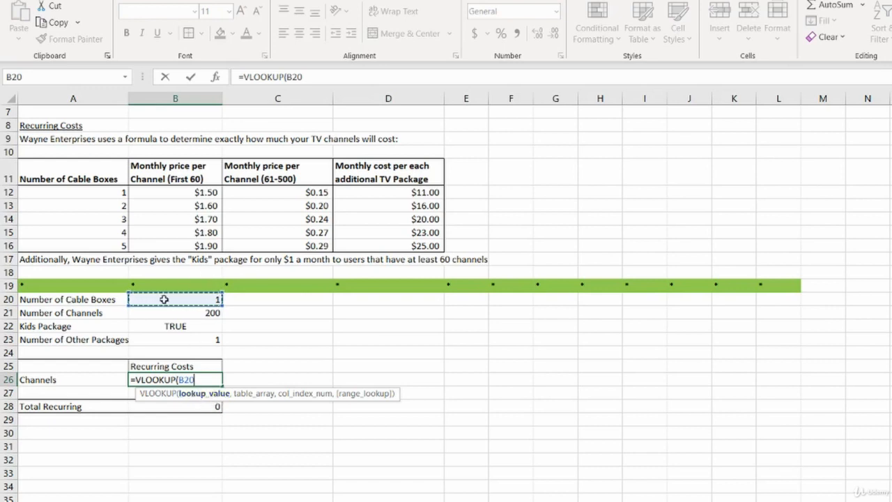
key("F4")
type(",")
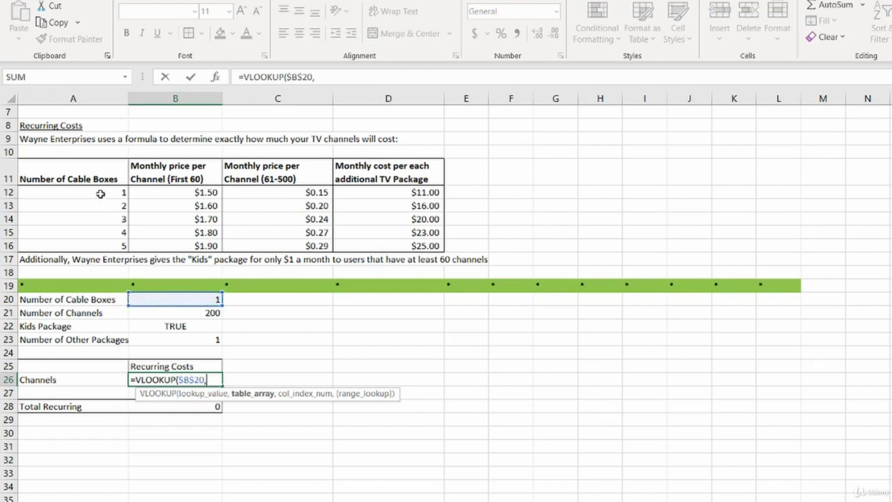
- Complete the VLOOKUP in B26 with table array $A$12:$D$16, column index 2 and range lookup 0
left_click_drag(100, 193, 418, 245)
key("F4")
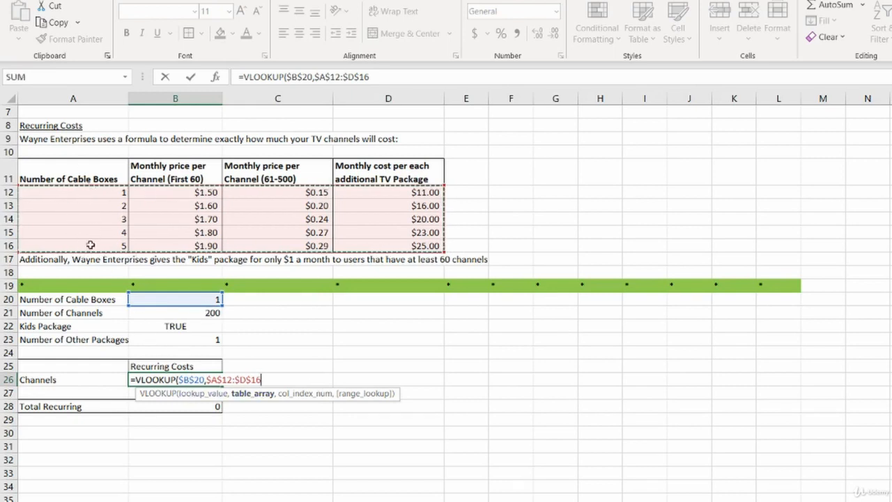
type(",3")
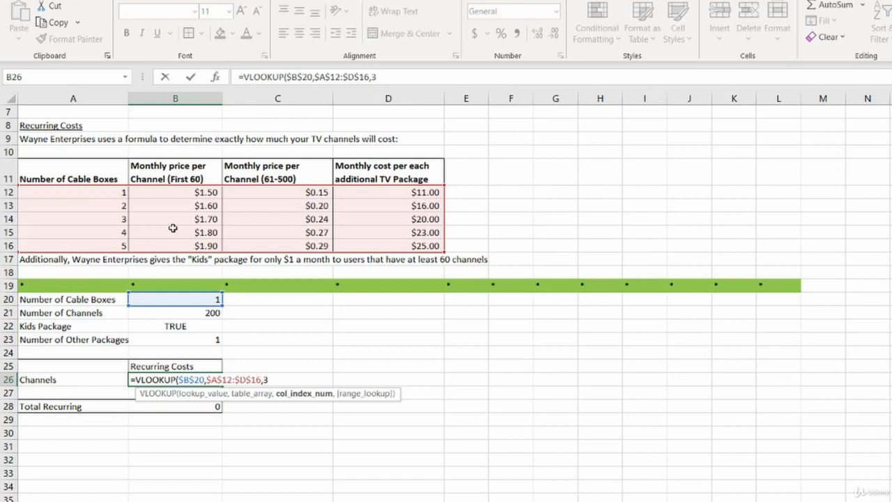
key("BackSpace")
type("2,0")
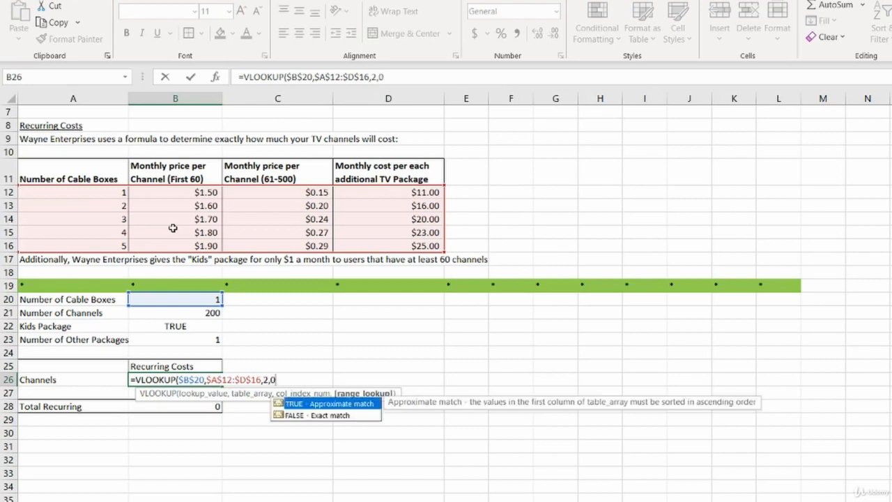
type(")")
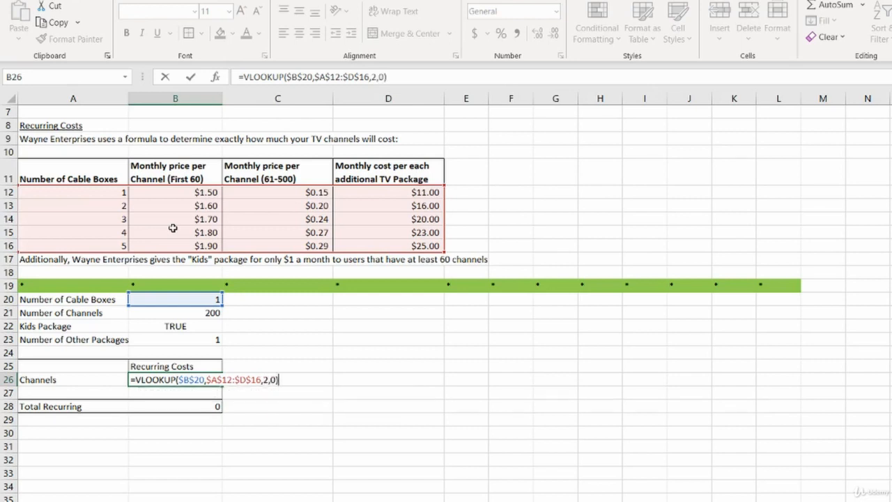
key("Return")
key("Up")
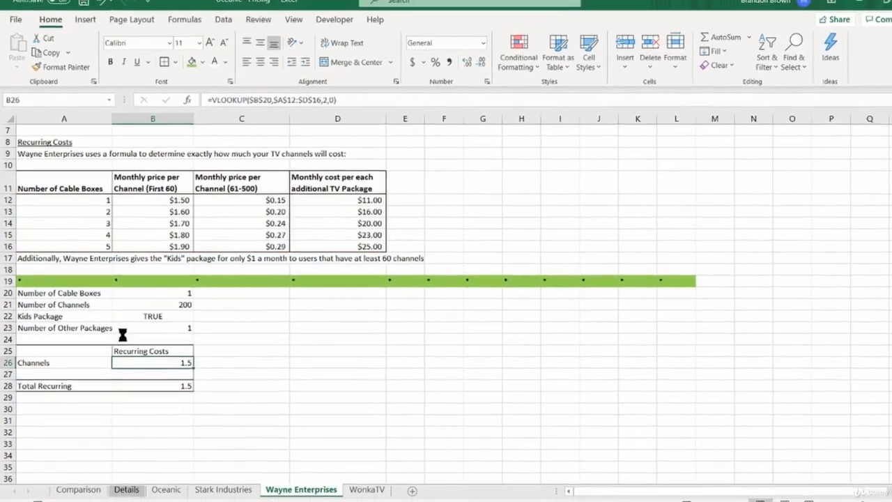
- Review the lookup value, table array, column index and range lookup arguments of the VLOOKUP formula in B26
scroll(126, 335, "up", 2)
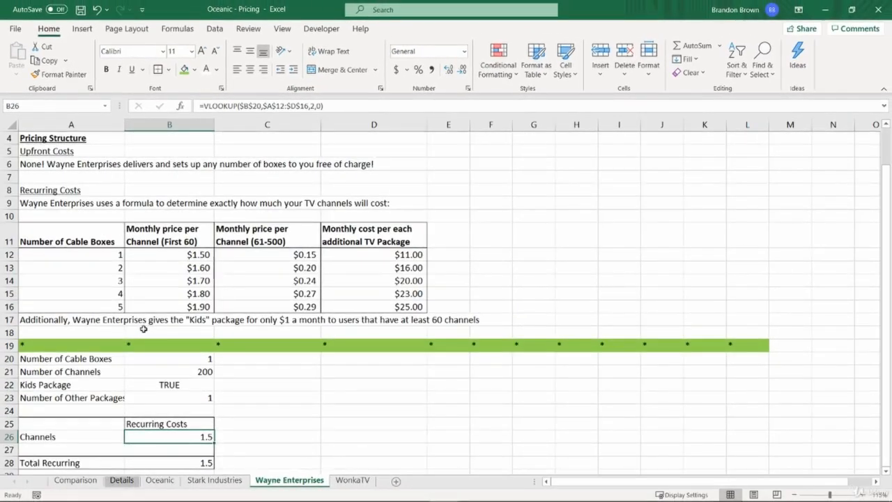
scroll(143, 328, "down", 2)
key("F2")
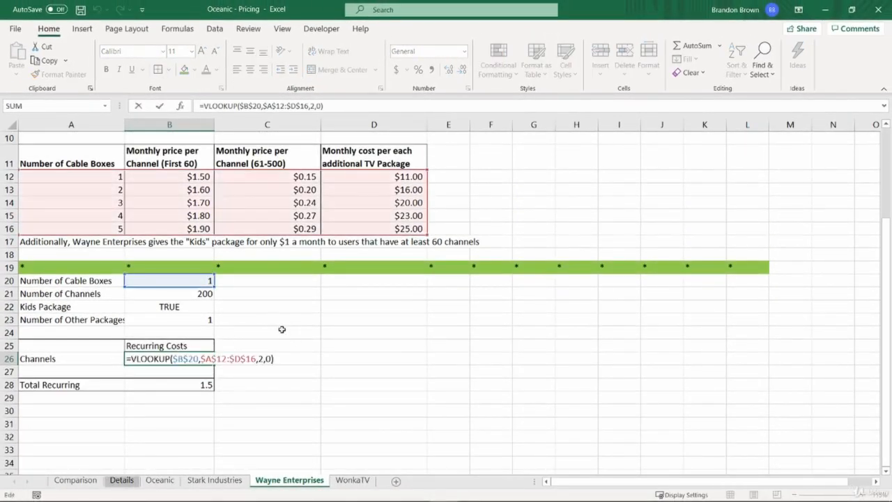
key("Escape")
left_click(863, 495)
scroll(366, 369, "down", 1)
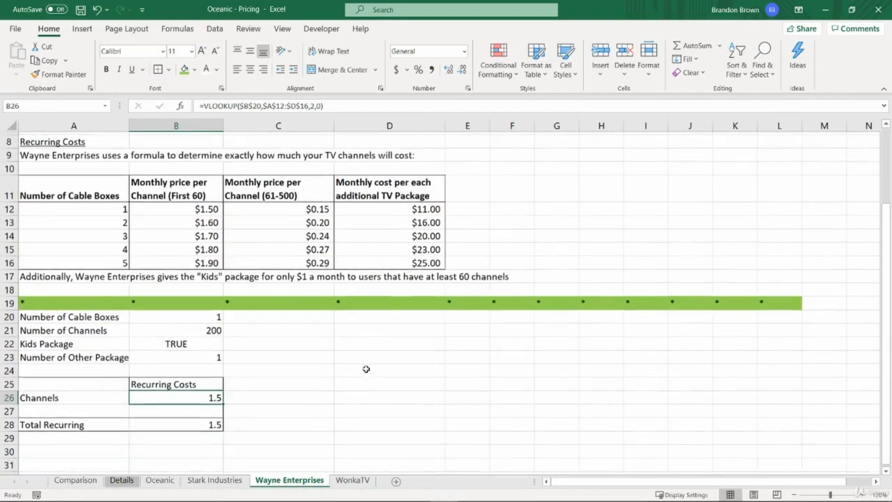
key("F2")
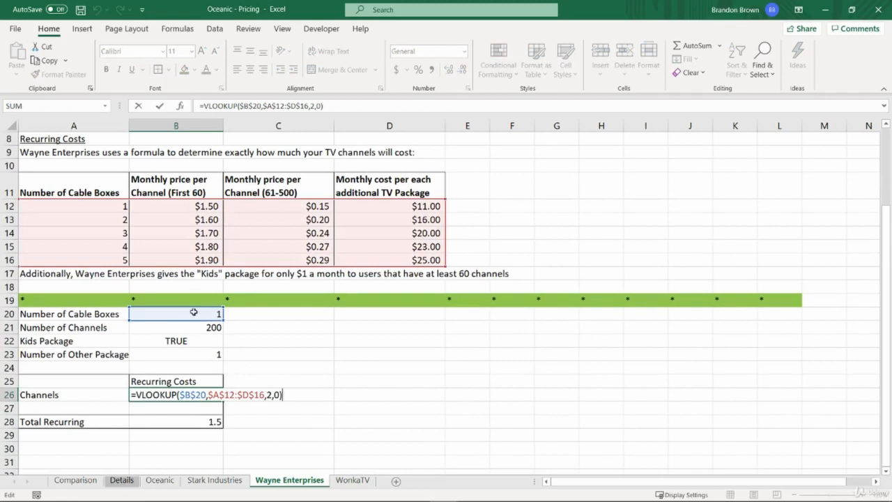
left_click_drag(212, 394, 264, 396)
left_click(264, 395)
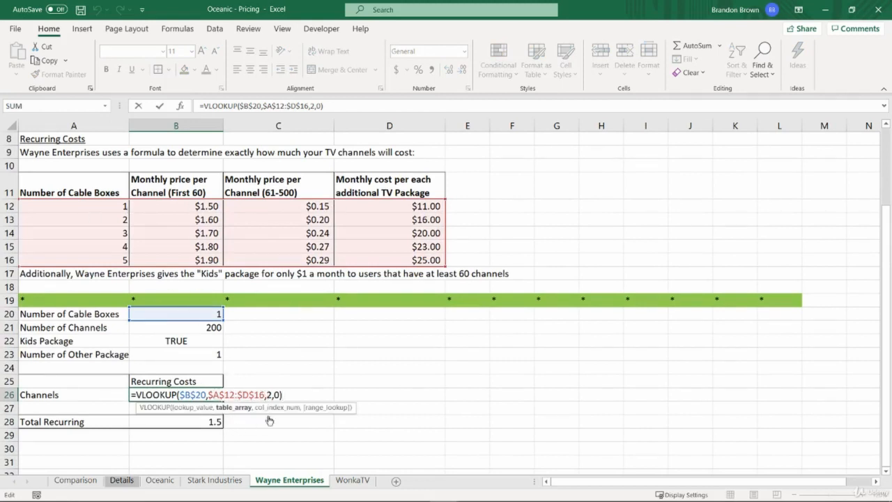
left_click(270, 395)
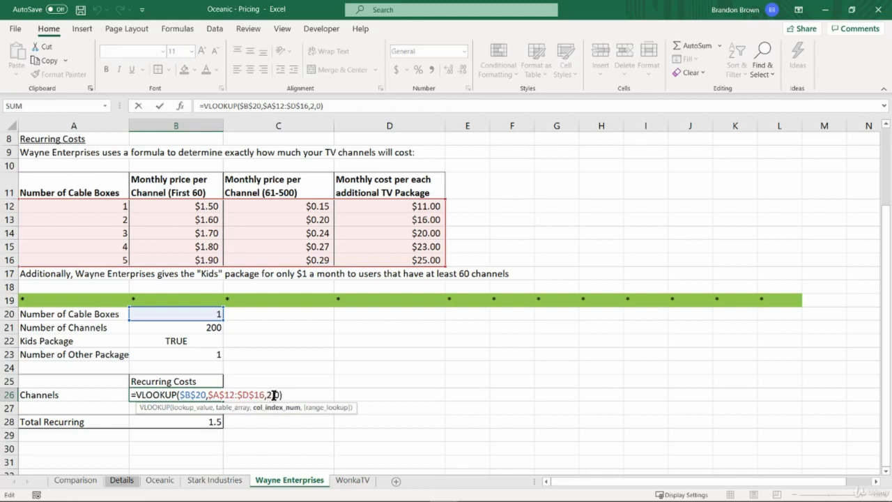
left_click(274, 395)
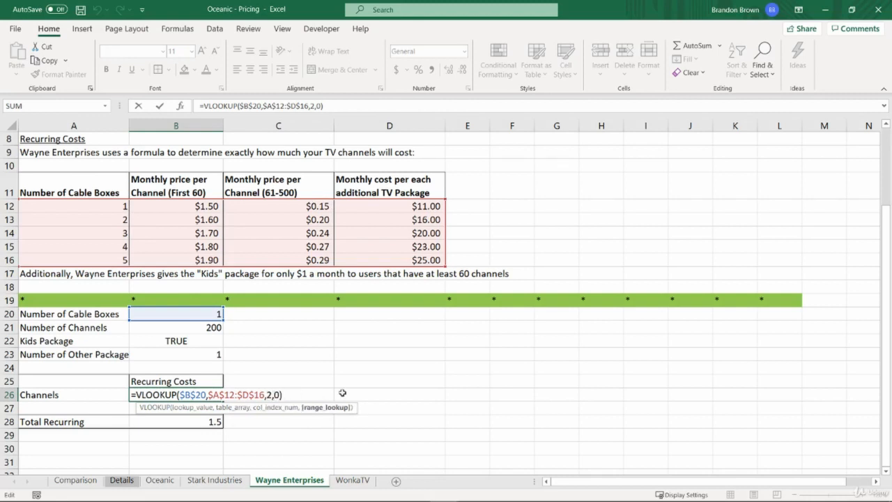
key("Return")
key("Up")
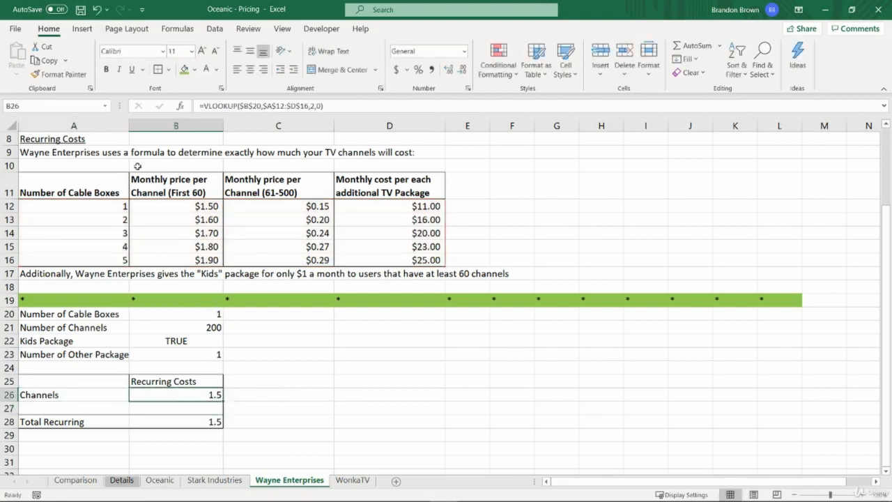
- Set Number of Cable Boxes to 2 on the Comparison sheet and return to the Wayne Enterprises sheet
left_click(98, 483)
left_click(251, 168)
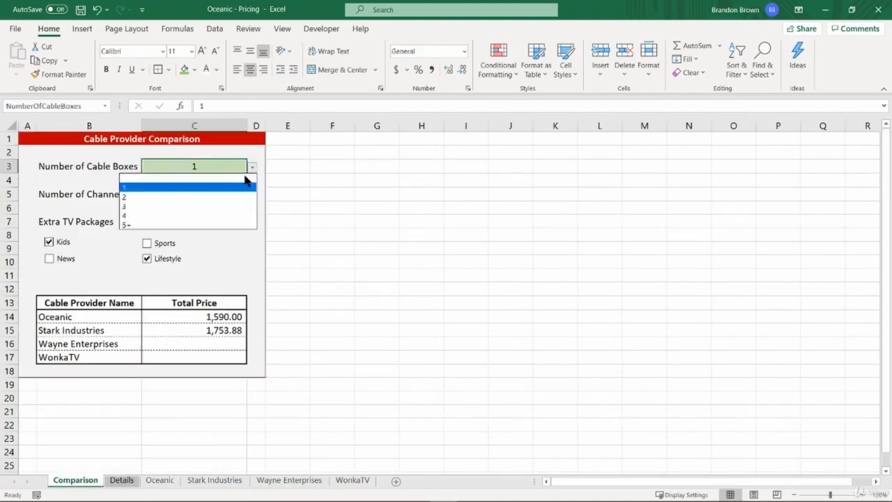
left_click(220, 193)
left_click(310, 482)
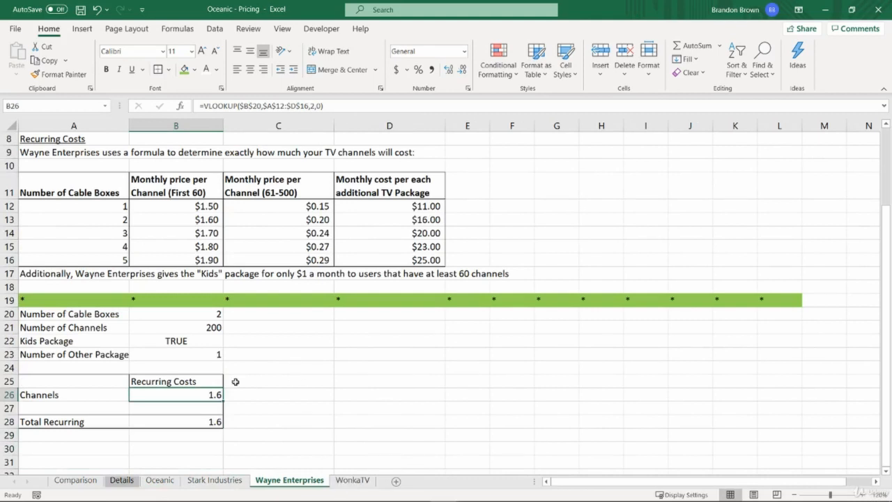
- Multiply the VLOOKUP result in B26 by MIN(B21,60) and reopen the formula for editing
double_click(159, 396)
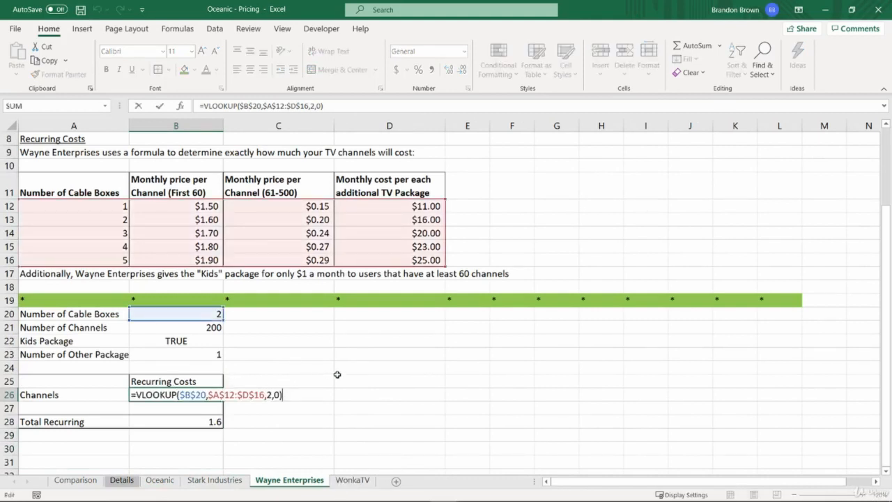
type("*")
type("min")
key("Tab")
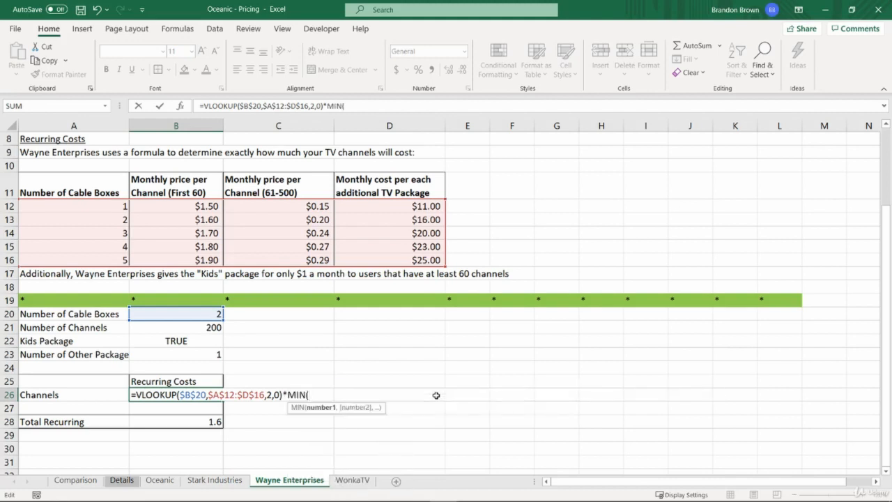
left_click(196, 327)
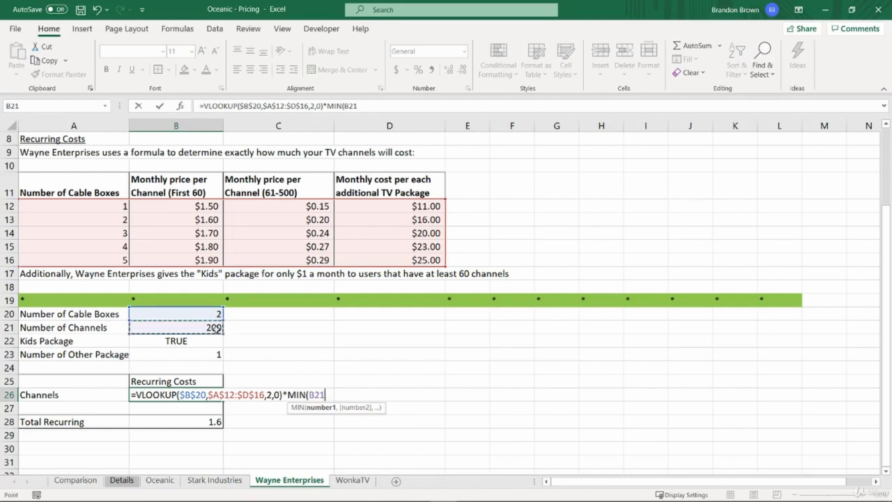
type(",")
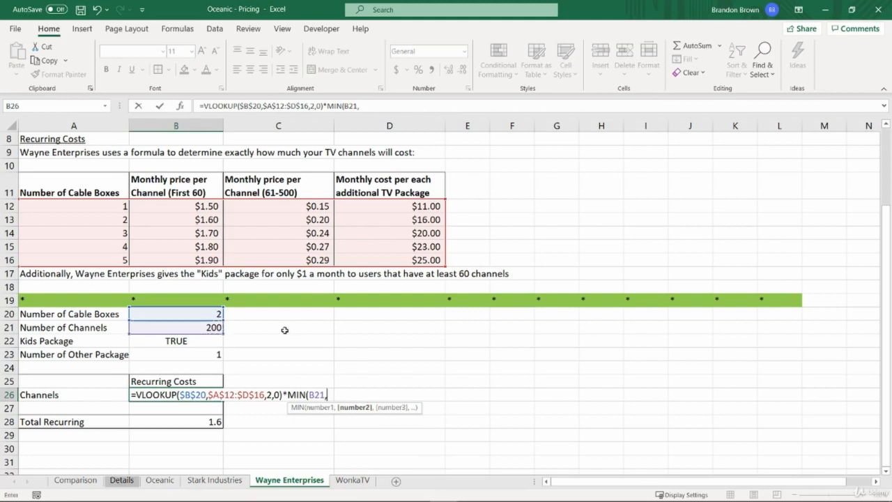
type("60")
key("Return")
key("Up")
key("F2")
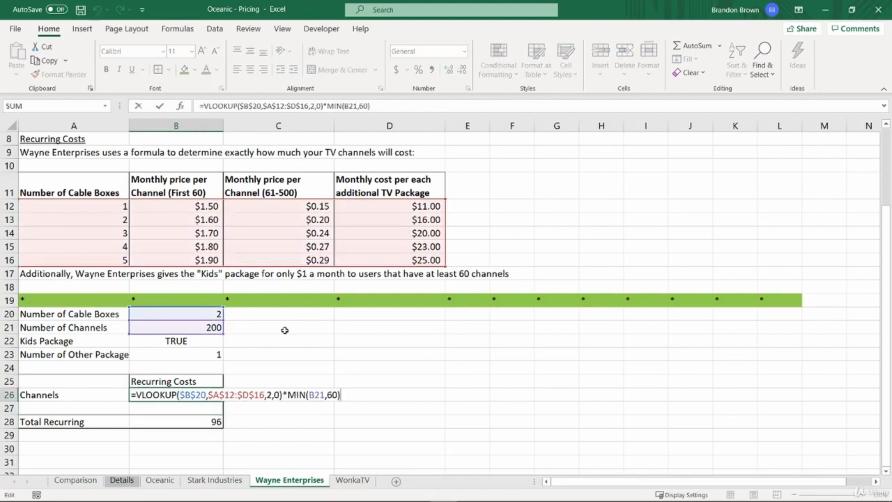
- Evaluate B21 and the MIN function in place within the B26 formula, and cancel the edit to keep the original formula
left_click_drag(310, 395, 329, 394)
left_click(327, 395)
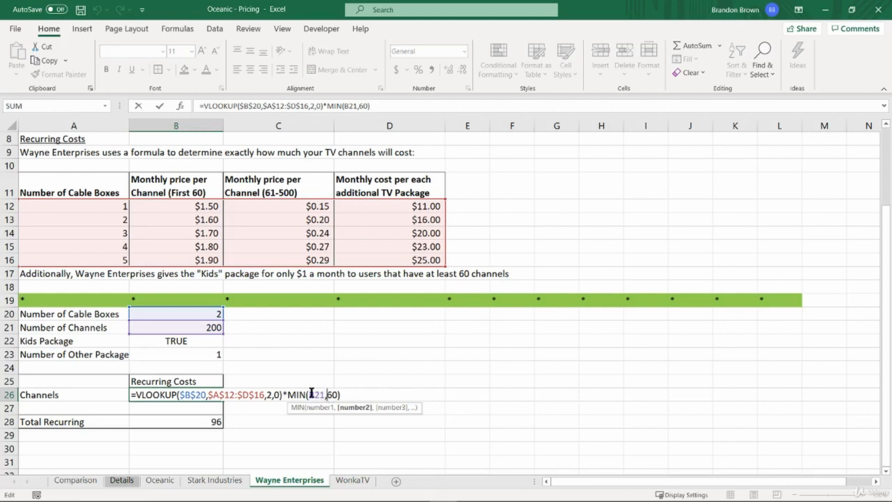
double_click(316, 395)
key("F9")
left_click(324, 394)
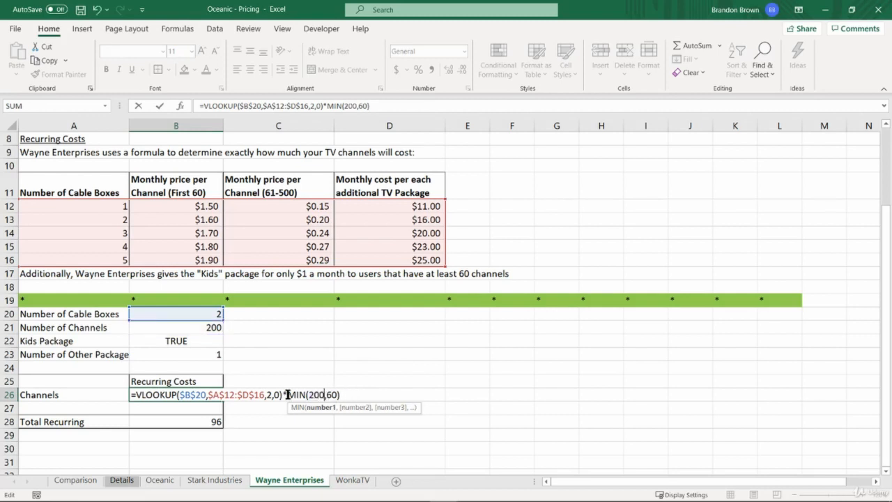
left_click_drag(288, 395, 341, 394)
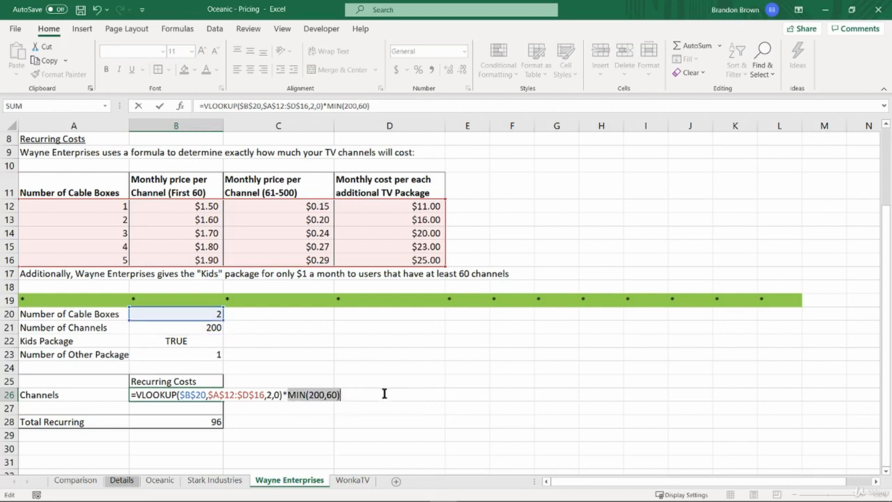
key("F9")
left_click_drag(300, 395, 130, 397)
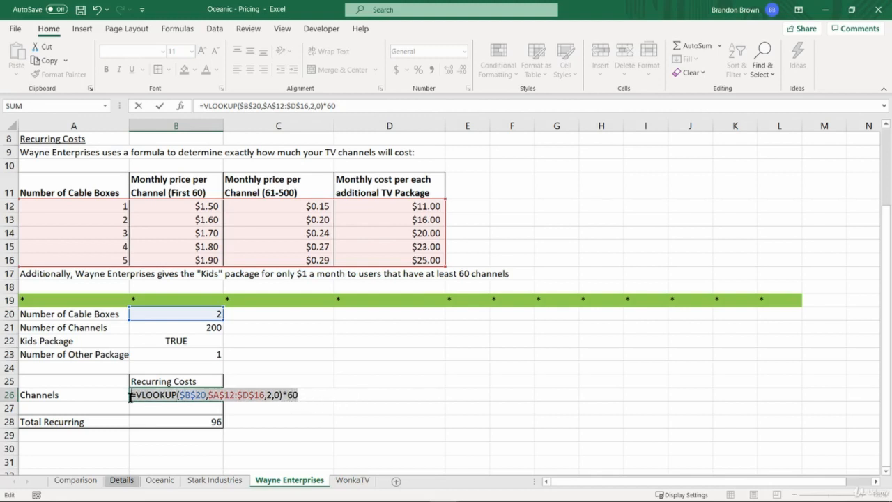
key("Escape")
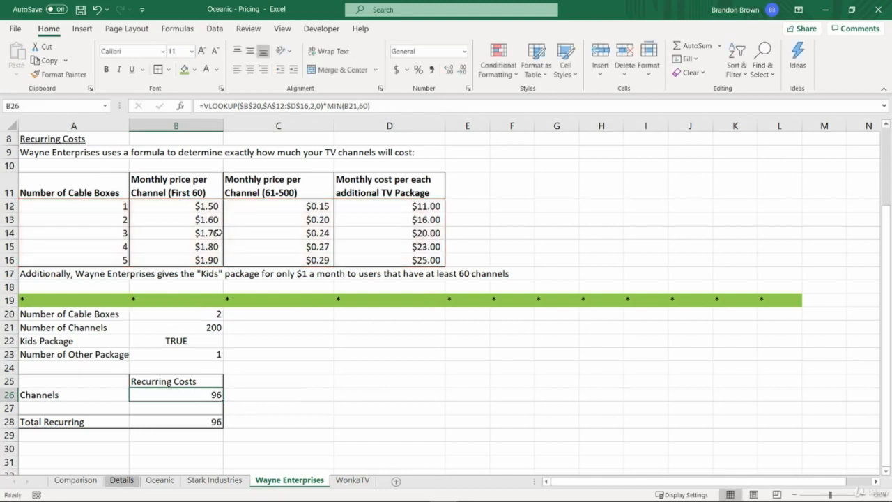
- Add a copy of the VLOOKUP and MIN expression to the end of the B26 formula and set its column index to 3
key("F2")
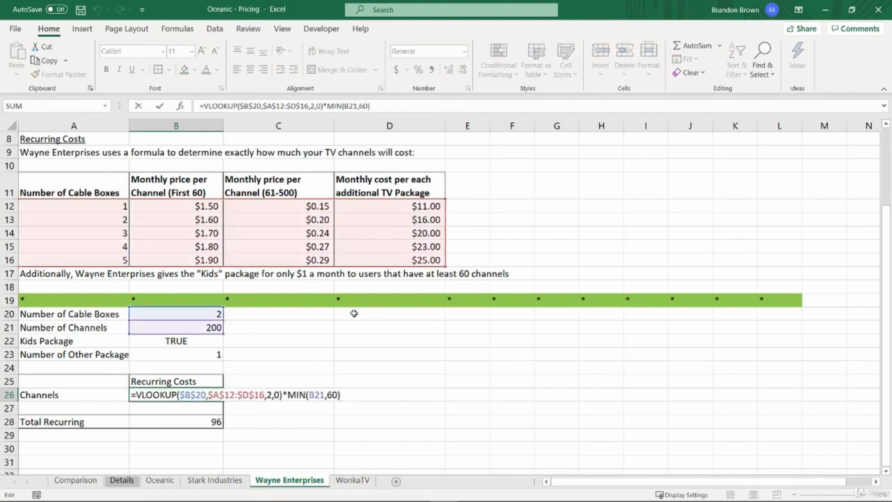
left_click(138, 394, "shift")
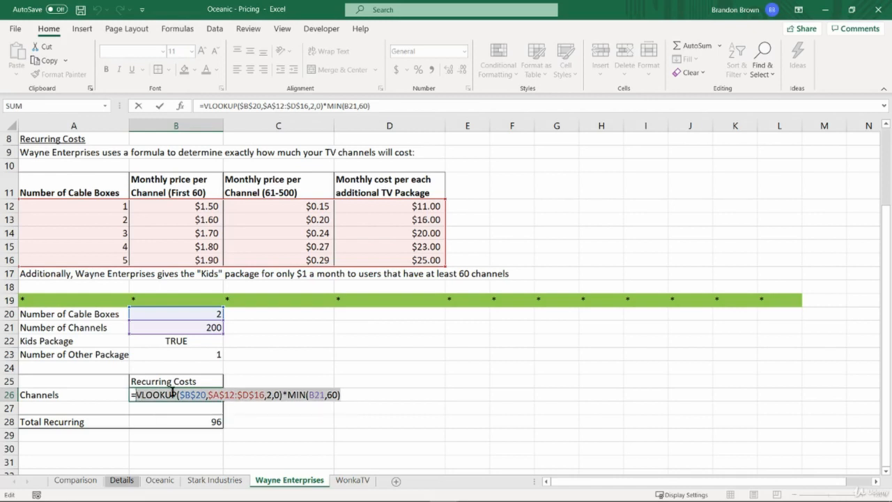
key("ctrl+c")
left_click(351, 397)
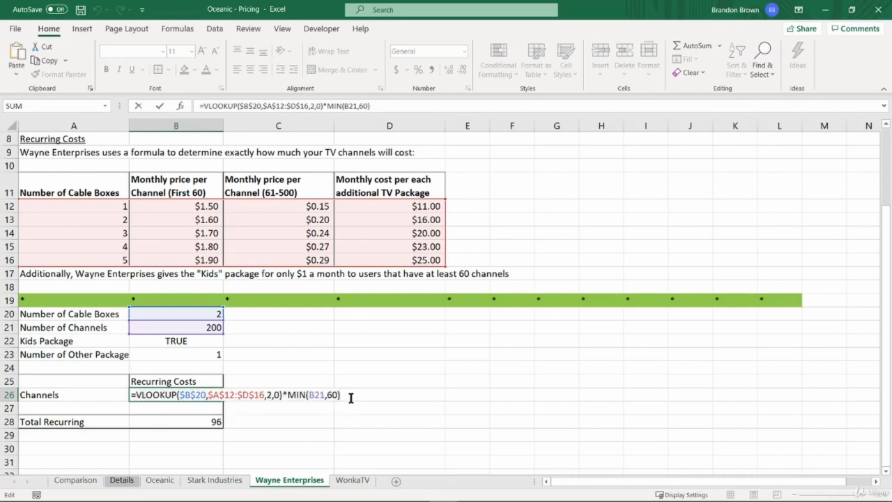
type("+")
key("ctrl+v")
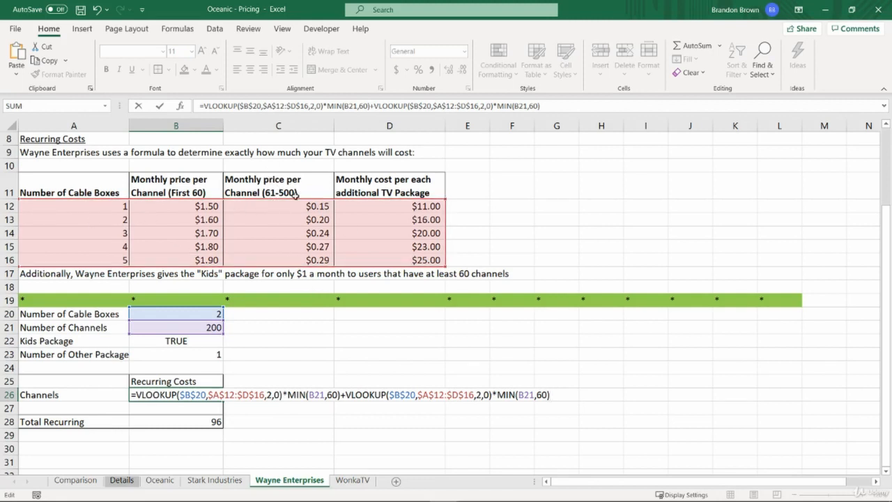
double_click(478, 395)
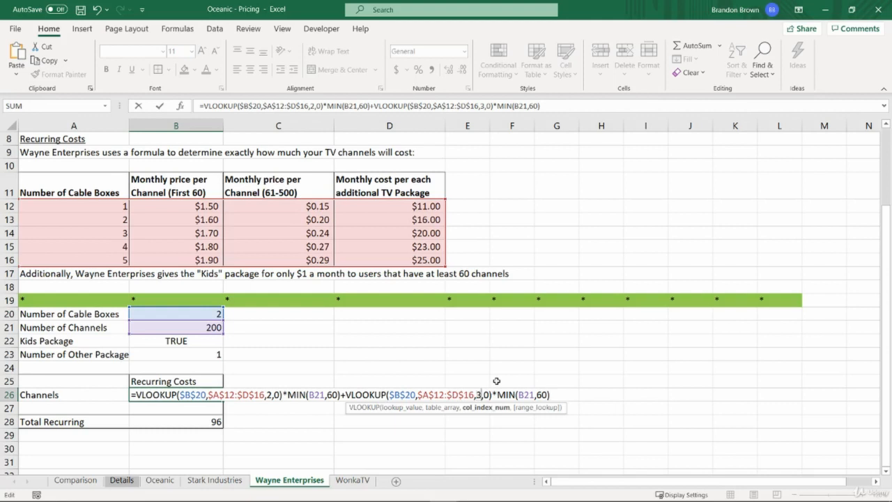
- Replace MIN(B21,60) in the second term of the B26 formula with a MAX function whose first argument is B21-60
left_click(400, 394)
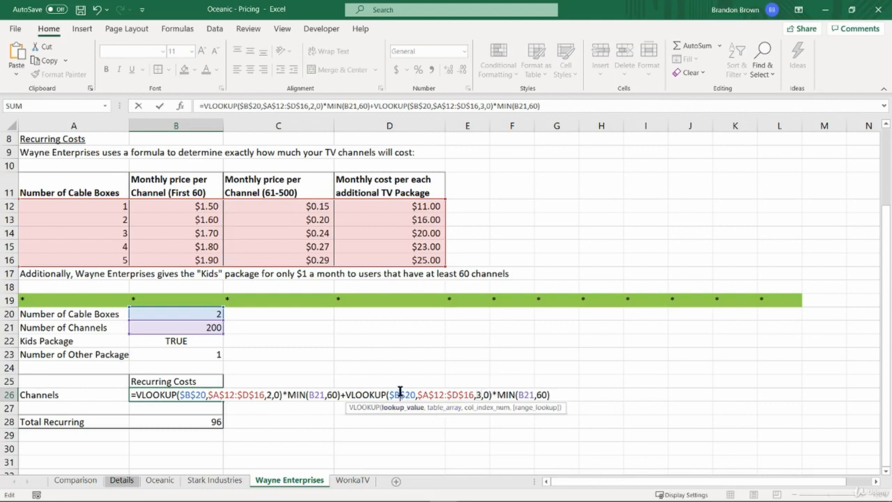
left_click(439, 394)
left_click(516, 394)
left_click_drag(496, 394, 553, 394)
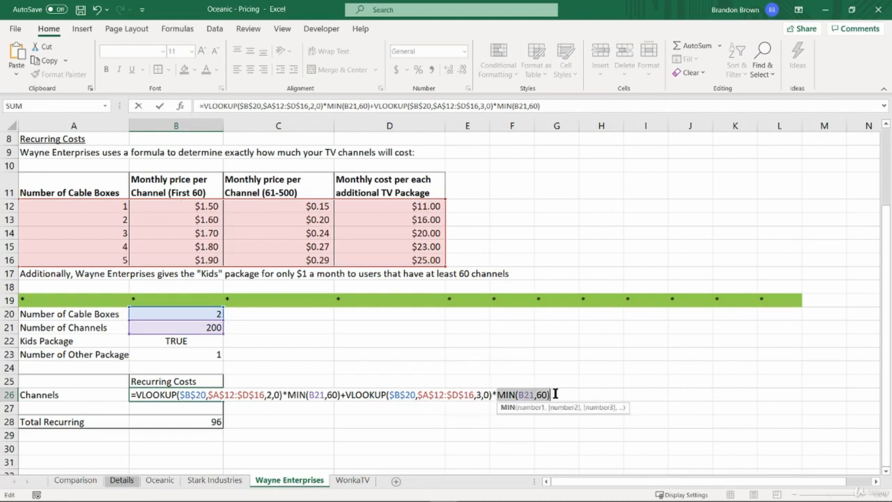
type("max")
key("Tab")
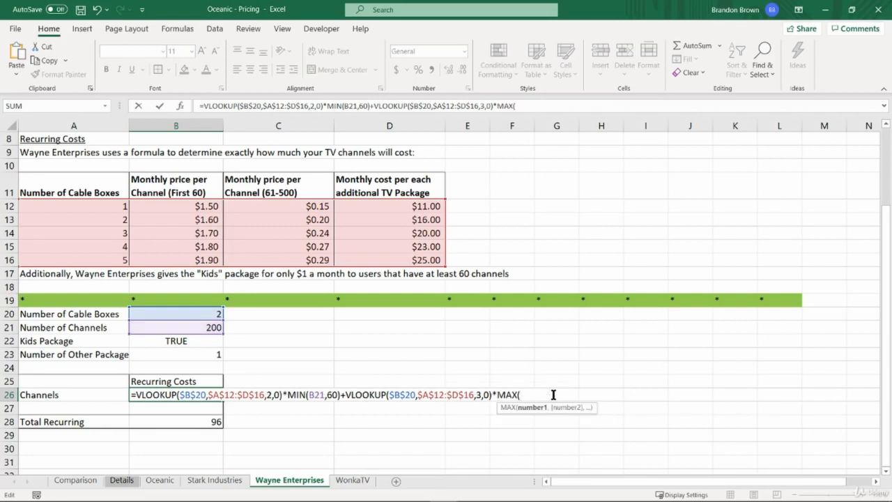
left_click(200, 327)
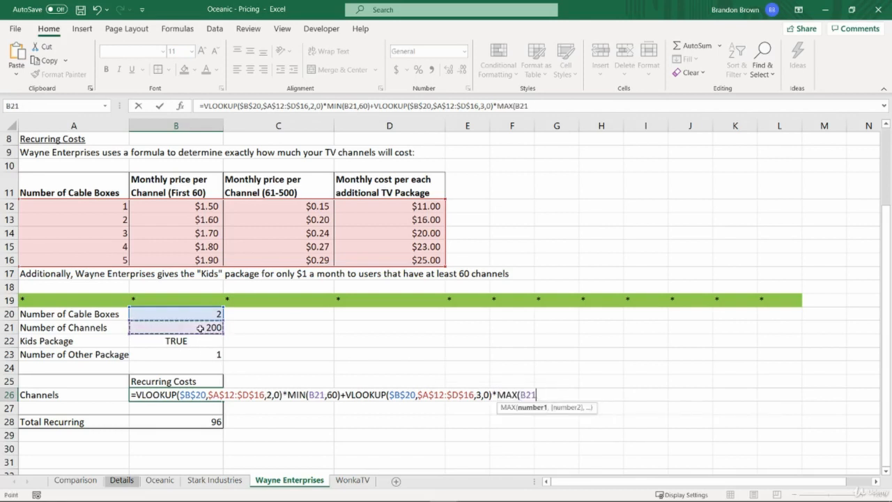
type("-60")
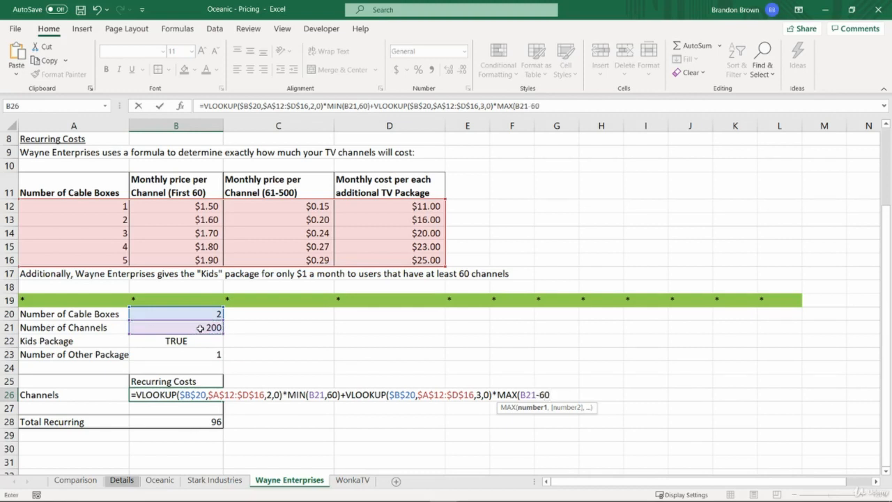
- Examine the B21-60 argument of the MAX function, considering its channel count and the 60 being subtracted
left_click_drag(521, 395, 538, 395)
left_click(529, 395)
left_click_drag(538, 395, 550, 395)
double_click(532, 396)
left_click(533, 395)
left_click_drag(519, 396, 561, 395)
left_click(556, 395)
left_click_drag(518, 395, 561, 396)
- Complete the MAX function with 0 as its second argument, check the second term, and commit the B26 formula
left_click(560, 395)
type(",0")
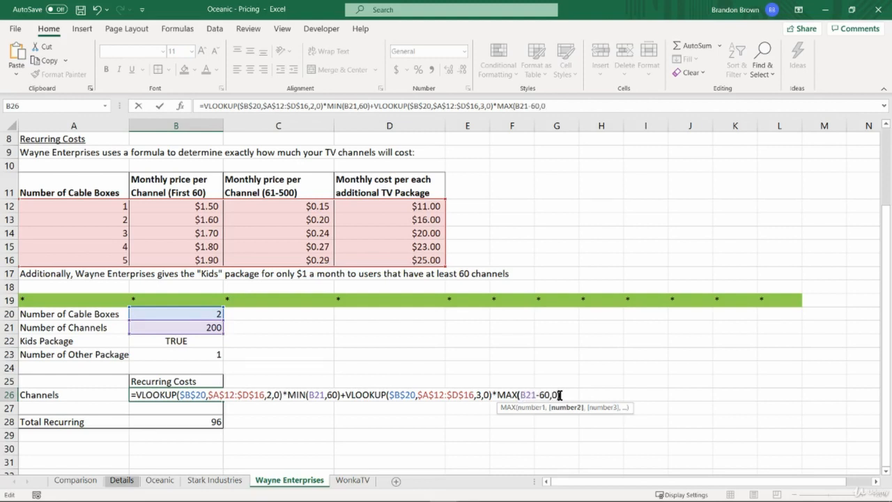
type(")")
double_click(531, 395)
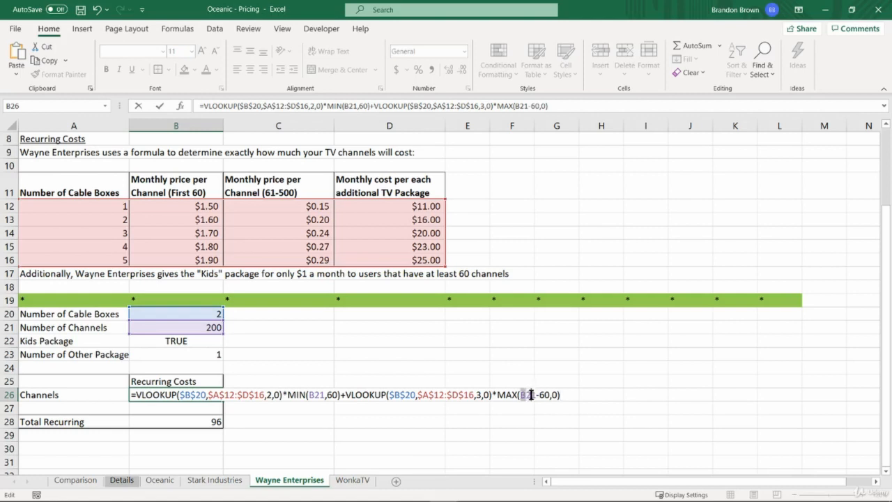
left_click_drag(531, 395, 557, 395)
left_click(556, 395)
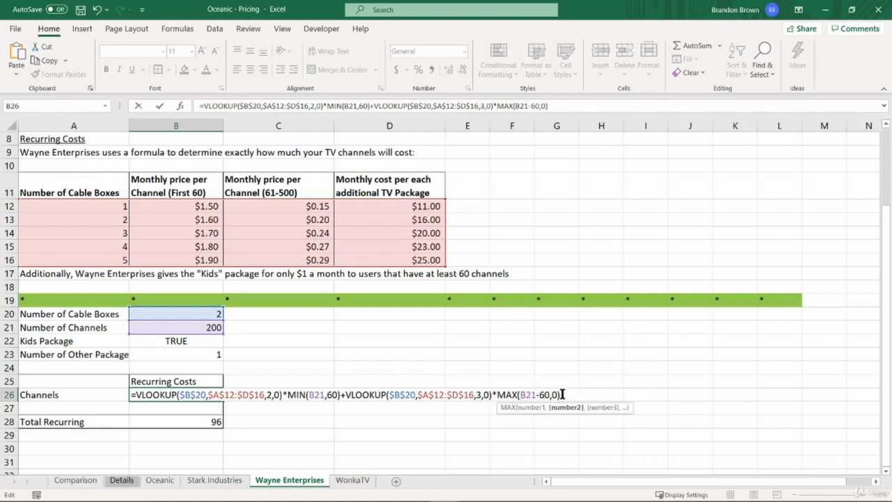
left_click_drag(562, 395, 349, 396)
left_click(346, 396)
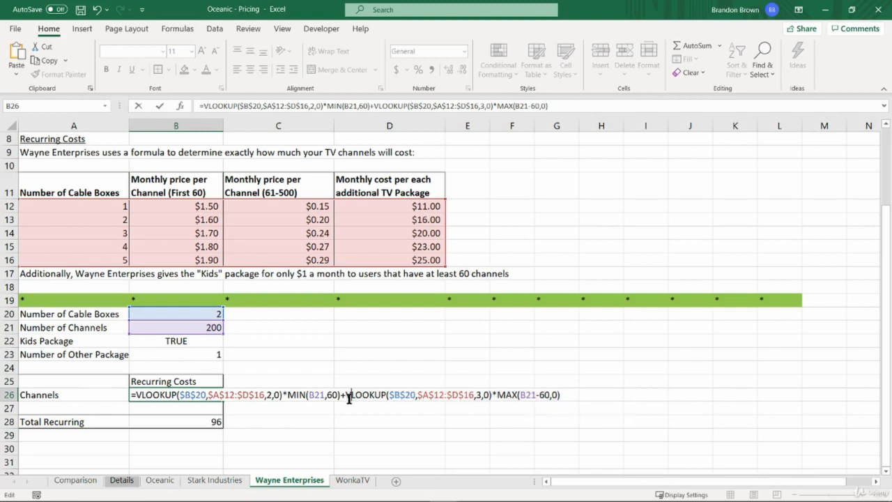
key("Return")
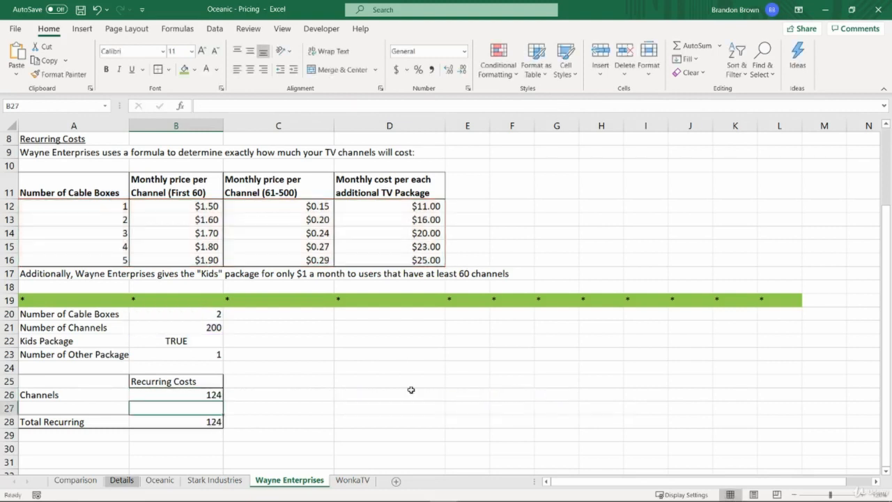
- Evaluate the first-60 and above-60 channel terms of the B26 formula separately, and cancel the edit
key("Up")
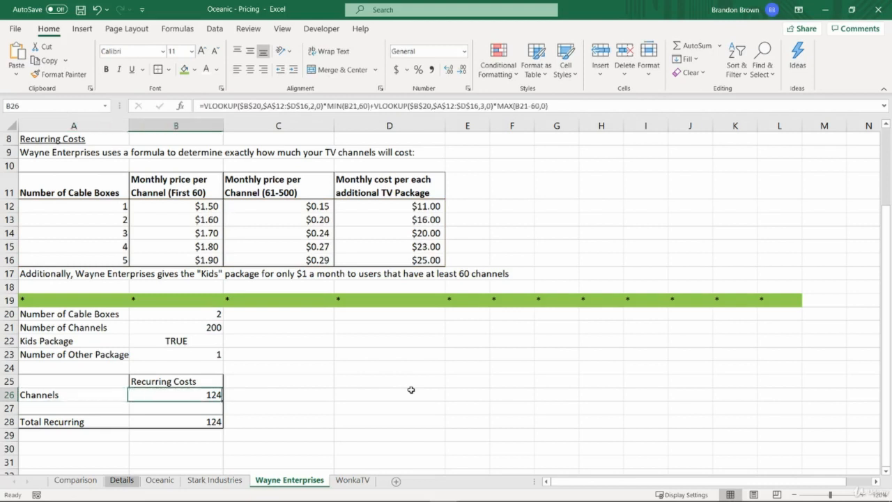
key("F2")
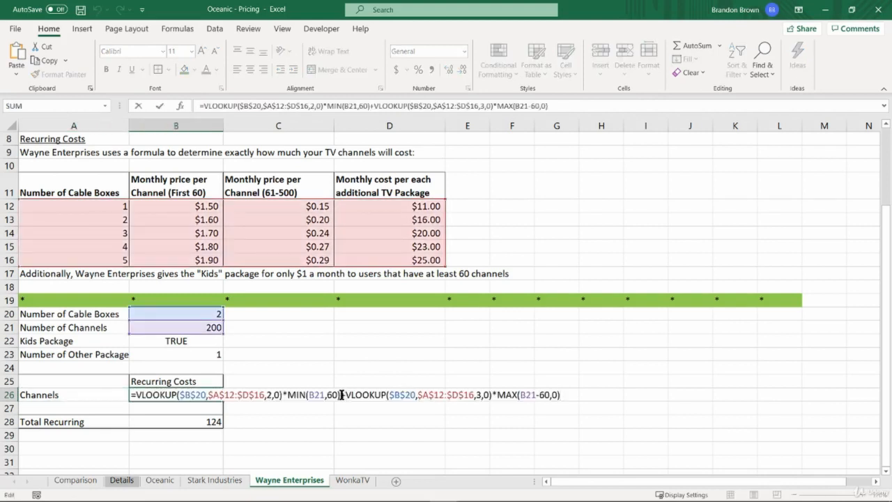
left_click_drag(342, 395, 136, 394)
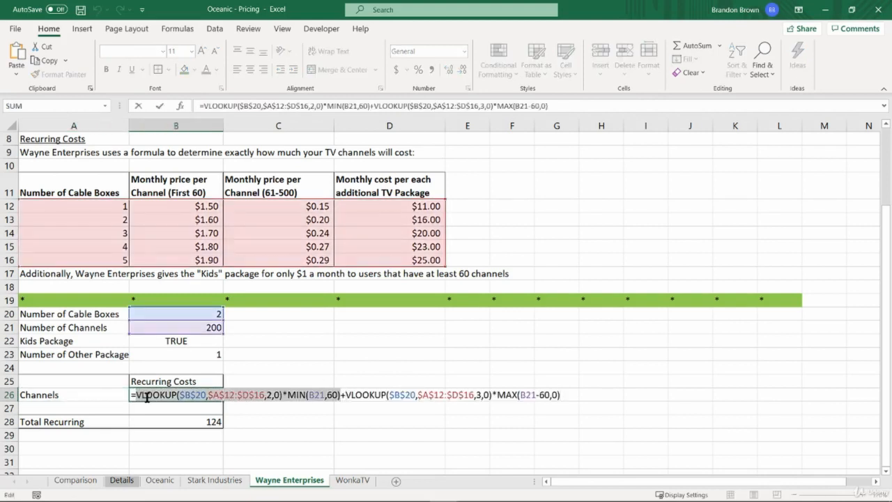
key("F9")
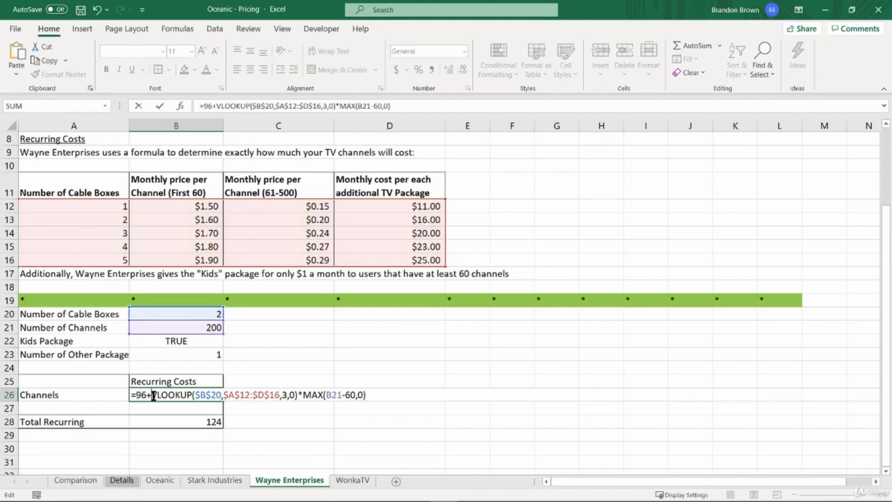
left_click_drag(152, 395, 365, 396)
key("F9")
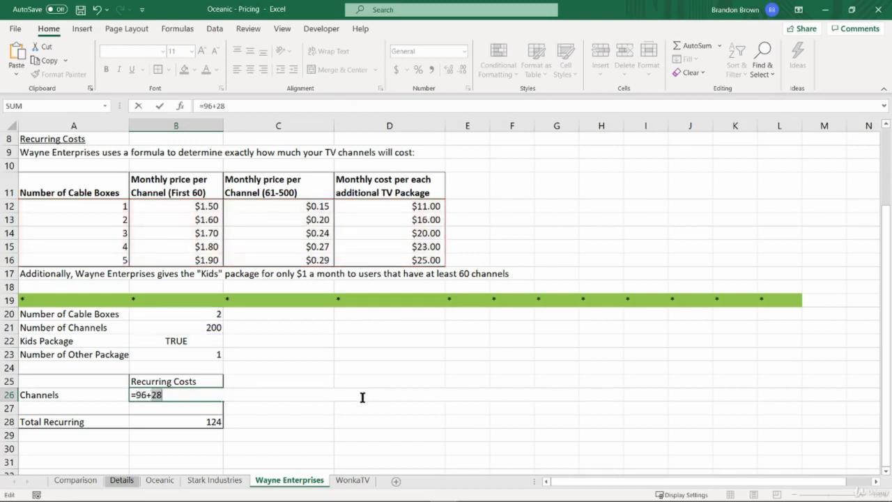
key("Escape")
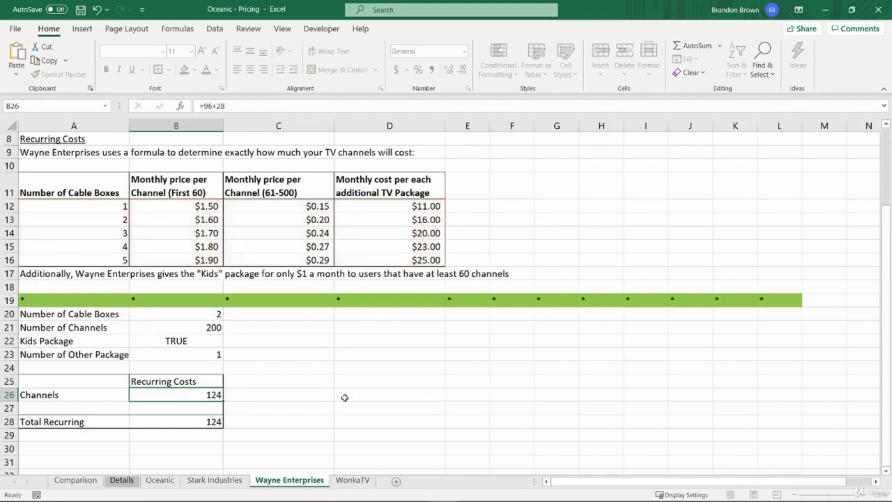
key("F2")
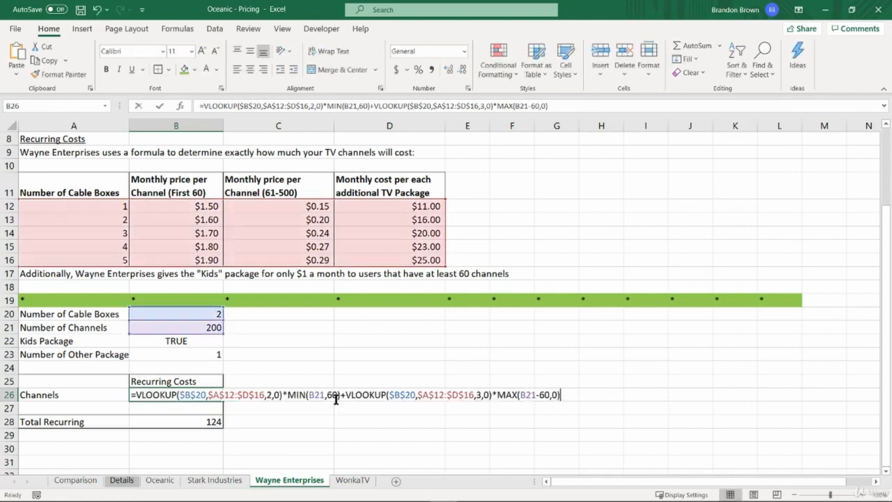
key("Escape")
key("F2")
key("Escape")
key("F2")
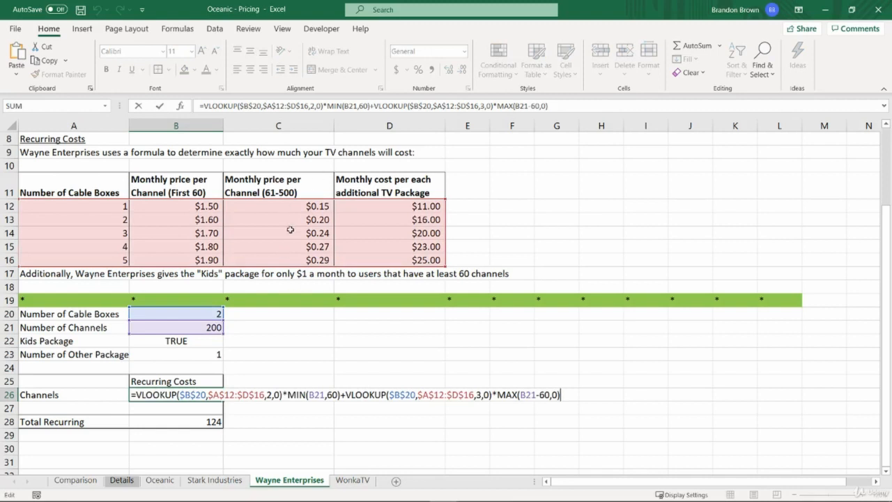
key("Escape")
key("F2")
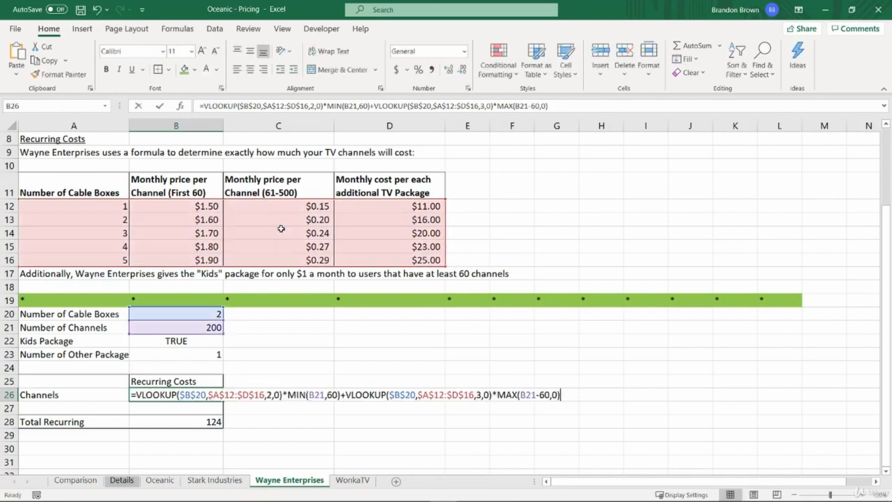
key("Escape")
key("F2")
key("Escape")
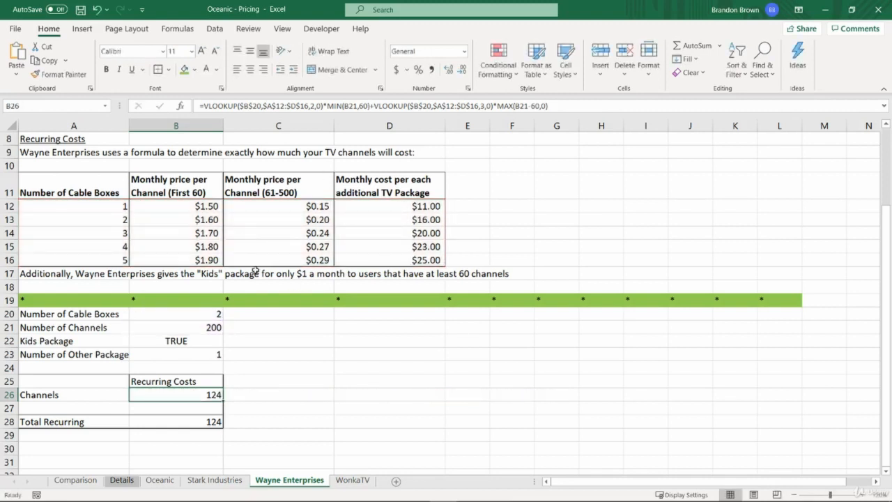
- Enclose the whole B26 channel calculation in parentheses, multiply it by 12, and select the empty cell B27
key("F2")
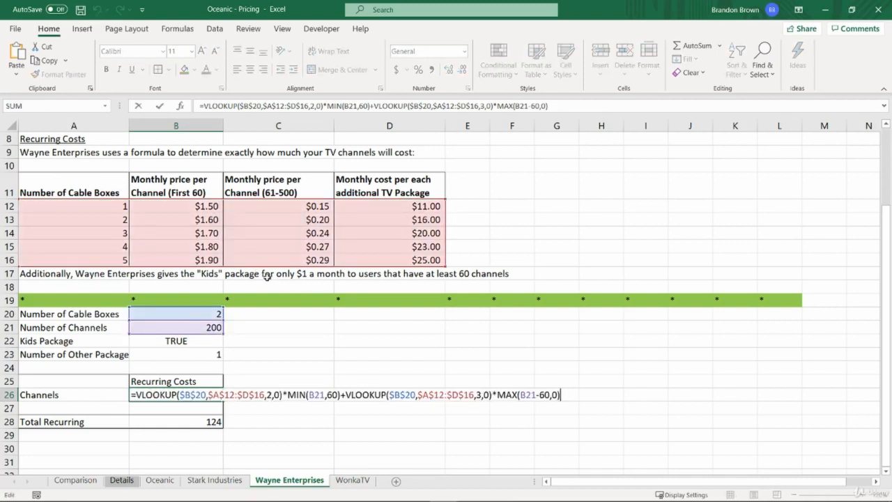
left_click(137, 396)
type("(")
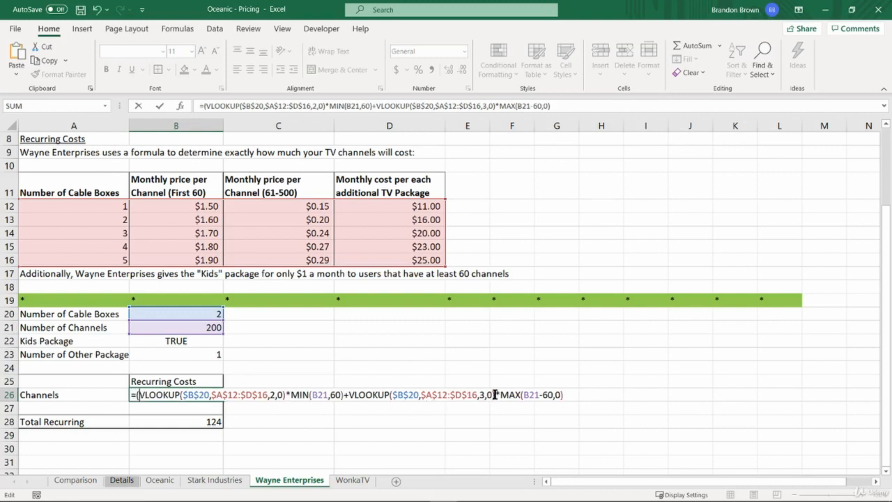
left_click(572, 396)
type(")*12")
key("Return")
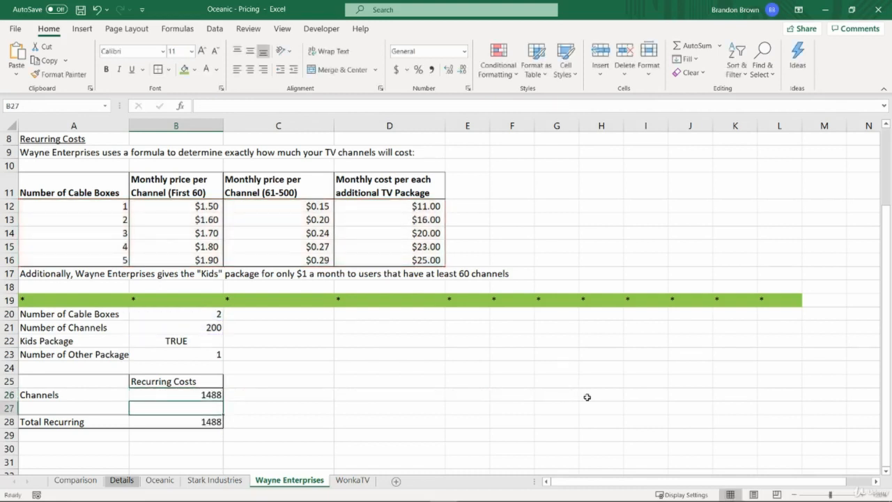
left_click(208, 397)
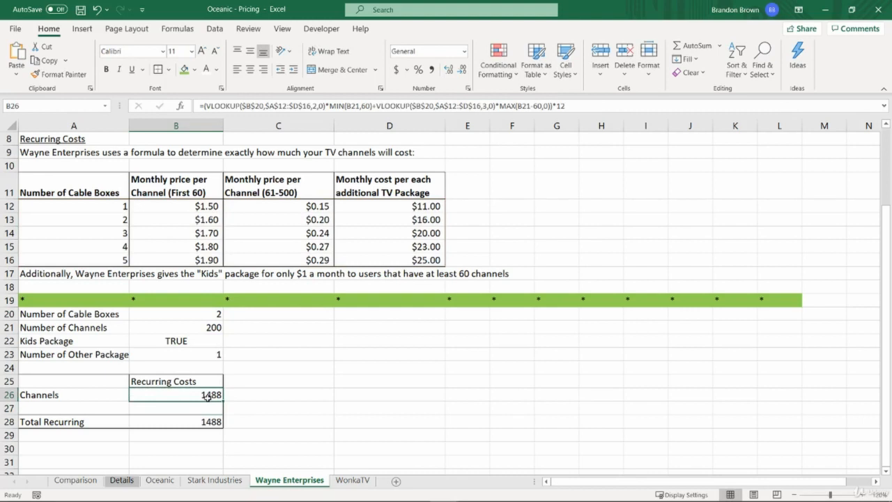
left_click(192, 411)
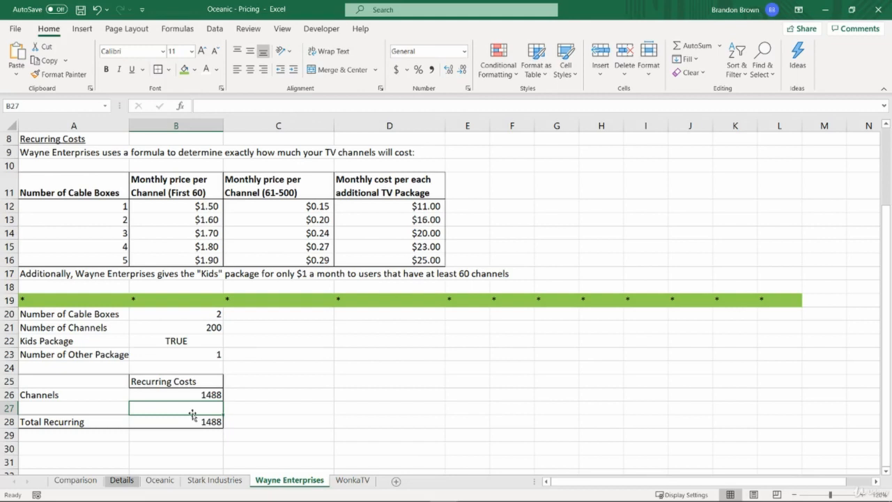
- Insert a blank row above Total Recurring in the Recurring Costs table to make room for the package lines
key("Left")
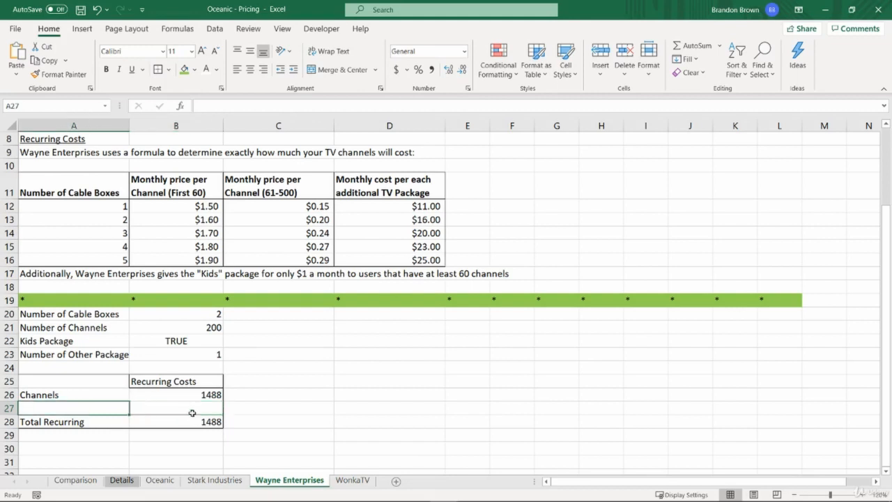
key("Down")
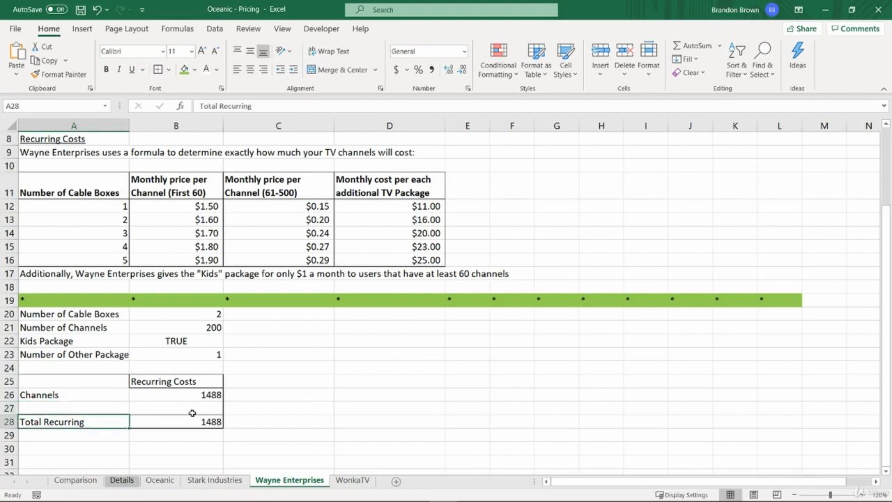
key("Up")
key("Down")
left_click_drag(104, 347, 217, 345)
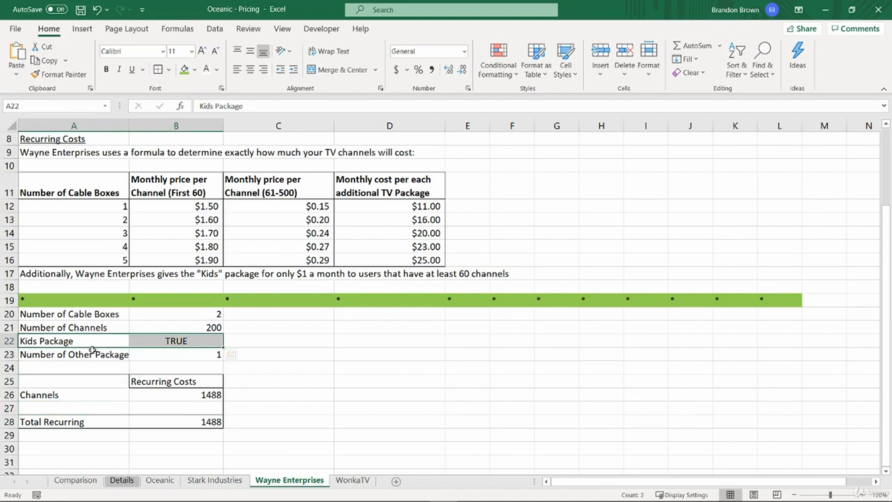
left_click_drag(90, 357, 230, 359)
left_click(62, 418)
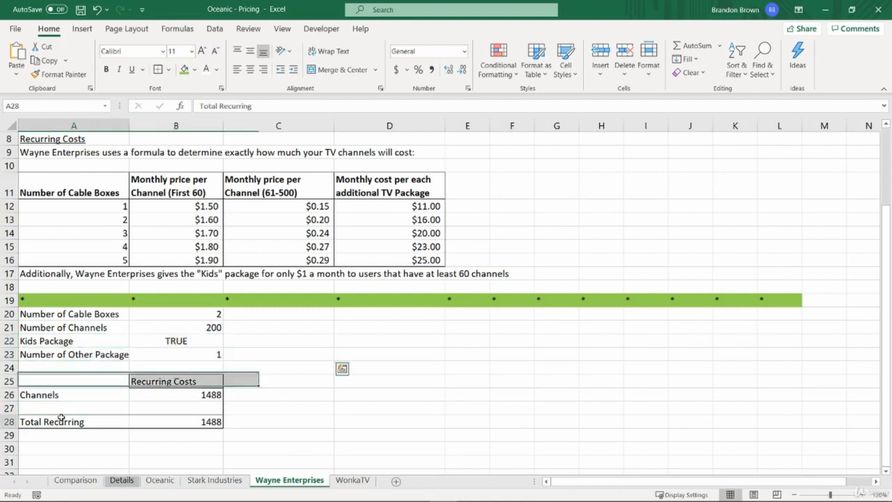
key("shift+space")
key("ctrl+plus")
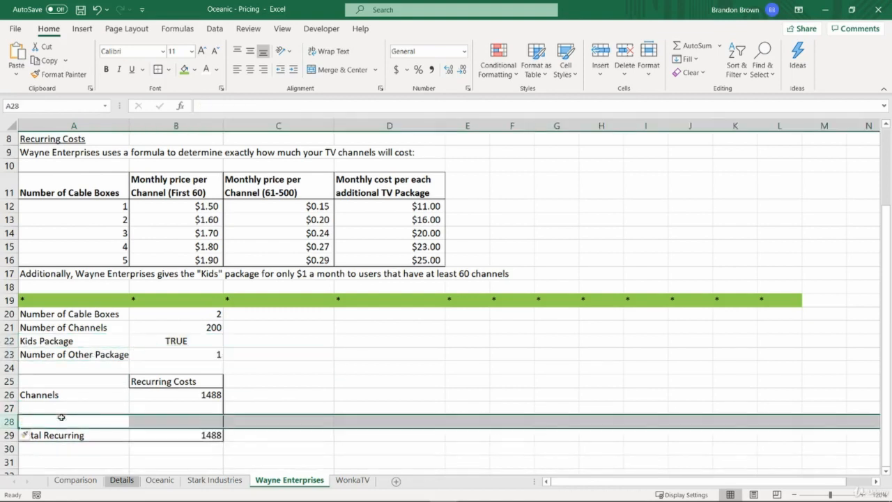
- Label cell A27 of the Recurring Costs table "Kids Package"
key("Up")
type("Kids Package")
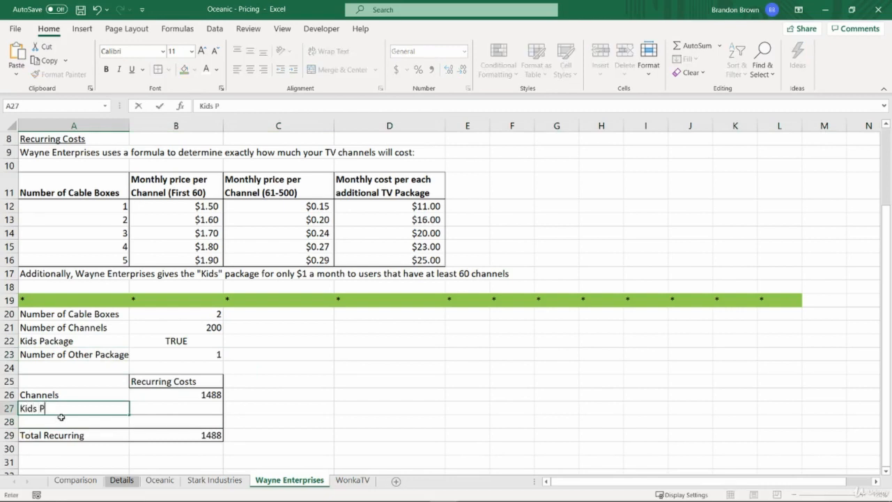
key("Return")
- Remove the borders from the newly inserted row's cells A28:B28
key("shift+Up")
key("shift+Up")
key("shift+Right")
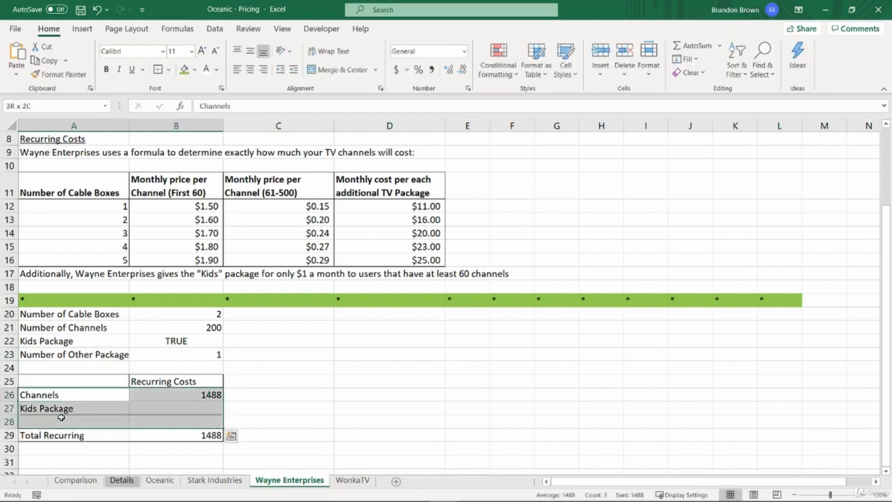
left_click_drag(81, 422, 171, 423)
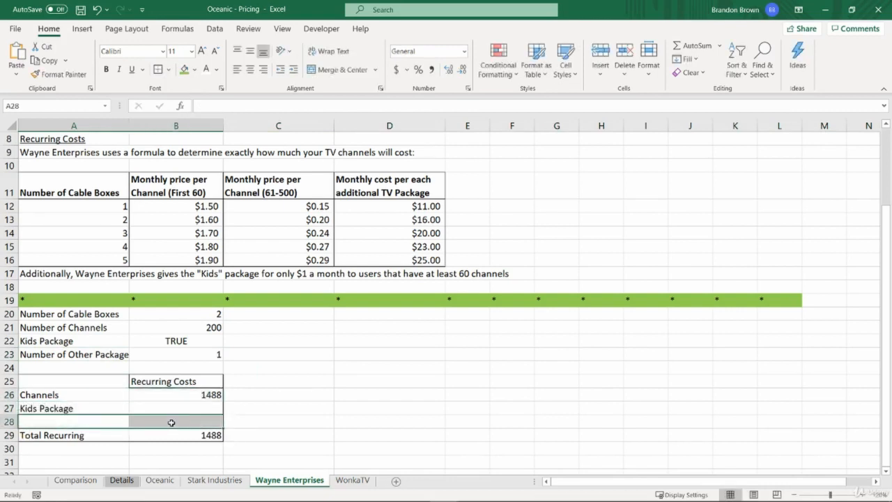
left_click(169, 69)
left_click(217, 184)
left_click(176, 409)
- Apply outside borders around the Recurring Costs table A25:B29 and around its Total Recurring row
left_click_drag(80, 435, 144, 434)
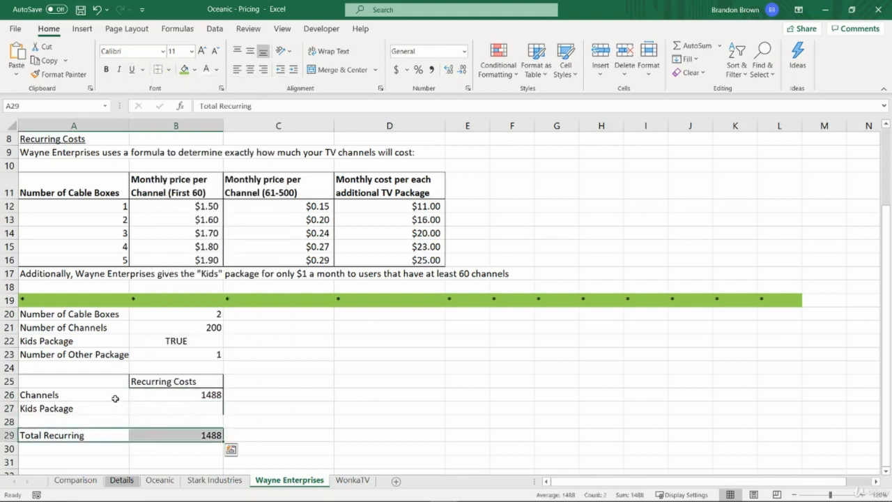
left_click_drag(84, 381, 175, 435)
left_click(168, 69)
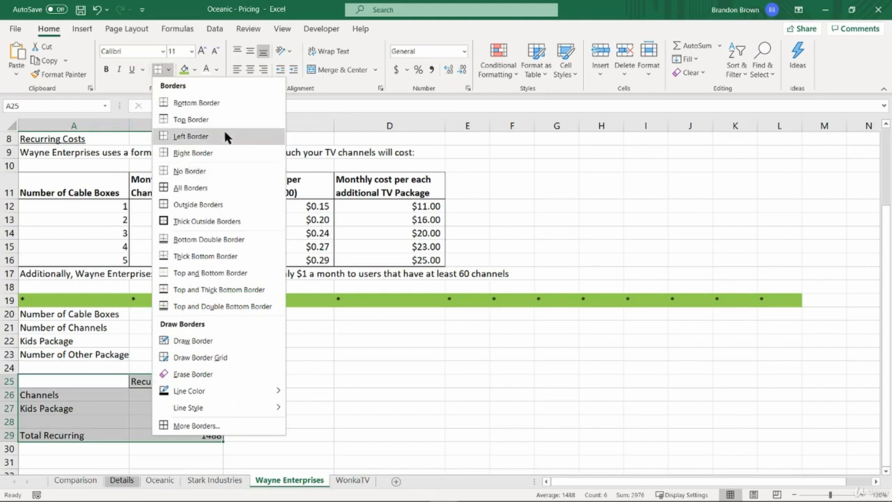
left_click(220, 209)
left_click_drag(104, 432, 202, 435)
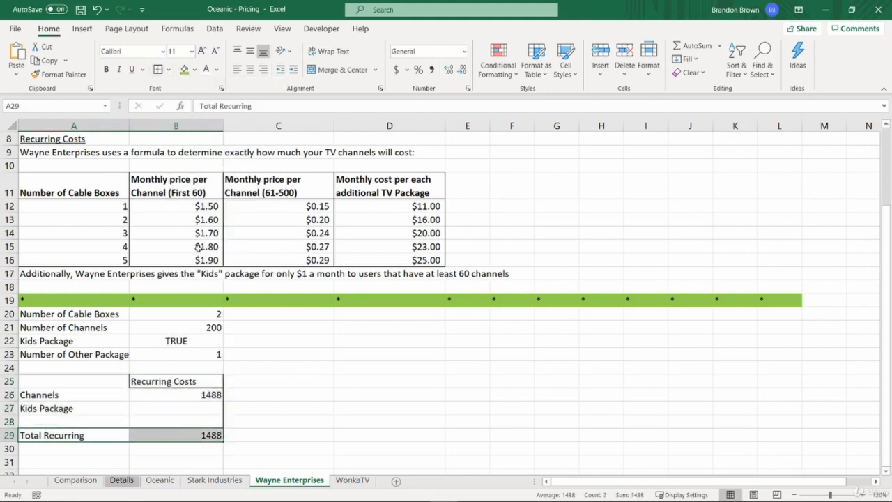
- Label cell A28 of the Recurring Costs table "Other Packages"
left_click(91, 410)
left_click(91, 422)
type("Other Packages")
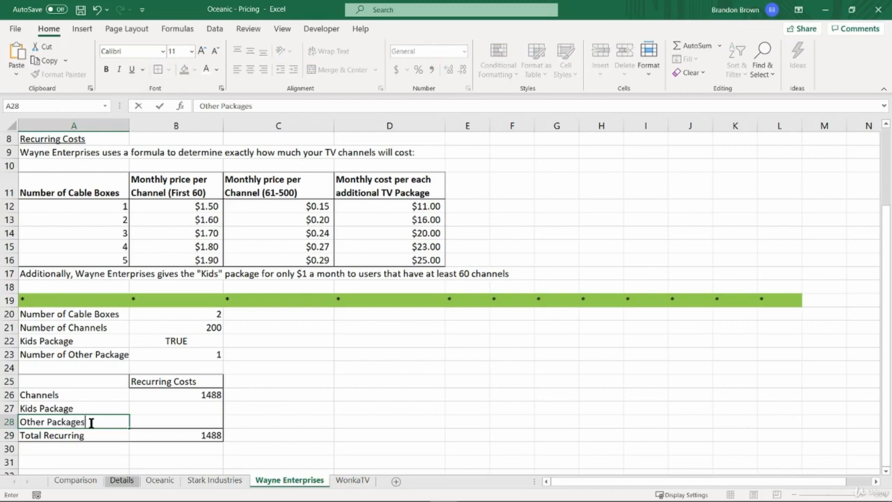
key("Tab")
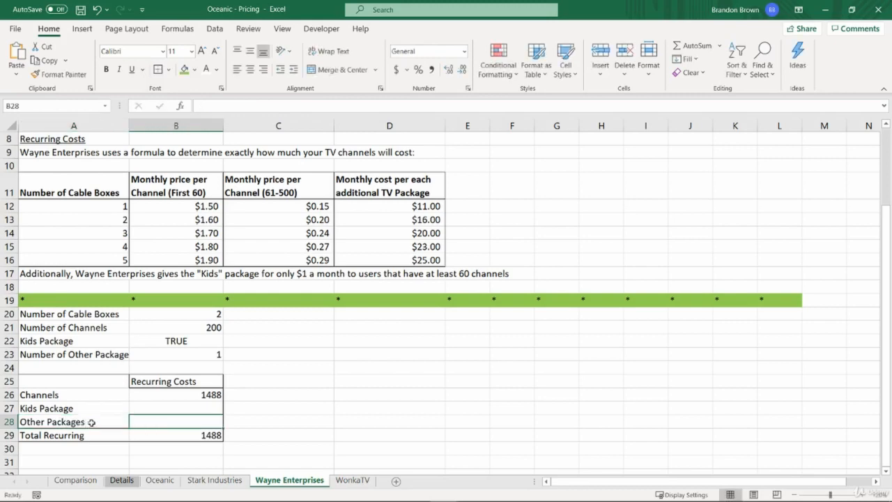
- Check the Kids package pricing rule in A17, and start an IF formula in B27 with $B$22 as its logical test
left_click(168, 412)
left_click(73, 410)
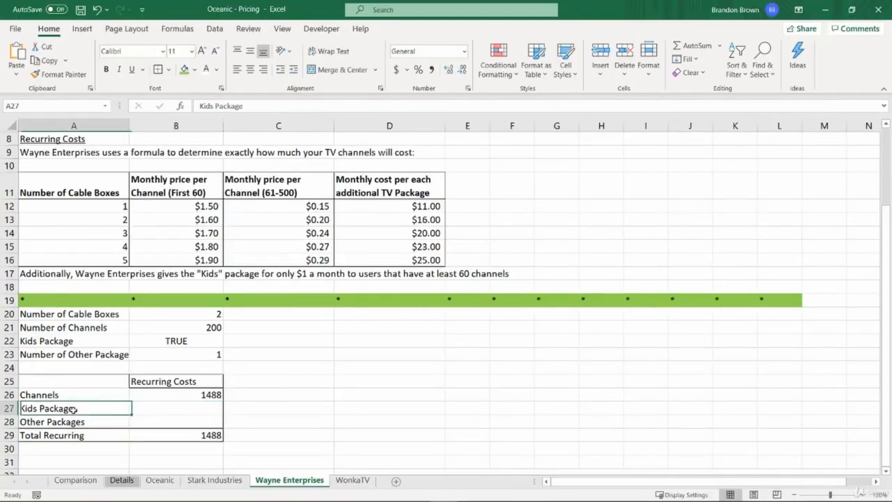
left_click(133, 408)
left_click(55, 274)
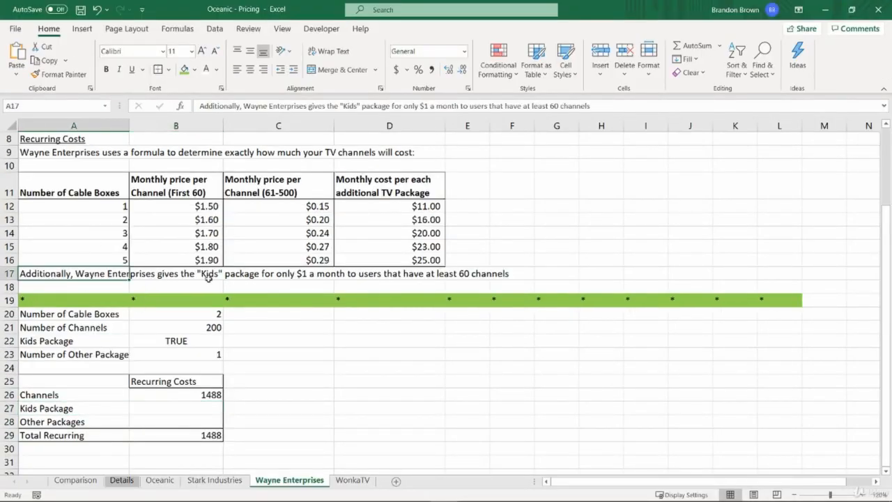
left_click(214, 408)
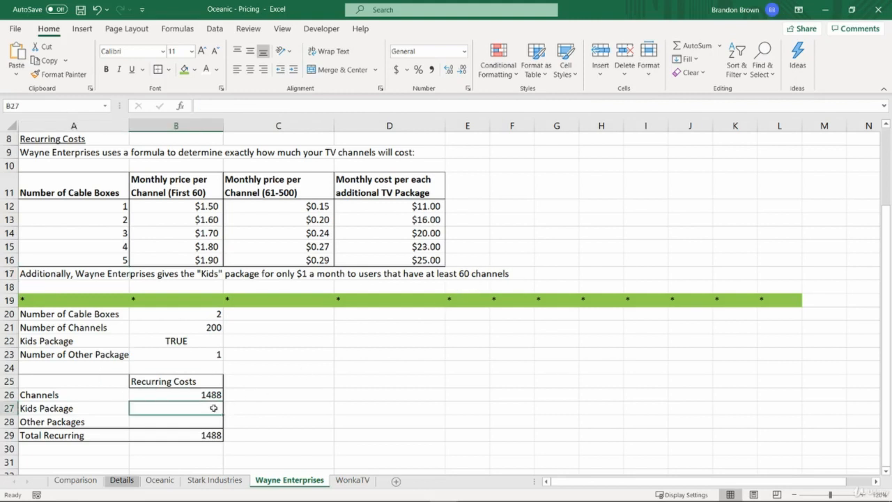
type("=IF(")
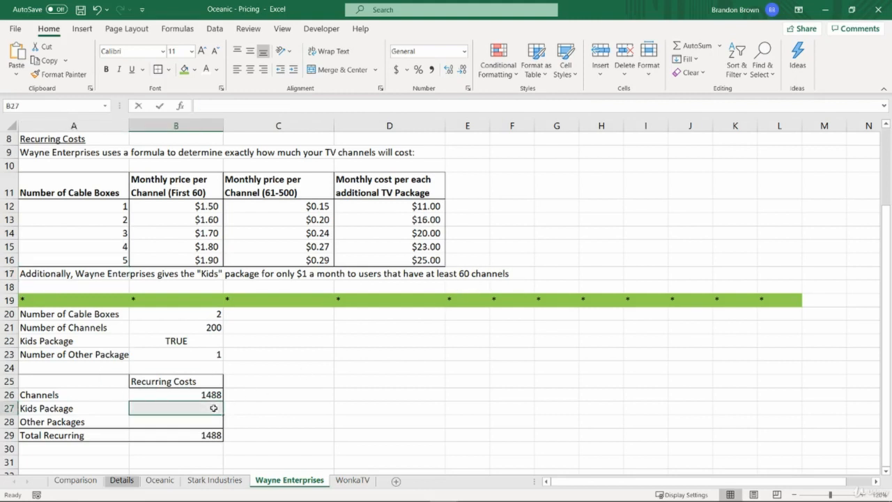
left_click(186, 340)
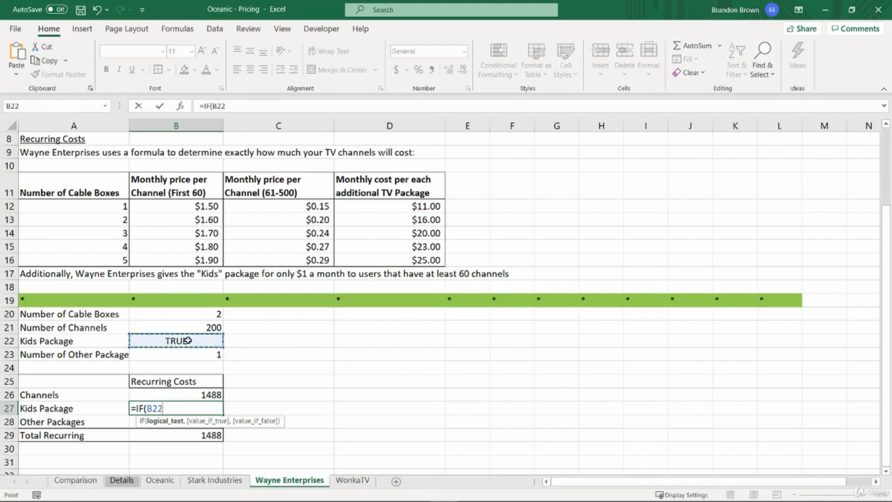
key("F4")
type(",")
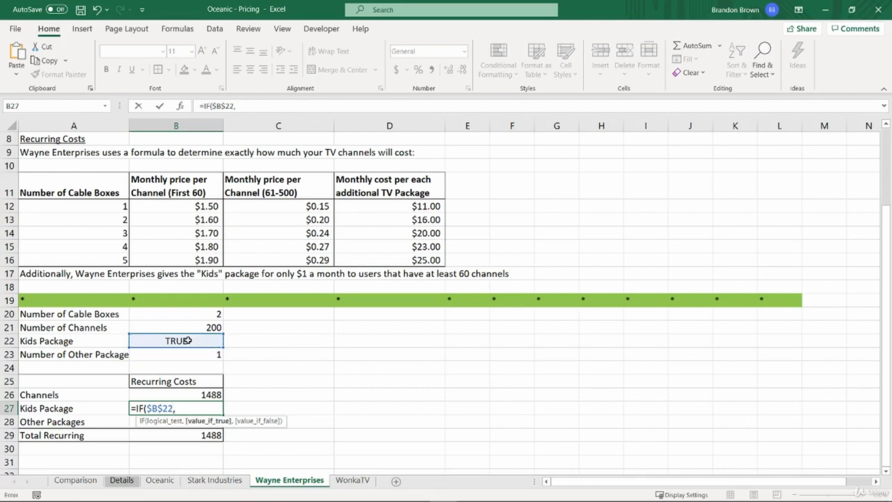
- Nest a second IF as the value if true, testing B21>=60 and returning 1 when met
type("IF(")
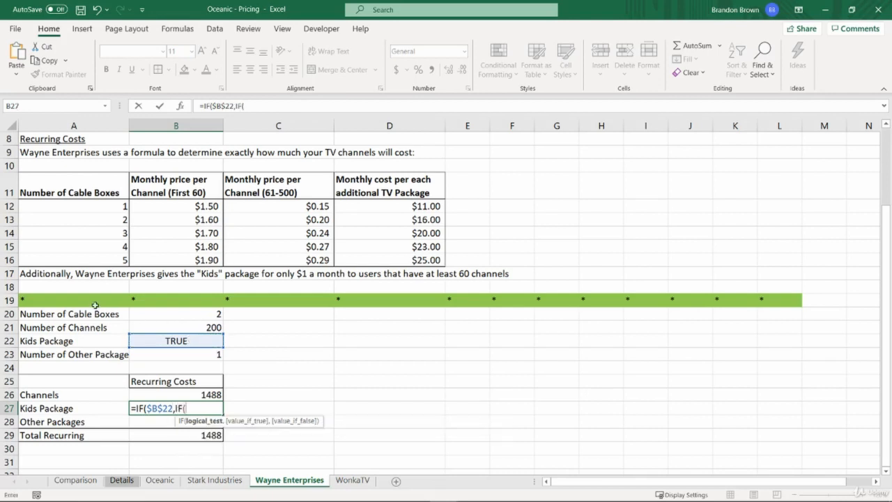
left_click(211, 328)
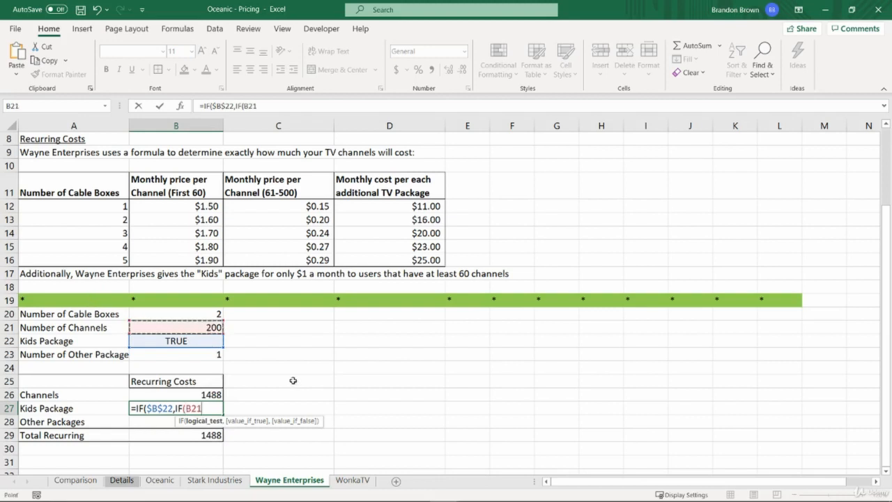
type(">=60")
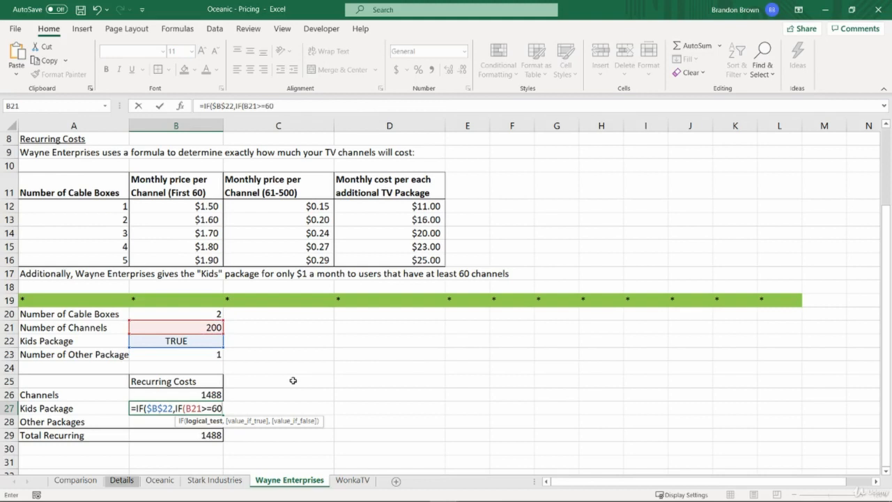
type(",")
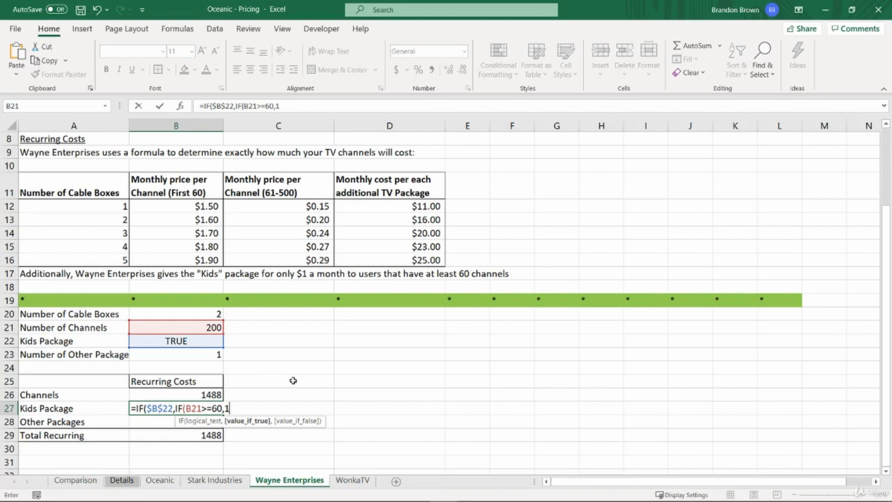
type("1,")
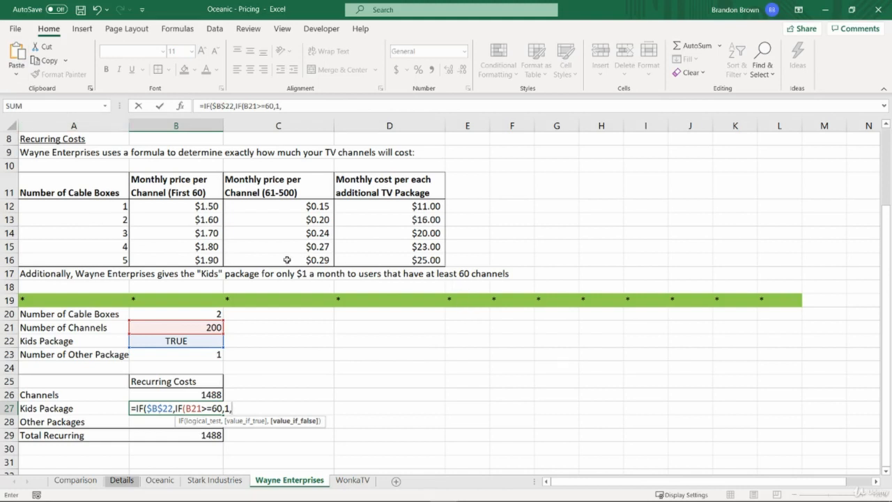
- Add a VLOOKUP as the nested IF's value if false, looking up $B$20 in $A$12:$D$16, column 4, with exact match 0
type("VL")
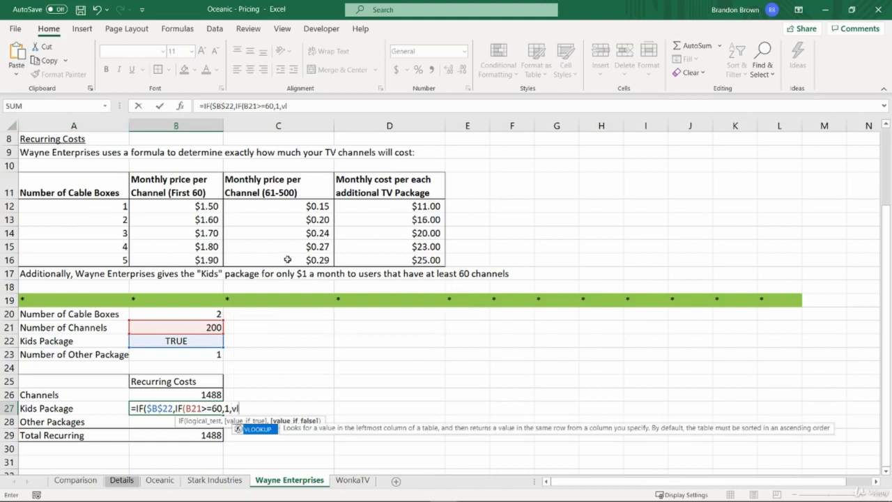
key("Tab")
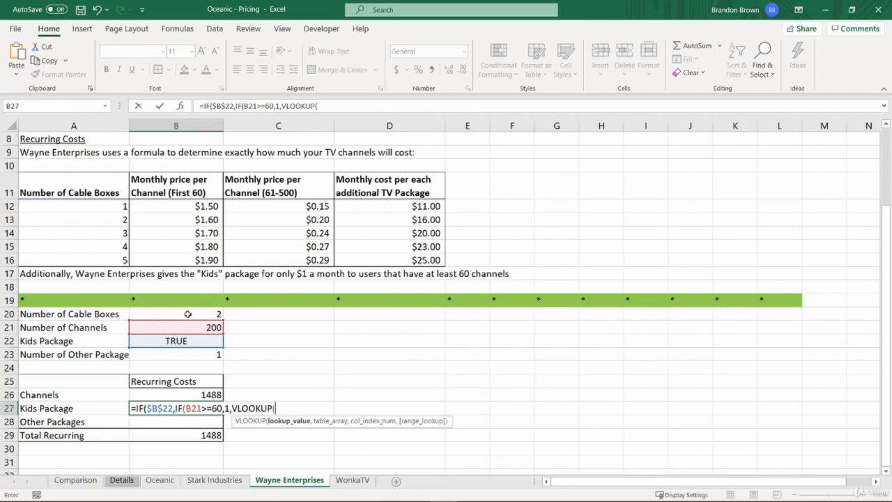
left_click(188, 314)
key("F4")
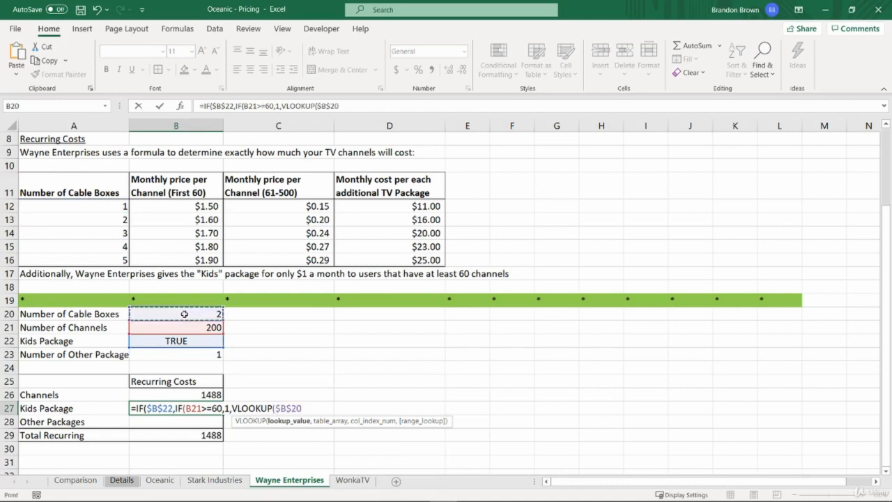
type(",")
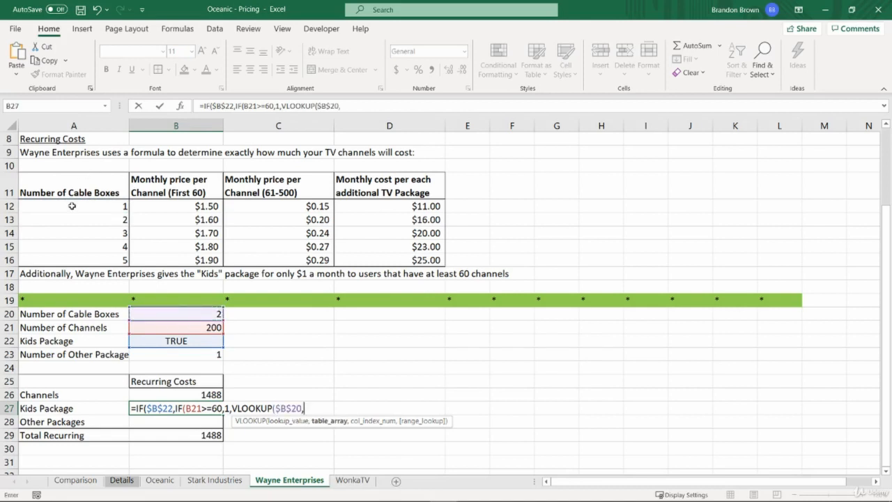
left_click_drag(72, 207, 383, 257)
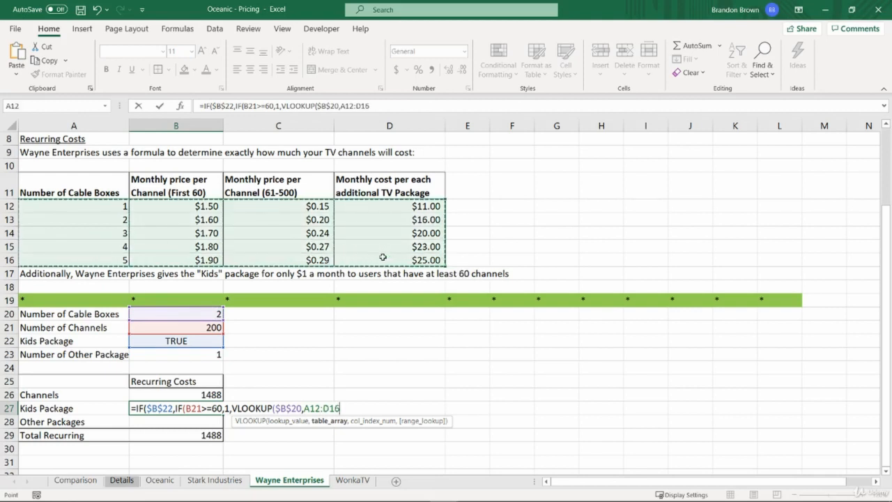
key("F4")
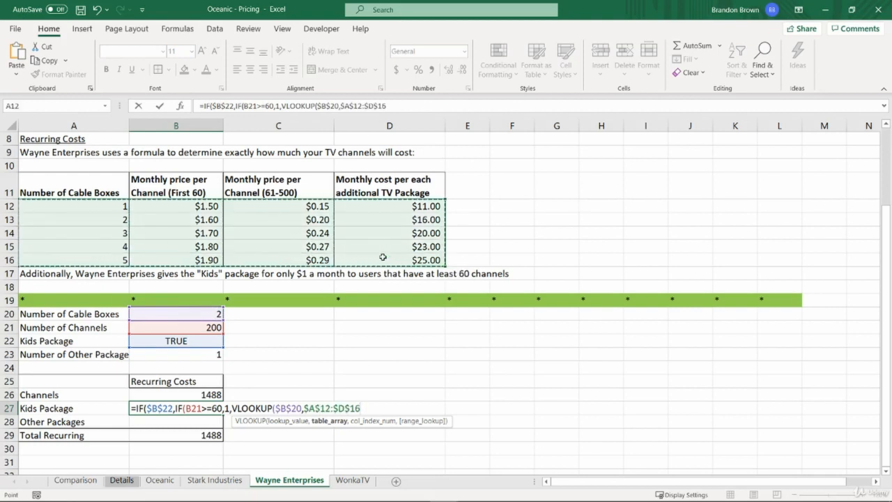
type(",4")
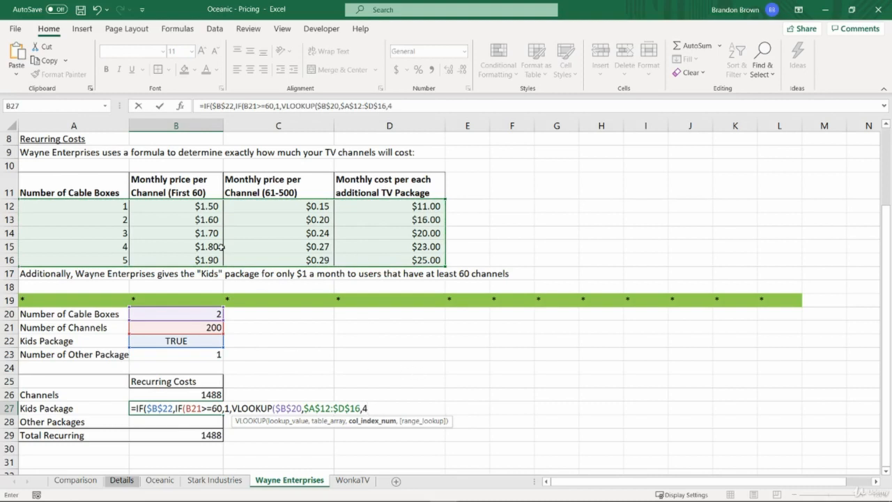
type(",")
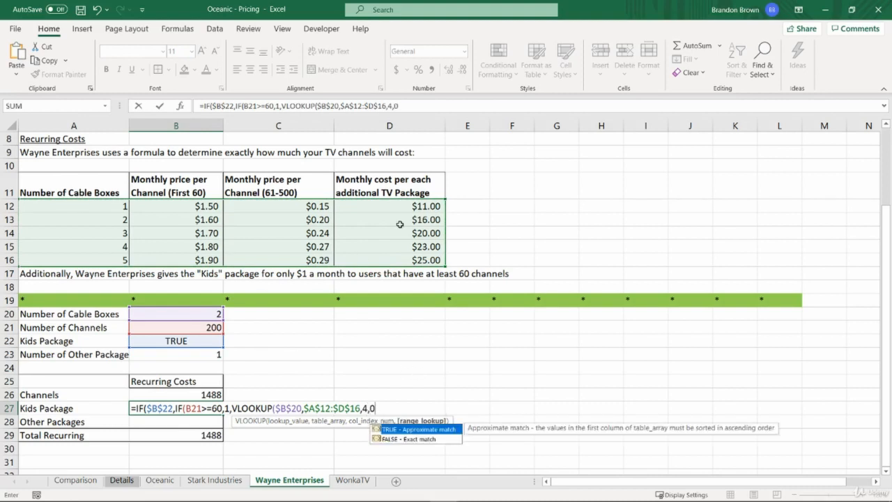
type("0)")
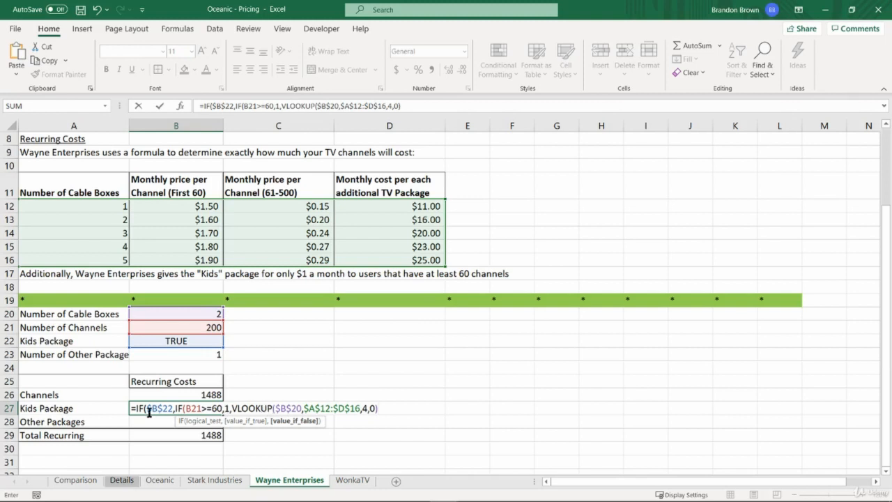
- Examine the B27 formula's nested IF and its $B$22 test, and return to the end of the formula
left_click_drag(173, 408, 374, 407)
left_click(380, 407)
left_click_drag(175, 408, 367, 409)
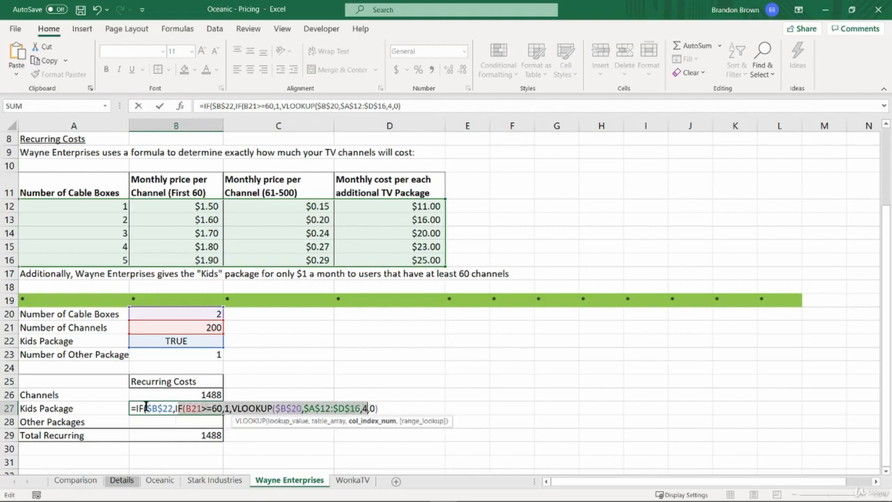
left_click_drag(146, 408, 169, 409)
left_click(280, 408)
left_click(380, 409)
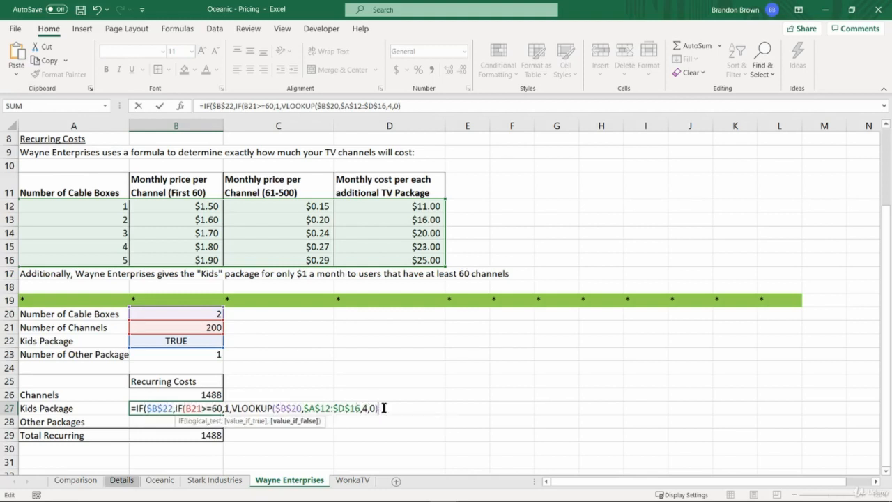
- Finish the Kids Package formula in B27 with 0 as the outer IF's value if false
type(",0)")
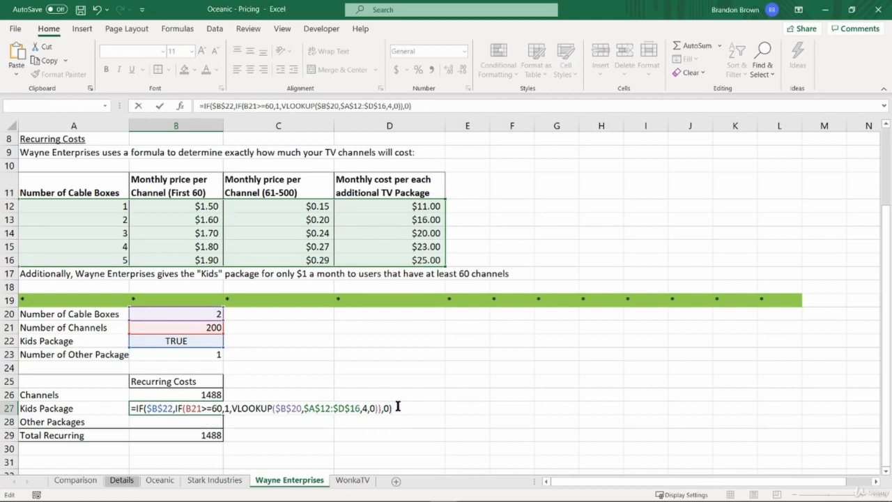
key("Return")
key("Up")
key("Left")
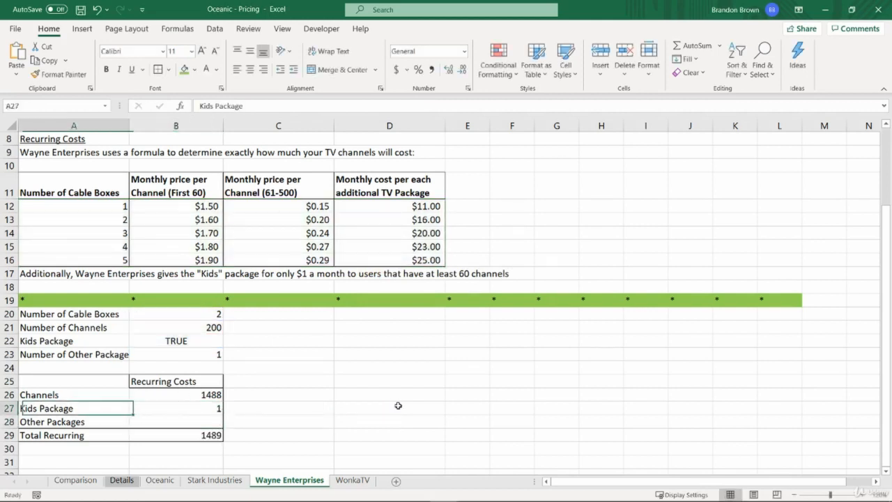
key("Right")
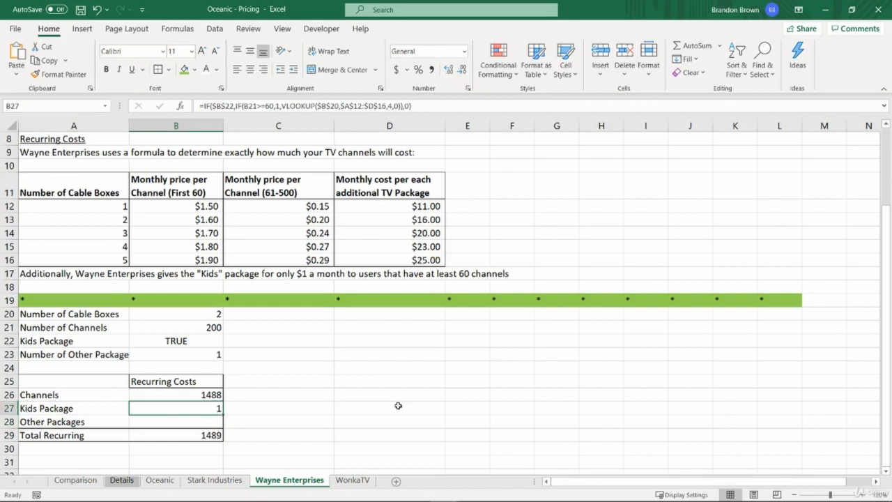
- Multiply the Kids Package formula in B27 by 12 and review its VLOOKUP part
key("F2")
type("*12")
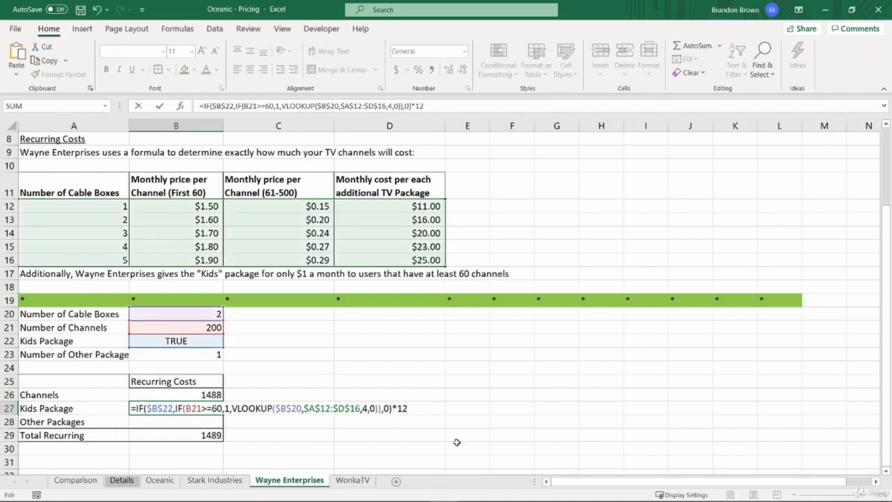
key("Return")
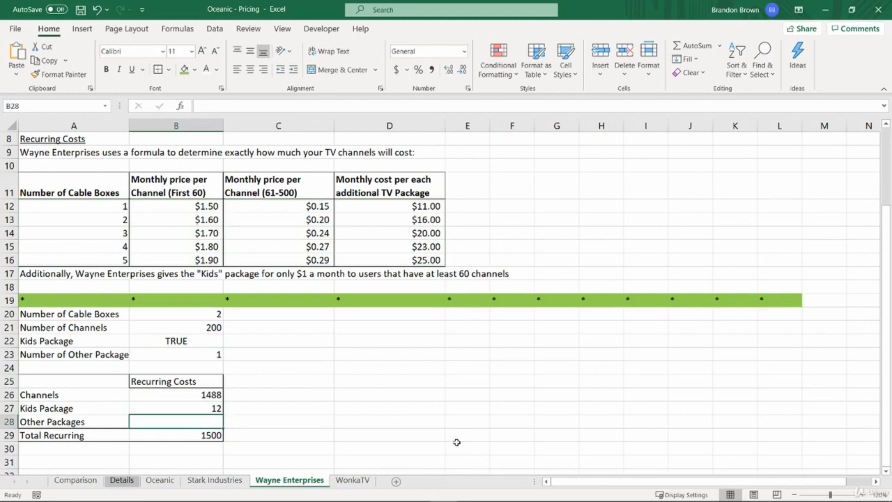
key("Up")
key("F2")
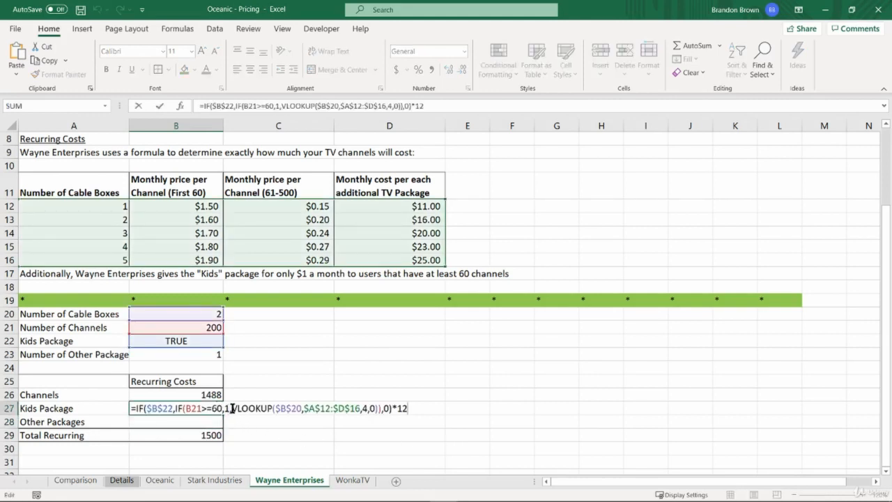
left_click_drag(233, 408, 379, 410)
key("Escape")
- Enter an Other Packages formula in B28 multiplying $B$23 by VLOOKUP($B$20,$A$12:$D$16,4,0)
left_click(214, 425)
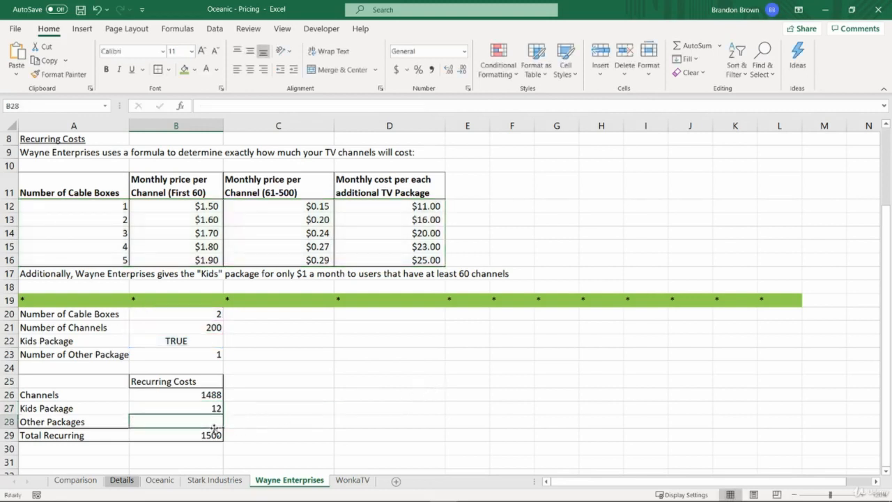
type("=")
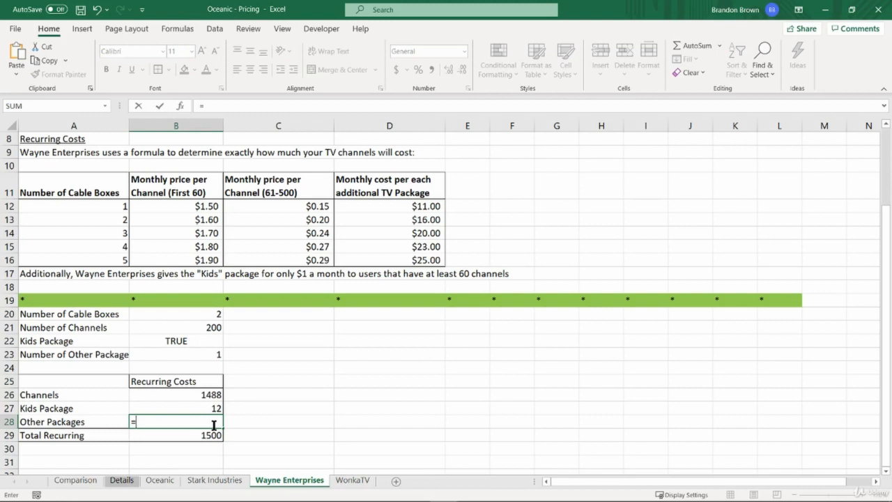
left_click(200, 352)
key("F4")
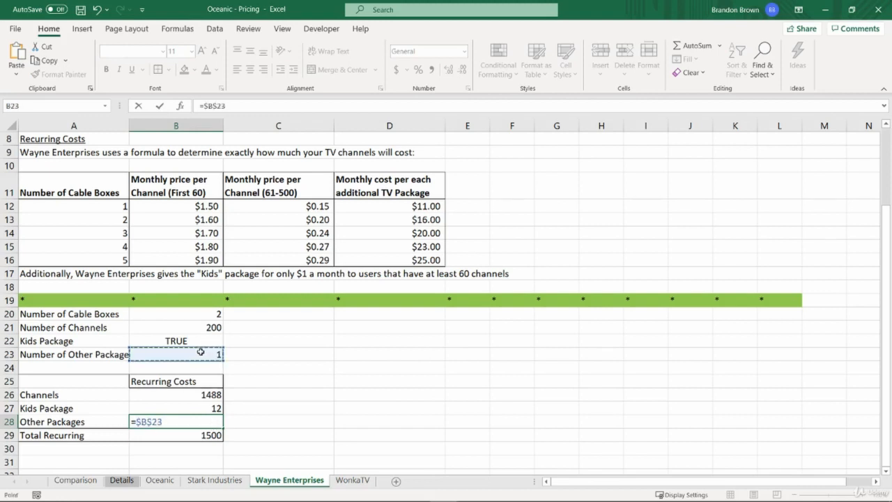
type("*")
type("VLOOKUP($B$20,$A$12:$D$16,4,0)")
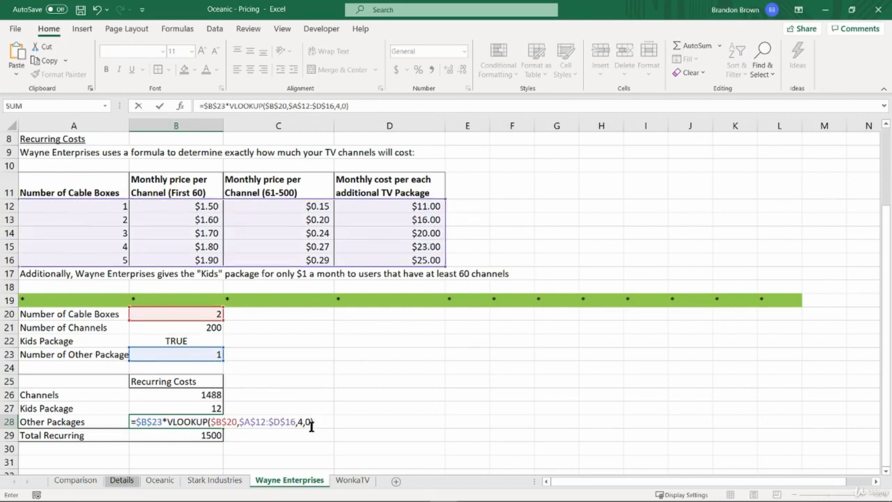
key("ctrl+Return")
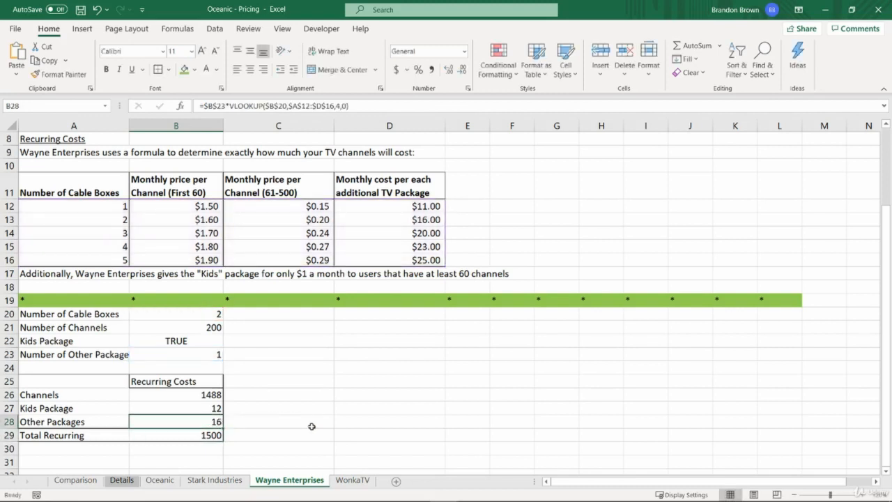
- Review the parts of the Other Packages formula in B28 and multiply it by 12
key("F2")
left_click_drag(136, 420, 178, 422)
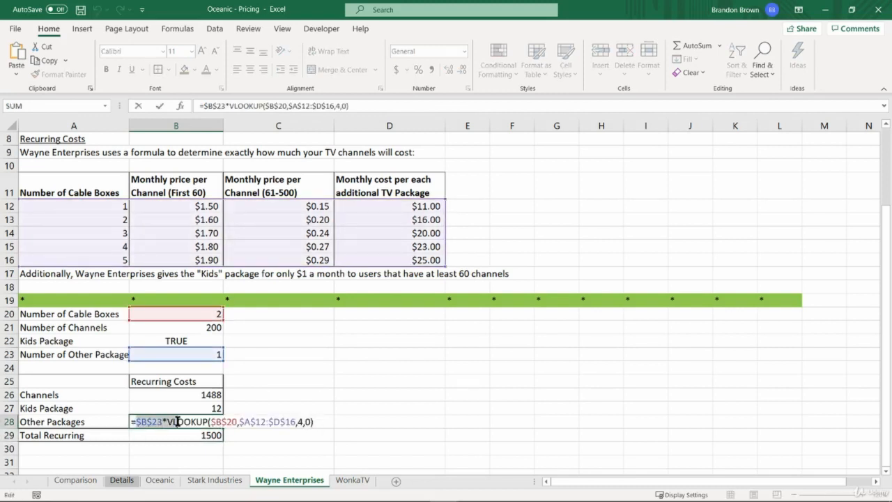
left_click(219, 422)
left_click(246, 421)
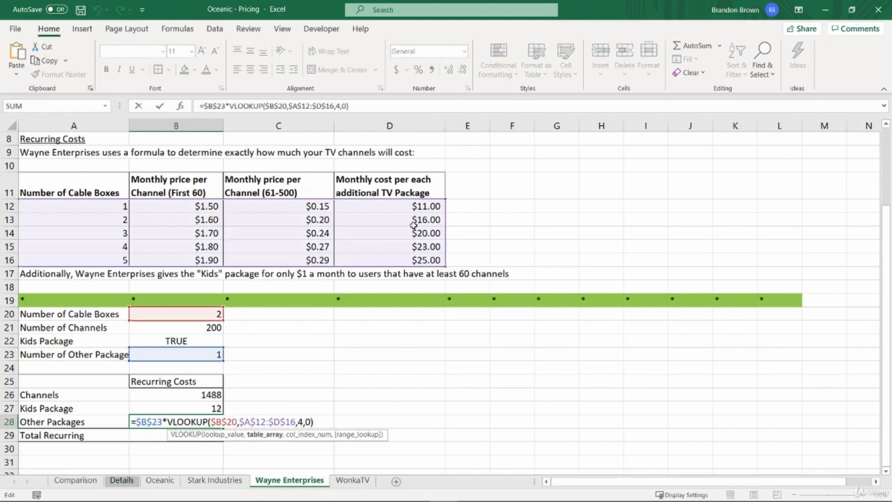
key("End")
type("*")
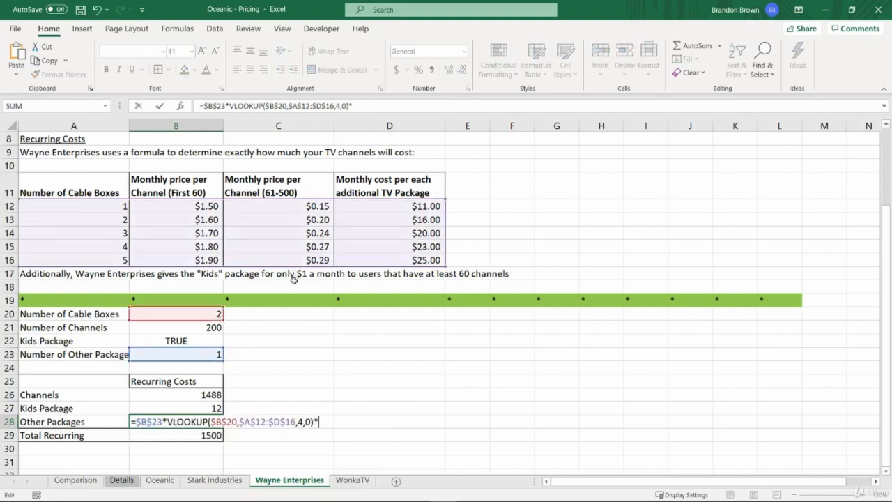
type("12")
key("Return")
- Extend the Total Recurring sum in B29 to cover B26:B28 and check the formulas
key("F2")
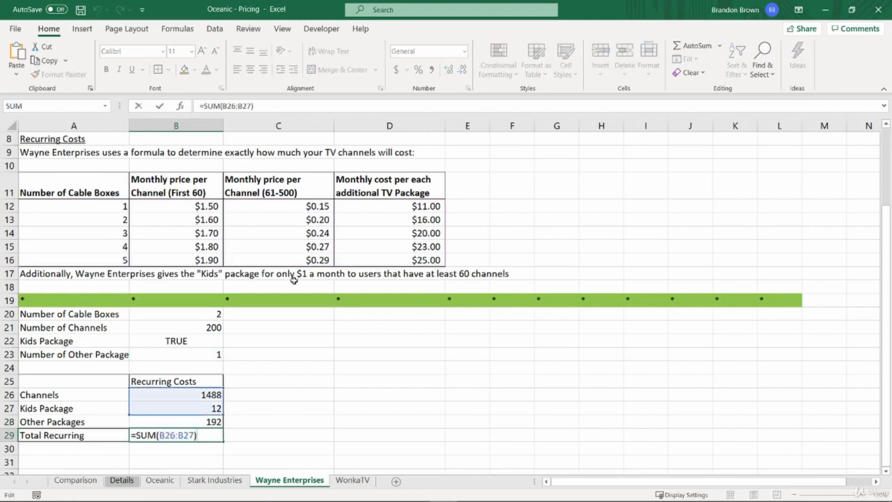
key("Left")
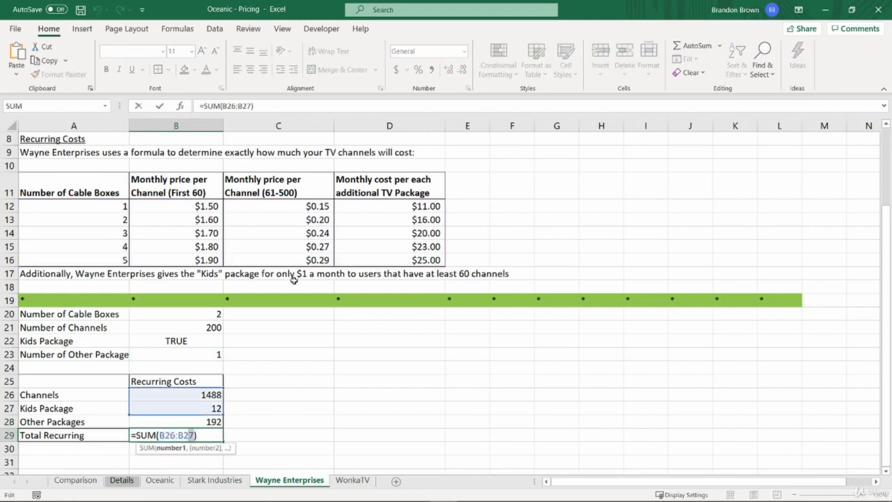
type("8")
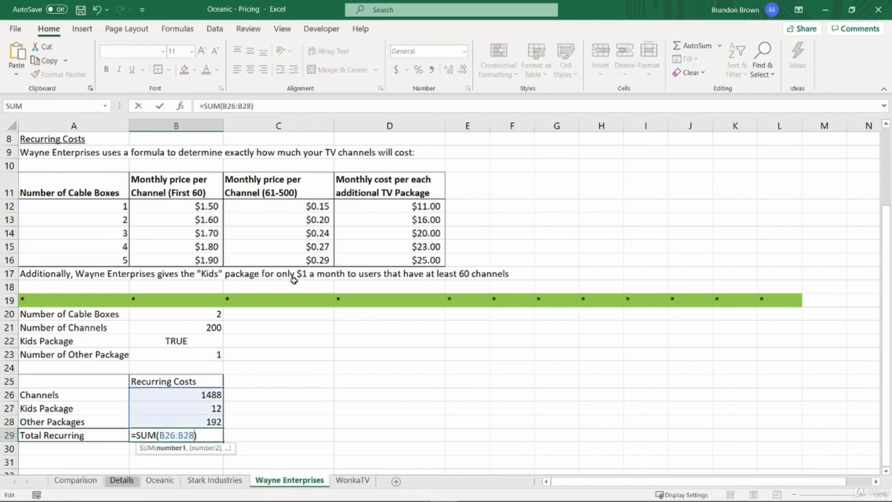
key("Return")
key("Up")
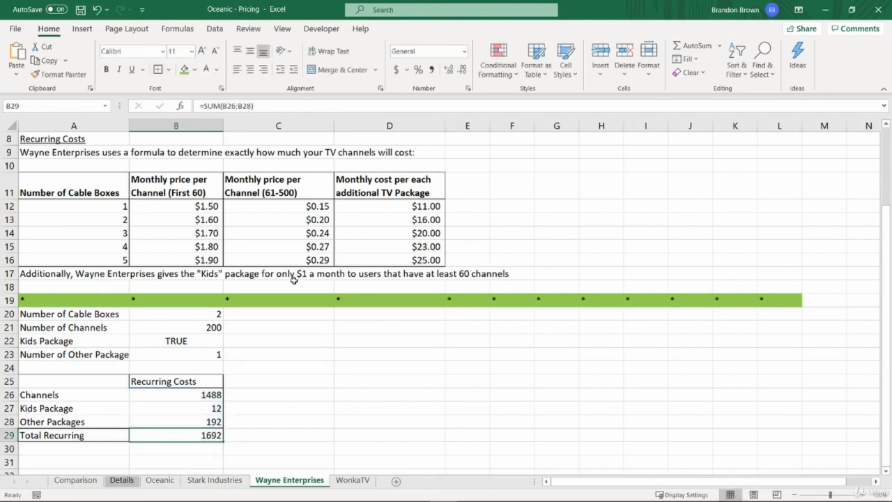
key("F2")
key("Escape")
key("Up")
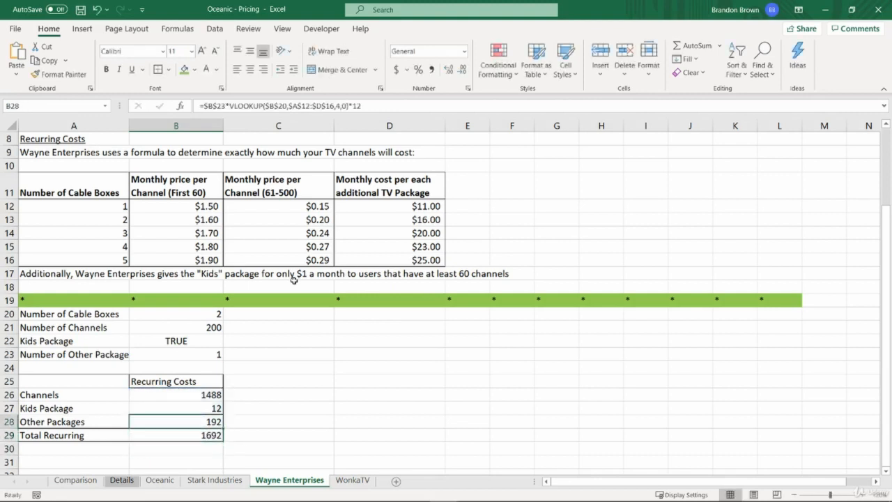
key("Down")
- Link the Wayne Enterprises total price in C16 of the Comparison sheet to B29 of the Wayne Enterprises sheet
left_click(75, 480)
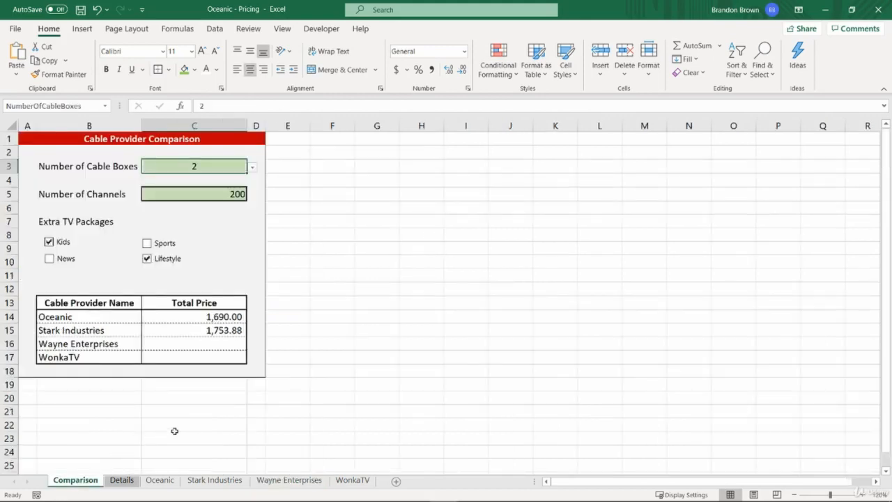
left_click(202, 336)
left_click(198, 344)
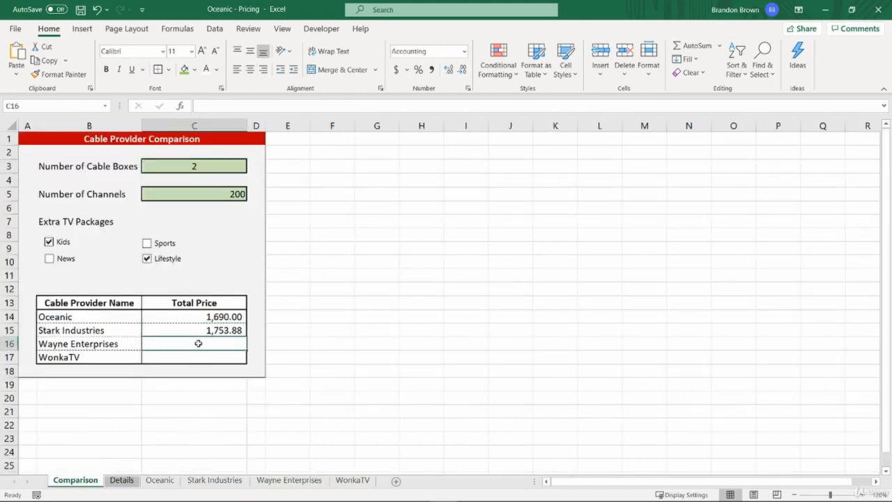
type("=")
left_click(291, 481)
left_click(168, 436)
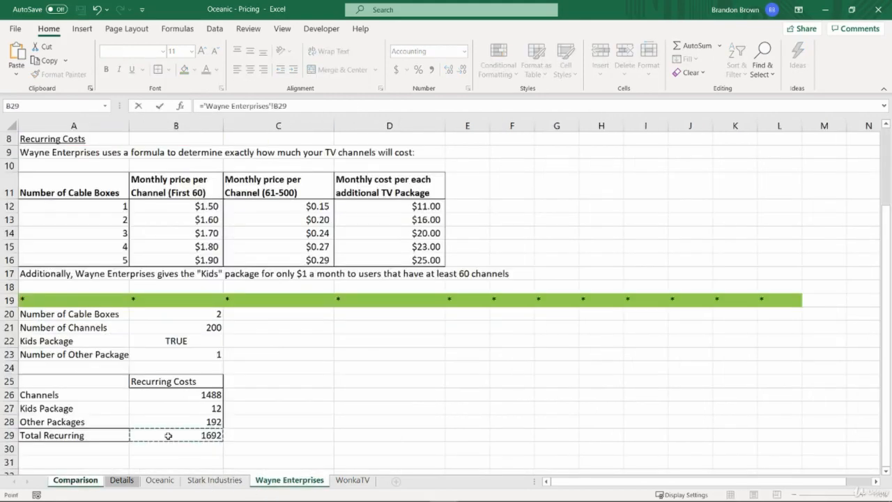
key("Return")
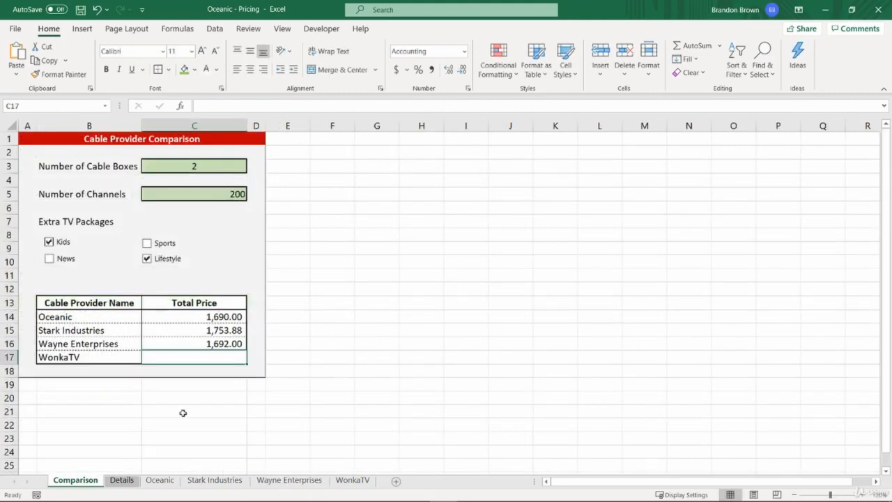
- Compare the total prices of Oceanic, Stark Industries and Wayne Enterprises, and look over the whole comparison form
left_click(230, 344)
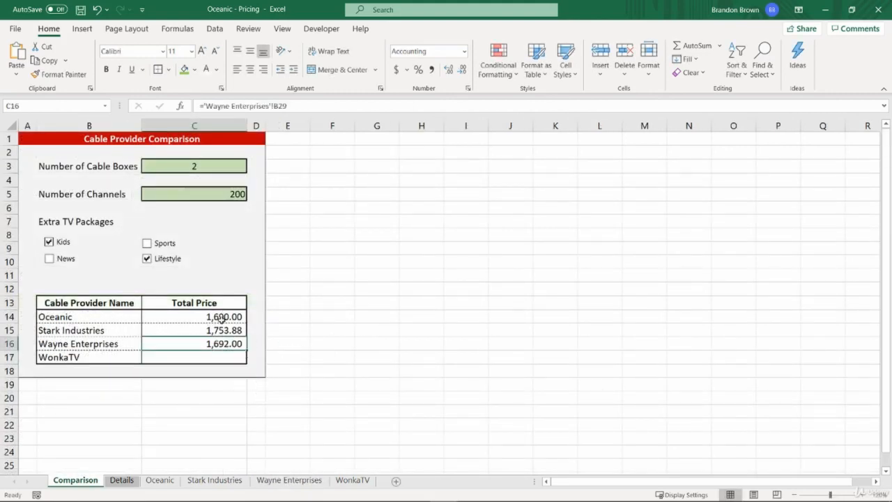
left_click_drag(222, 318, 221, 341)
left_click(222, 342)
left_click(99, 275)
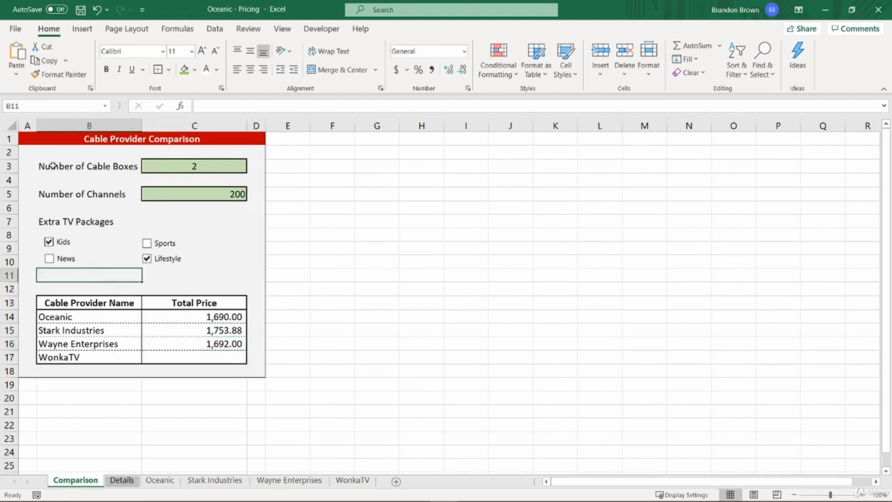
left_click_drag(30, 140, 240, 374)
left_click(242, 374)
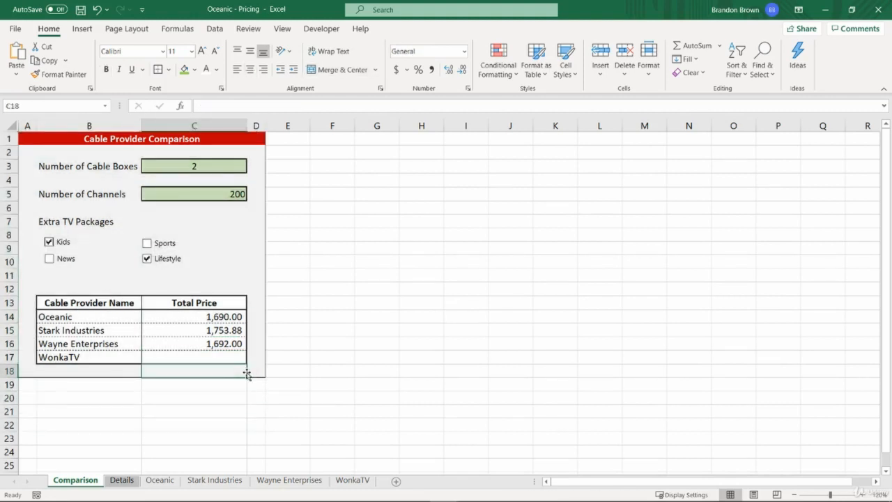
left_click(252, 374)
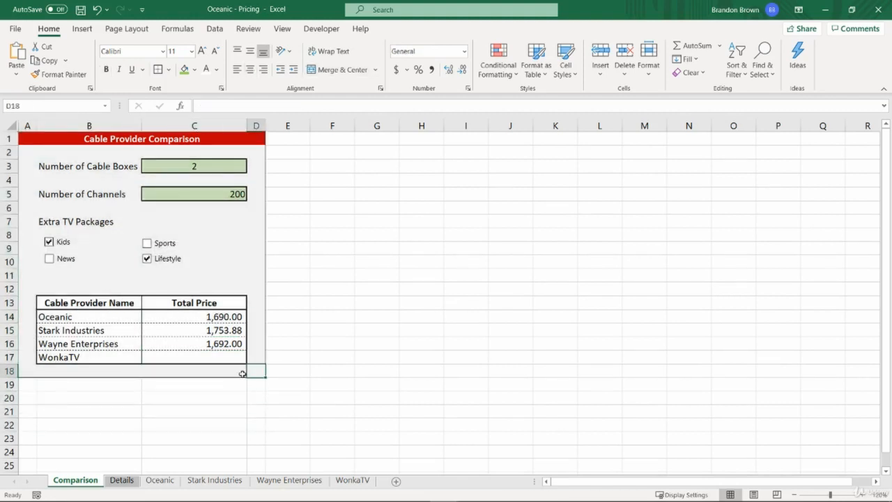
left_click(74, 138)
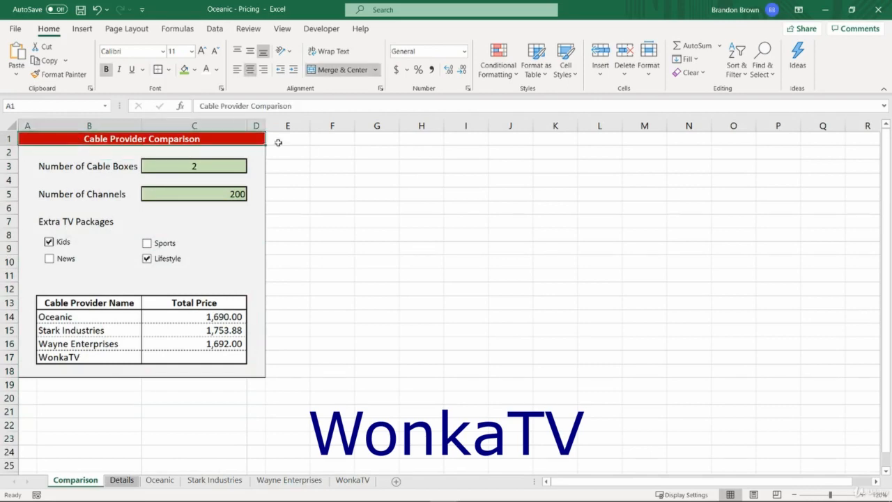
- Examine the WonkaTV sheet's channel pricing table, extra TV package costs and coupon notes
left_click(357, 481)
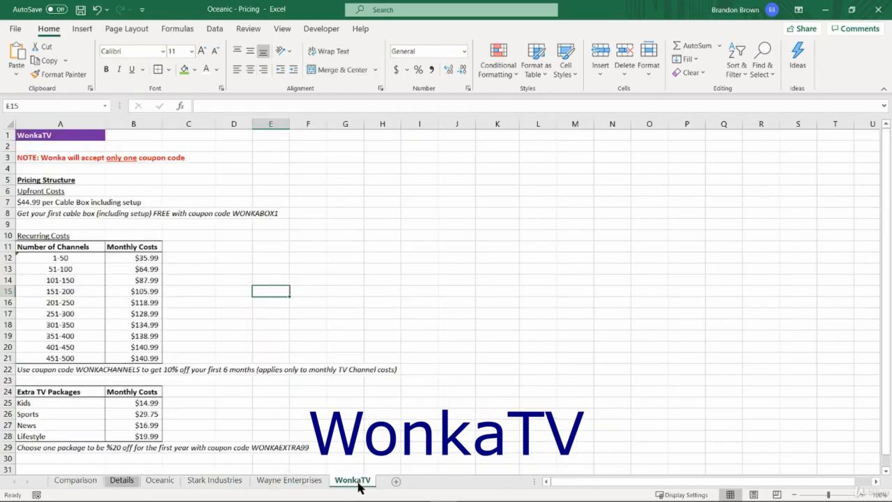
left_click(256, 347)
scroll(257, 346, "down", 6)
scroll(256, 347, "up", 6)
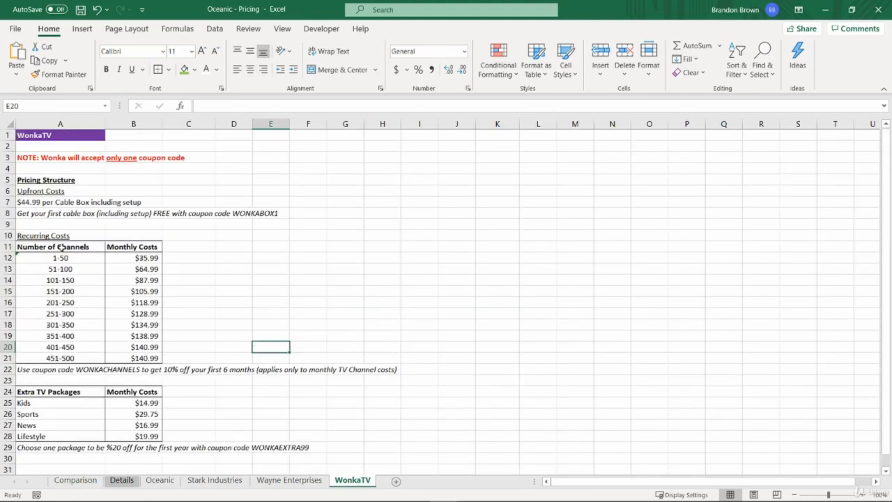
left_click_drag(61, 248, 138, 371)
left_click_drag(66, 392, 160, 447)
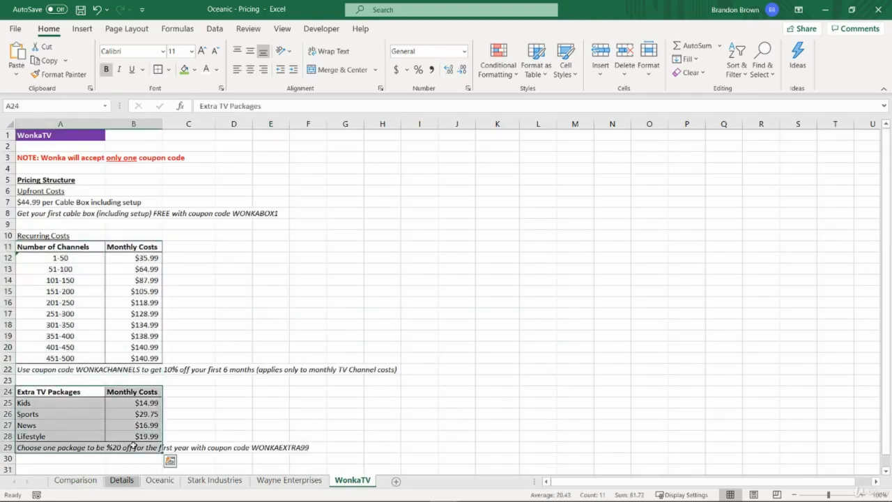
left_click(160, 447)
scroll(160, 447, "down", 4)
- Copy the green divider row A19:L19 from the Wayne Enterprises sheet to row 31 of the WonkaTV sheet
left_click(307, 480)
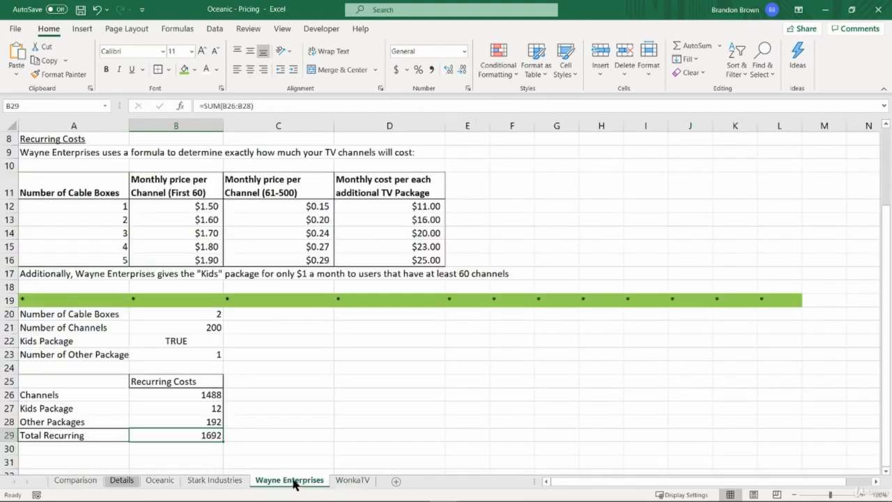
left_click_drag(68, 298, 759, 295)
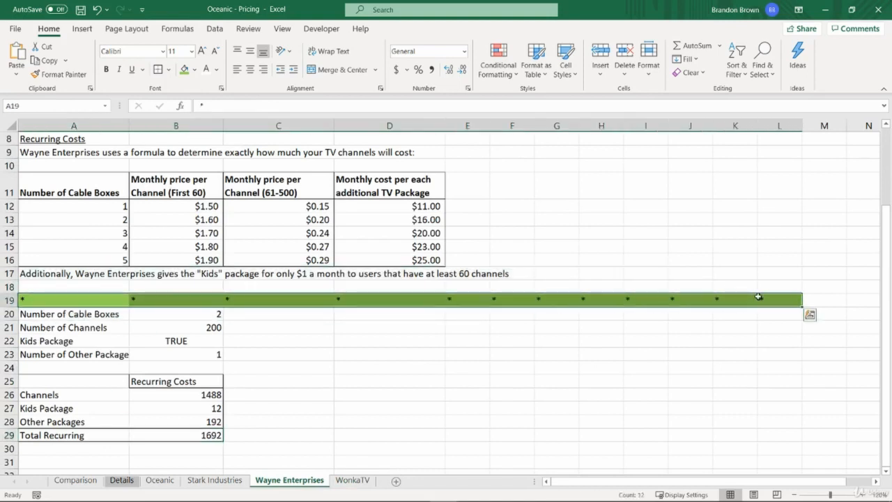
key("ctrl+c")
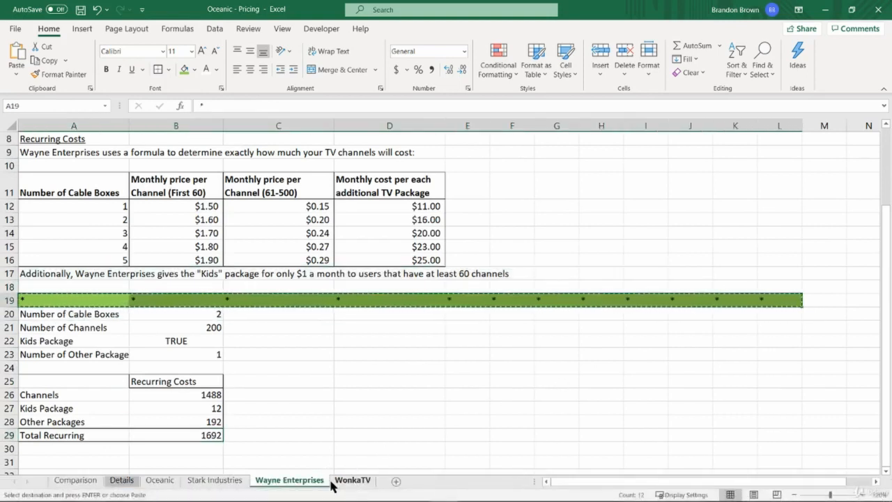
left_click(335, 480)
left_click(35, 338)
key("ctrl+v")
left_click(498, 416)
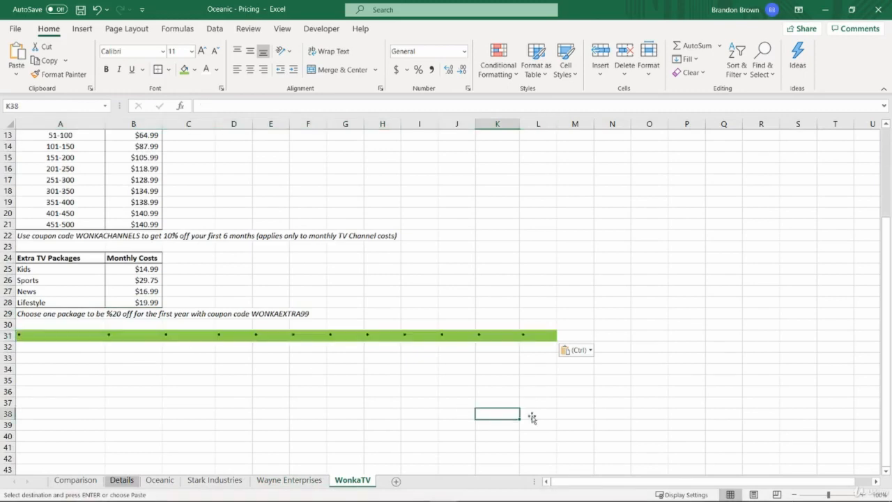
- Zoom the WonkaTV sheet to 120% and save the workbook
left_click(875, 495)
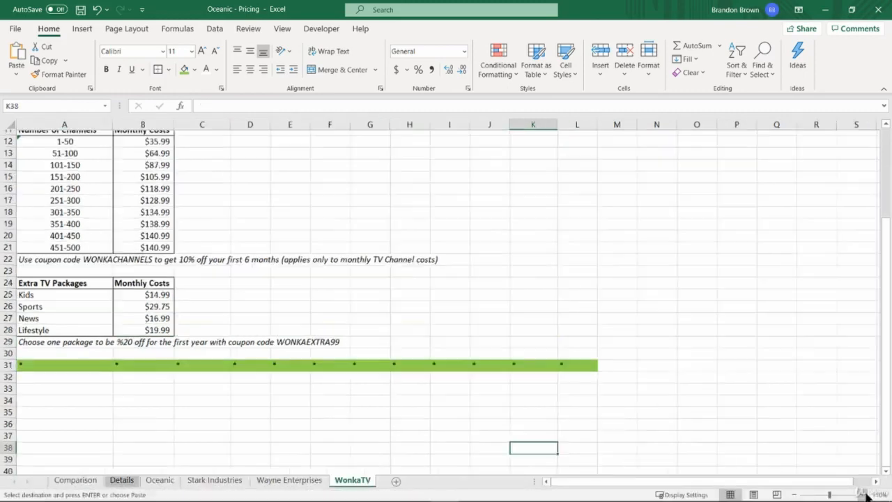
left_click(874, 494)
left_click(875, 494)
key("ctrl+s")
scroll(567, 415, "up", 5)
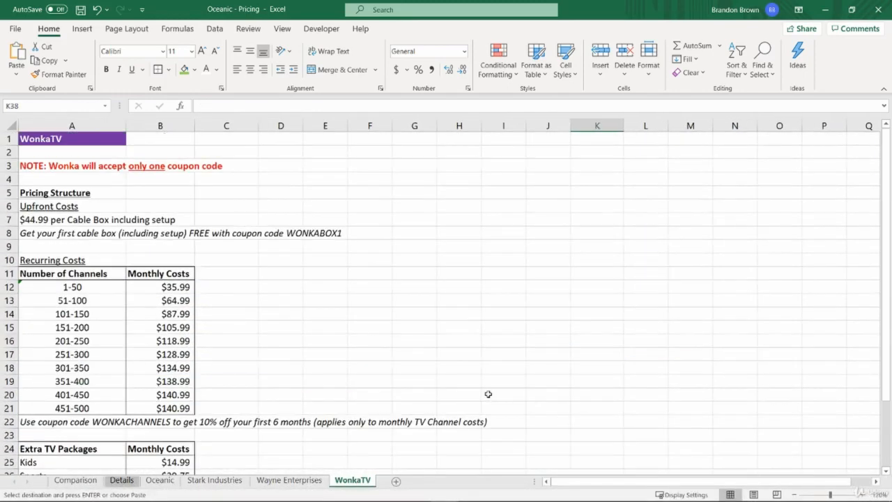
- Review the WonkaTV sheet's title and the red note in A3 about how many coupon codes Wonka accepts
left_click(243, 183)
left_click(42, 139)
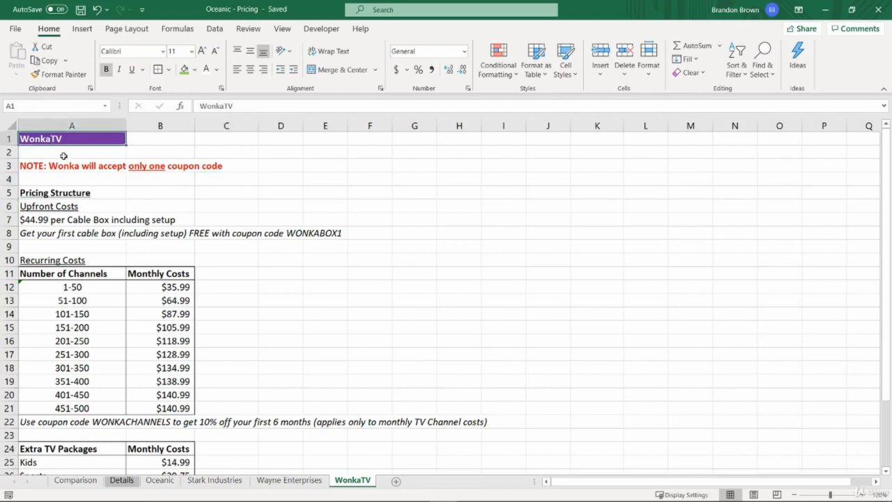
left_click(58, 167)
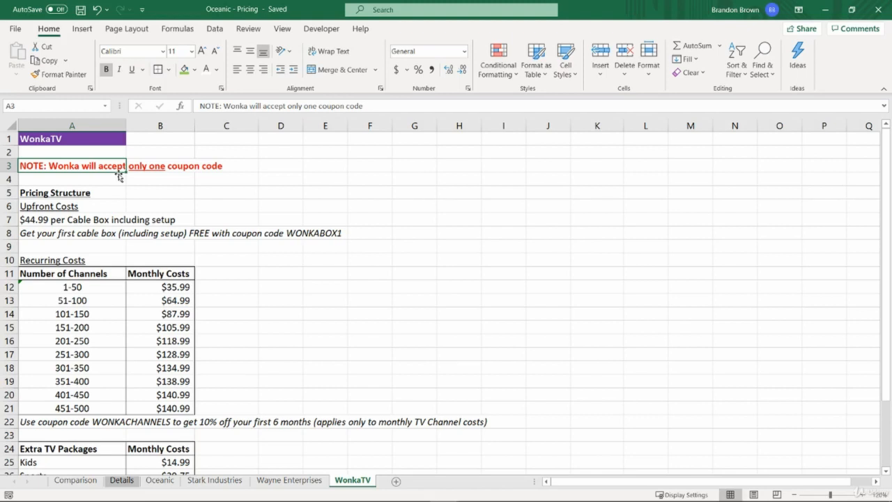
double_click(175, 170)
left_click_drag(143, 163, 167, 169)
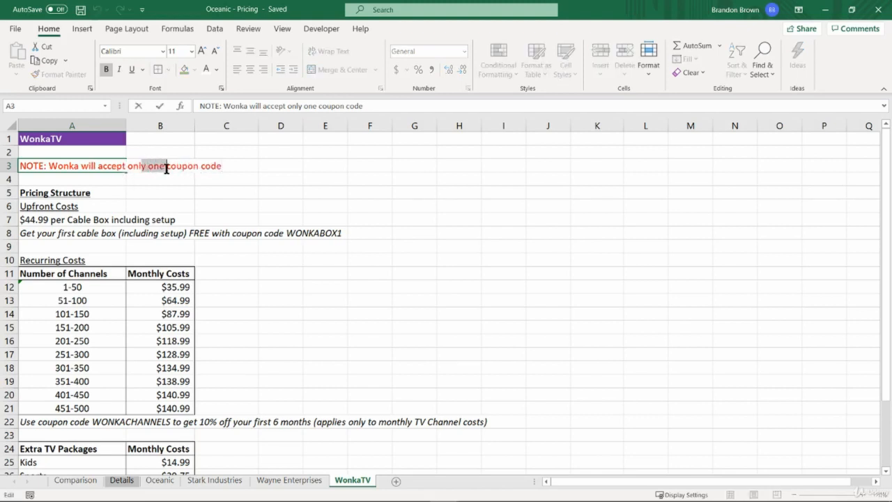
key("ctrl+u")
key("ctrl+Return")
left_click(113, 205)
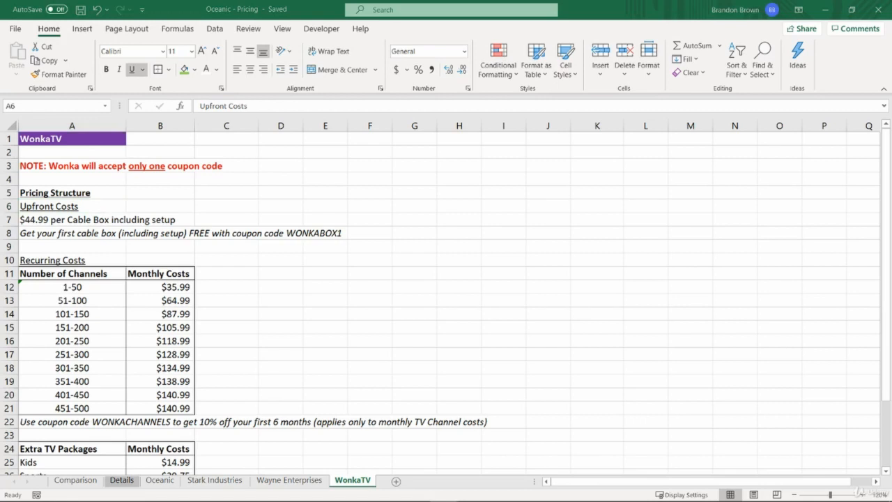
- Examine WonkaTV's upfront cable box cost in A7 and the terms of the WONKABOX1 coupon in A8
left_click(67, 223)
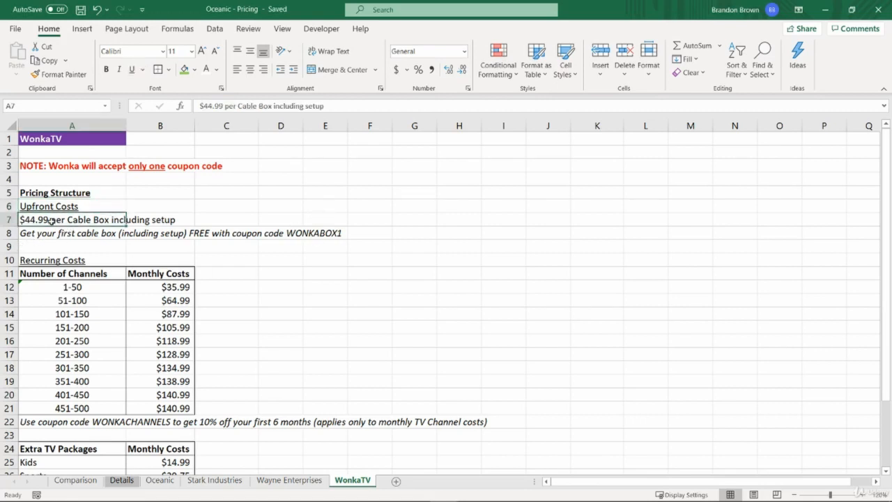
left_click(130, 216)
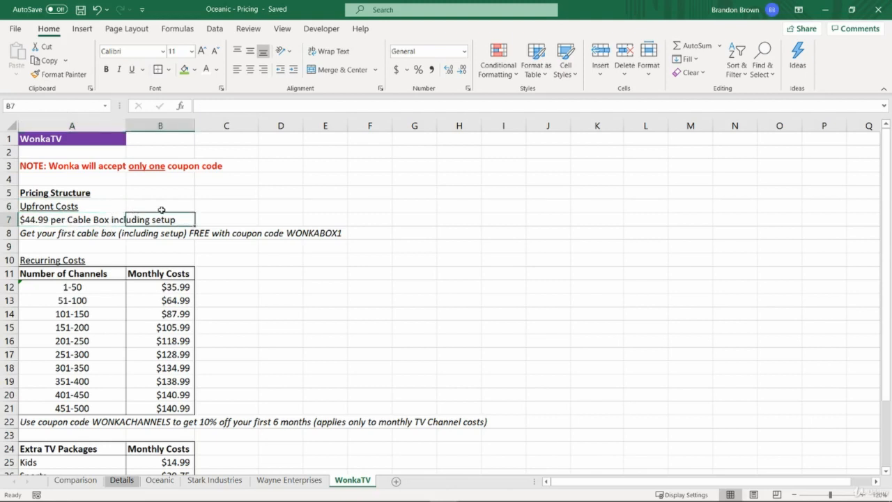
left_click(161, 208)
scroll(161, 208, "down", 1)
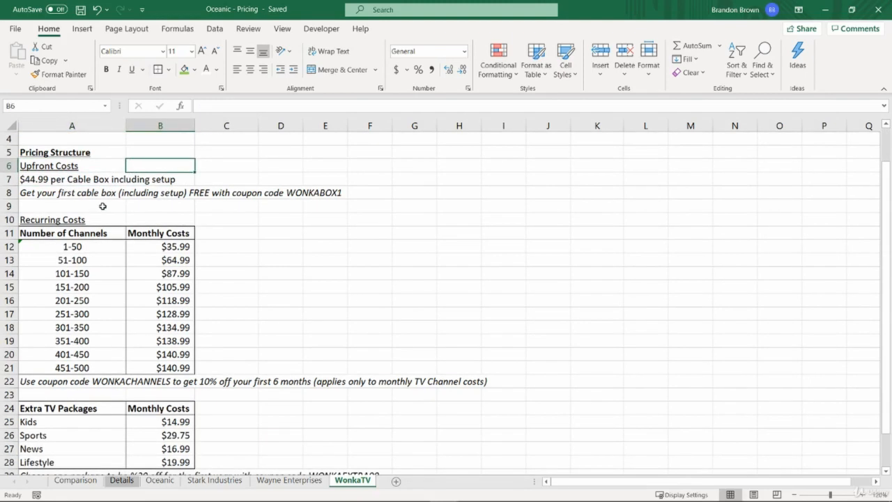
left_click(101, 205)
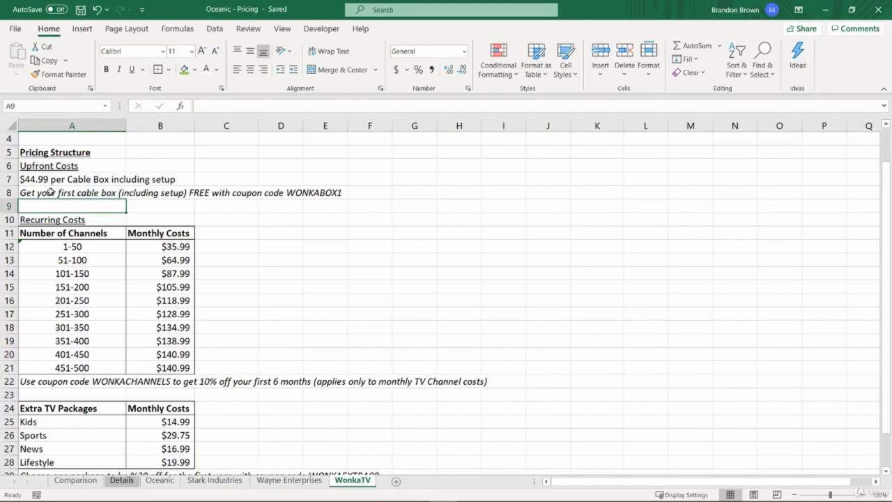
left_click_drag(48, 195, 333, 194)
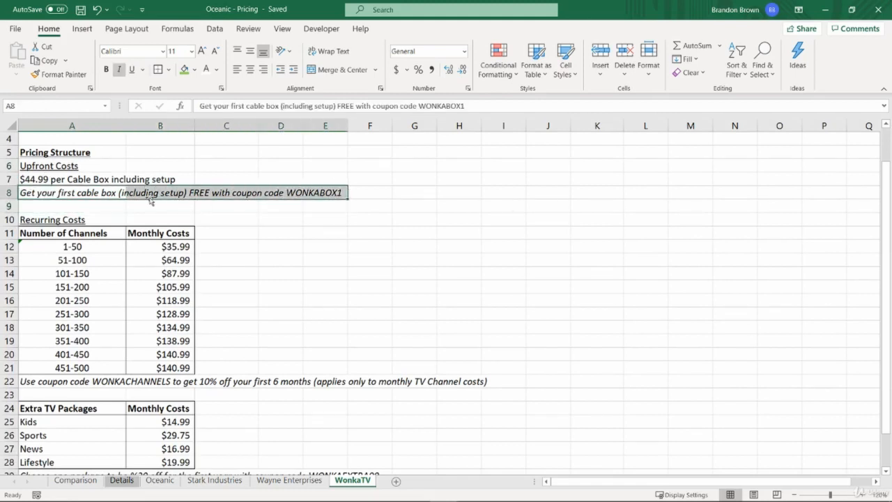
left_click(71, 206)
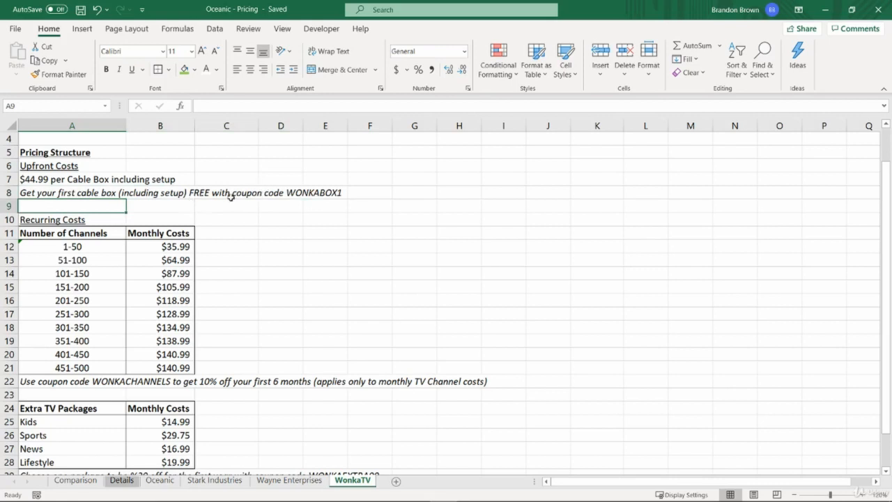
scroll(160, 209, "up", 1)
left_click(150, 201)
left_click(152, 193)
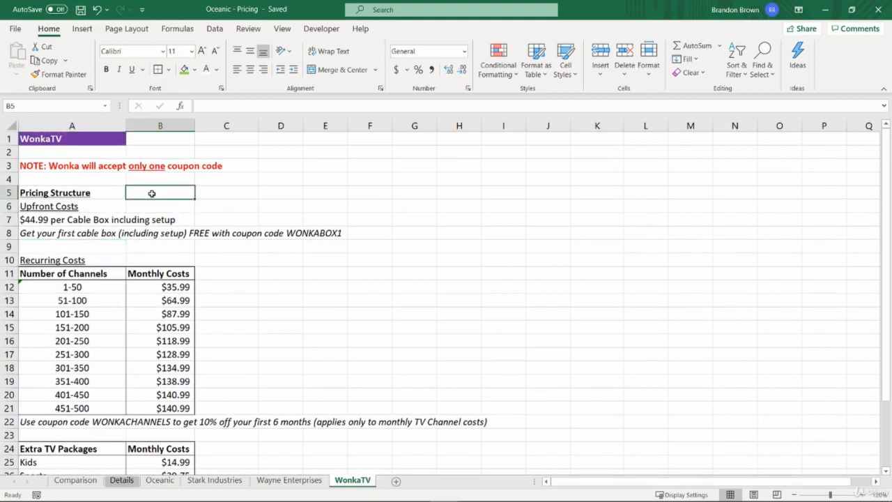
left_click(76, 234)
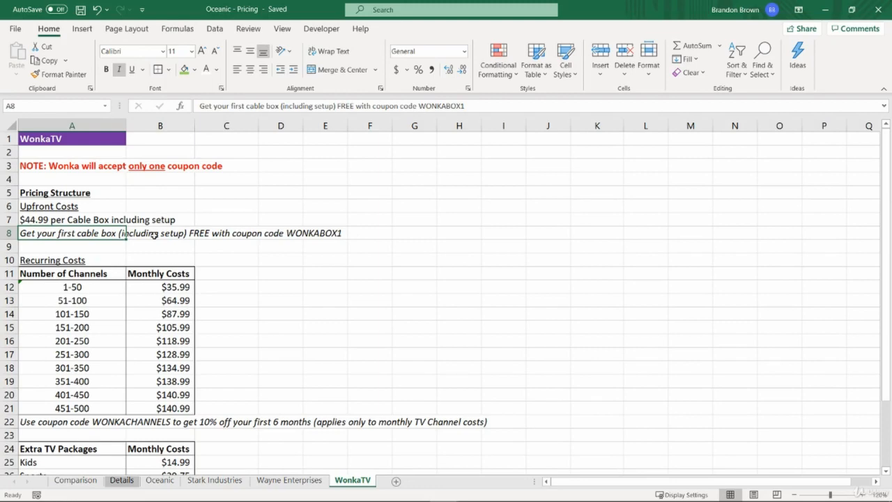
left_click(106, 248)
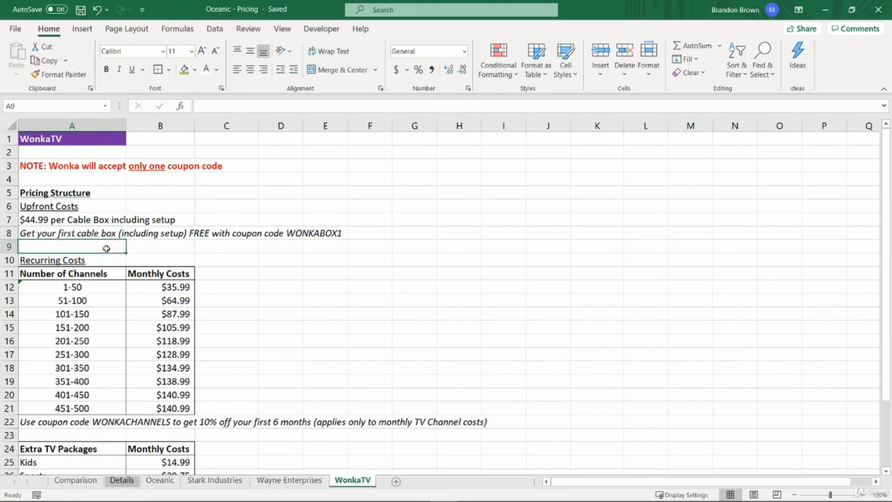
- Examine the channel ranges and their monthly costs in the WonkaTV recurring costs table, A11:B21
scroll(107, 244, "down", 2)
left_click(213, 242)
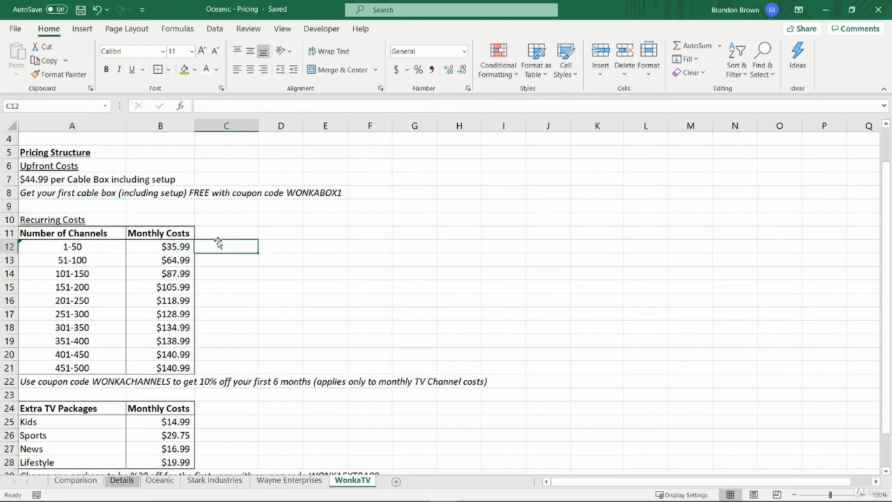
scroll(300, 255, "down", 1)
scroll(300, 255, "down", 1)
scroll(299, 256, "down", 1)
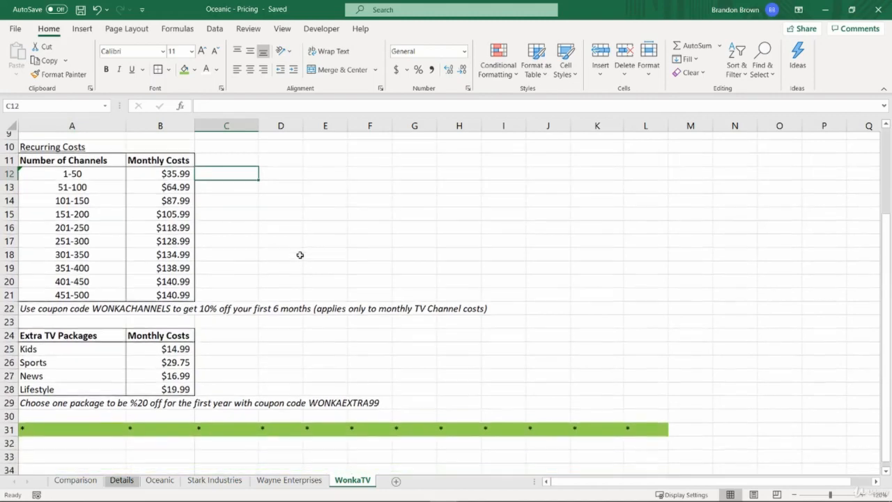
scroll(294, 255, "up", 1)
left_click_drag(79, 197, 76, 323)
left_click(76, 325)
left_click_drag(164, 217, 161, 326)
left_click(83, 246)
left_click(102, 209)
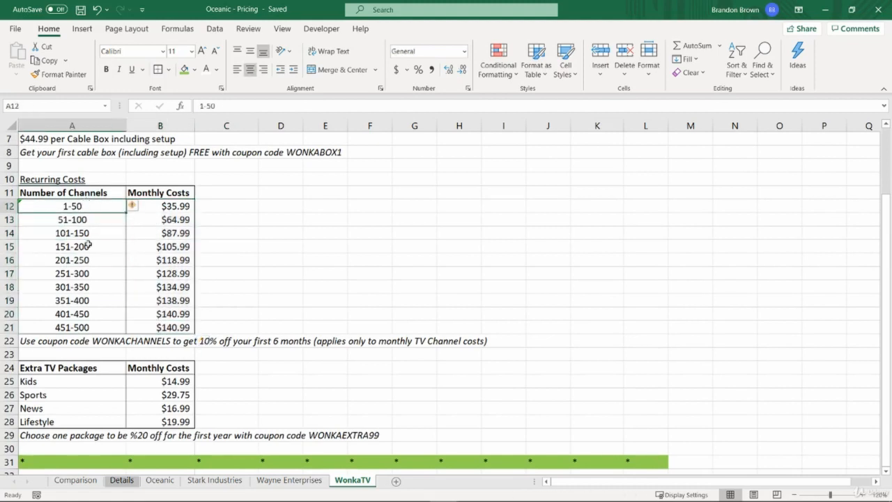
left_click(90, 285)
left_click(83, 314)
left_click(106, 272)
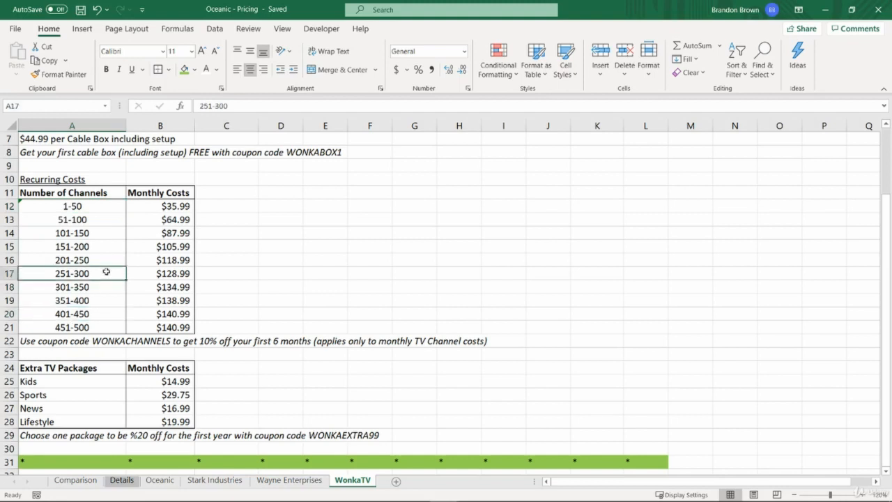
- Read how a channel range maps to its monthly cost, using the 51-100 tier and the tiers beneath it
left_click(99, 209)
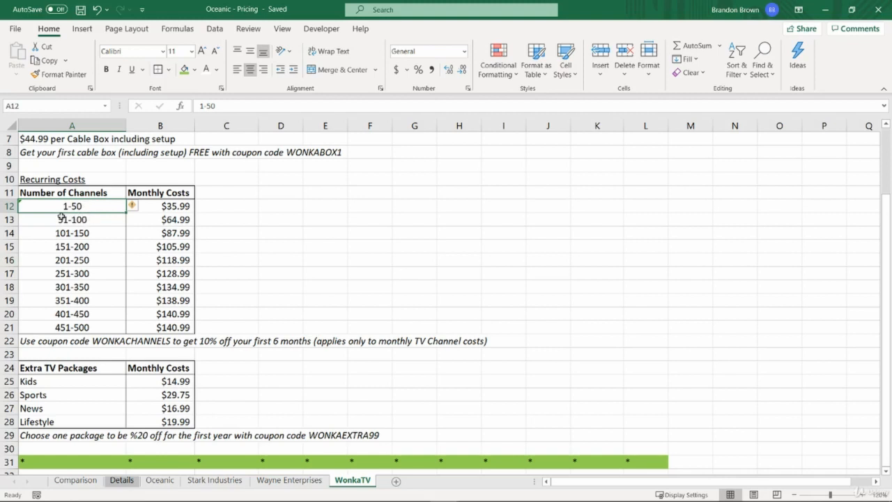
left_click(62, 218)
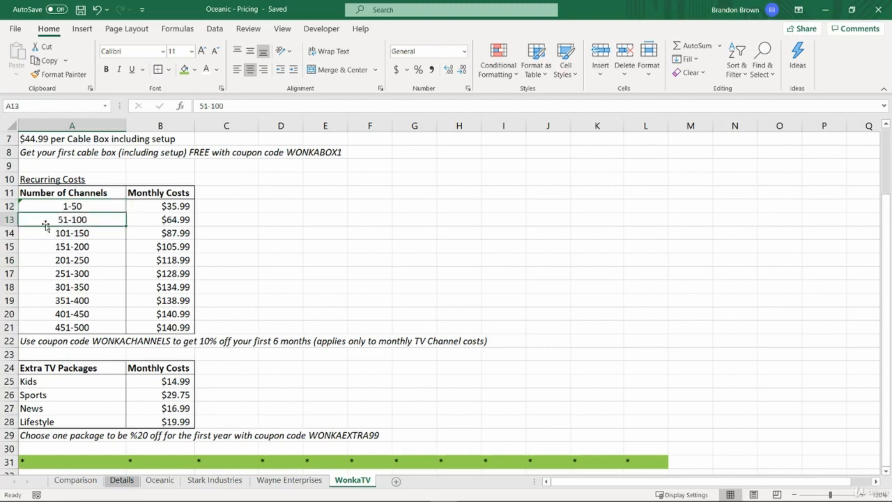
left_click(148, 223)
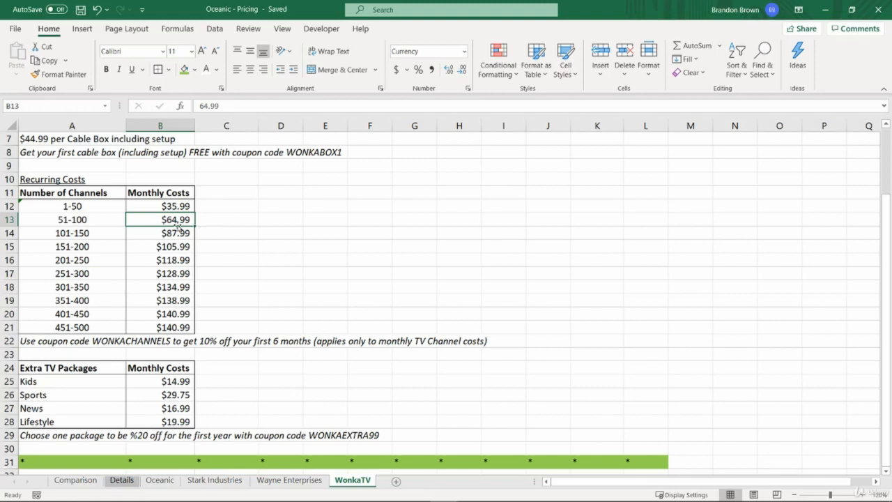
left_click_drag(38, 224, 154, 226)
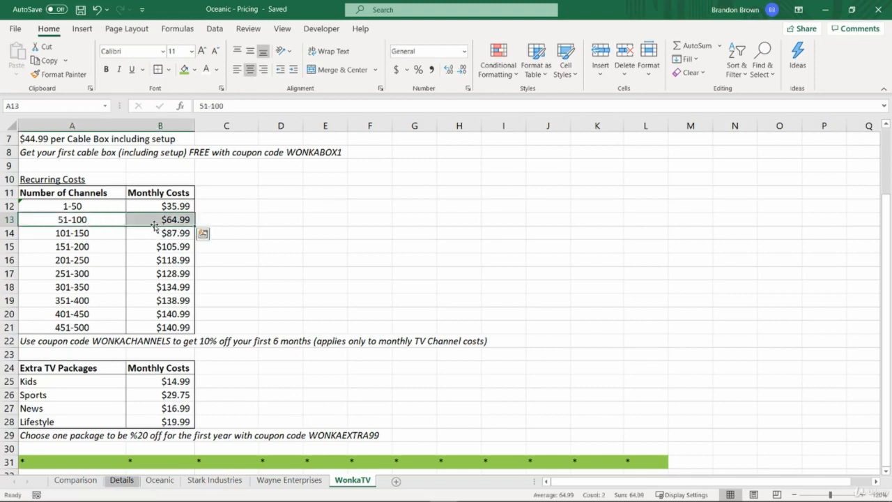
left_click(160, 222)
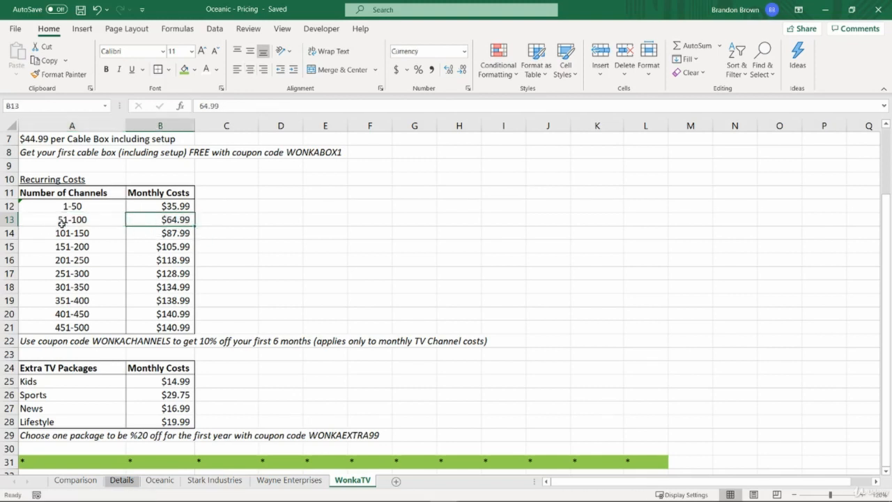
left_click_drag(61, 223, 156, 335)
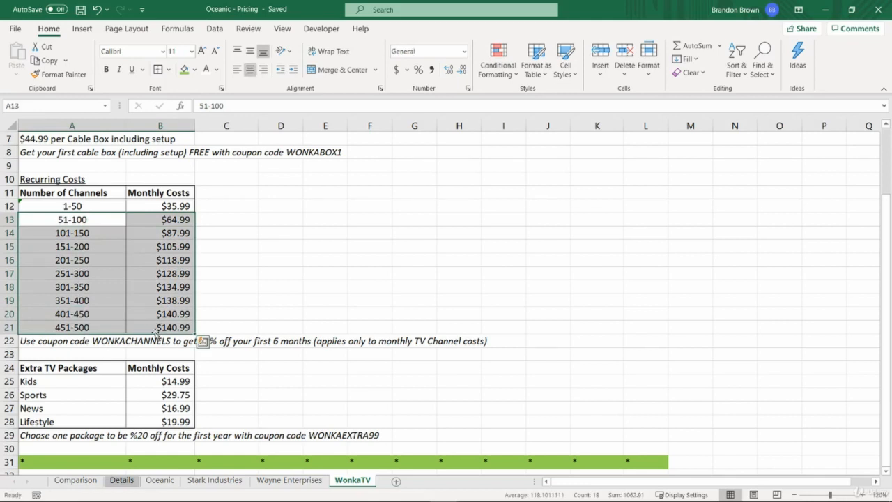
left_click(166, 324)
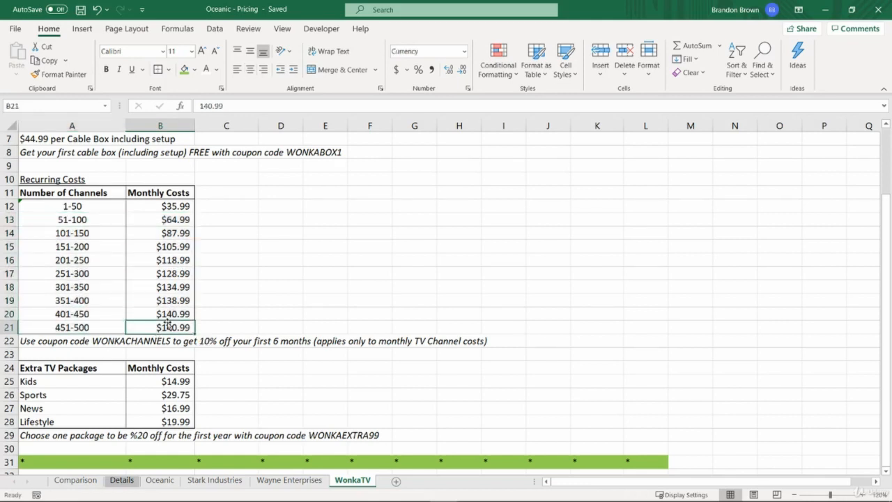
- Examine the discount, duration and restriction of the WONKACHANNELS coupon described in A22
left_click(78, 352)
left_click(75, 341)
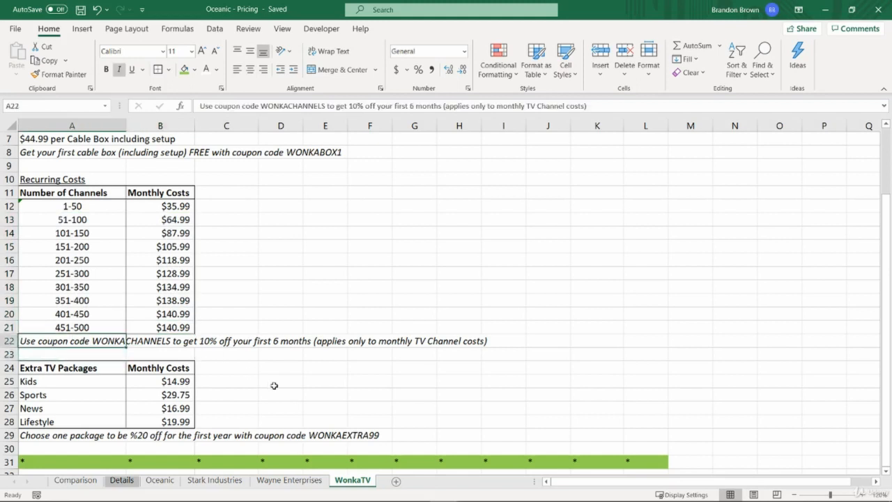
double_click(198, 342)
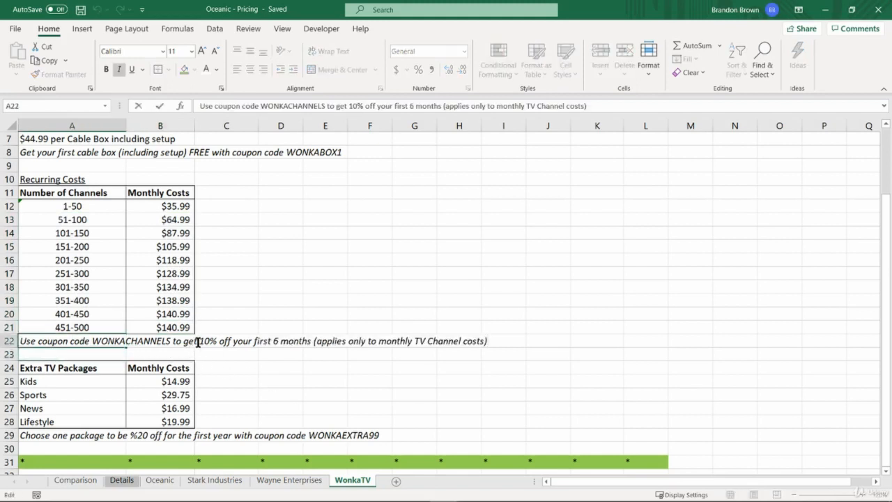
left_click_drag(203, 341, 306, 341)
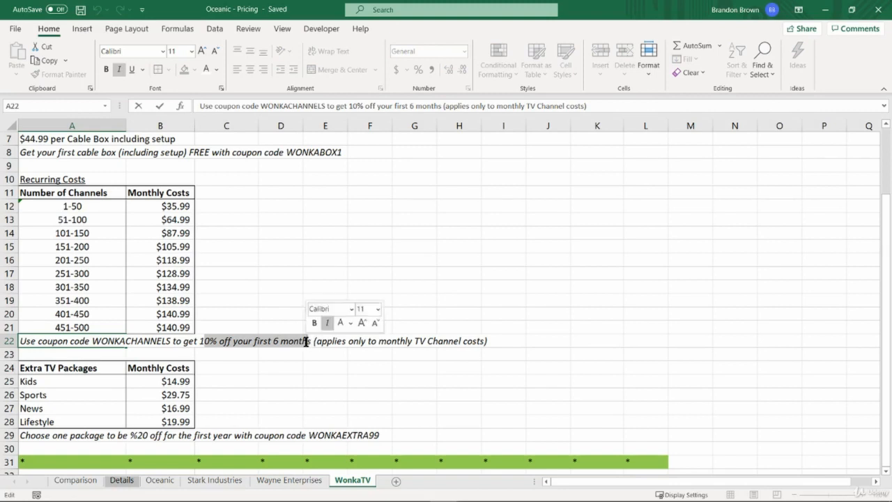
left_click(306, 341)
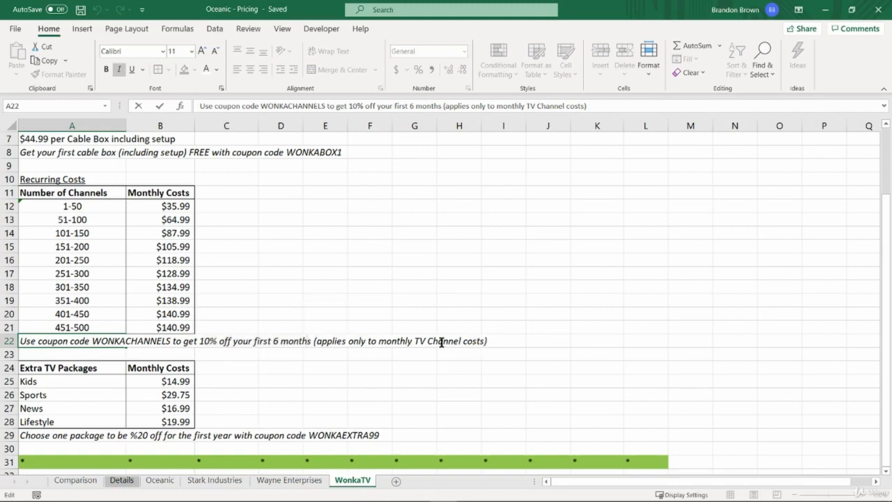
left_click_drag(487, 341, 315, 341)
left_click(317, 342)
left_click(100, 354)
- Examine the extra TV packages and monthly costs in A24:B28, along with the WONKAEXTRA99 coupon terms in A29
scroll(170, 351, "down", 1)
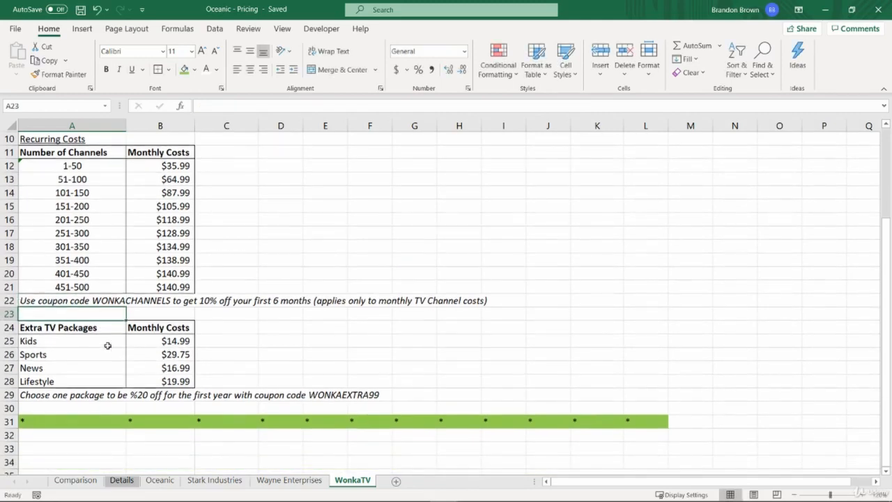
mouse_move(82, 329)
left_mouse_down()
mouse_move(79, 386)
mouse_move(151, 385)
left_mouse_up()
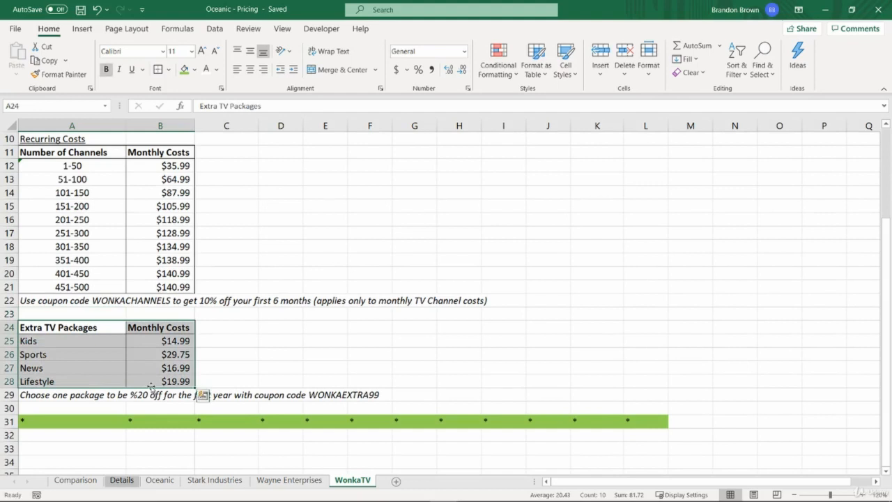
left_click(66, 358)
left_click(70, 384)
left_click(79, 392)
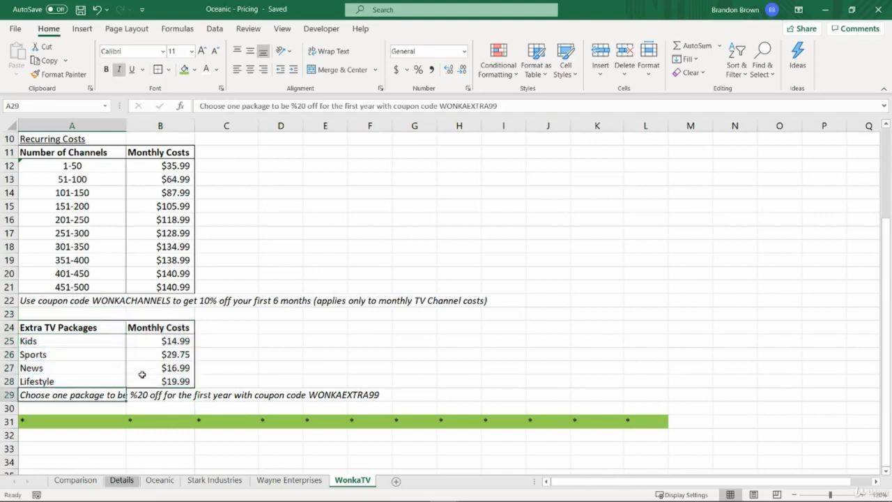
left_click(168, 379)
key("Up")
key("Up")
key("Up")
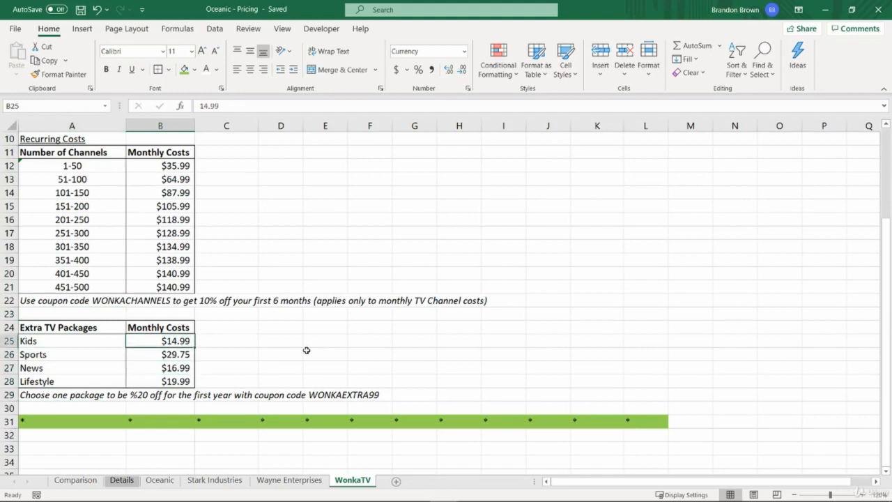
key("Left")
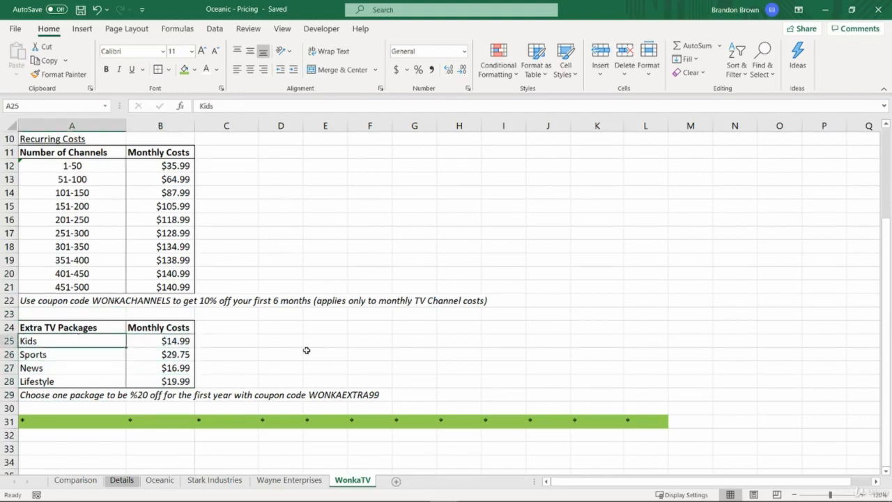
- Check the extra TV packages selected on the Comparison sheet against the WonkaTV package monthly costs in B25:B28
left_click(93, 482)
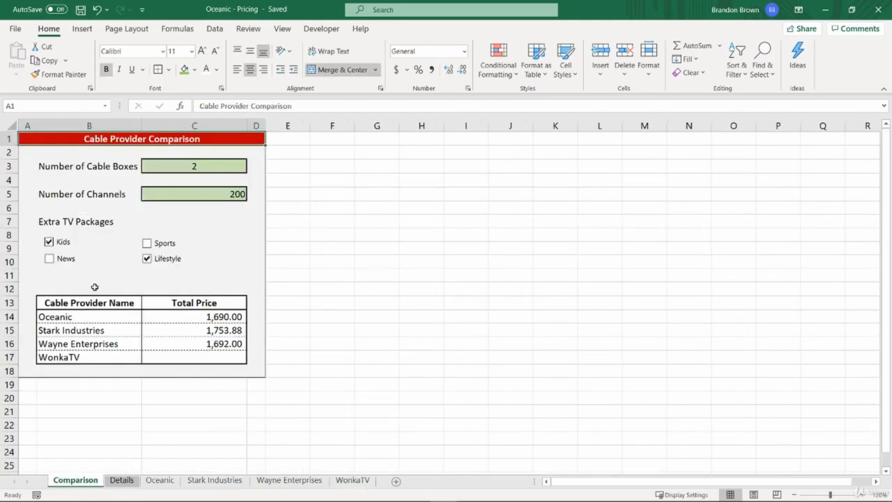
left_click(353, 480)
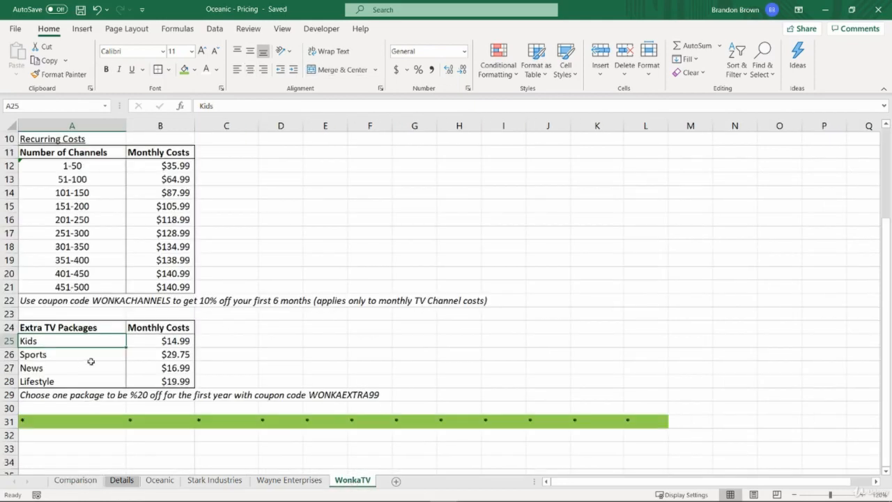
left_click(150, 359)
left_click(155, 383)
left_click(157, 368)
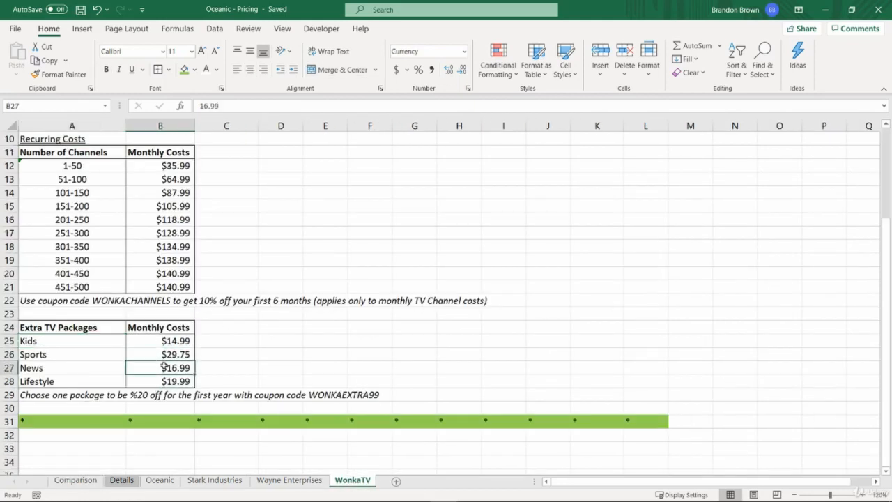
left_click(177, 356)
left_click(183, 341)
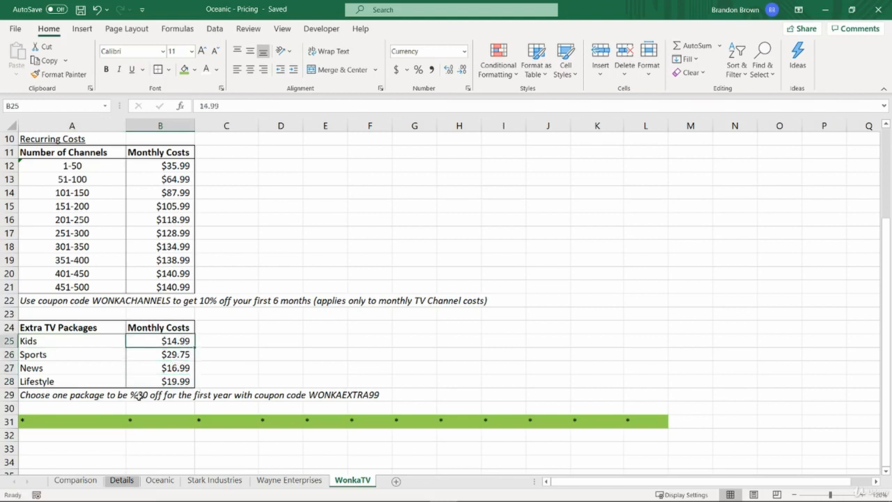
- Read the discount, duration and coupon code in the WONKAEXTRA99 offer in A29
left_click(59, 396)
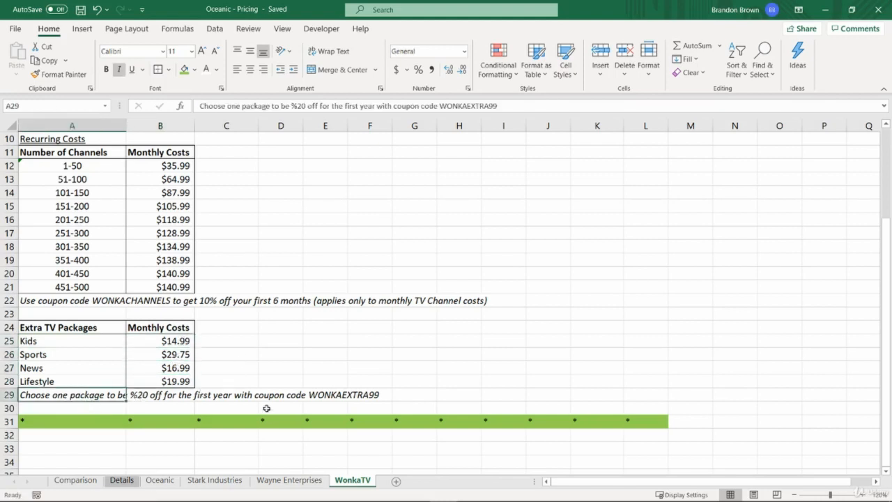
double_click(73, 394)
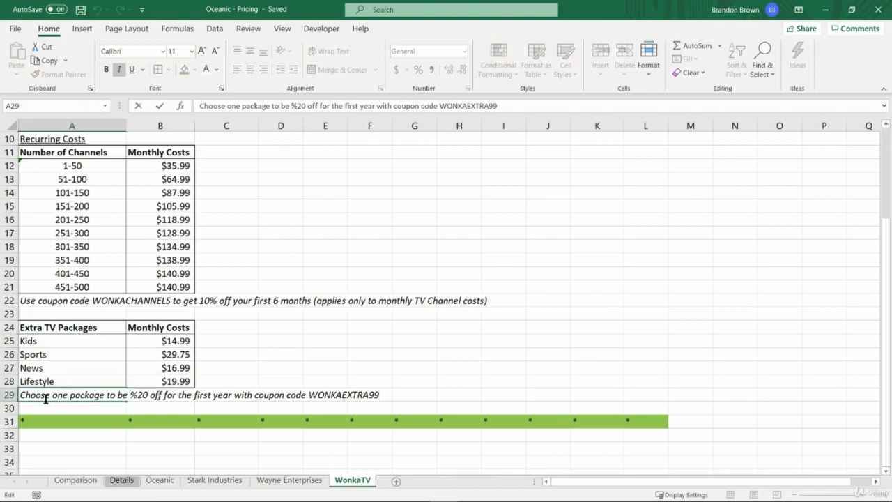
left_click_drag(137, 395, 217, 394)
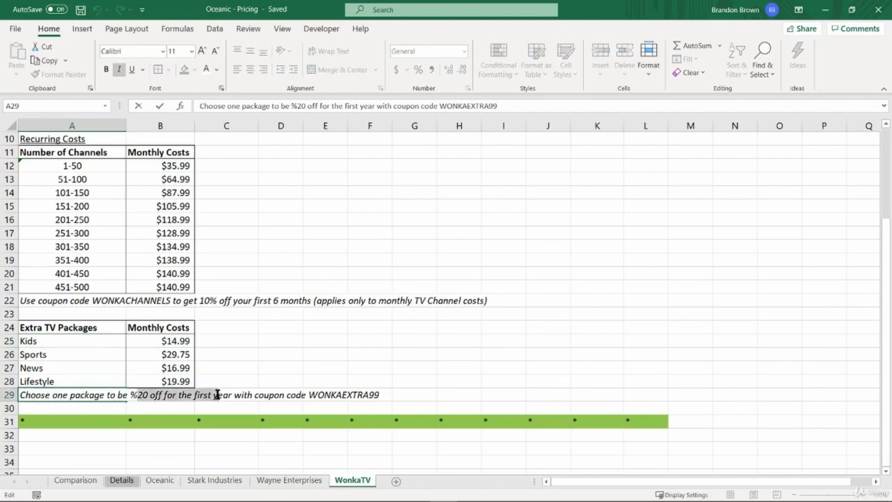
left_click(217, 395)
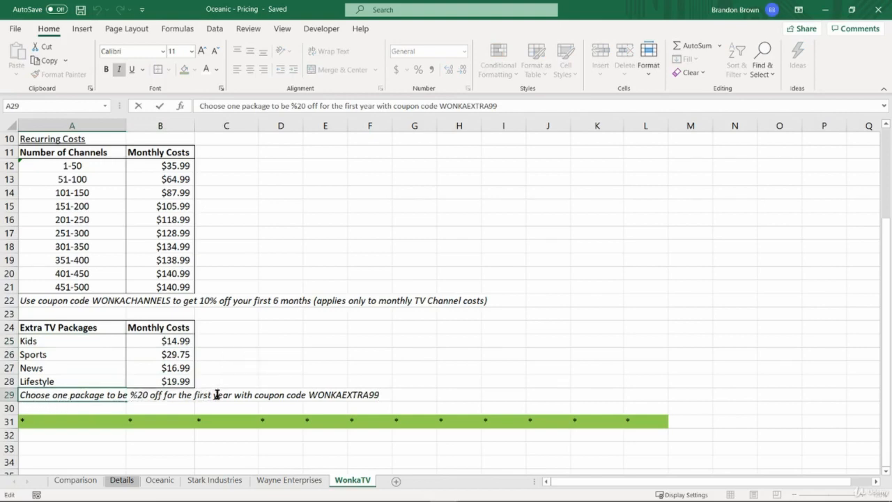
left_click_drag(309, 395, 395, 395)
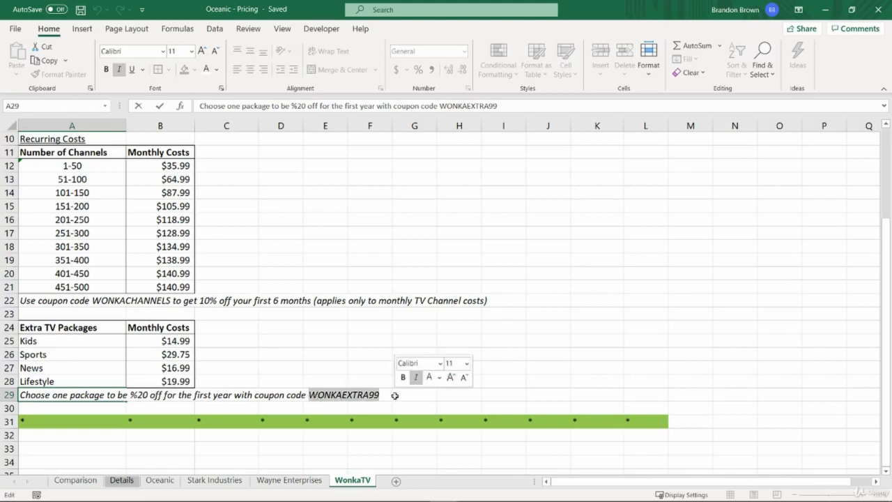
left_click(395, 395)
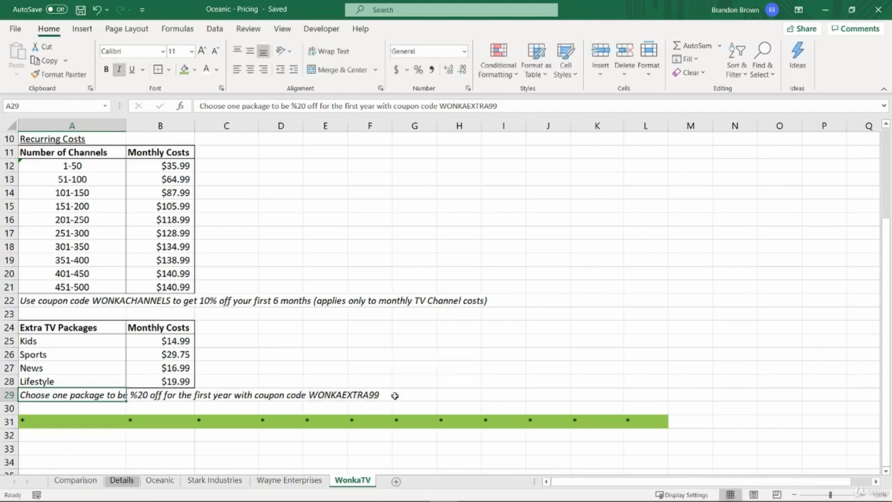
- Review WonkaTV's upfront cable box cost in A7, the WONKABOX1 coupon in A8 and the recurring costs section
left_click(325, 328)
scroll(326, 334, "up", 3)
scroll(327, 334, "down", 2)
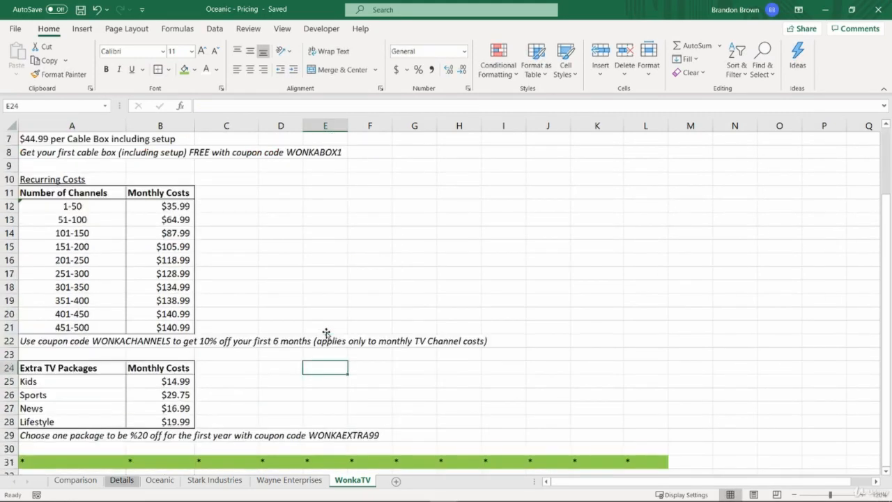
left_click(291, 295)
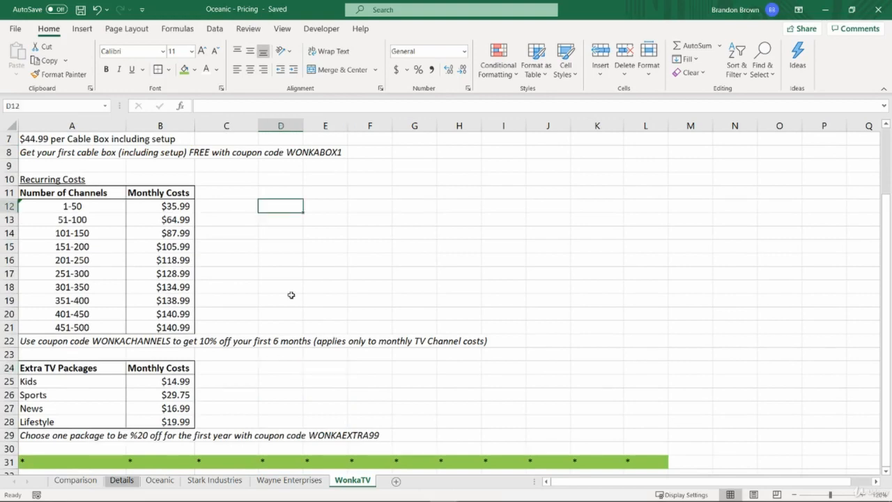
scroll(291, 295, "up", 2)
left_click(61, 220)
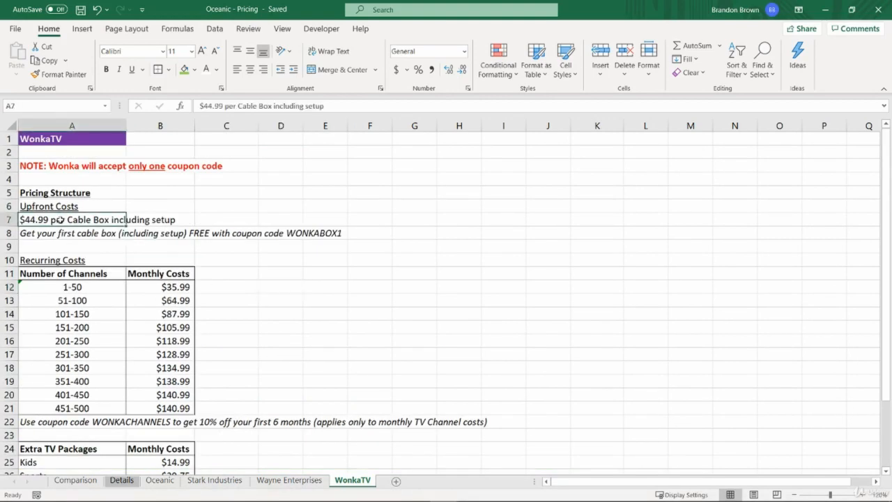
left_click_drag(77, 218, 225, 219)
left_click(225, 219)
left_click(77, 219)
left_click(100, 236)
left_click(94, 272)
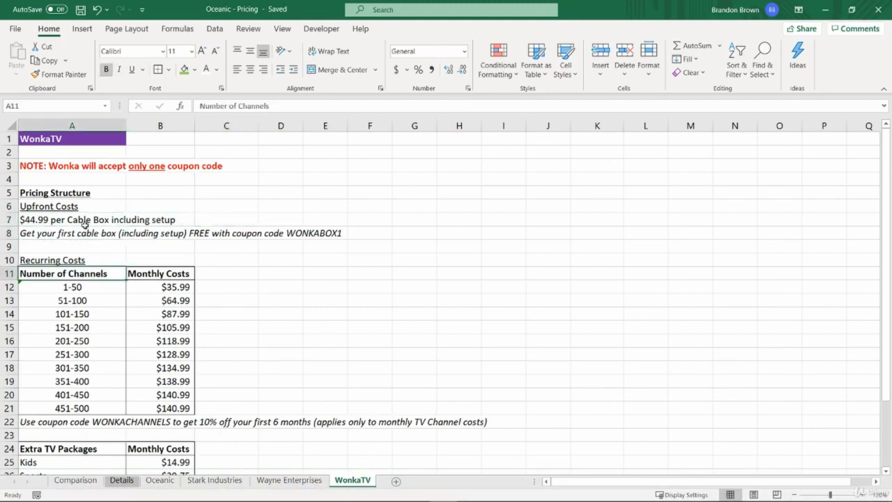
left_click_drag(85, 223, 81, 237)
left_click(83, 242)
- Label A32 "Number of Cable Boxes" and enter =NumberOfCableBoxes in B32 of the WonkaTV sheet
scroll(116, 284, "down", 5)
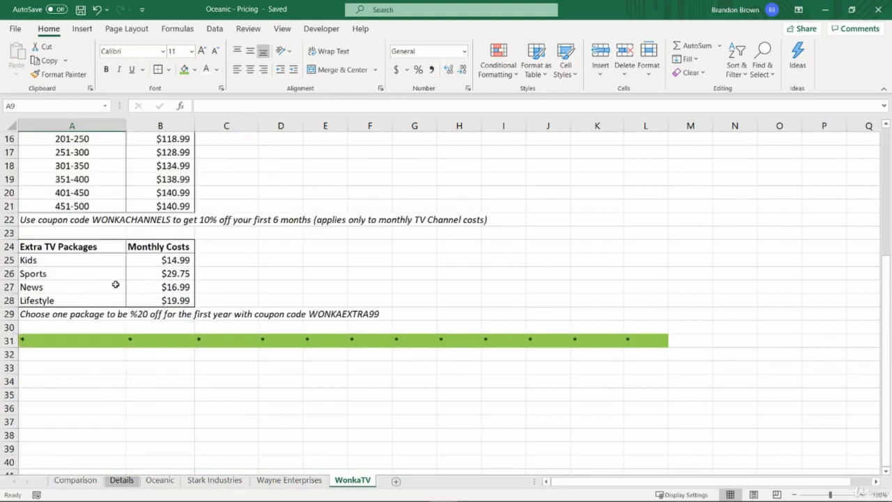
left_click(91, 353)
type("Number o")
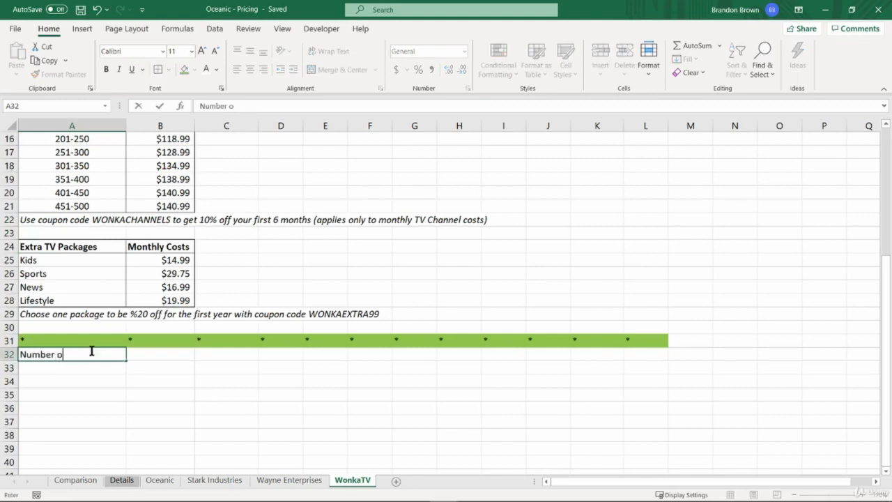
type("f Cable Boxes")
key("Tab")
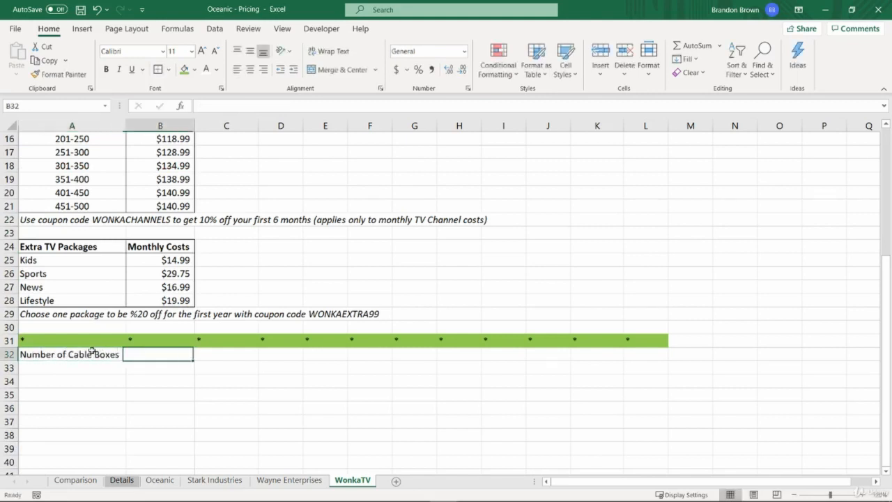
type("=numb")
key("Tab")
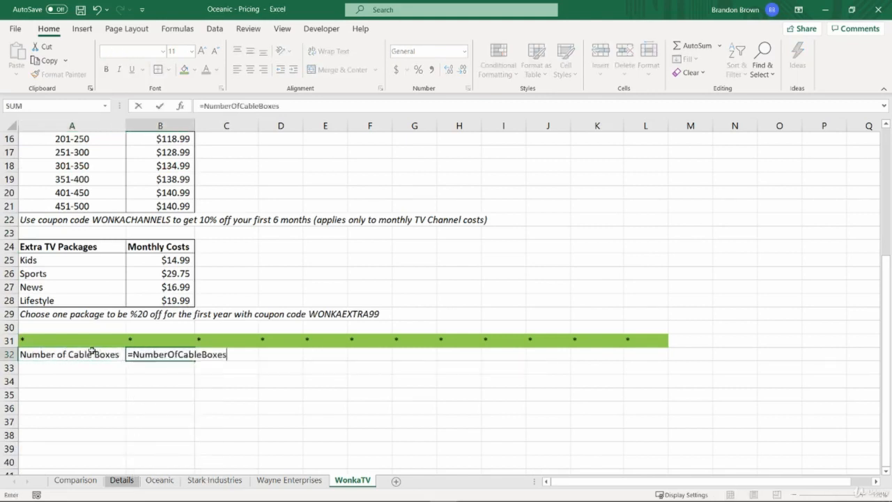
key("Return")
- Label A33 "Number of Channels" and enter =NumberOfChannels in B33
type("Number of Cha")
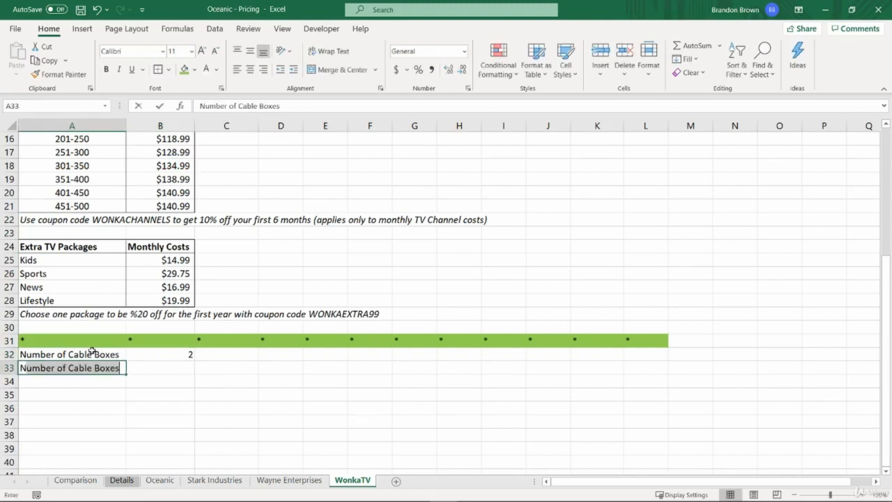
type("nnels")
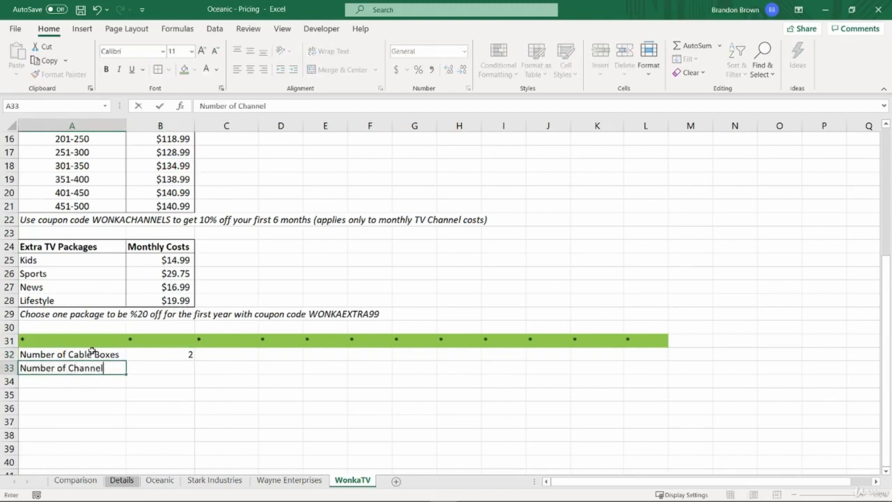
key("Tab")
type("=num")
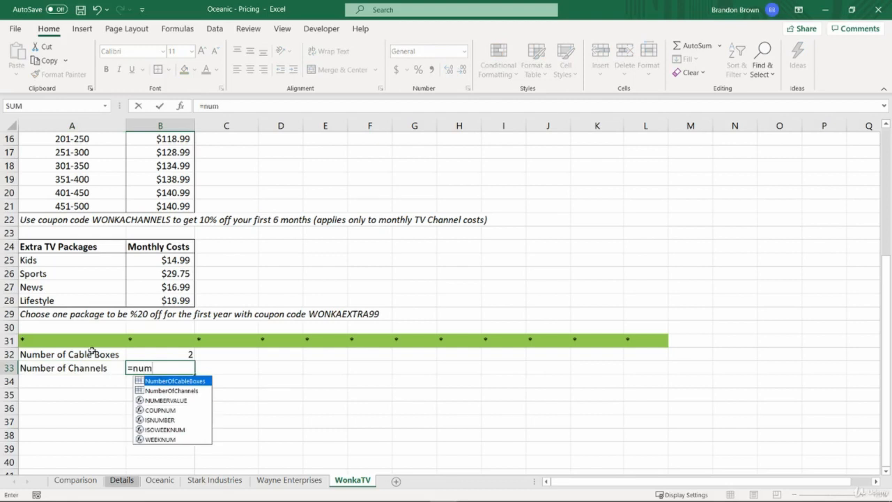
key("Down")
key("Tab")
key("Return")
key("Up")
key("Down")
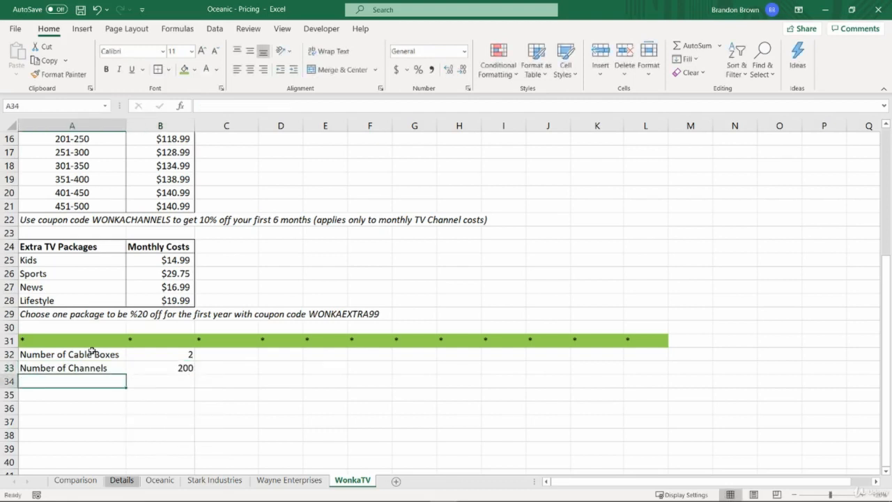
- Build the package labels in A34:A37 by entering =A25&" Package" in A34 and filling it down through A37
type("=")
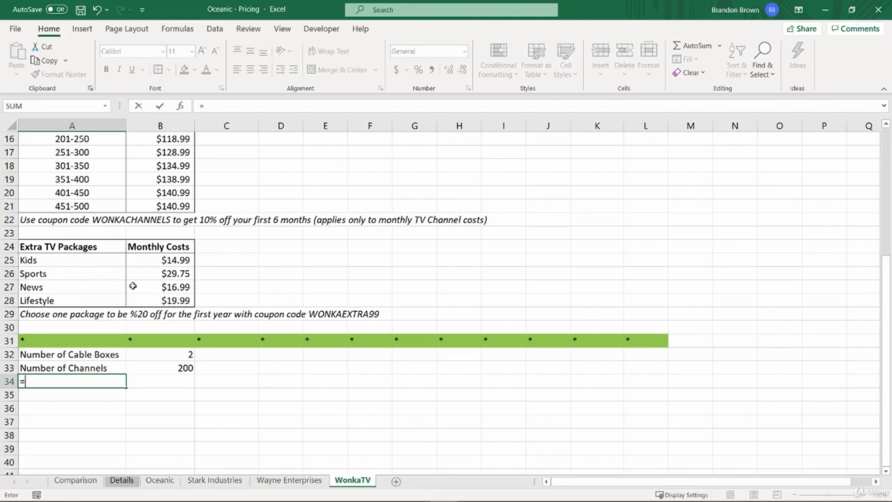
left_click(78, 258)
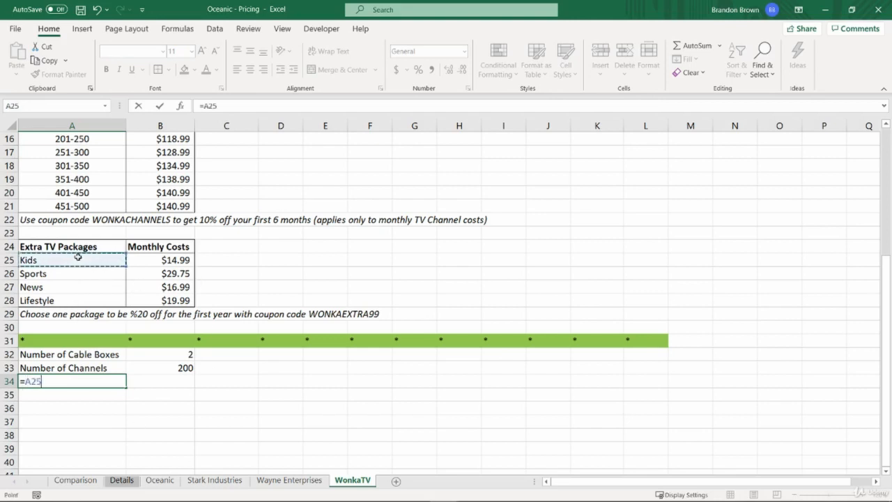
type("&\" Package")
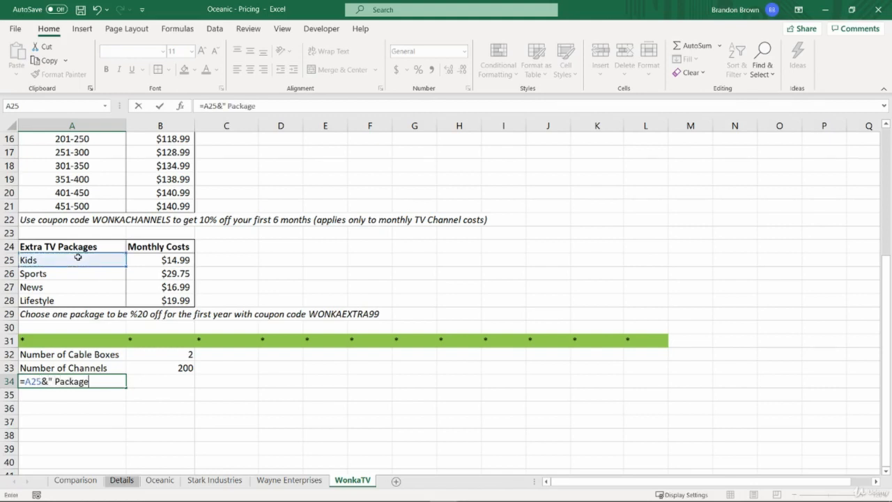
key("Return")
key("Up")
key("shift+Down")
key("shift+Down")
key("shift+Down")
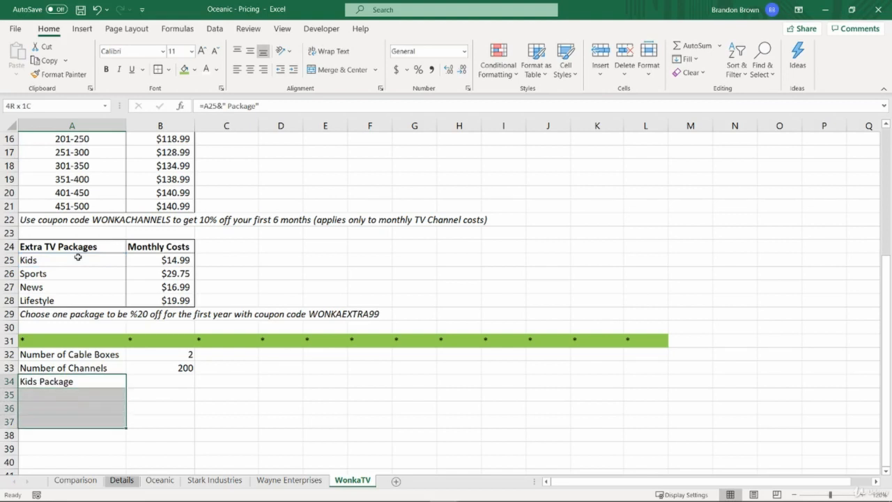
key("ctrl+d")
key("Down")
key("Down")
key("Down")
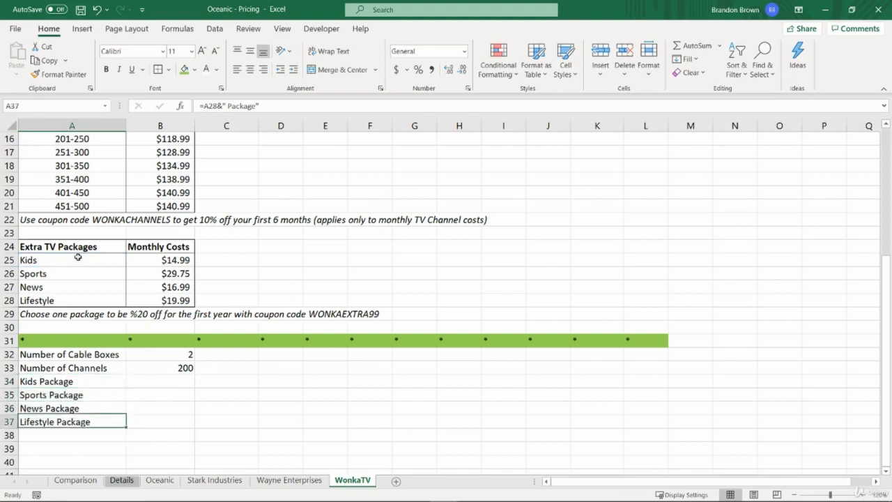
- Enter =KidsFlag in B34 and =SportsFlag in B35 beside the Kids and Sports package labels
key("Up")
key("Up")
key("Up")
key("Right")
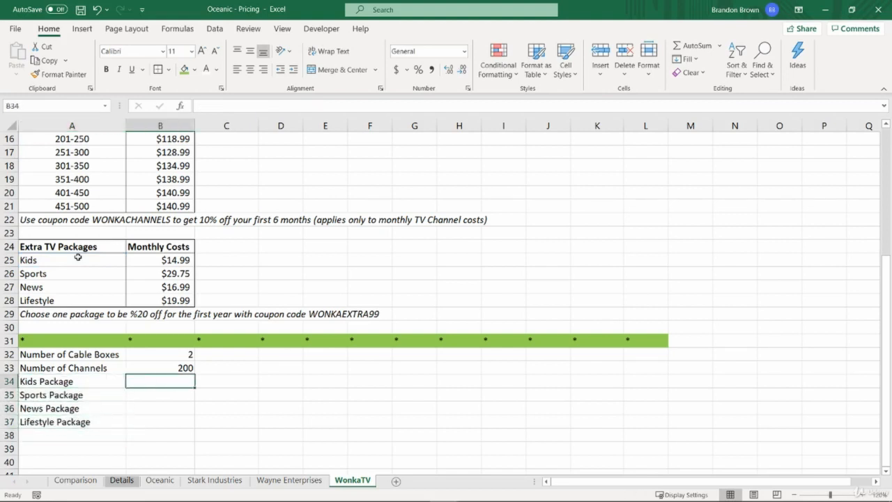
type("=KidsFlag")
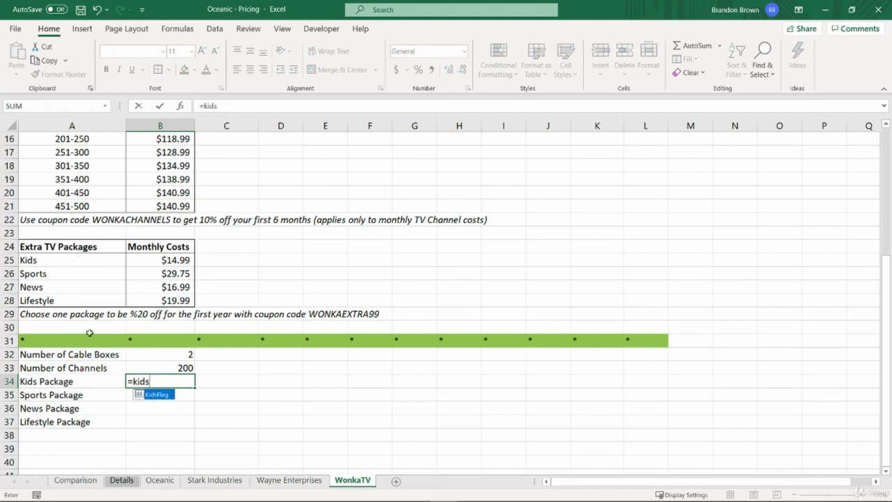
key("Return")
type("=SportsFlag")
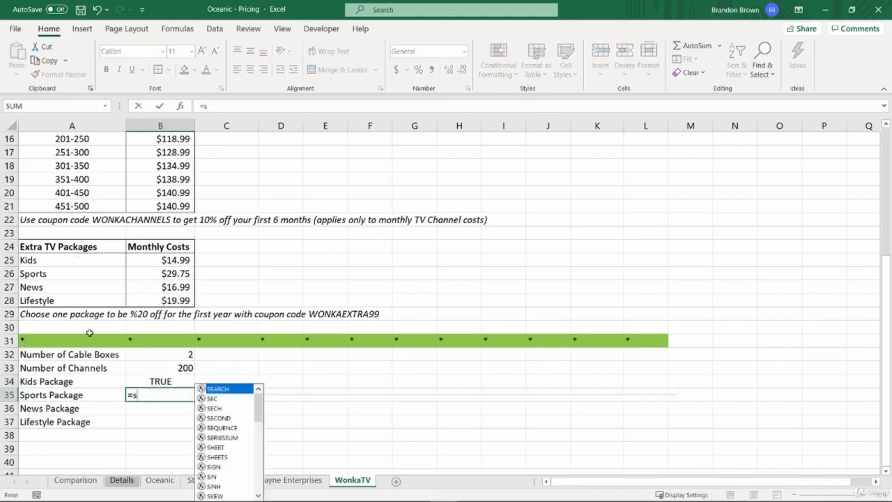
key("Return")
- Enter =NewsFlag in B36 and =LifestyleFlag in B37 beside the News and Lifestyle package labels
type("=new")
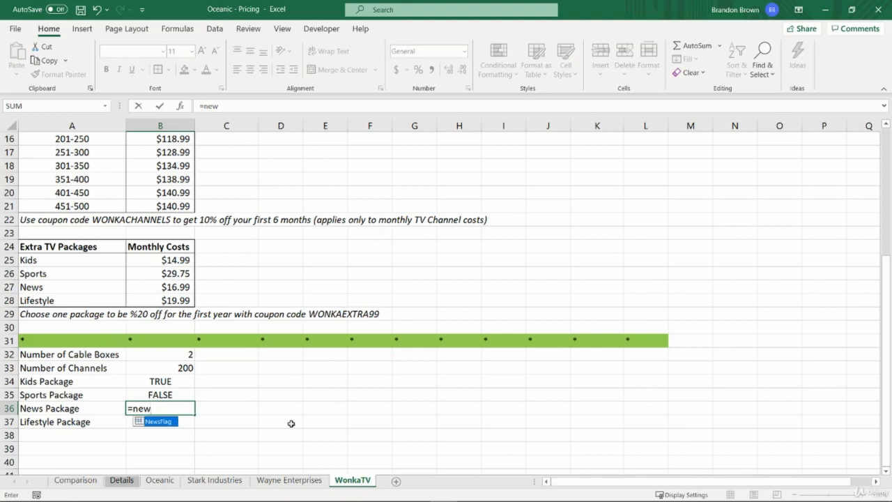
key("Tab")
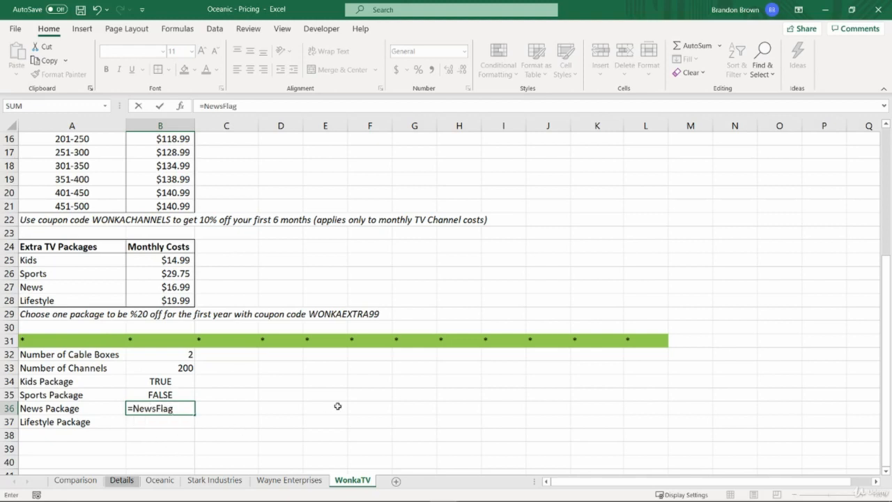
key("Return")
type("=lifes")
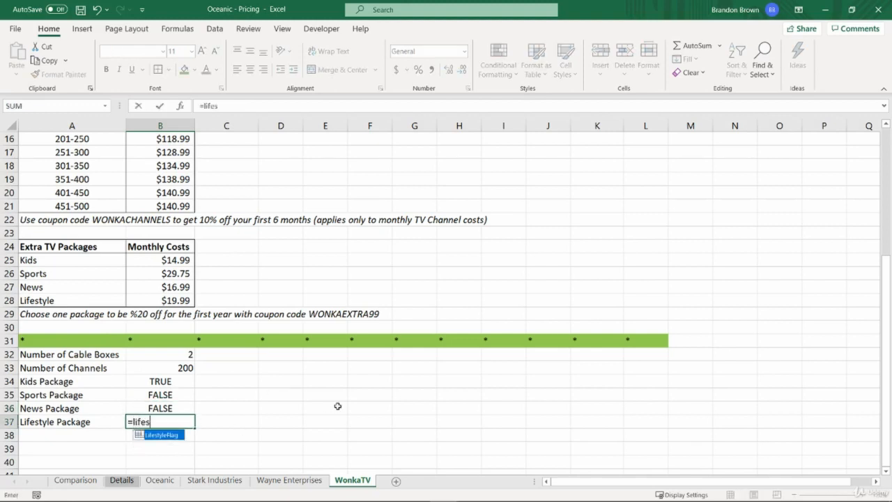
key("Tab")
key("Return")
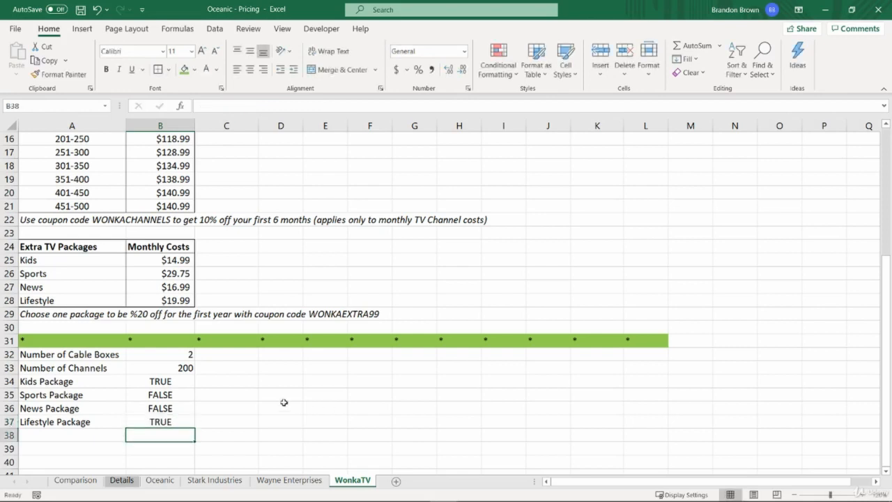
left_click(237, 387)
left_click(94, 380)
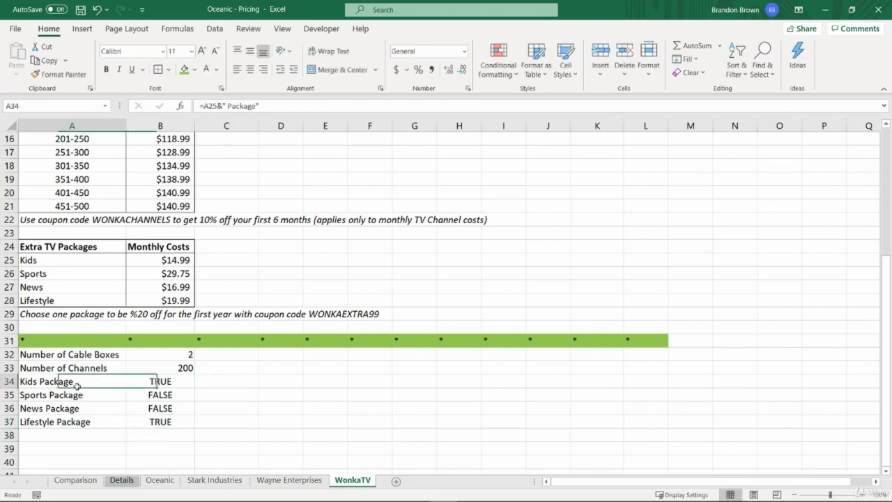
- Insert a blank row above the Kids Package row and enter the header "Monthly Cost" in C34
key("shift+space")
key("ctrl+shift+plus")
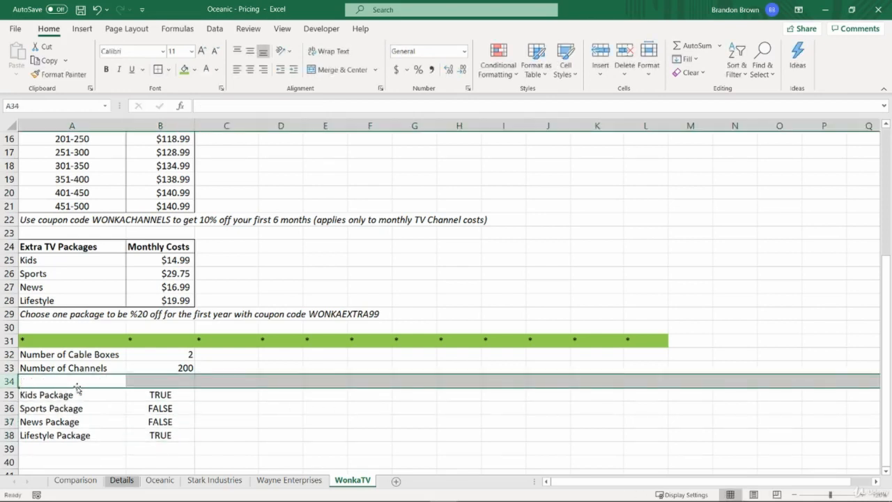
key("Right")
key("Right")
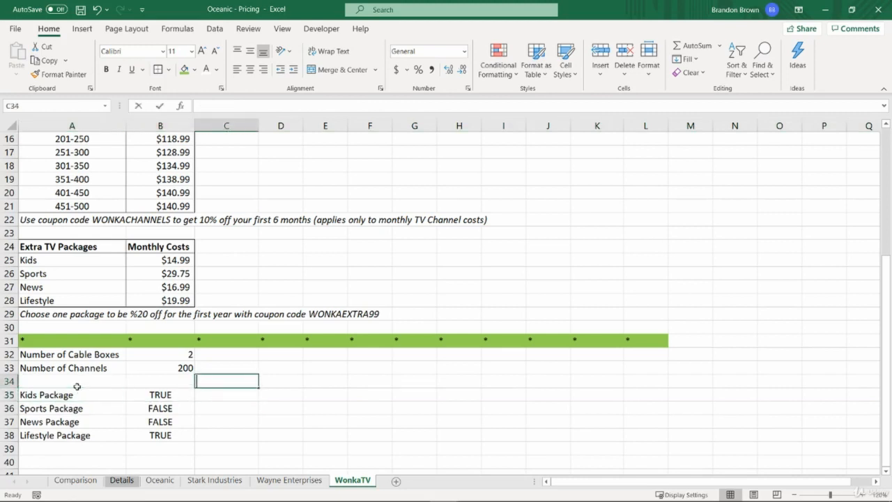
type("Monthly Cost")
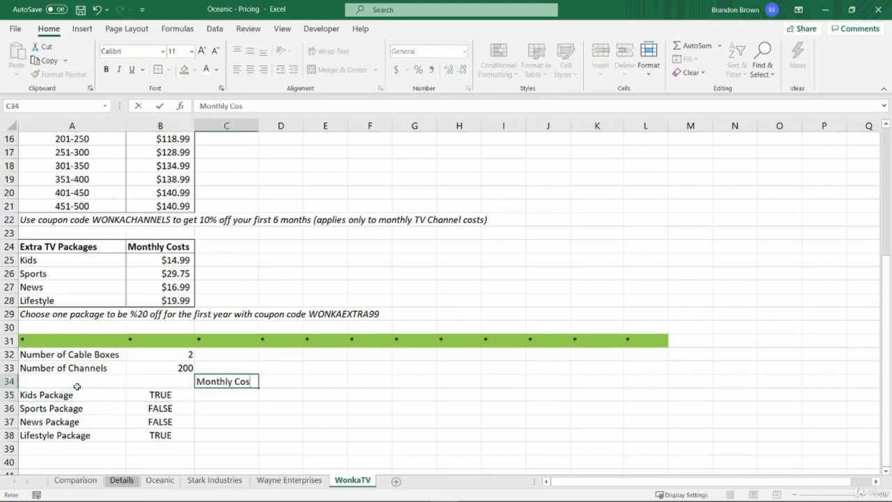
key("Tab")
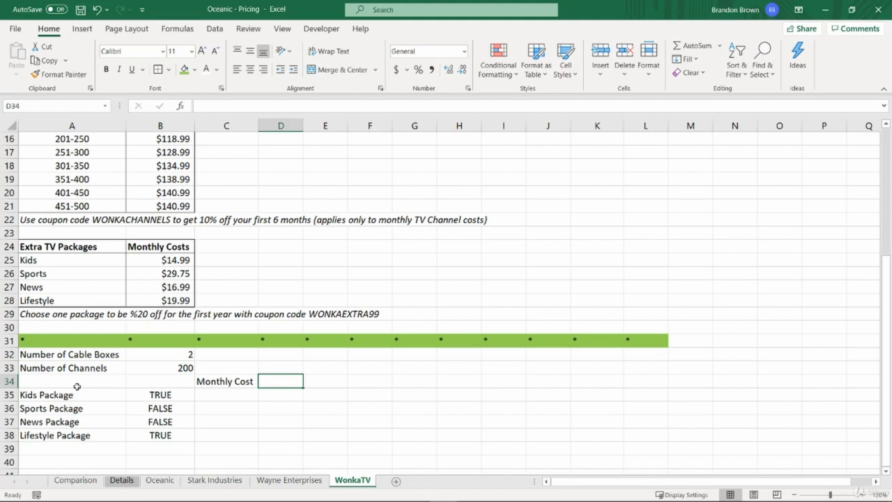
- Enter the header "Cost with Third Code" in D34
left_click(75, 311)
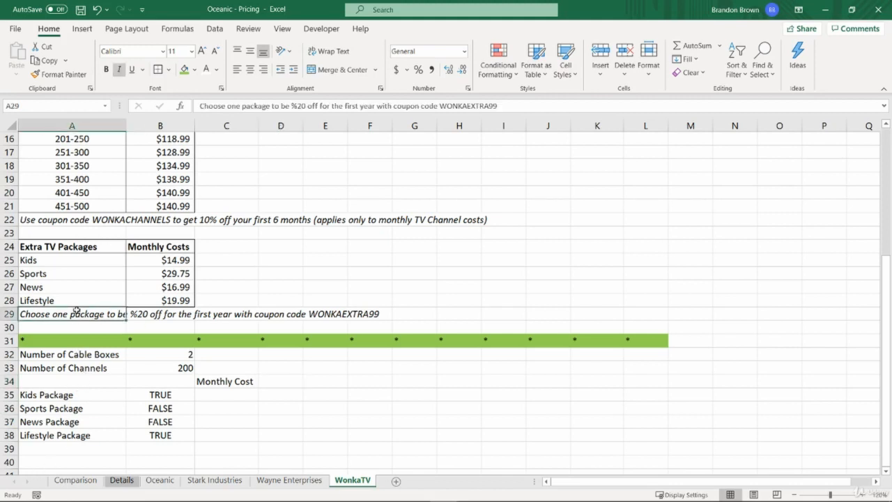
left_click(283, 381)
type("C")
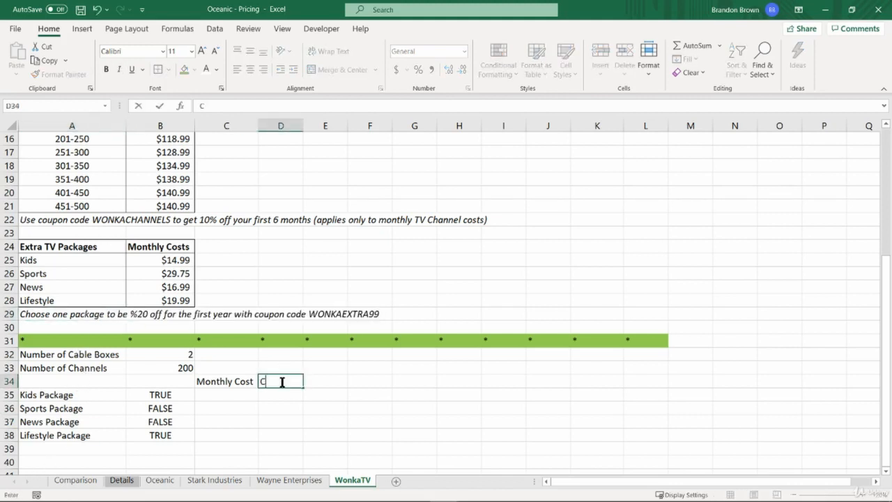
type("ost with Third Code")
key("Return")
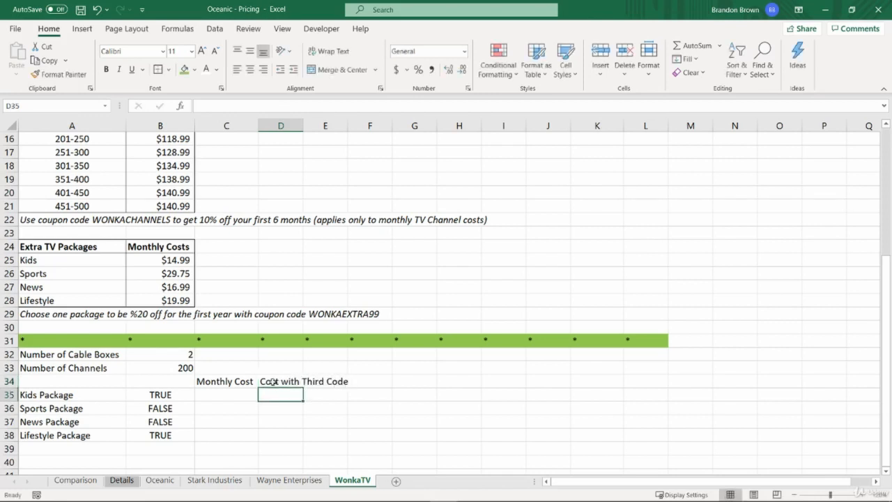
- Review the coupon notes under the package, channel and cable box tables to see what each code offers
left_click_drag(82, 317, 224, 317)
left_click_drag(29, 218, 220, 219)
left_click(223, 218)
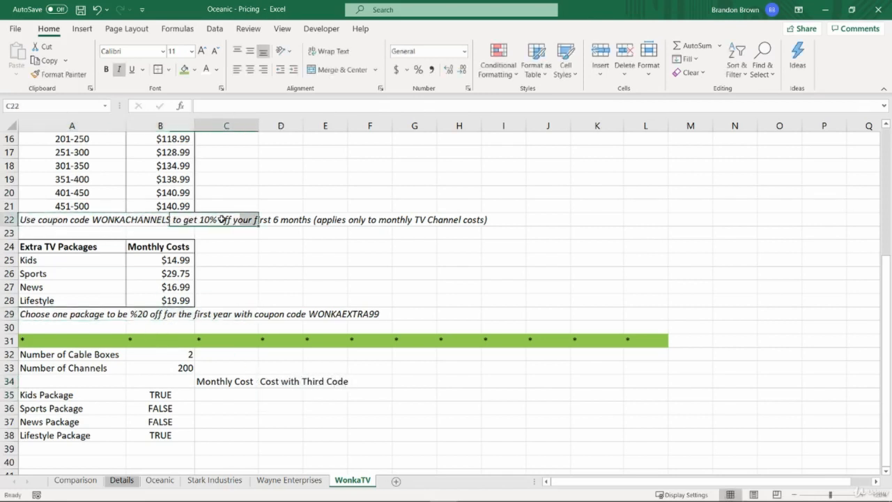
scroll(209, 217, "up", 4)
left_click_drag(41, 193, 227, 193)
scroll(226, 285, "down", 7)
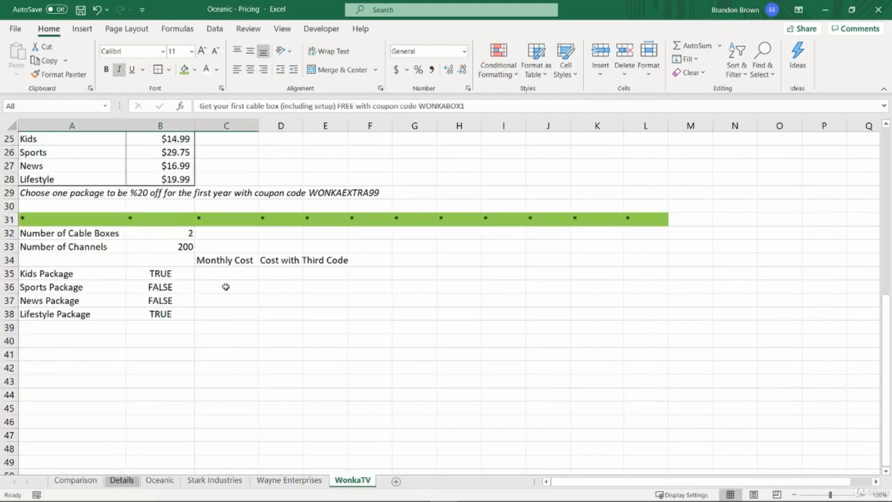
scroll(189, 274, "up", 3)
left_click(251, 352)
- Change the header in D34 to "Cost with Code WONKAEXTRA99"
left_click(288, 380)
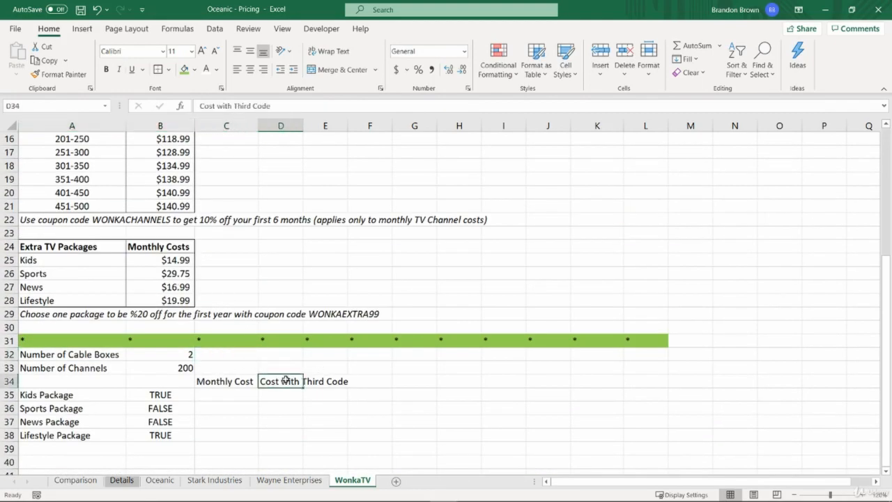
key("F2")
key("ctrl+shift+Left")
key("ctrl+shift+Left")
type("Code")
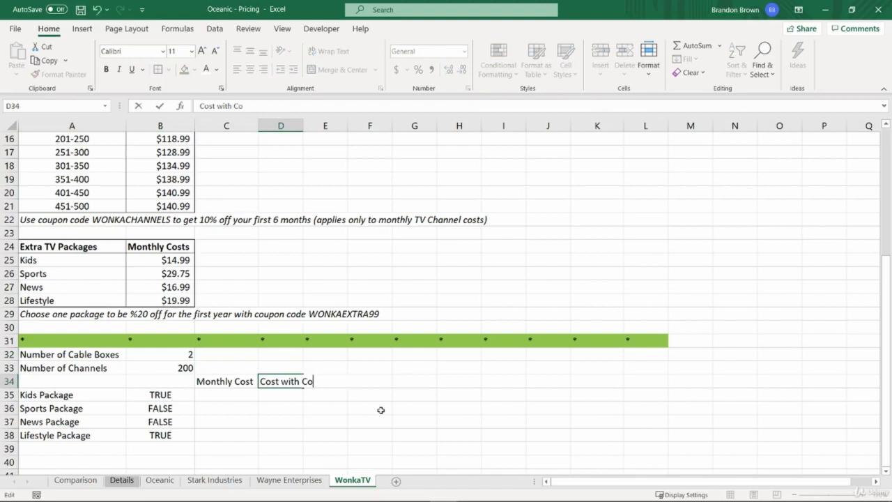
key("Caps_Lock")
type("WONKAEXTRA")
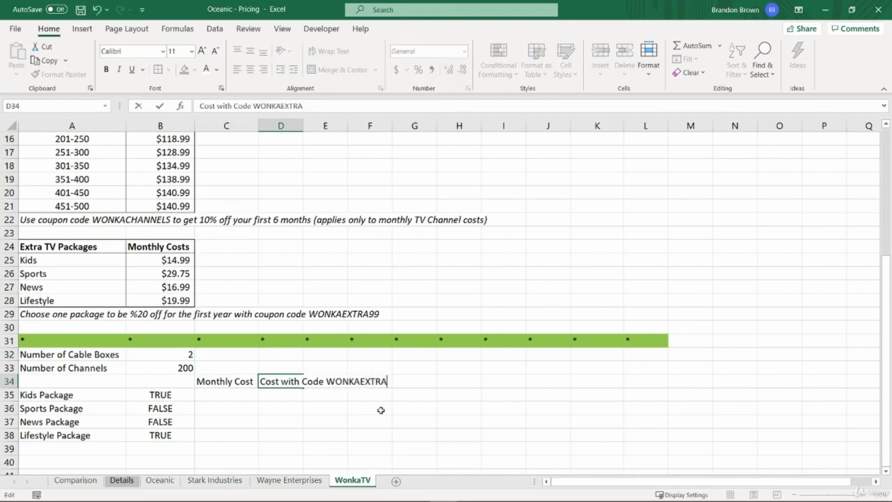
key("Caps_Lock")
key("Caps_Lock")
key("Caps_Lock")
type("99")
key("Return")
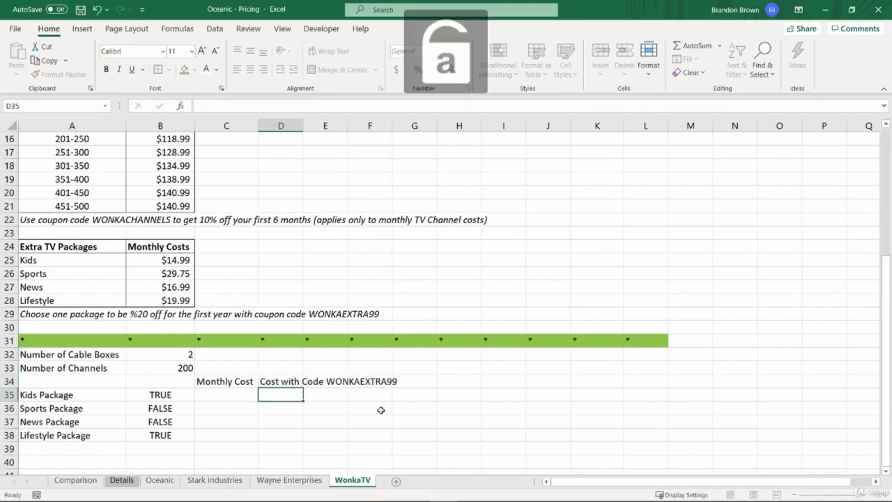
- Widen column D and wrap the header text in D34
key("Up")
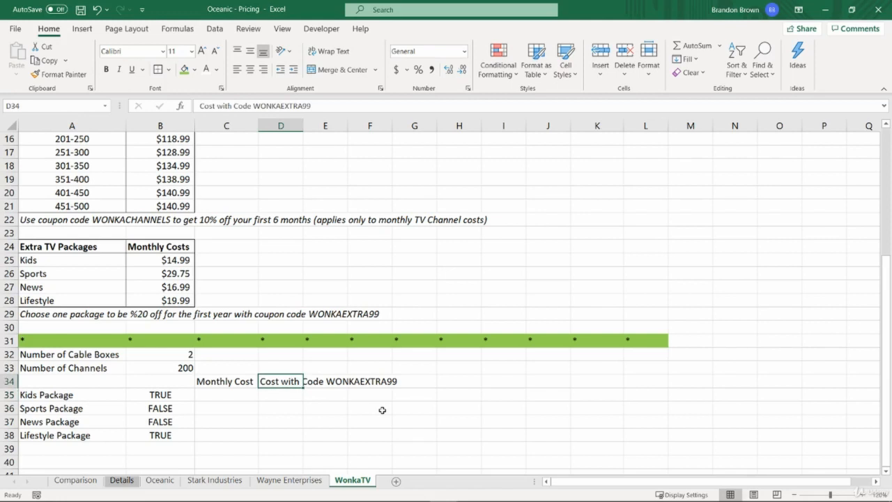
left_click_drag(304, 125, 364, 125)
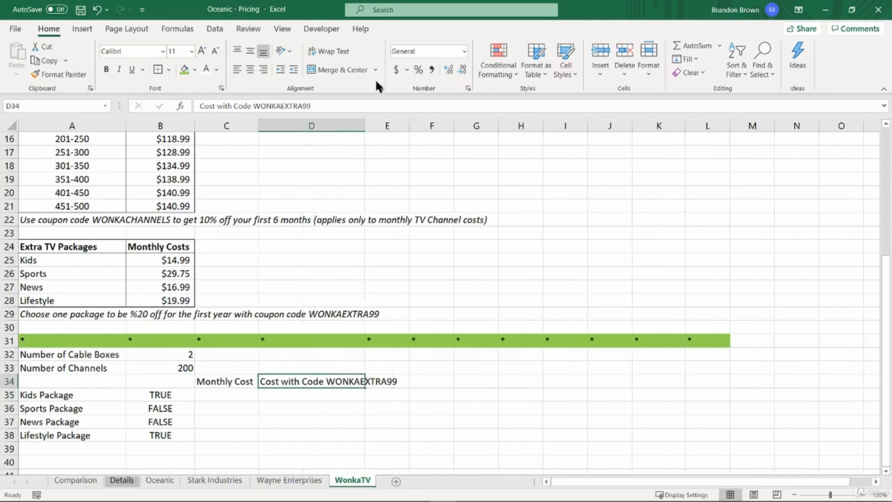
left_click(329, 51)
- Enter =B25 in C35 as the Kids package's monthly cost and fill it down through C38
left_click(226, 422)
scroll(259, 430, "down", 1)
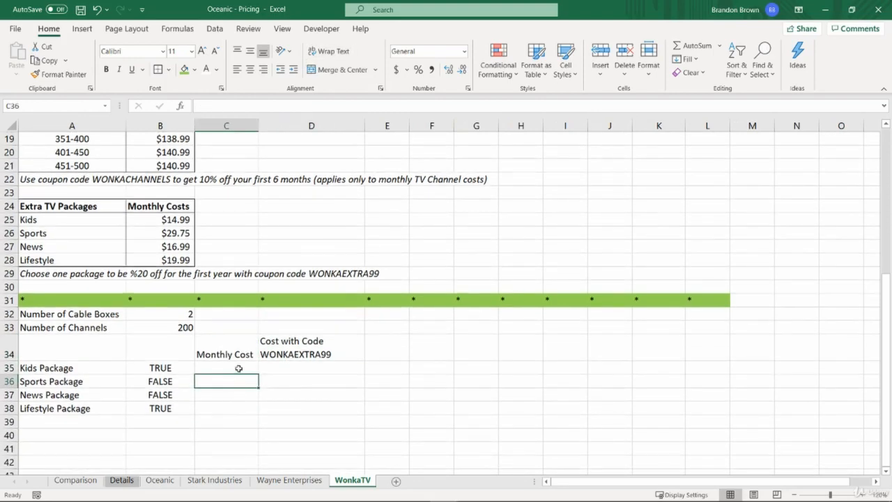
left_click(239, 367)
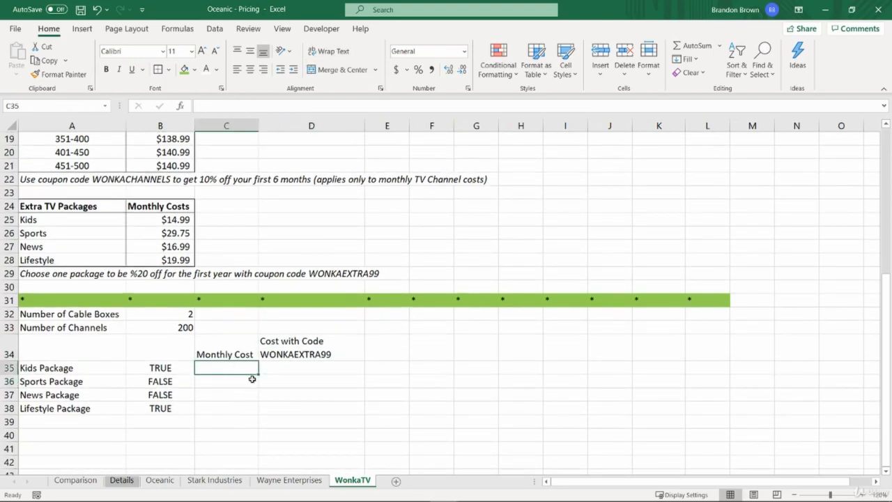
type("=")
left_click(176, 220)
key("Return")
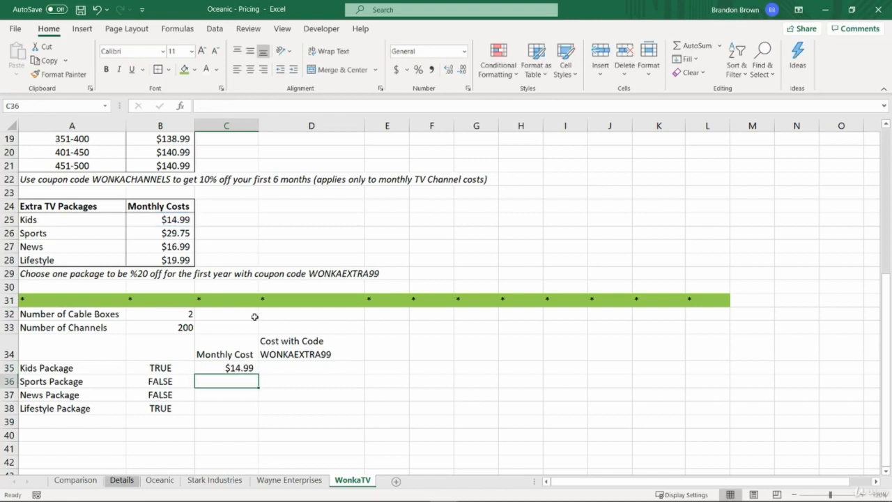
left_click_drag(227, 367, 226, 409)
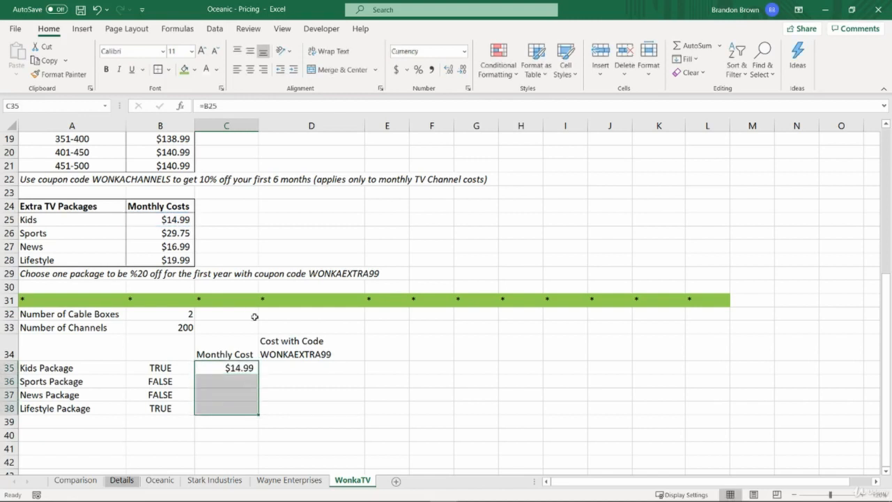
key("ctrl+d")
key("Right")
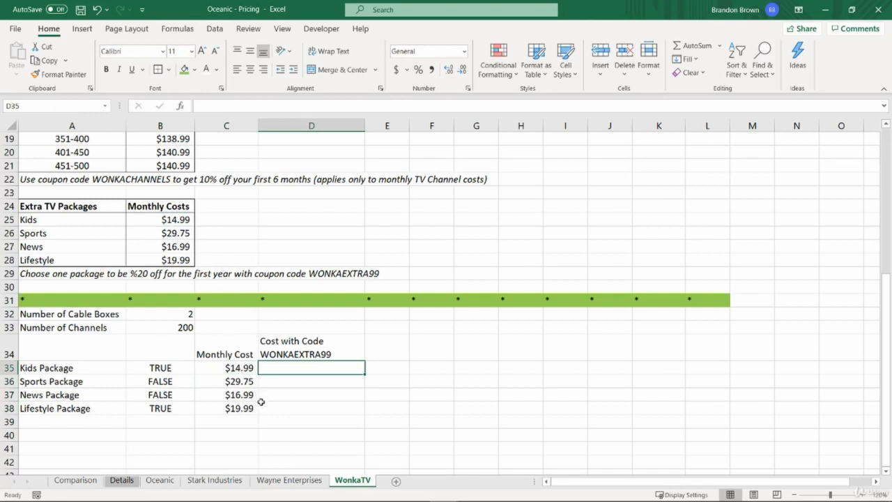
- Extend the monthly cost formula in C35 to =B25*B35 so the cost is multiplied by the Kids package flag
left_click(255, 368)
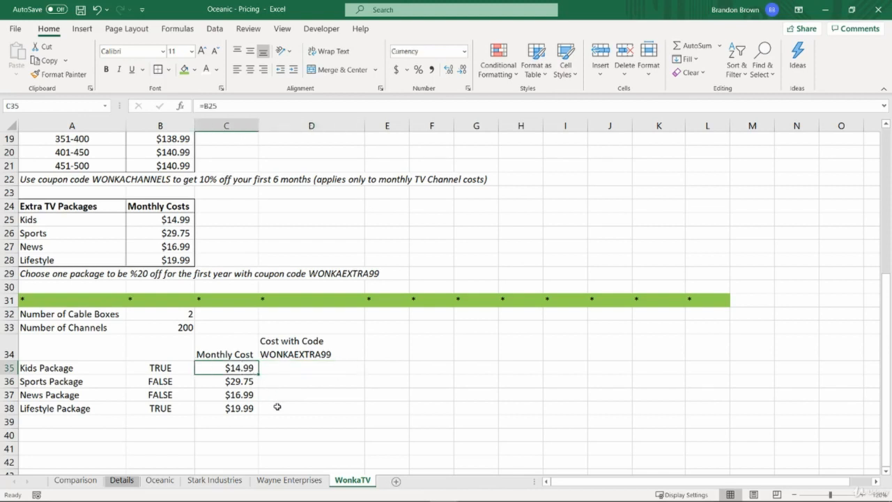
left_click_drag(177, 368, 168, 411)
left_click(237, 369)
key("F2")
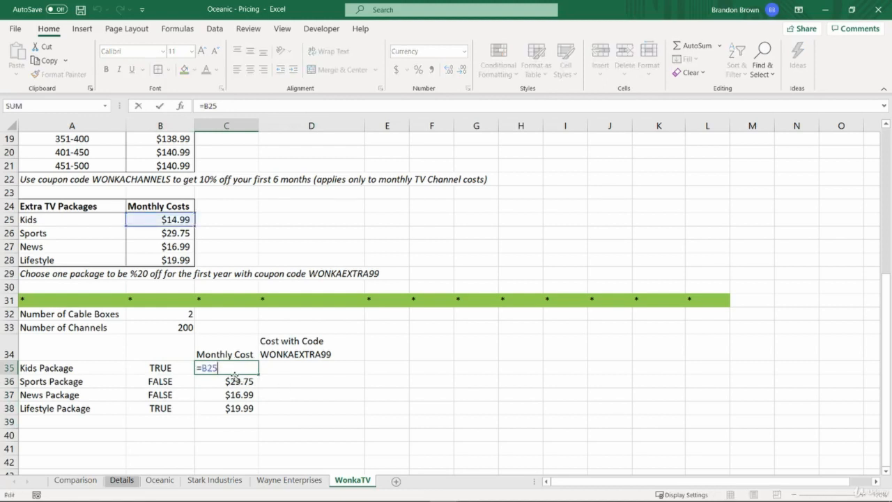
type("*")
left_click(175, 368)
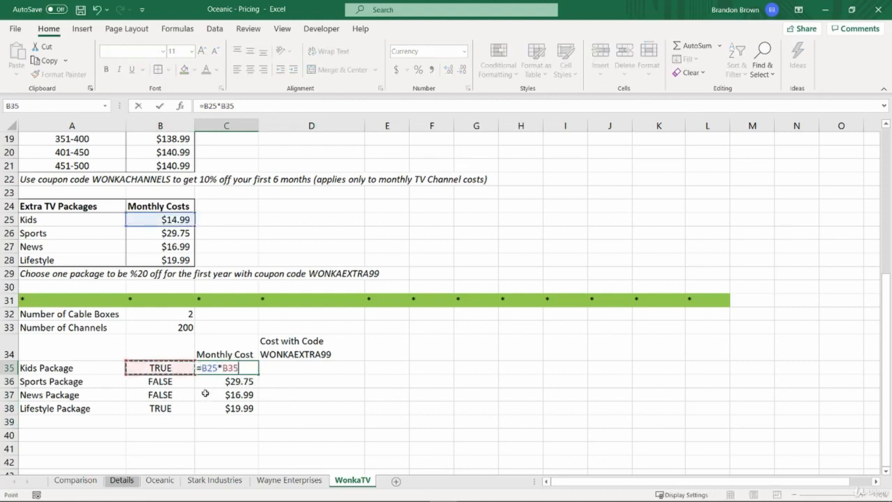
key("Return")
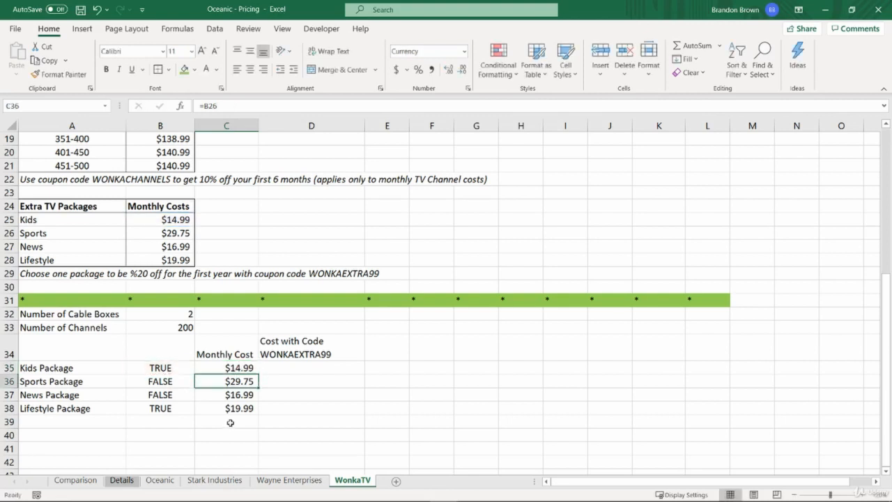
- Evaluate the parts of the C35 formula in place to check the cost-times-flag calculation, leaving the formula as it was
key("Up")
key("Left")
key("Right")
key("F2")
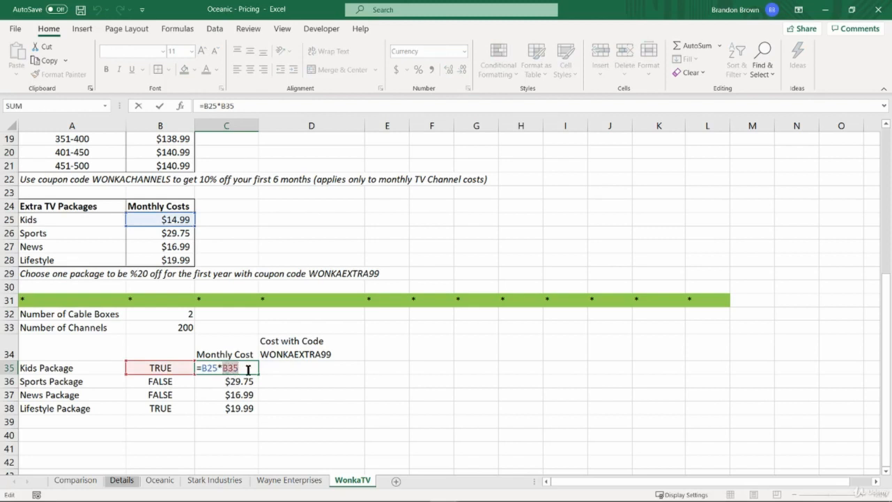
left_click_drag(201, 368, 217, 369)
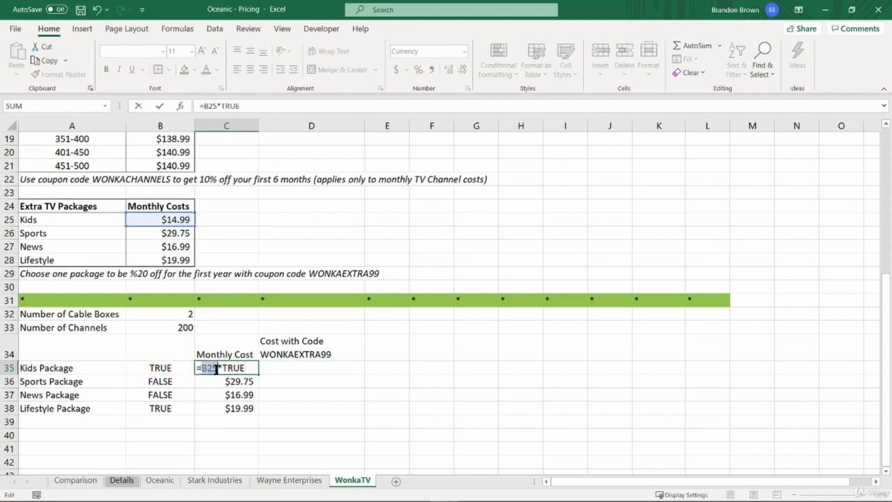
key("F9")
left_click(221, 368)
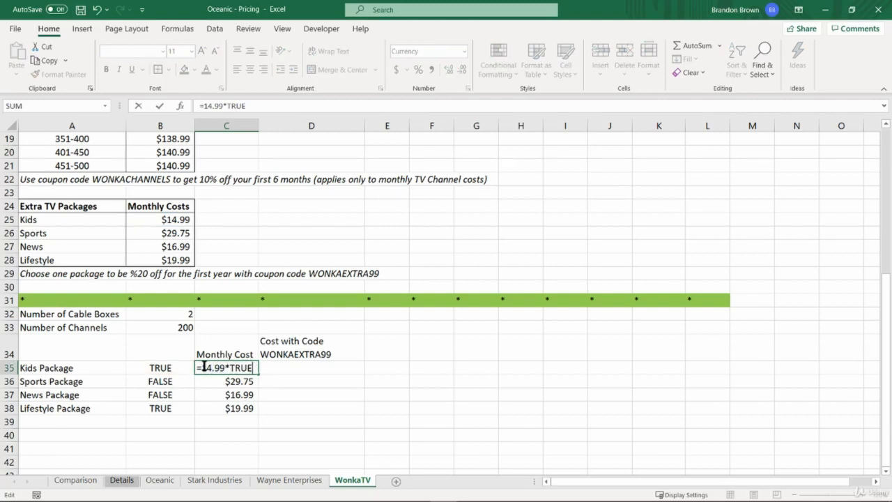
left_click_drag(202, 367, 255, 367)
key("BackSpace")
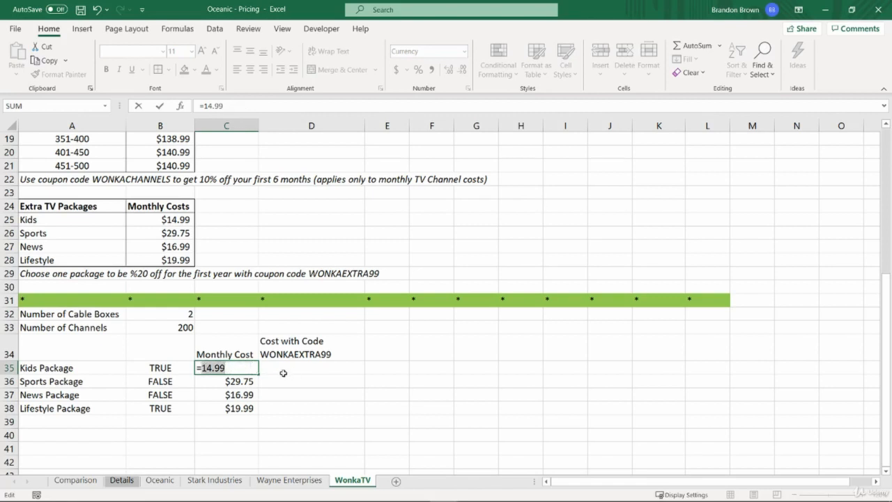
key("Escape")
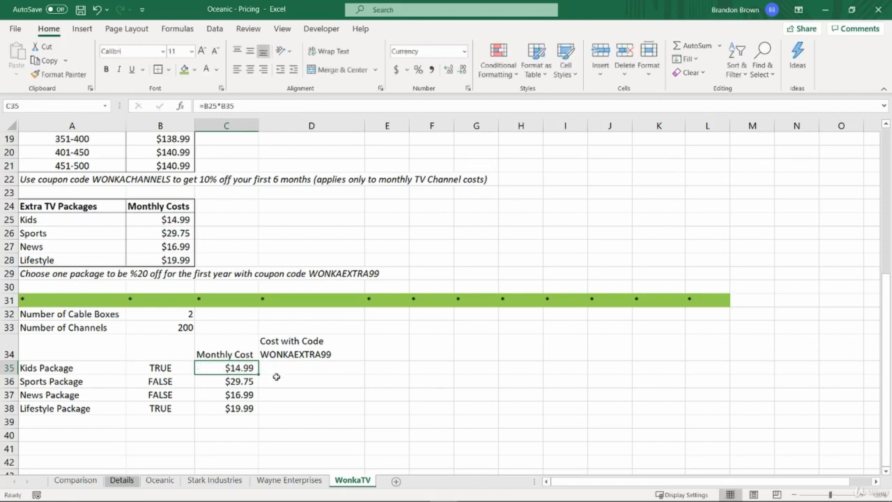
- Fill the C35 formula down into C36 for the Sports package
key("shift+Down")
key("ctrl+d")
key("Down")
- Evaluate the parts of the C36 formula in place to check how the Sports flag affects the cost, keeping the formula
key("F2")
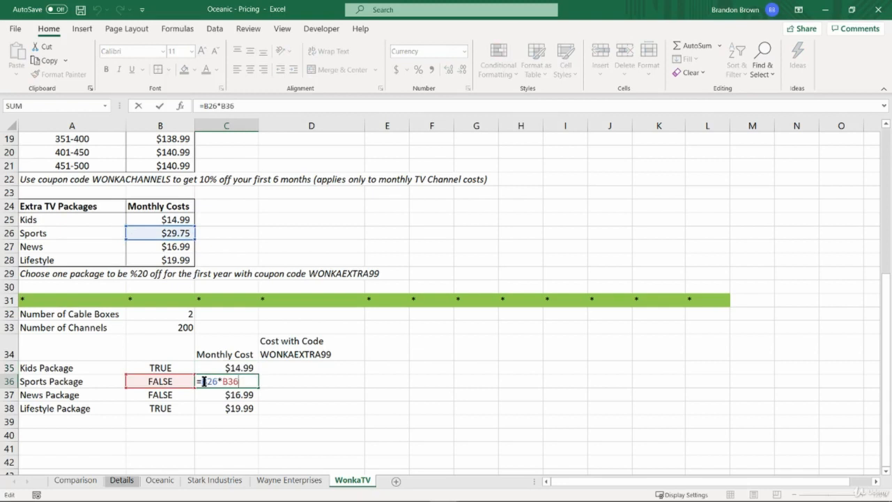
mouse_move(222, 381)
left_mouse_down()
mouse_move(245, 381)
mouse_move(218, 382)
left_mouse_up()
key("F9")
key("F9")
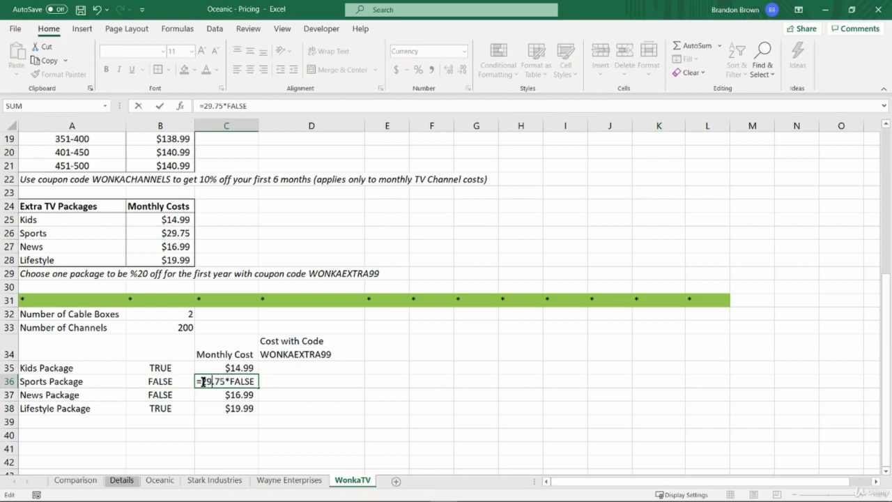
left_click_drag(198, 382, 258, 386)
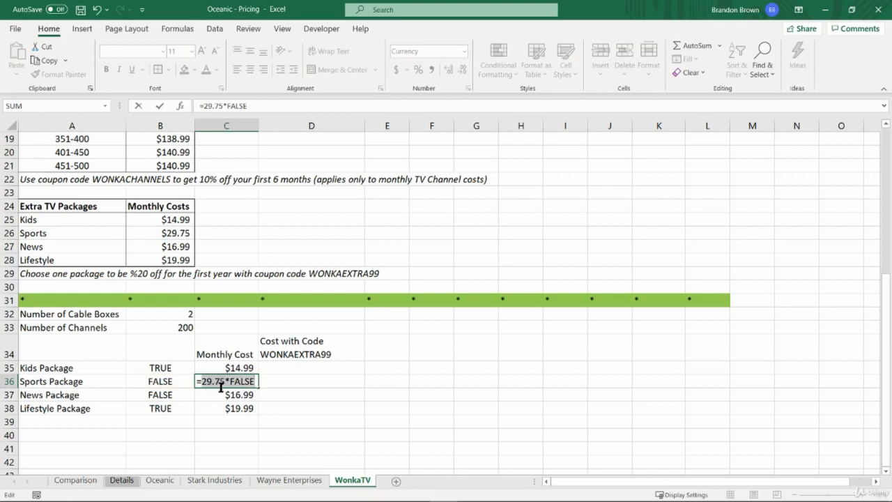
key("F9")
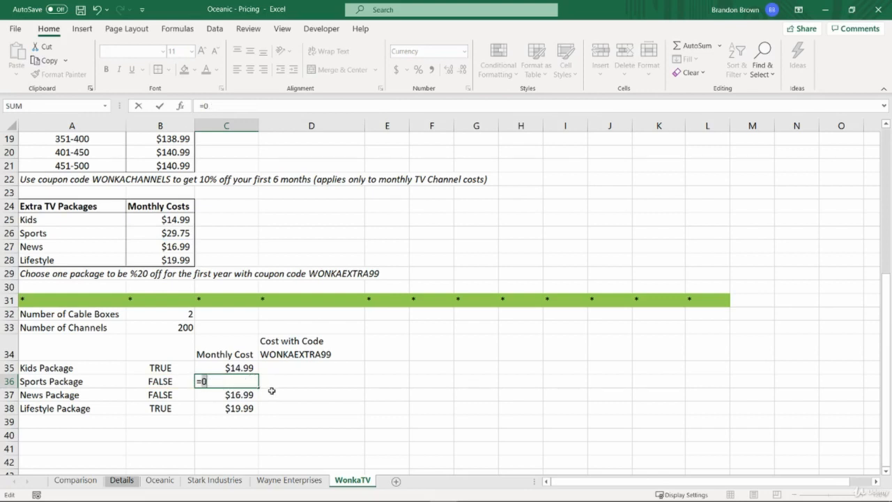
key("Escape")
- Fill the C36 formula down through C38 for the News and Lifestyle packages
key("shift+Down")
key("shift+Down")
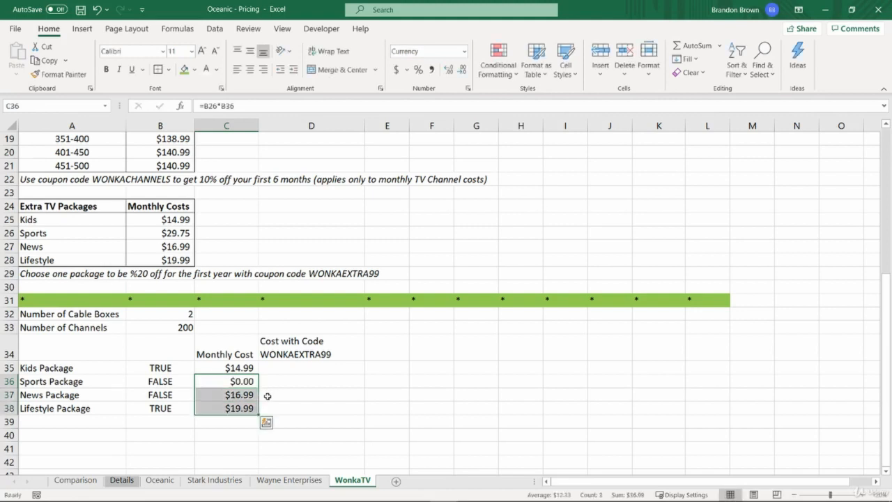
key("Down")
key("Down")
key("Up")
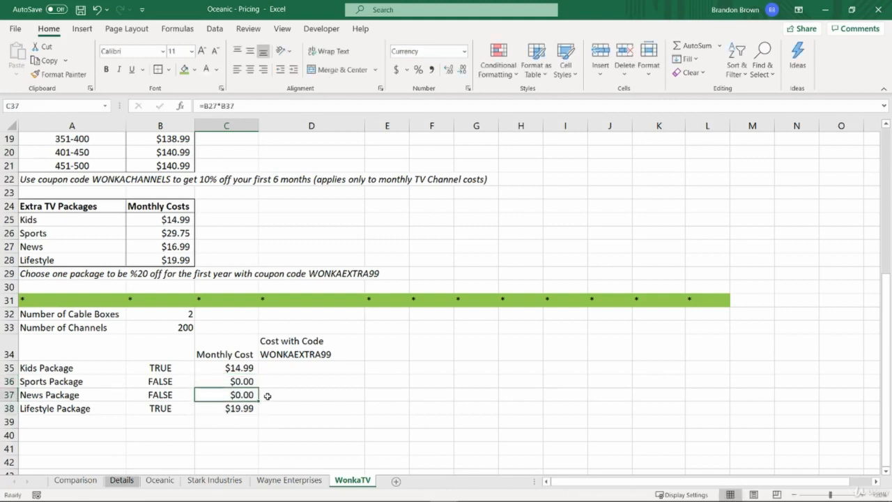
- Review the Monthly Cost formulas in C35:C38, inspecting the cell references used in the Sports package formula
key("Up")
key("Up")
key("Down")
key("Down")
key("Down")
key("Up")
key("Up")
key("Up")
key("Up")
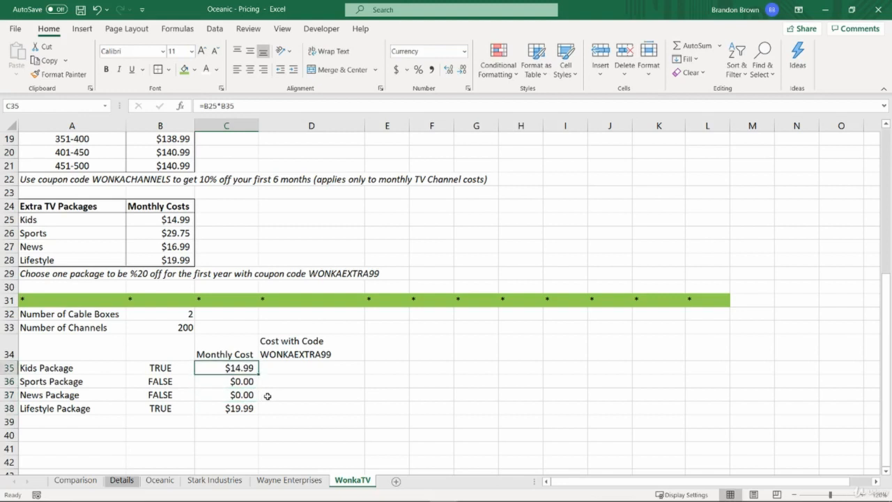
key("Left")
key("Right")
key("Down")
key("Down")
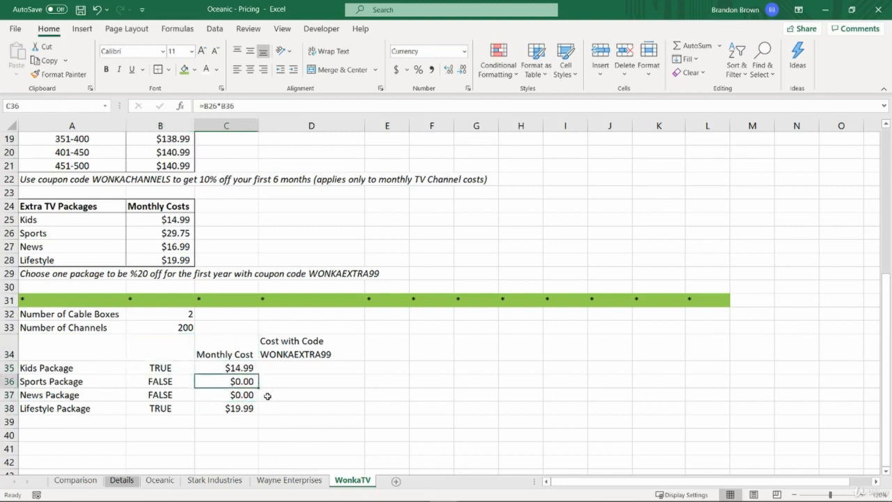
key("Down")
key("Up")
key("Up")
key("Down")
key("F2")
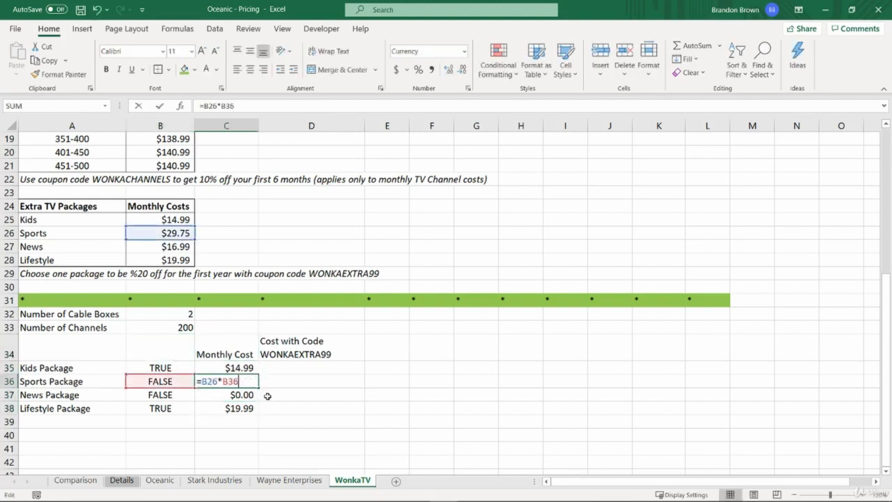
key("Escape")
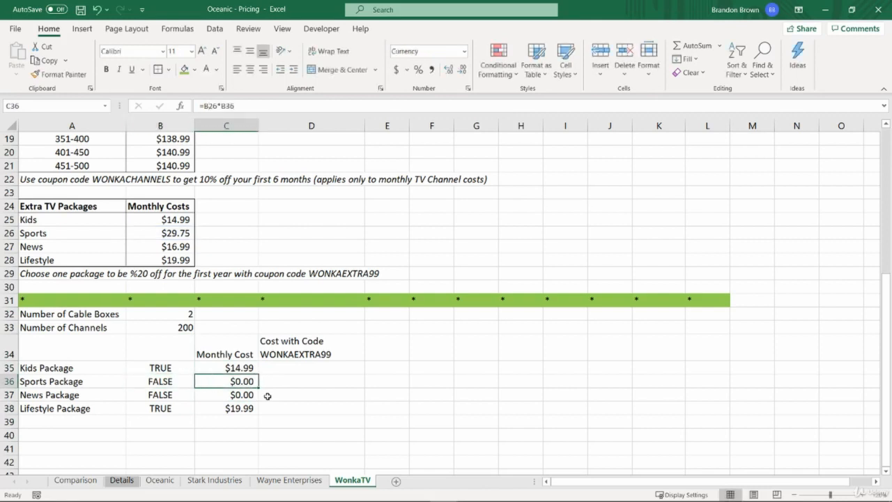
- Compare the Kids and Lifestyle package rows to see which selected package should get the WONKAEXTRA99 discount
key("Right")
key("Up")
key("Up")
key("Left")
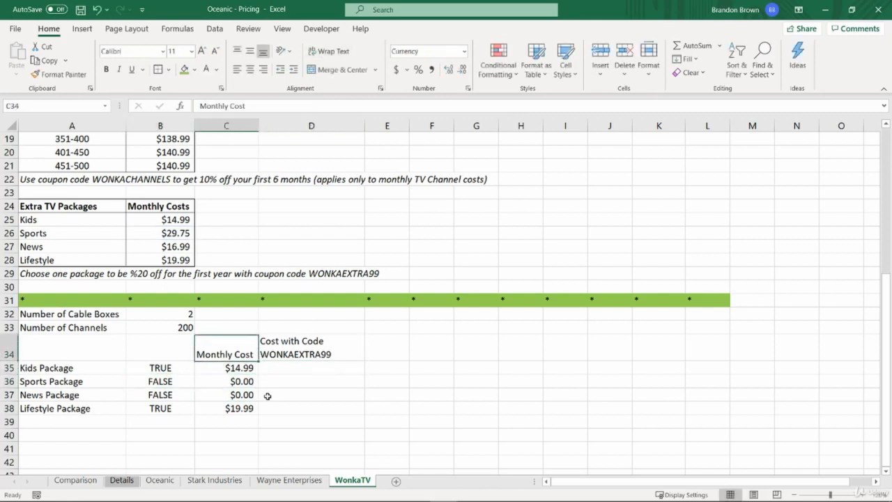
key("Right")
key("Down")
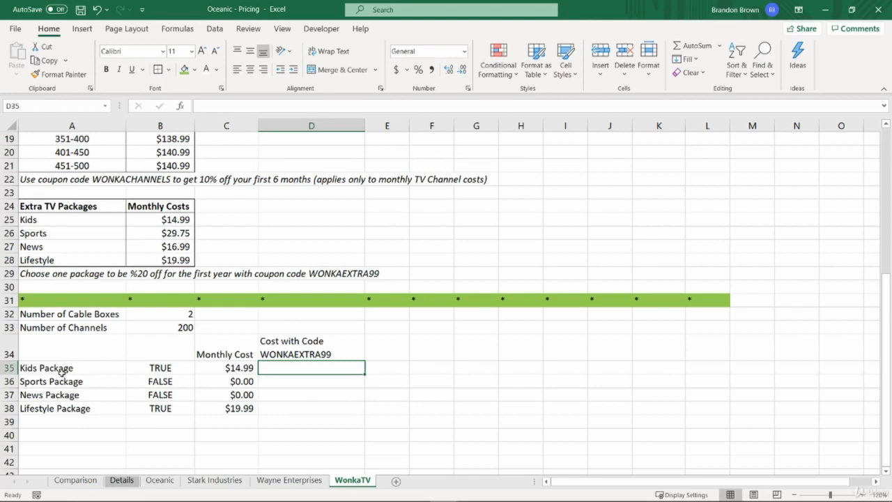
left_click_drag(62, 371, 244, 371)
left_click_drag(118, 411, 211, 414)
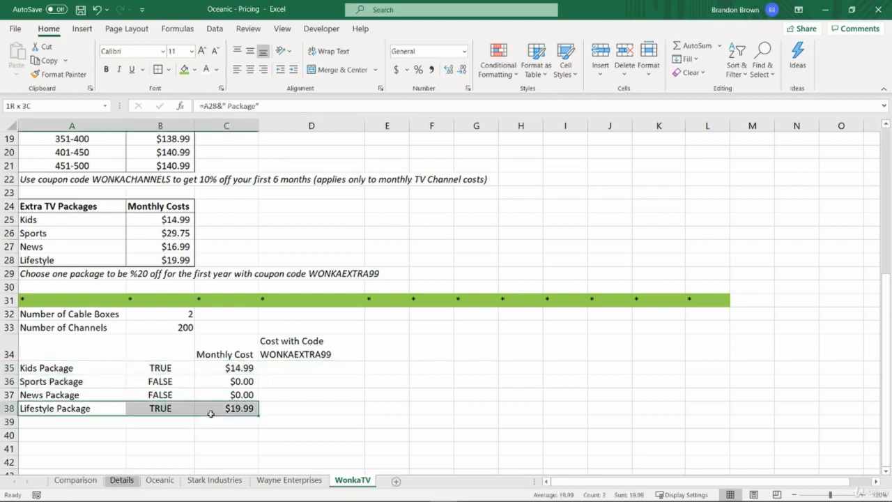
- Begin an IF formula in D35 that tests whether C35 equals the maximum of $C$35:$C$38
left_click(336, 370)
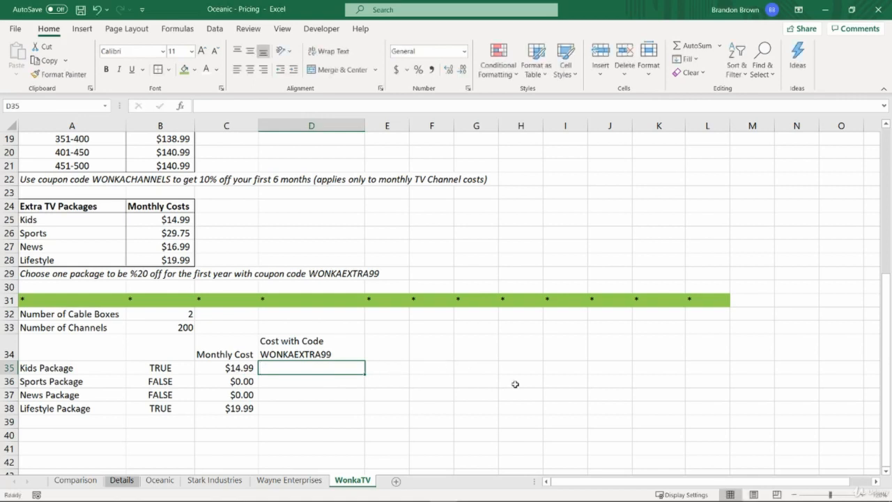
type("=if")
key("Tab")
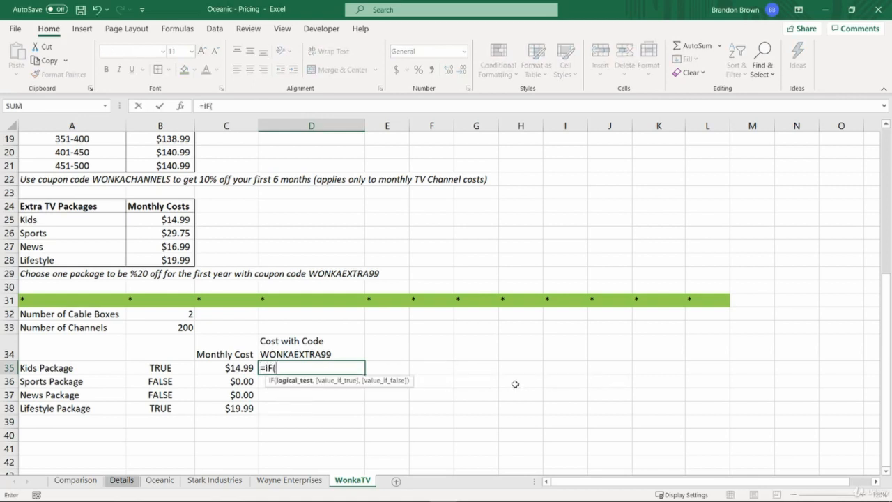
left_click(245, 366)
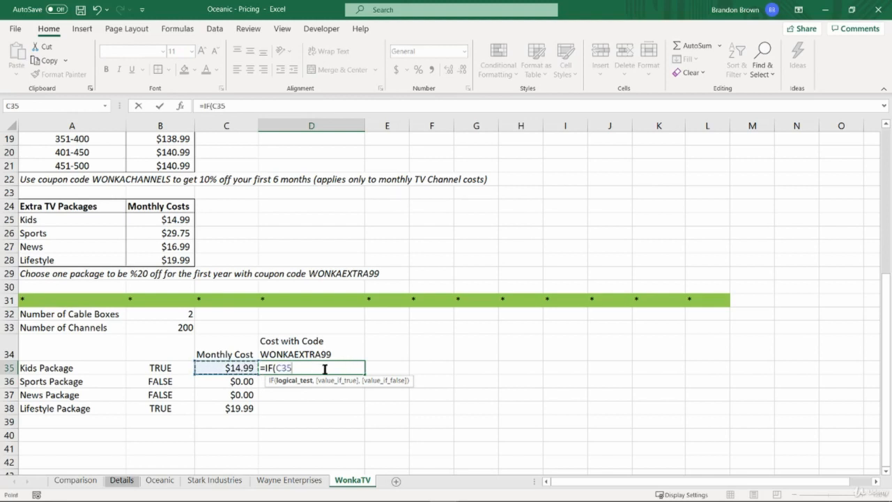
type("=")
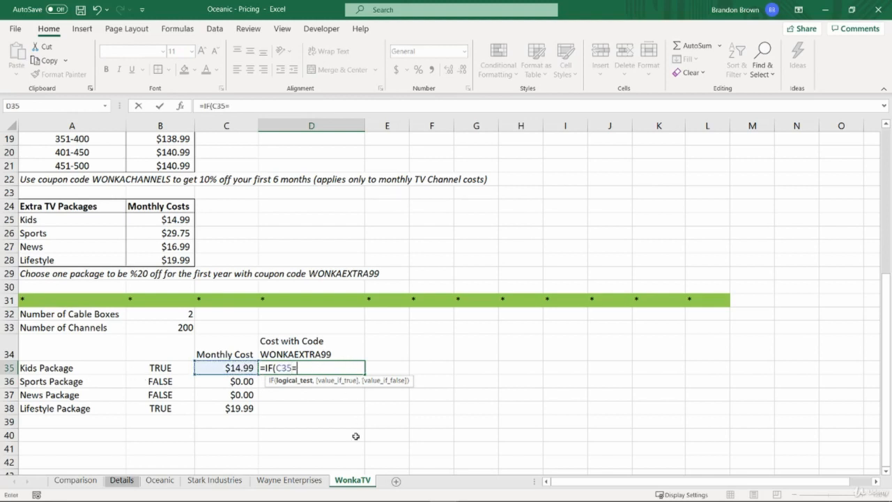
type("MAX(")
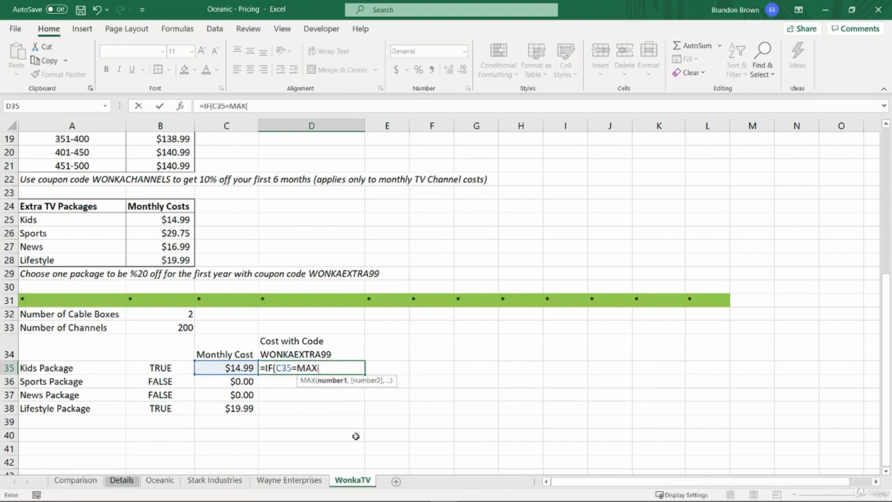
left_click_drag(239, 367, 234, 408)
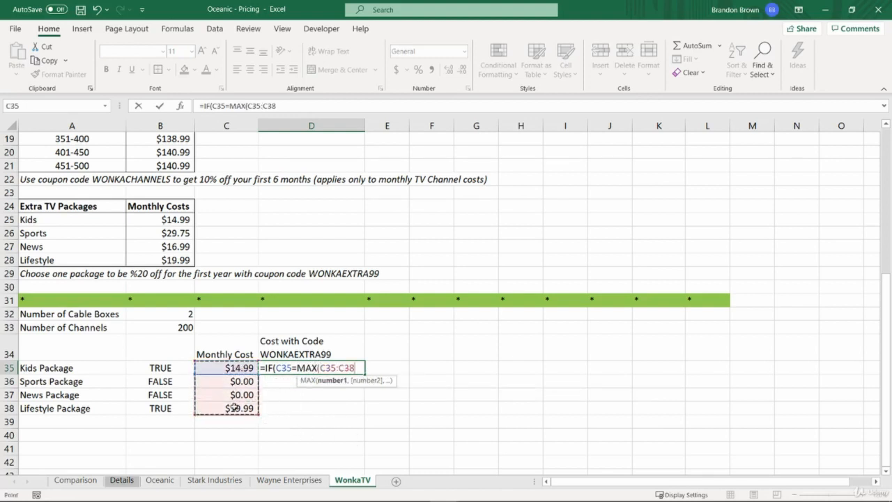
key("F4")
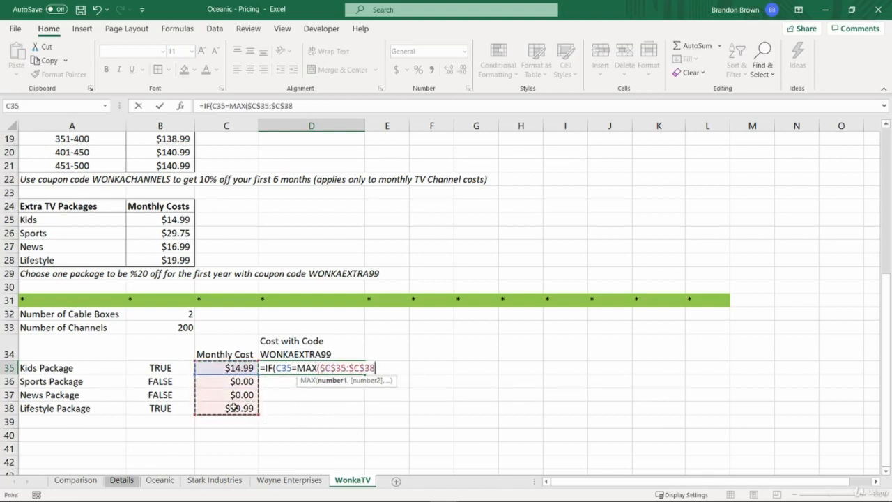
type(")")
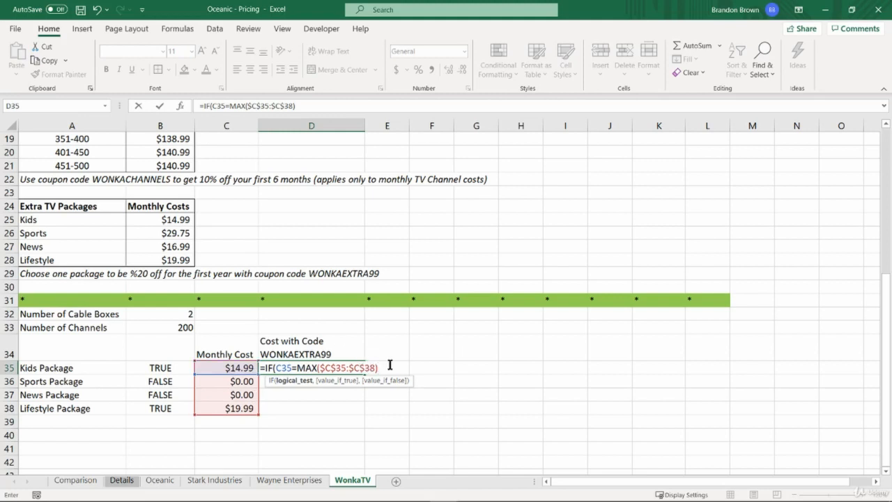
- Complete the D35 formula so it returns C35*(1-0.2) when the test is true and C35 otherwise
type(",")
left_click(251, 368)
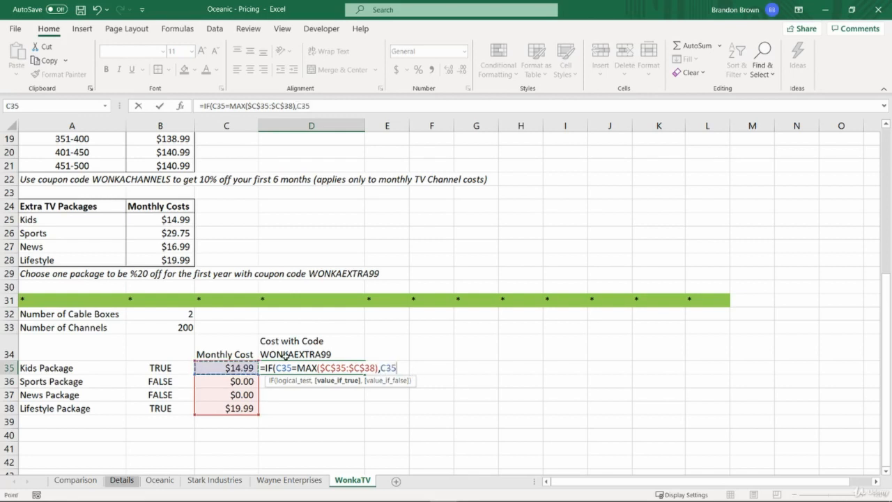
type("*")
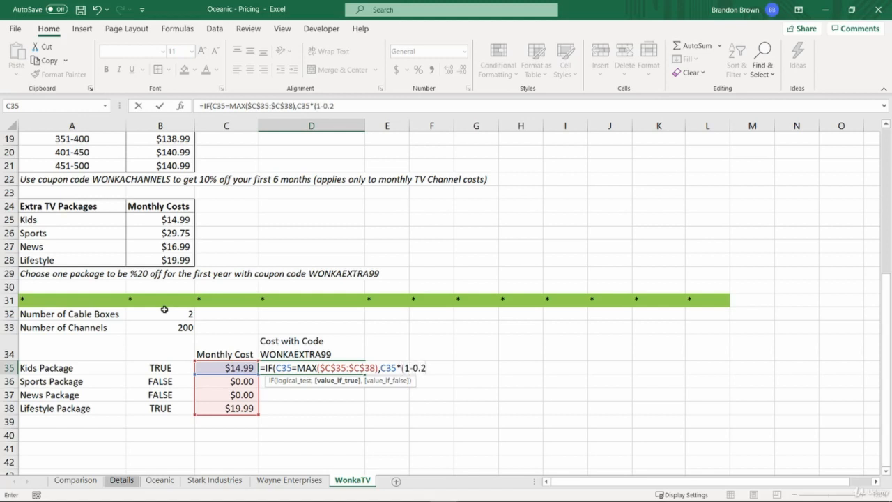
type("(1-0.2)")
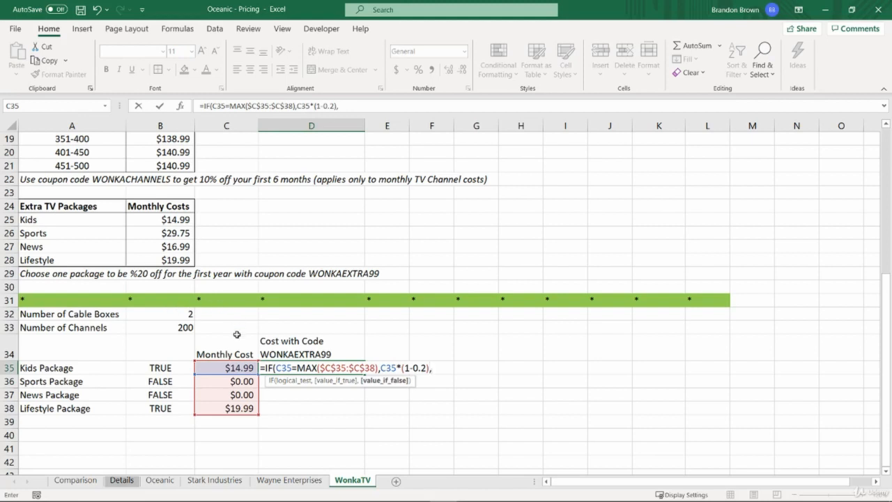
type(",")
left_click(220, 368)
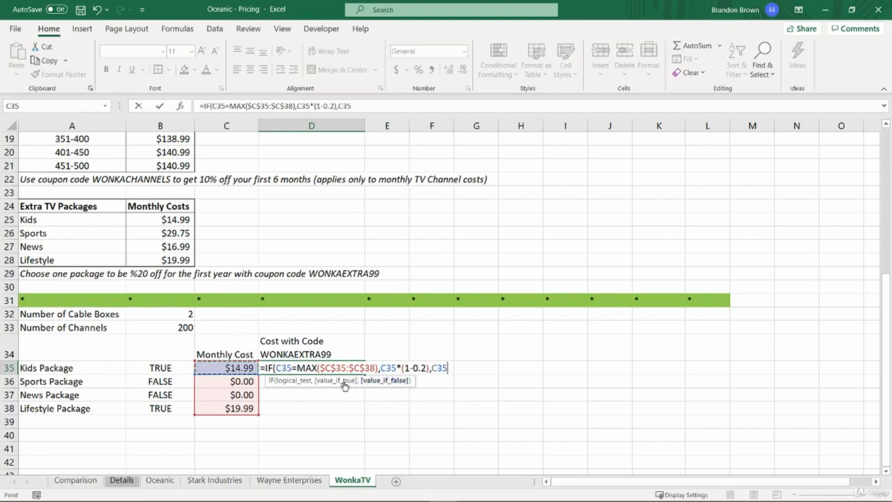
type(")")
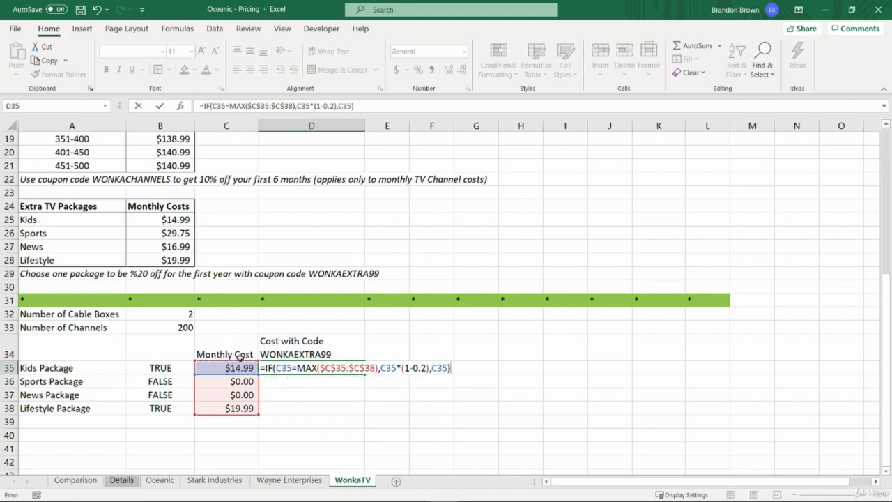
key("Return")
- Fill the D35 coupon cost formula down through D38 for the Sports, News and Lifestyle packages
left_click(305, 367)
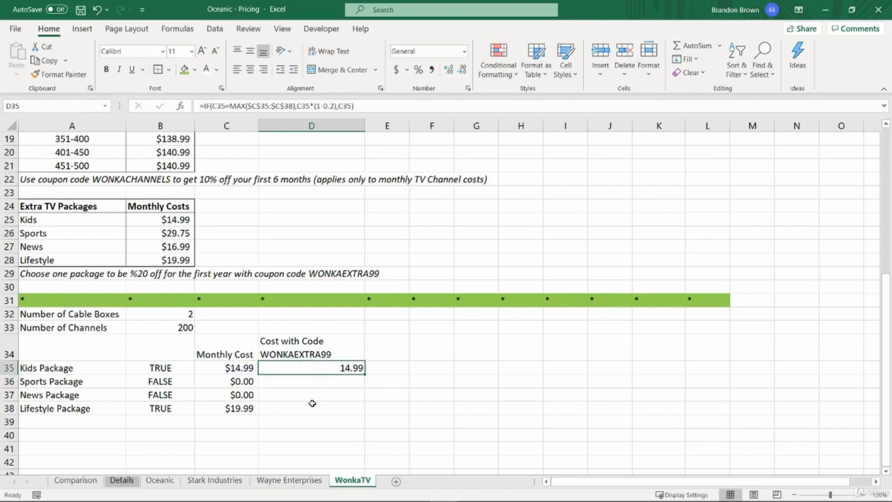
left_click_drag(312, 403, 317, 394)
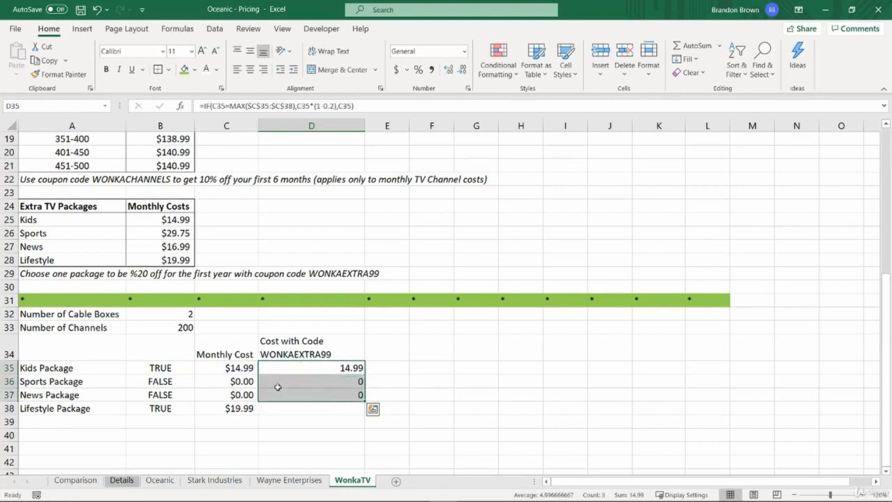
left_click(300, 395)
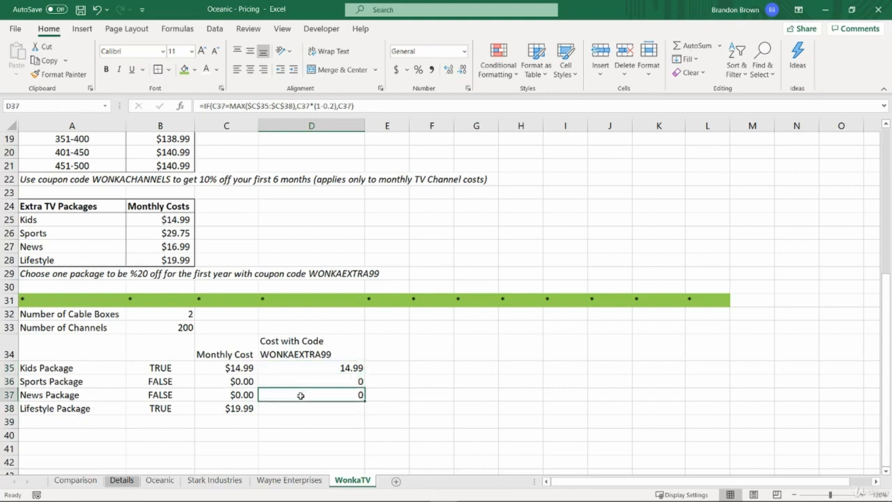
left_click_drag(247, 412, 320, 404)
left_click(299, 409)
left_click(250, 412)
key("ctrl+d")
left_click(322, 406)
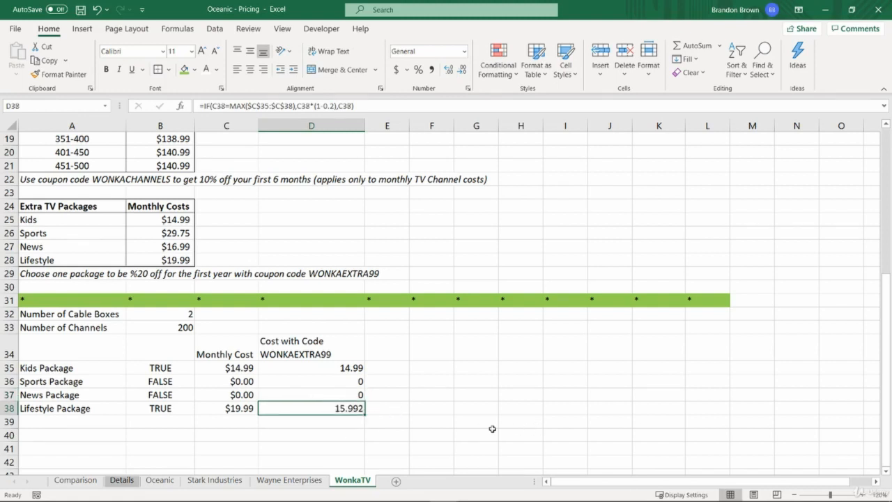
- Enter the heading "Upfront Costs" in B40 below the package costs
scroll(492, 428, "down", 2)
left_click(323, 351)
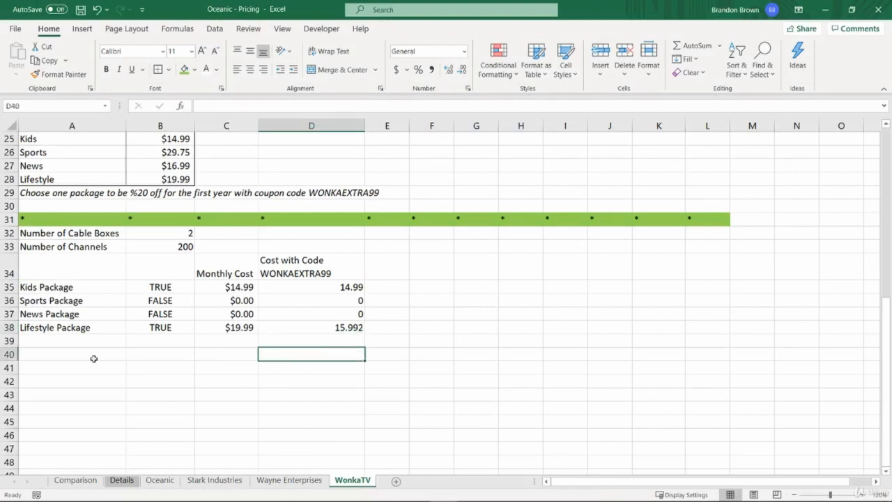
left_click(235, 354)
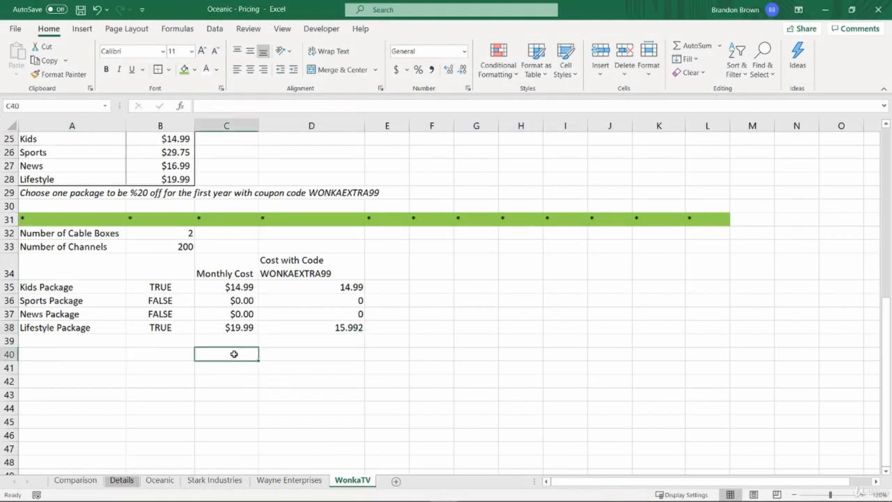
left_click(150, 359)
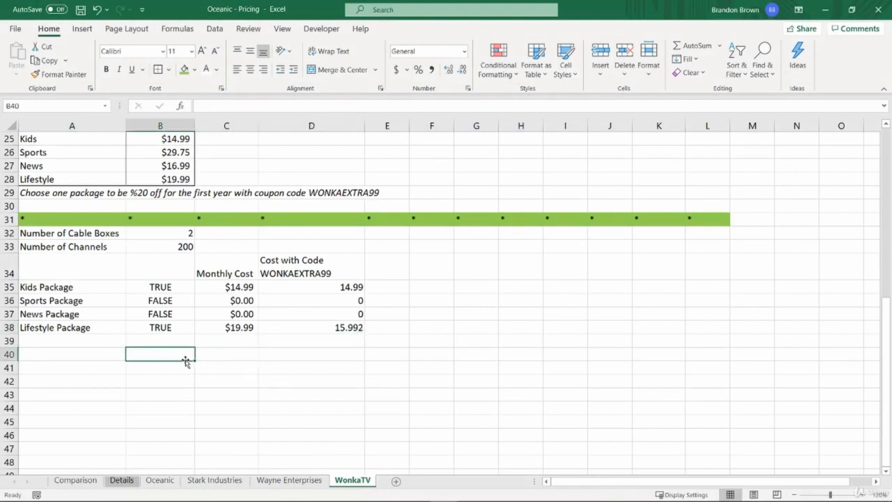
type("Upfront Costs")
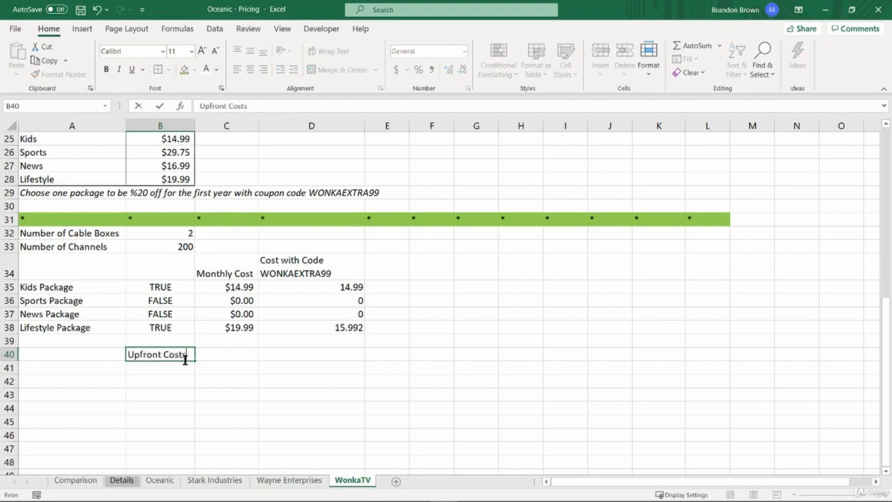
key("Return")
- Colour the coupon code text WONKAEXTRA99 red within the D34 heading
left_click(186, 359)
double_click(283, 274)
double_click(283, 273)
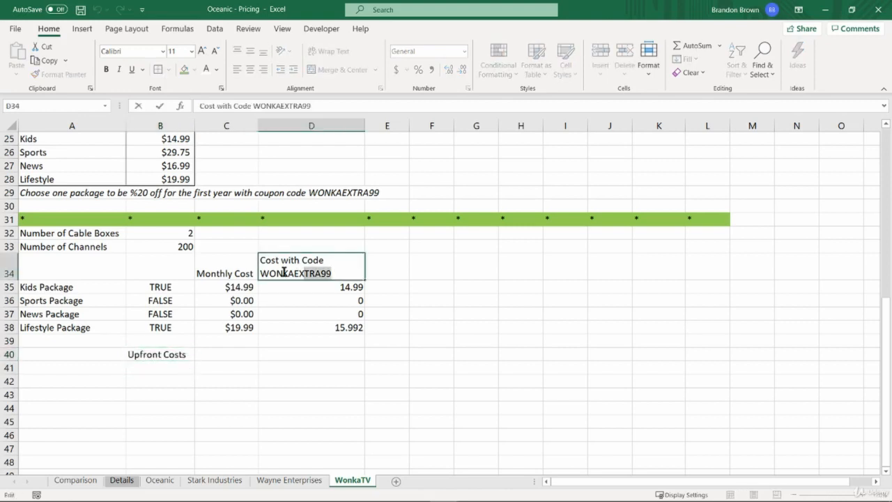
left_click(218, 70)
left_click(214, 195)
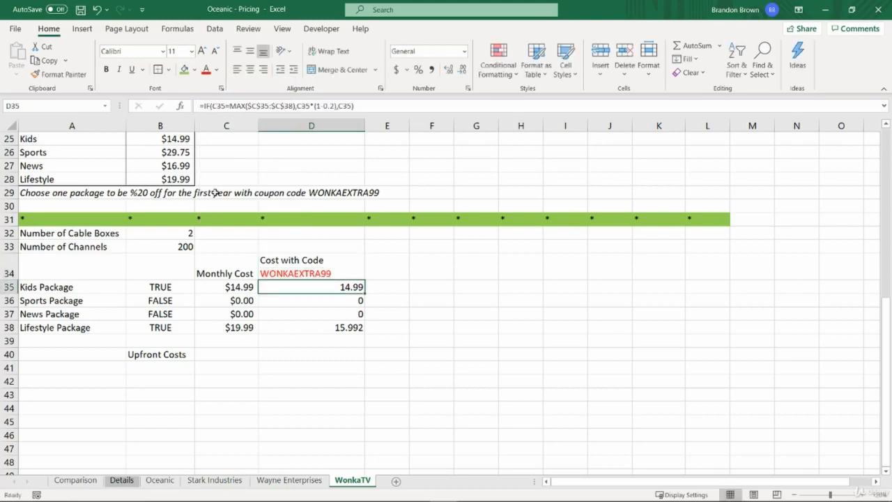
- Copy the upfront costs table from the Oceanic sheet and paste it at A40 on the WonkaTV sheet
left_click(177, 359)
left_click(161, 482)
left_click_drag(89, 355, 164, 394)
key("ctrl+c")
left_click(278, 482)
left_click(354, 484)
left_click(101, 357)
key("ctrl+v")
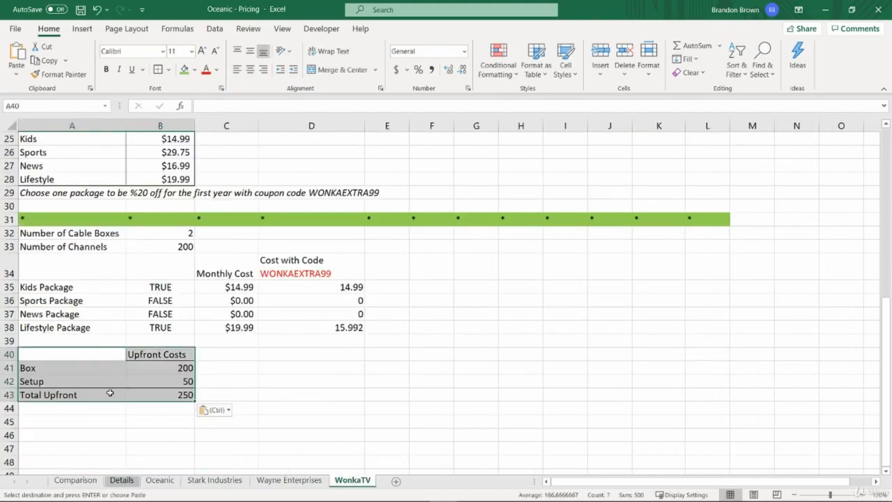
key("Escape")
- Rename the Box label in A41 to "Box + Setup"
left_click(100, 360)
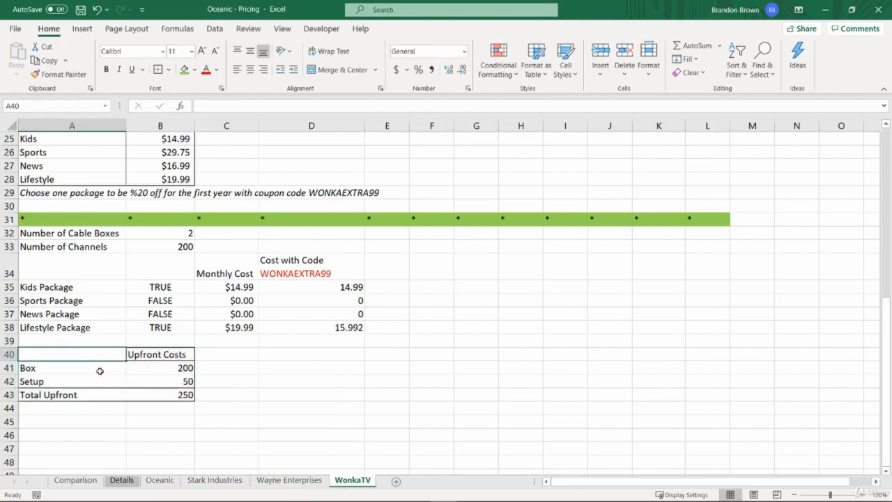
double_click(99, 370)
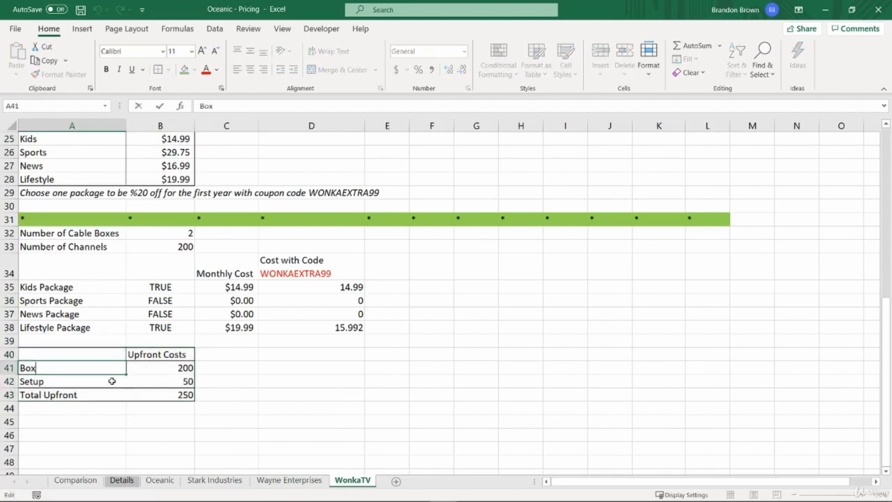
type("+ Setup")
key("Return")
- Clear the contents of the separate Setup row 42 and select the Box + Setup cost in B41
key("shift+space")
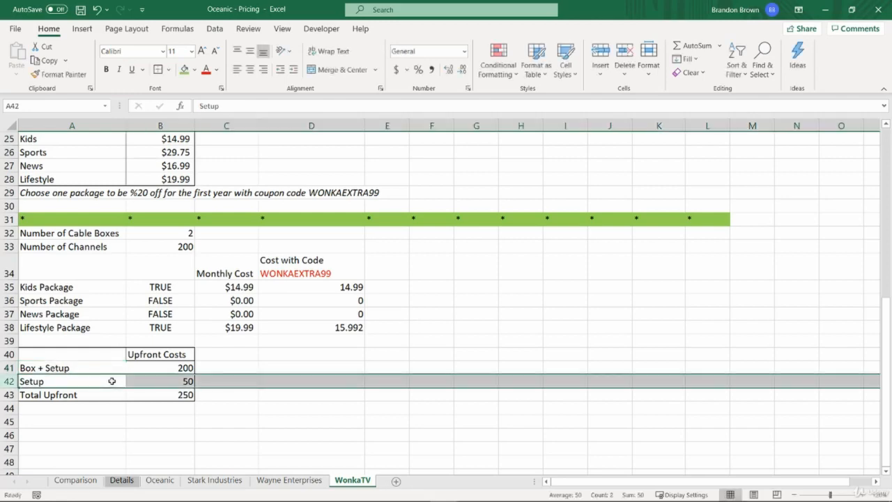
key("Delete")
key("Up")
key("Right")
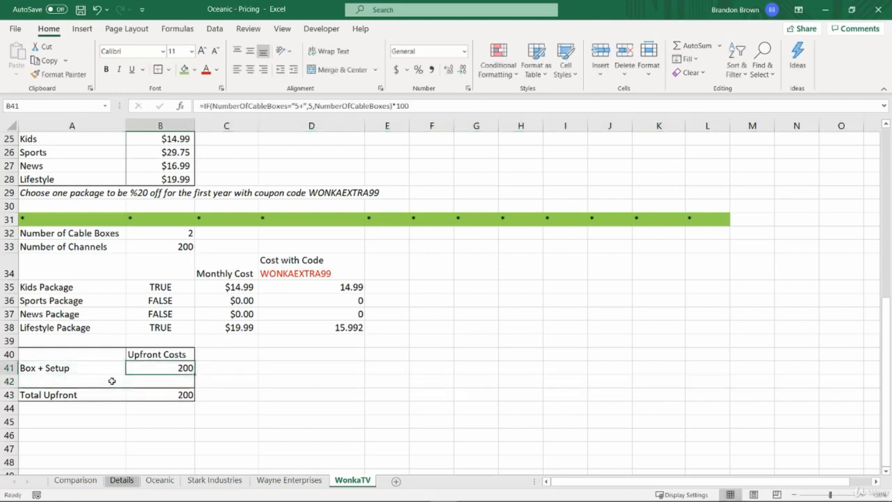
- Set the Box + Setup cost in B41 to =44.99*B32, using the per-box price and the number of cable boxes
scroll(109, 376, "up", 8)
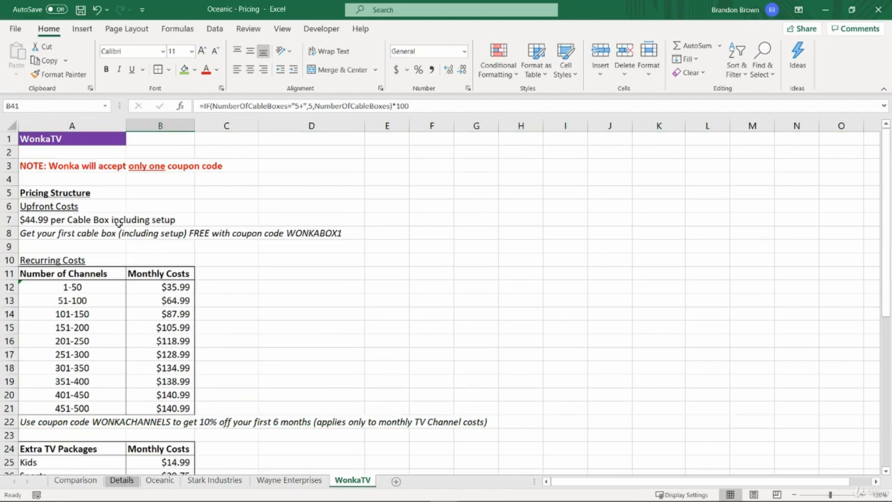
scroll(164, 333, "down", 7)
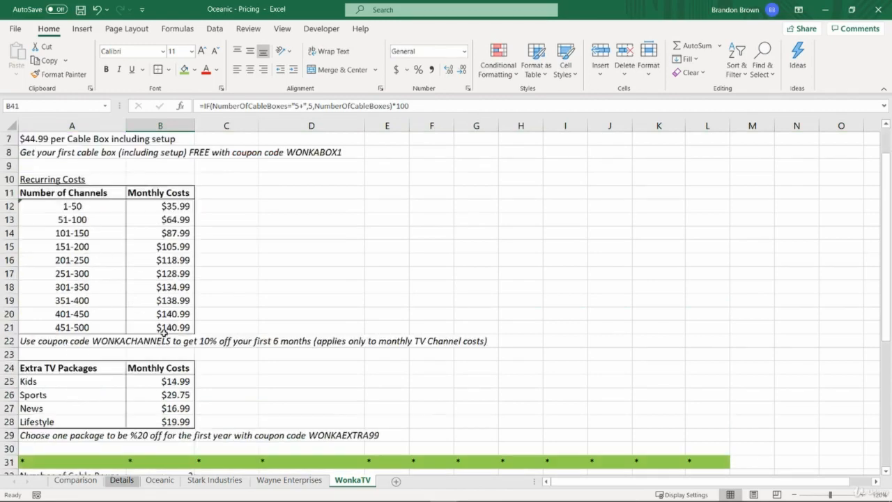
type("=")
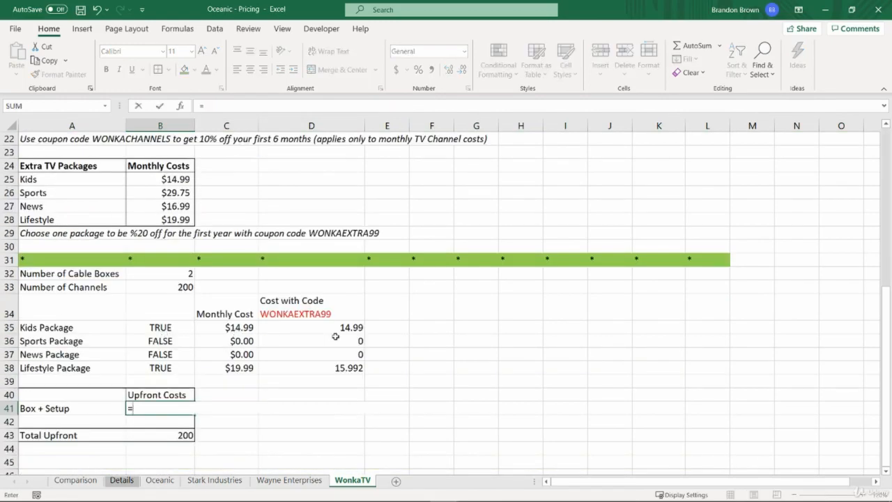
type("44.999")
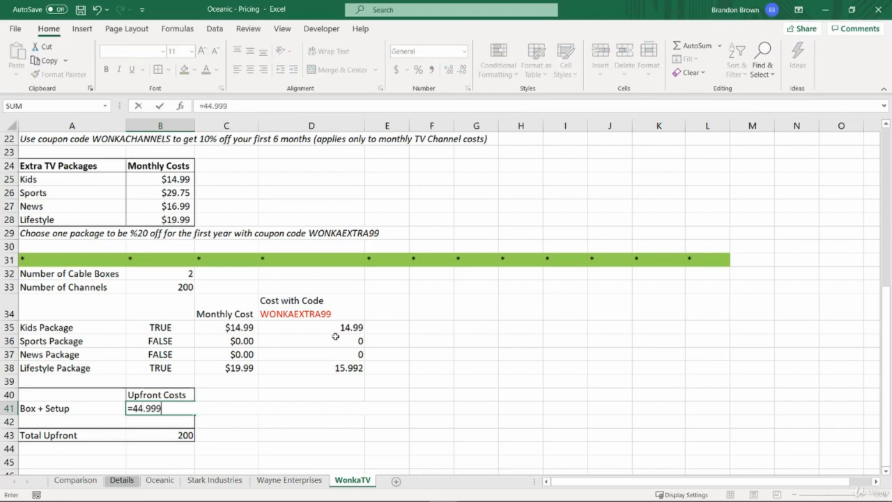
key("BackSpace")
key("BackSpace")
left_click(183, 273)
key("Return")
key("Up")
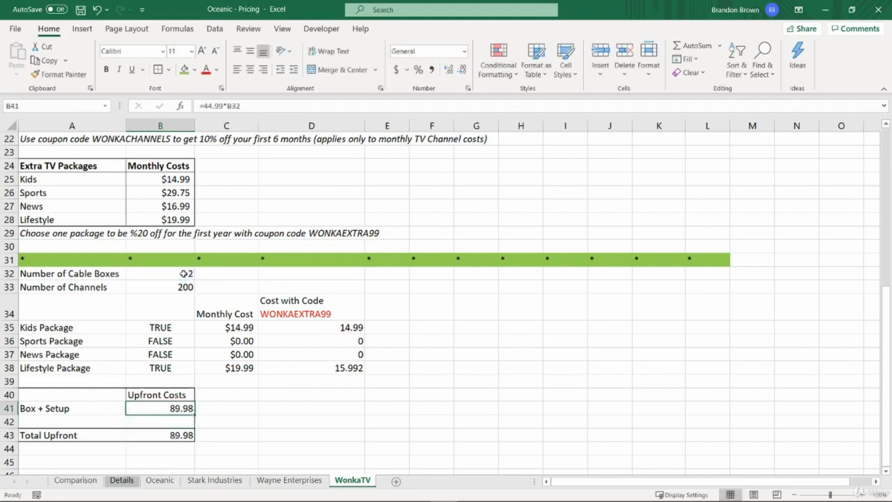
- Change the D34 heading to "Monthly Cost with Code WONKAEXTRA99", with the coupon code coloured red
double_click(260, 300)
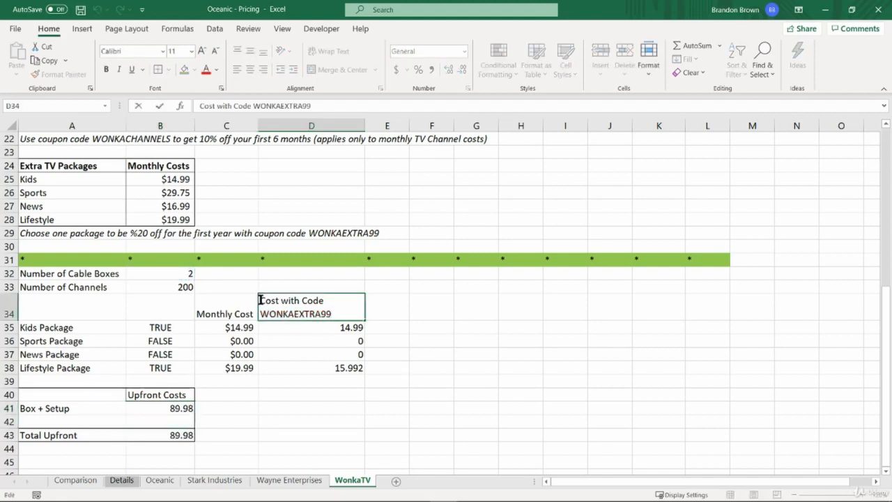
type("Month")
type("ly")
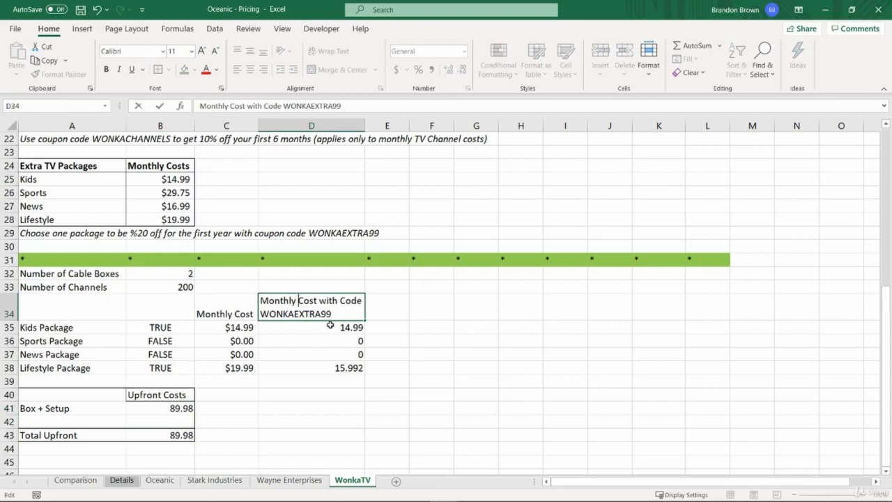
left_click_drag(332, 315, 249, 313)
left_click(206, 72)
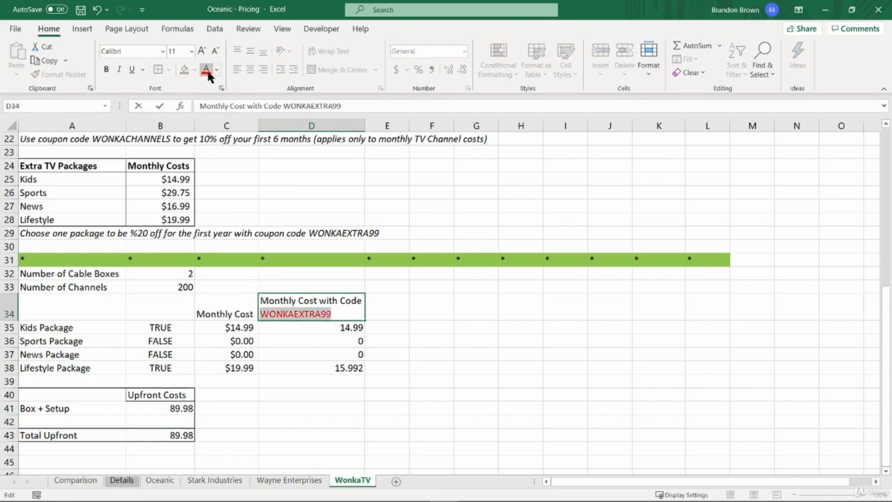
key("Return")
- Change the B40 heading to "Monthly Upfront Costs" and wrap its text
left_click(162, 394)
double_click(165, 395)
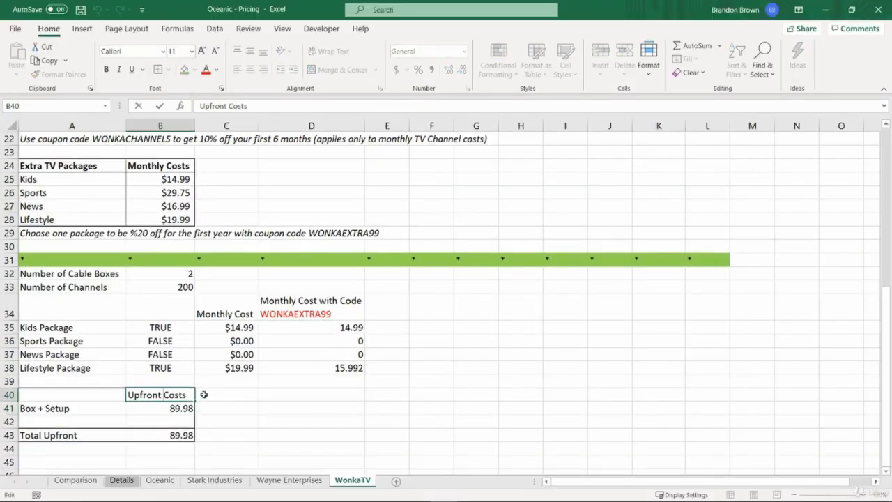
type("Monthly")
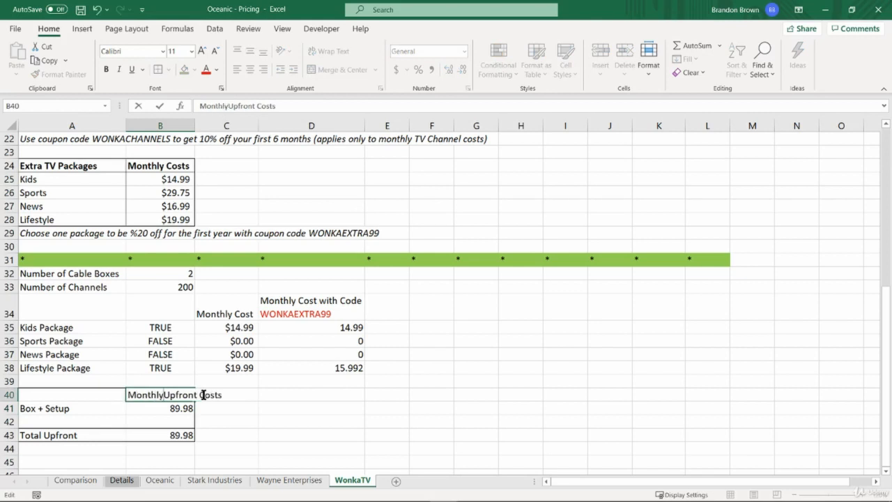
key("Return")
key("Up")
left_click(329, 51)
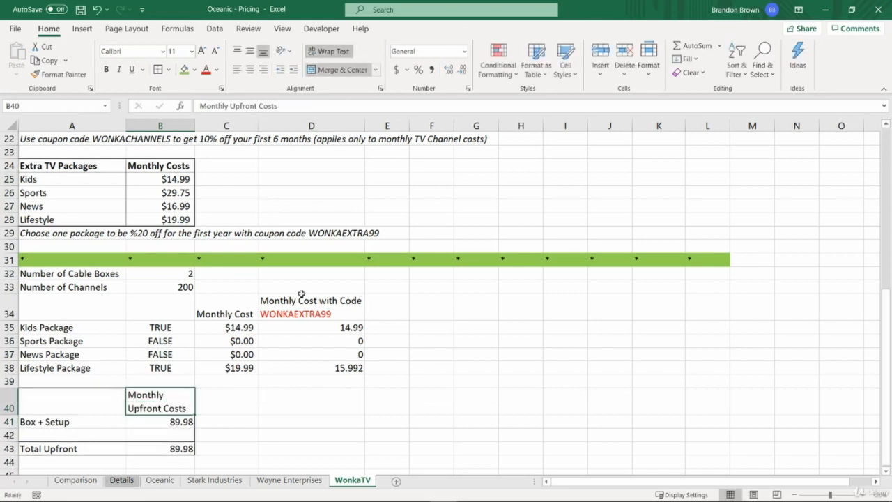
left_click(153, 437)
scroll(154, 436, "down", 1)
left_click(87, 393)
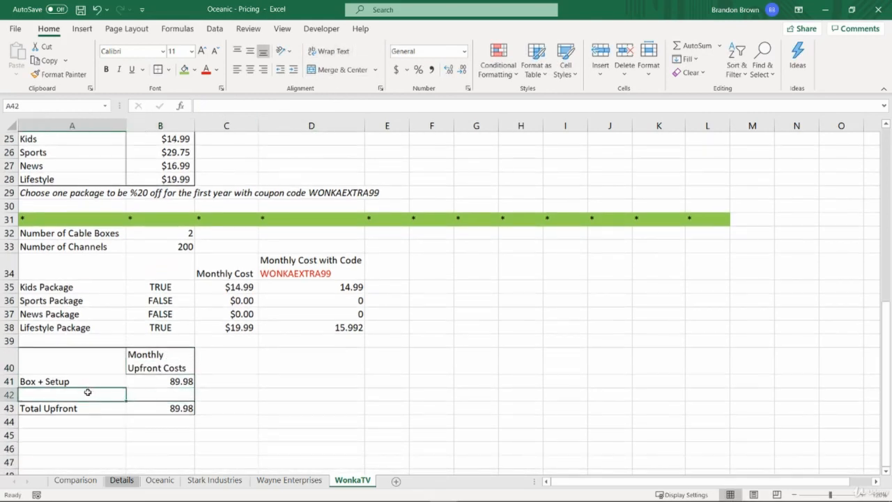
key("Caps_Lock")
type("COUPON")
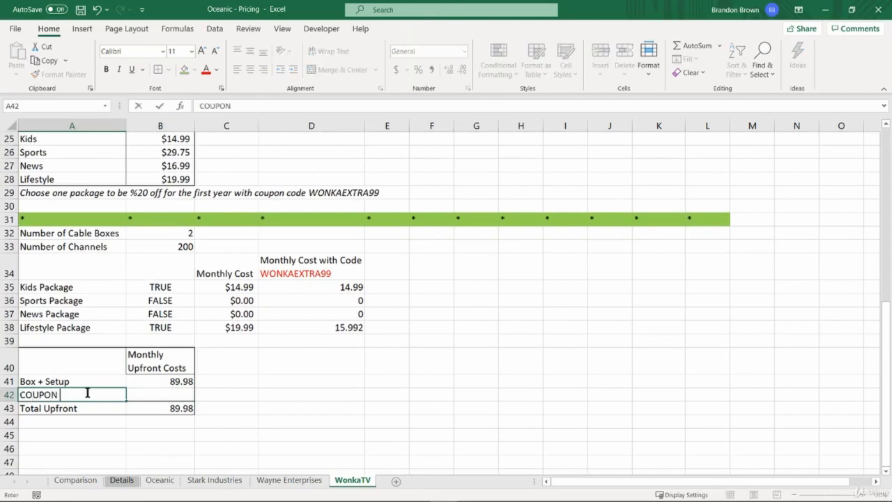
key("Escape")
- Copy the coupon code WONKABOX1 from the free first cable box note in A8
scroll(97, 385, "up", 8)
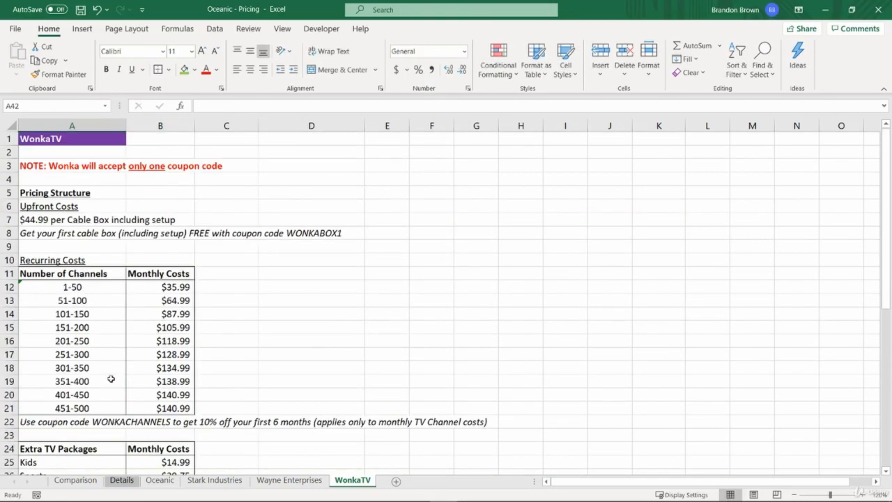
key("Caps_Lock")
left_click(68, 234)
key("F2")
key("ctrl+shift+Left")
key("ctrl+c")
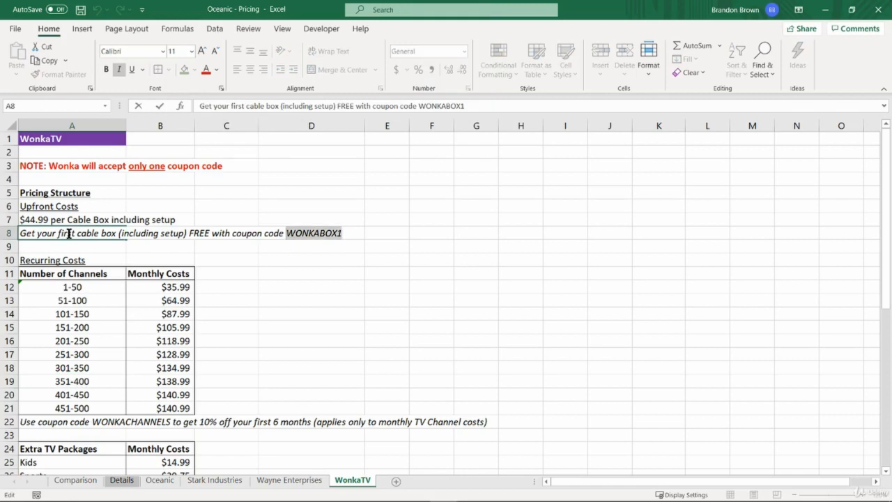
key("Escape")
- Label A42 "Box + Setup with WONKABOX1", pasting in the copied coupon code
scroll(69, 233, "down", 9)
left_click(56, 353)
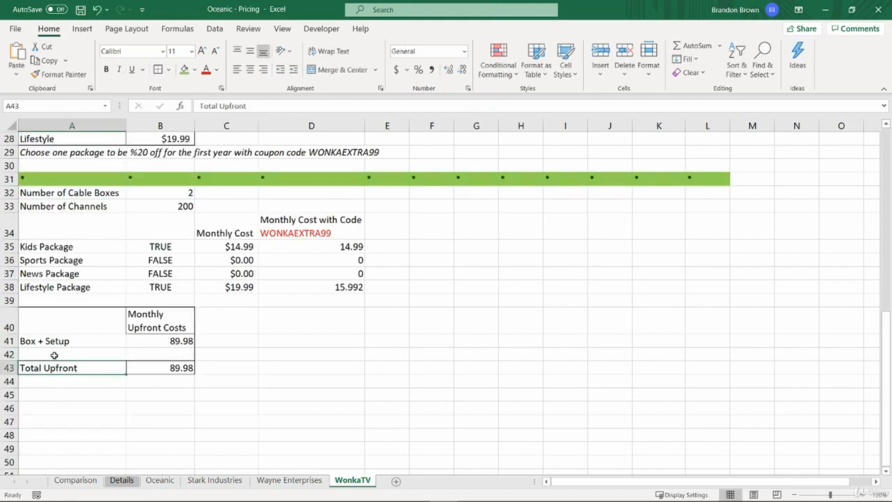
type("Box + Setup")
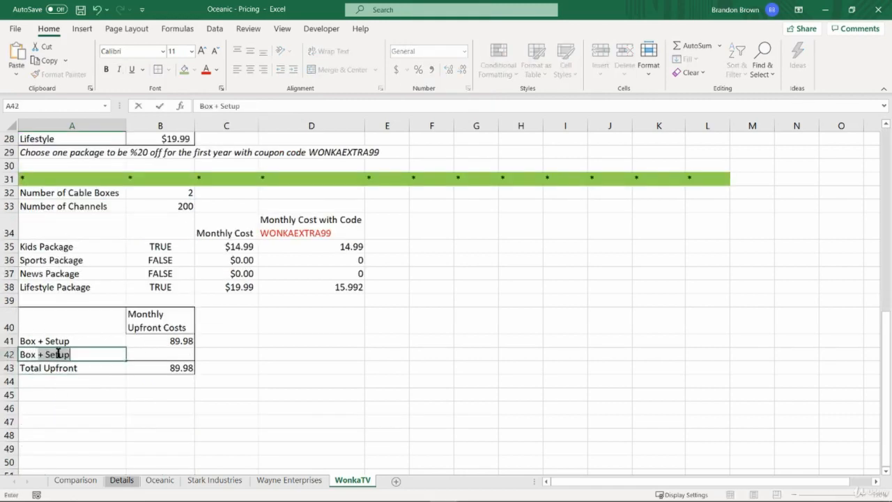
type(" with")
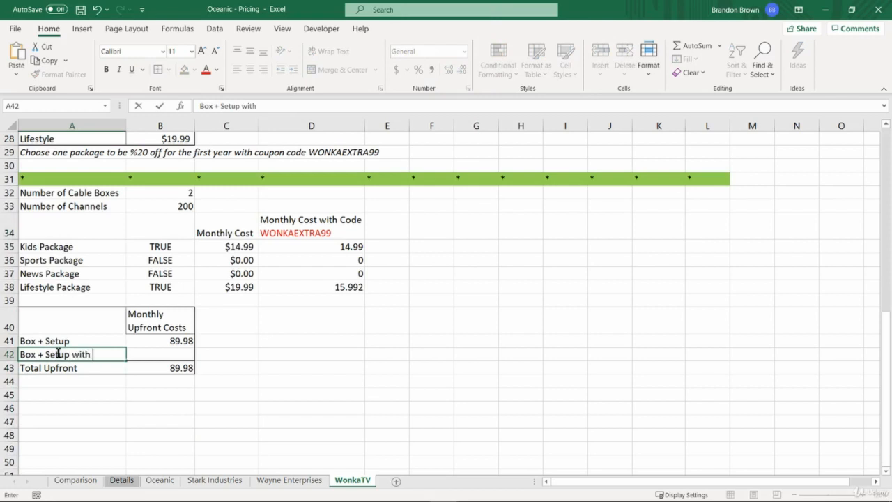
key("ctrl+v")
key("ctrl+Return")
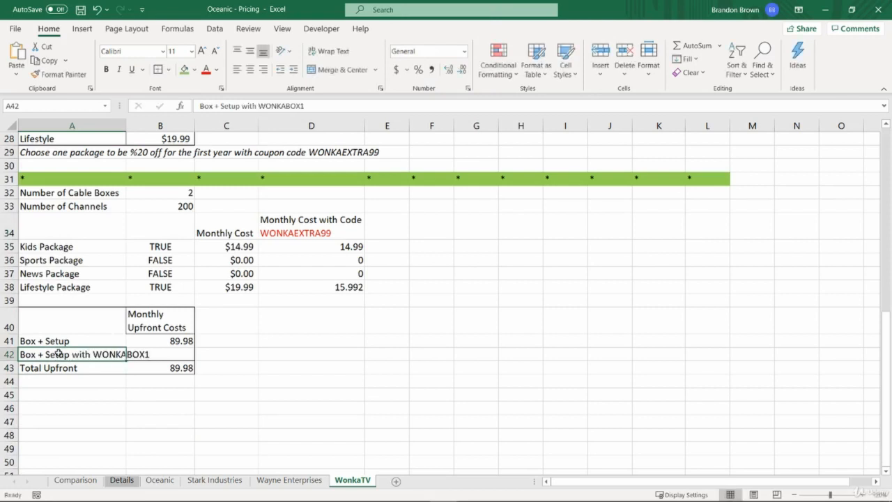
- Colour WONKABOX1 red within the A42 label and autofit the width of column A
key("F2")
key("ctrl+shift+Left")
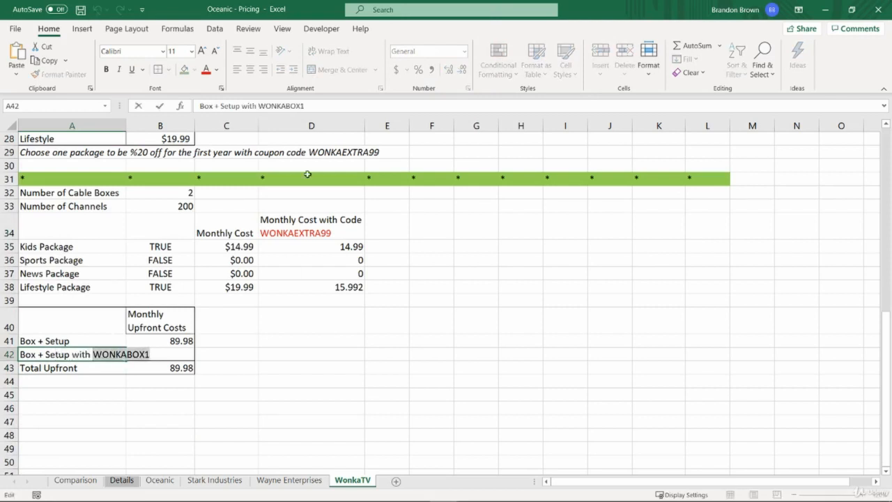
left_click(206, 70)
key("ctrl+Return")
key("alt+h")
key("o")
key("i")
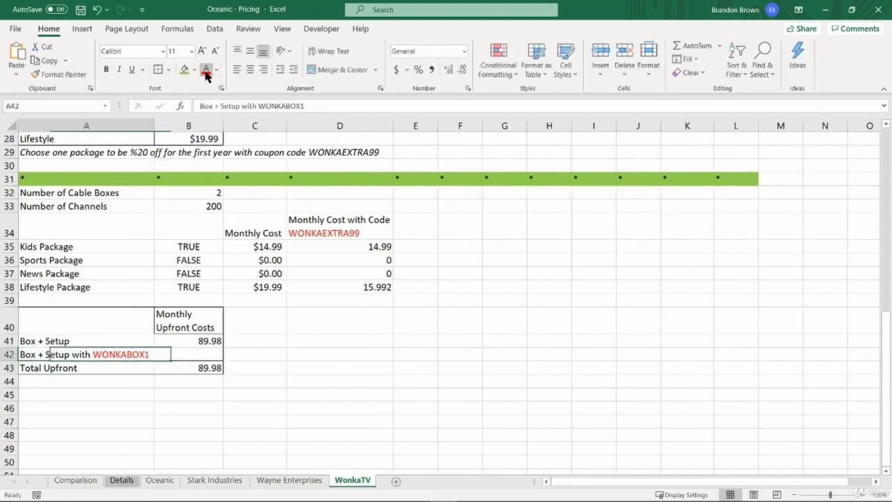
- Calculate the discounted box and setup cost in B42 with the formula =(B32-1)*44.99, making the first box free
key("Right")
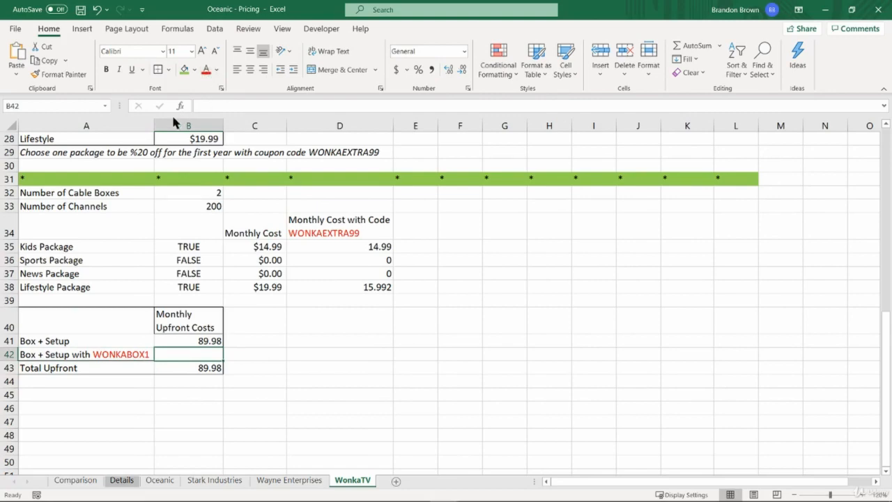
scroll(136, 316, "up", 9)
left_click(77, 220)
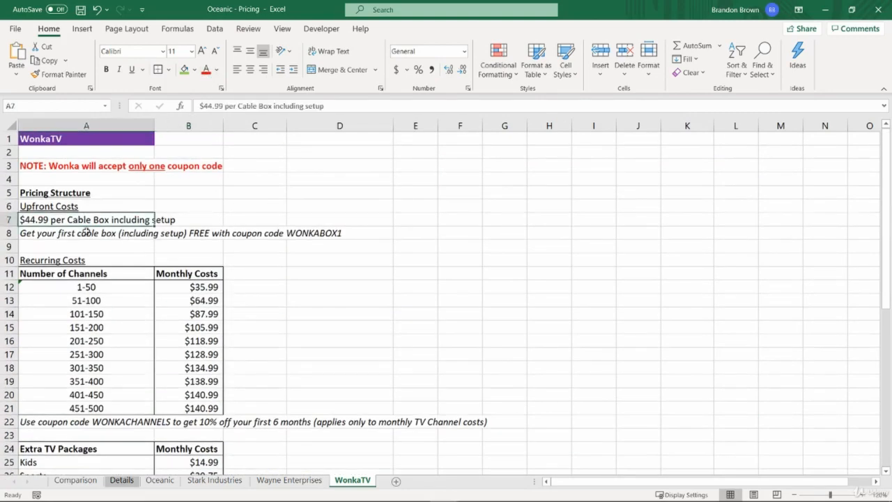
scroll(172, 265, "down", 14)
scroll(191, 307, "up", 5)
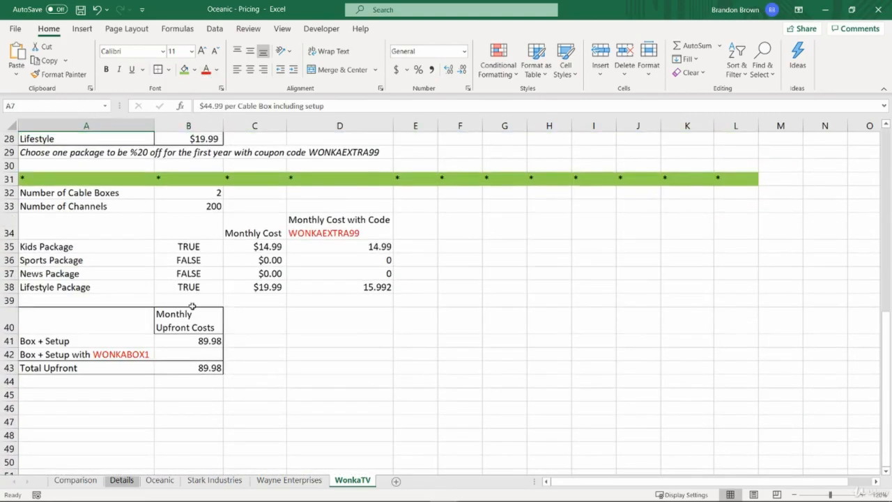
left_click(189, 355)
type("=(")
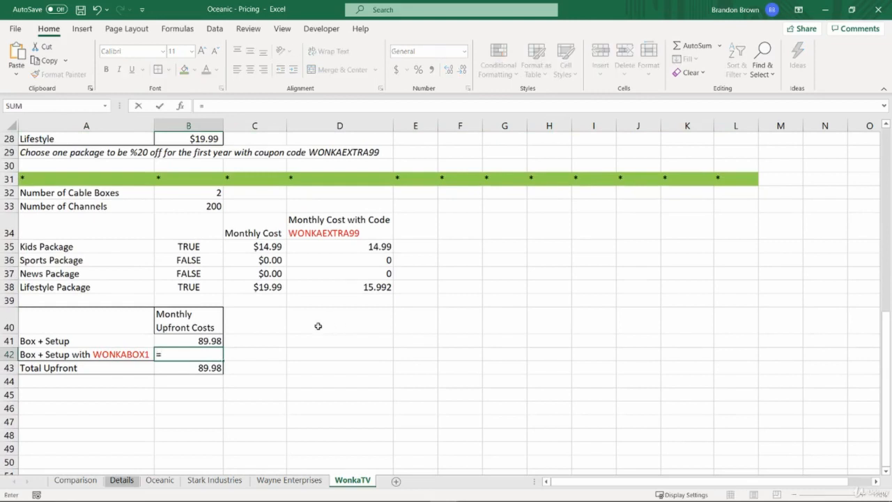
left_click(209, 195)
type("-1)")
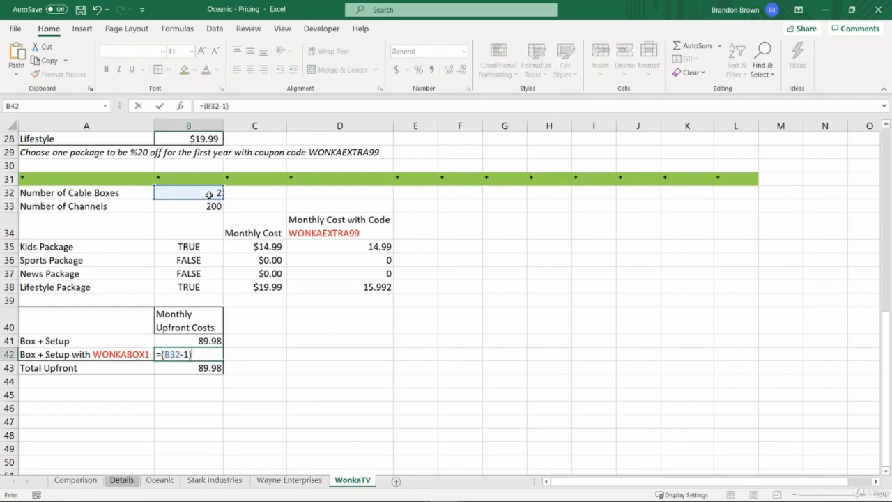
left_click_drag(164, 355, 193, 354)
left_click(188, 356)
left_click(198, 353)
type("*44.99")
key("Return")
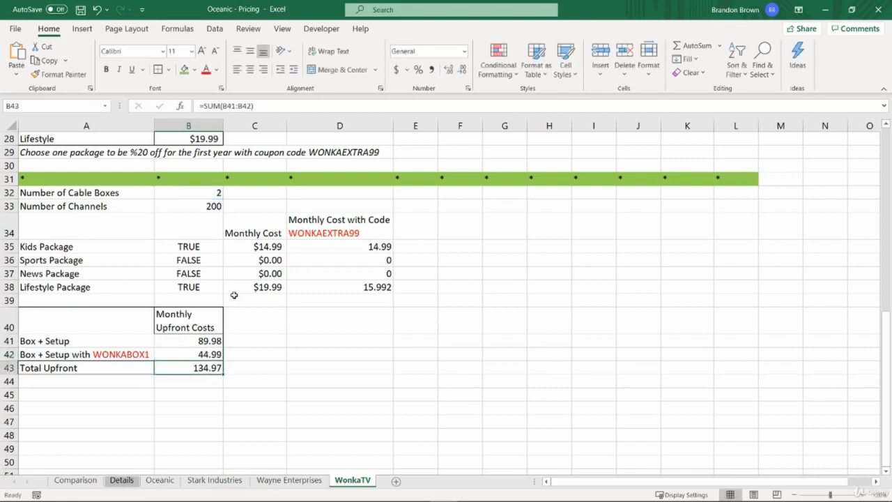
- Examine the upfront cost formulas with and without WONKABOX1 and the Total Upfront sum in B43
key("Up")
key("Left")
key("Up")
key("Right")
key("Down")
key("Left")
key("Up")
key("Right")
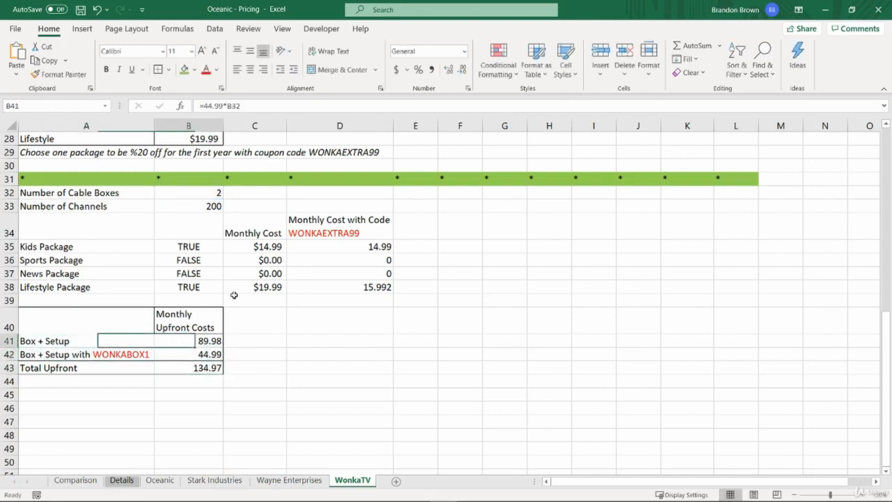
key("Down")
key("Left")
key("Right")
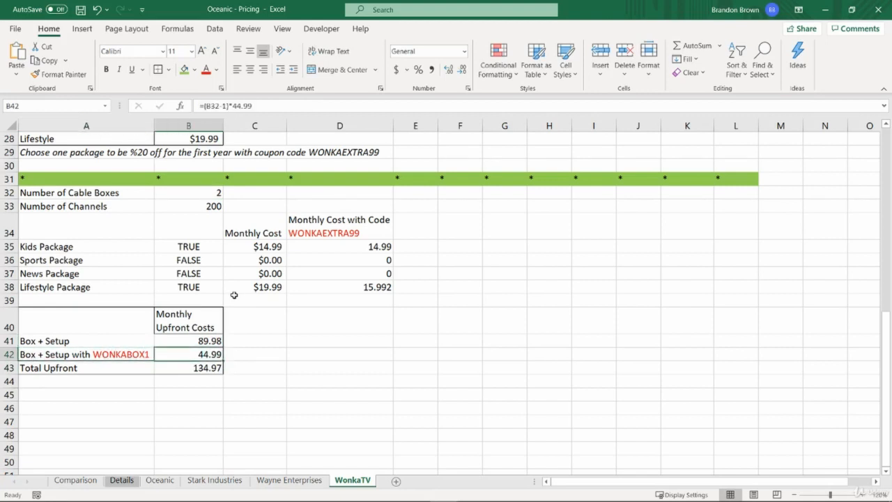
key("Up")
key("Down")
key("Up")
key("Down")
key("Up")
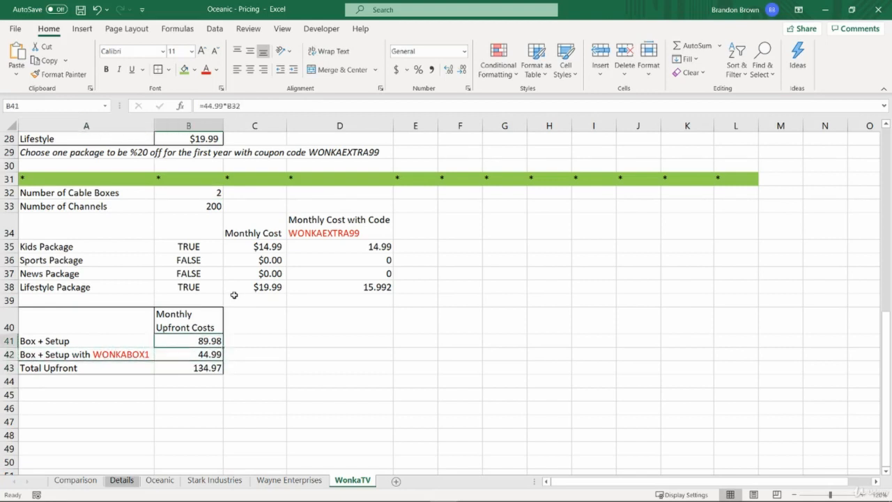
key("Down")
key("Down")
key("Up")
key("Up")
key("Down")
key("Down")
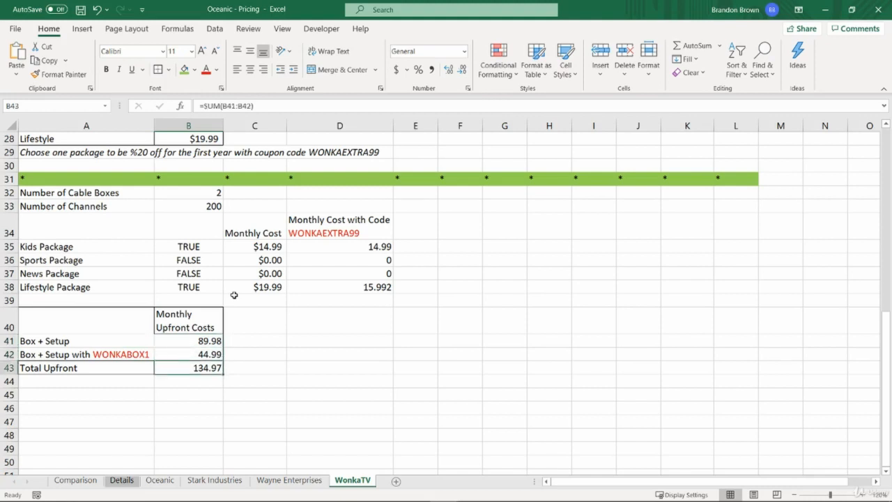
- Clear the Total Upfront label and sum from A43:B43 and delete row 43
key("shift+Left")
key("Delete")
key("shift+Right")
key("shift+space")
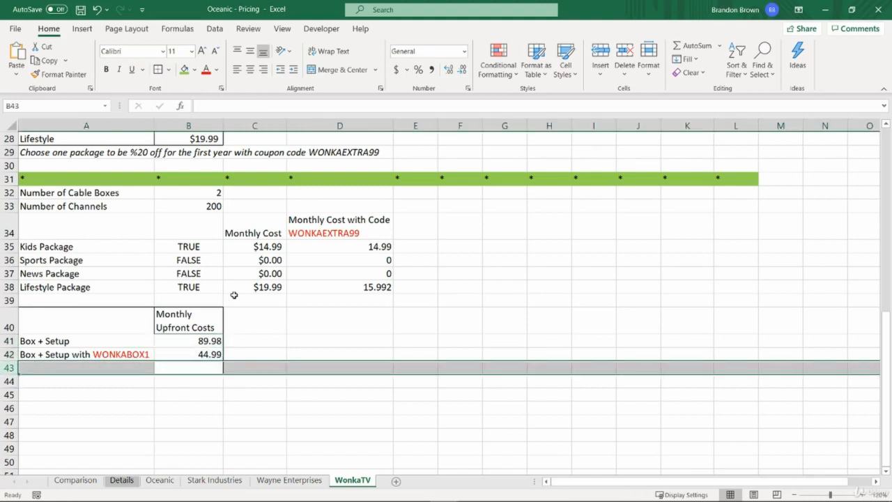
scroll(234, 294, "down", 1)
- Remove the word "Monthly" from the B40 heading so it reads "Upfront Costs", and select A44 below the table
left_click(189, 283)
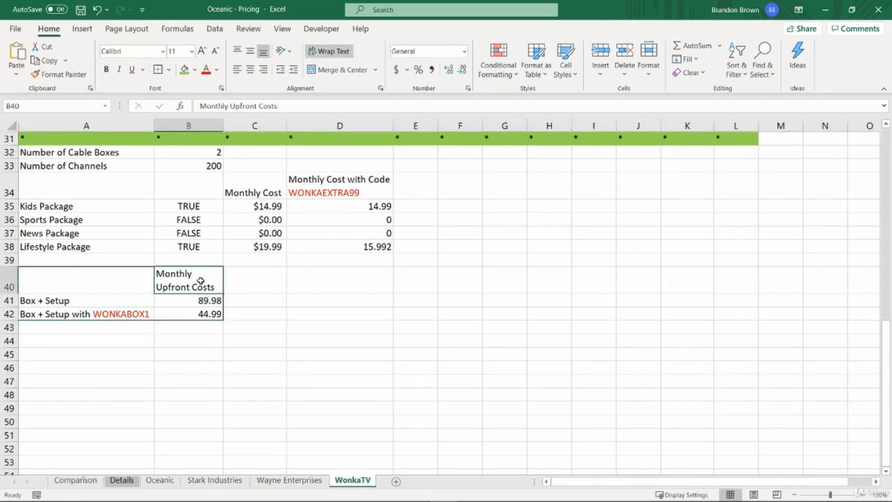
double_click(157, 290)
left_click_drag(158, 289, 155, 274)
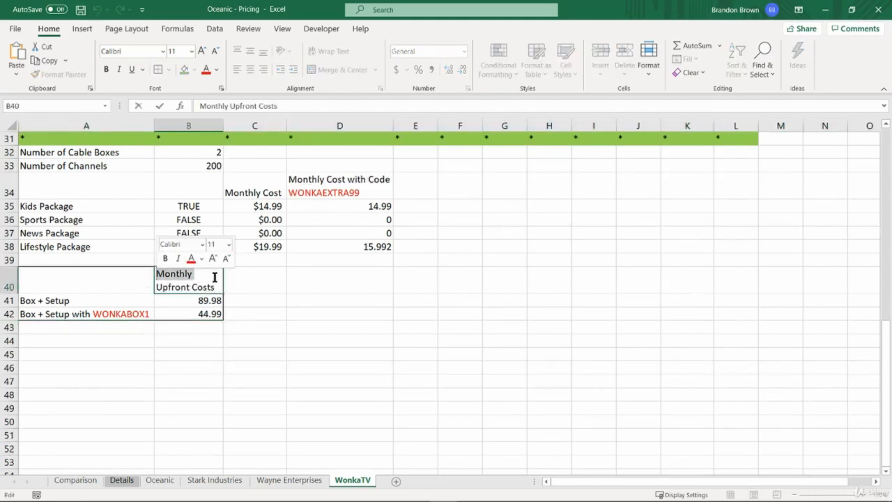
key("BackSpace")
key("Return")
left_click(178, 315)
left_click(120, 325)
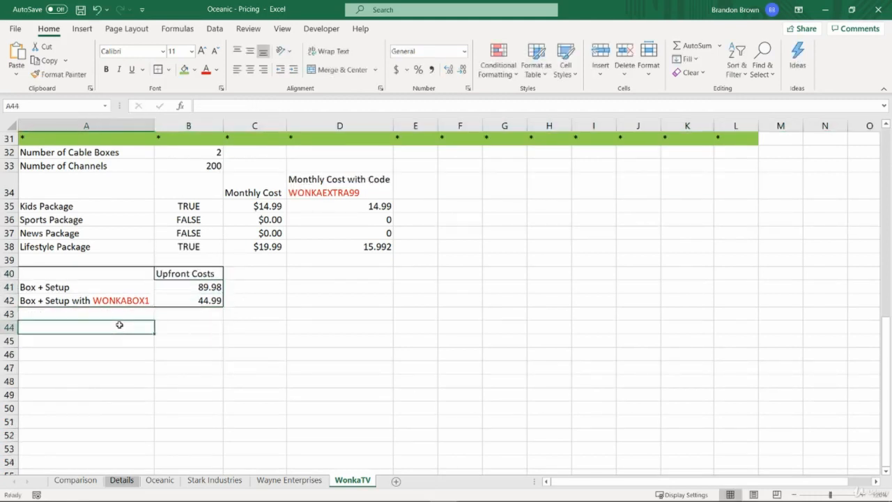
- Examine the monthly costs per channel tier in A11:B21, the WONKACHANNELS coupon terms in A22 and the free space below the Upfront Costs table
scroll(377, 378, "up", 6)
scroll(376, 378, "up", 2)
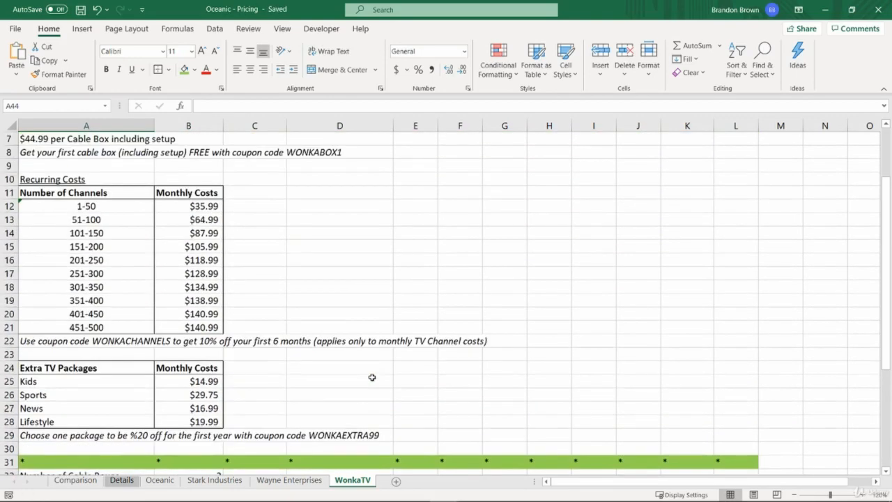
left_click(358, 365)
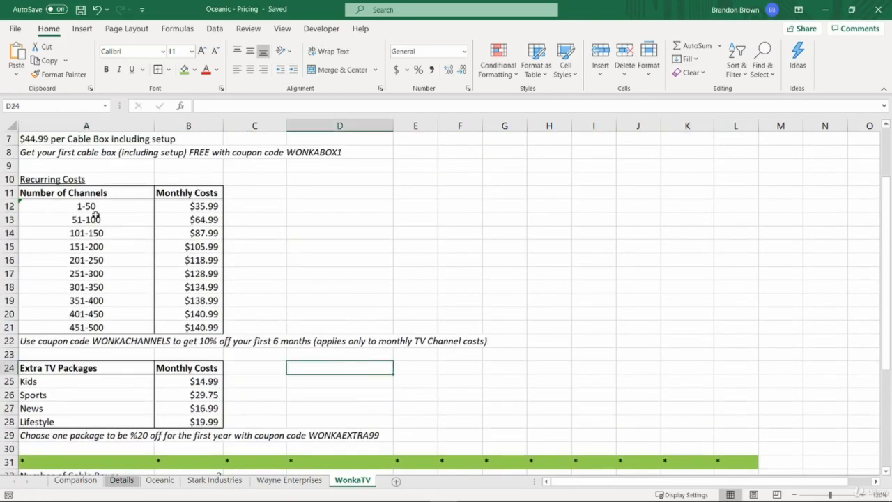
left_click_drag(93, 198, 196, 328)
left_click(193, 324)
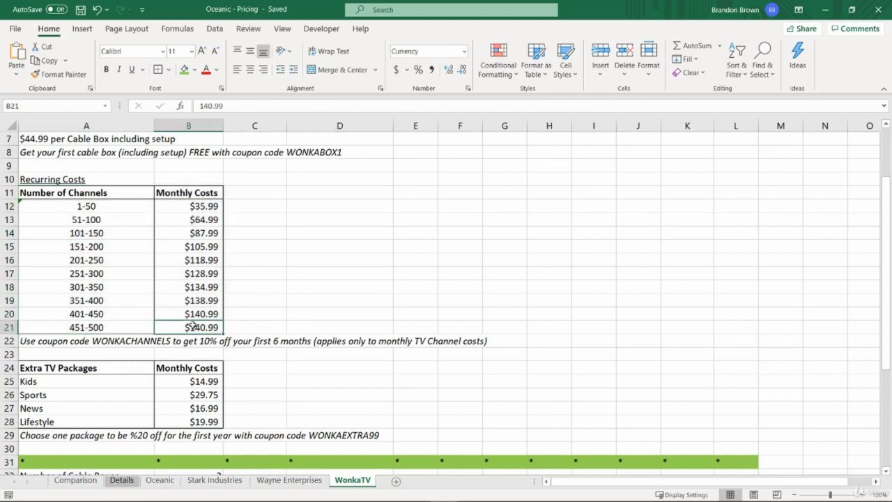
left_click(84, 338)
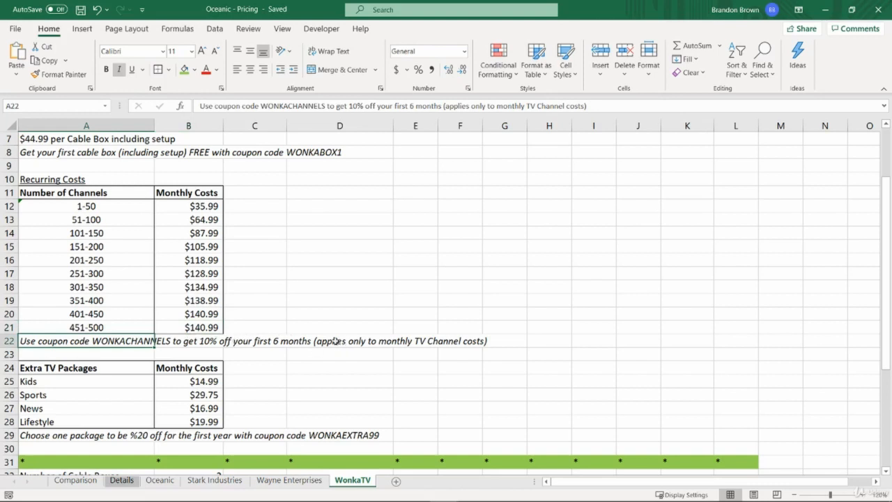
left_click(364, 285)
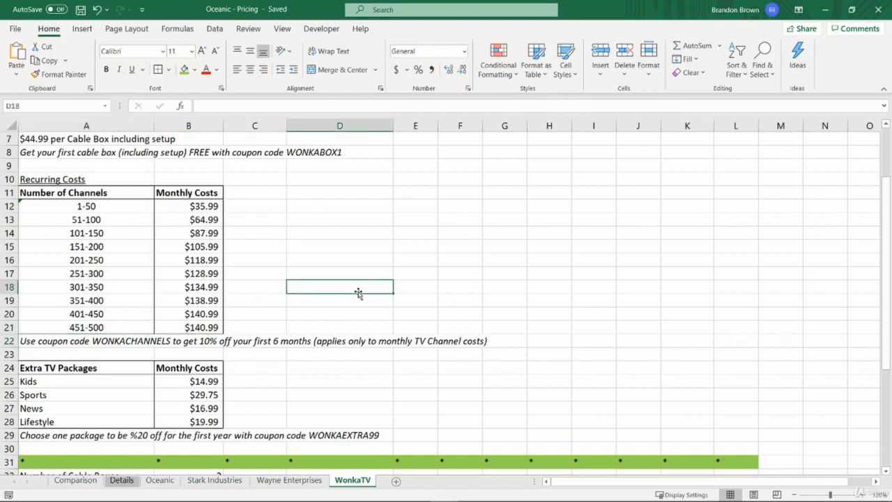
scroll(357, 296, "down", 8)
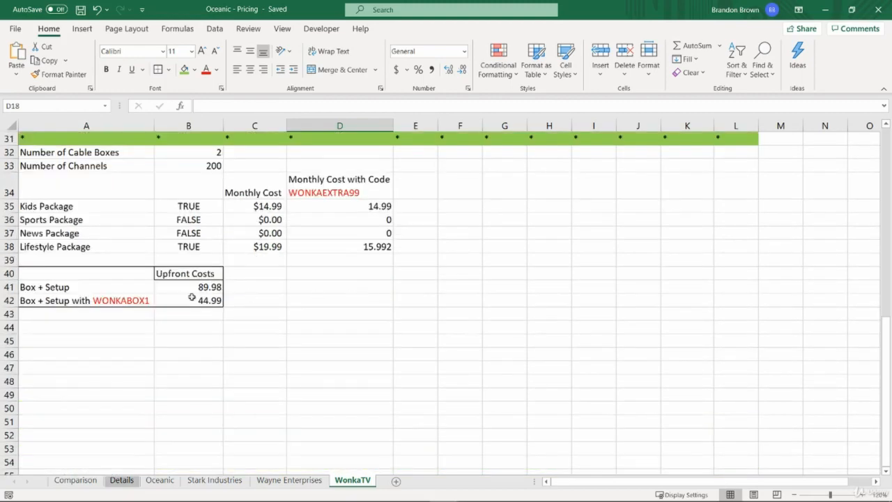
left_click_drag(93, 310, 781, 396)
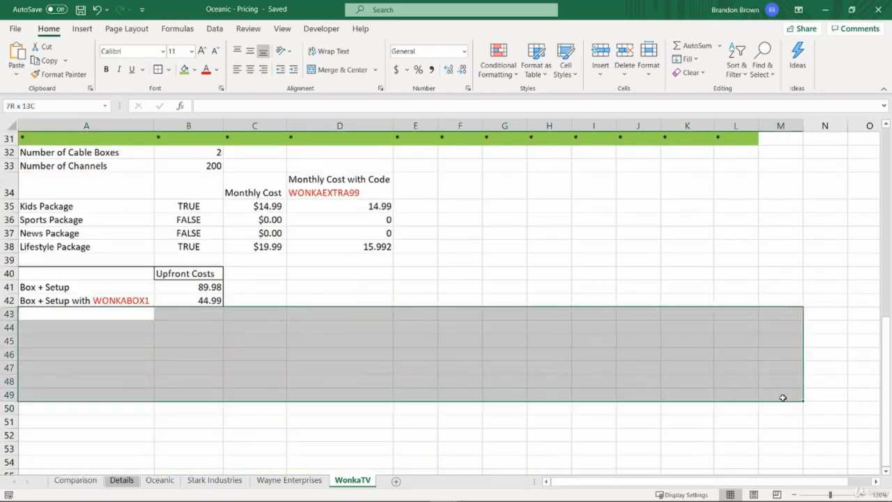
left_click(781, 394)
scroll(545, 384, "up", 9)
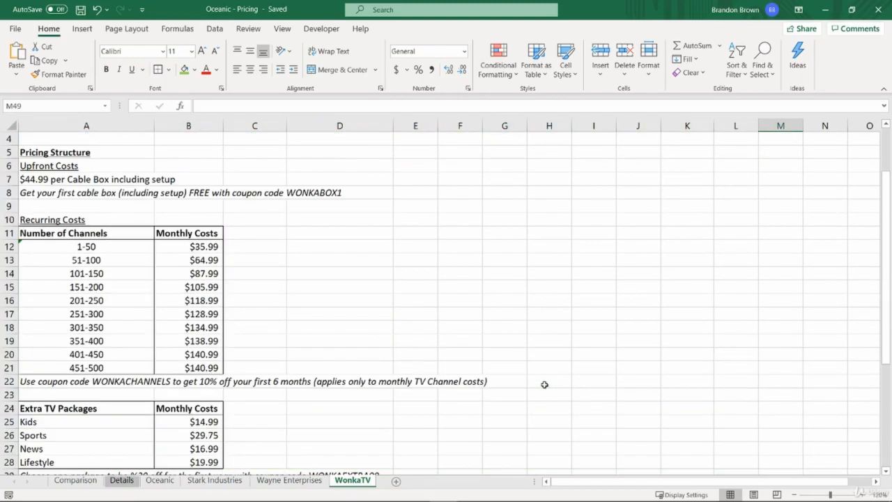
left_click(345, 236)
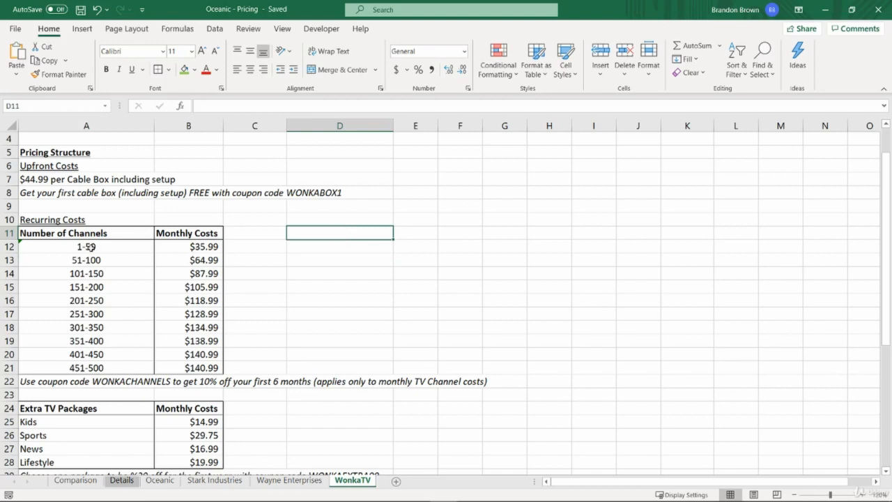
left_click_drag(93, 247, 93, 366)
left_click(93, 366)
left_click(258, 310)
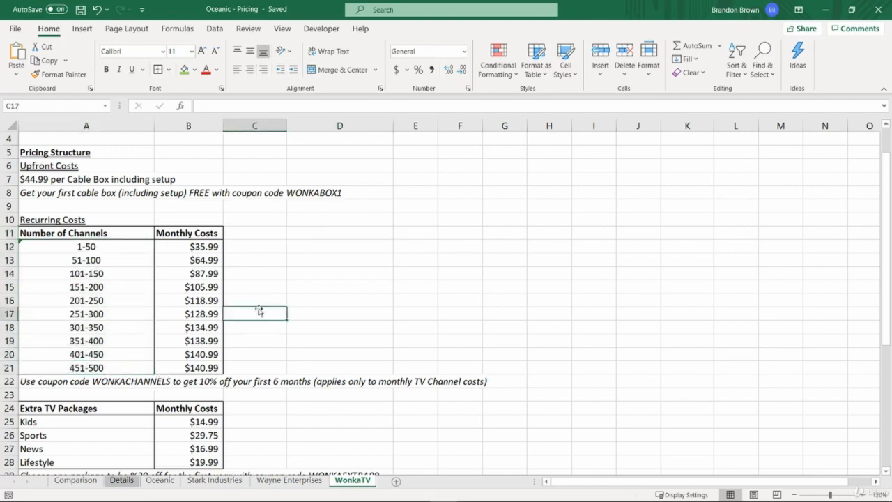
- Start a column of channel-tier limits beside the recurring costs table, entering 0 in D11 and 50 in D12
left_click(347, 243)
left_click(353, 236)
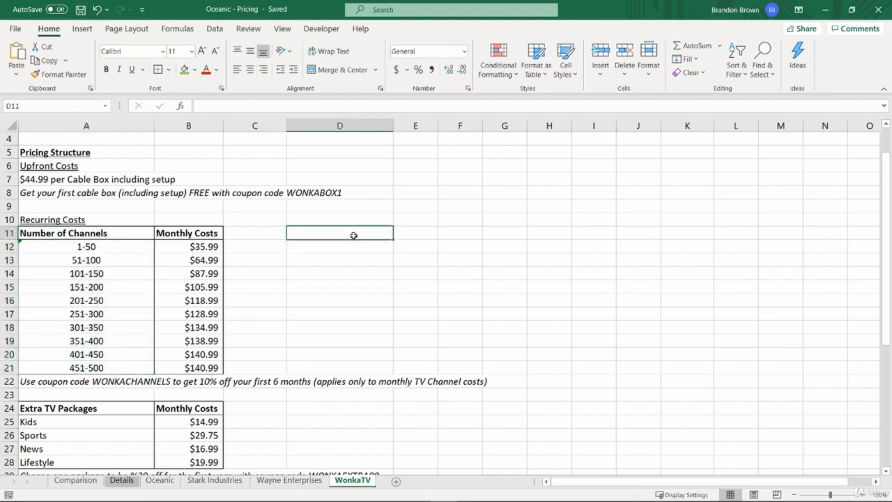
type("0")
key("Return")
type("50")
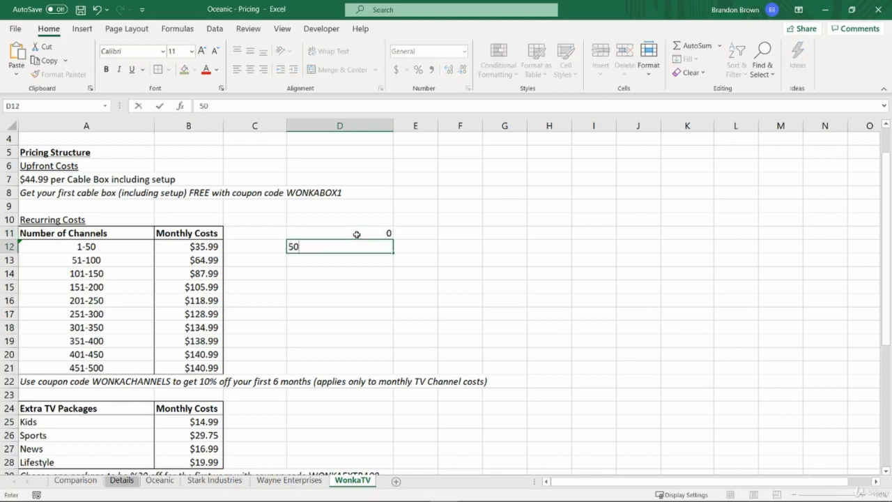
key("Return")
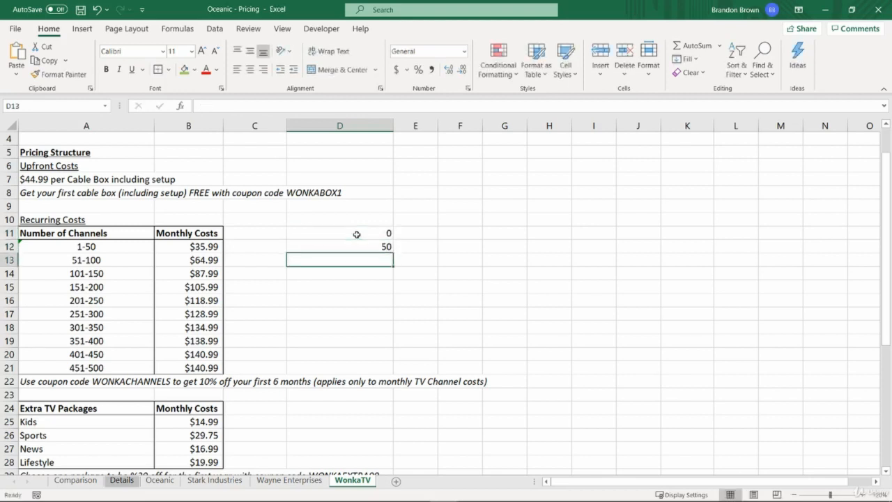
- Enter 100 in D13 and a FIND formula in D14 that locates the hyphen in A14
type("100")
key("Return")
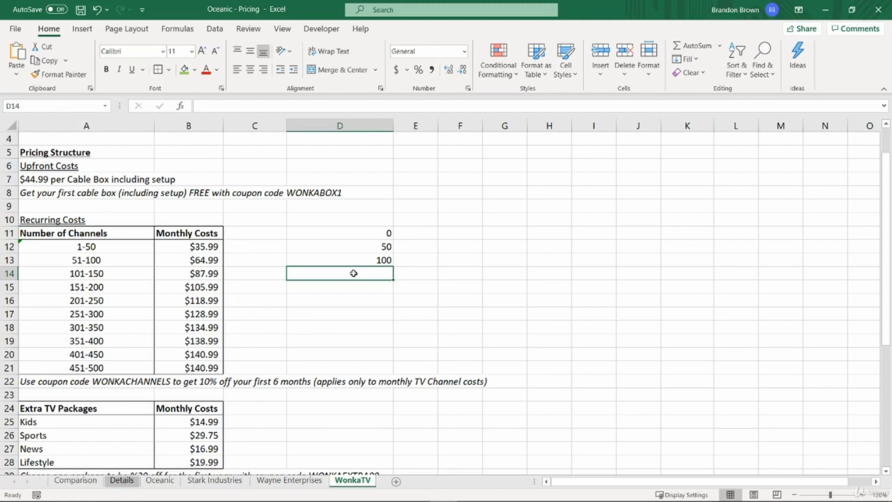
type("=")
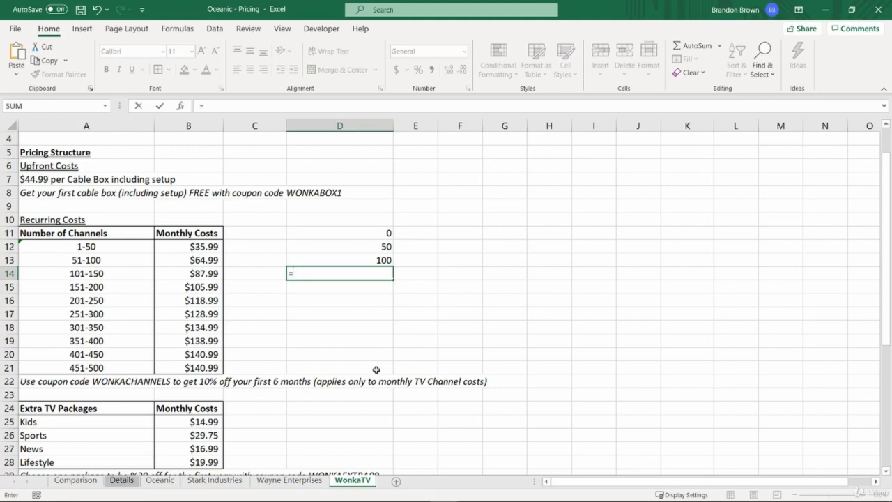
type("find")
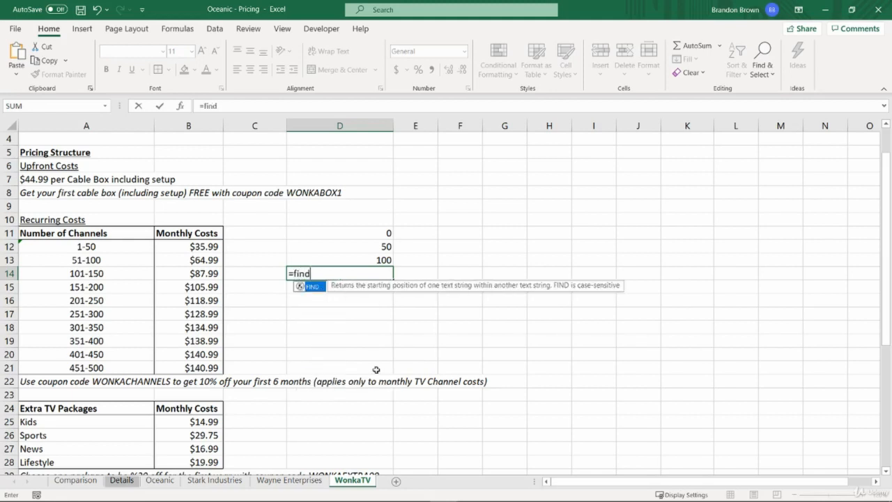
key("Tab")
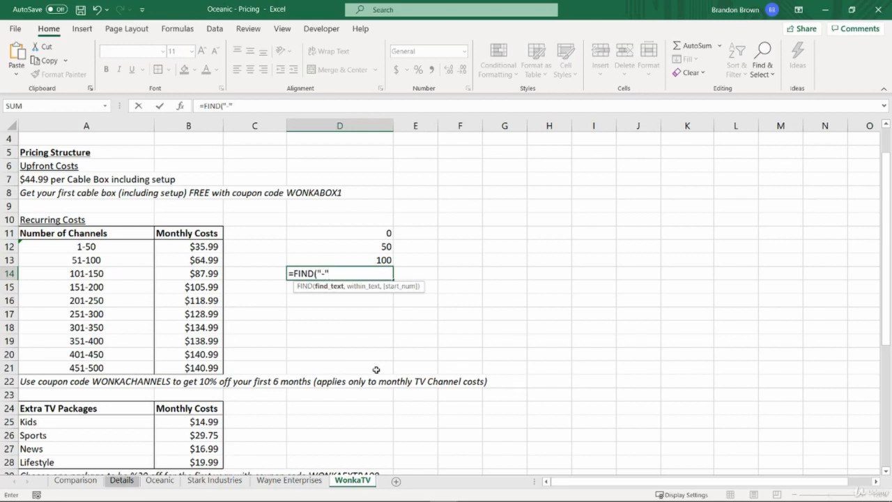
type("\"-\",")
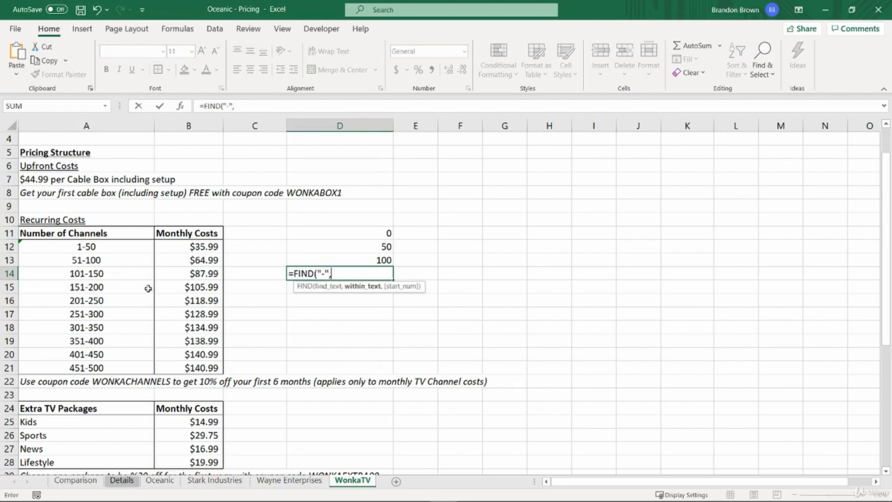
left_click(129, 273)
type(")")
key("Return")
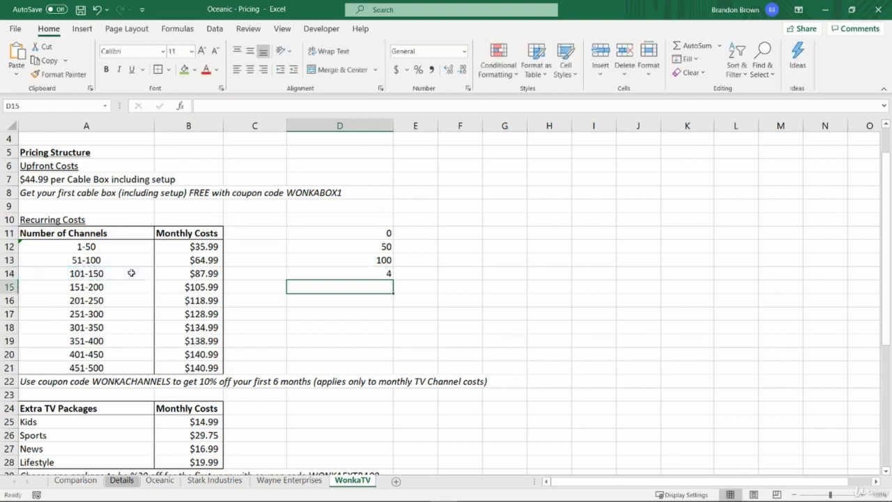
- Extend the D14 formula with RIGHT and LEN to read =RIGHT(A14,LEN(A14)-FIND("-",A14)
key("Up")
key("F2")
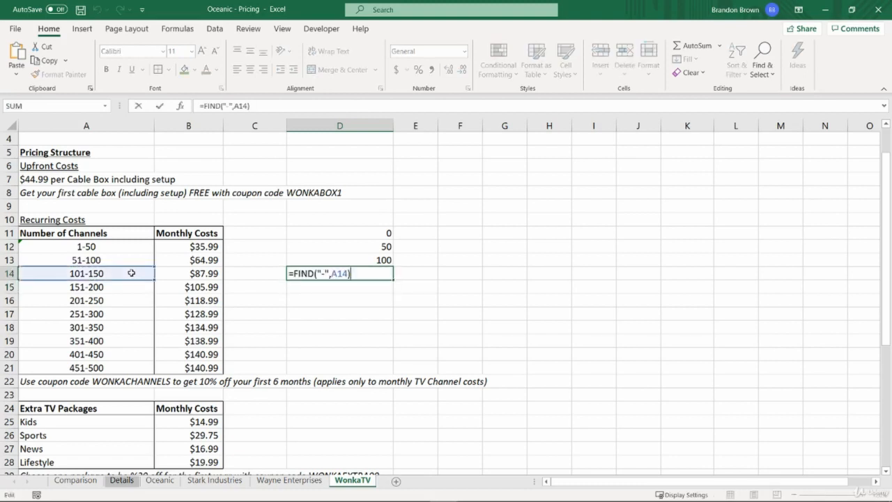
key("Home")
type("RIGHT(")
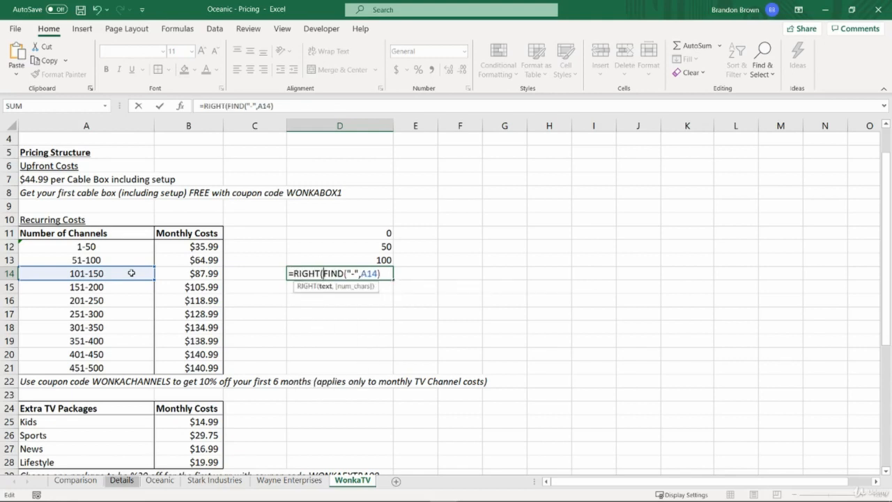
left_click(131, 273)
type(",")
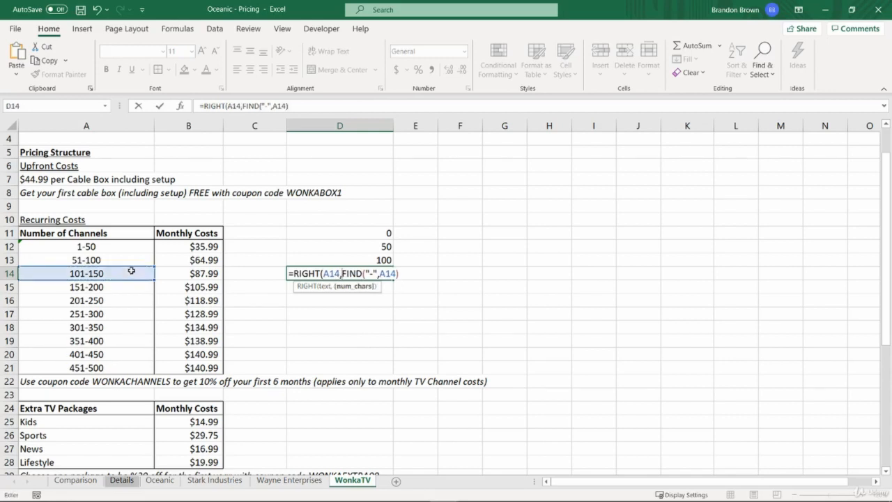
type("LEN(")
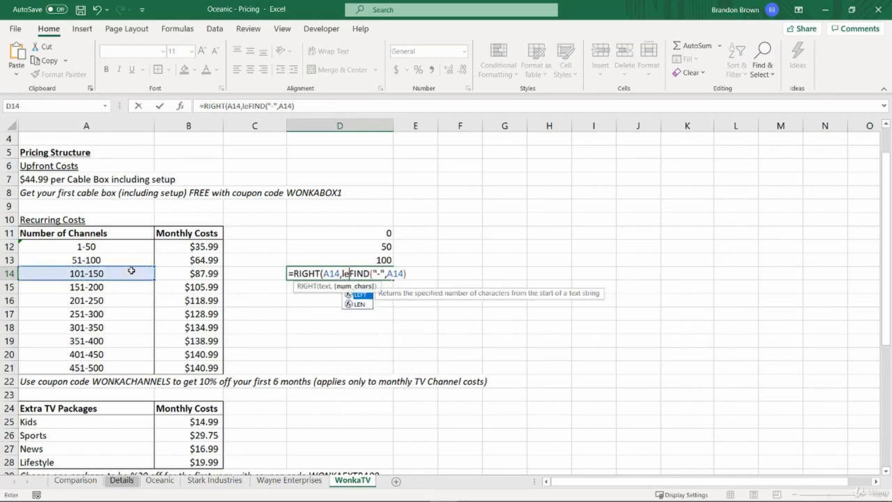
left_click(131, 271)
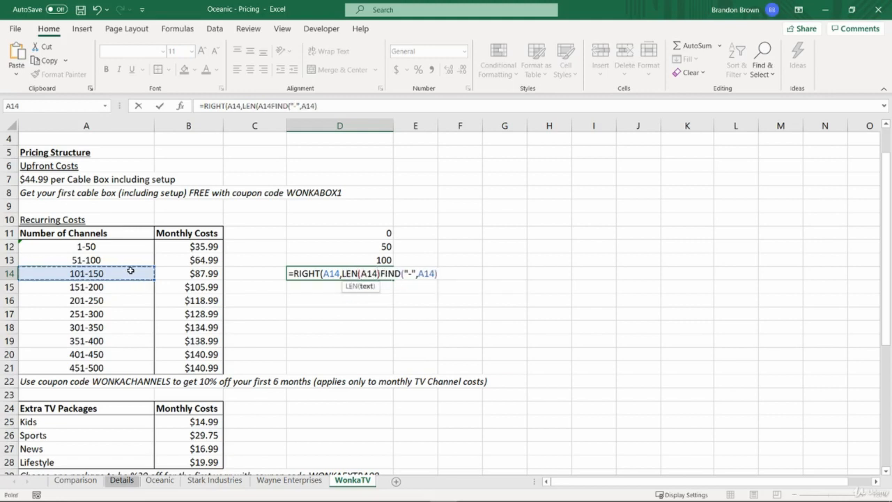
type(")-")
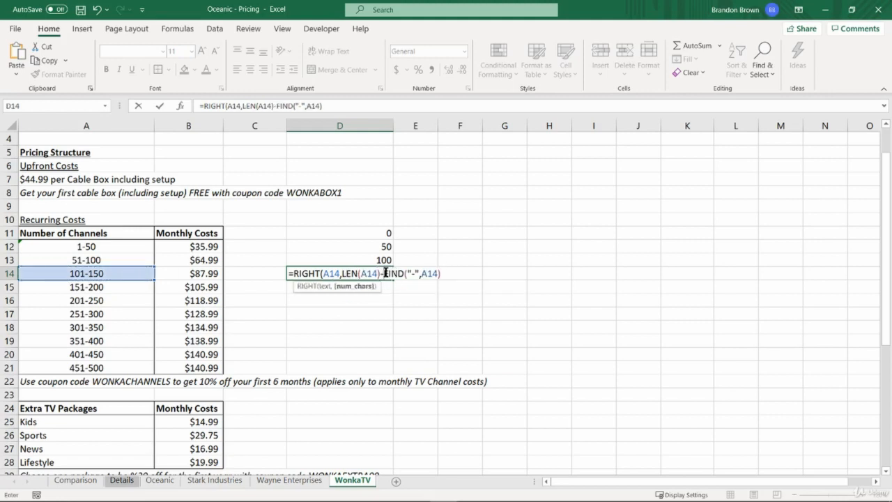
- Check the LEN(A14)-FIND("-",A14) argument in D14, add the missing closing parenthesis and commit the formula
left_click_drag(385, 272, 446, 277)
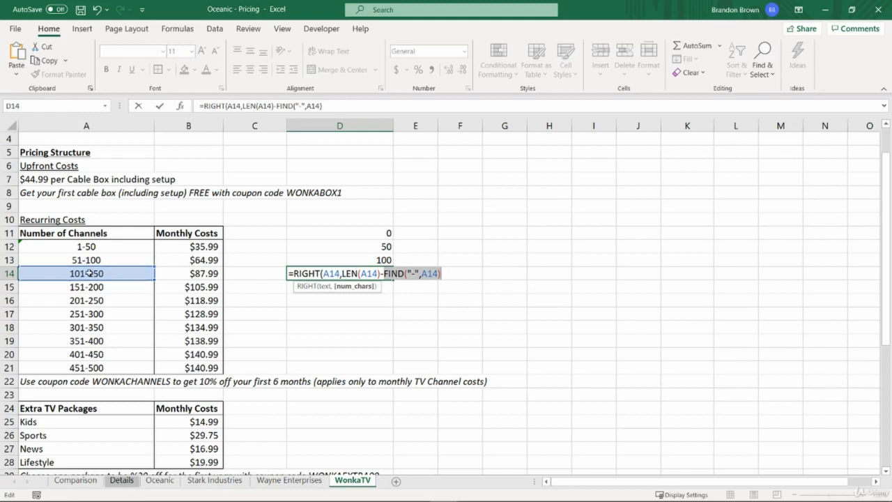
left_click_drag(341, 273, 434, 273)
left_click(382, 273)
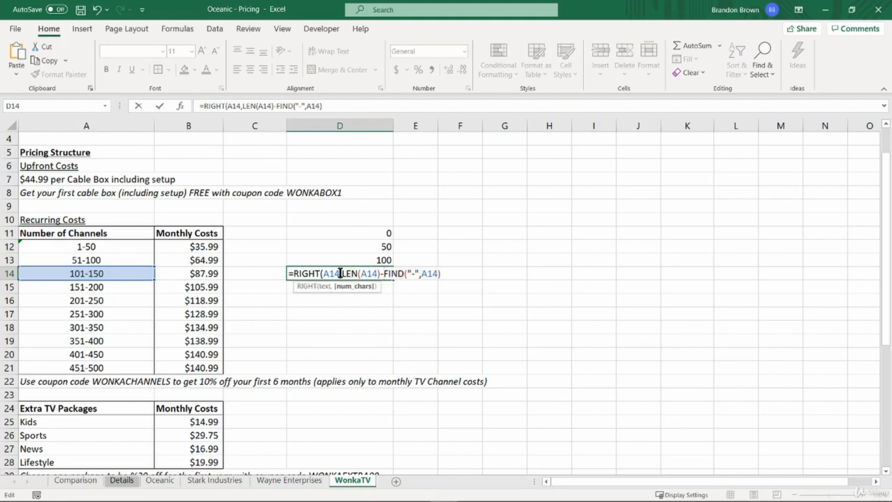
left_click_drag(343, 273, 448, 273)
left_click(374, 274)
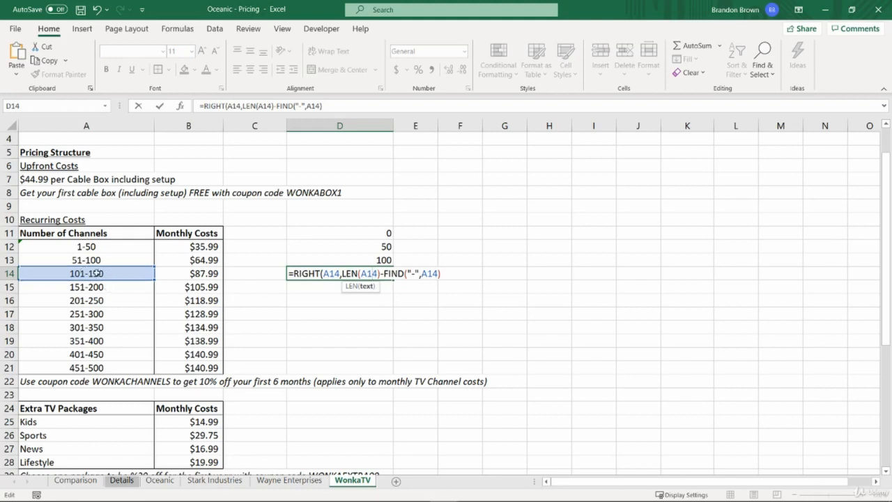
left_click(449, 273)
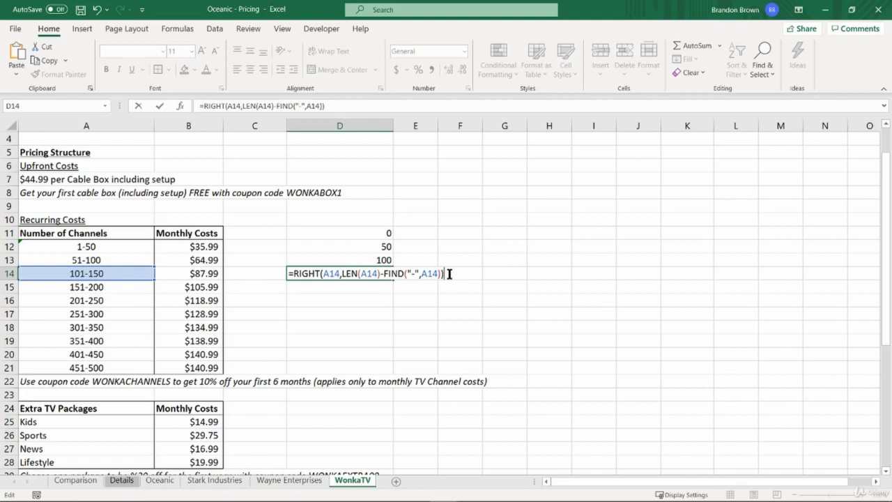
key("Return")
- Fill the RIGHT formula from D14 down through D21
key("Up")
key("shift+Down")
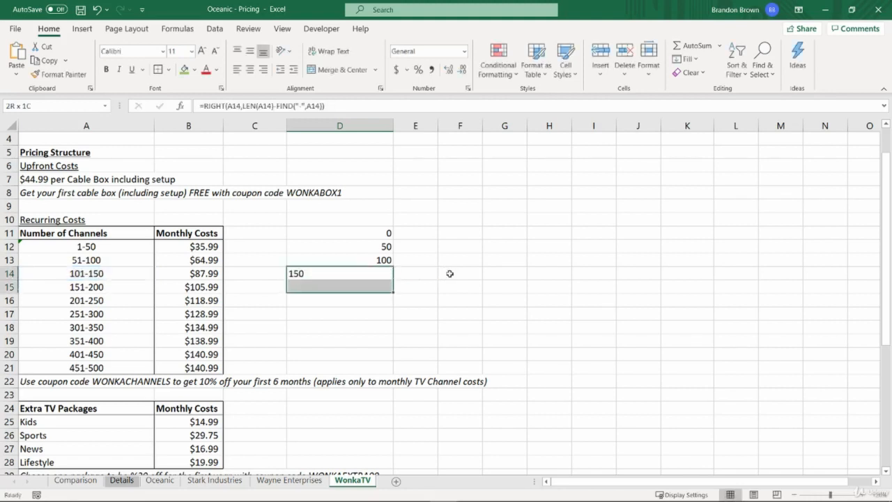
key("ctrl+d")
key("shift+Down")
key("shift+Down")
key("shift+Down")
key("shift+Down")
key("shift+Down")
key("shift+Down")
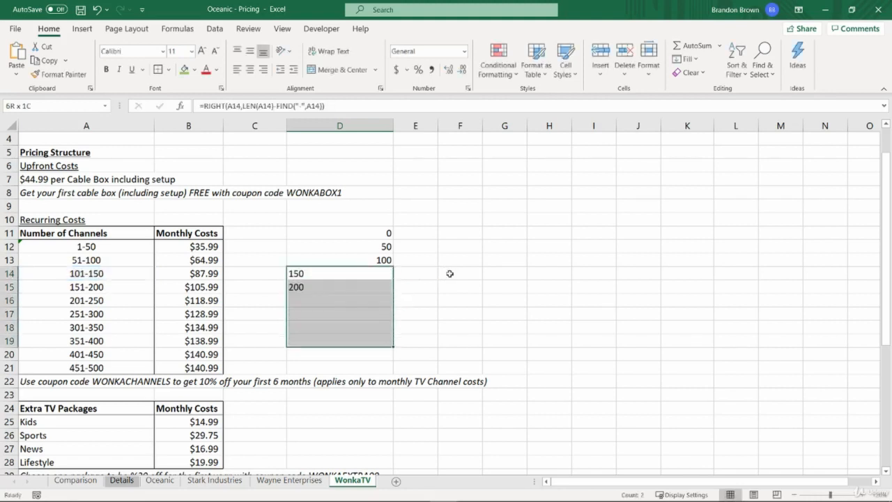
key("ctrl+d")
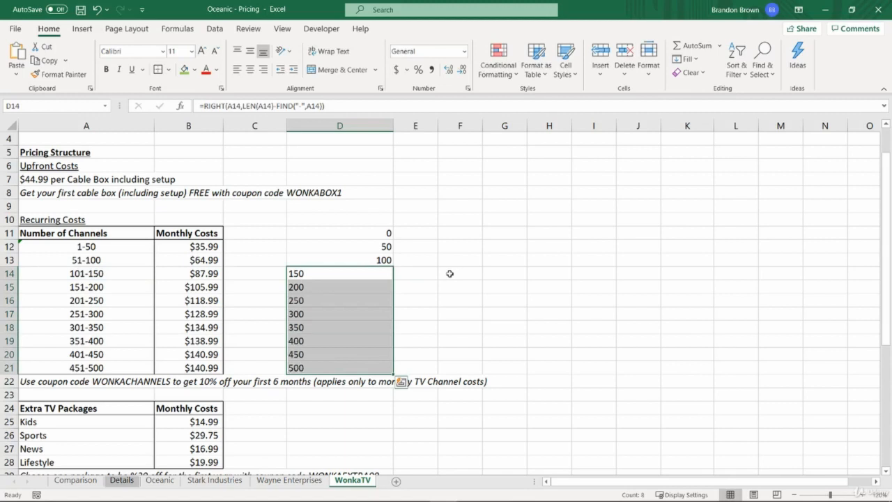
- Wrap the D14 formula in VALUE so it reads =VALUE(RIGHT(A14,LEN(A14)-FIND("-",A14)))
key("Up")
key("Down")
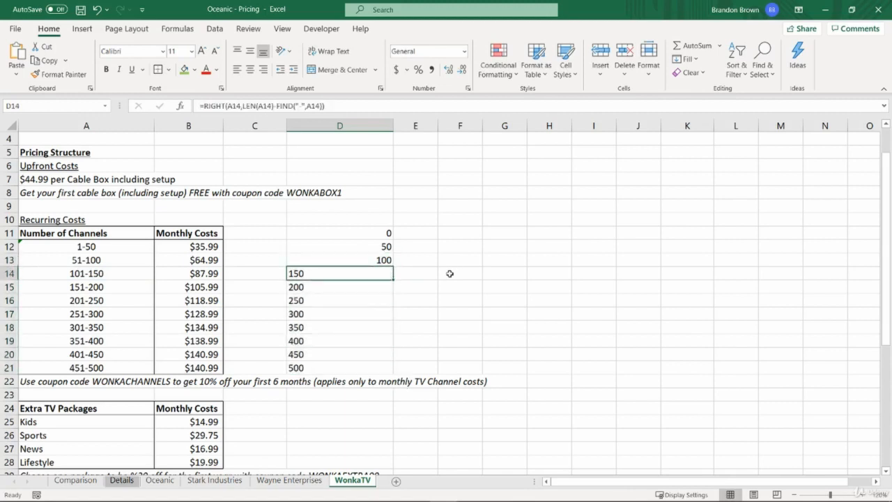
key("F2")
key("Home")
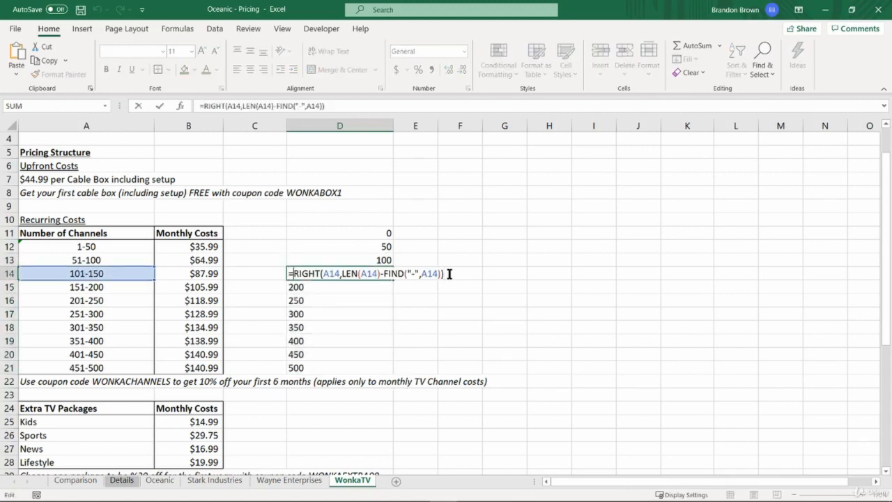
key("Right")
type("VALUE(")
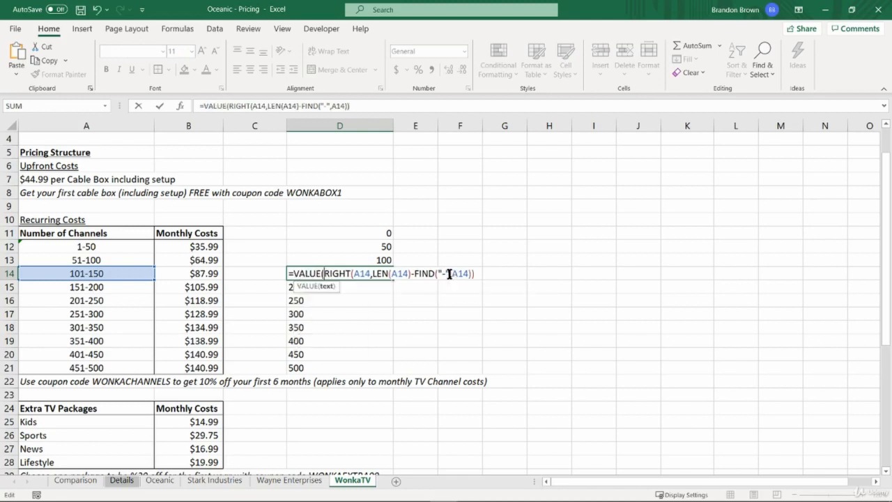
type(")")
key("BackSpace")
type(")")
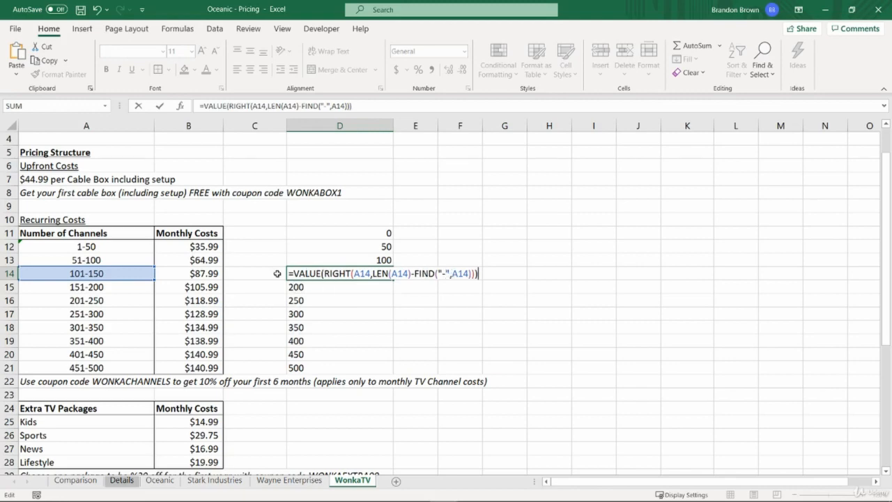
- Check the RIGHT expression nested inside VALUE in D14 and commit the formula
left_click_drag(288, 273, 331, 273)
left_click(325, 273)
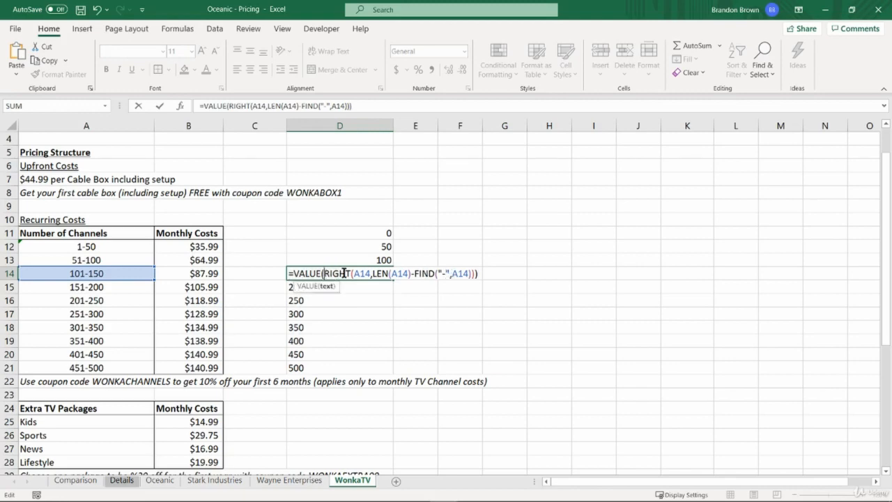
left_click(481, 273, "shift")
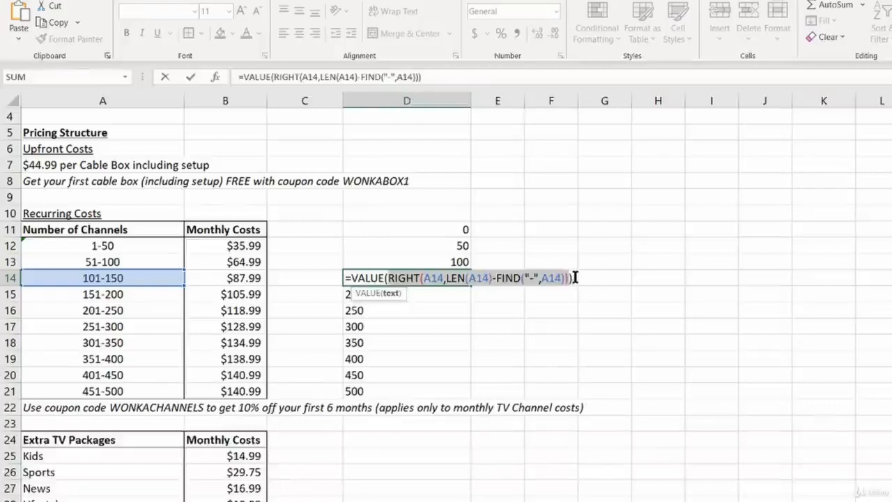
left_click(575, 277)
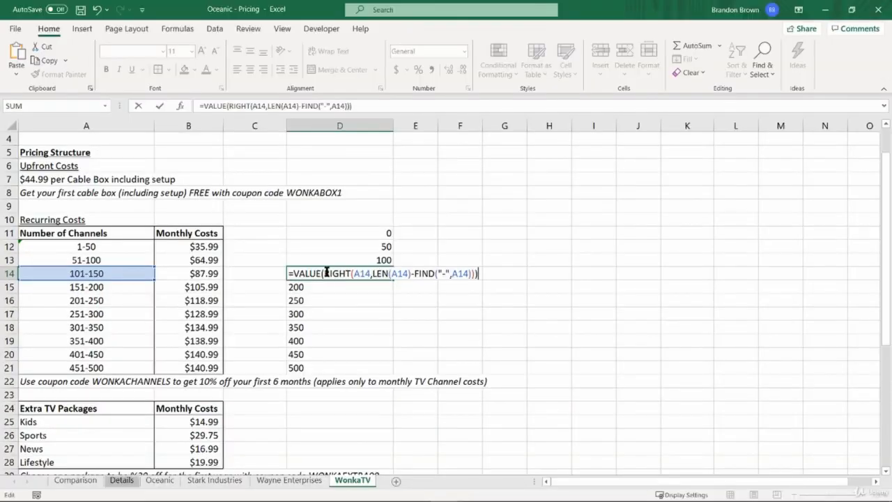
left_click_drag(326, 274, 462, 274)
left_click(475, 274)
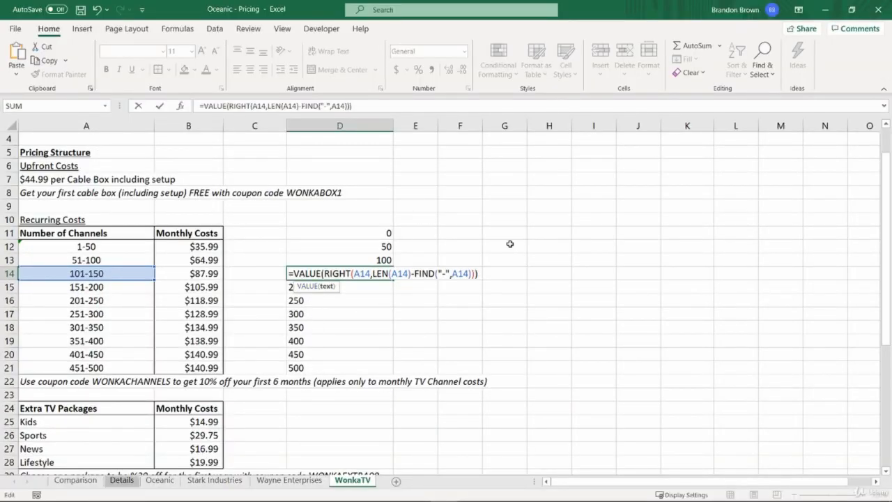
key("Return")
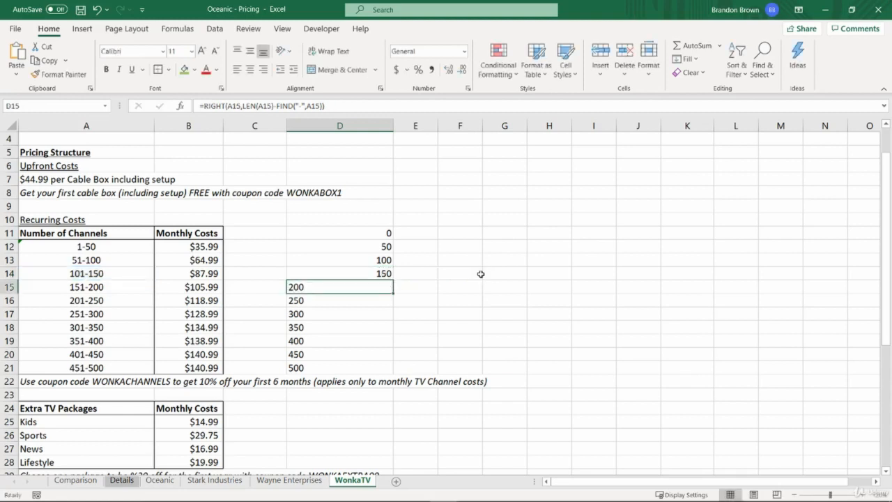
- Fill the VALUE formula from D14 down through D21
key("Up")
key("ctrl+shift+Down")
key("ctrl+d")
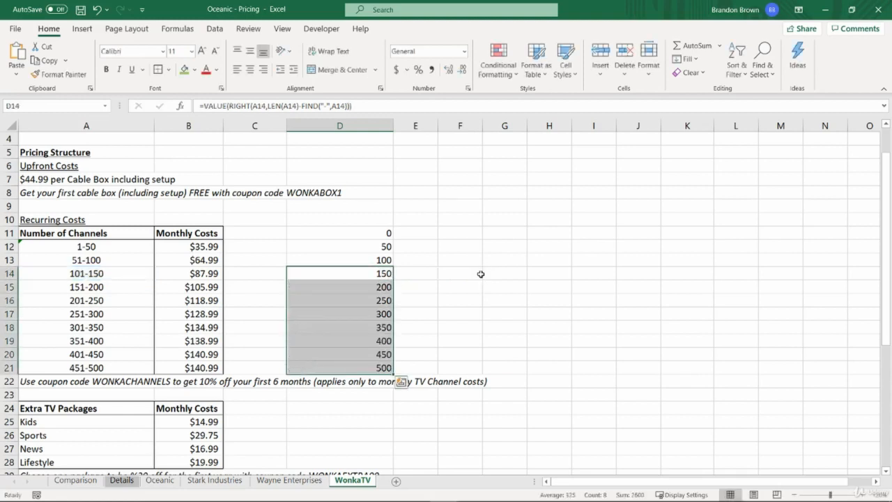
- Enter =B12 in E12 to link the monthly cost next to the 50-channel limit
key("Down")
key("Up")
key("Up")
key("Up")
key("Up")
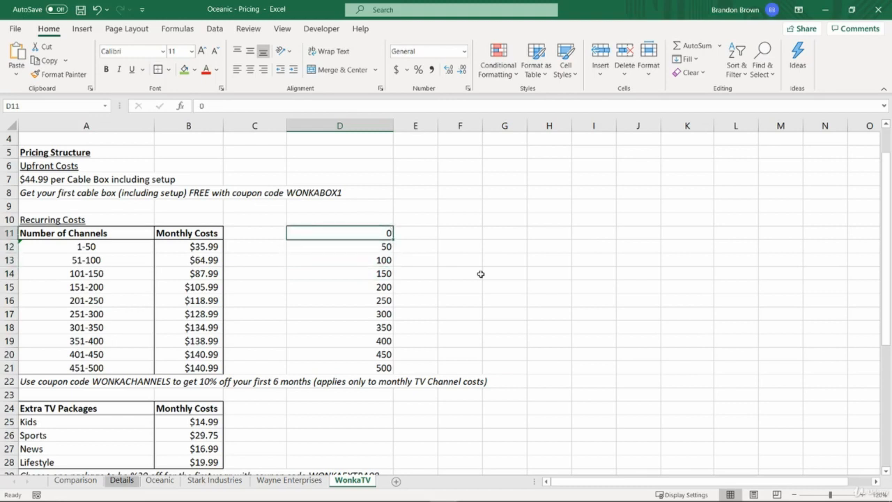
key("Right")
key("Down")
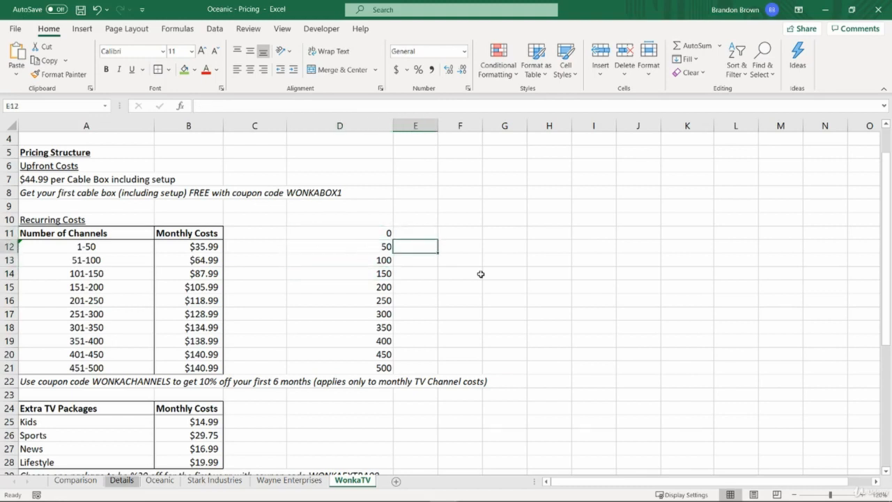
key("Left")
key("Right")
type("=B12")
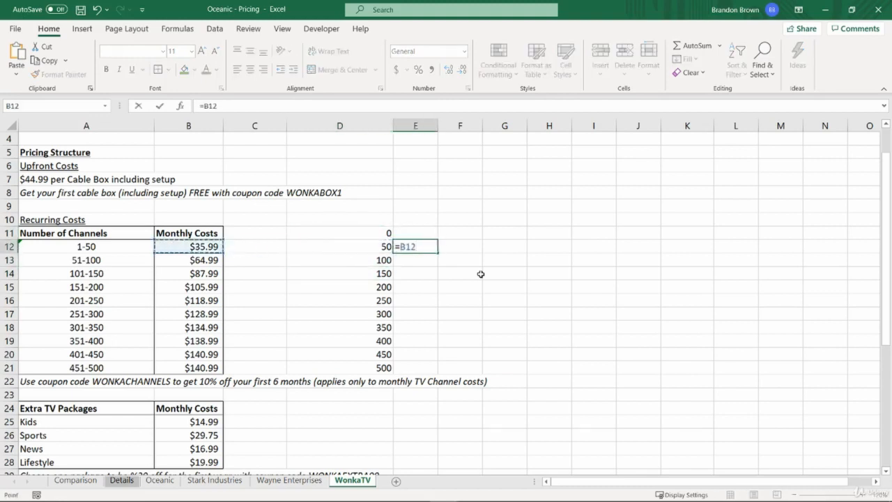
key("Return")
- Fill the monthly cost link from E12 down through E21
key("Left")
key("ctrl+Down")
key("Right")
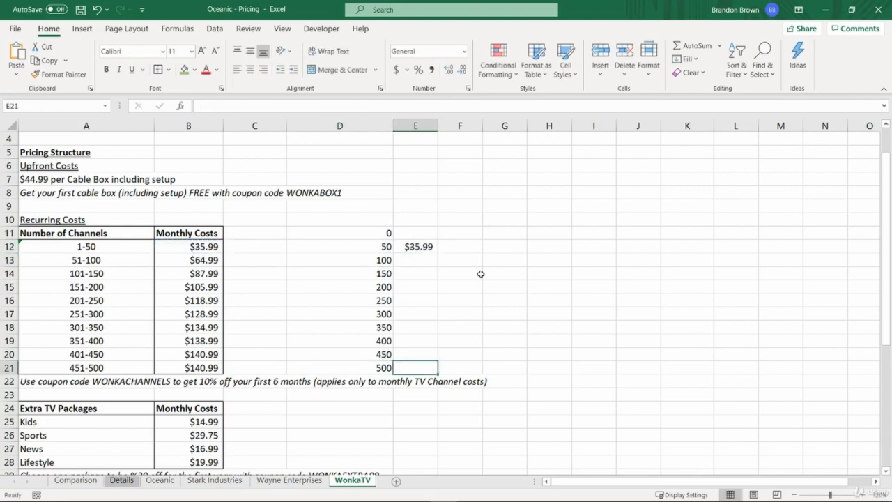
key("ctrl+shift+Up")
key("ctrl+d")
key("Down")
key("Up")
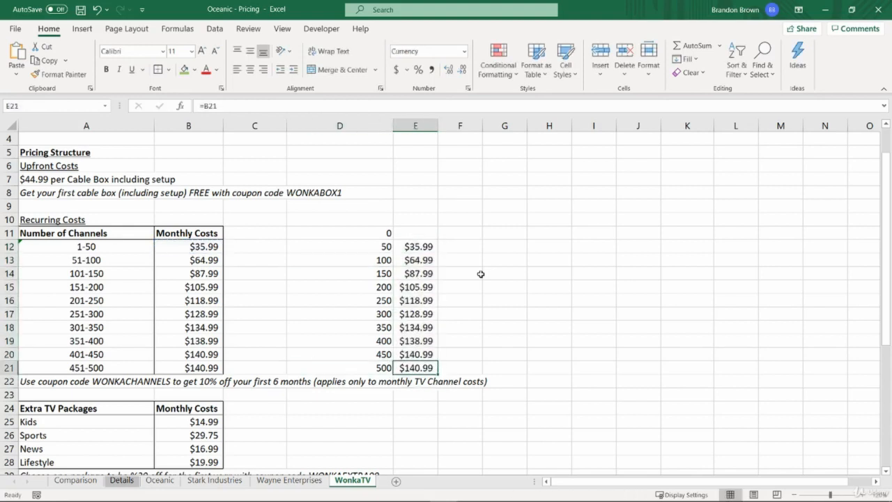
- Copy the Monthly Costs header from B11 into E11
key("ctrl+Up")
key("ctrl+Left")
key("ctrl+Left")
key("Up")
key("ctrl+c")
key("Right")
key("Right")
key("Right")
key("ctrl+v")
key("Return")
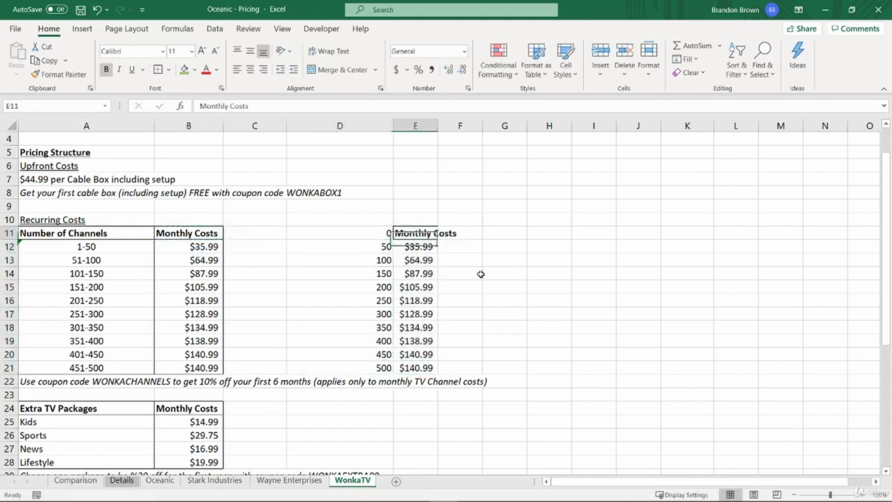
- Apply an outside border around the channel limit and monthly cost lookup table in D11:E21
left_click(460, 273)
scroll(481, 274, "down", 1)
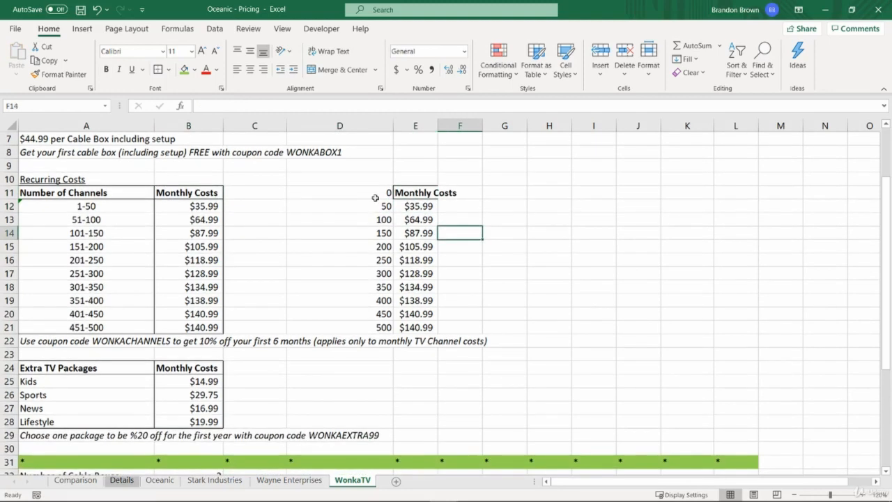
left_click_drag(377, 195, 416, 327)
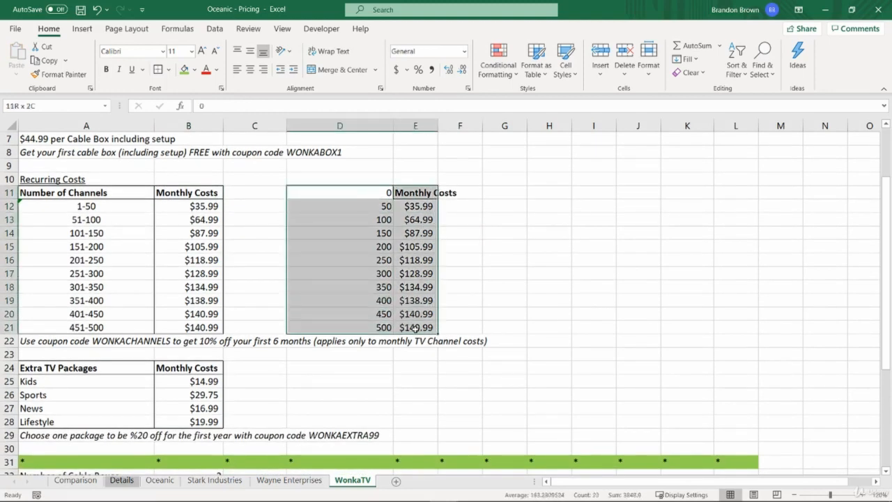
left_click(157, 69)
left_click(414, 247)
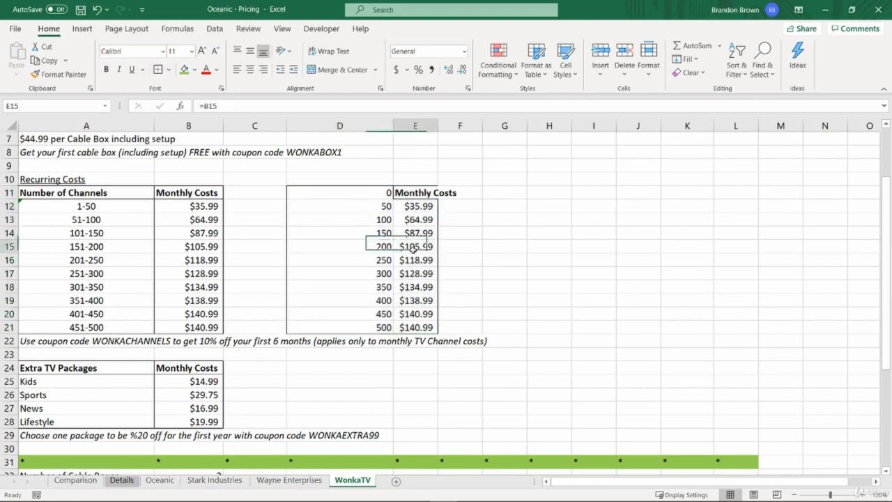
- Change the font colour of the lookup table in D11:E21 to blue using the standard colour palette
left_click_drag(363, 194, 415, 327)
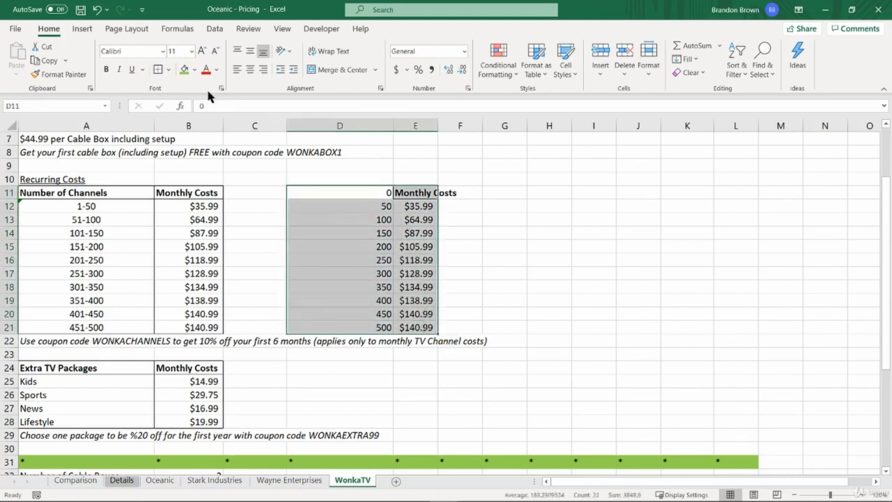
left_click(216, 69)
left_click(244, 211)
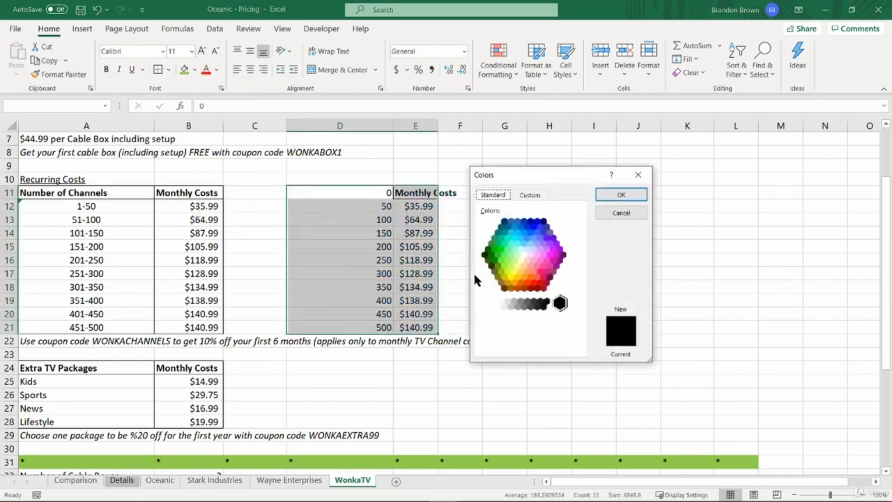
left_click(534, 229)
left_click(607, 196)
left_click(364, 343)
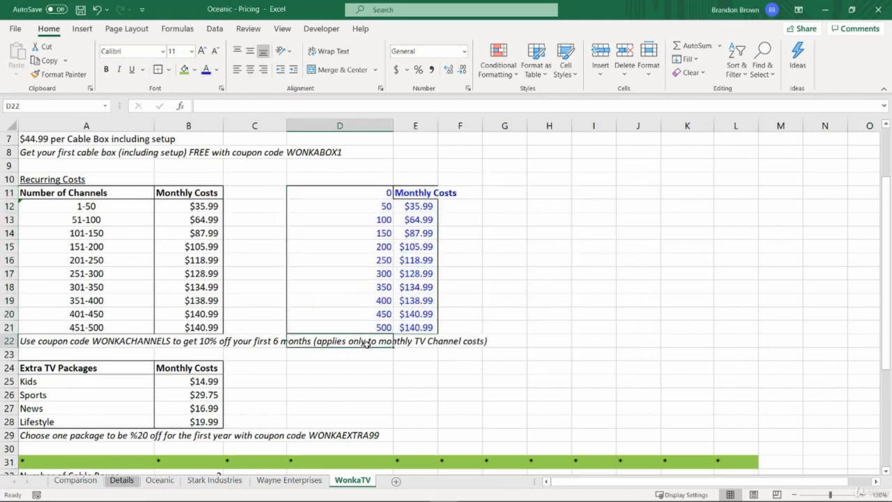
left_click(357, 381)
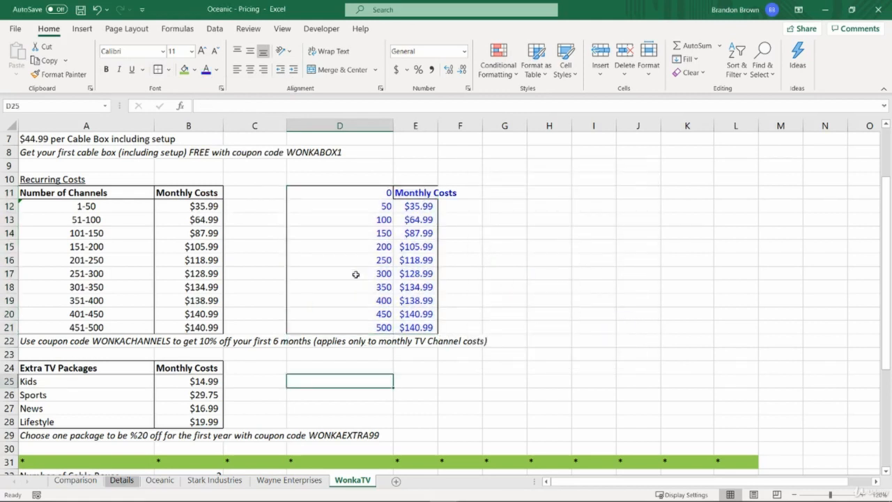
- Compare the formulas and costs in the lookup table D11:E21 with the original channel pricing table in A11:B21
left_click(354, 224)
left_click(373, 246)
left_click(406, 257)
left_click(346, 258)
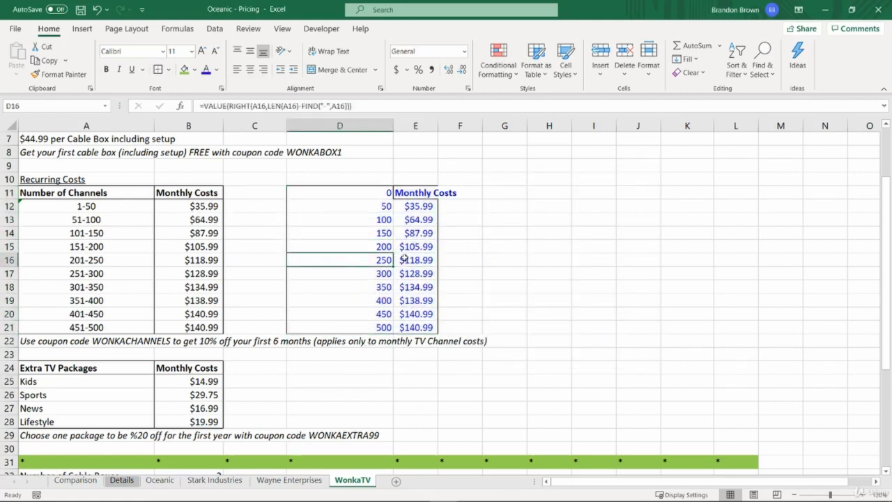
left_click(404, 258)
left_click(201, 261)
left_click_drag(83, 194, 189, 327)
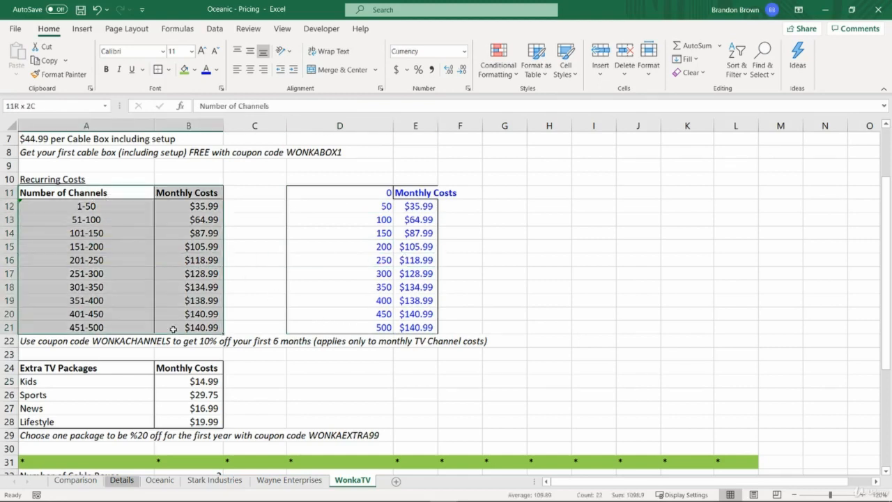
left_click(192, 327)
scroll(522, 350, "down", 1)
left_click(522, 350)
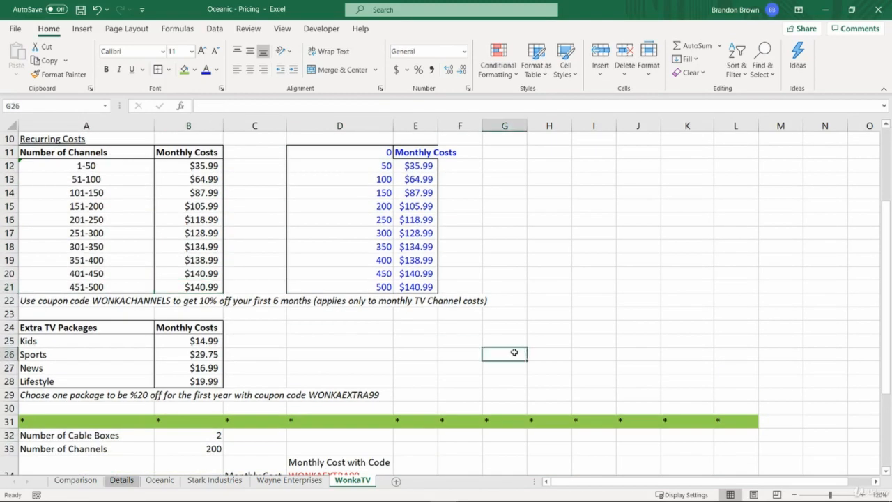
- Enter the heading Recurring Costs in B44 below the Upfront Costs table
scroll(457, 361, "down", 9)
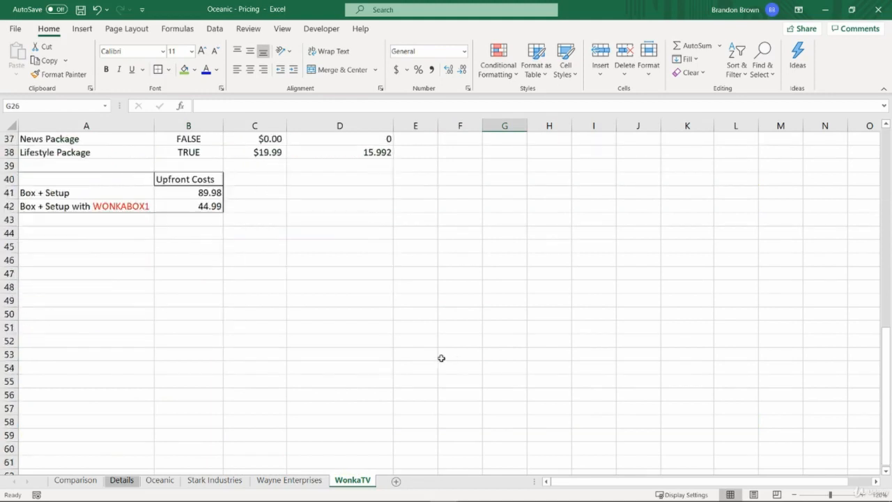
left_click(203, 233)
left_click(205, 249)
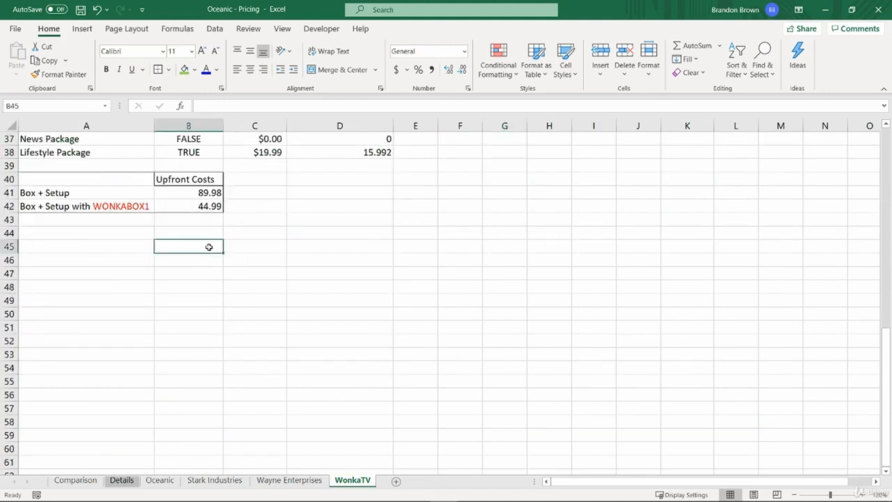
left_click(217, 230)
type("Recurring Costs")
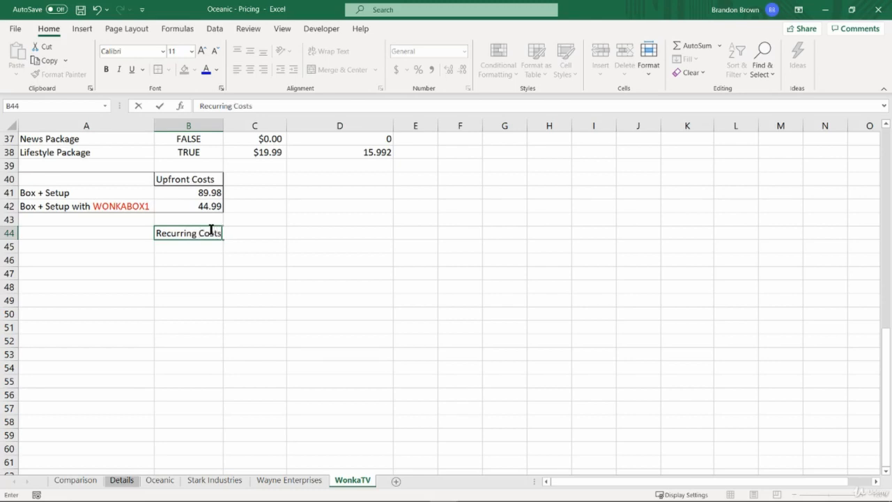
key("Return")
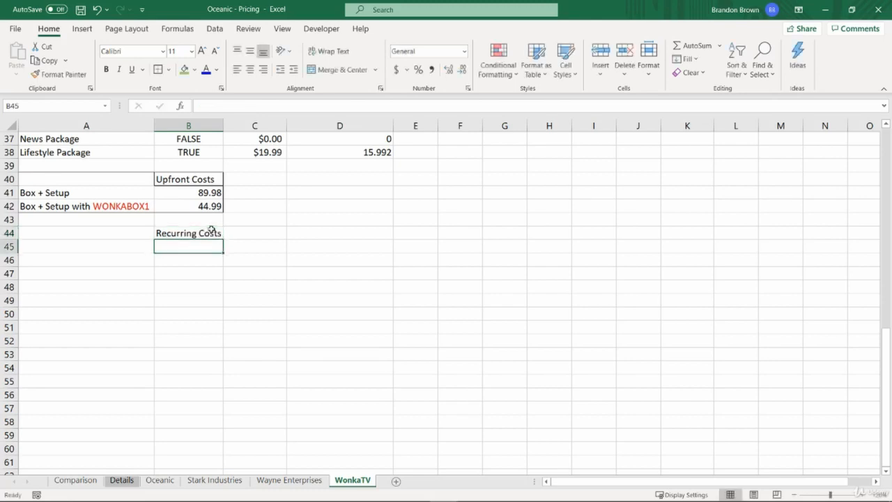
- Enter Jan in B45 and Feb in C45 as the first month headers under Recurring Costs
type("Jan")
key("Return")
key("Up")
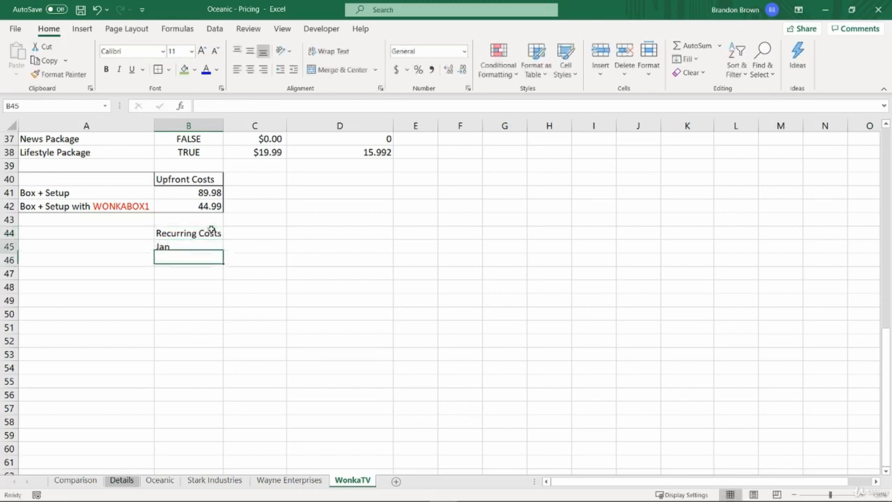
key("Right")
type("Feb")
key("Return")
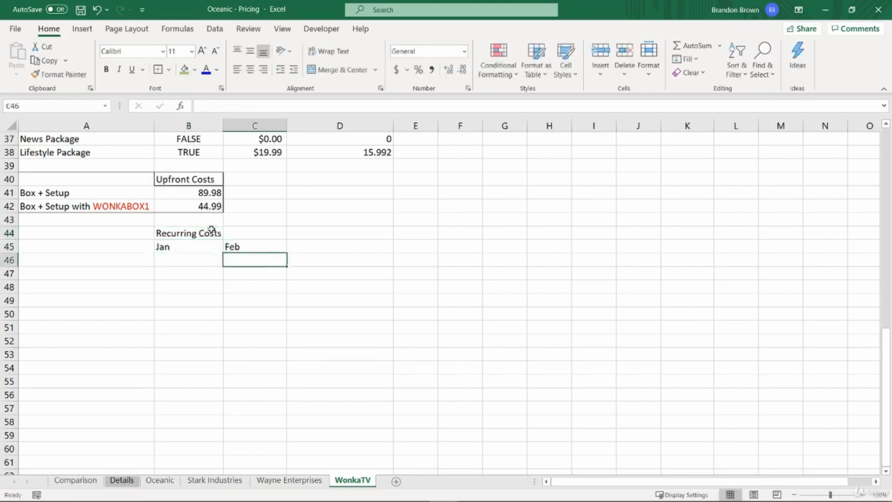
- Extend the month headers from Jan and Feb across row 45 through Dec in M45
key("Left")
key("Up")
key("shift+Right")
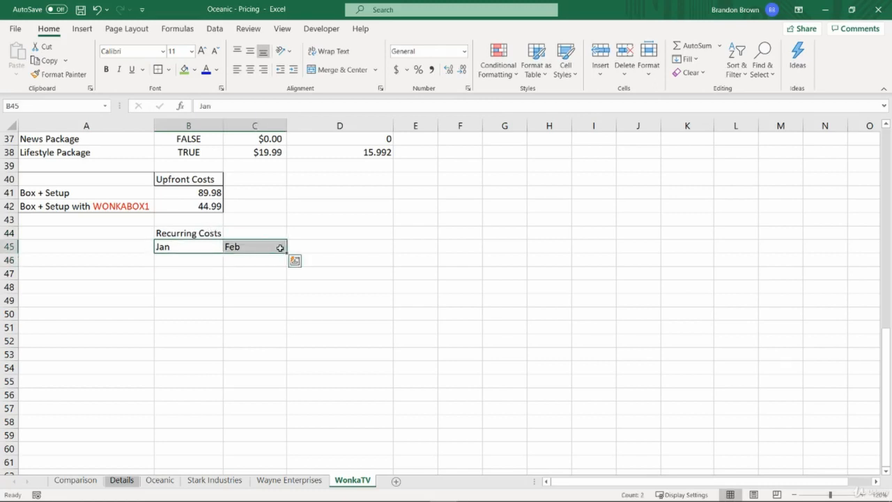
left_click_drag(288, 253, 802, 249)
left_click(638, 259)
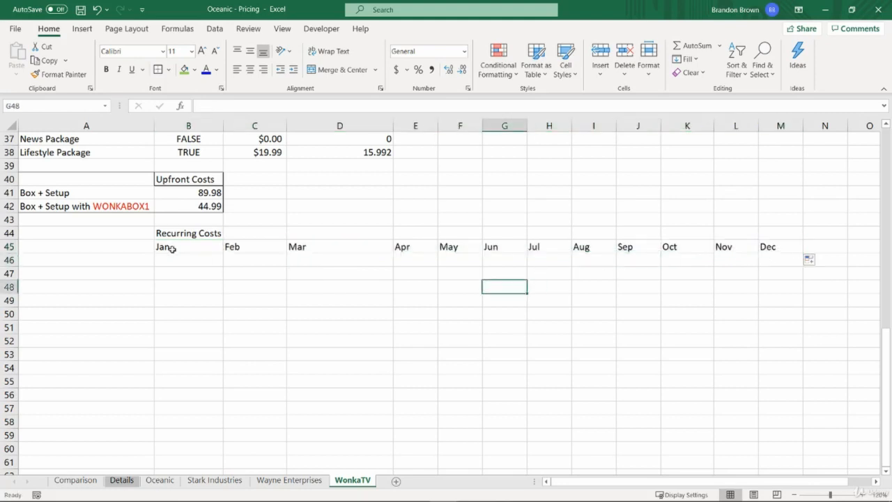
- Enter Channels as the first row label in A46
key("Home")
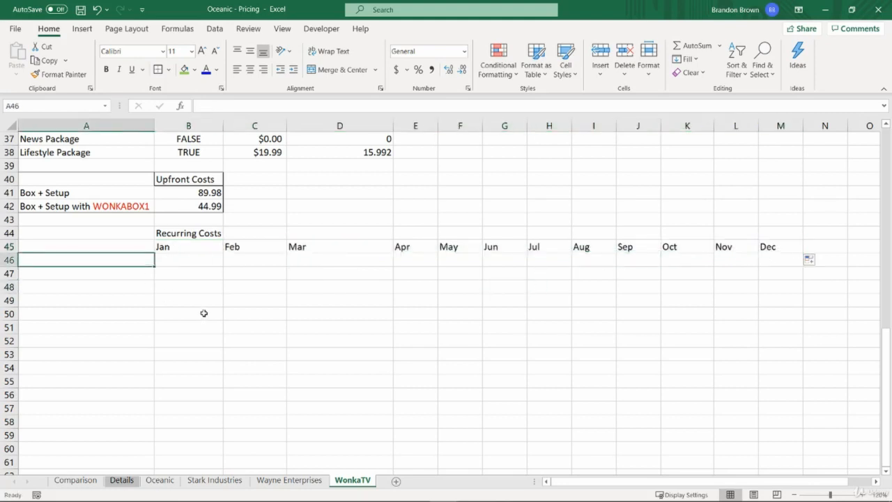
type("Channels")
key("Return")
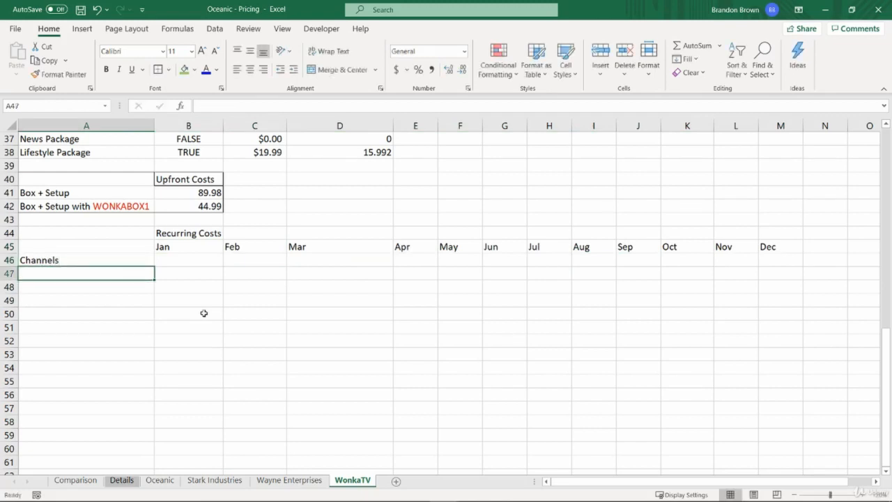
- Copy the four package names from A35:A38 and select A47 below the Channels label as the destination
type("Ki")
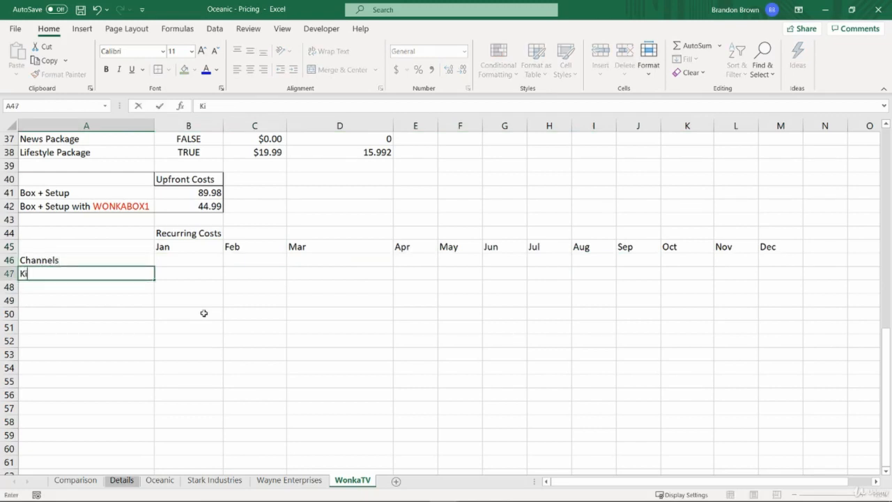
key("Escape")
key("Up")
key("Up")
key("Up")
key("Up")
key("Up")
key("Up")
key("Up")
key("Up")
key("Up")
key("Up")
key("Up")
key("Up")
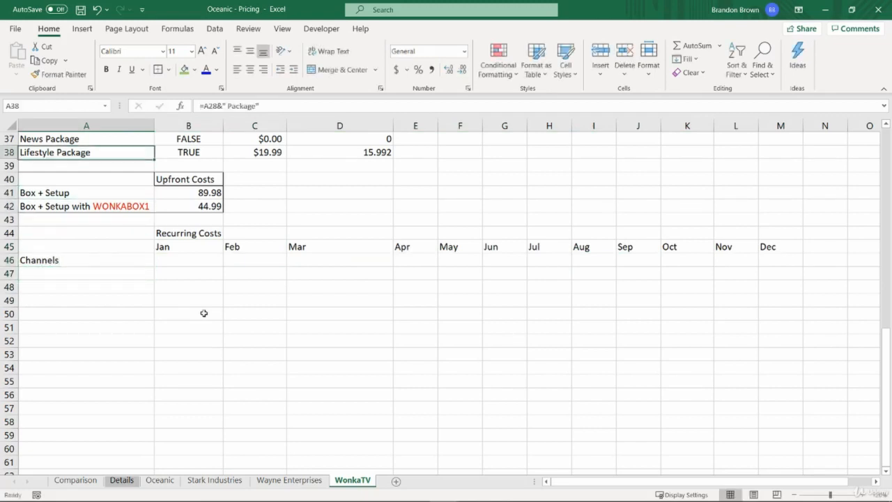
key("shift+Down")
key("shift+Down")
key("shift+Down")
key("ctrl+c")
key("Down")
key("Down")
key("Down")
key("Down")
key("Down")
key("Down")
key("Down")
key("Down")
key("Down")
key("Down")
key("Down")
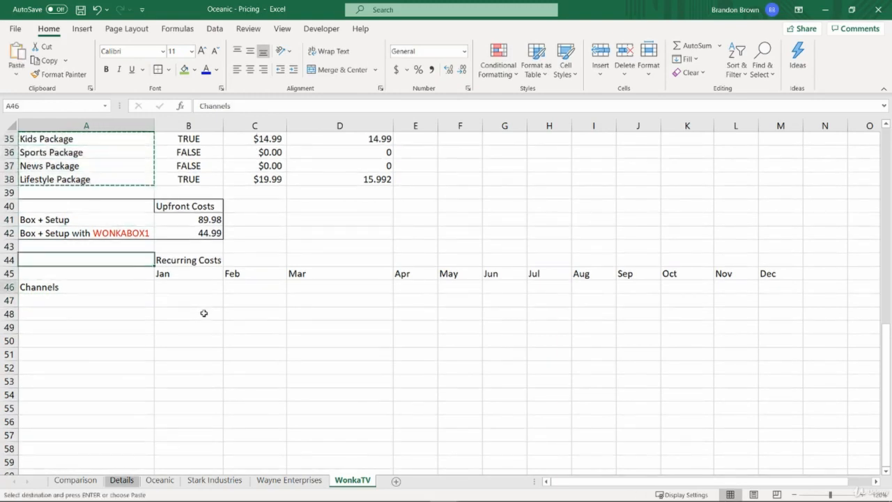
key("Down")
- Try to paste the copied package names with their formulas at A47, then undo the paste
key("ctrl+v")
key("alt")
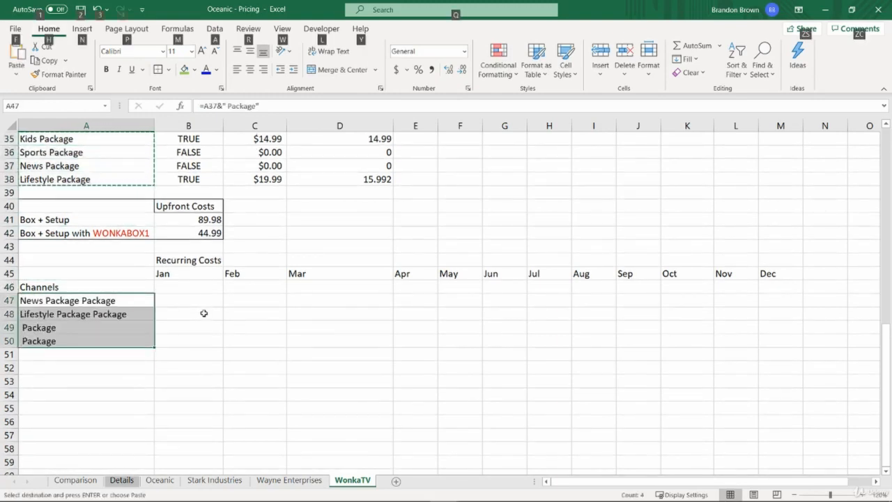
key("Escape")
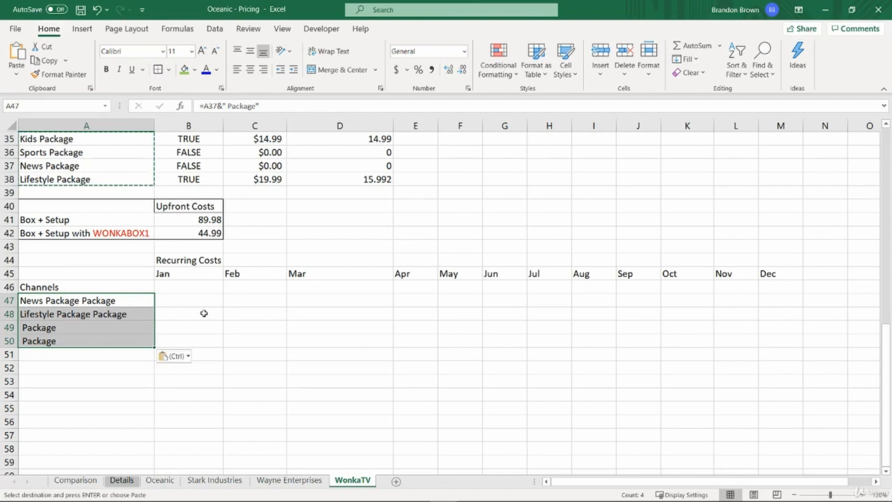
key("Up")
key("Down")
key("ctrl+z")
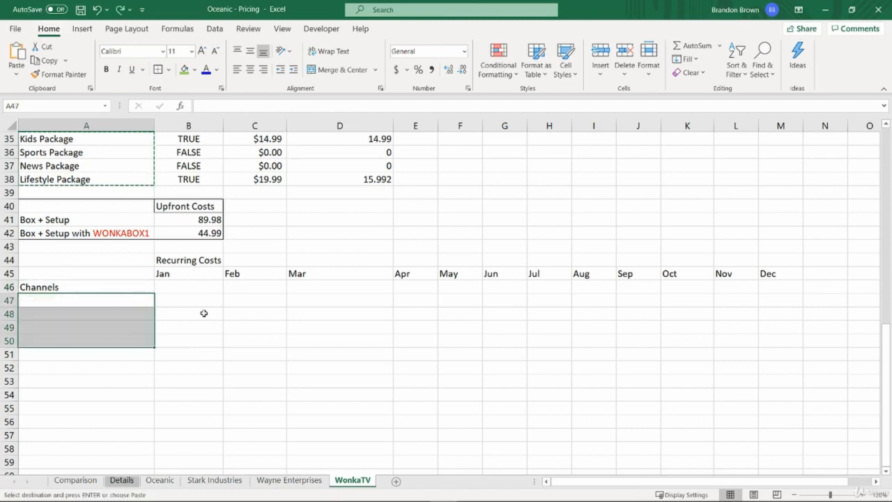
- Paste the copied package names into A47:A50 as values only using Paste Special
key("ctrl+alt+v")
key("v")
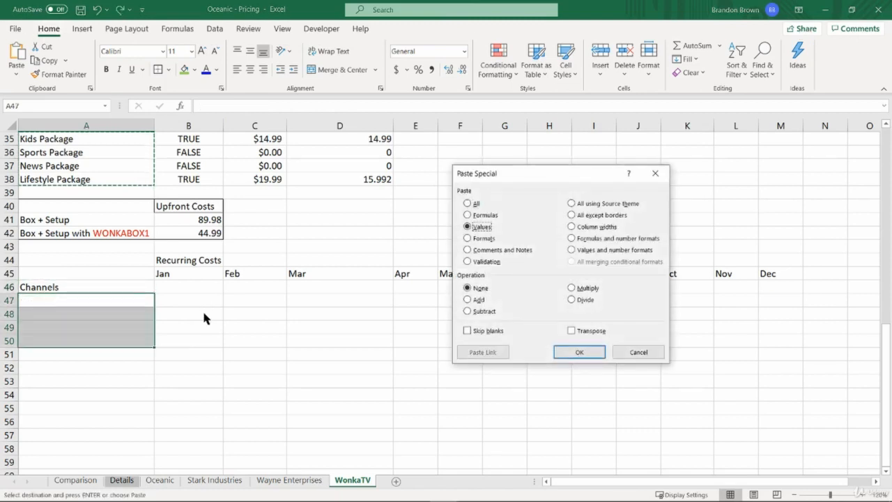
key("Return")
key("Escape")
key("Up")
key("Down")
key("Up")
key("Down")
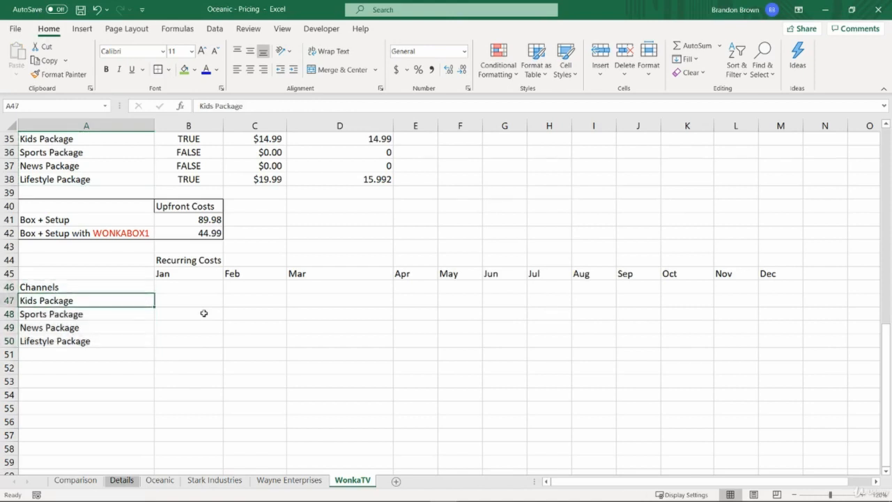
- Compare the Lifestyle Package formula in A38 with the pasted value in A50
left_click(81, 178)
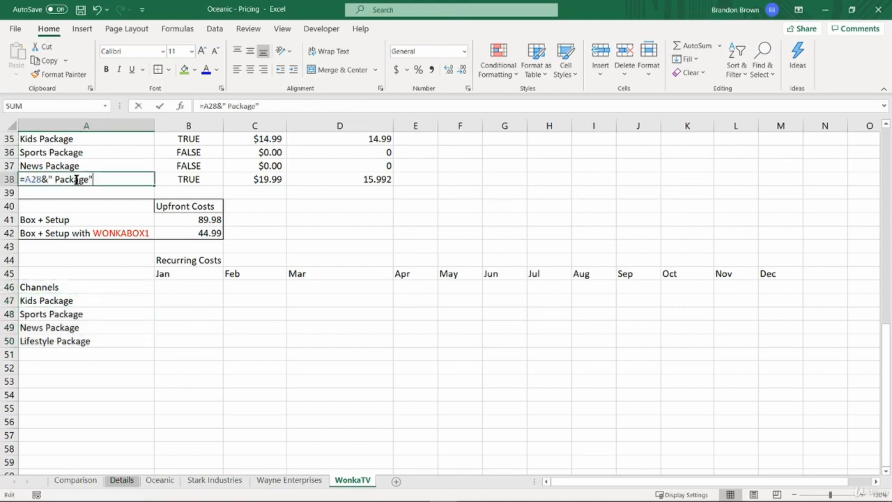
left_click(74, 313)
key("Down")
key("Down")
key("Down")
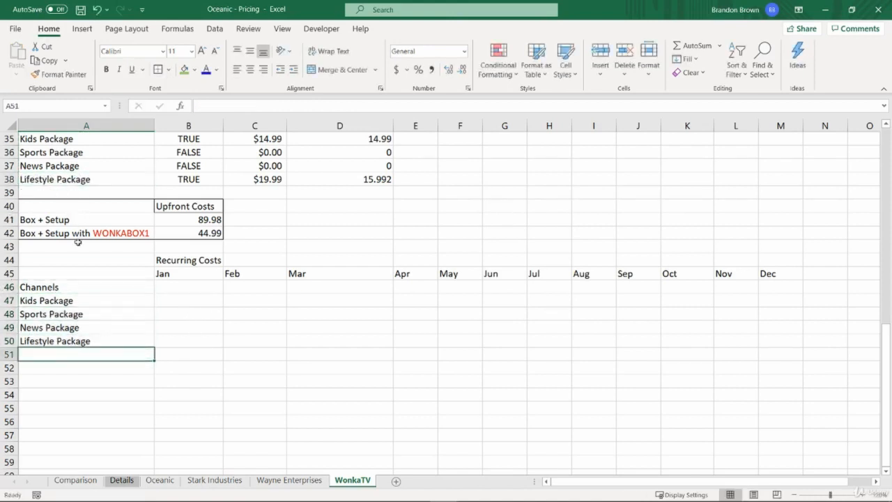
left_click(66, 338)
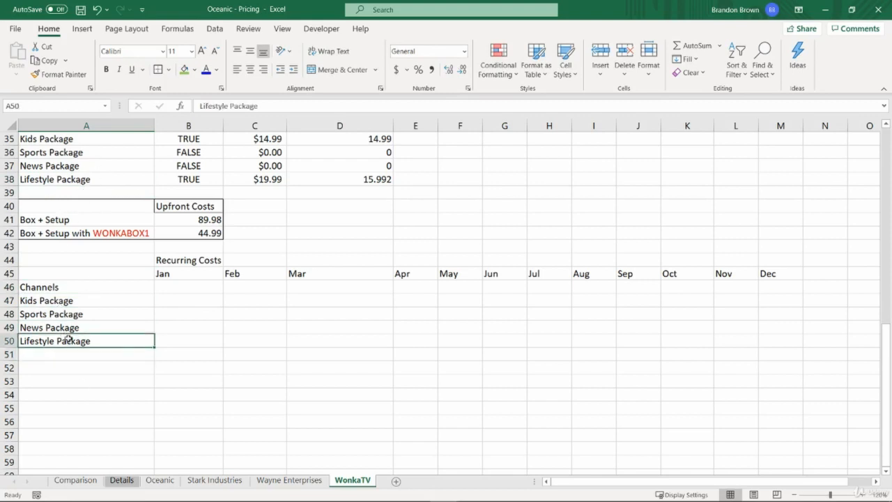
left_click(61, 180)
key("F2")
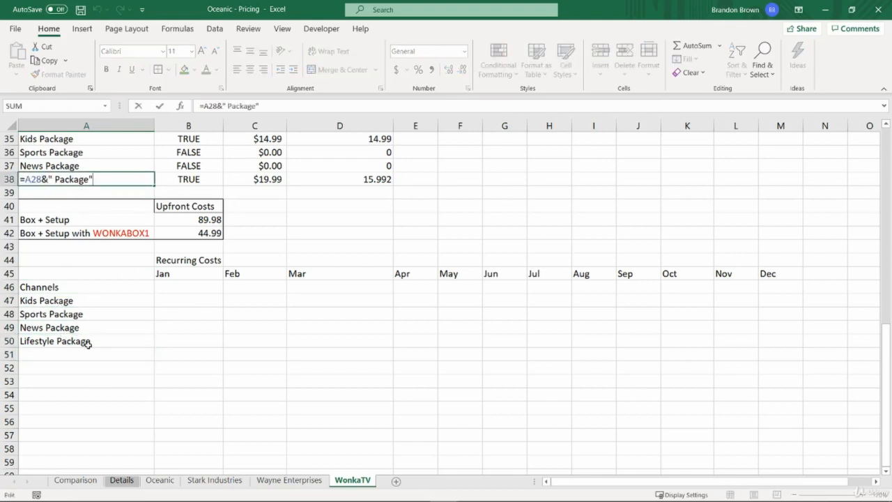
left_click(86, 345)
left_click(88, 347)
left_click(88, 347)
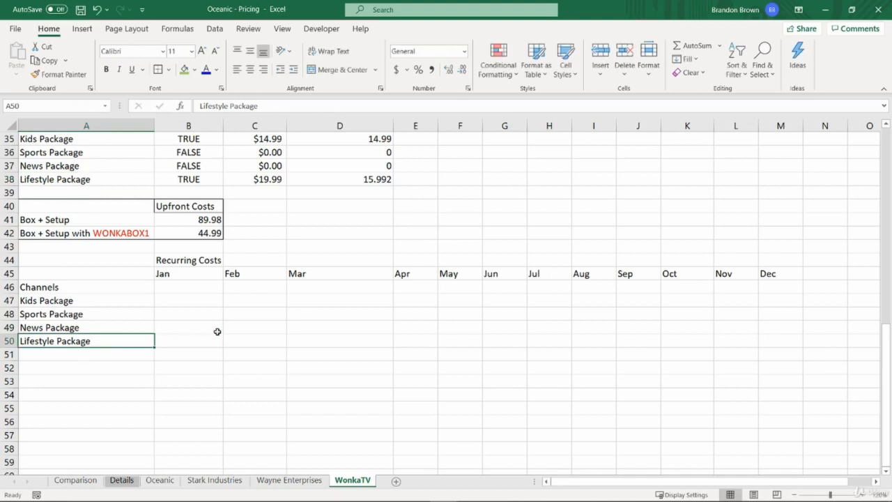
- Apply outside borders to the recurring costs table A45:M50, its month header row A45:M45 and its label column A45:A50
left_click(216, 332)
left_click(127, 276)
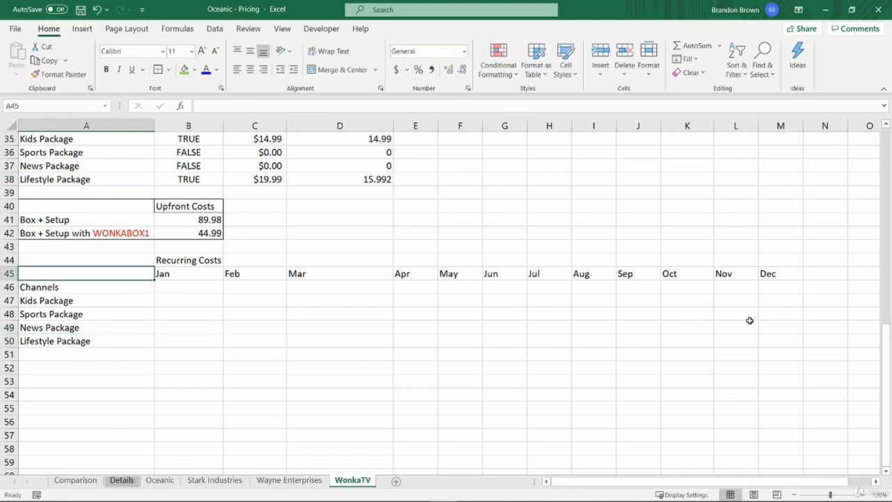
left_click(772, 338, "shift")
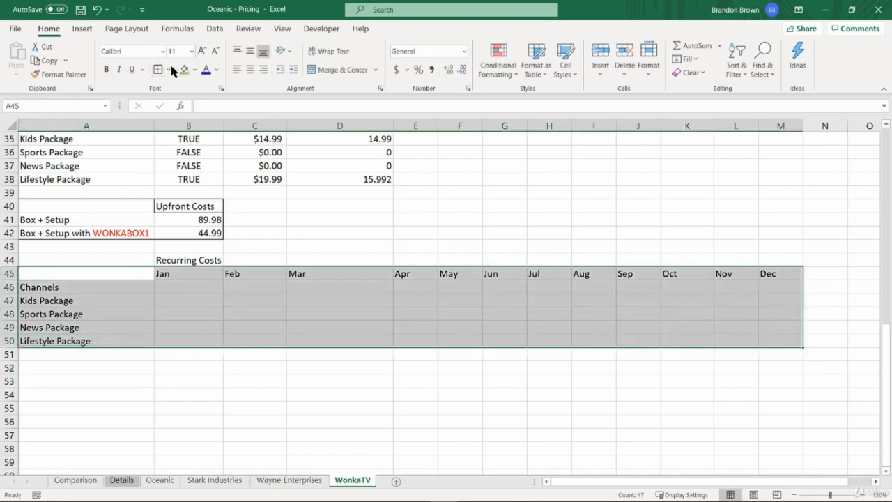
left_click(783, 276, "shift")
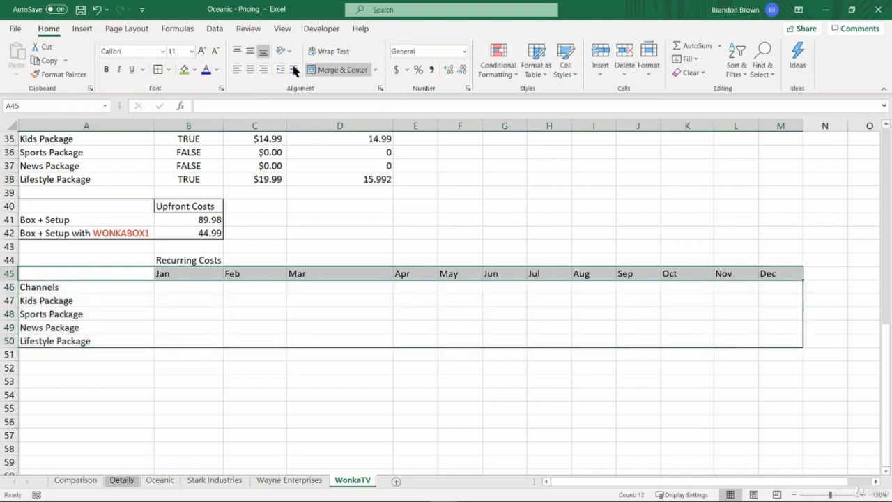
left_click(81, 340, "shift")
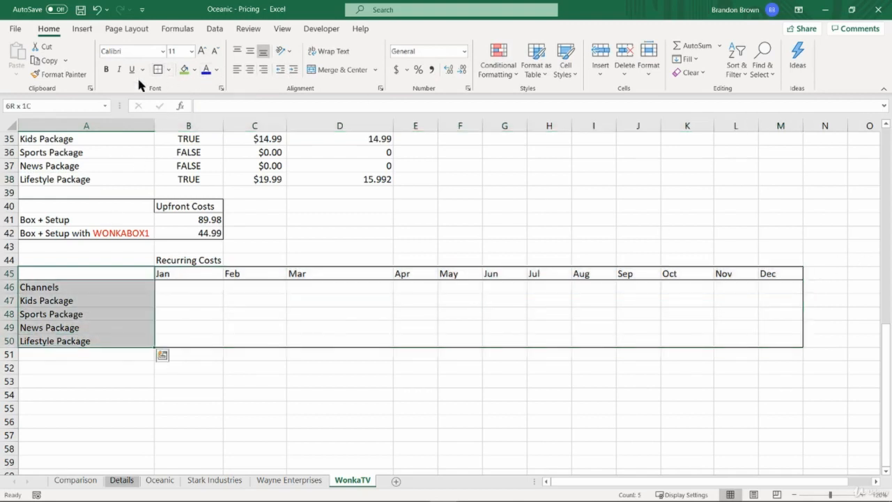
left_click(158, 69)
left_click(305, 313)
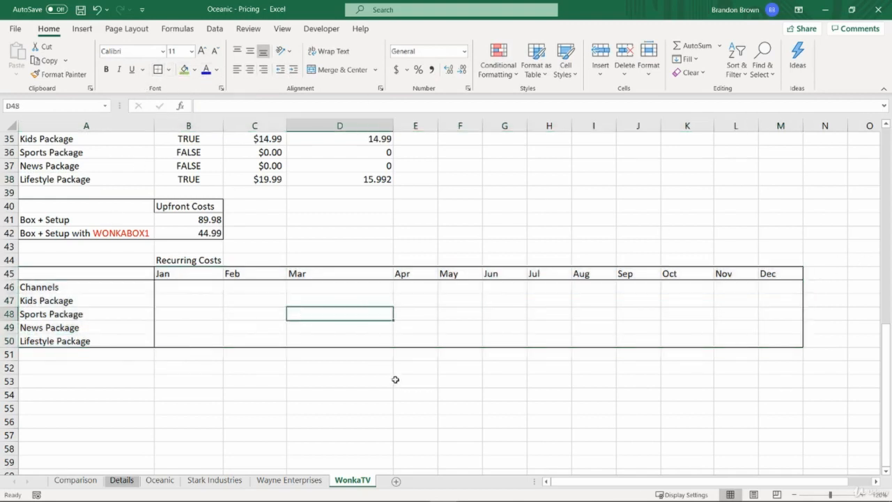
- Select the January cell of the Channels row, B46, for the cost formula
left_click(182, 291)
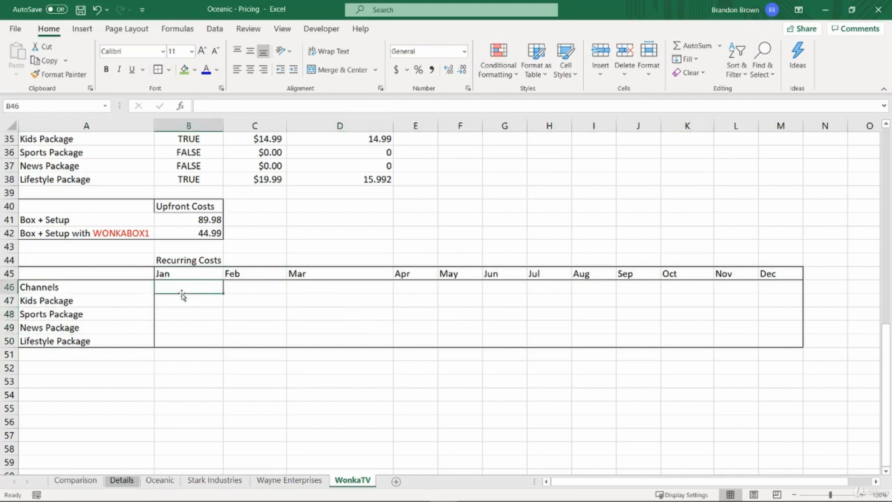
scroll(179, 296, "up", 1)
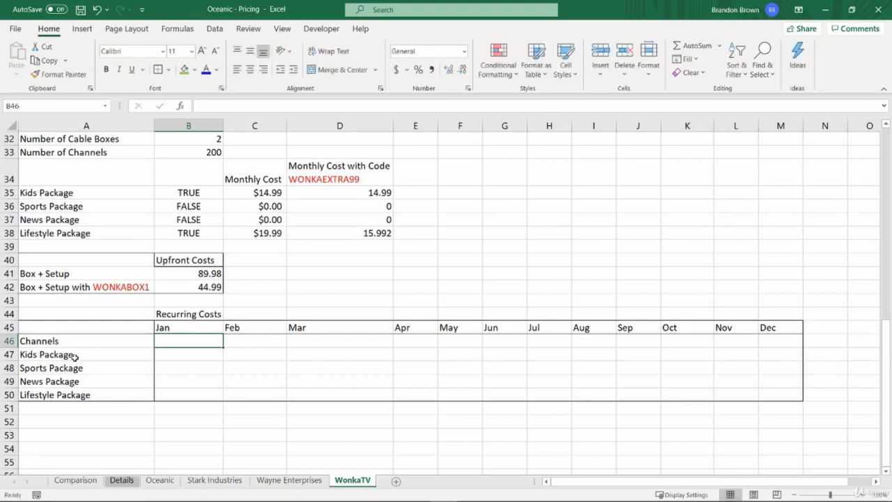
scroll(75, 357, "up", 4)
scroll(77, 357, "down", 3)
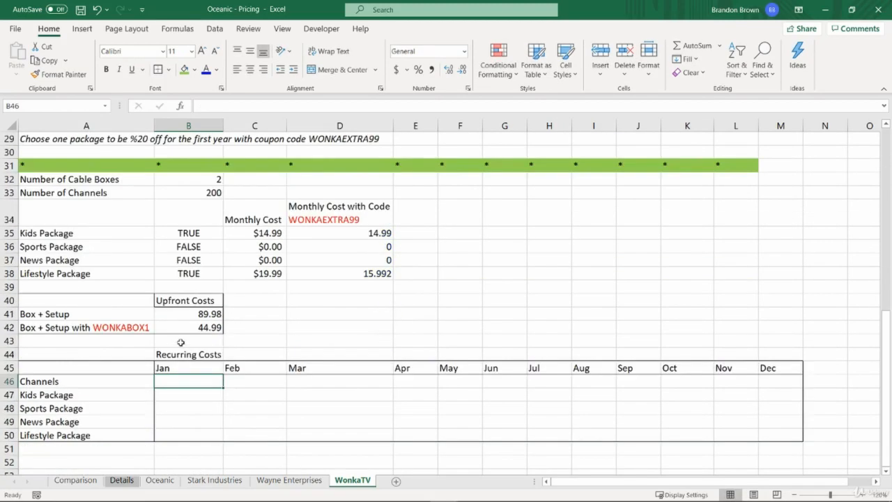
type("=")
left_click(212, 195)
key("Escape")
- Begin a VLOOKUP formula in B46 with the number of channels, $B$33, as an absolute lookup value
type("=vl")
key("Tab")
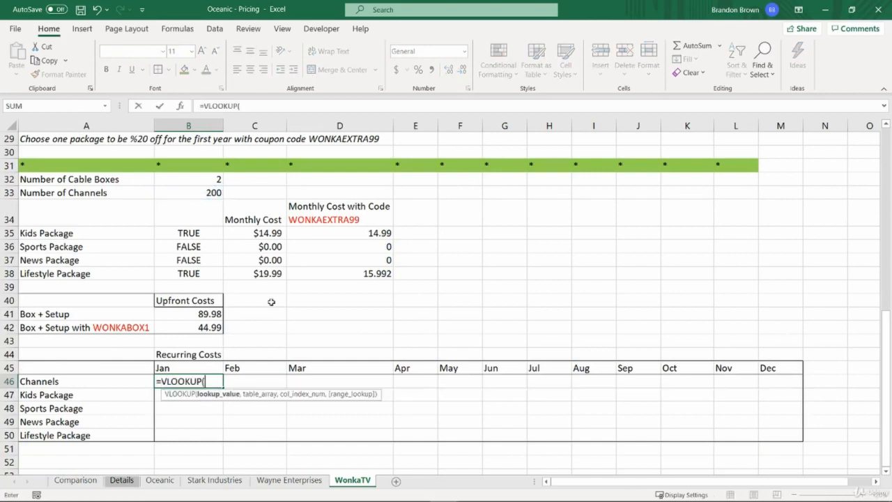
left_click(203, 193)
key("F4")
key("F4")
key("F4")
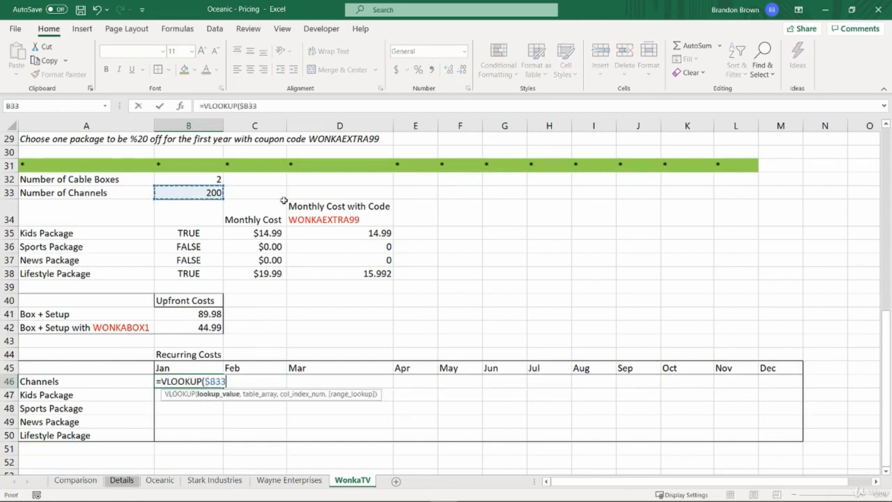
key("F4")
- Complete the B46 VLOOKUP with table array $D$12:$E$21, column index 2 and TRUE for approximate match
type(",")
scroll(292, 237, "up", 9)
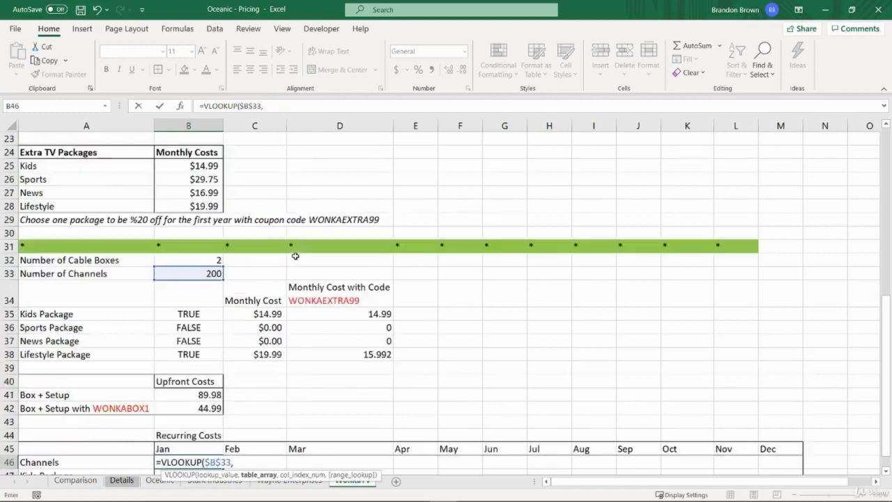
scroll(393, 253, "down", 1)
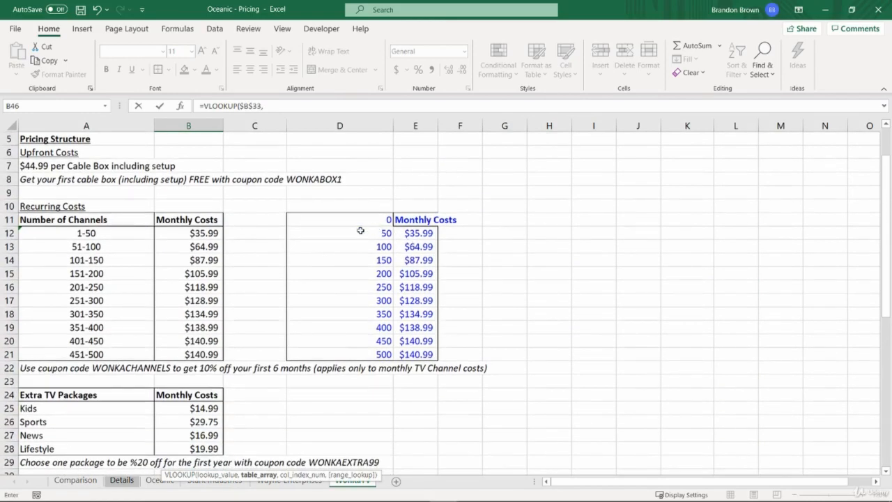
left_click_drag(361, 231, 417, 354)
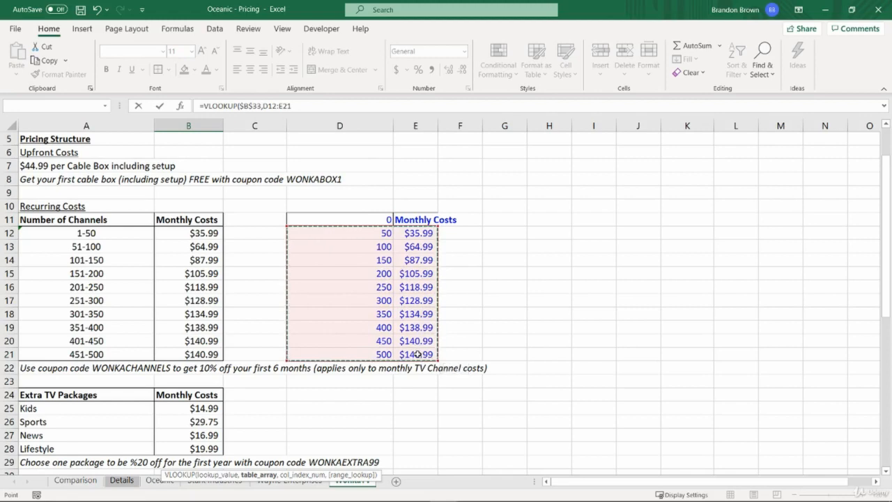
key("F4")
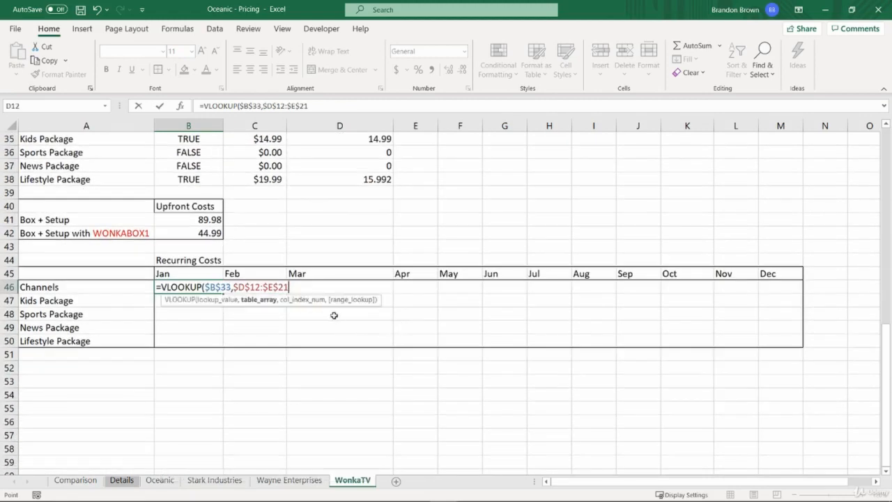
type(",2,")
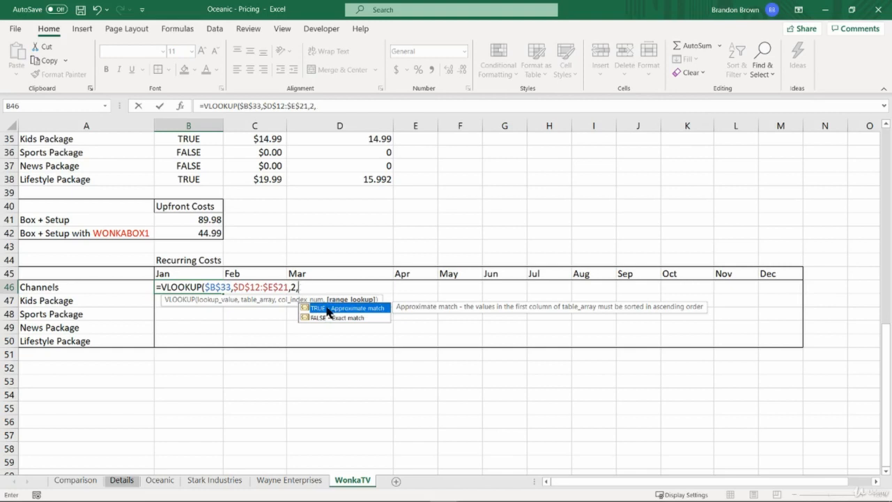
double_click(327, 312)
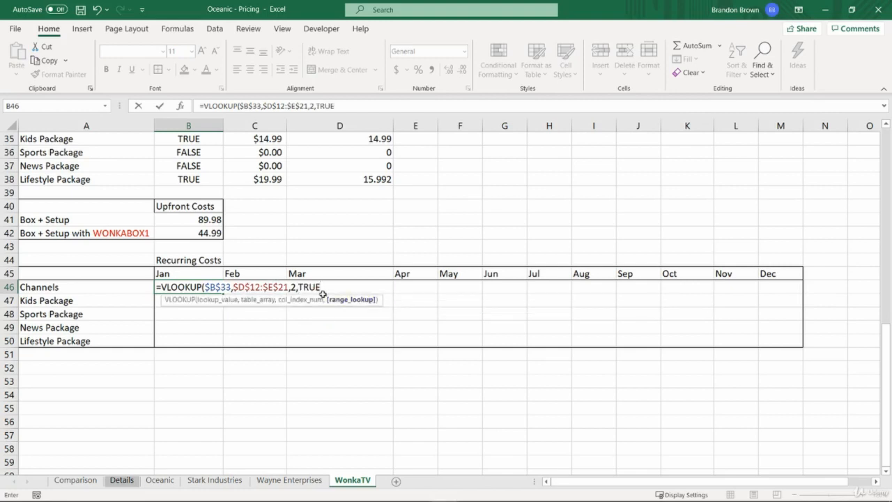
key("Return")
key("Up")
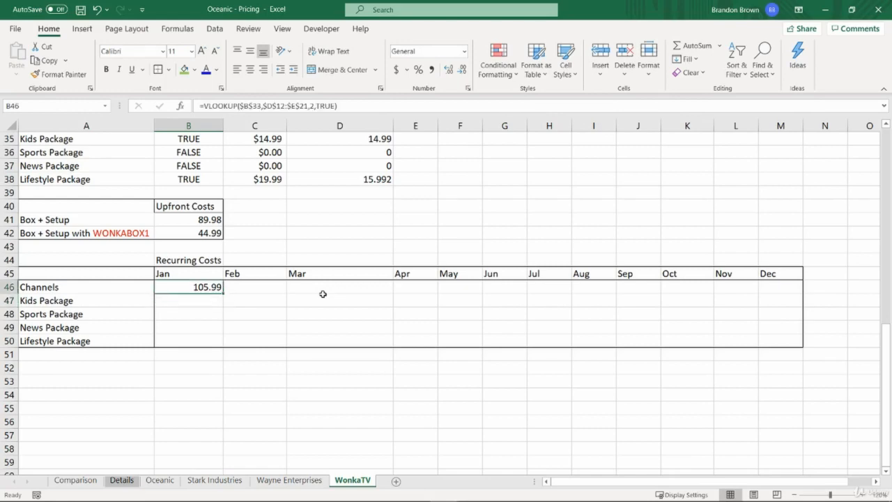
- Check the January channel cost against the 200-channel row of the lookup table in D15:E15
key("F2")
key("Escape")
scroll(331, 315, "up", 10)
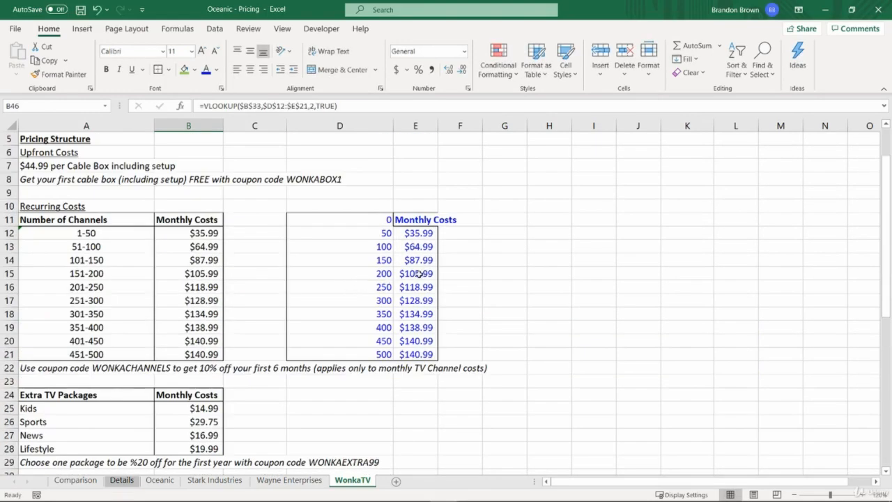
left_click_drag(379, 275, 422, 275)
left_click(380, 274)
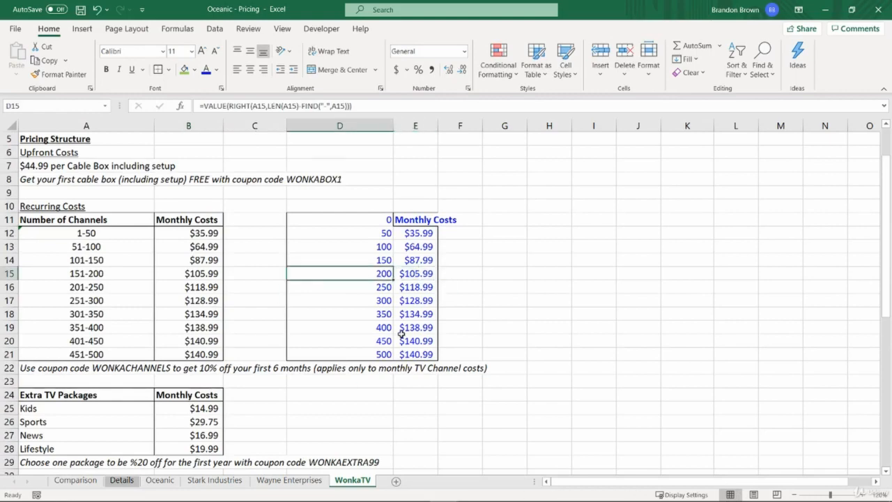
scroll(402, 334, "down", 7)
scroll(184, 359, "down", 2)
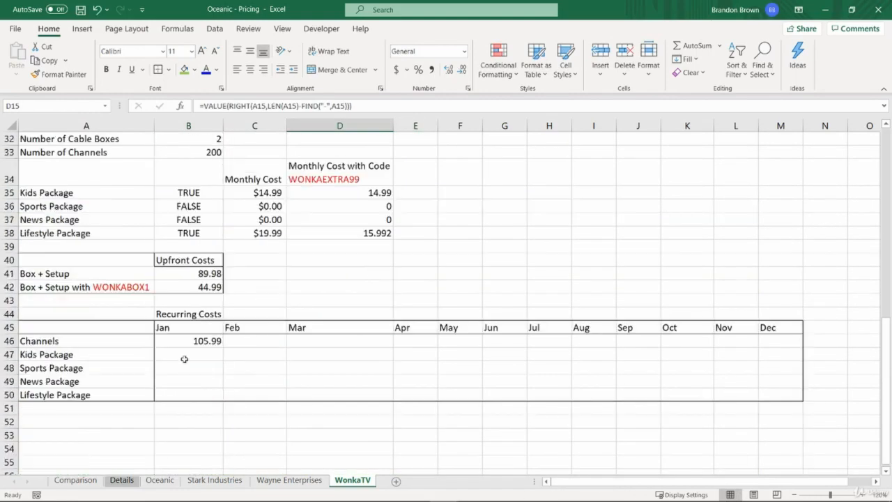
- Set the Number of Channels on the Comparison sheet to 180
left_click(88, 480)
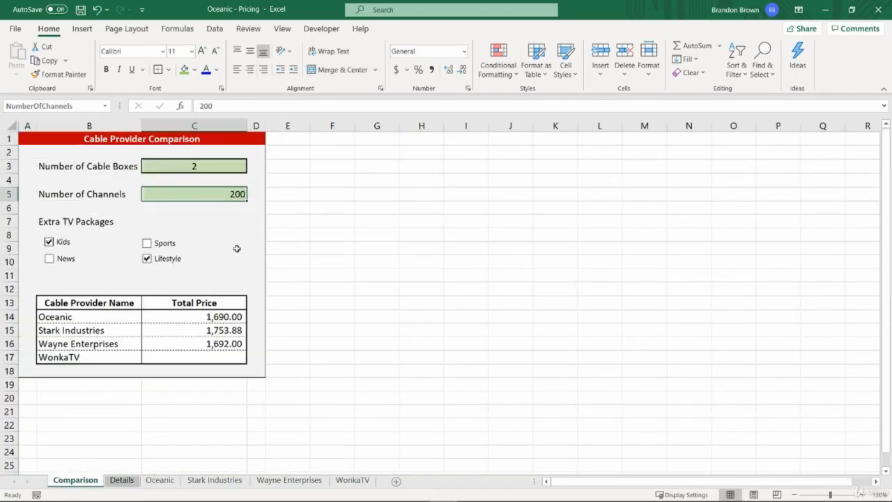
type("180")
key("Return")
mouse_move(232, 480)
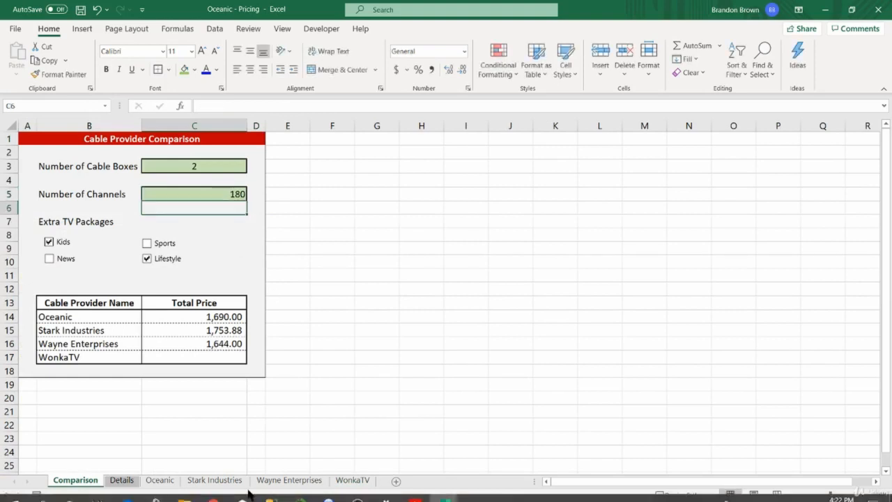
left_click(307, 425)
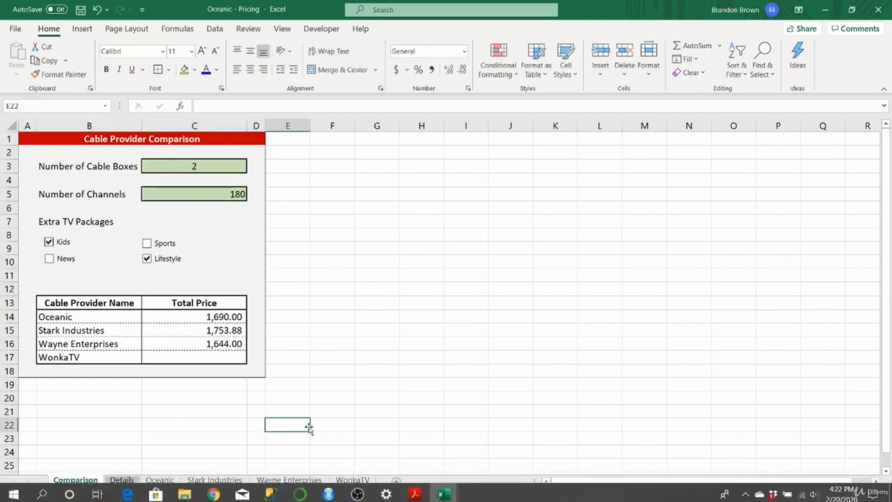
- Return to the WonkaTV sheet and check the B46 VLOOKUP result and its referenced range against the channel pricing table
left_click(352, 480)
left_click(207, 340)
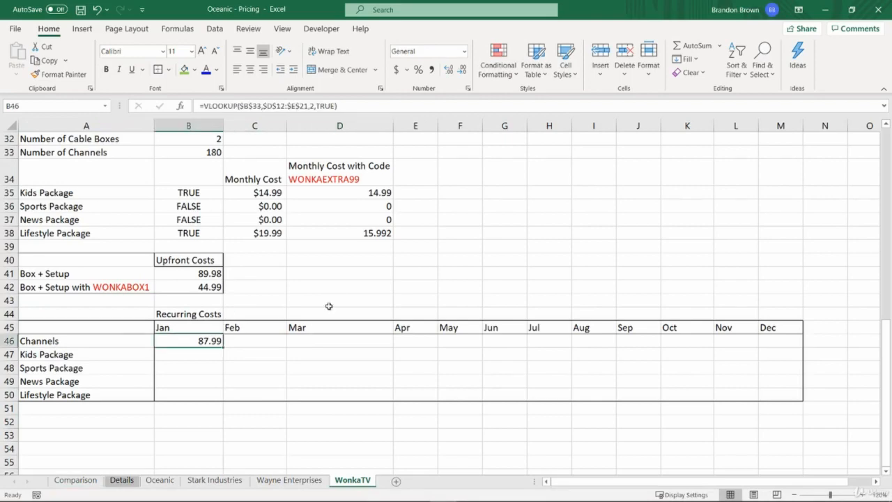
key("F2")
key("Escape")
key("F2")
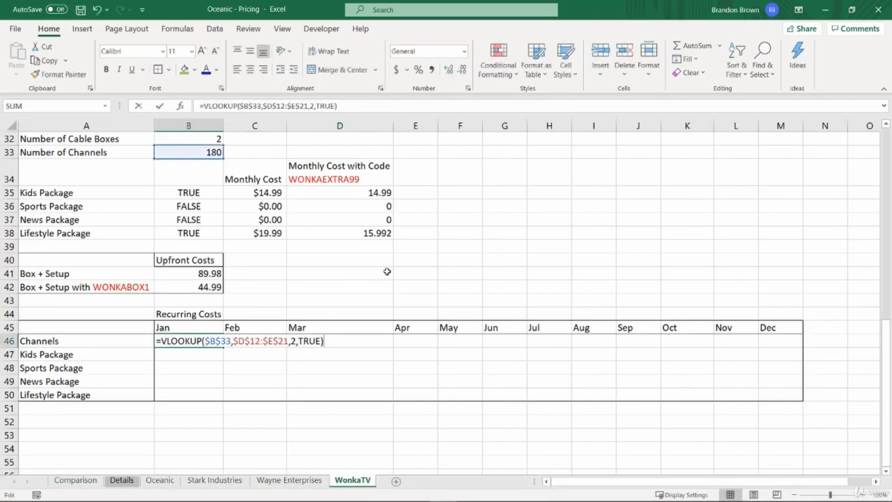
key("Escape")
scroll(387, 261, "up", 10)
key("F2")
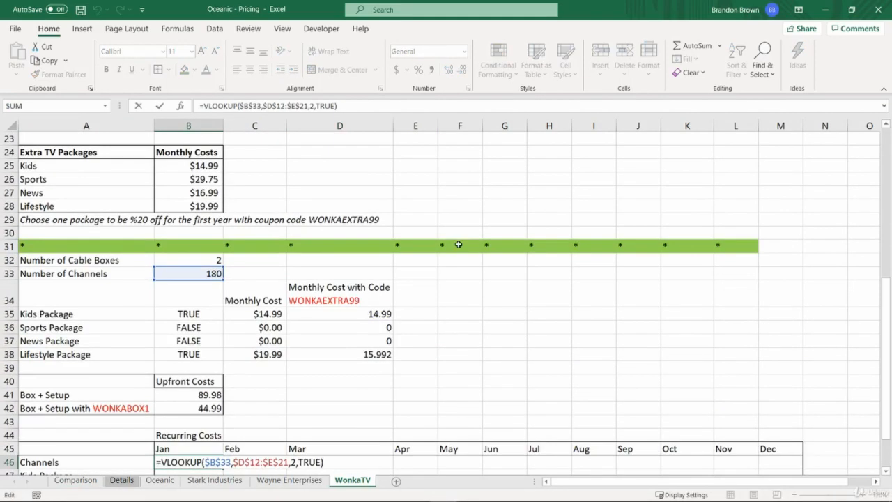
scroll(458, 244, "up", 4)
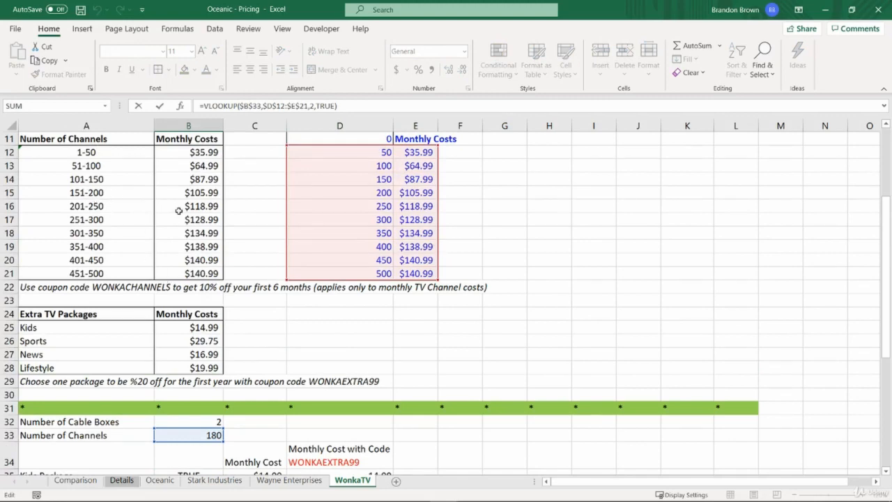
key("Escape")
- Try shifting the lookup table's Monthly Costs column up one row to start at E10, and check the 150 and 200 thresholds
scroll(257, 277, "up", 10)
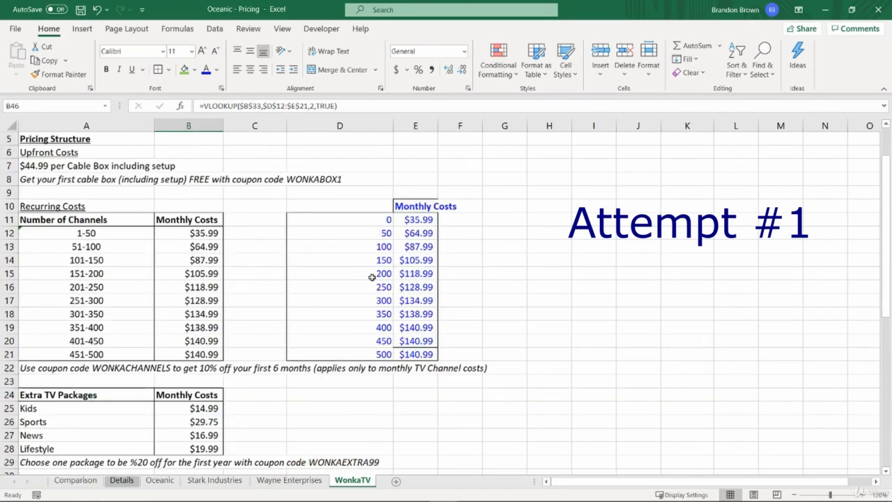
left_click(358, 261)
left_click(366, 276)
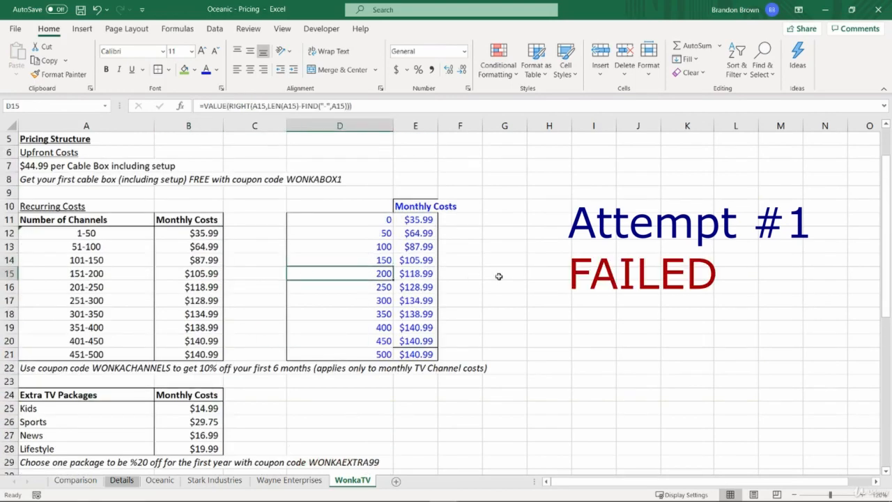
scroll(499, 276, "down", 1)
- Subtract 1 from the channel threshold formulas in D12:D21 of the lookup table
left_click(376, 190)
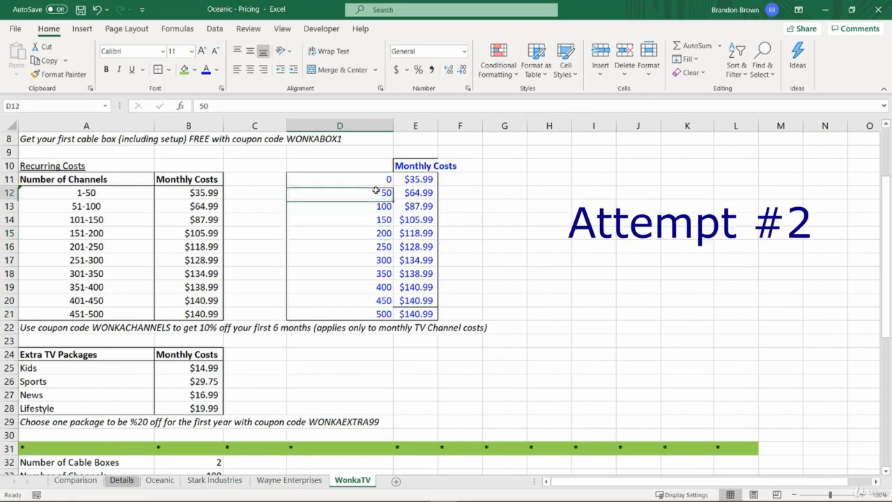
left_click(356, 205)
left_click(363, 219)
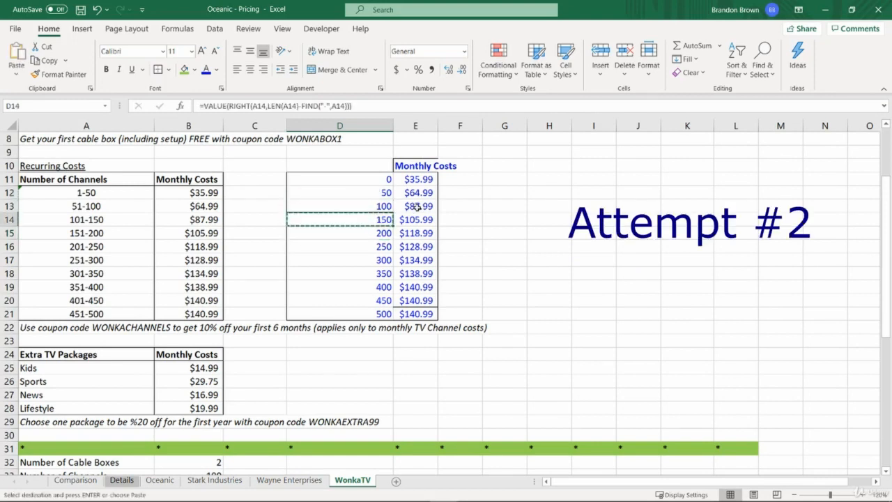
key("shift+Up")
key("shift+Up")
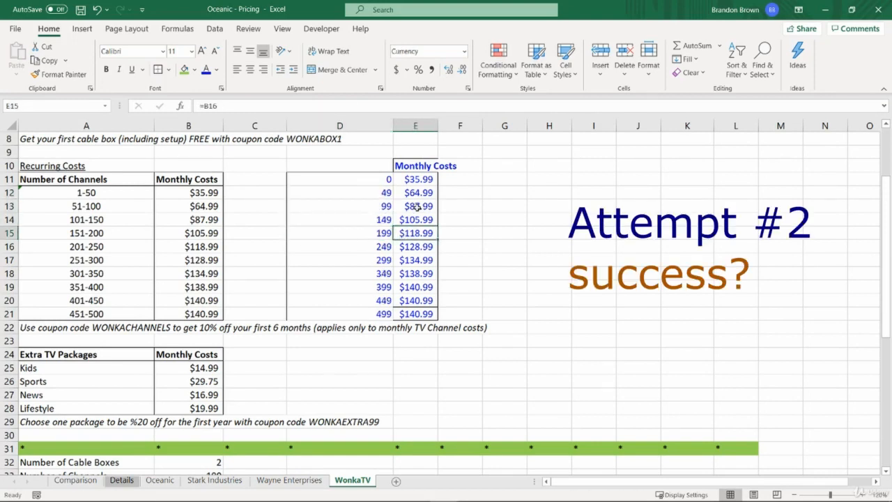
- Move the Monthly Costs header and prices from E10 back down one row to start at E11
key("ctrl+Up")
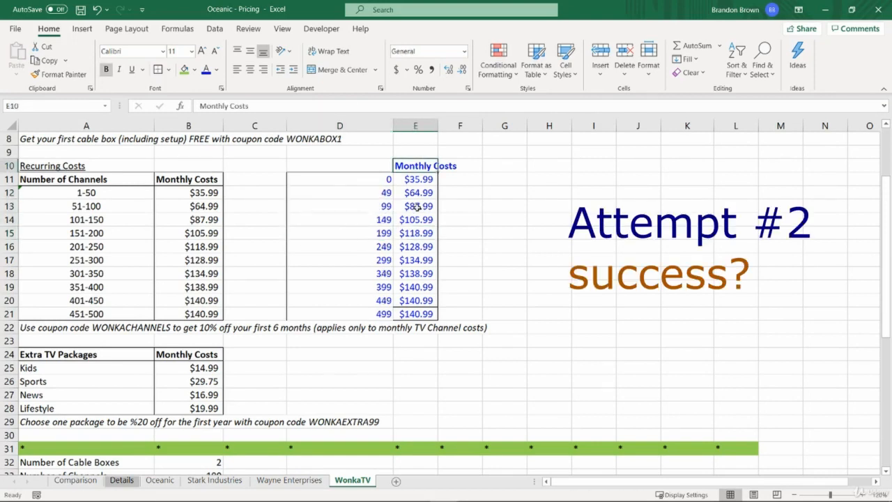
key("ctrl+shift+Down")
key("ctrl+c")
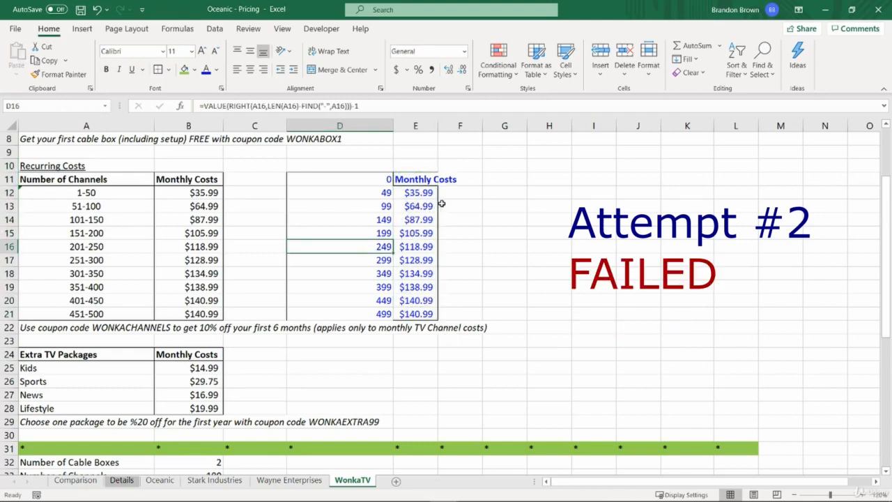
- Make the lookup table's threshold formulas in D12:D20 add 1, start Monthly Costs at E10, and finish with 500 and 140.99 in row 21
left_click(377, 190)
key("F2")
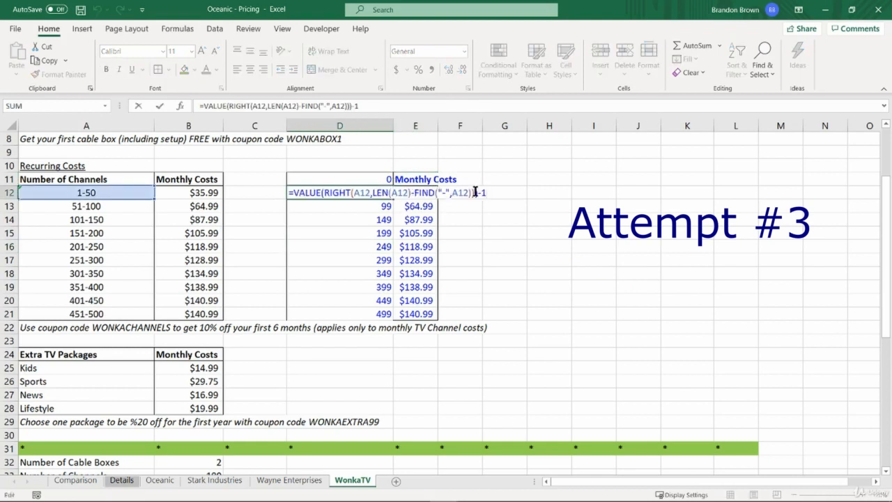
key("Return")
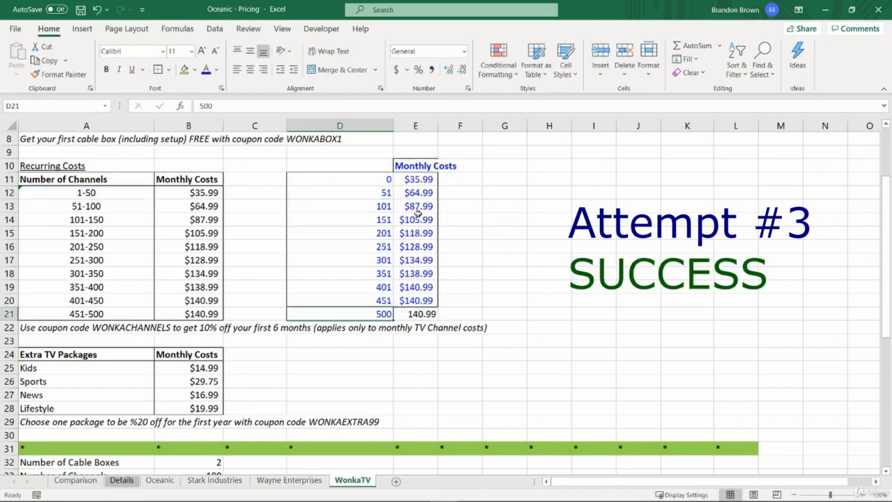
- Check the corrected lookup thresholds and the D12 formula against the channel ranges and monthly costs in the original pricing table
left_click(381, 221)
left_click(380, 232)
left_click(373, 270)
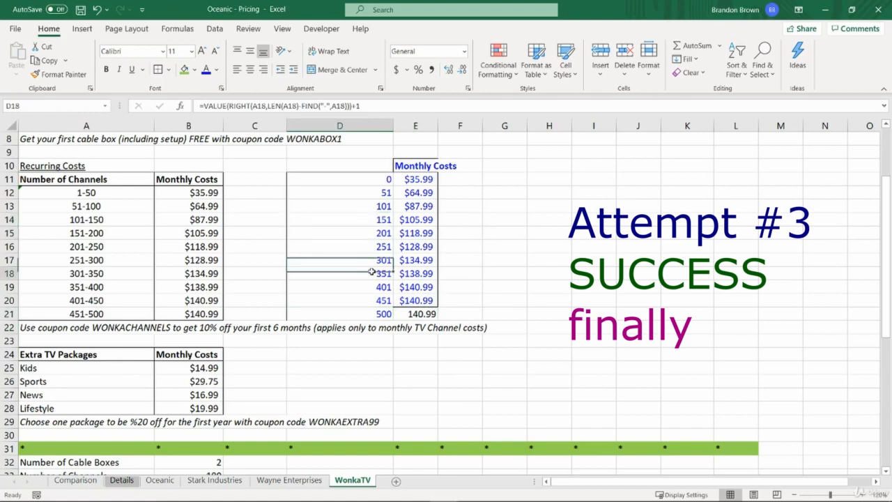
left_click(387, 248)
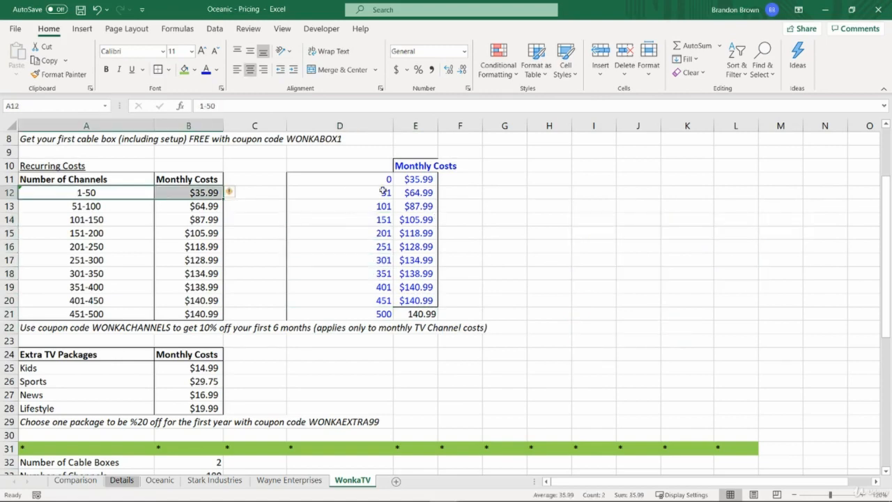
left_click(382, 191)
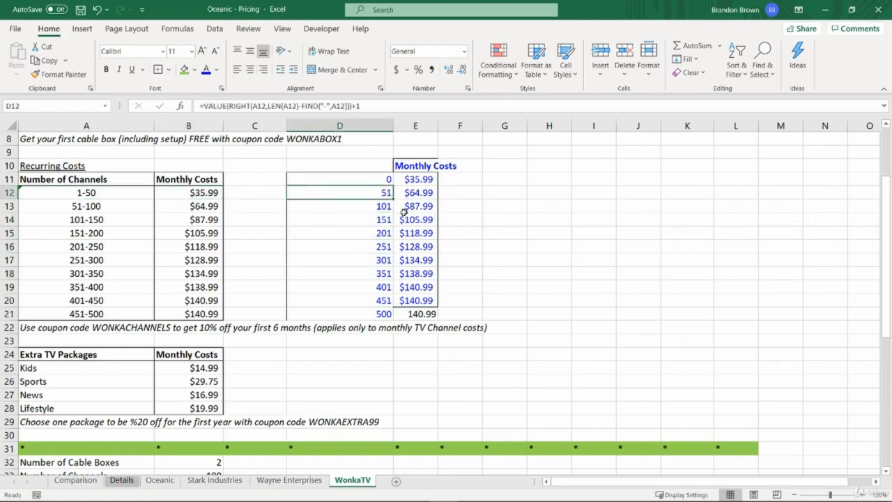
left_click_drag(388, 180, 426, 178)
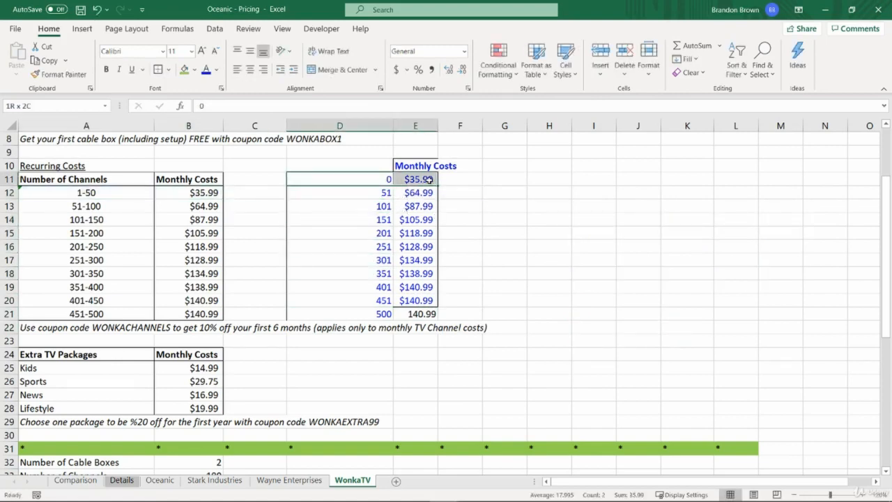
left_click(366, 189)
key("F2")
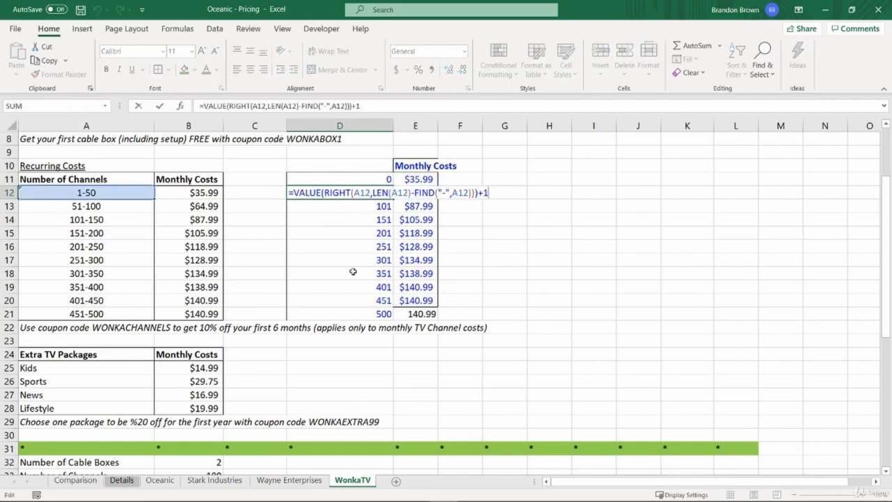
key("Escape")
left_click(190, 206)
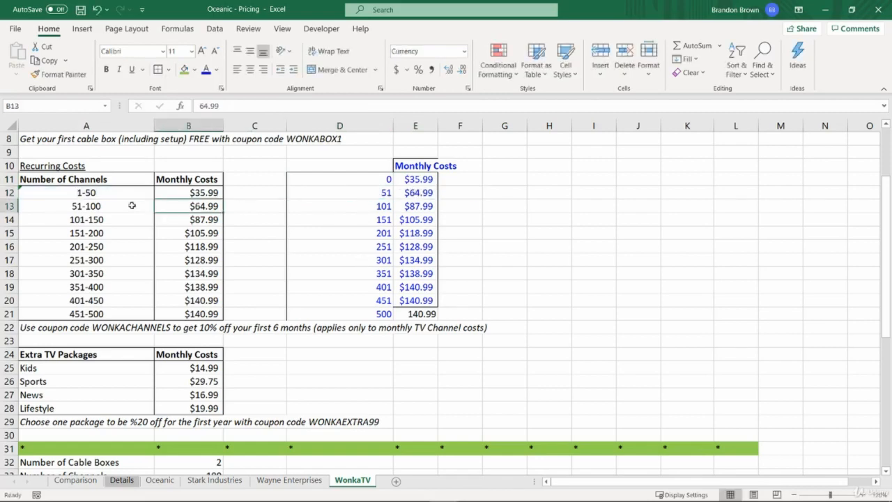
left_click_drag(132, 205, 181, 206)
left_click(350, 216)
- Compare the January Channels result in B46 with the 151-200 channel price in the pricing table
scroll(359, 356, "down", 9)
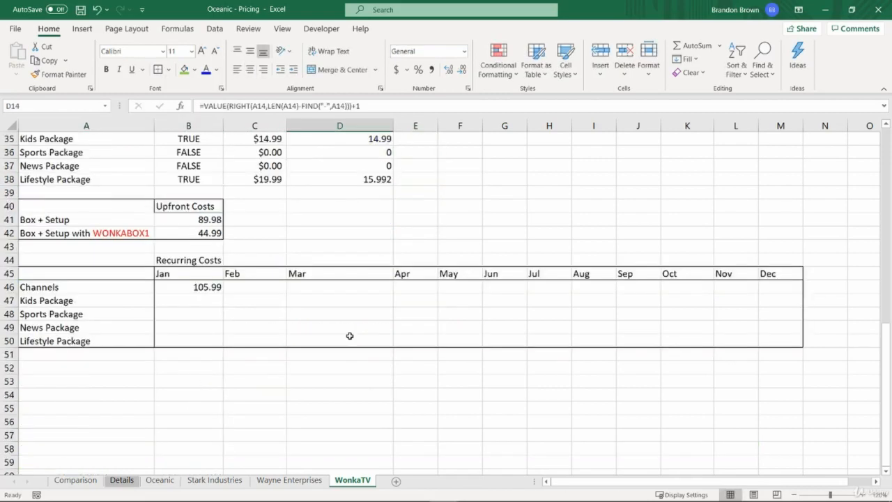
scroll(351, 335, "up", 11)
scroll(306, 333, "down", 12)
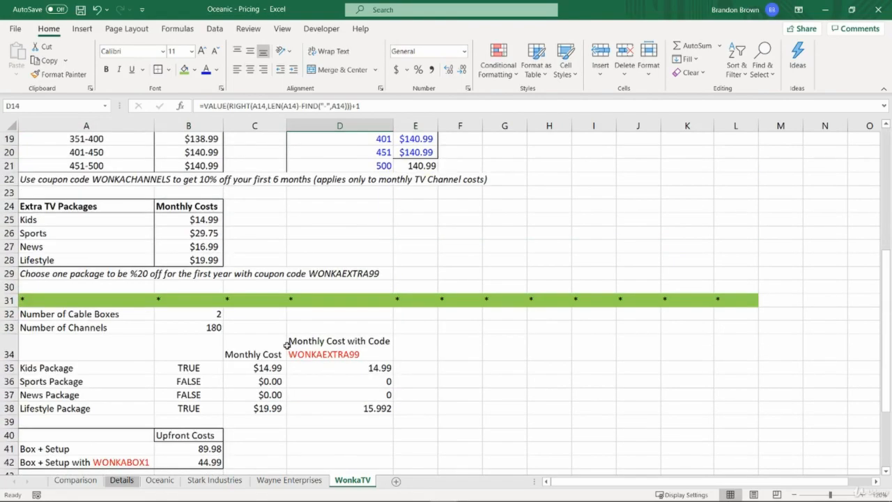
scroll(285, 344, "up", 4)
left_click(176, 432)
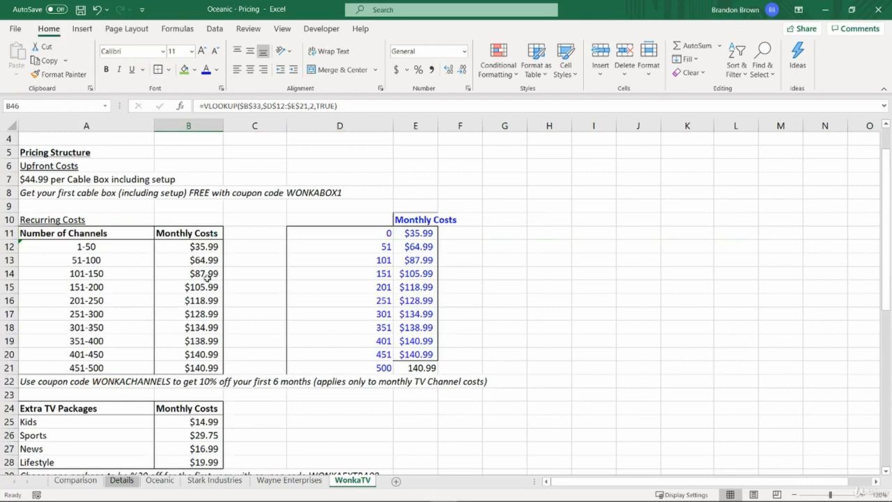
left_click_drag(192, 286, 114, 286)
scroll(150, 352, "down", 7)
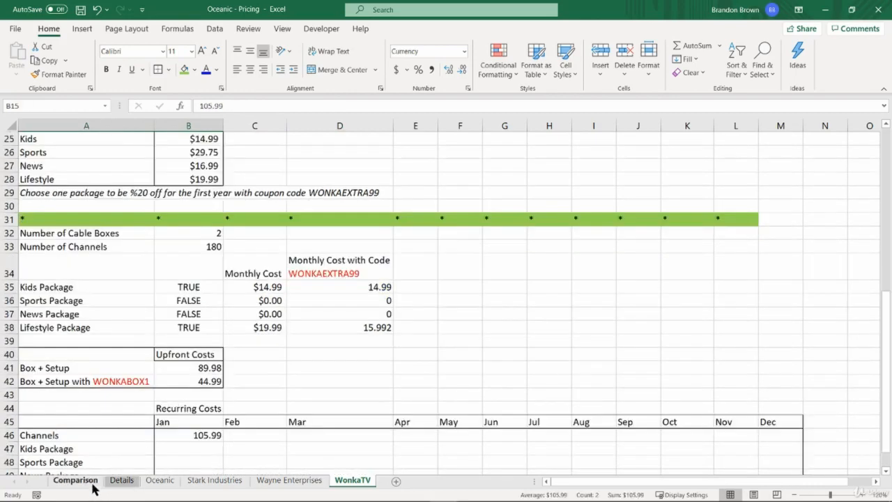
- Set Number of Channels to 200 on the Comparison sheet and check the January Channels cost on the WonkaTV sheet
left_click(70, 481)
left_click(236, 194)
type("2")
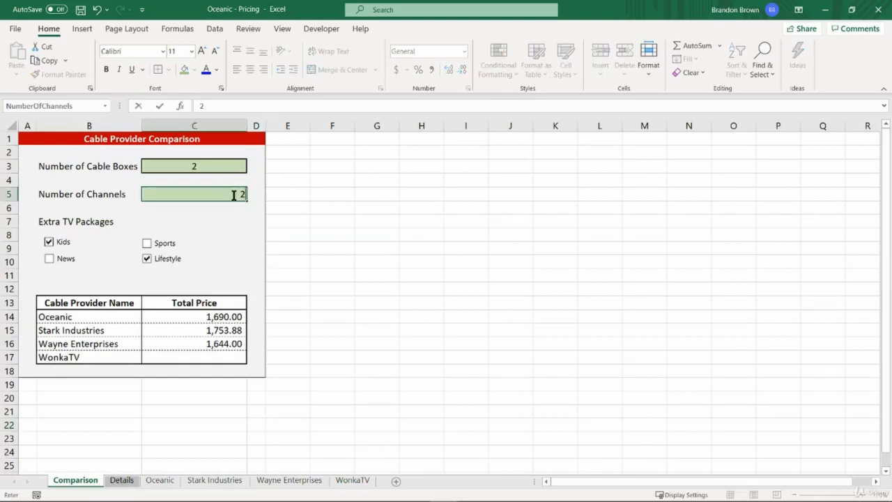
type("00")
key("Return")
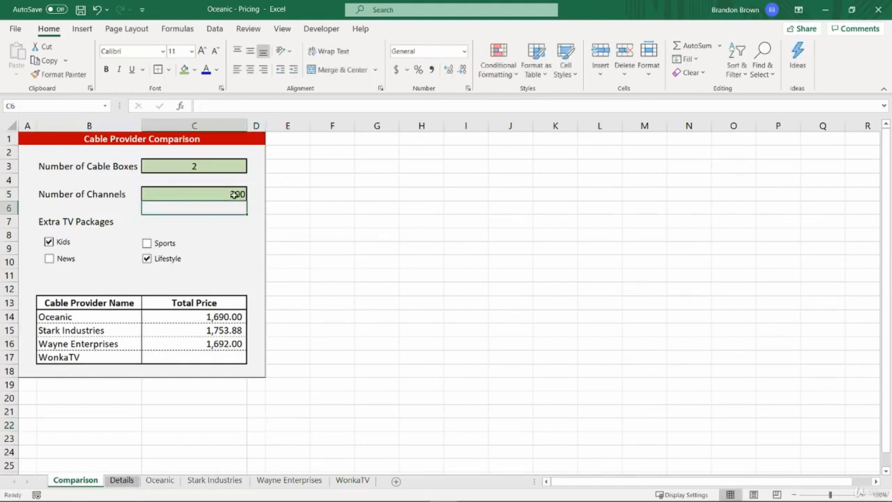
left_click(353, 480)
left_click(212, 435)
- Set Number of Channels to 151 on the Comparison sheet and check the resulting cost on the WonkaTV sheet
left_click(75, 480)
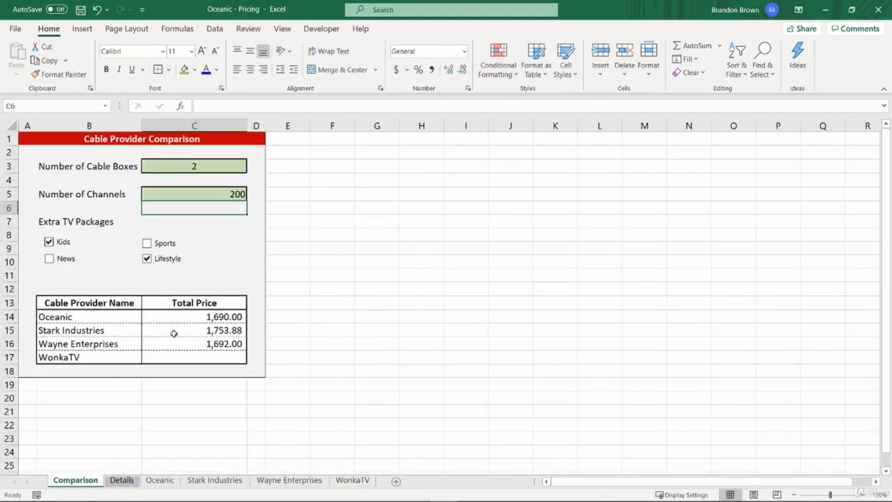
left_click(208, 194)
type("151")
key("Return")
left_click(357, 480)
- Set Number of Channels to 250 on the Comparison sheet and compare WonkaTV's January Channels cost with the 201-250 price
left_click(74, 480)
left_click(229, 194)
type("250")
key("Return")
left_click(352, 480)
scroll(220, 283, "up", 5)
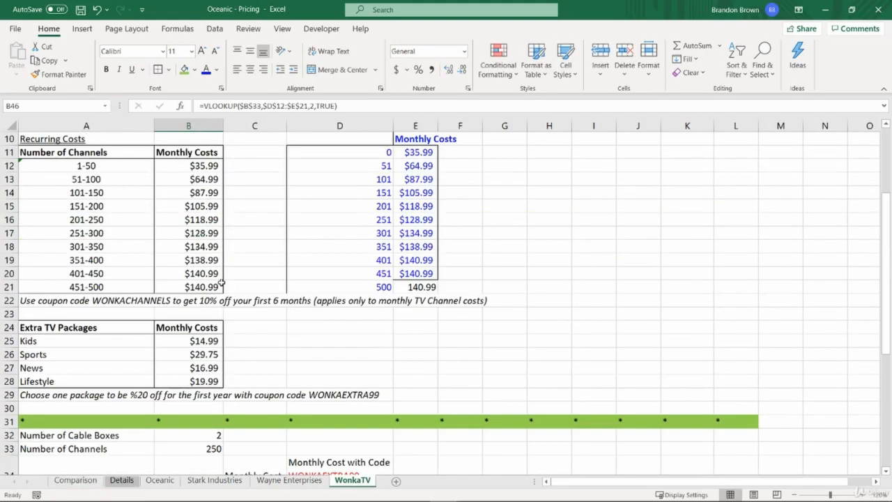
left_click_drag(88, 220, 181, 221)
left_click(183, 221)
scroll(283, 361, "down", 7)
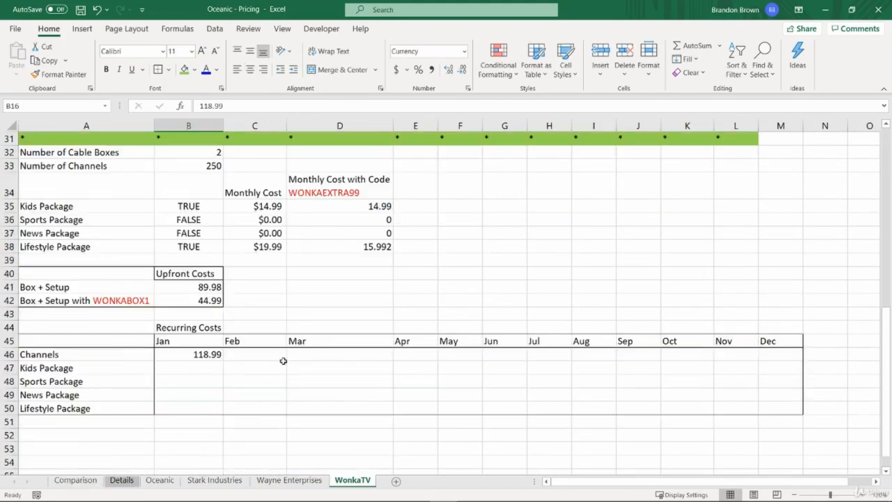
left_click(271, 365)
left_click(273, 353)
- Review the B46 VLOOKUP arguments, including the B33 lookup value, the D12:E21 range and the TRUE range lookup, against the lookup table
left_click(204, 354)
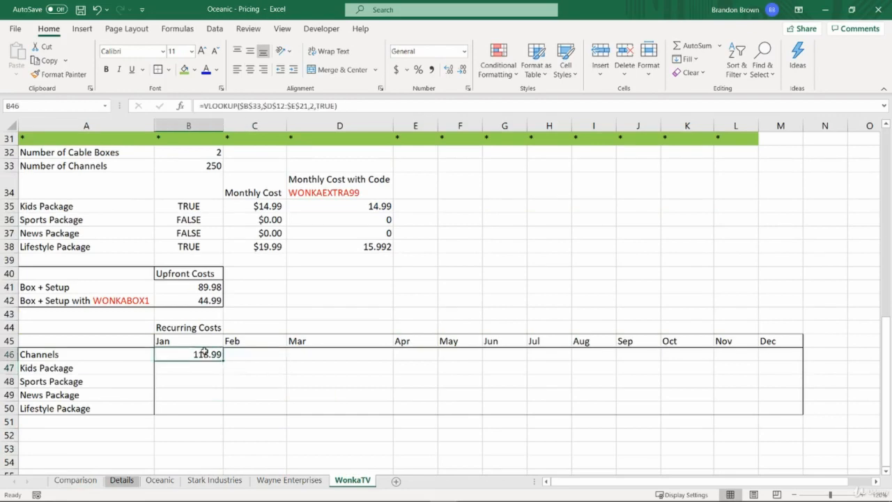
key("F2")
key("Escape")
scroll(270, 385, "up", 1)
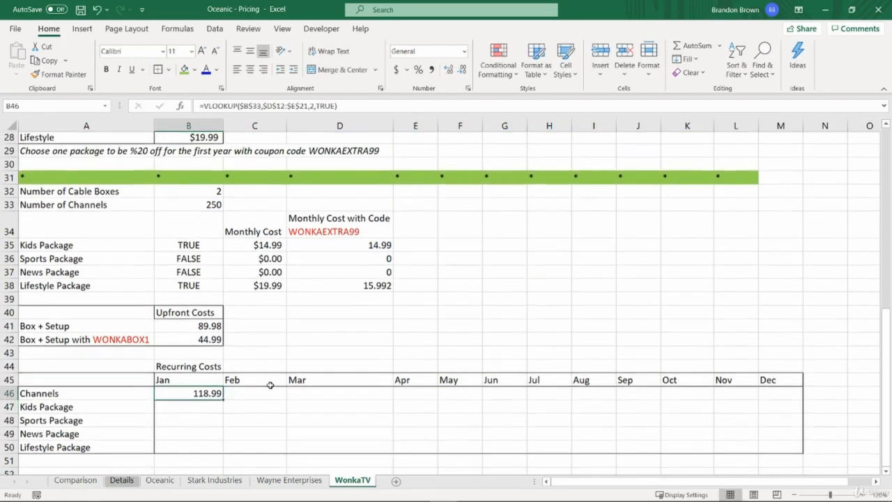
key("F2")
scroll(274, 384, "up", 1)
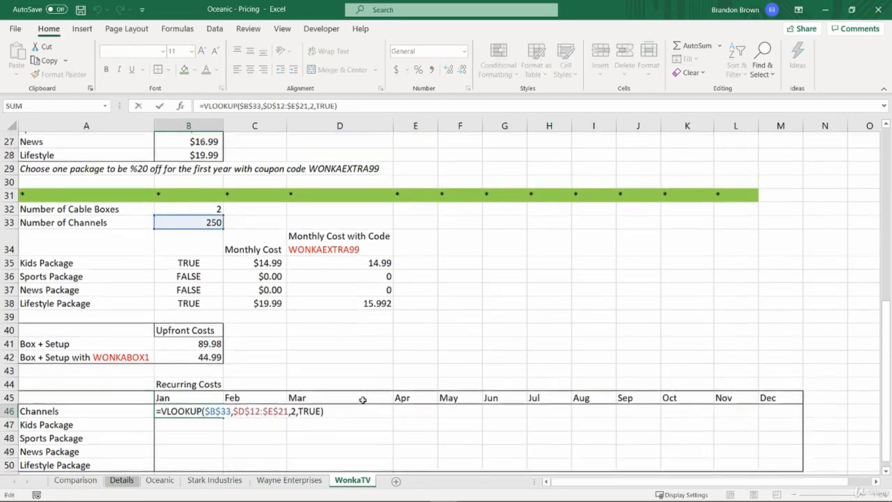
double_click(303, 435)
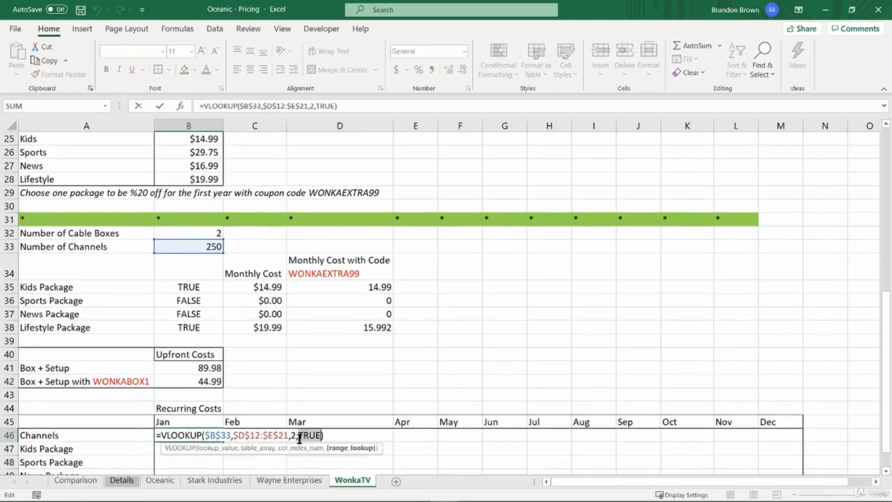
scroll(335, 439, "up", 5)
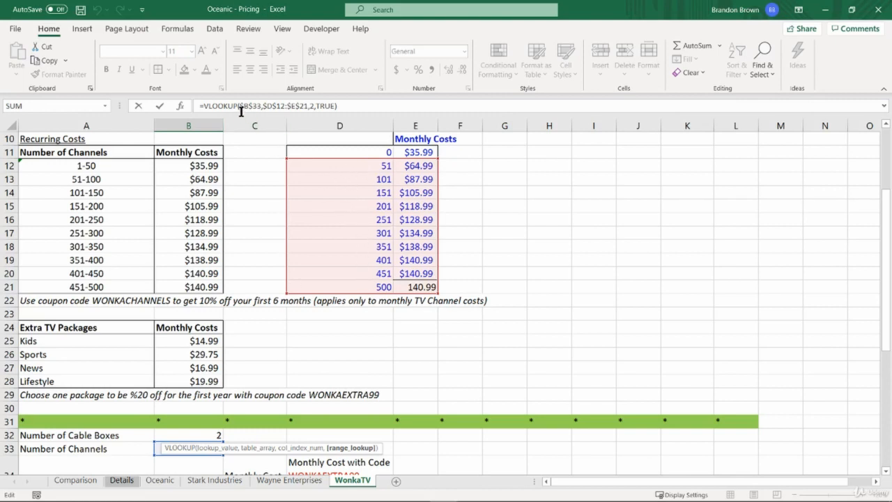
scroll(275, 223, "down", 4)
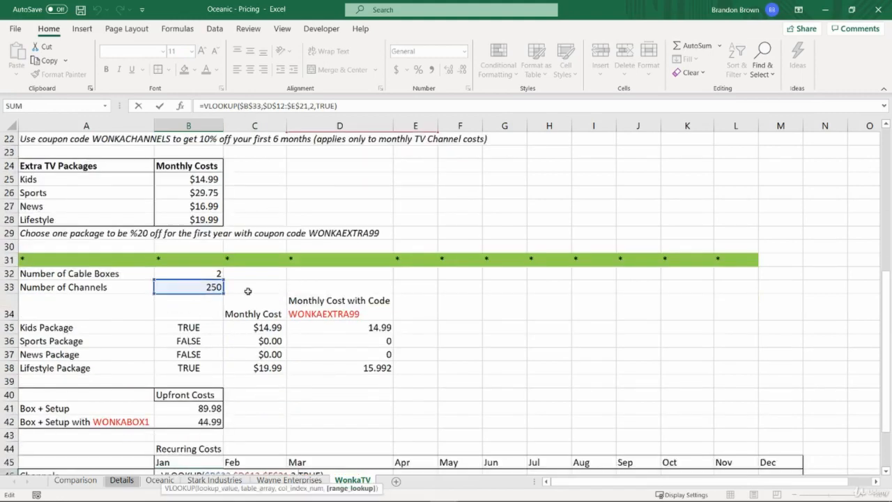
scroll(278, 263, "up", 6)
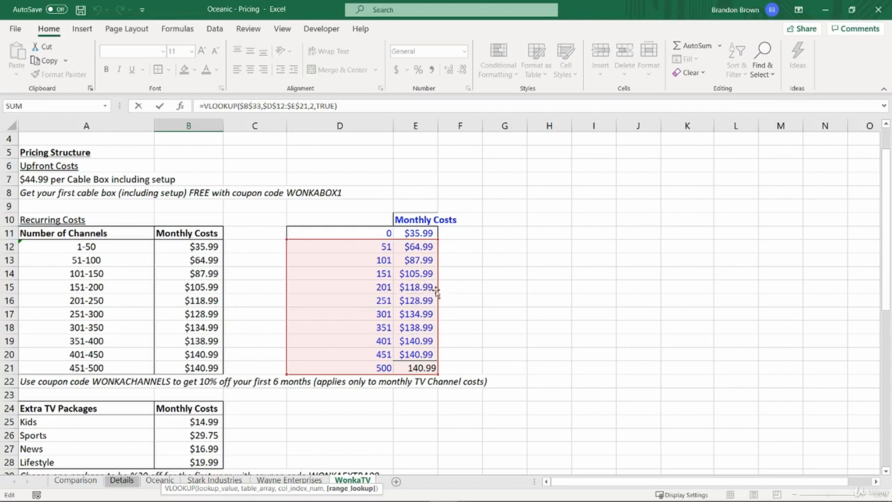
key("Return")
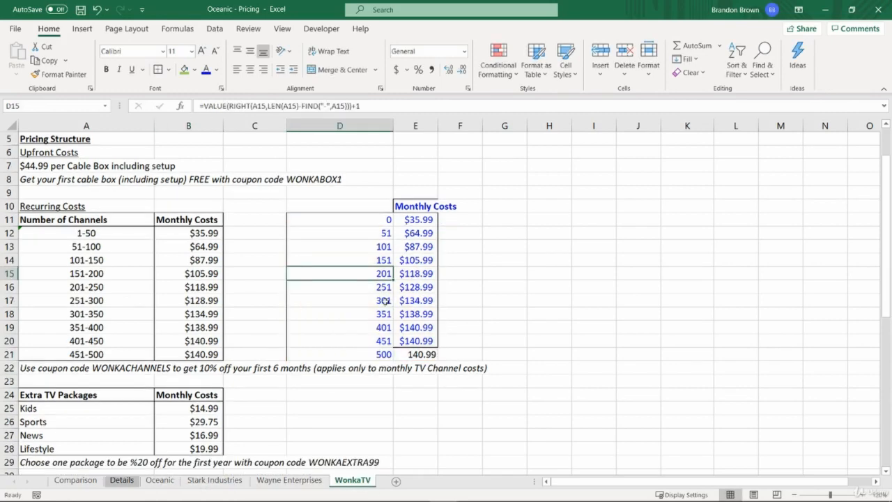
key("Up")
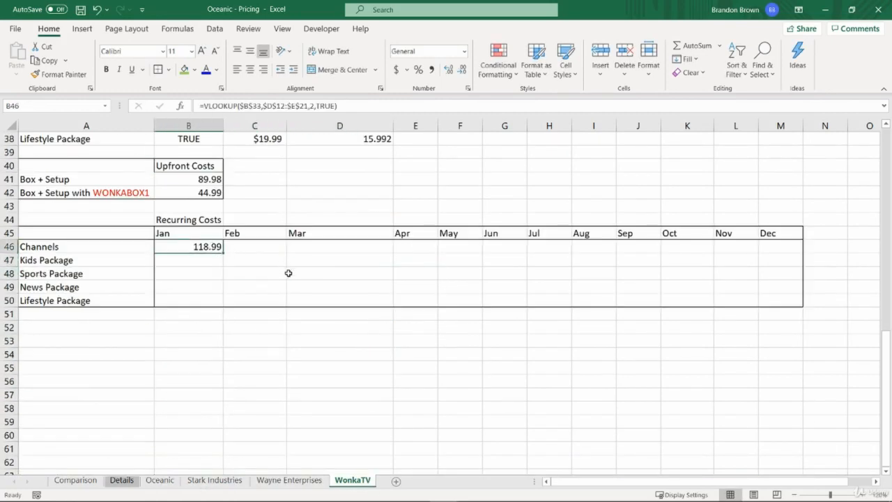
key("F2")
key("Escape")
key("F2")
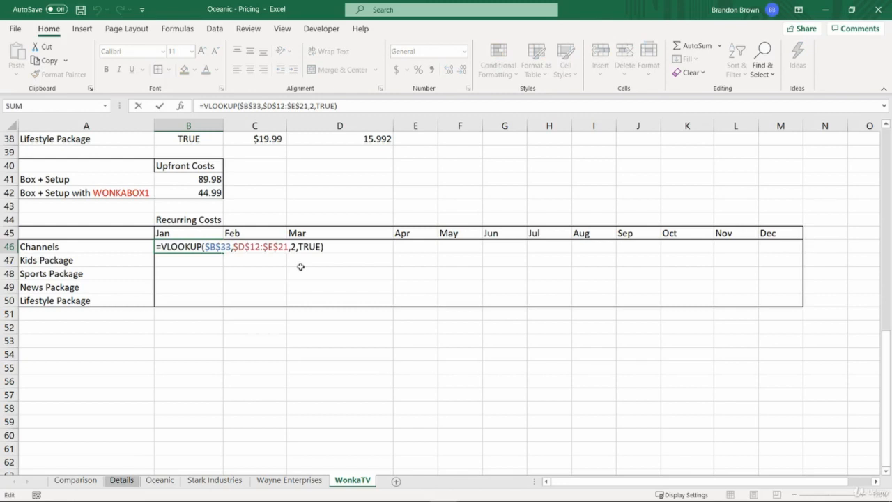
key("Escape")
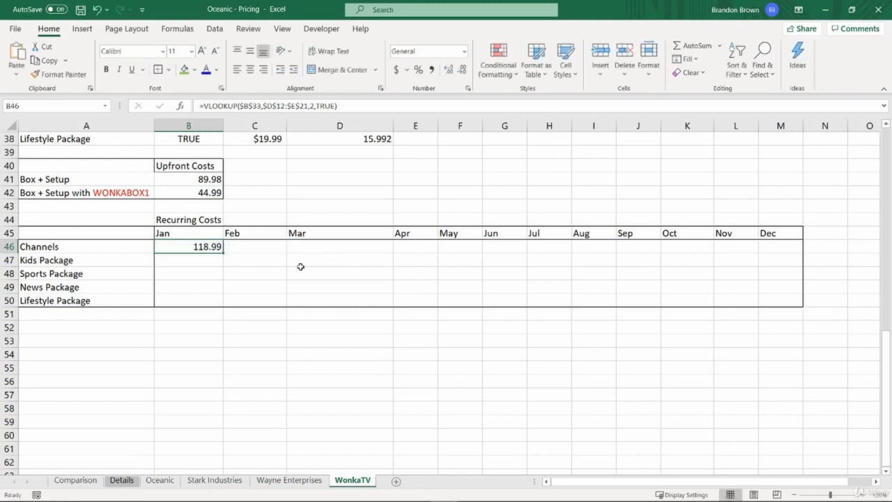
- Try to paste the January Channels formula into February through December, C46:M46
key("Right")
key("shift+Right")
key("shift+Right")
key("shift+Right")
key("shift+Right")
key("shift+Right")
key("shift+Right")
key("shift+Right")
key("shift+Right")
key("shift+Right")
key("shift+Right")
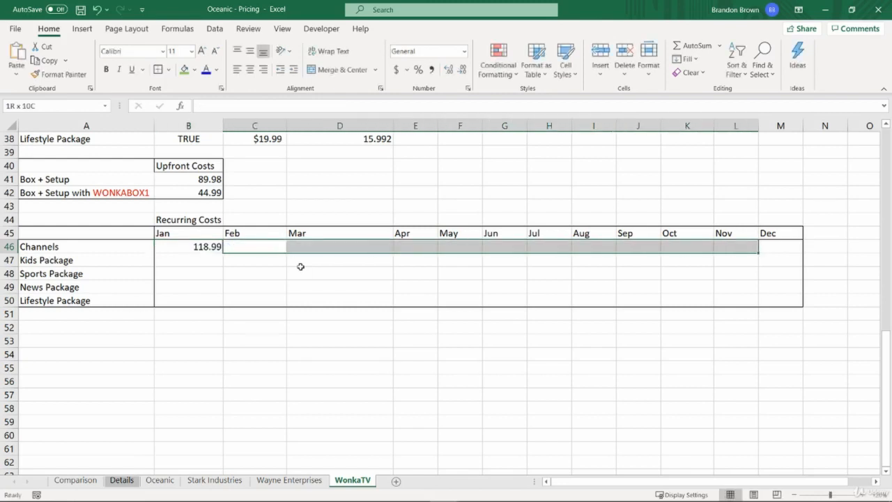
key("ctrl+v")
key("Escape")
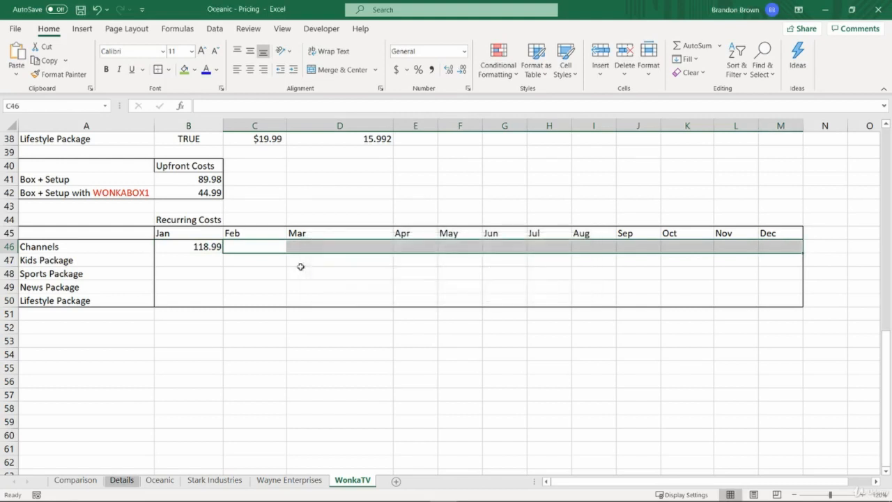
- Fill the January Channels VLOOKUP formula from B46 across February through December, up to M46
key("Left")
key("shift+Right")
key("shift+Right")
key("shift+Right")
key("shift+Right")
key("shift+Right")
key("shift+Right")
key("shift+Right")
key("shift+Right")
key("shift+Right")
key("shift+Right")
key("shift+Right")
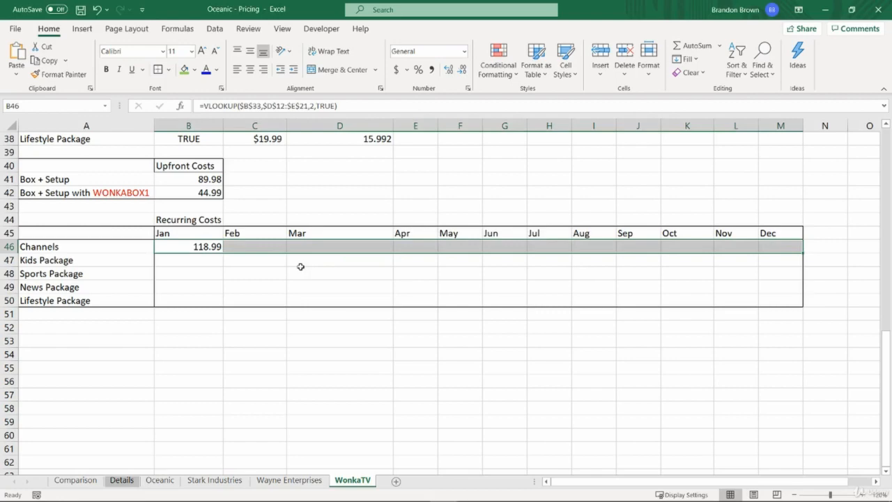
key("ctrl+v")
left_click(299, 272)
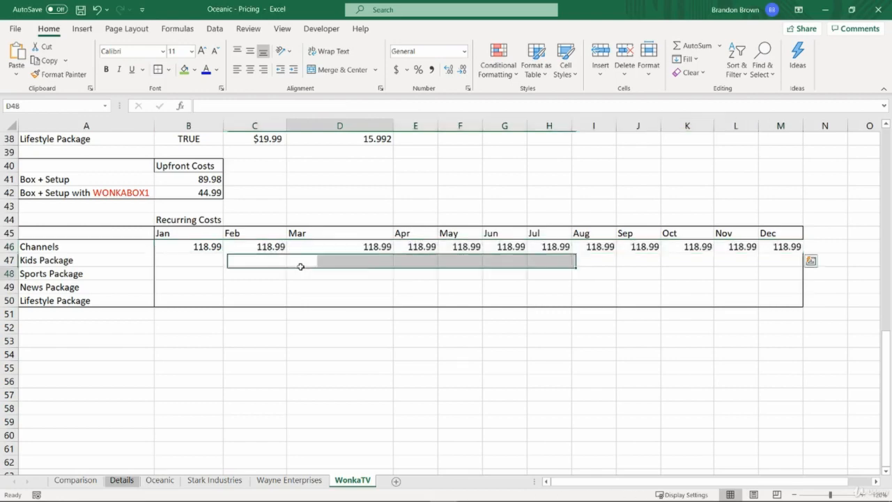
- Enter the Kids Package January cost in B47 as a column-locked reference to its Monthly Cost, =$C35
scroll(365, 247, "up", 3)
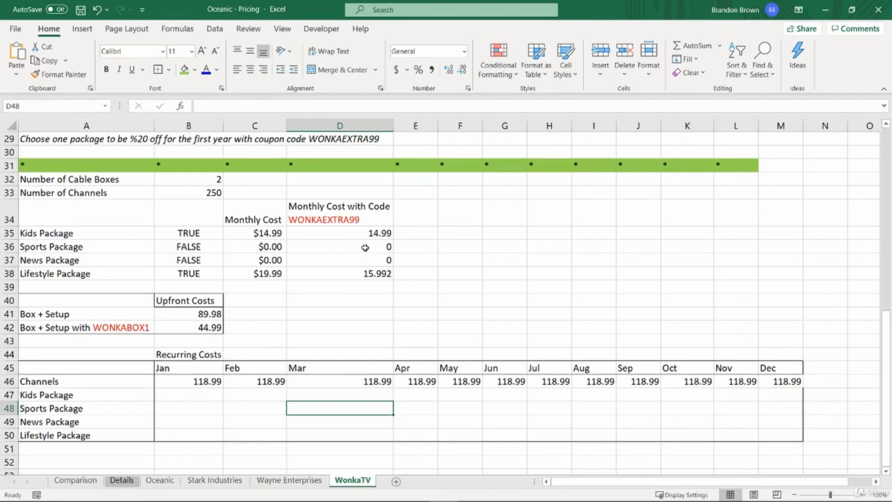
left_click(212, 392)
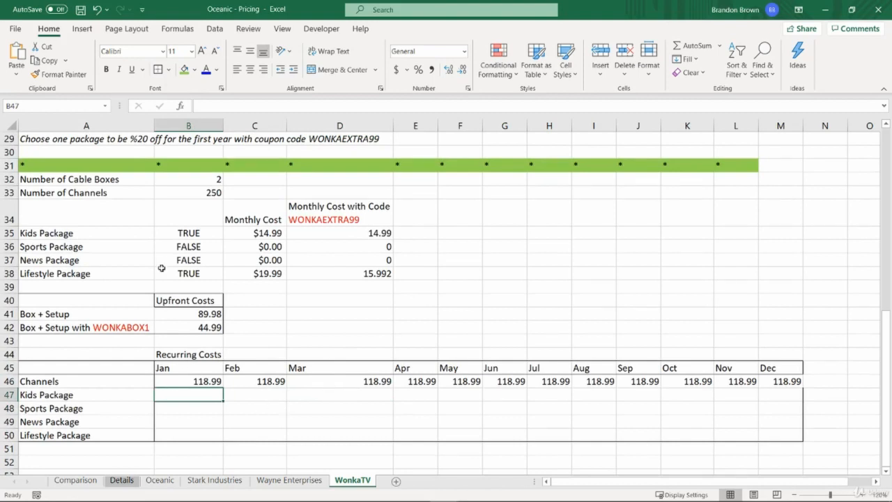
left_click(189, 235)
left_click(216, 394)
type("=")
left_click(269, 233)
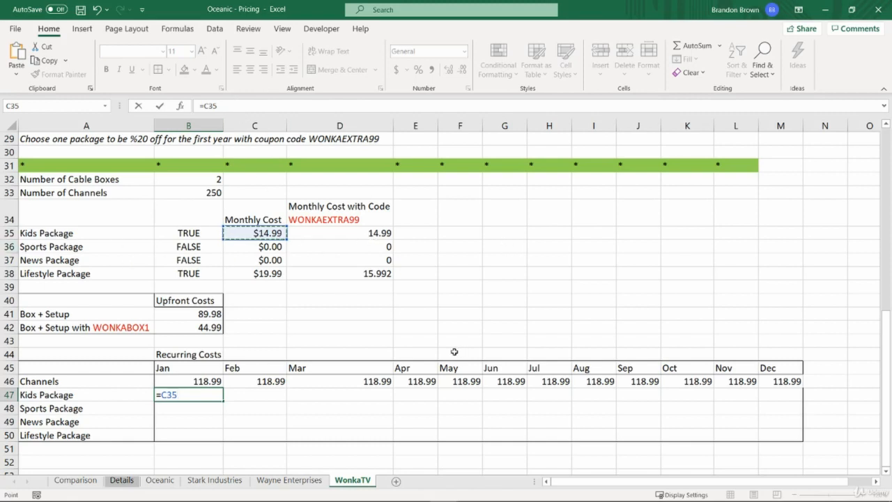
key("F4")
key("F4")
key("F4")
key("Return")
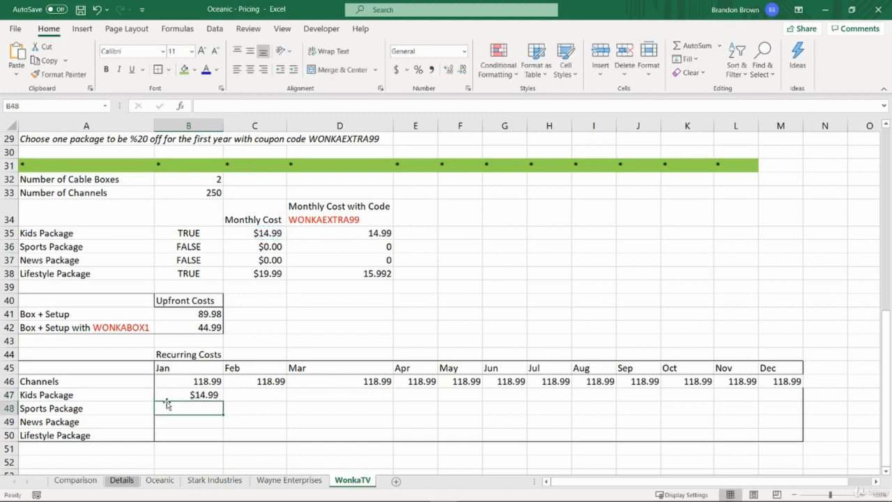
- Fill the Kids Package January formula across to December, up to M47
left_click(167, 400)
key("Up")
key("ctrl+Right")
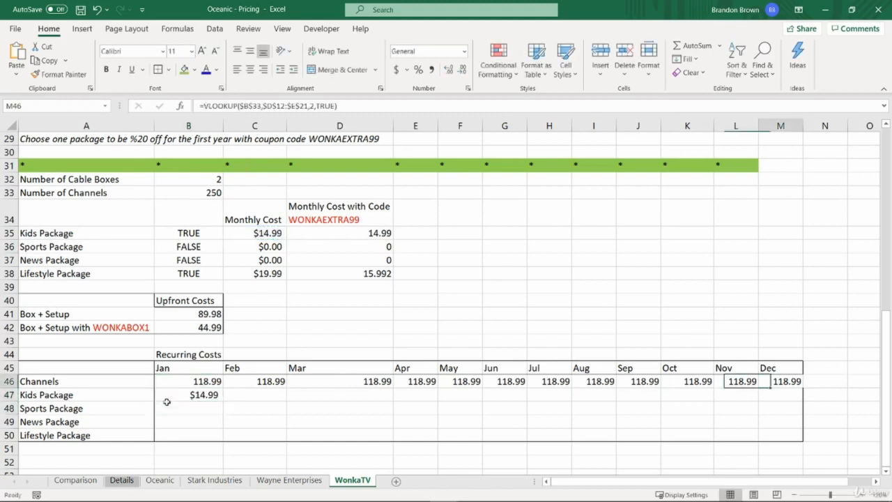
key("Down")
key("ctrl+shift+Left")
key("ctrl+r")
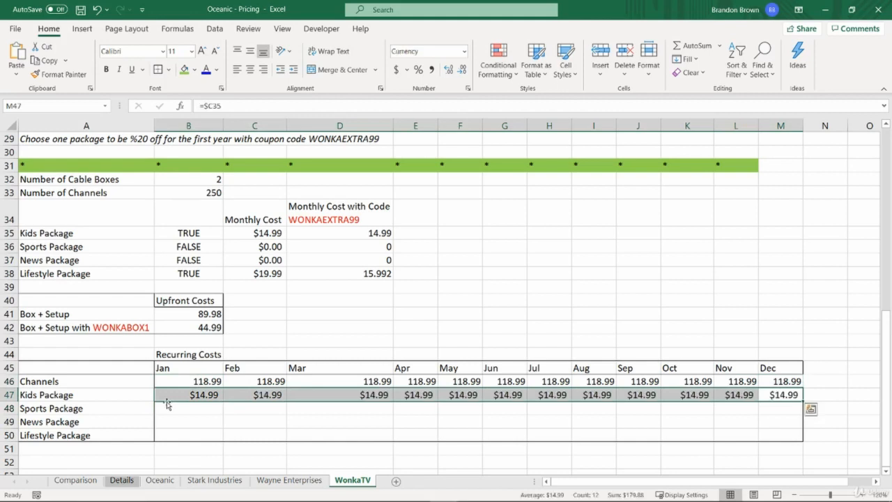
- Fill the Kids Package formulas down through the Sports, News and Lifestyle Package rows for all months, B48:M50
key("shift+Down")
key("shift+Down")
key("shift+Down")
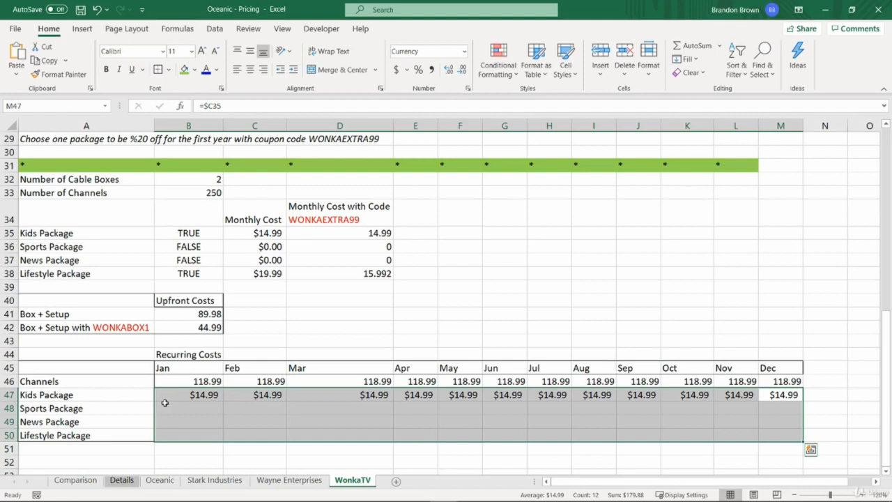
key("ctrl+d")
key("ctrl+q")
key("Escape")
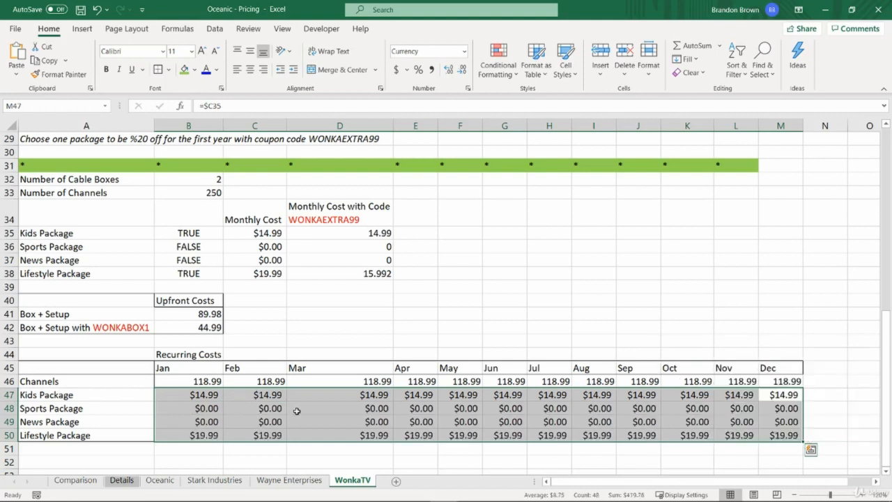
- Apply outside borders to the Recurring Costs heading in B44 and restore them around the monthly cost table
left_click(456, 438)
left_click(424, 448)
scroll(272, 342, "down", 3)
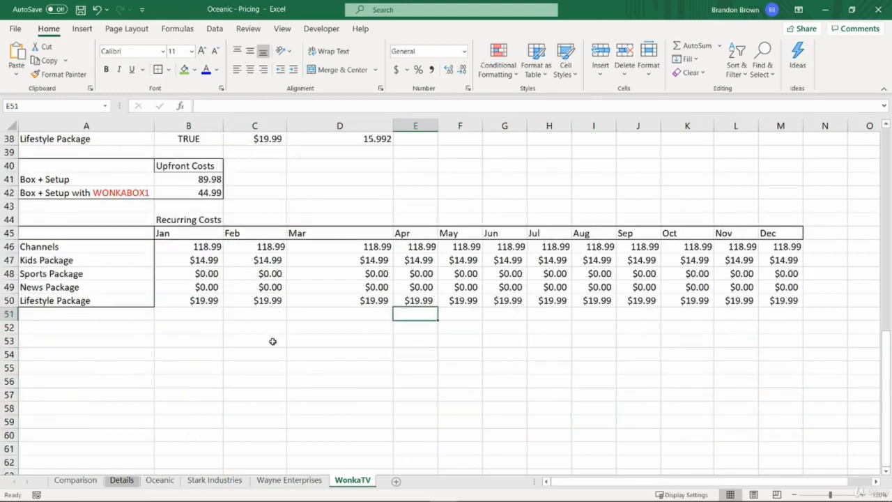
scroll(272, 341, "up", 3)
left_click_drag(143, 276, 772, 341)
left_click(158, 69)
left_click(339, 233)
scroll(98, 425, "up", 1)
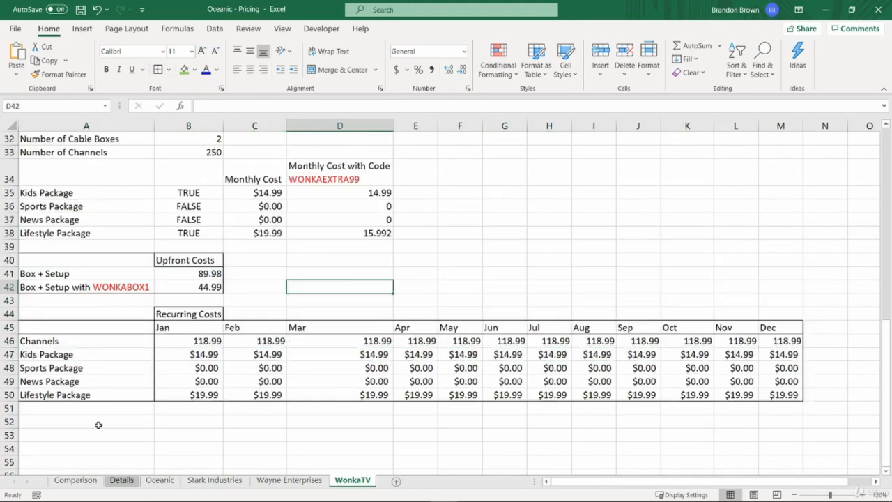
left_click_drag(206, 341, 781, 395)
left_click(777, 394)
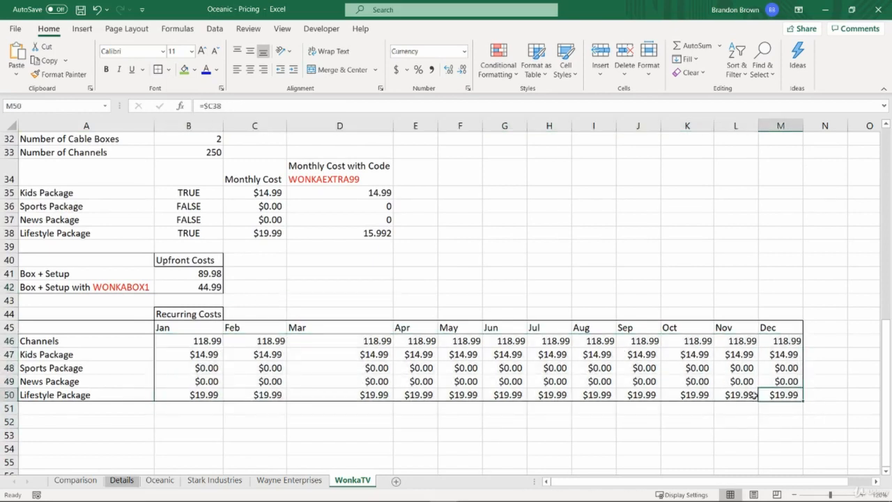
left_click_drag(185, 326, 784, 335)
left_click(785, 328)
left_click(94, 397)
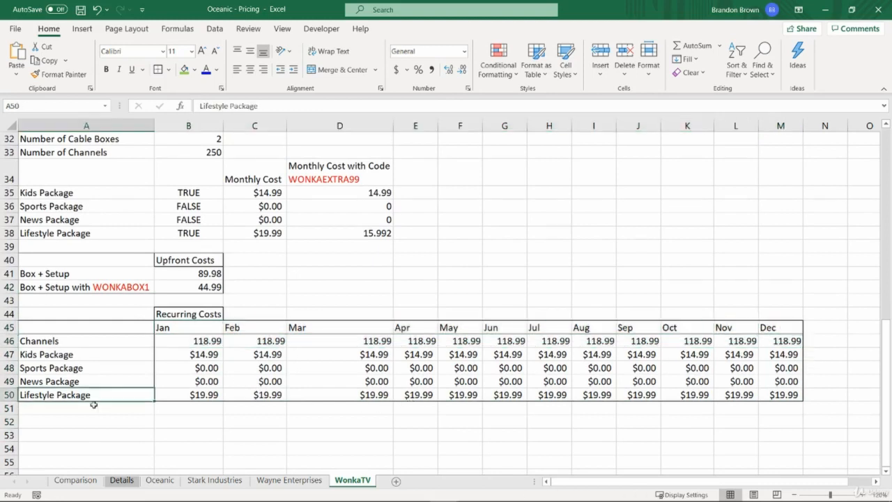
- Label A51 "Total Recurring" and sum the January costs, B46:B50, in B51
left_click(94, 409)
type("Total")
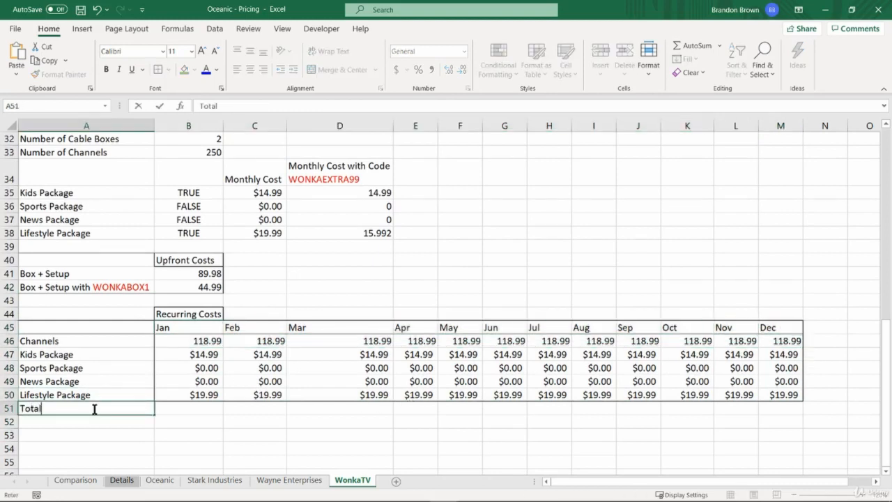
type(" Recurring")
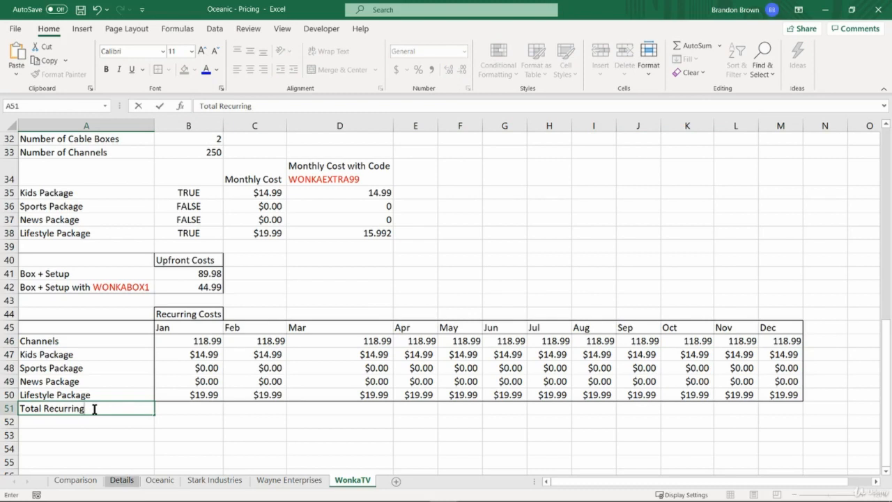
key("Return")
key("Up")
key("Right")
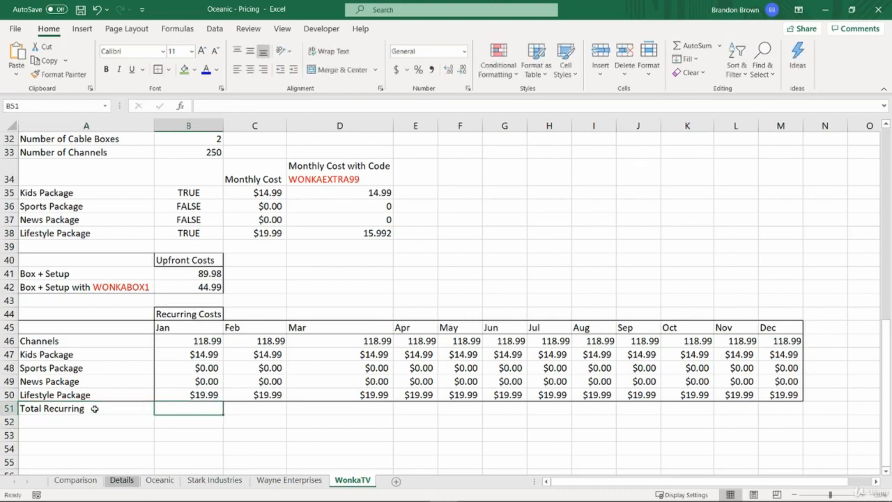
key("alt+equal")
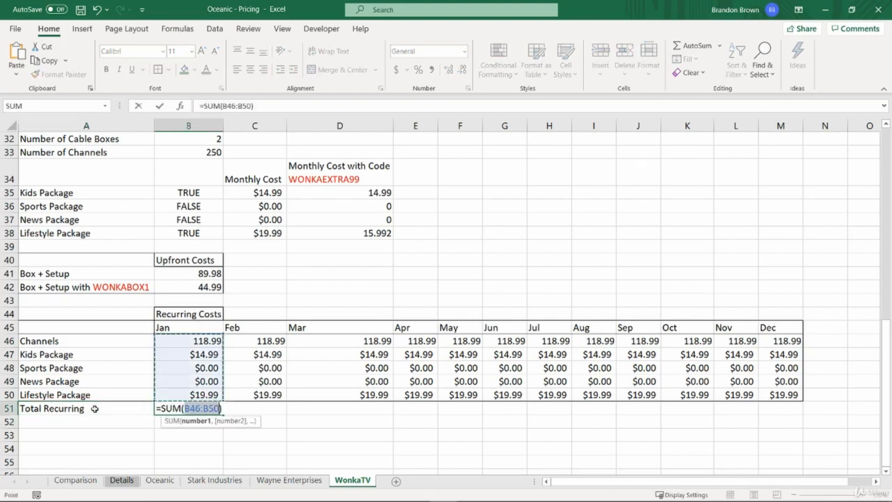
key("Return")
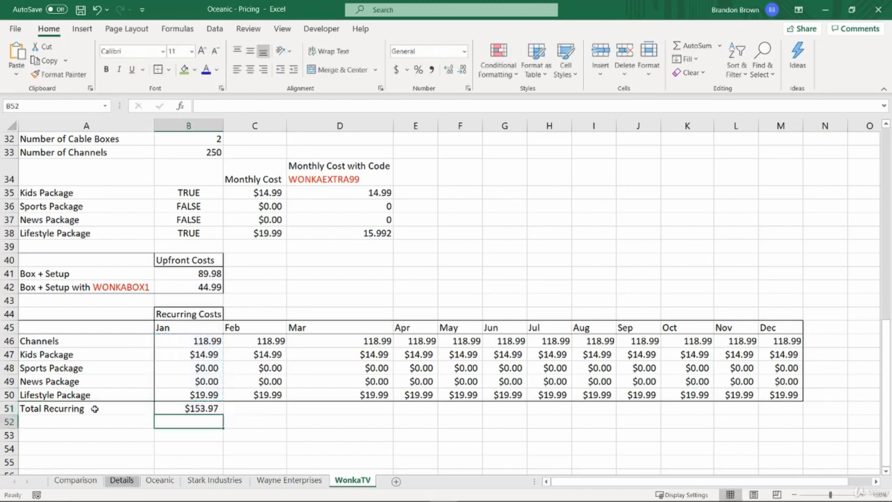
- Fill the January Total Recurring sum across to December, up to M51
key("Up")
key("Up")
key("ctrl+Right")
key("Down")
key("ctrl+shift+Left")
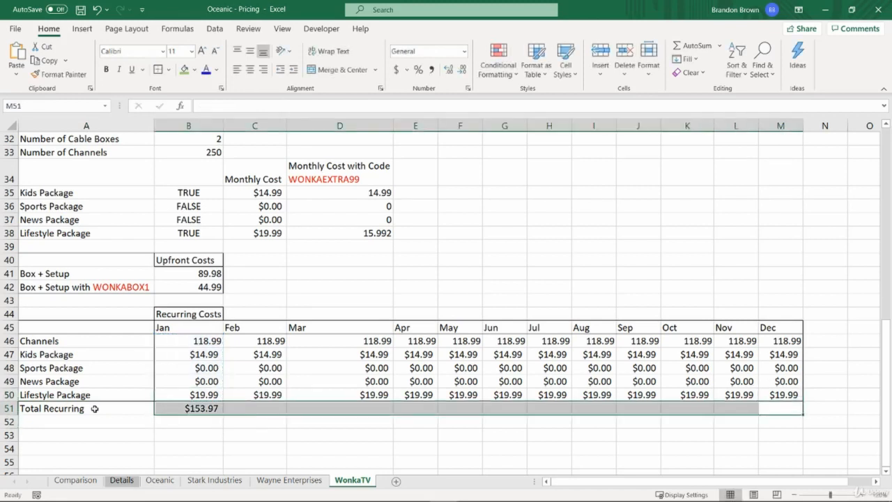
key("ctrl+r")
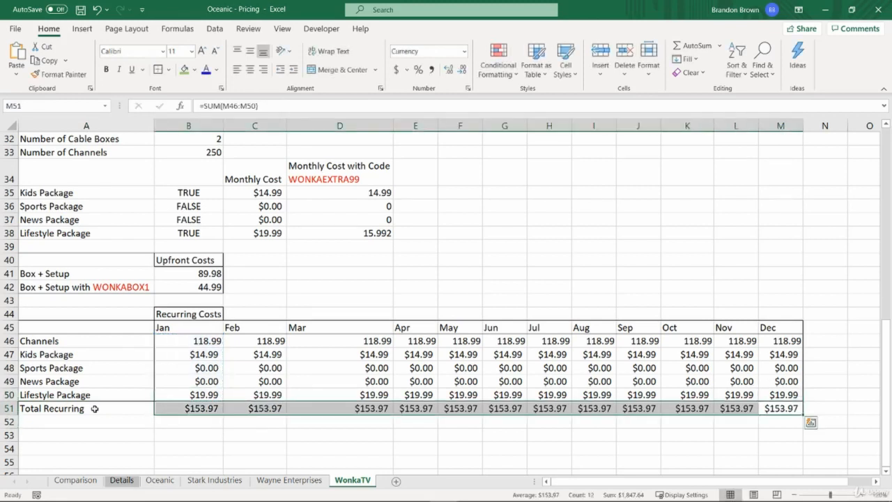
key("Left")
key("Left")
key("Left")
key("Right")
key("Right")
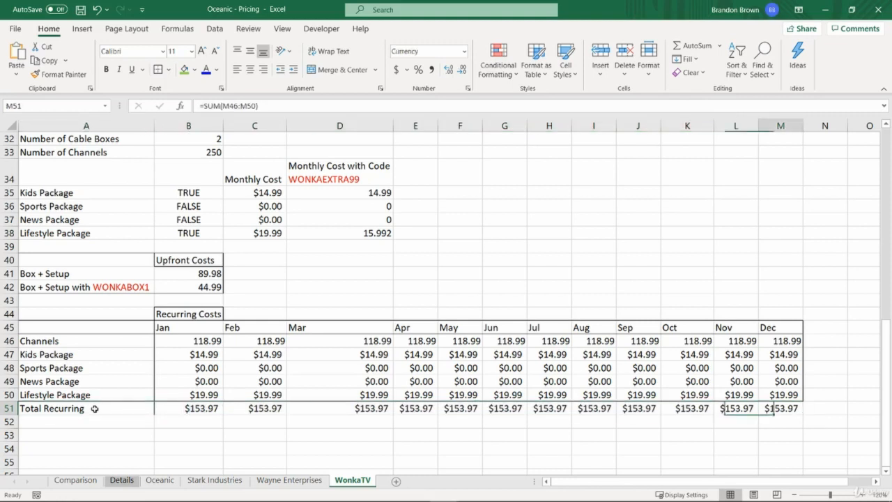
key("ctrl+Left")
key("ctrl+Right")
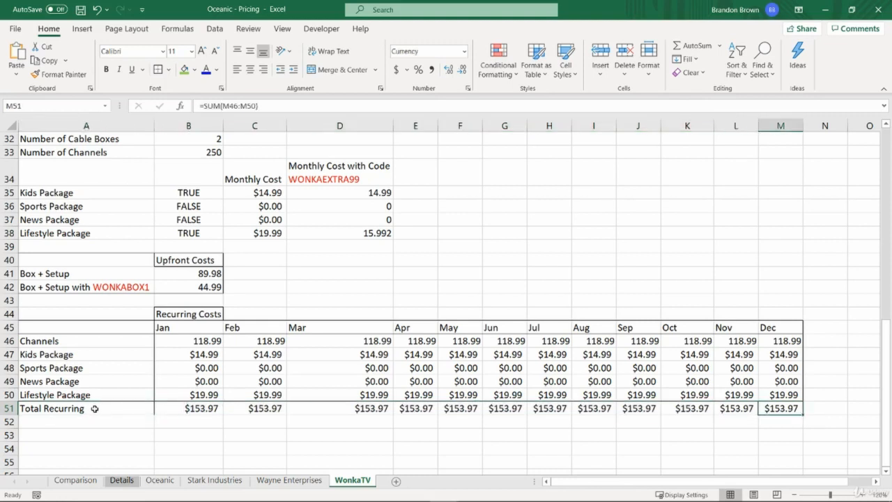
- Check the channel coupon note in A22 and label A52 "Total Cost with WONKACHANNELS"
scroll(89, 408, "up", 8)
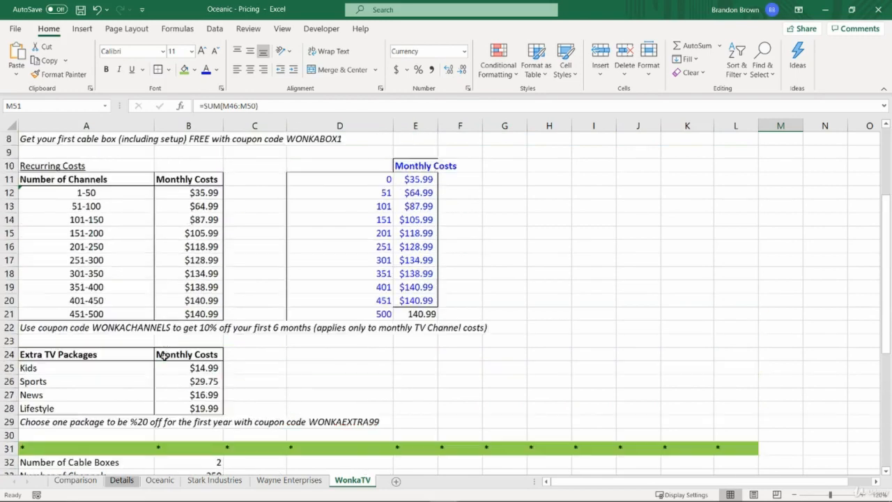
left_click(91, 328)
scroll(129, 342, "down", 8)
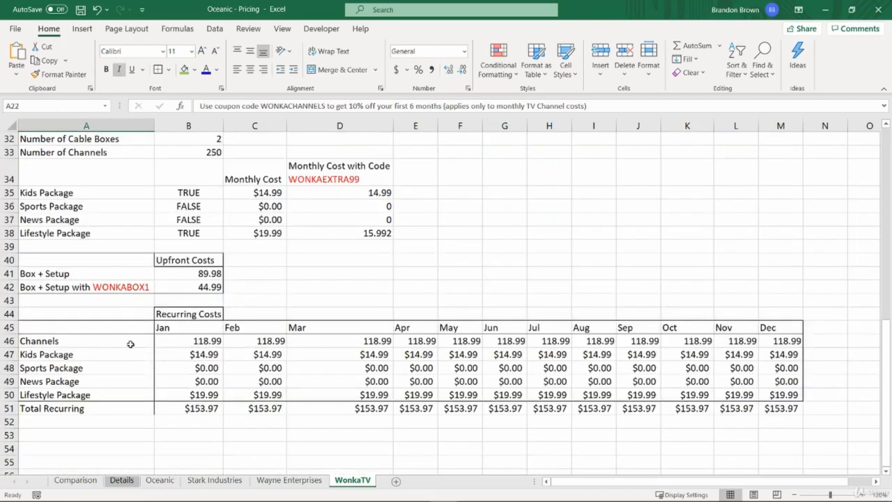
left_click(87, 421)
type("Total C")
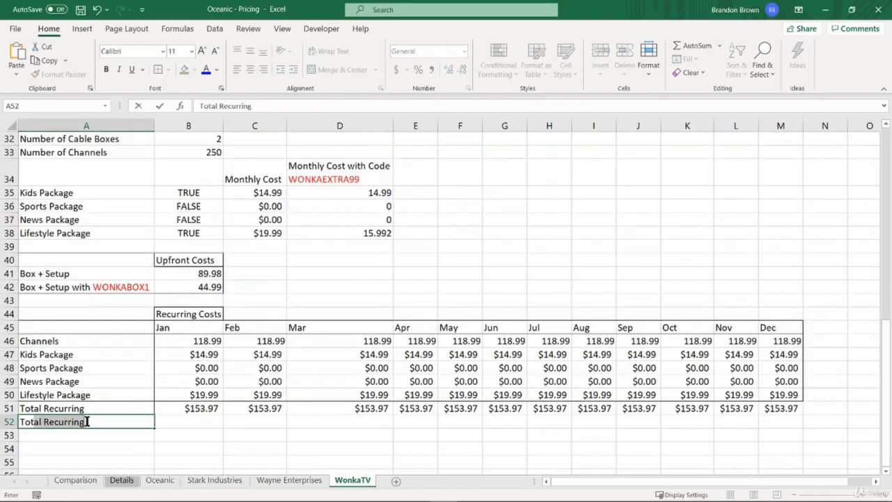
type("ost with")
key("Caps_Lock")
type("WONKA")
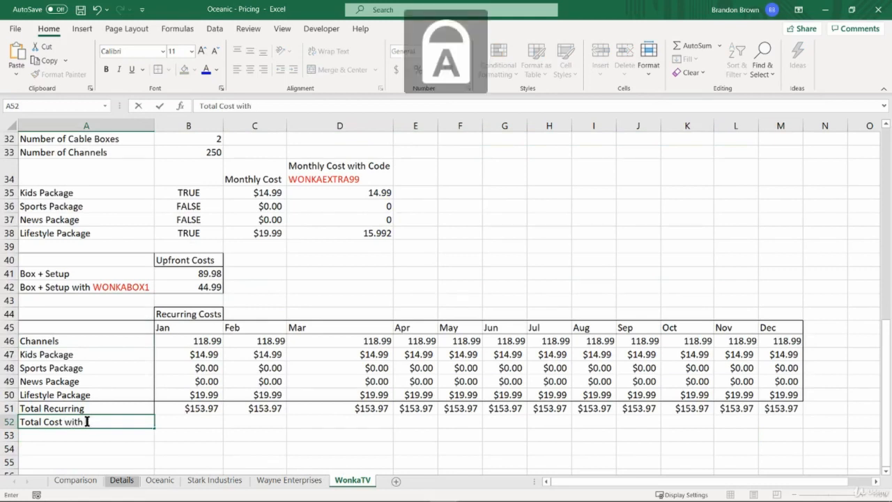
type("CHANNELS")
key("Caps_Lock")
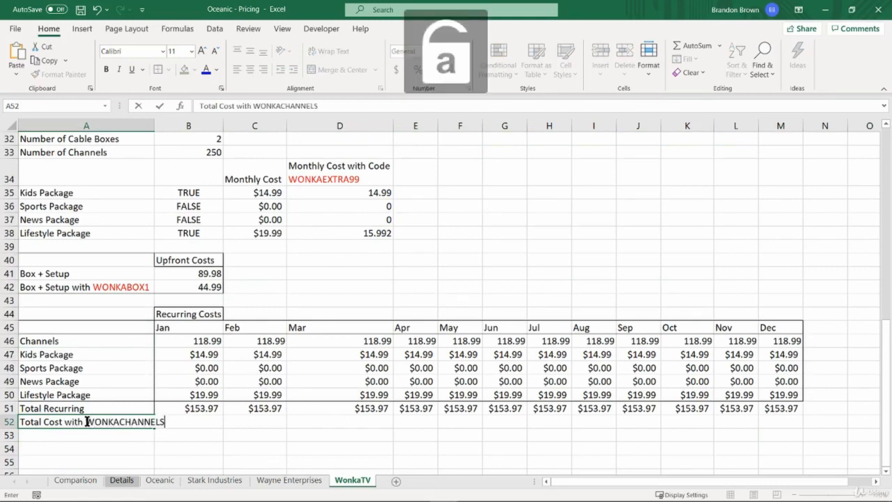
key("ctrl+Return")
- Color only the word WONKACHANNELS red in the A52 label
double_click(87, 421)
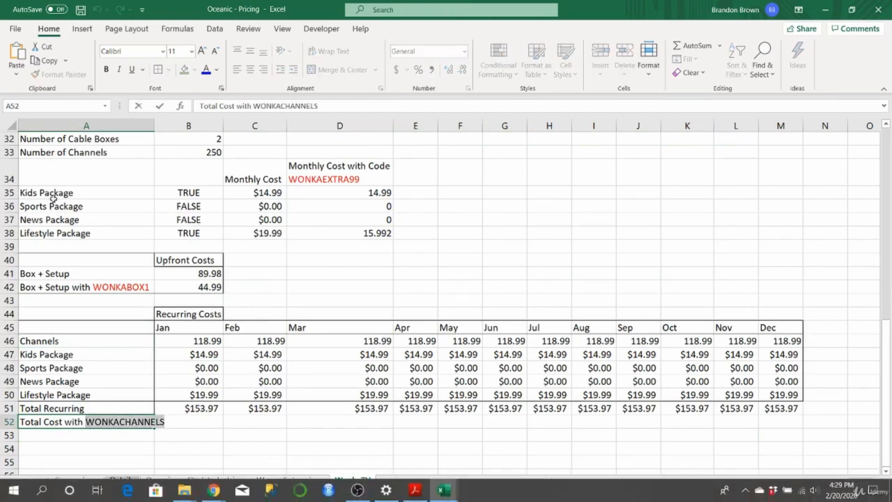
left_click(217, 70)
left_click(214, 195)
key("Tab")
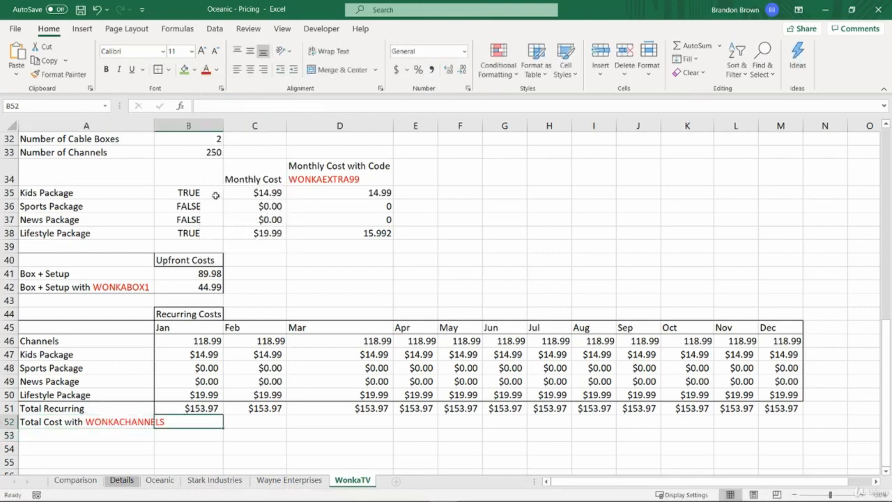
- Check the coupon's discount terms and enter January's discounted total in B52 as =B51*(1-0.1)
scroll(222, 204, "up", 5)
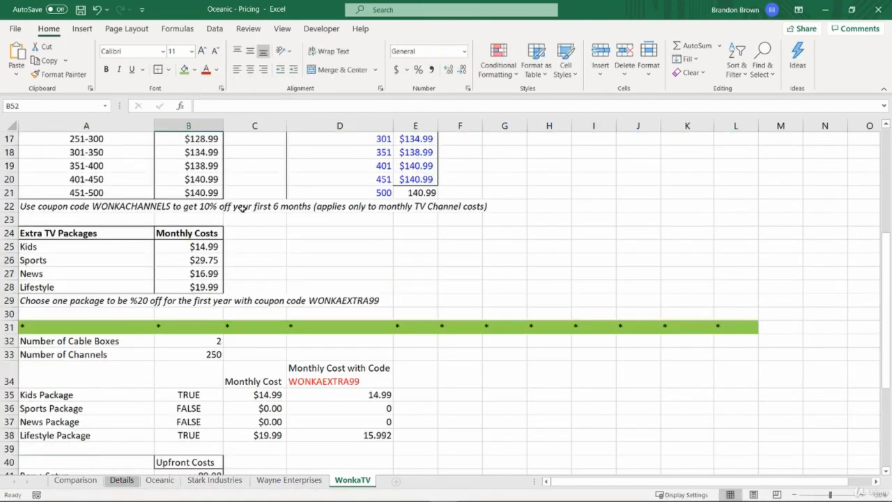
scroll(302, 244, "down", 7)
scroll(298, 253, "up", 1)
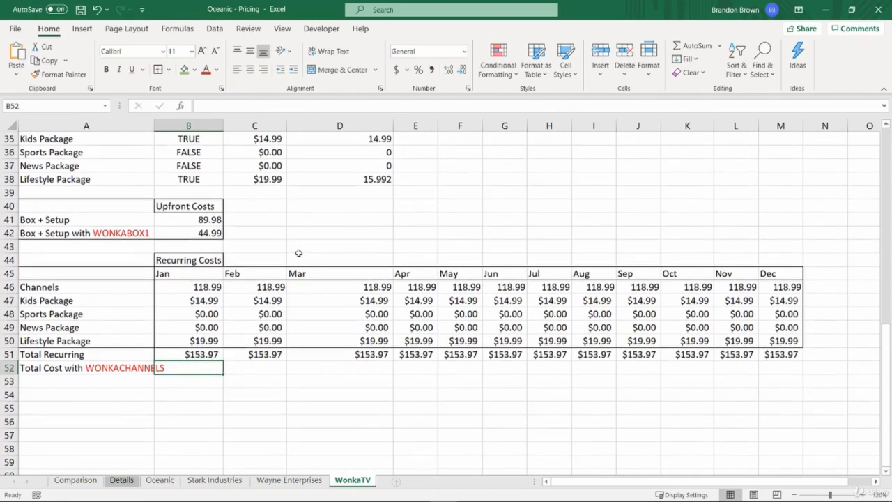
type("=")
key("Up")
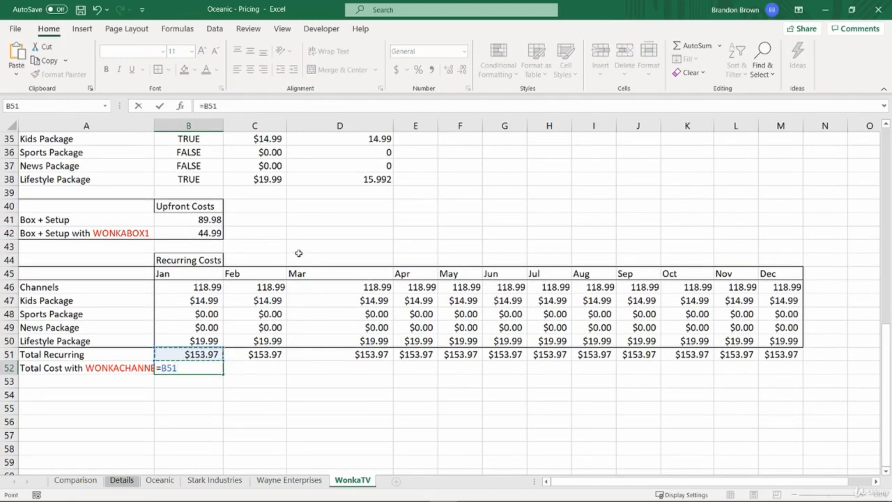
type("*(1-0.1)")
key("Return")
key("Up")
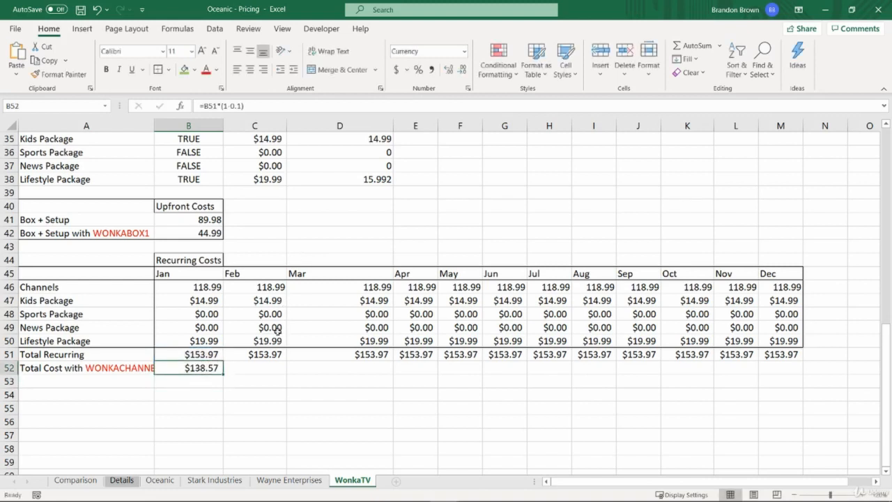
- Fill the January discounted total formula from B52 across through June, G52
left_click(460, 367, "shift")
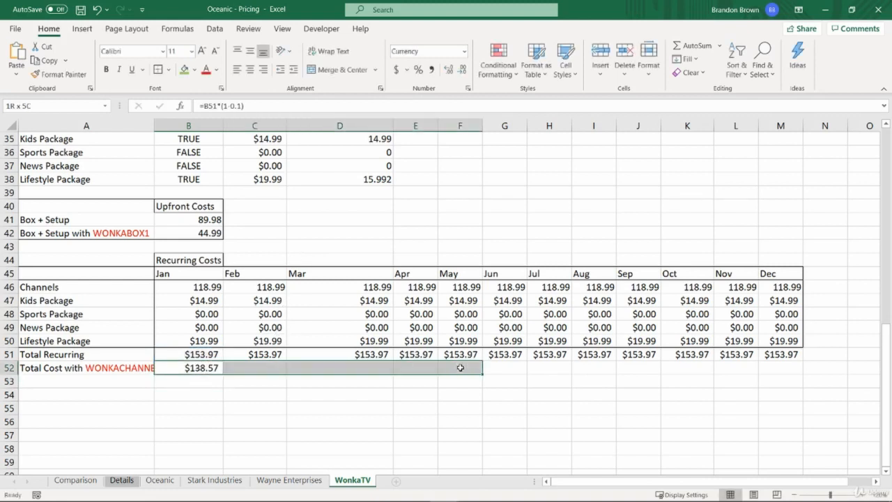
left_click(508, 368, "shift")
key("ctrl+r")
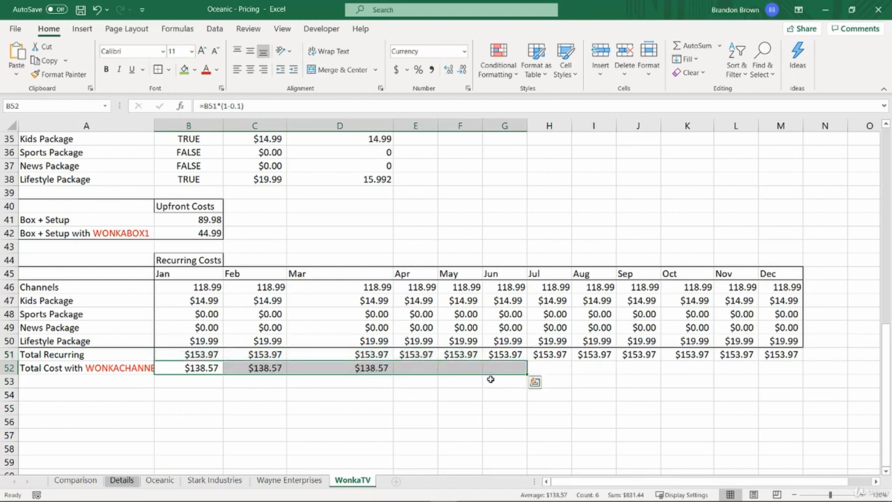
left_click(550, 367)
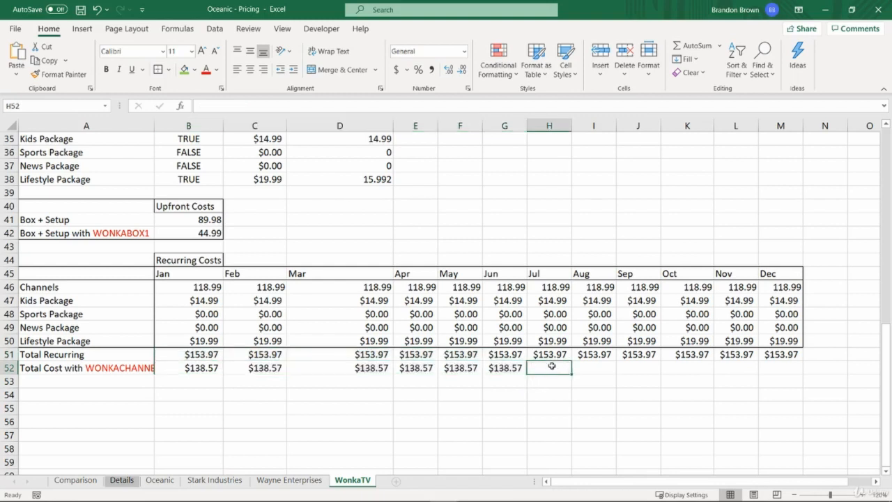
- Enter July's undiscounted total in H52 as =H51 and fill it across through December, M52
type("=")
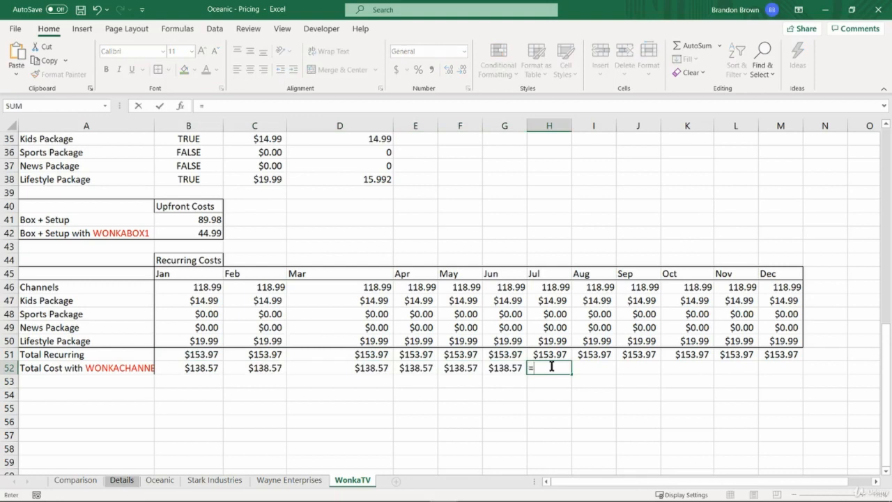
key("Up")
key("ctrl+Return")
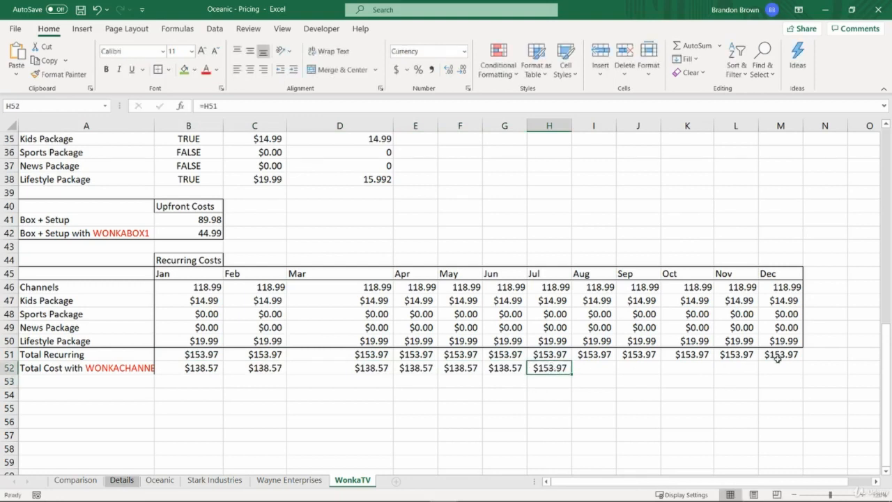
left_click(776, 369, "shift")
key("ctrl+r")
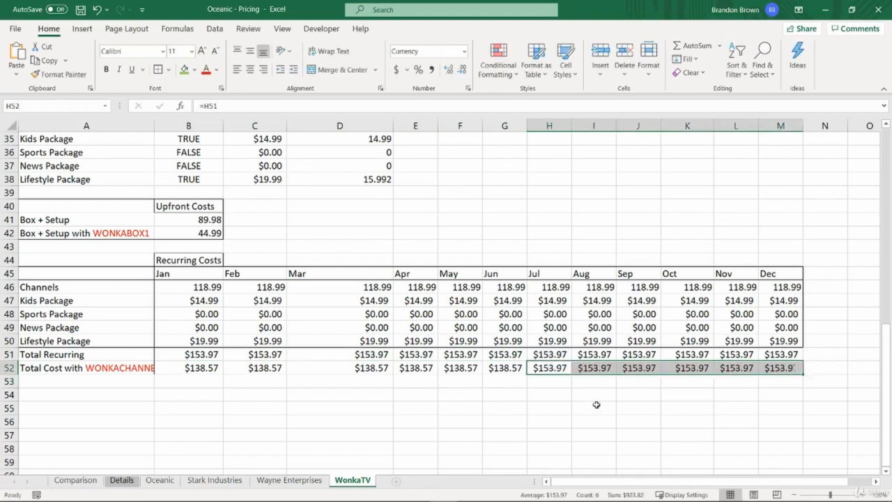
- Fill the July to December totals in H52:M52 with yellow
left_click(195, 70)
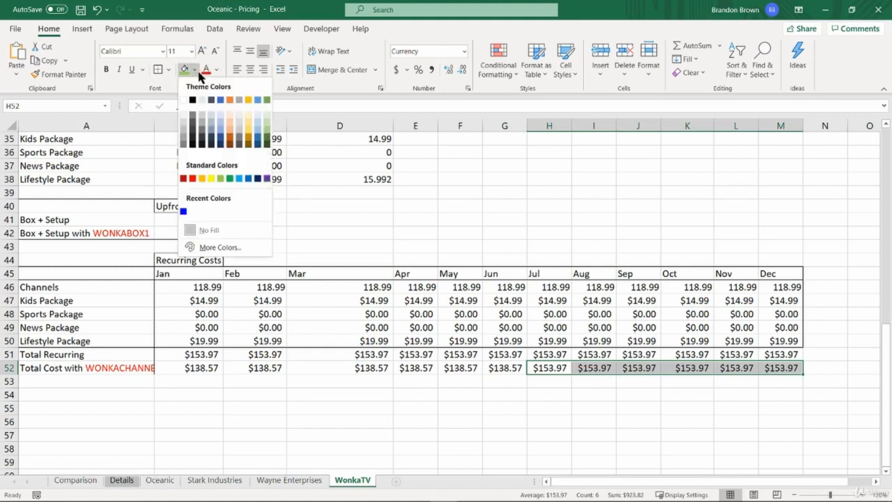
left_click(211, 178)
left_click(339, 272)
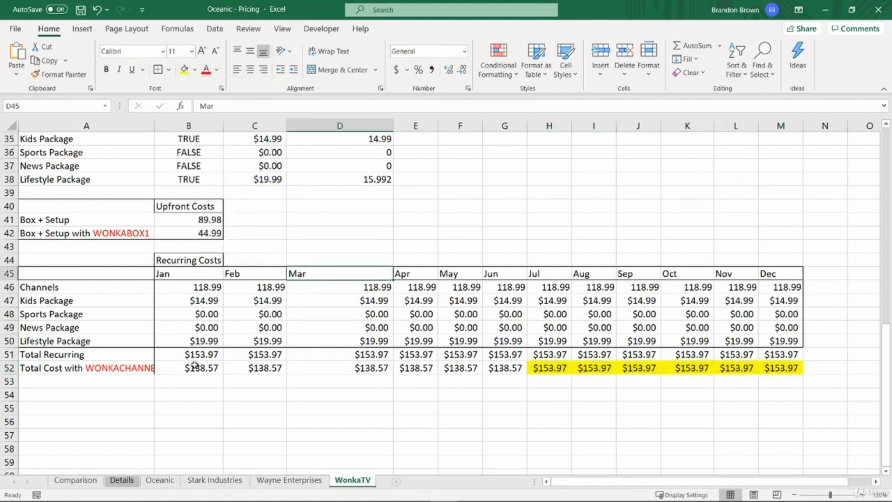
- Fill the discounted January to June totals in B52:G52 with orange
left_click_drag(195, 366, 516, 367)
left_click(196, 69)
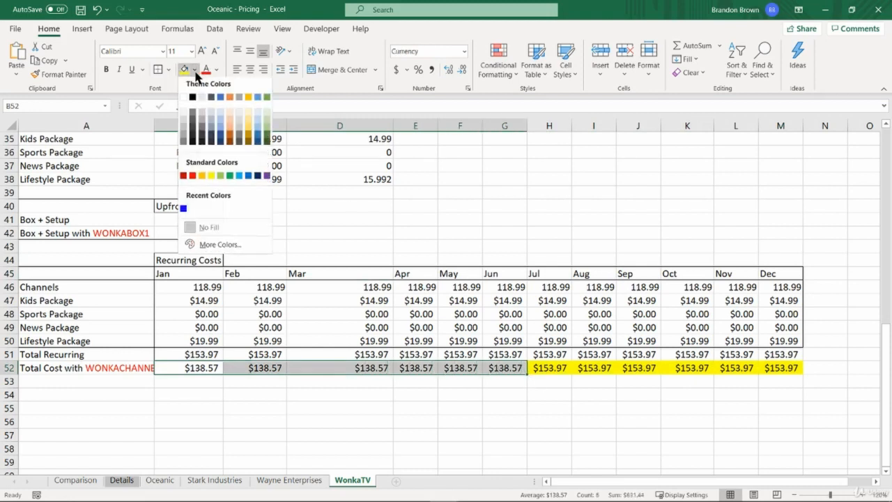
left_click(202, 175)
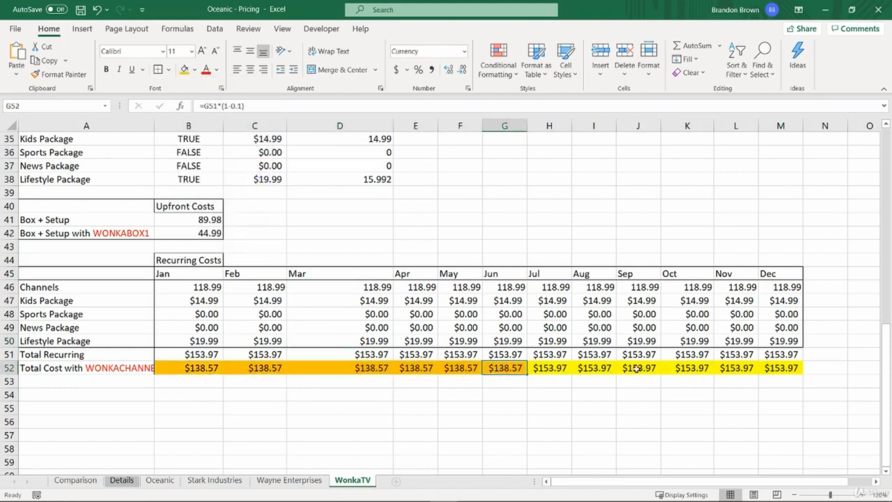
- Change the fill of the January to June totals in B52:G52 to light blue
left_click_drag(505, 367, 188, 367)
left_click(195, 69)
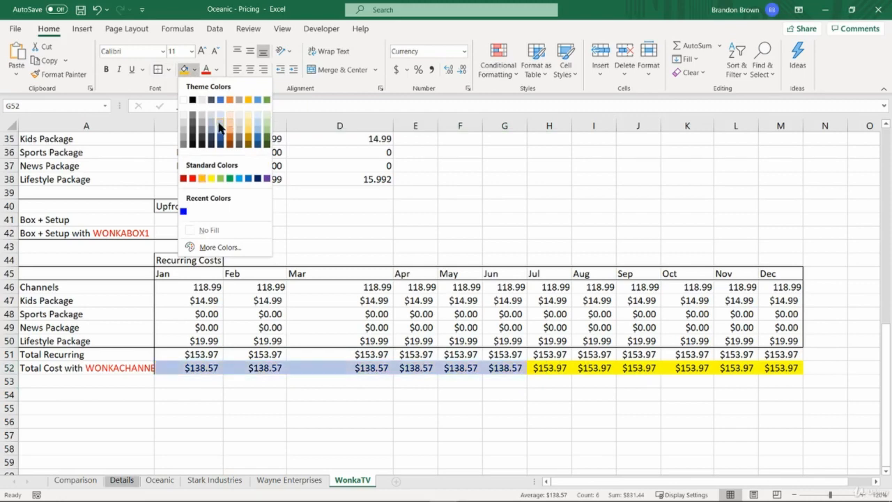
left_click(220, 125)
left_click(415, 419)
- Check the discounted formula in B52 against the undiscounted formula in H52
left_click(209, 368)
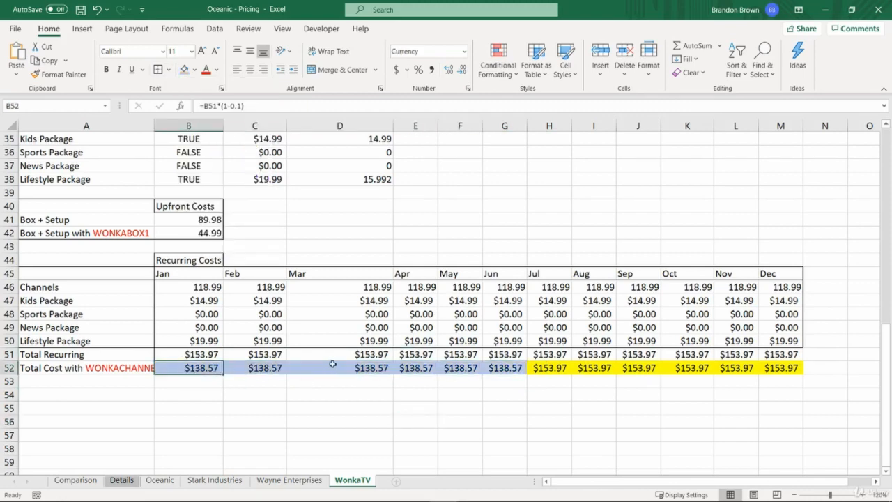
key("F2")
key("Escape")
left_click(541, 366)
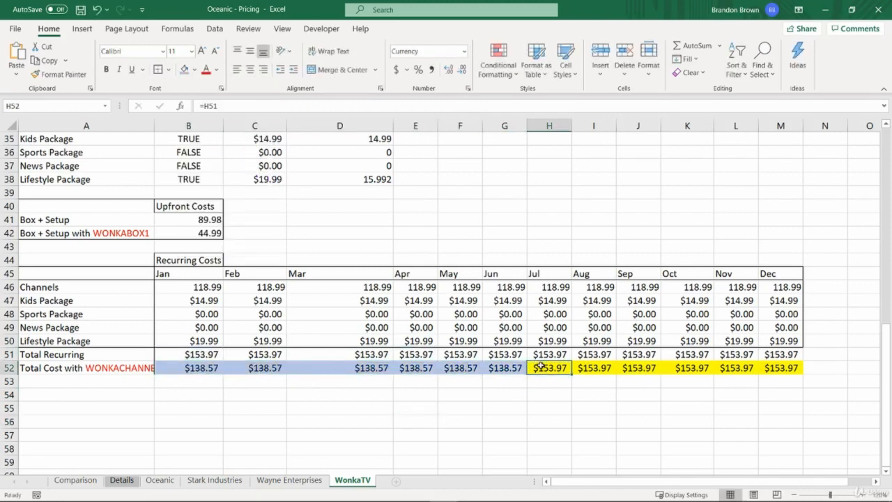
key("F2")
key("Escape")
left_click(334, 383)
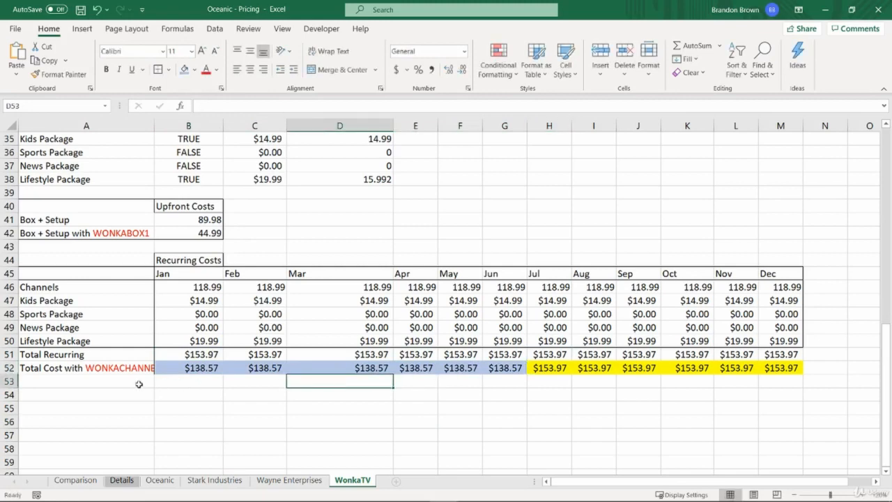
- Autofit column A to the "Total Cost with WONKACHANNELS" label in A52
left_click(135, 368)
key("alt+h")
key("o")
key("i")
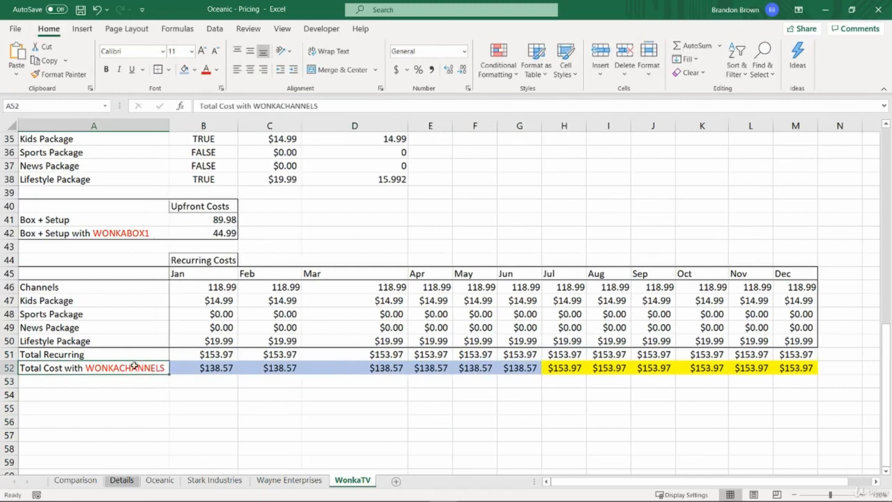
- Copy the "Box + Setup with WONKABOX1" label from A42 into A53
key("Down")
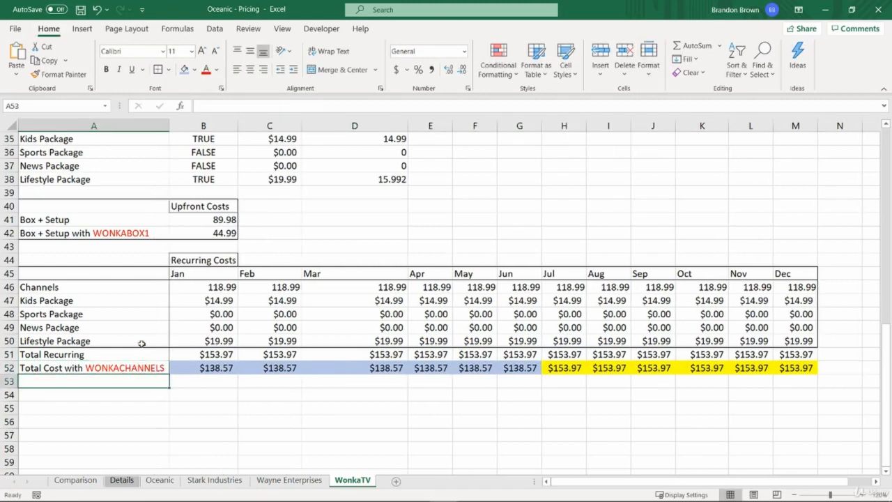
left_click(114, 234)
left_click_drag(114, 234, 92, 381)
key("F2")
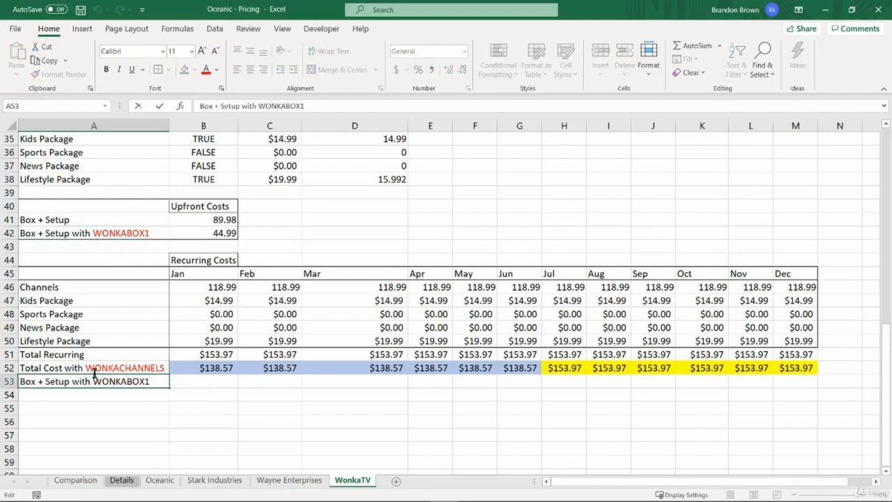
key("Escape")
- Copy the "Monthly Cost with Code WONKAEXTRA99" header from D34 and paste it as values into A53
scroll(146, 285, "up", 2)
left_click(349, 224)
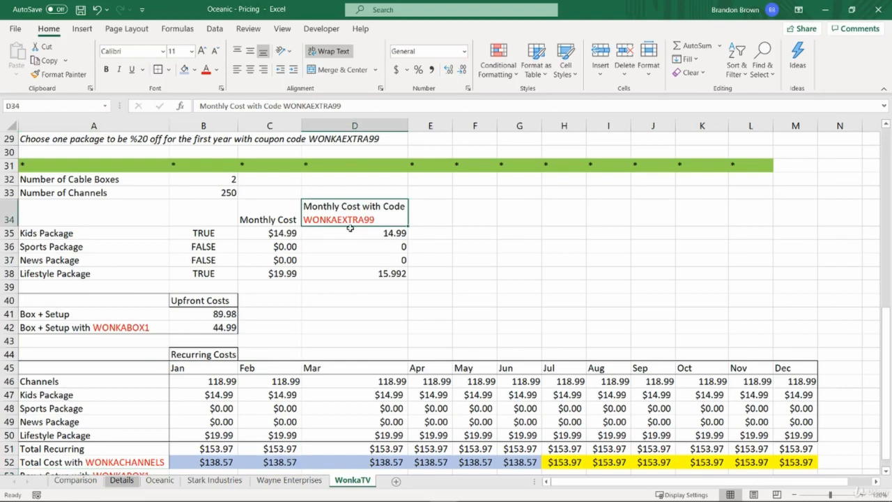
key("ctrl+c")
scroll(339, 235, "down", 5)
left_click(136, 259)
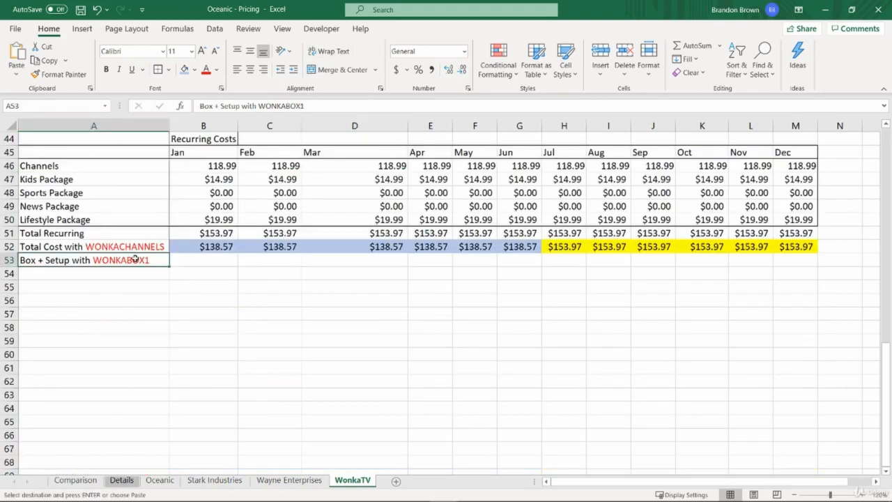
key("ctrl+alt+v")
key("v")
key("Return")
- Color only the word WONKAEXTRA99 red in the A53 label
key("F2")
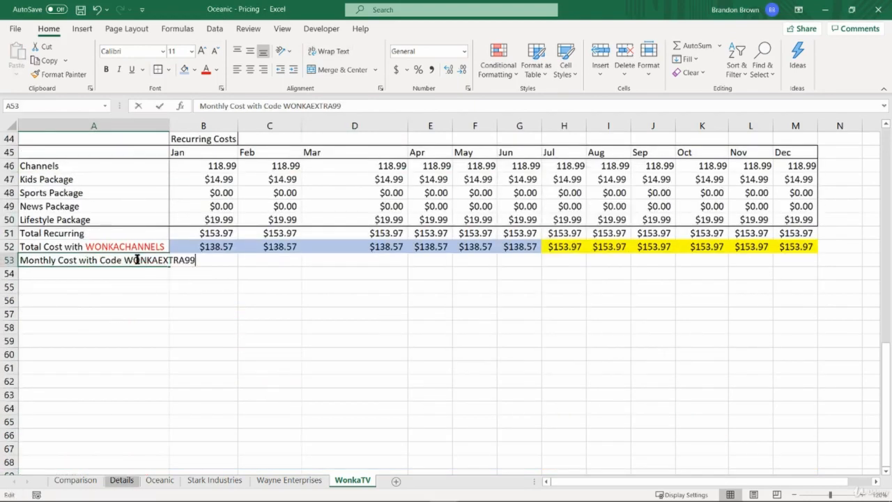
double_click(137, 259)
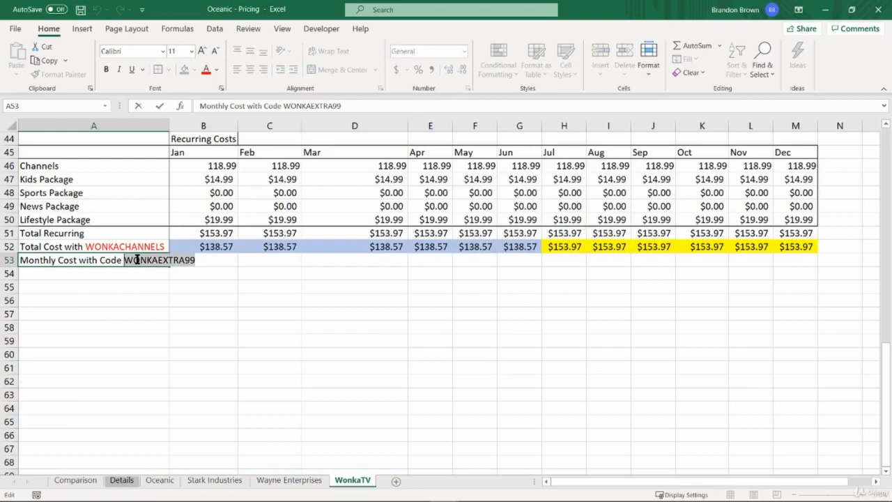
left_click(206, 69)
key("ctrl+Return")
- Review the package costs with code WONKAEXTRA99 in D34:D38 alongside the recurring costs table
scroll(368, 237, "up", 5)
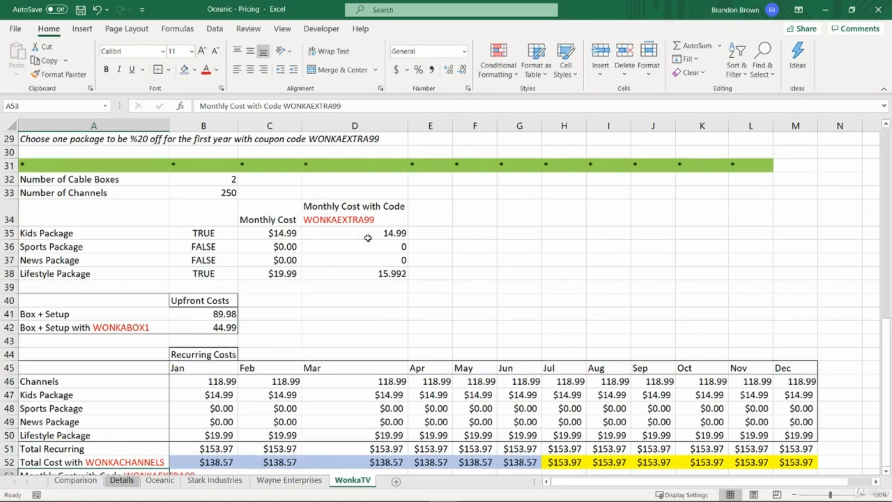
left_click(389, 218)
scroll(394, 241, "down", 3)
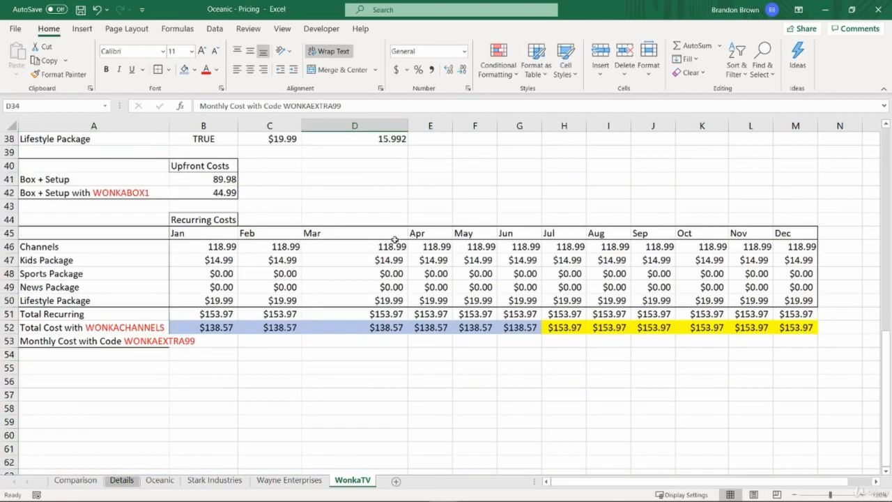
scroll(385, 265, "up", 3)
left_click_drag(377, 233, 382, 274)
left_click(382, 274)
scroll(120, 319, "down", 1)
left_click(119, 317)
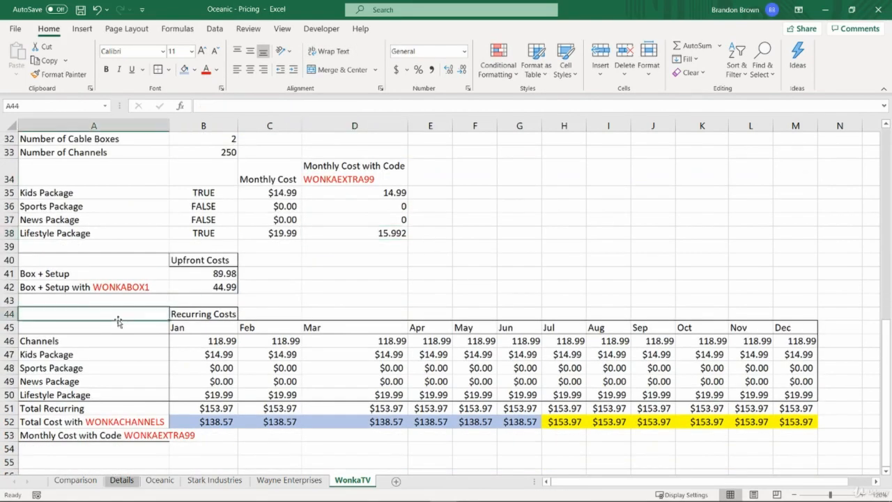
scroll(200, 398, "down", 1)
- Autofit column A to the "Monthly Cost with Code WONKAEXTRA99" label in A53
left_click(153, 383)
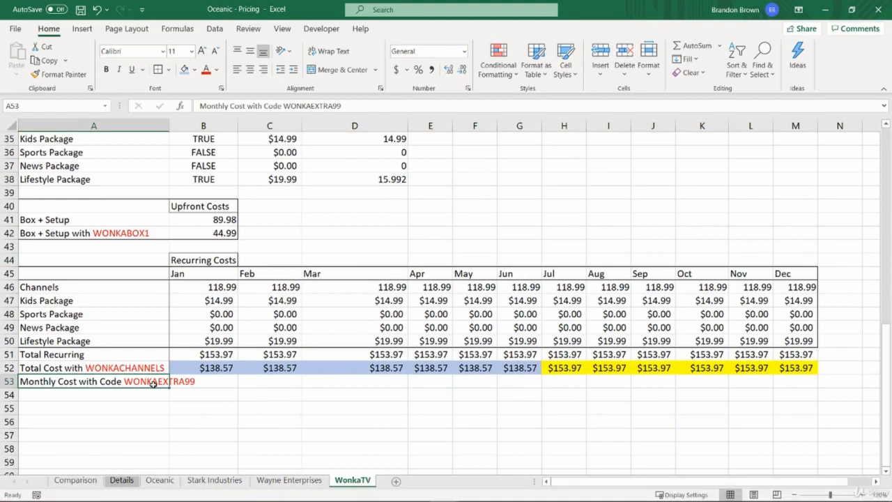
key("alt+h")
key("o")
key("i")
- Enter January's WONKAEXTRA99 cost in B53 as B46 plus the SUM of D35:D38, with the package range locked as absolute
left_click(261, 382)
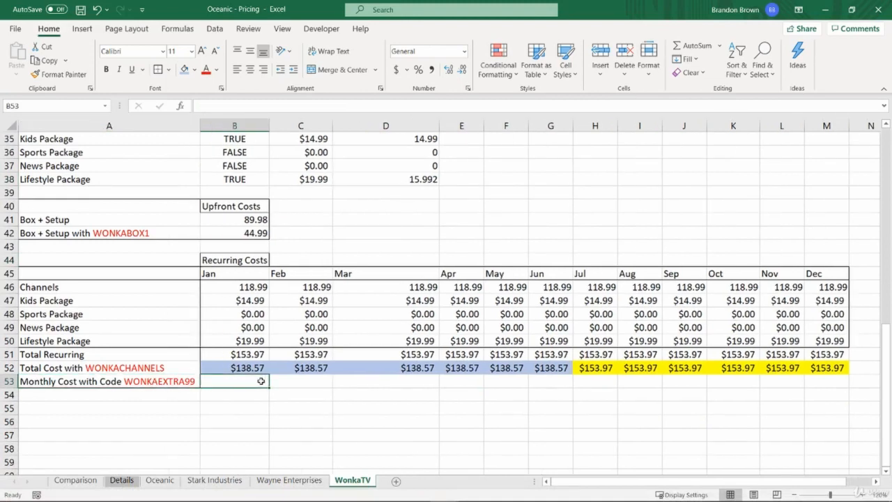
type("=")
left_click(255, 284)
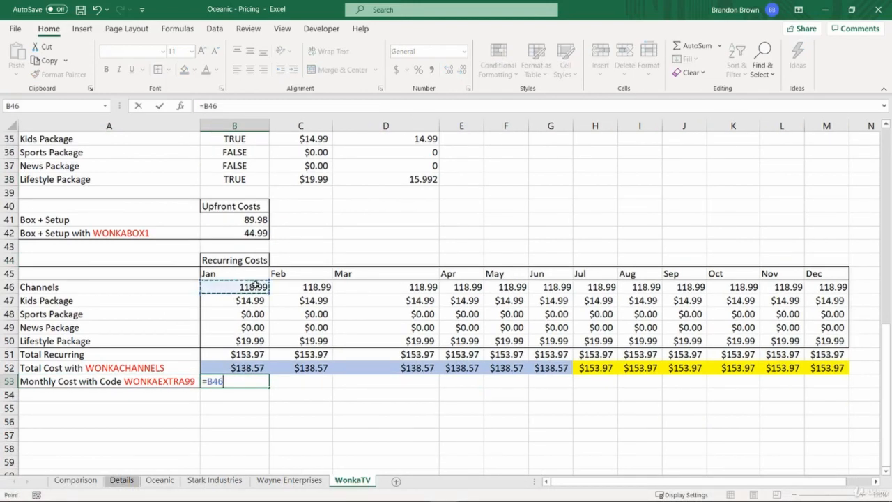
type("+")
scroll(256, 285, "up", 2)
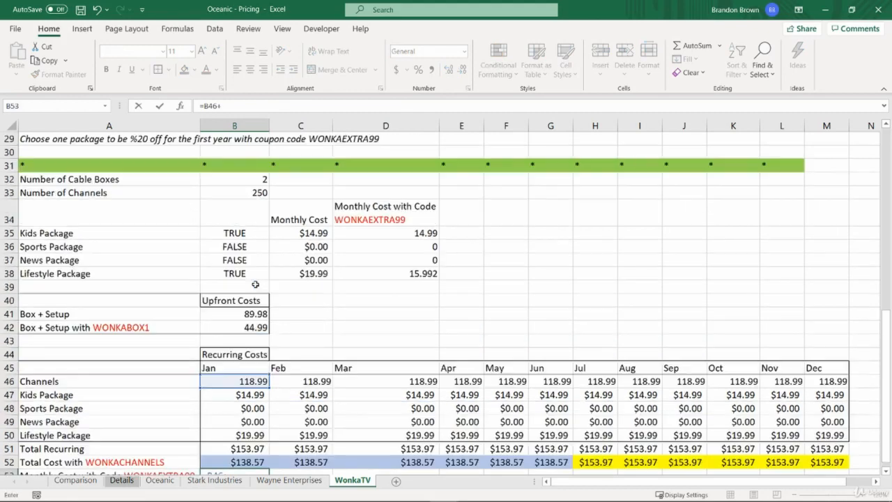
scroll(273, 327, "down", 1)
type("su")
key("Down")
key("Down")
key("Tab")
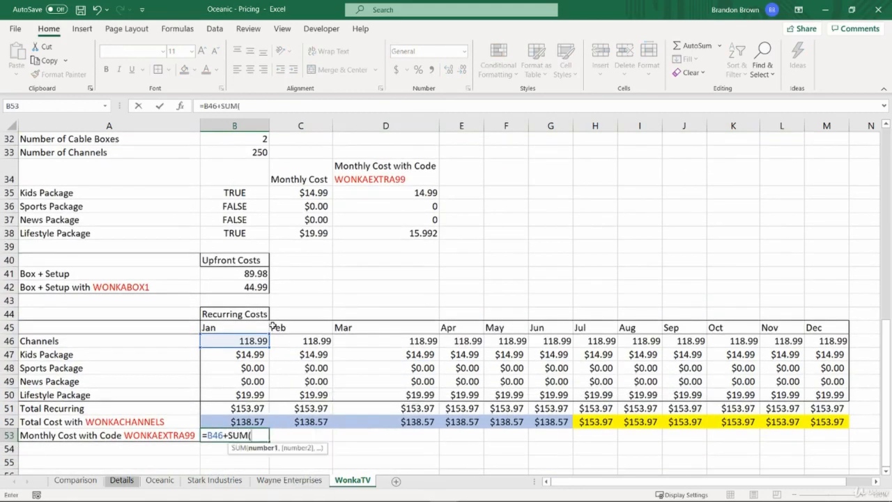
left_click_drag(429, 195, 423, 234)
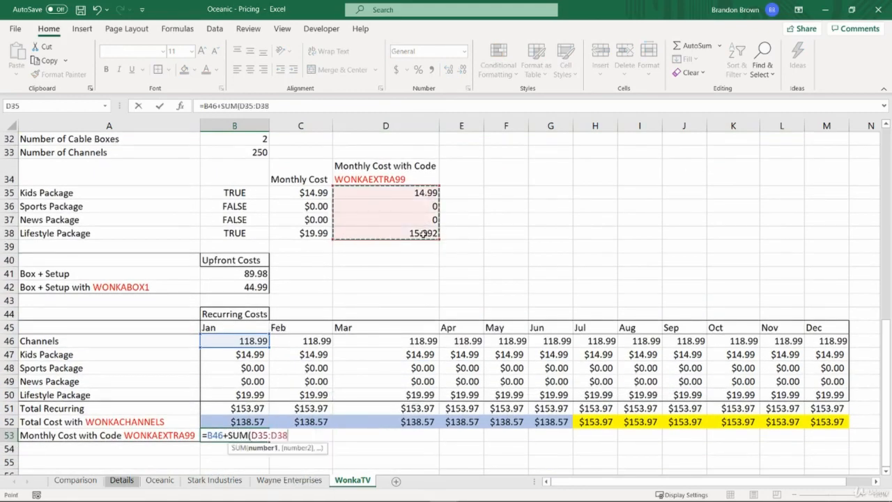
type(")")
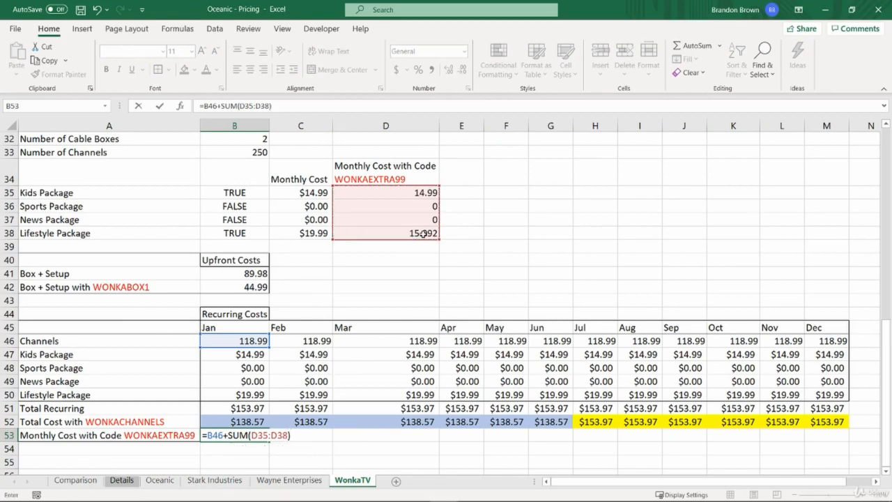
left_click_drag(250, 435, 288, 435)
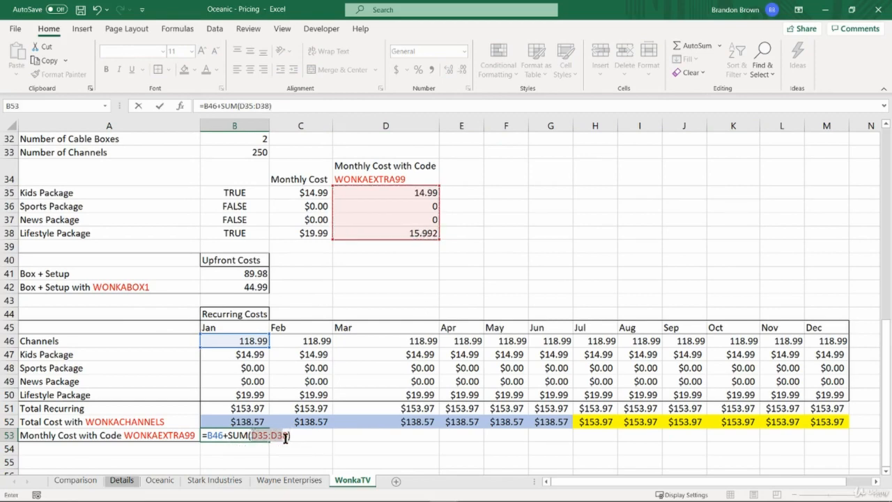
key("F4")
key("Return")
- Compare the discount formula in B52 with the WONKACHANNELS coupon terms in row 22
scroll(349, 383, "down", 1)
key("Up")
key("Up")
key("F2")
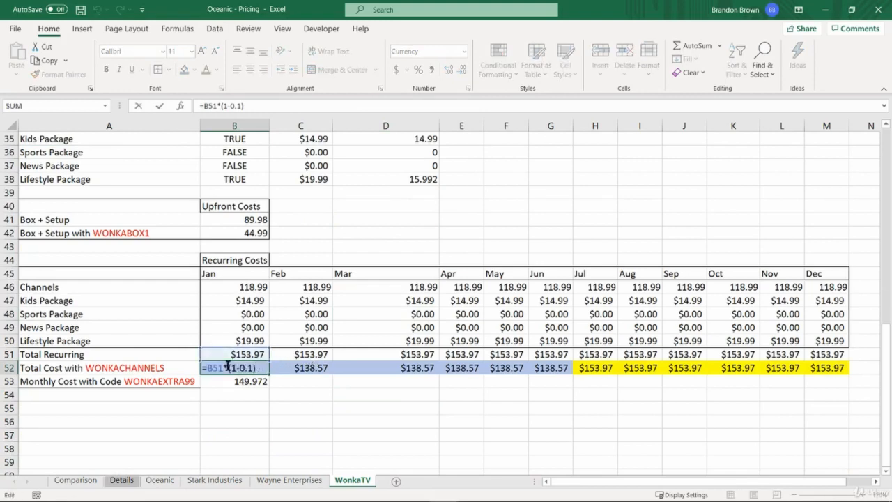
key("Escape")
scroll(253, 318, "up", 6)
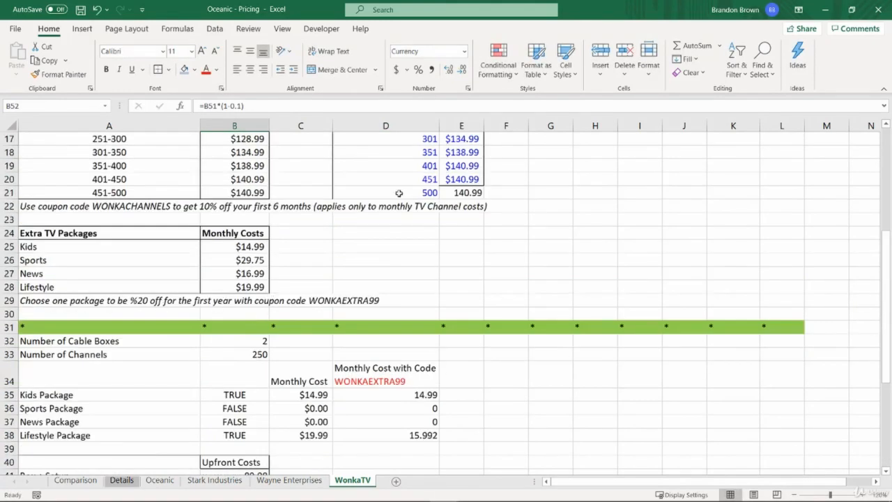
scroll(430, 287, "down", 5)
key("F2")
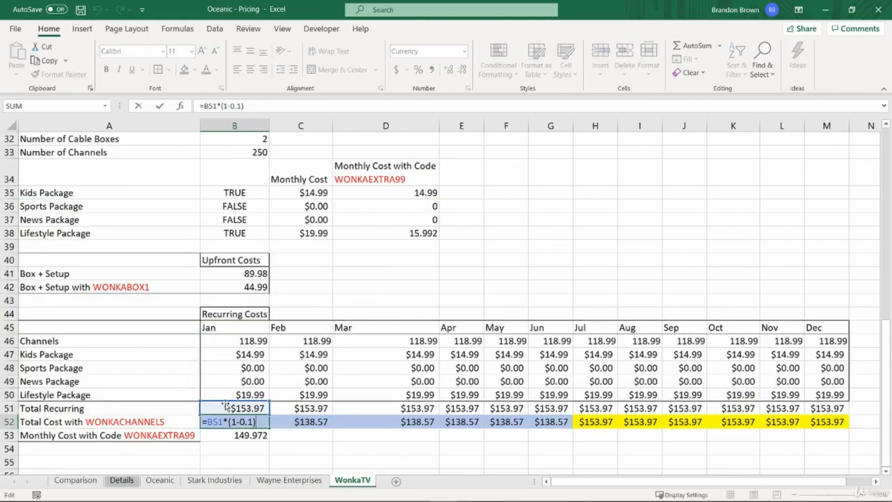
- Delete the four package rows, 47 to 50, from the recurring costs table
left_click_drag(225, 408, 255, 394)
key("Escape")
key("shift+space")
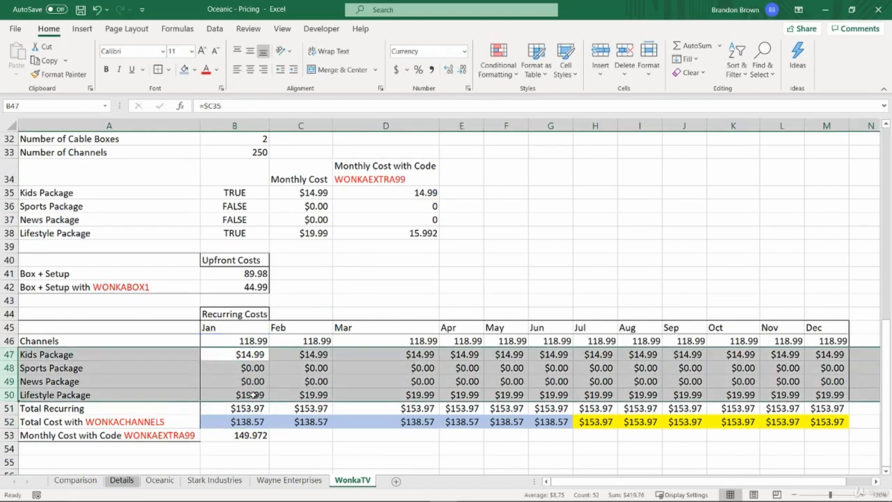
key("ctrl+minus")
- Enter January's Total Recurring in B47 as B46 plus the SUM of C35:C38, with the package range locked as absolute
left_click(257, 356)
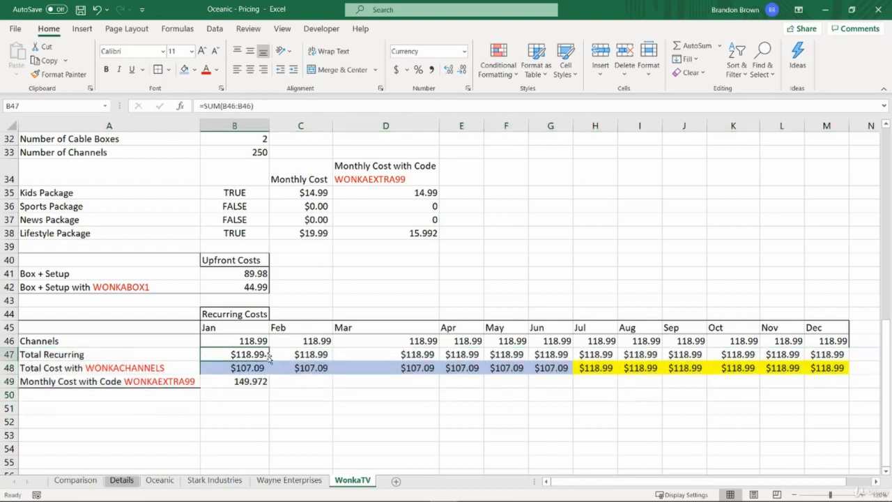
type("=")
left_click(261, 341)
type("+")
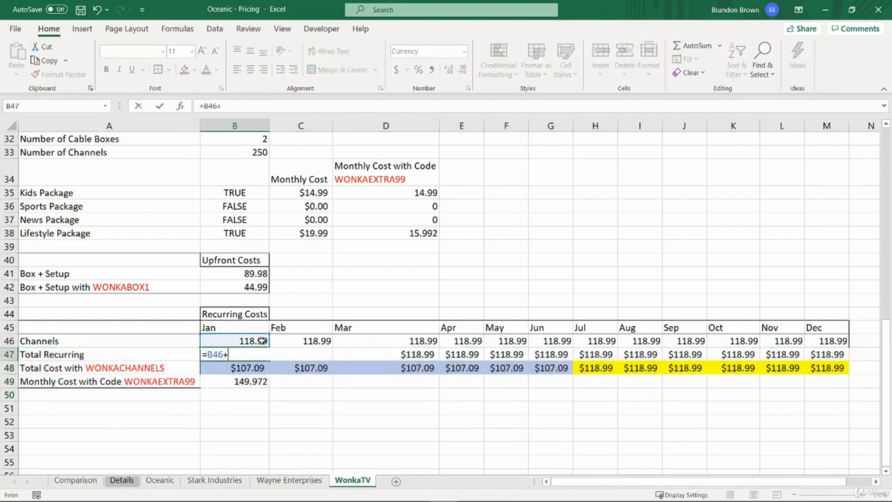
left_click_drag(316, 194, 308, 237)
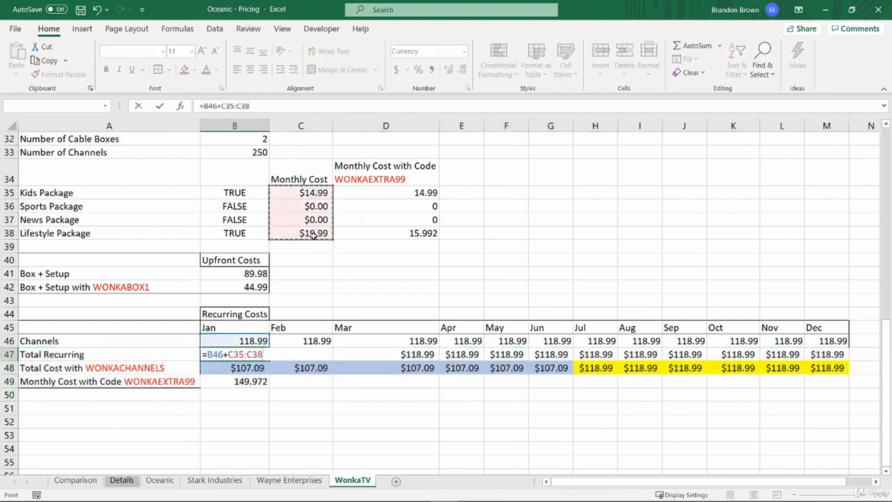
key("F4")
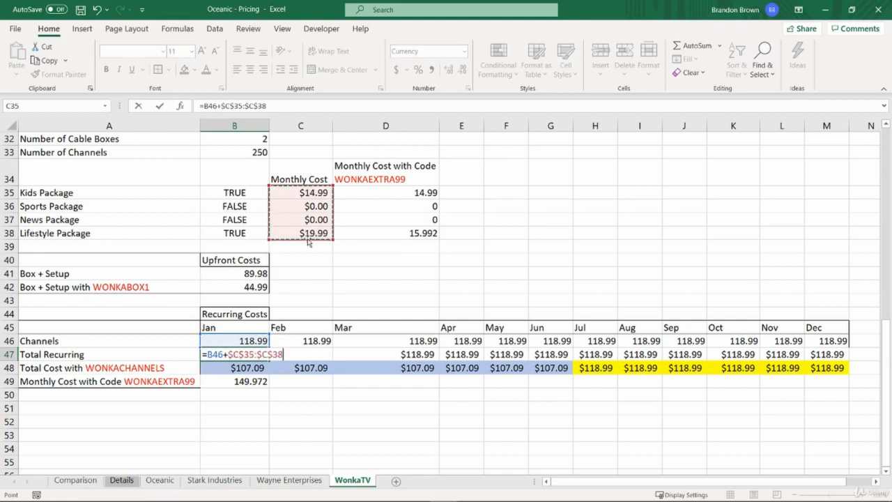
left_click(229, 354)
type("sum")
key("Tab")
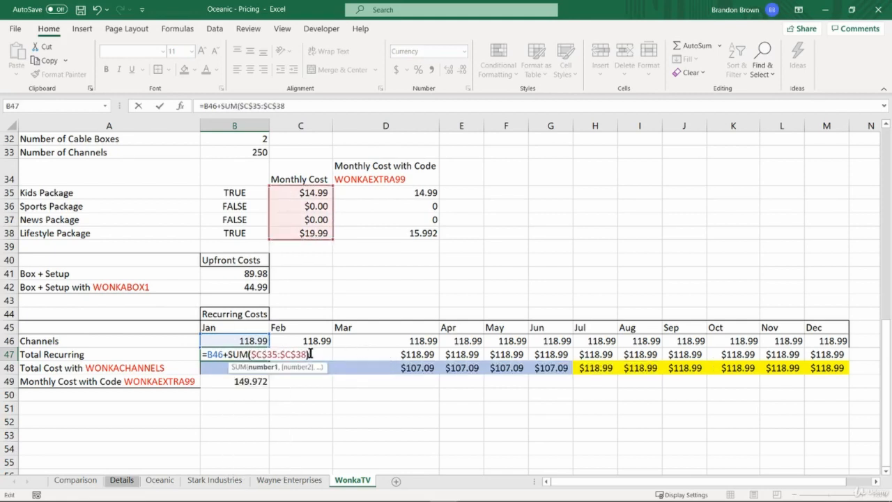
key("Return")
- Copy the Total Recurring formula from B47 across row 47 through December, pasting formulas only
key("Up")
key("ctrl+c")
key("ctrl+shift+Right")
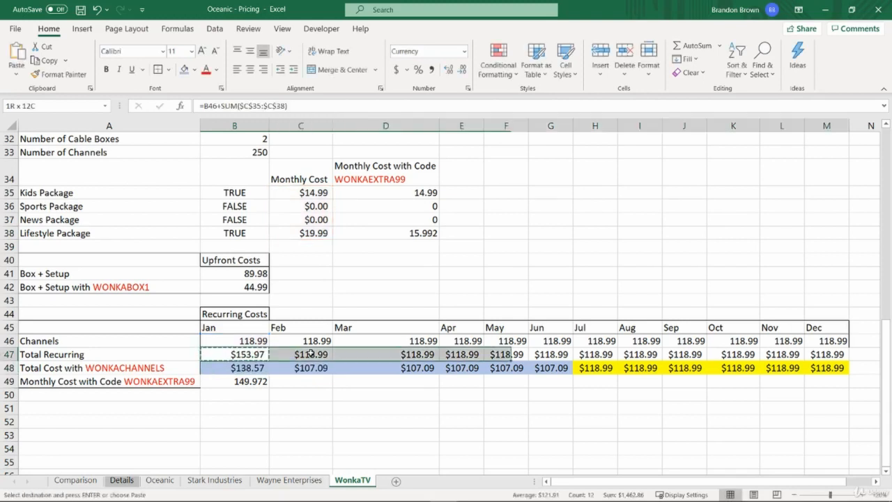
key("ctrl+alt+v")
key("f")
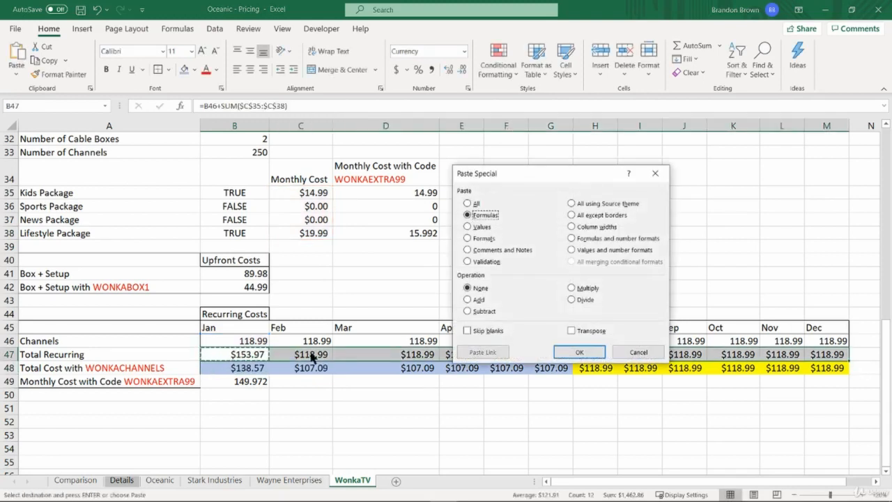
key("Return")
key("Escape")
- Examine the formulas across the Channels, Total Recurring and WONKACHANNELS rows
key("Up")
key("Right")
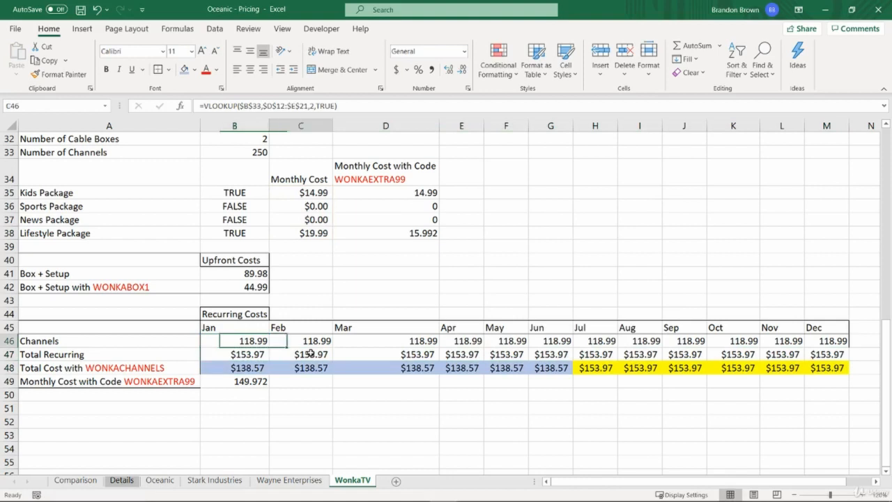
key("Down")
key("Right")
key("Right")
key("Right")
key("Right")
key("Right")
key("Down")
key("Left")
key("Left")
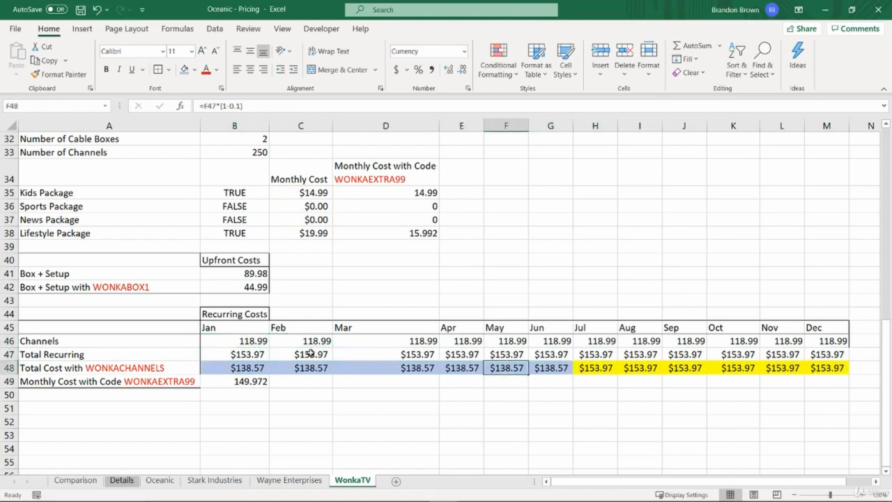
- Rewrite January's WONKACHANNELS total in B48 as =B46*(1-0.1)+SUM($C$35:$C$38), so the discount applies only to channels
key("Left")
key("Left")
key("Left")
key("Left")
key("F2")
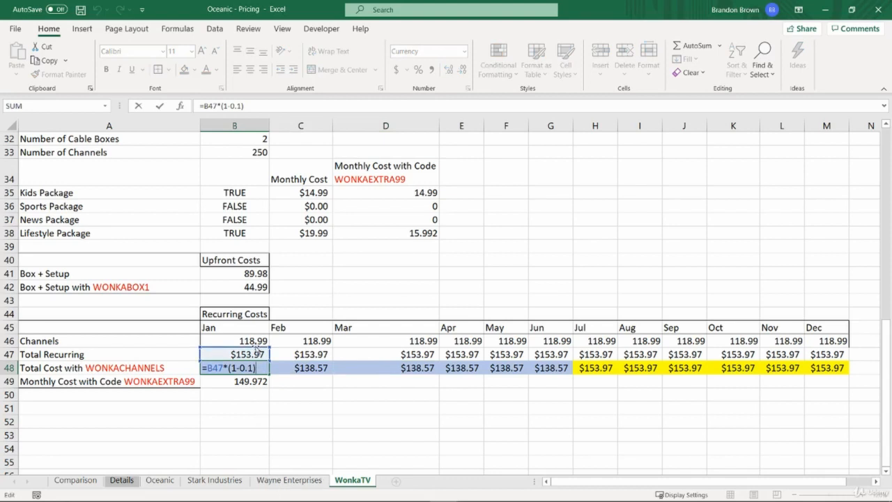
left_click_drag(257, 348, 260, 340)
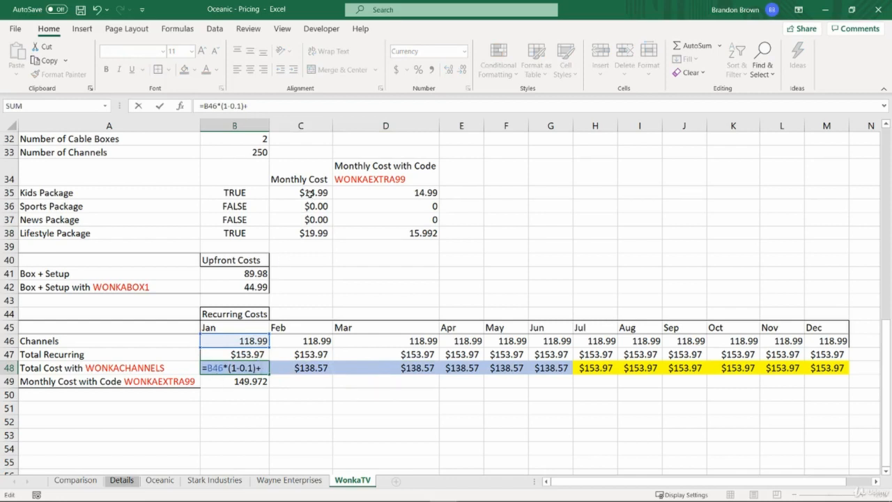
type("SUM(")
left_click_drag(306, 194, 306, 233)
type(")")
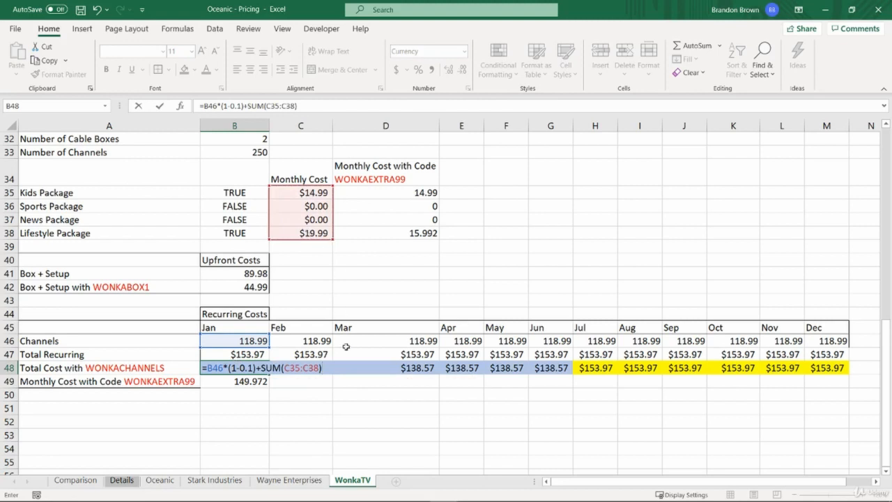
left_click(287, 368)
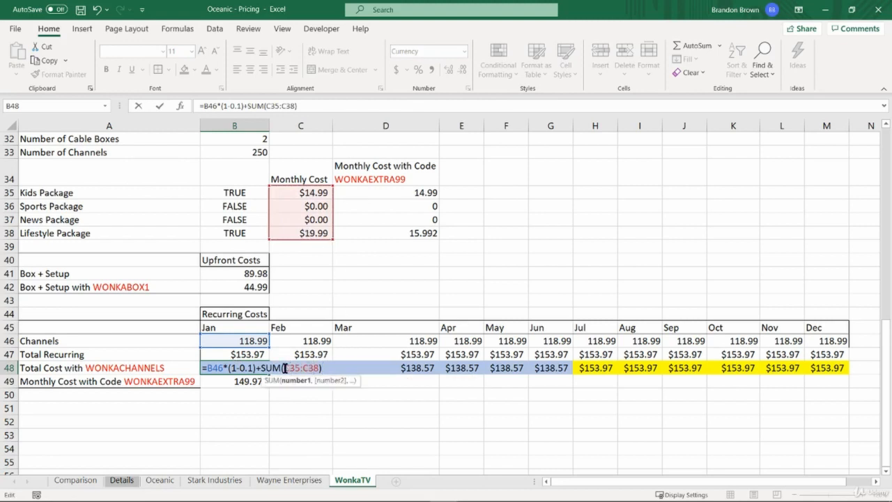
key("F4")
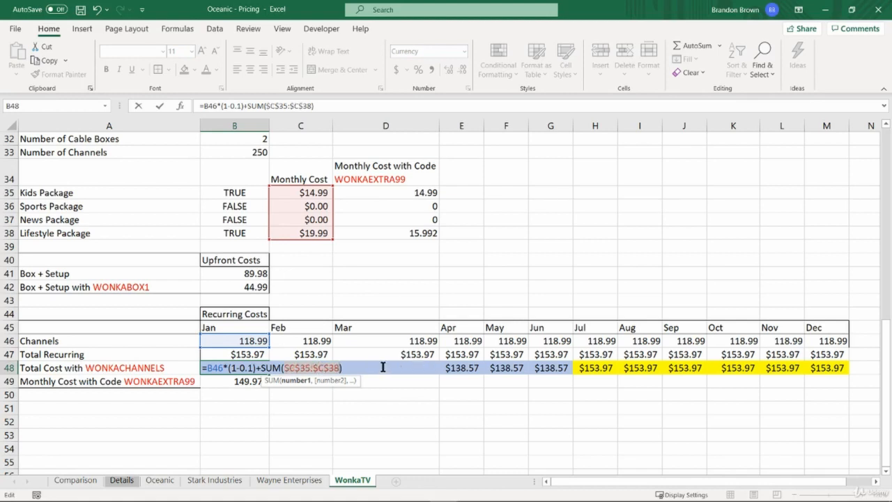
key("ctrl+Return")
- Copy the WONKACHANNELS formula from B48 across to June in G48, pasting formulas only
key("ctrl+c")
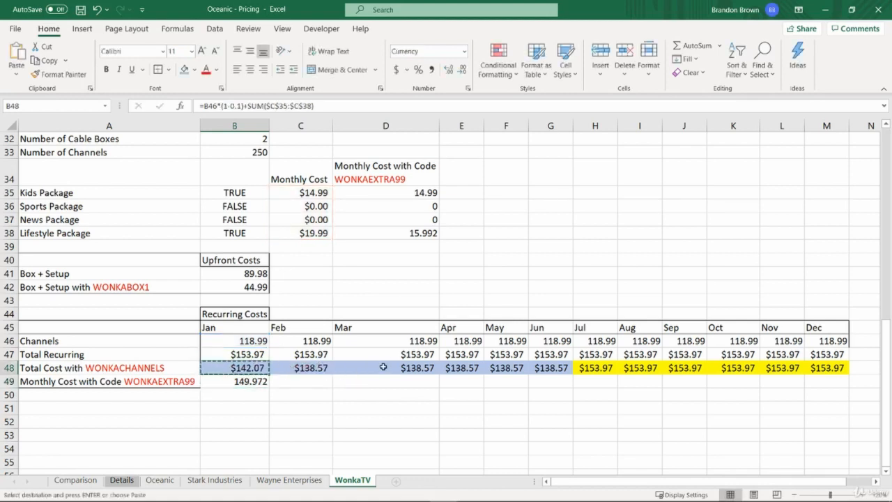
left_click(549, 367, "shift")
key("ctrl+alt+v")
key("f")
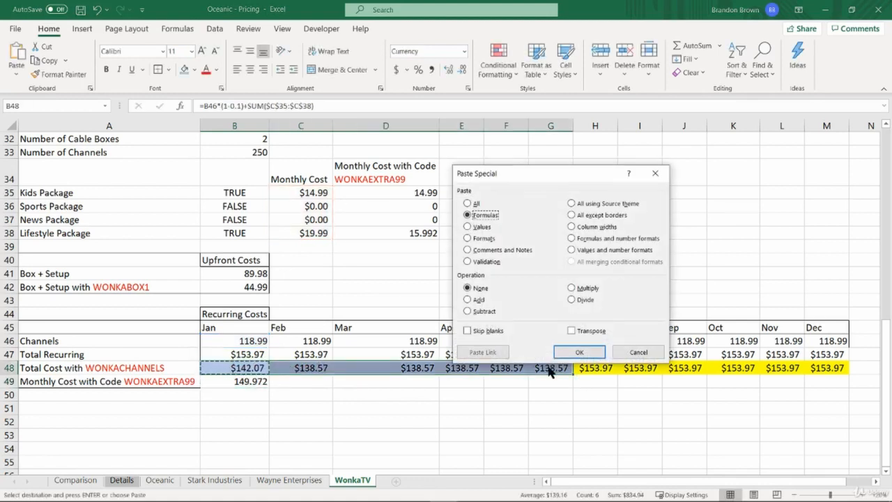
key("Return")
key("Escape")
- Check the undiscounted WONKACHANNELS formulas for July and August against the discounted months from January to June
double_click(596, 373)
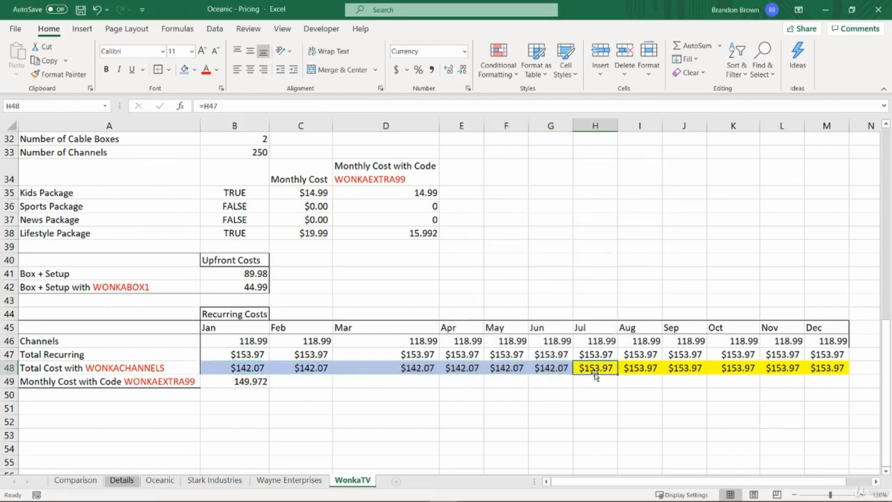
key("Escape")
double_click(644, 371)
key("Escape")
left_click_drag(543, 369, 254, 367)
left_click(250, 369)
- Check January's WONKAEXTRA99 formula in B49 and the discounted package costs it sums in D35:D38
key("Down")
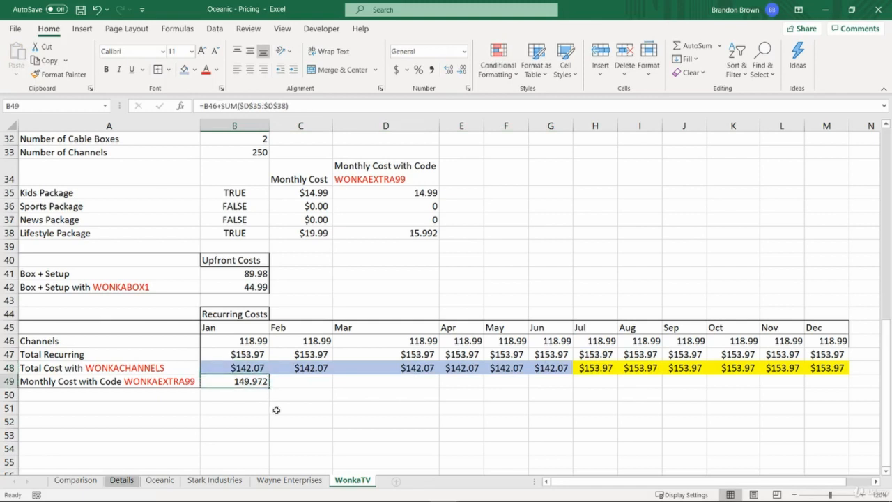
key("F2")
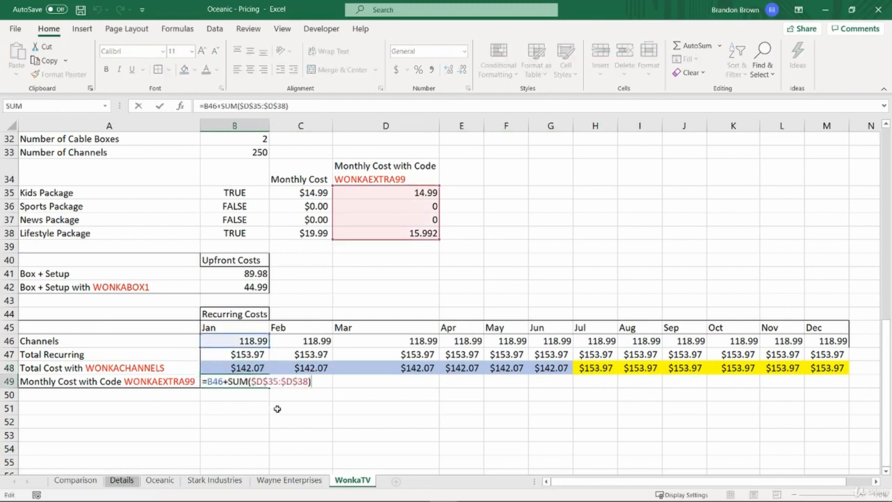
key("Escape")
key("F2")
key("Escape")
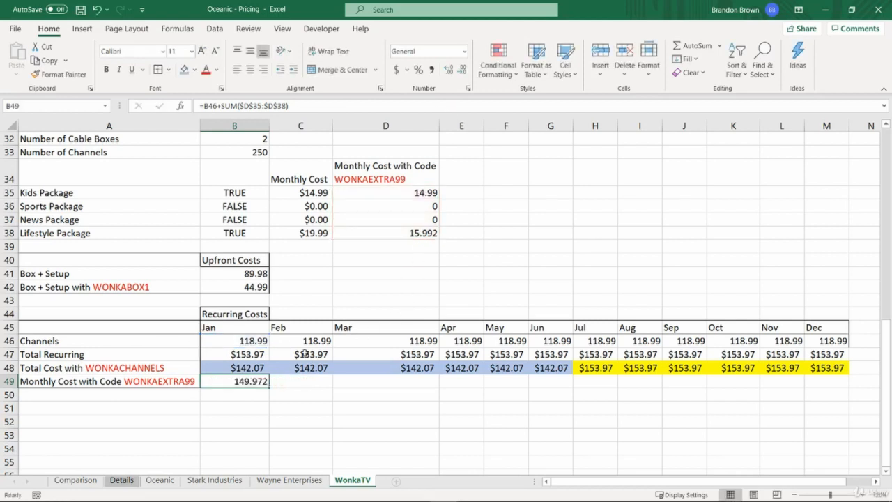
left_click_drag(398, 198, 401, 234)
left_click(402, 234)
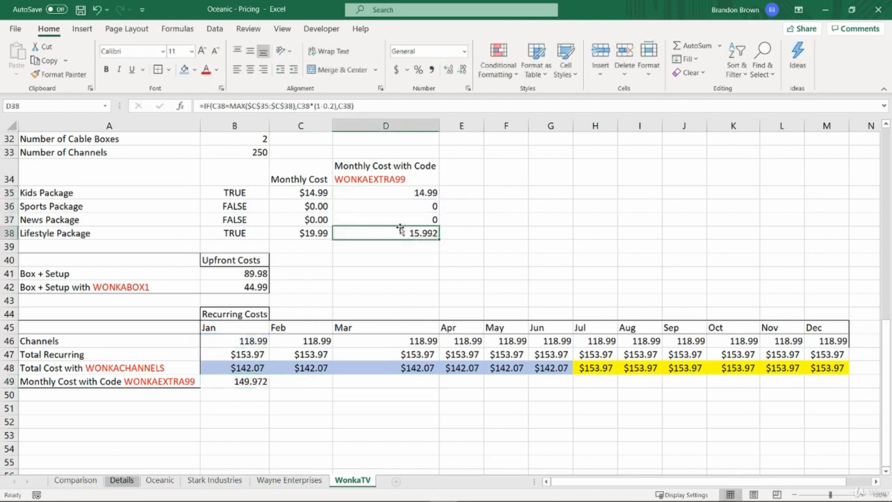
key("F2")
key("Escape")
- Fill the WONKAEXTRA99 monthly cost formula from B49 across to December in M49 and check the June and July cells
left_click(244, 381)
key("F2")
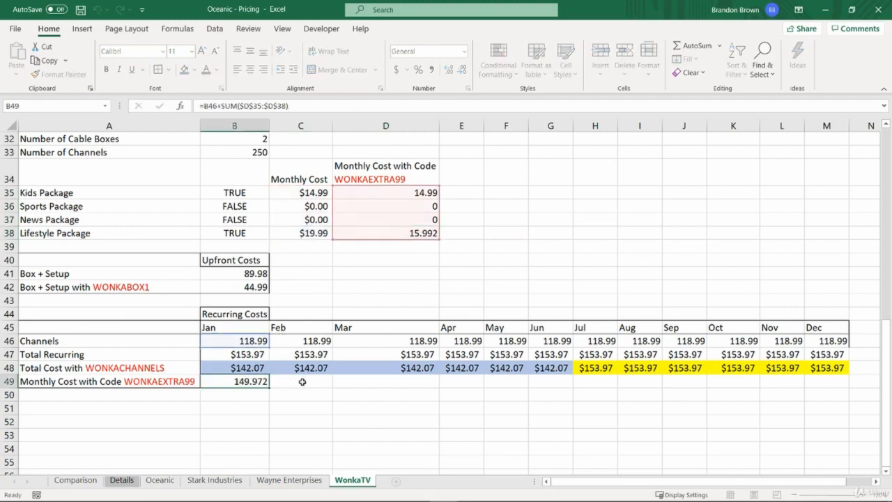
key("Escape")
left_click(826, 381, "shift")
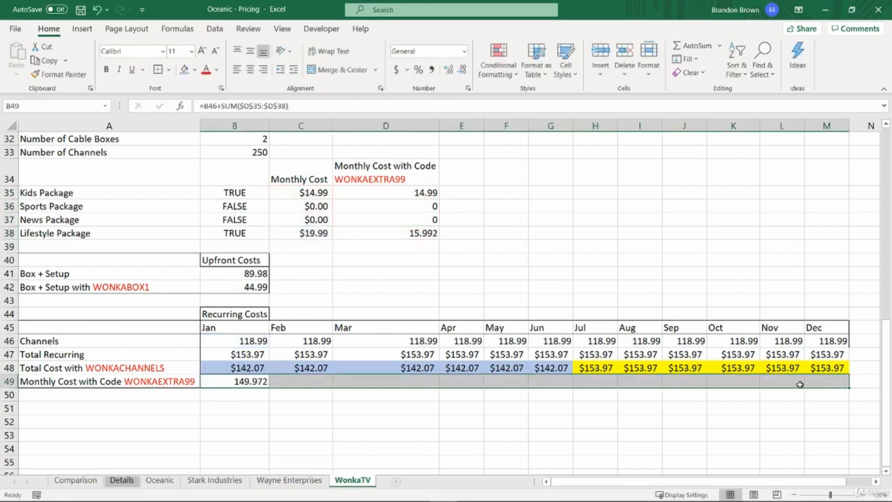
key("ctrl+r")
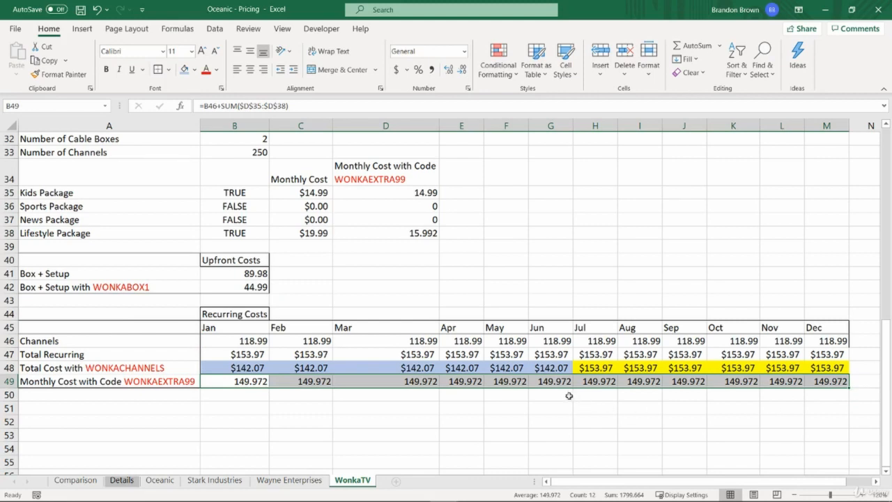
left_click(536, 384)
left_click(612, 383)
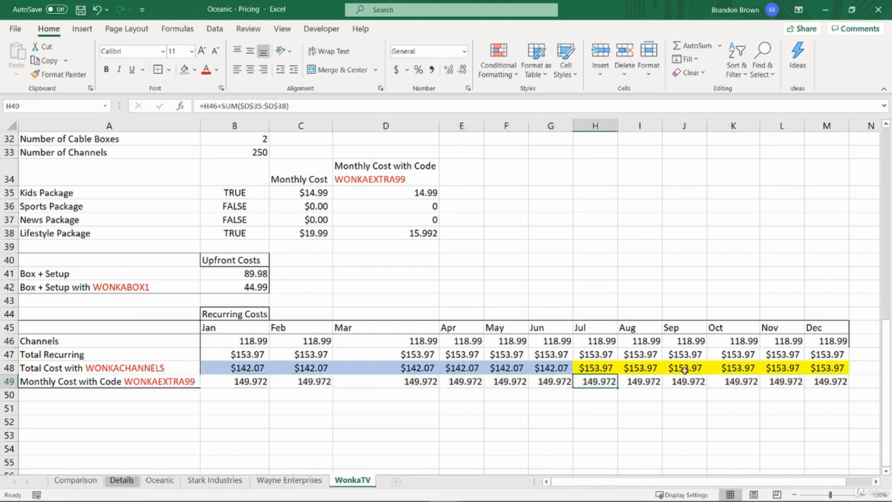
- Enter the label "Total with Code 1" in A51
left_click(304, 400)
left_click(116, 406)
type("Total")
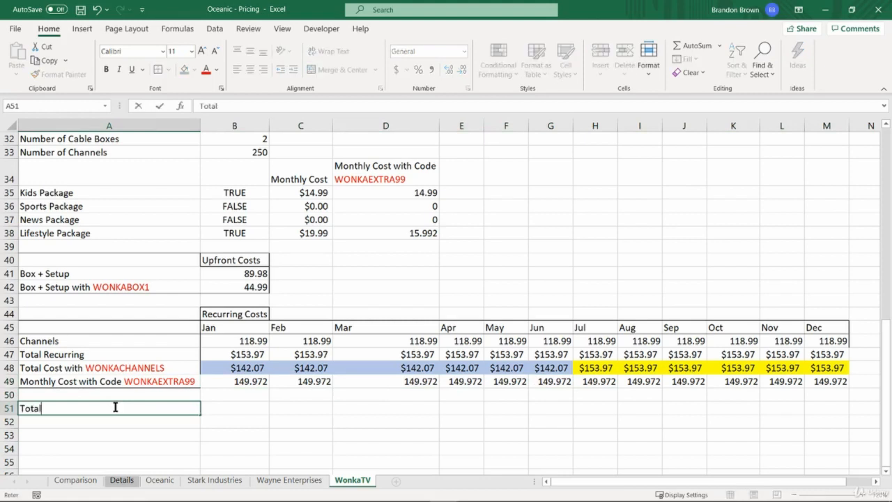
key("Return")
left_click(116, 406)
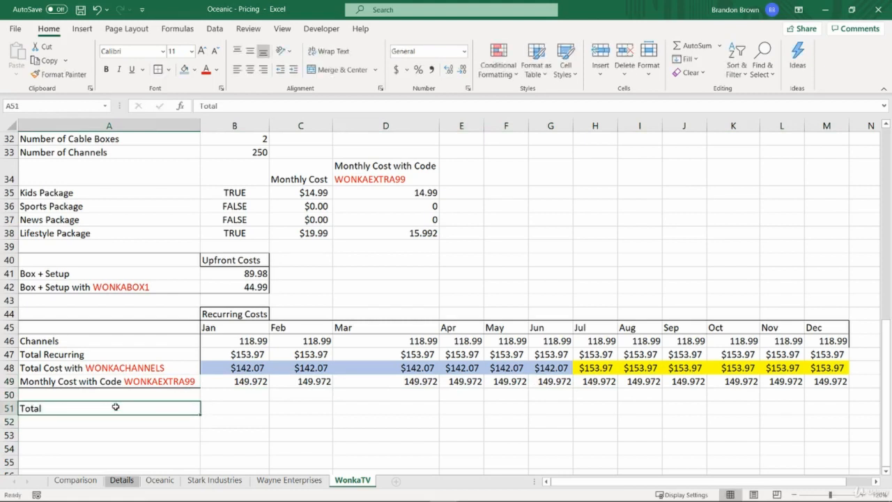
double_click(116, 408)
type("with Cod")
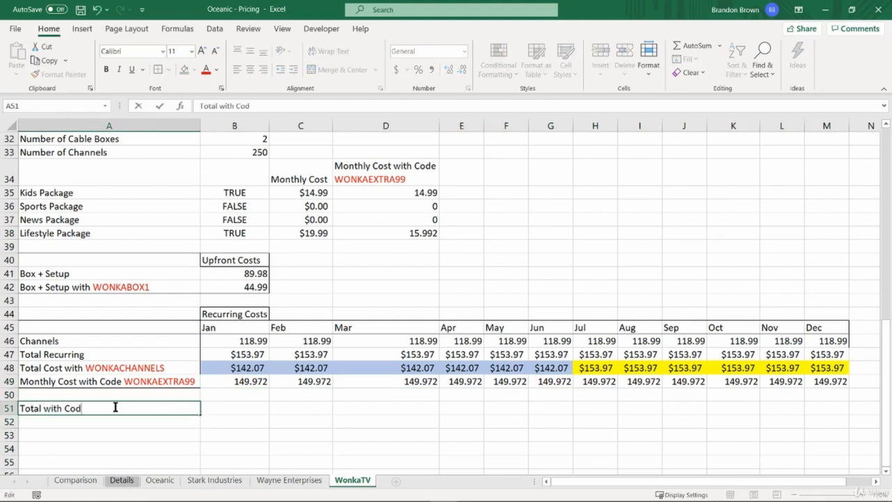
type("e 1")
key("Return")
- Extend the label series from A51 down to A53, giving "Total with Code 2" and "Total with Code 3"
scroll(115, 408, "up", 1)
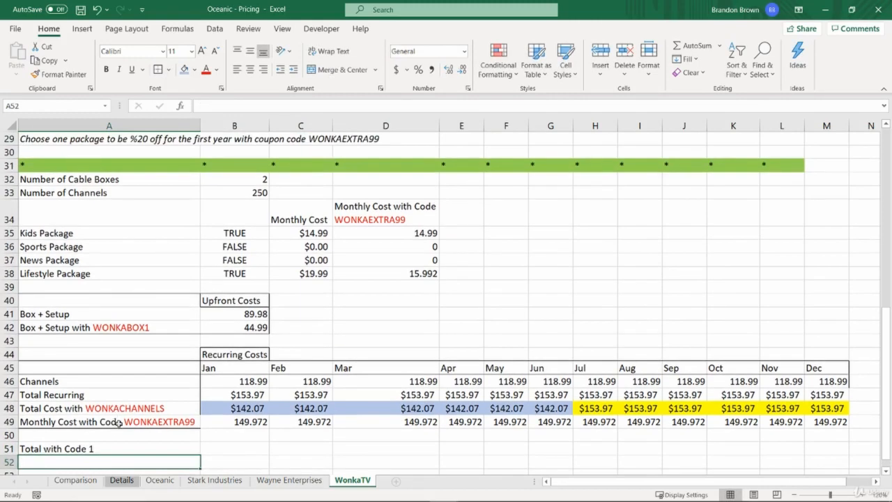
scroll(135, 423, "down", 1)
left_click(152, 410)
left_click_drag(199, 414, 192, 442)
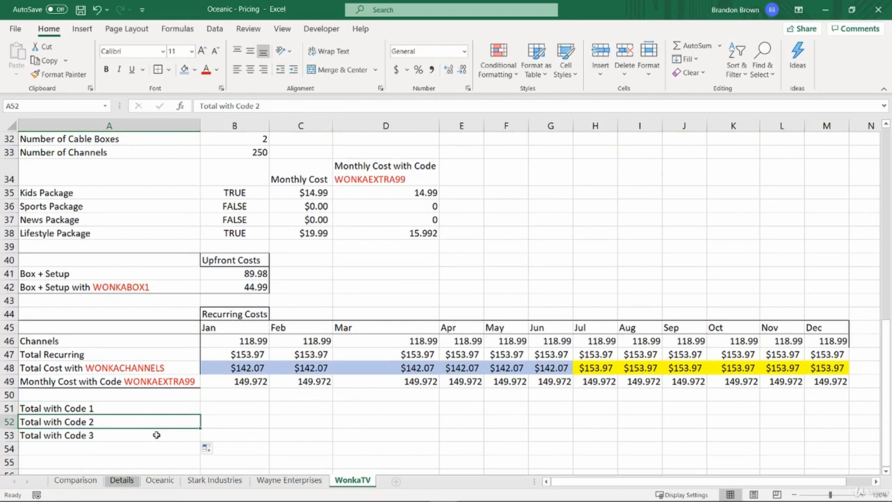
- Total the WONKABOX1 yearly cost in B51 from the discounted setup and standard recurring costs with =$B$42+SUM($B$47:$M$47)
left_click(224, 398)
left_click(227, 408)
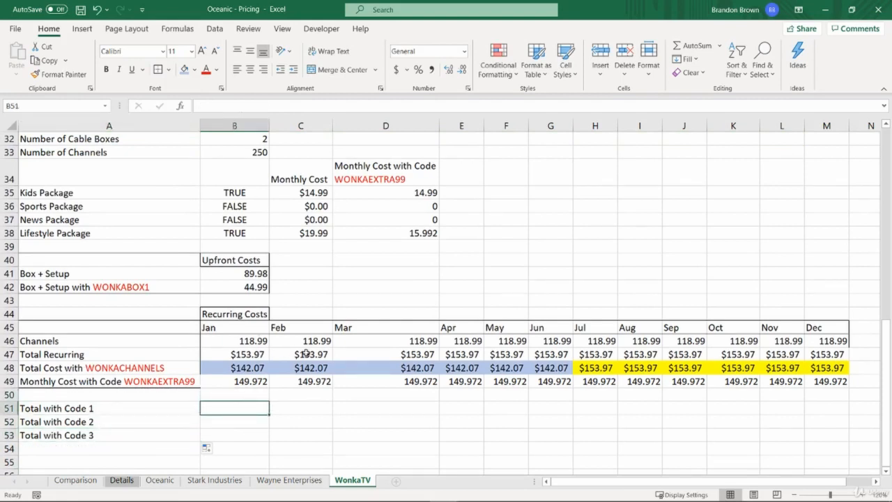
type("=")
scroll(322, 320, "up", 1)
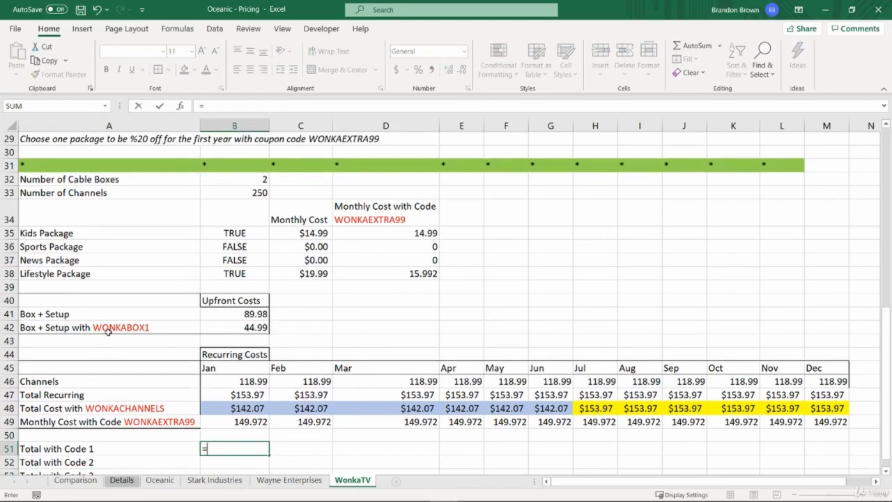
left_click(238, 325)
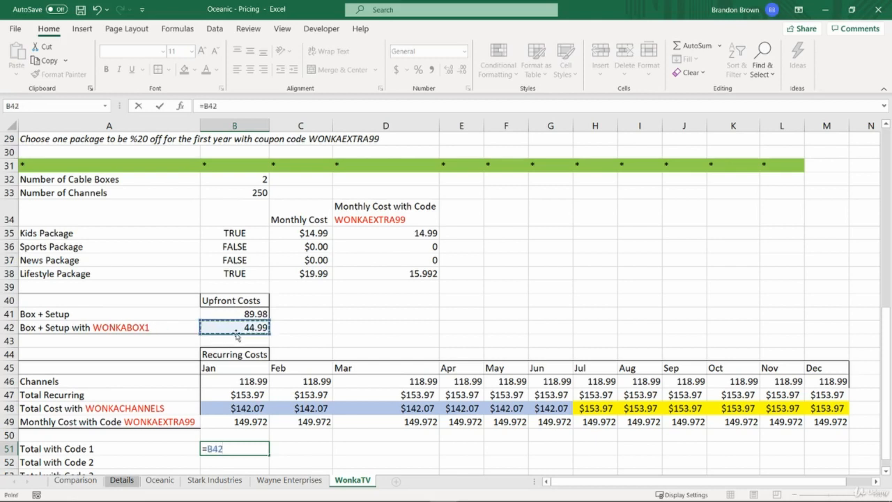
key("F4")
type("+")
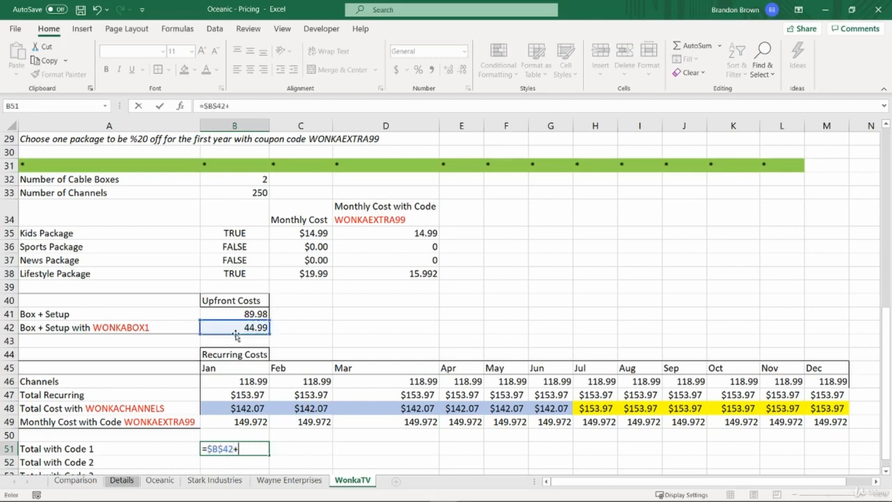
type("SUM(")
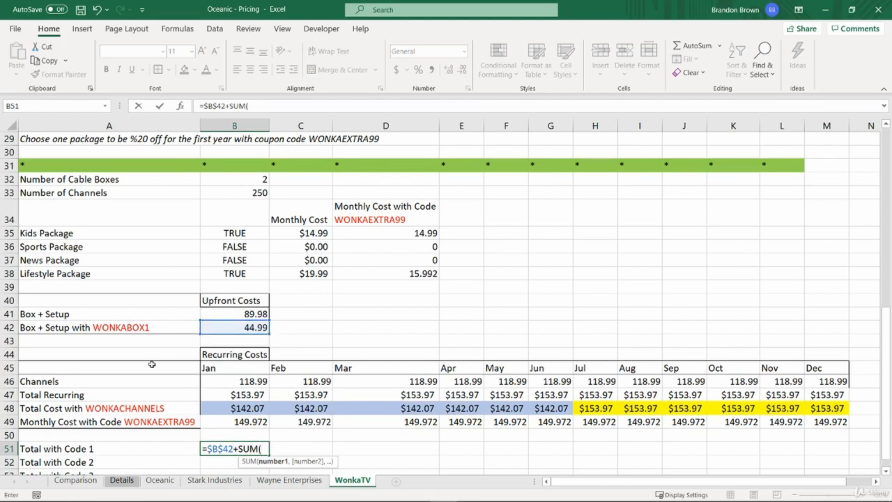
left_click_drag(205, 398, 815, 395)
key("F4")
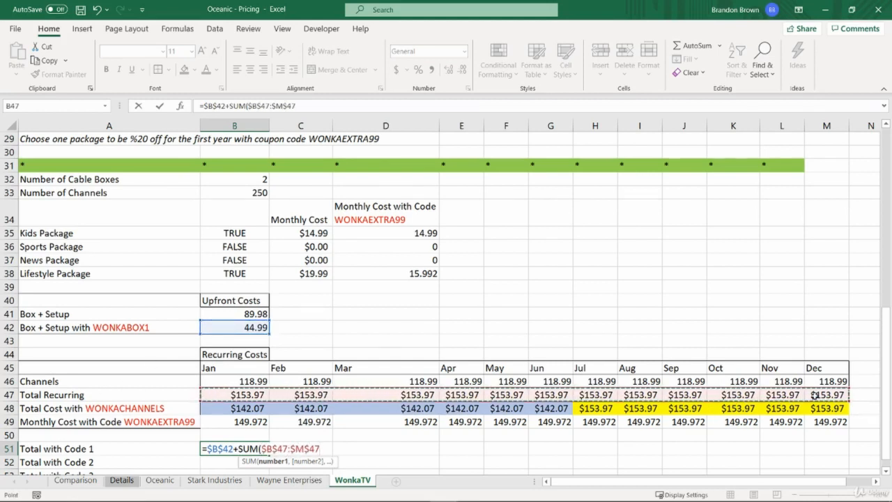
key("ctrl+Return")
key("Return")
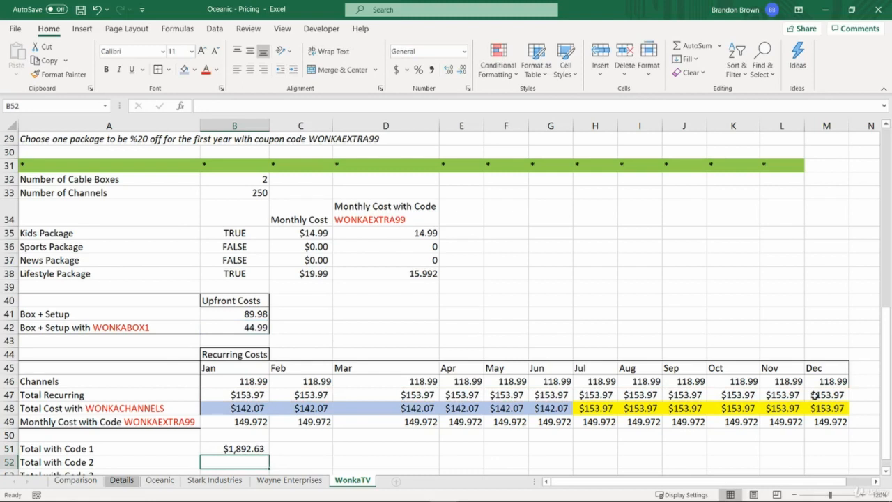
- Append "(Standard)" to the "Total Recurring" label in A47 and the "Box + Setup" label in A41
double_click(108, 395)
type("(S")
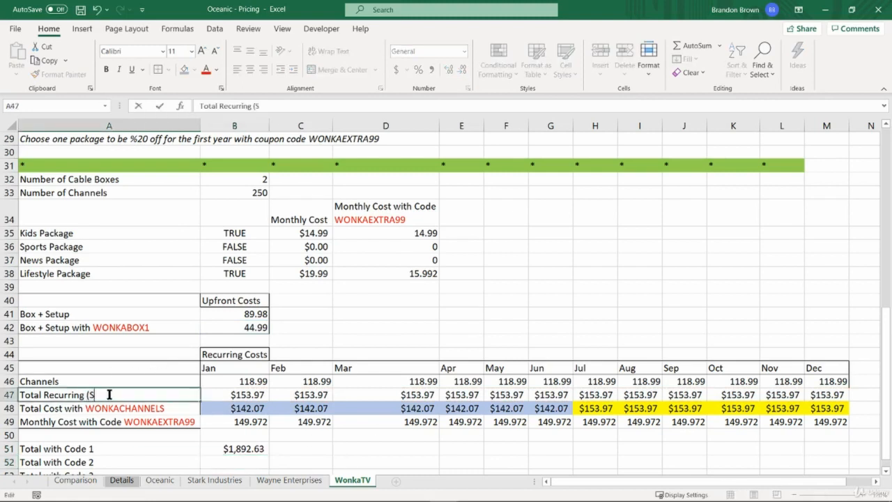
type("tandard)")
key("Return")
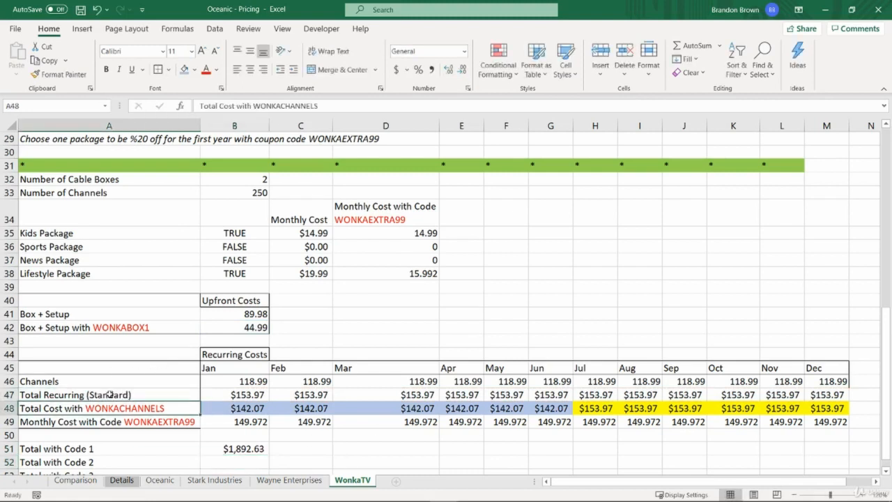
double_click(147, 312)
type("v")
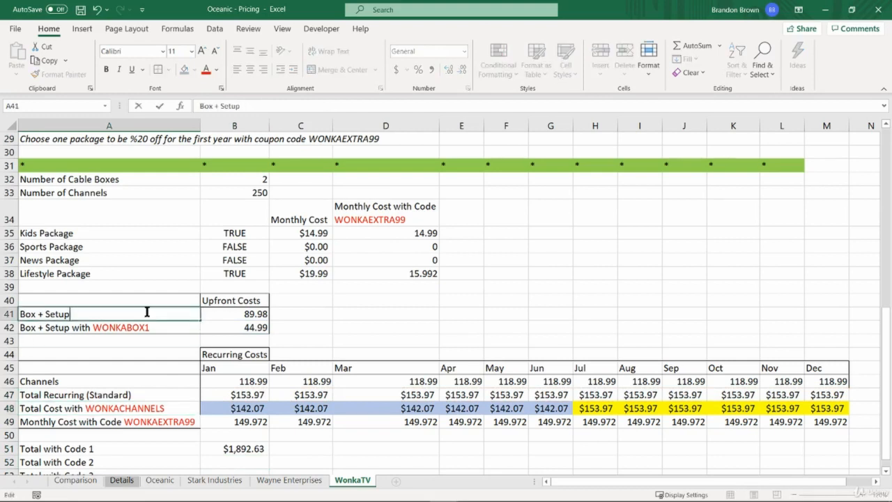
type(" Standard)")
key("Return")
- Copy B51's total formula into B52 and re-point it to the standard setup and WONKACHANNELS rows as =$B$41+SUM($B$48:$M$48)
scroll(160, 320, "down", 1)
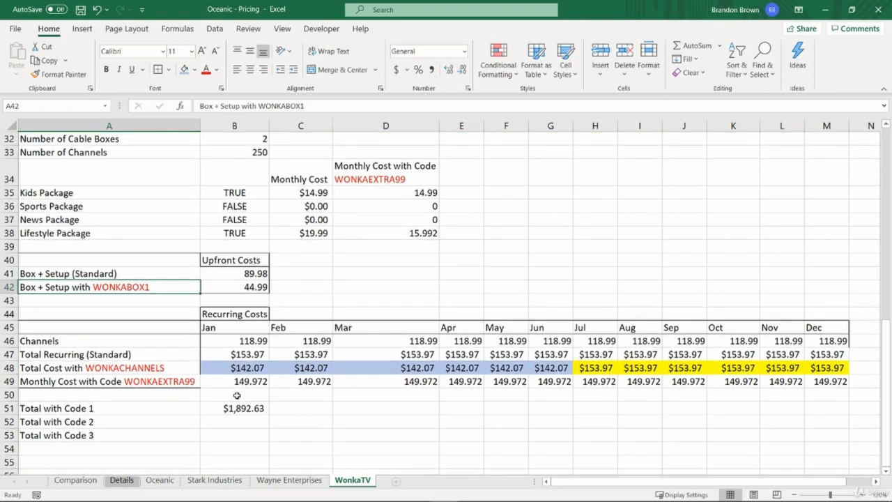
double_click(237, 408)
key("Escape")
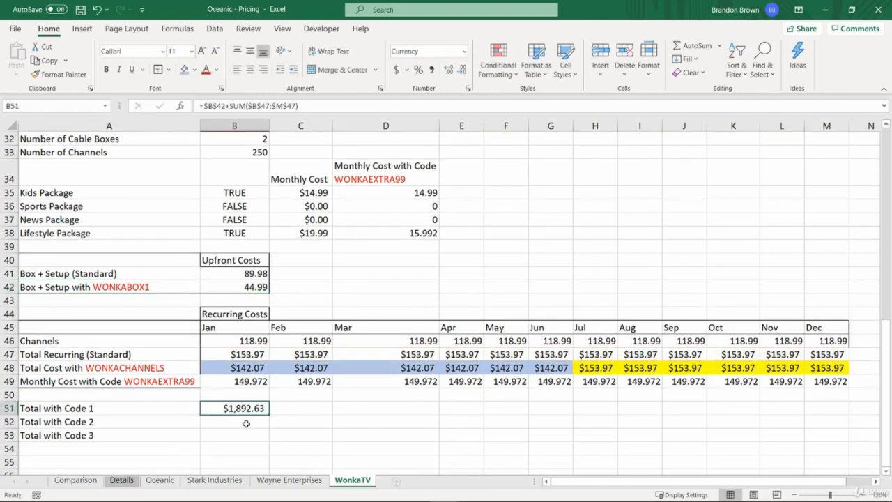
left_click(246, 424, "shift")
key("ctrl+d")
double_click(246, 422)
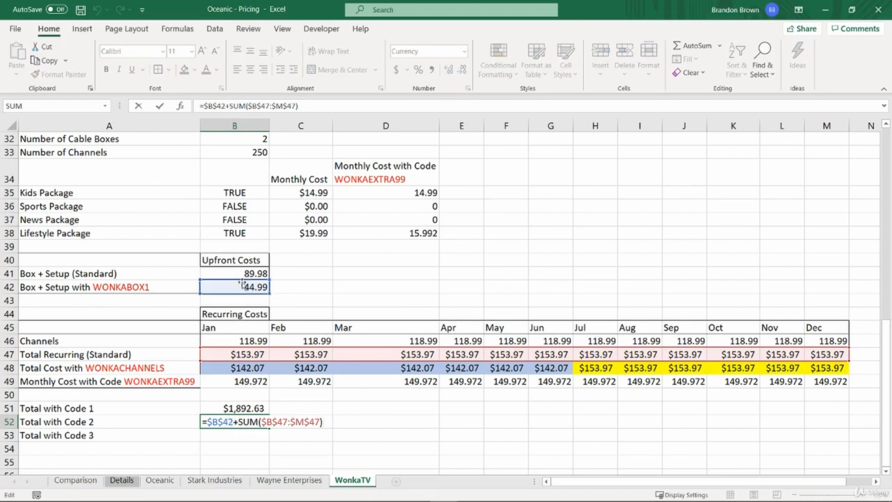
left_click_drag(242, 282, 239, 269)
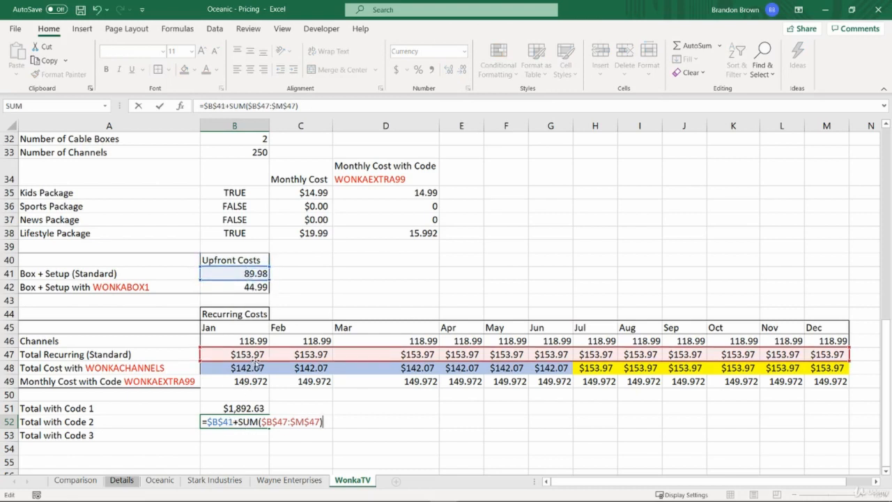
left_click_drag(255, 372, 256, 370)
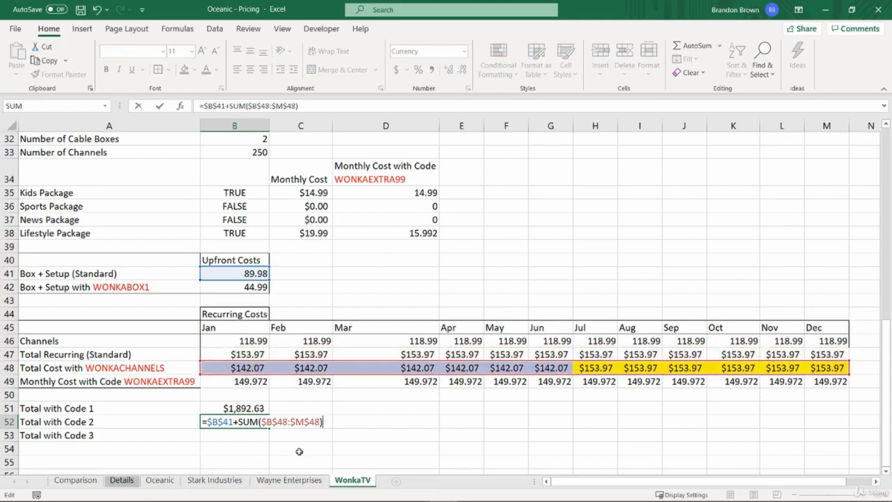
key("Return")
- Change the label in A51 to "Total with Code WONKABOX1"
key("Left")
key("Up")
key("Up")
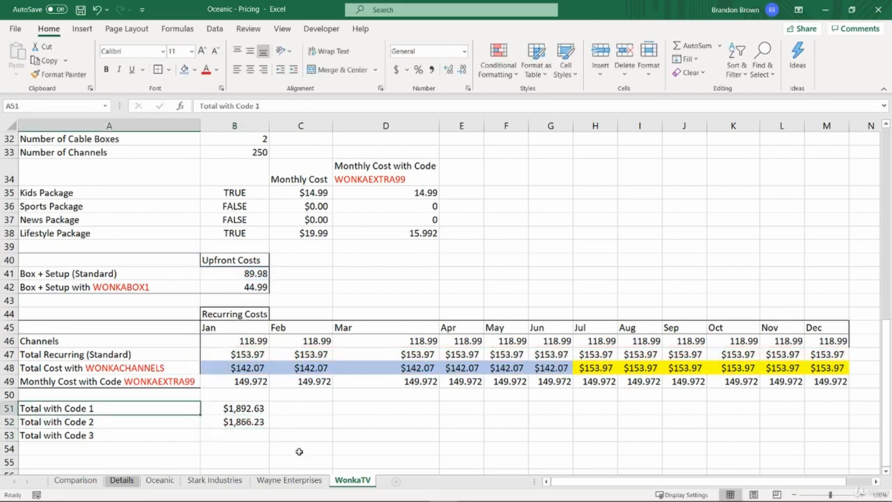
key("F2")
key("Left")
type("WONKABOX1")
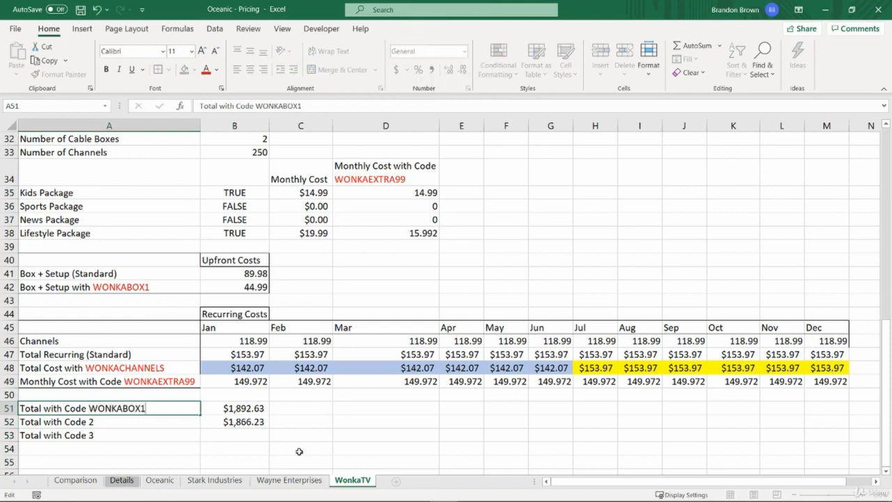
key("Return")
- Change the labels in A52 and A53 to "Total with Code WONKACHANNELS" and "Total with Code WONKAEXTRA99"
key("F2")
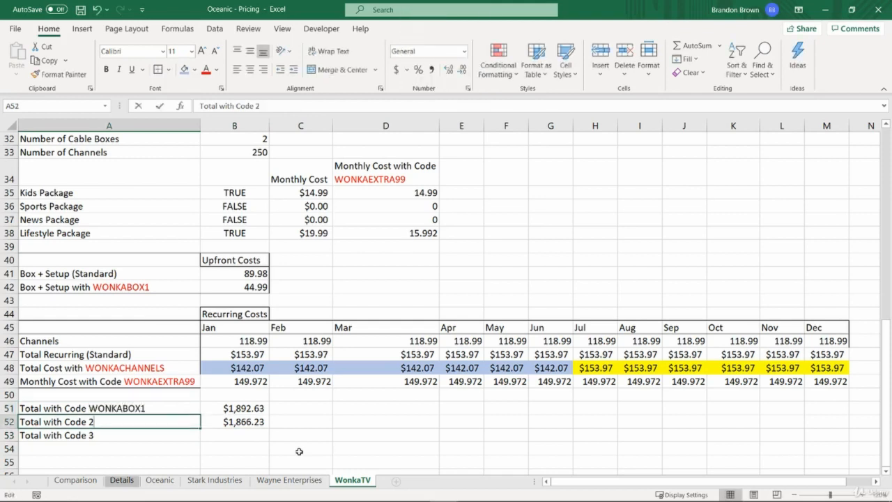
key("shift+Left")
type("WONKDA")
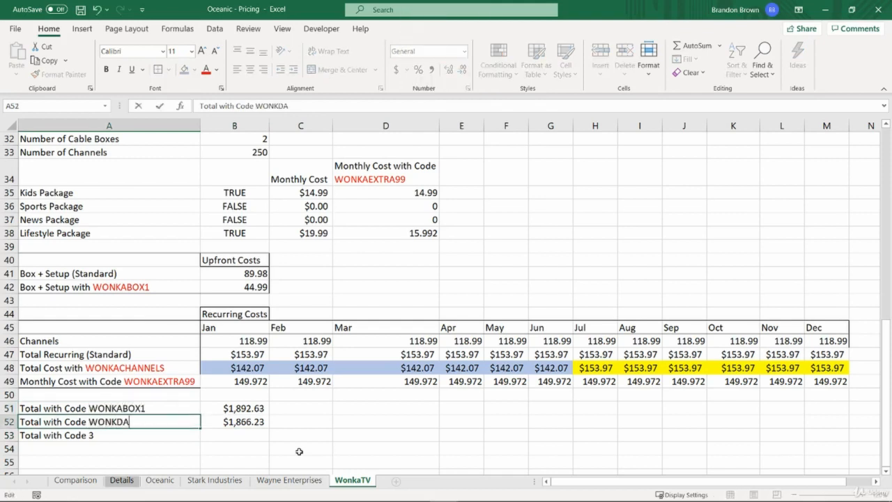
key("BackSpace")
key("BackSpace")
type("ACHANNELS")
key("Return")
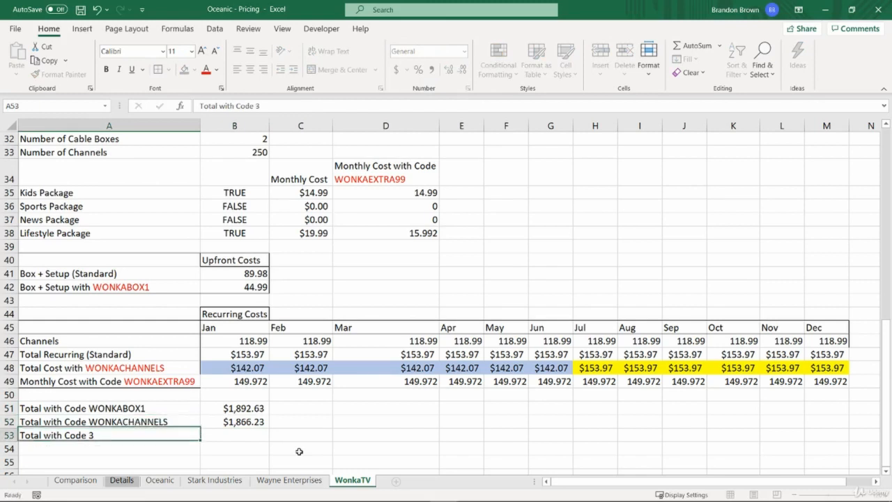
key("F2")
type("WONKAEXTRA99")
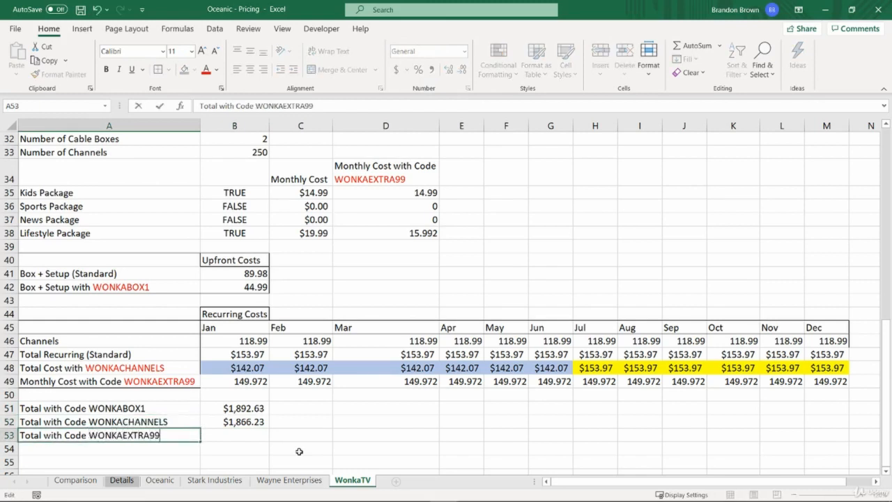
key("Return")
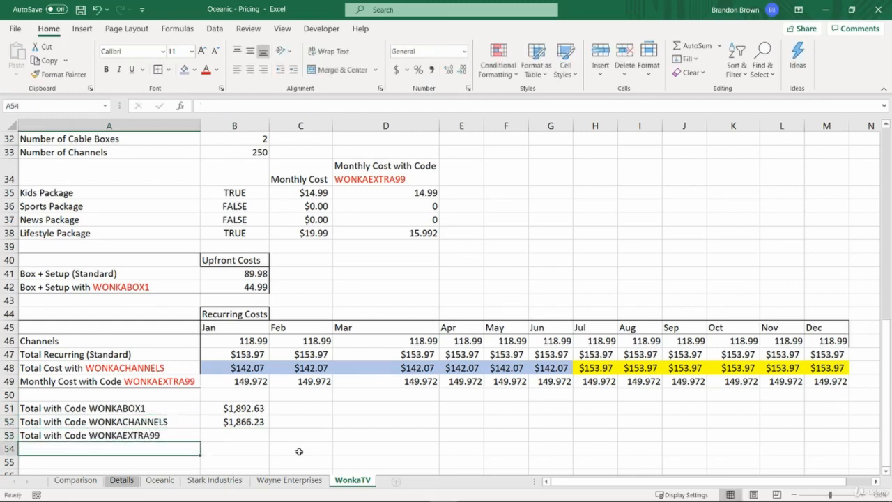
- Copy B52's total formula into B53 and re-point its sum to the WONKAEXTRA99 row, giving =$B$41+SUM($B$49:$M$49)
key("Up")
key("Right")
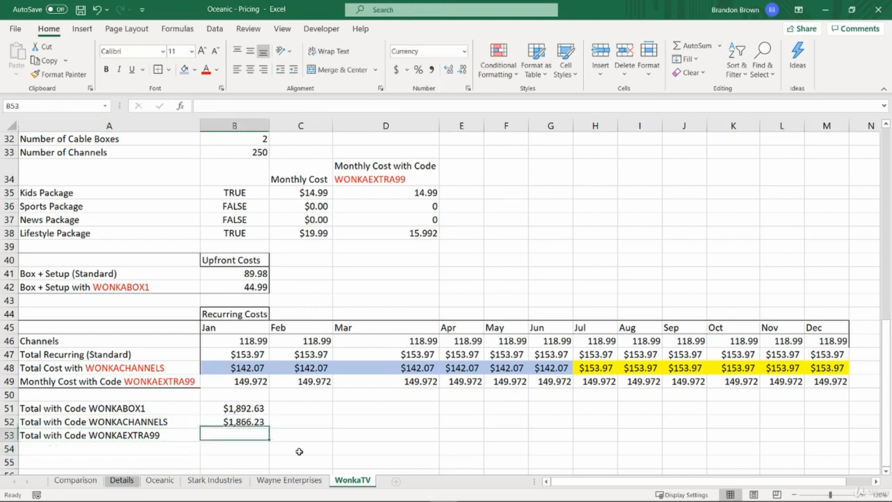
type("=")
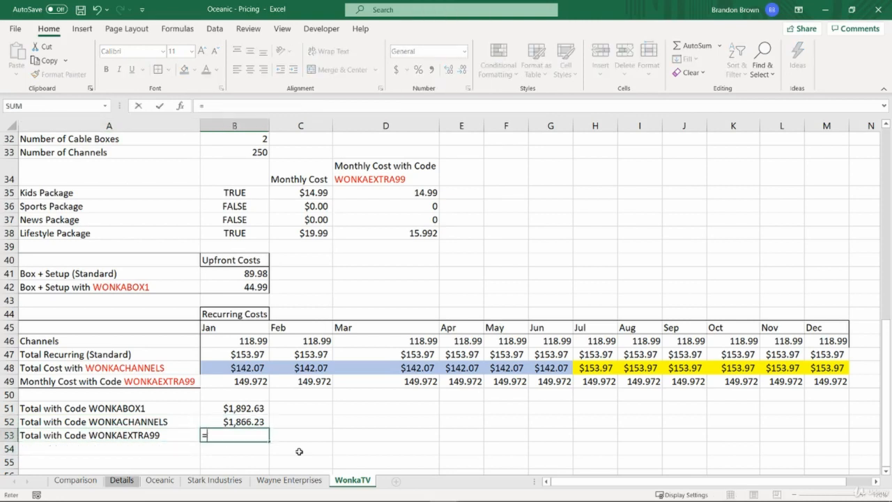
key("Escape")
key("Up")
key("F2")
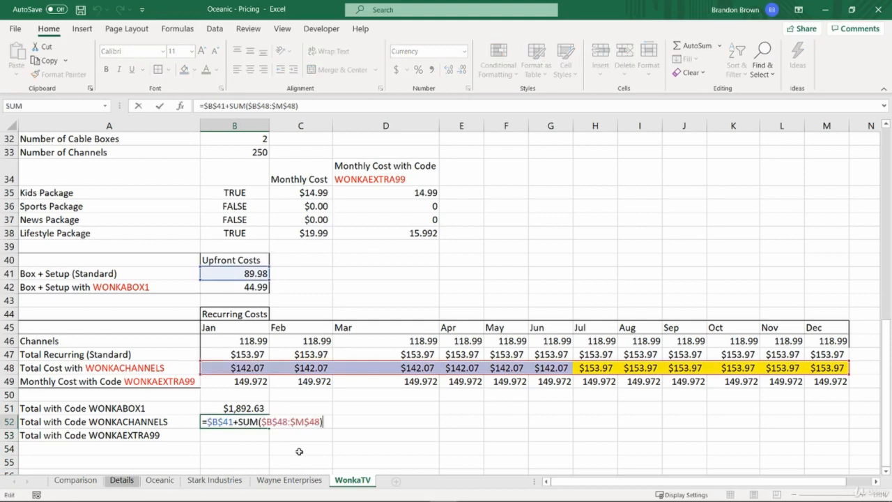
key("Escape")
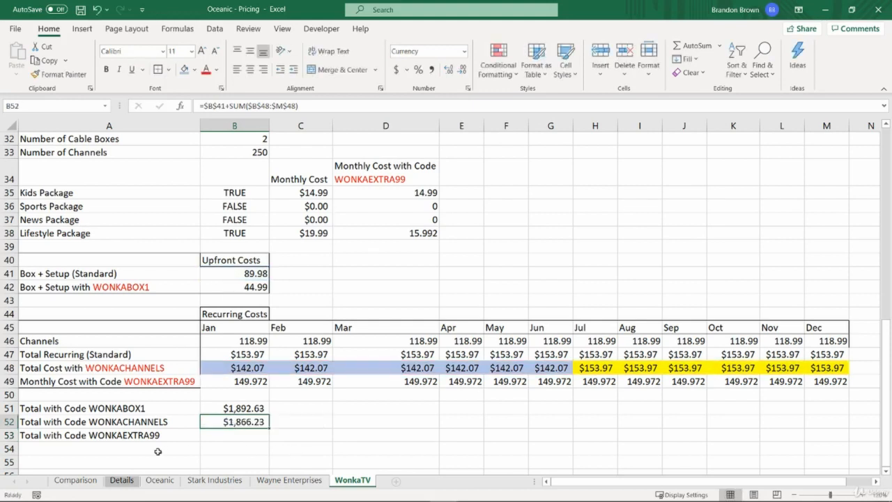
key("ctrl+c")
key("Down")
key("ctrl+v")
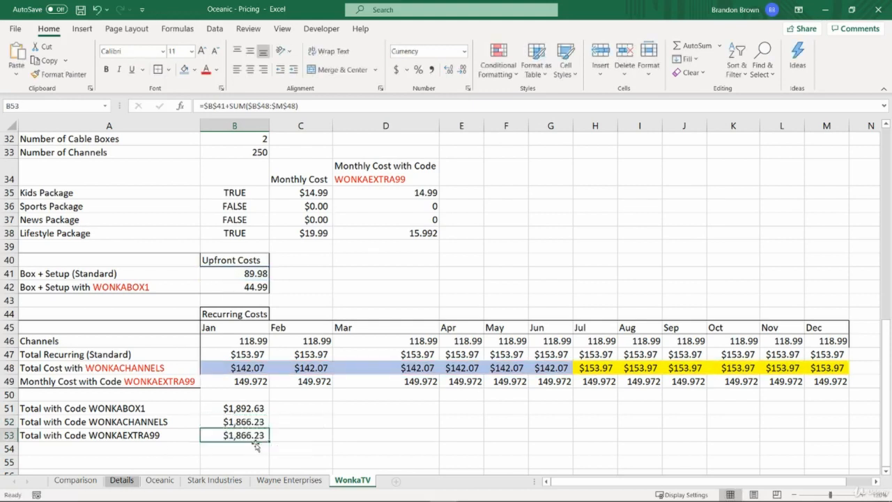
key("F2")
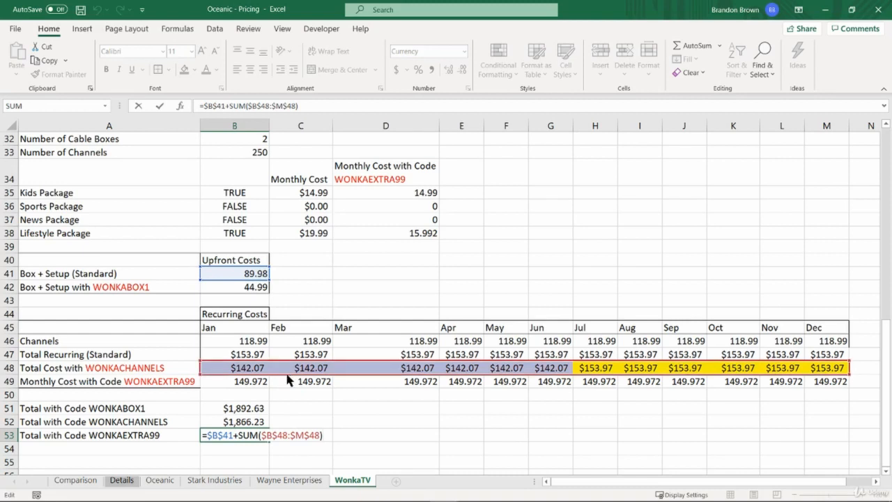
left_click_drag(285, 375, 285, 388)
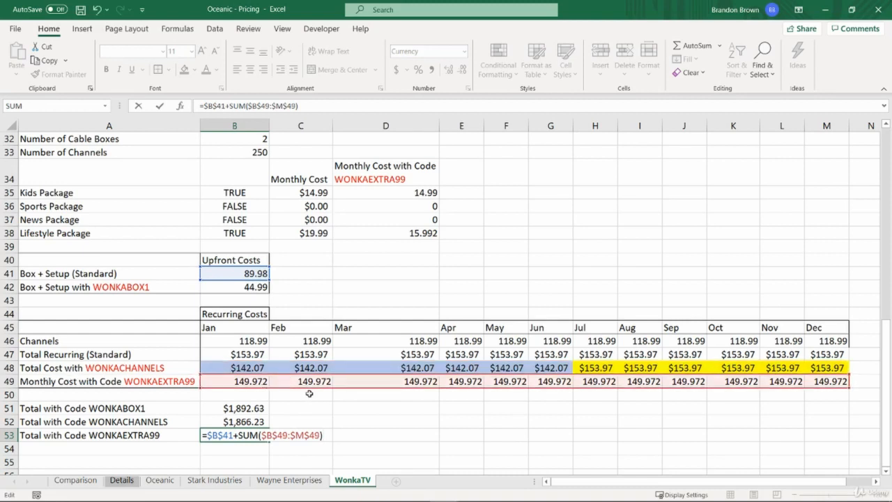
key("Return")
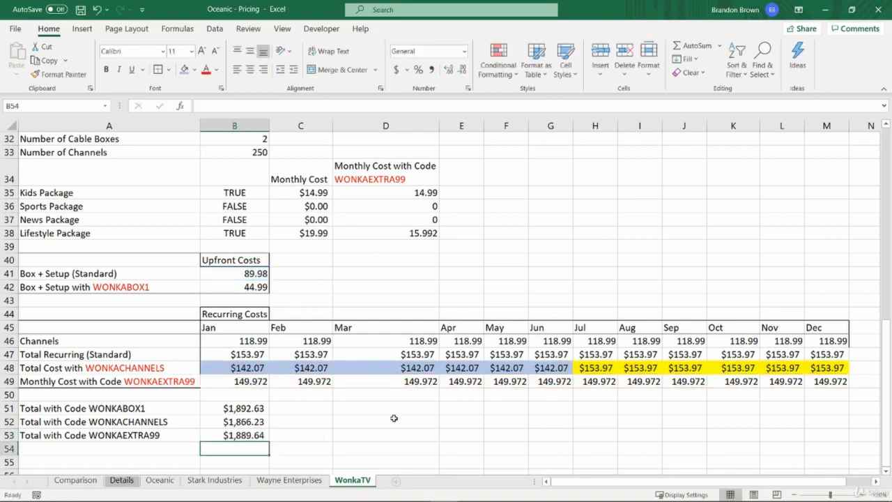
- Compare the yearly totals for the three coupon codes in B51:B53
key("Up")
key("Up")
key("Up")
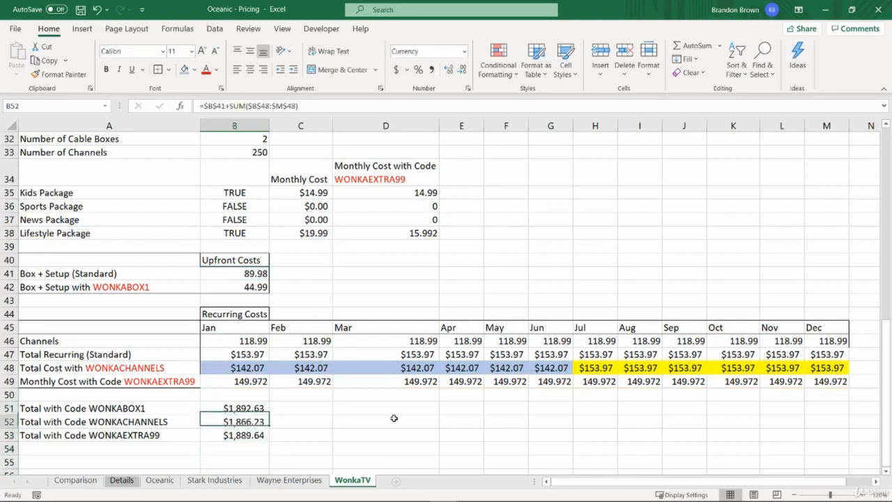
key("Down")
key("Up")
key("Down")
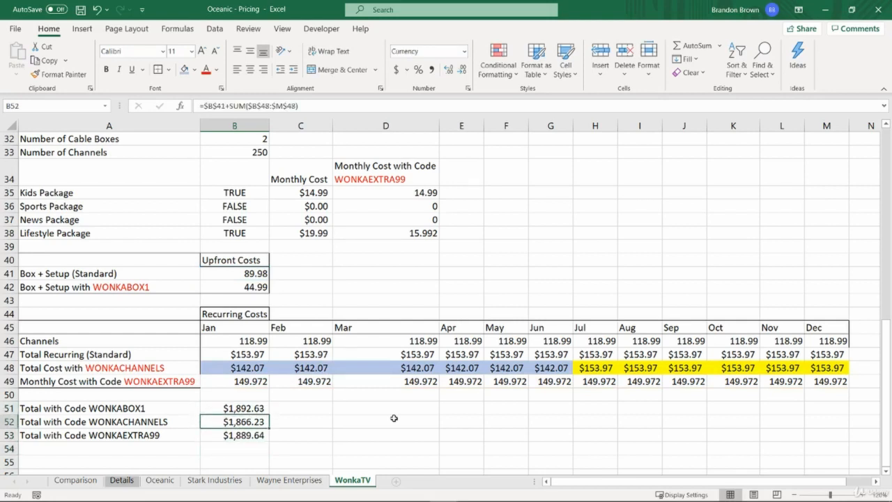
key("shift+space")
key("Left")
key("Right")
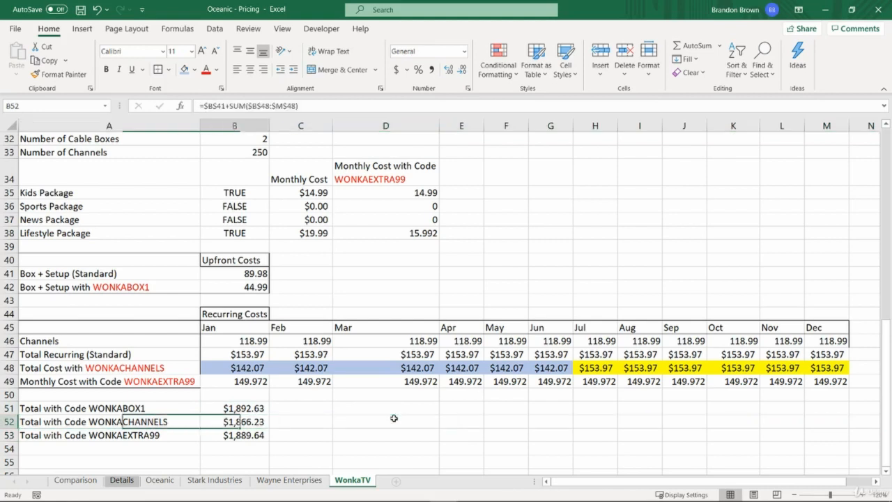
- Set the number of channels to 50 on the Comparison sheet
left_click(75, 480)
left_click(198, 194)
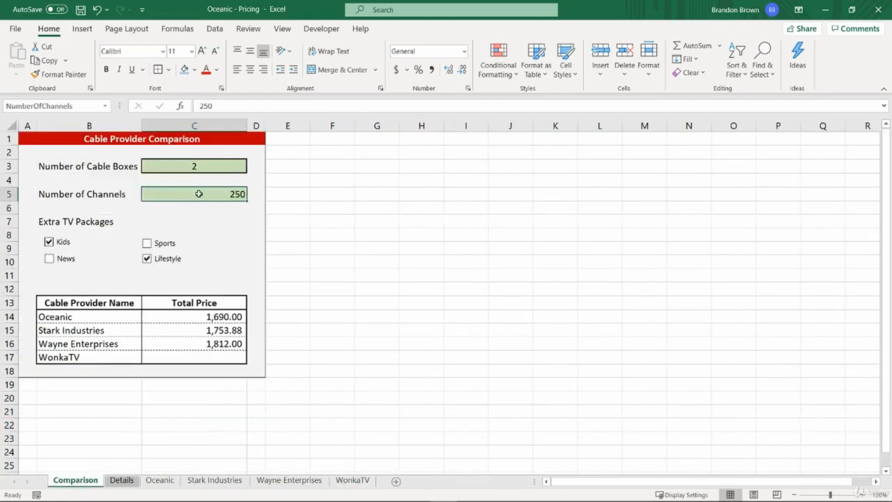
type("50")
key("Return")
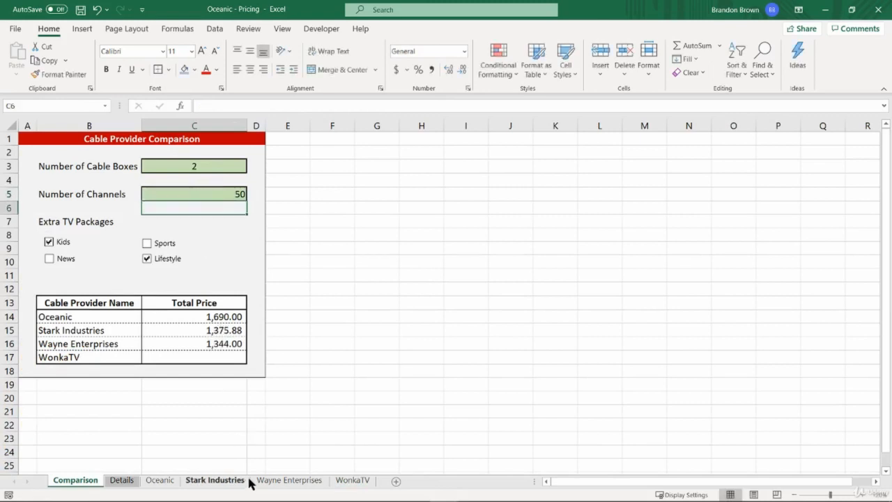
- On the WonkaTV sheet, extend B46's lookup table up to row 11, giving =VLOOKUP($B$33,$D$11:$E$21,2,TRUE)
left_click(344, 480)
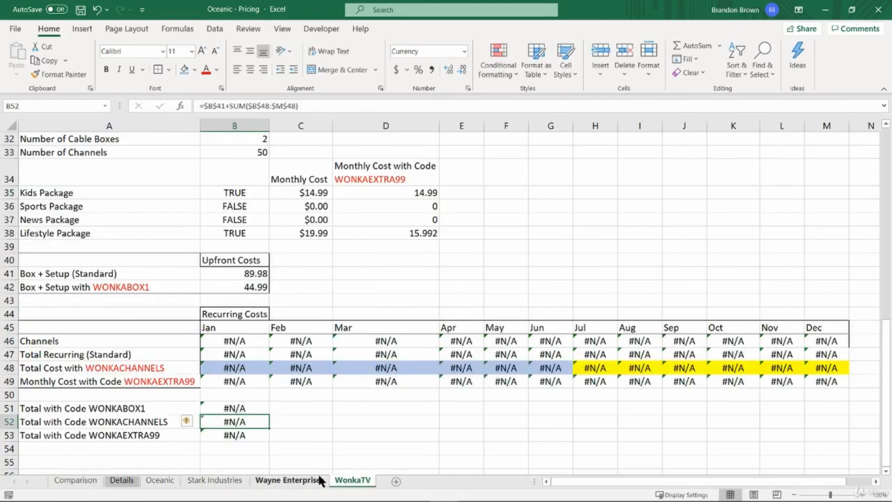
left_click(248, 341)
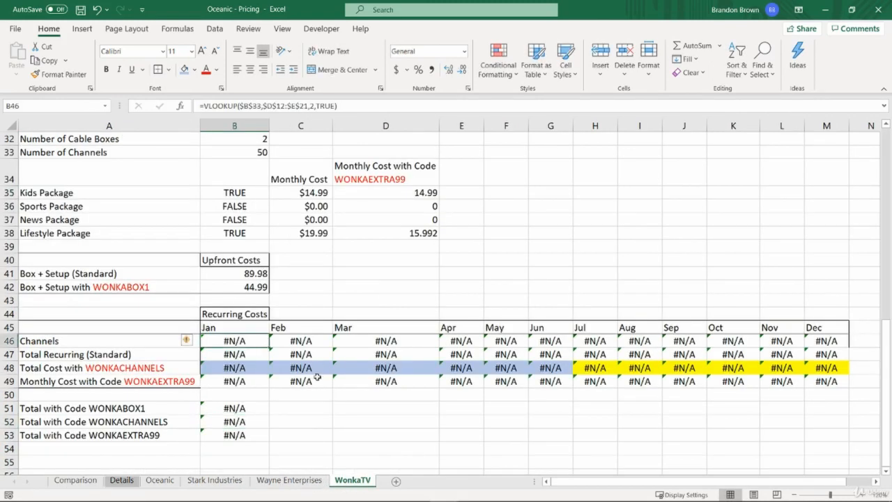
key("F2")
scroll(376, 284, "up", 8)
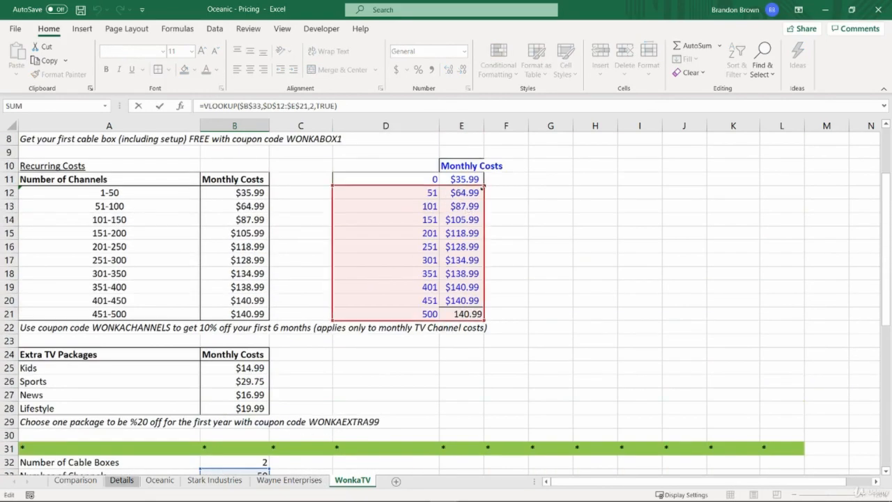
left_click_drag(485, 179, 485, 179)
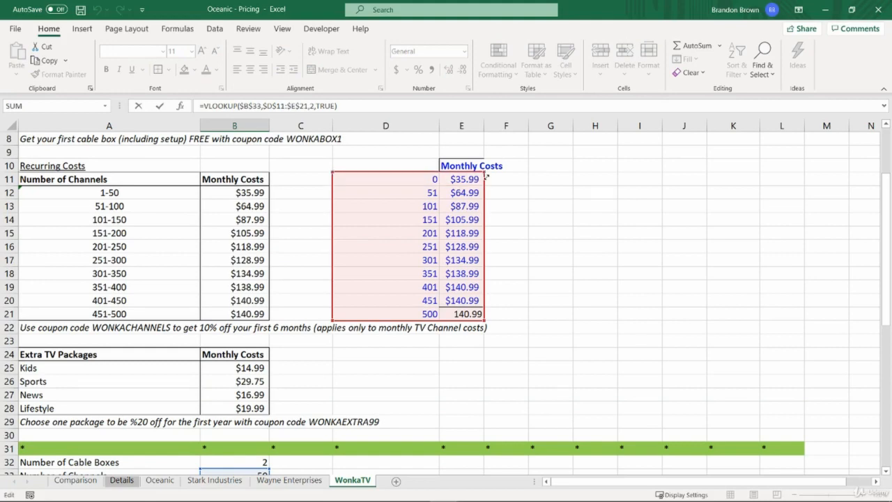
key("Return")
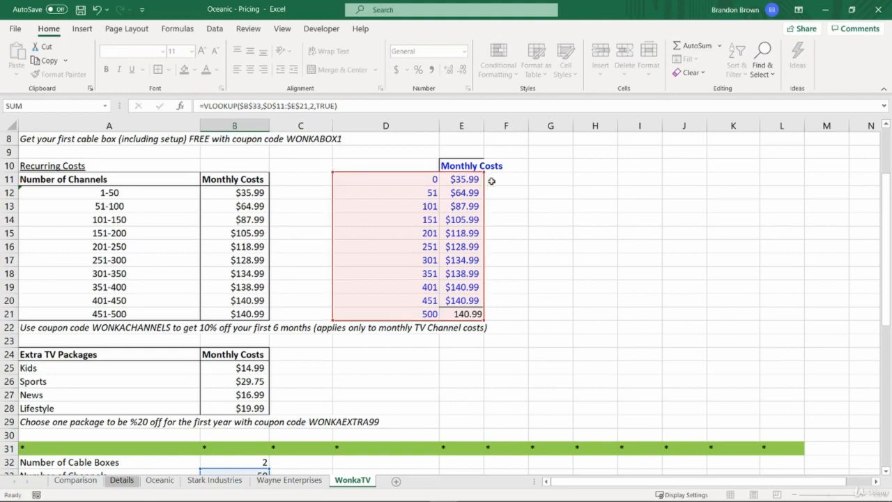
key("Up")
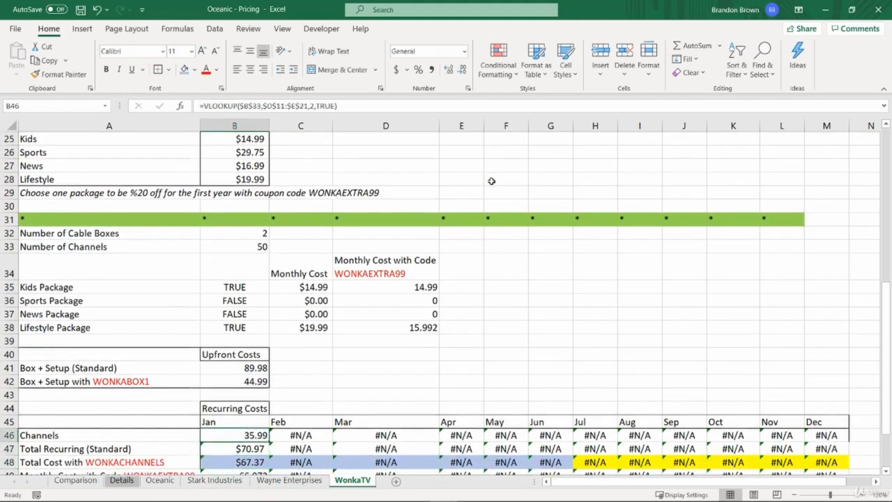
- Copy B46's corrected channel lookup across the Channels row through December, pasting formulas only
key("ctrl+c")
key("ctrl+shift+Right")
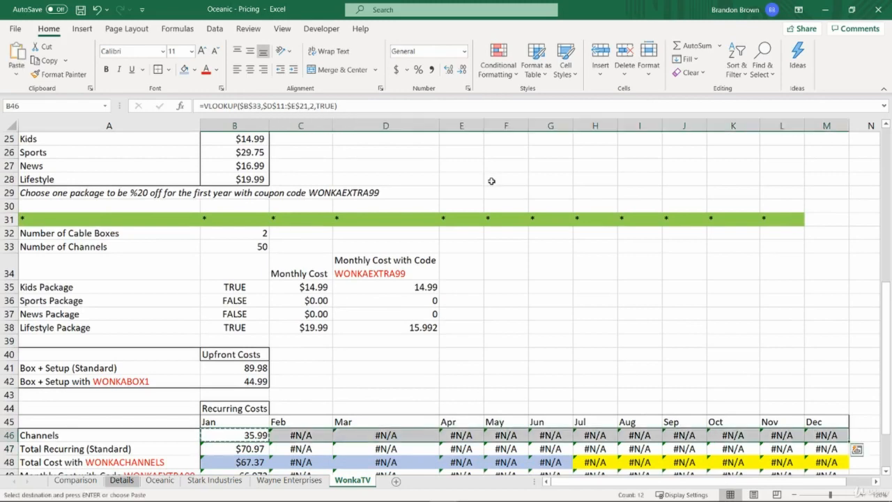
key("ctrl+alt+v")
key("f")
key("Return")
key("Escape")
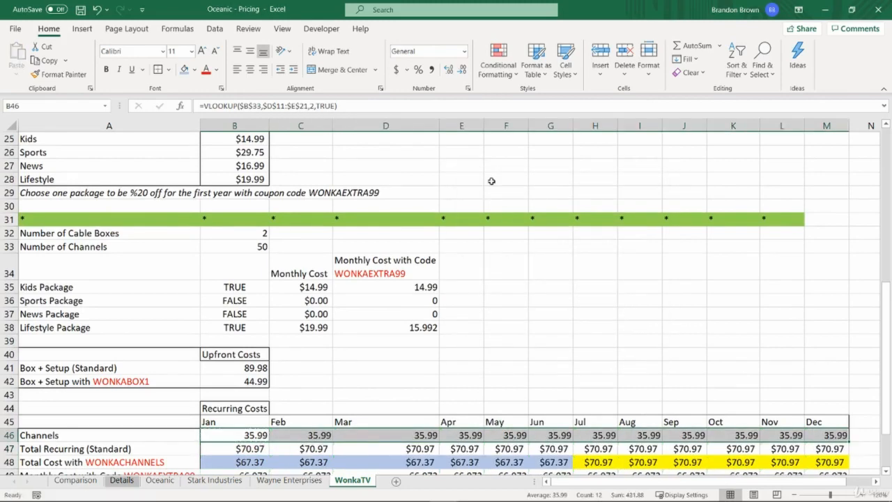
key("Down")
key("Up")
key("Right")
key("Left")
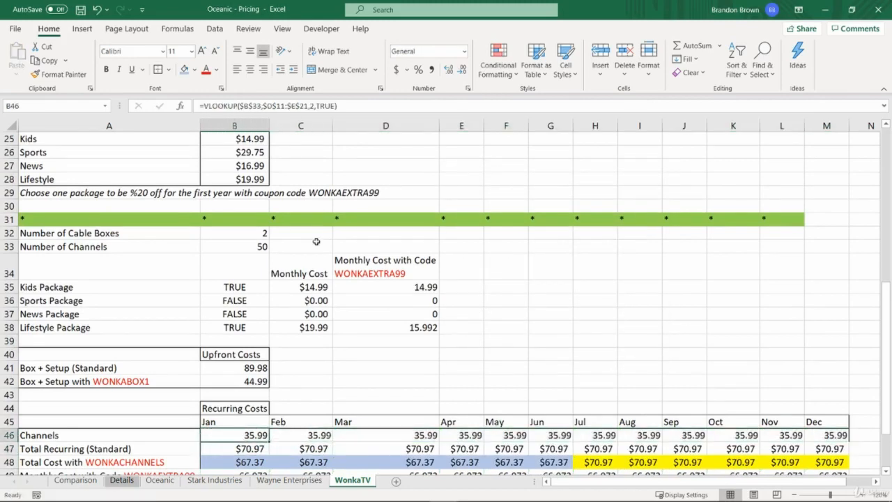
- Compare the WONKABOX1, WONKACHANNELS and WONKAEXTRA99 yearly totals for the 50-channel selection
scroll(315, 241, "down", 4)
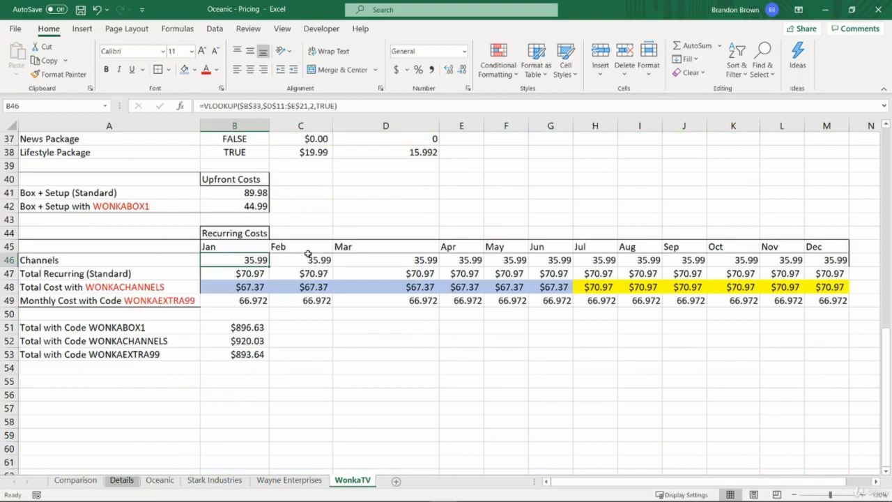
left_click(252, 340)
left_click(173, 341)
left_click(245, 341)
key("shift+space")
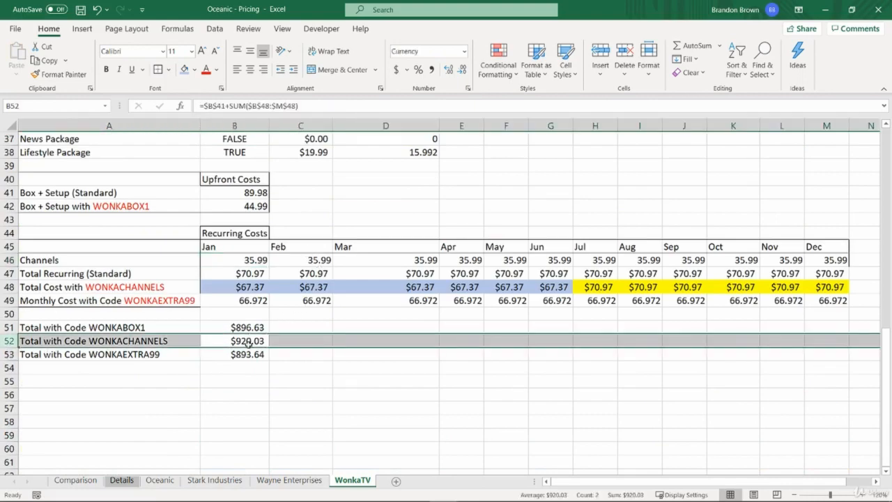
left_click(248, 343)
left_click(259, 356)
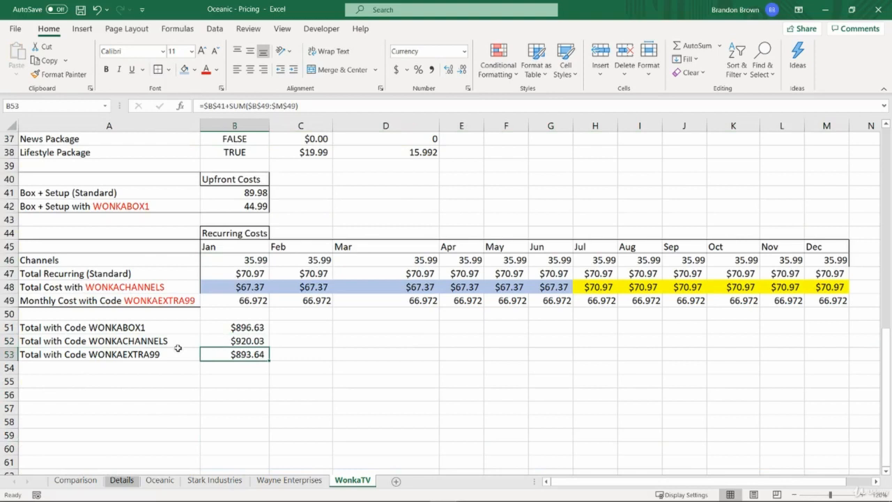
left_click(259, 327)
key("shift+space")
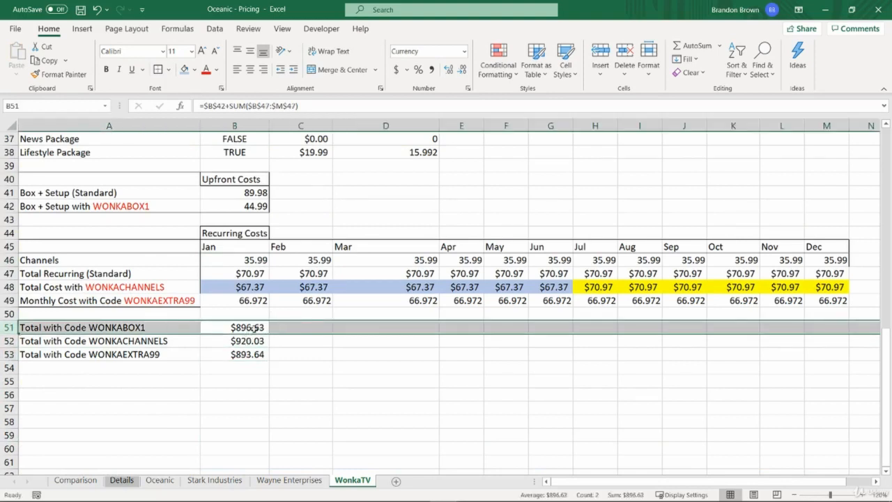
left_click(255, 328)
key("shift+space")
left_click(258, 354)
left_click(248, 341)
- Check the Sports package price in the WonkaTV package list and add the Sports package on the Comparison sheet
scroll(264, 207, "up", 6)
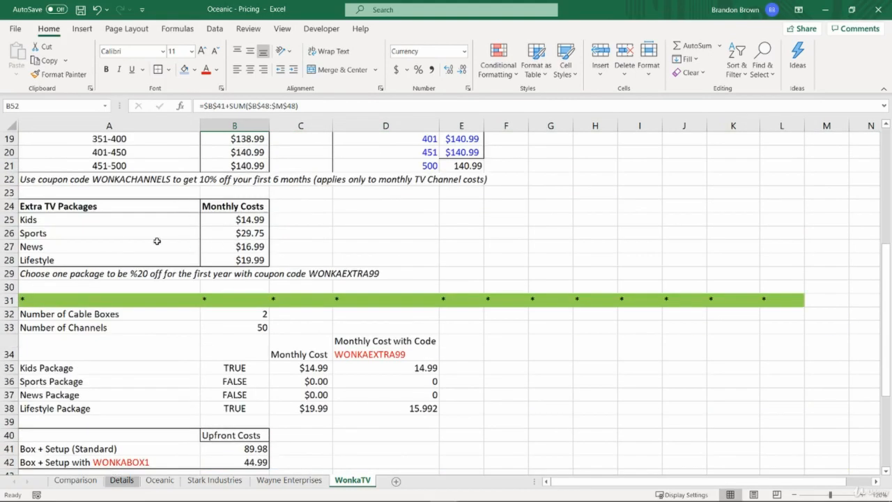
mouse_move(156, 242)
left_mouse_down()
mouse_move(256, 234)
mouse_move(157, 241)
mouse_move(162, 234)
left_mouse_up()
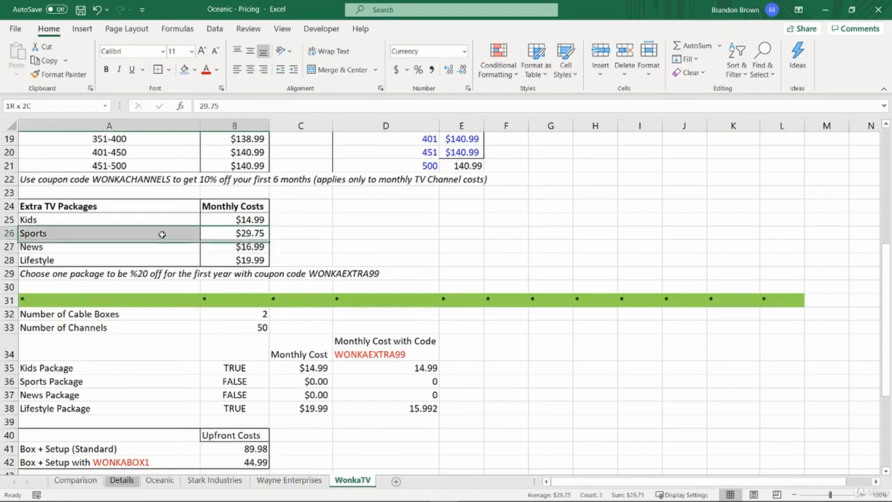
left_click(162, 234)
scroll(175, 279, "down", 8)
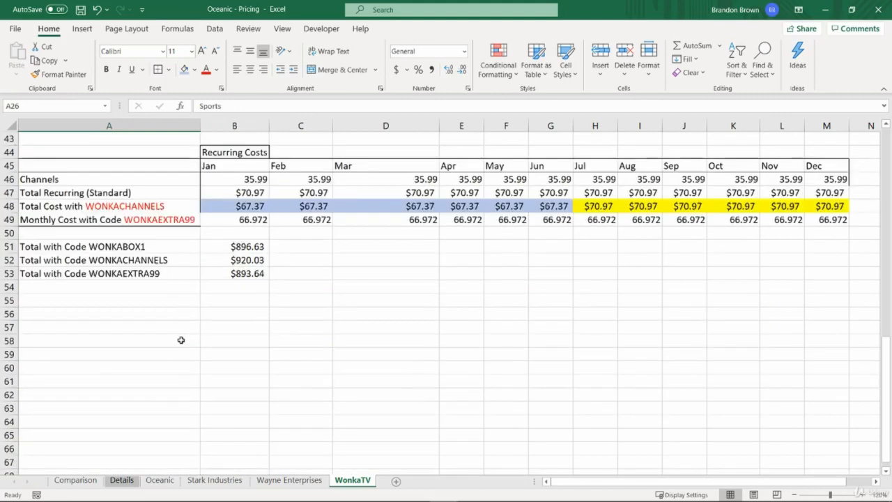
left_click(75, 481)
left_click(159, 249)
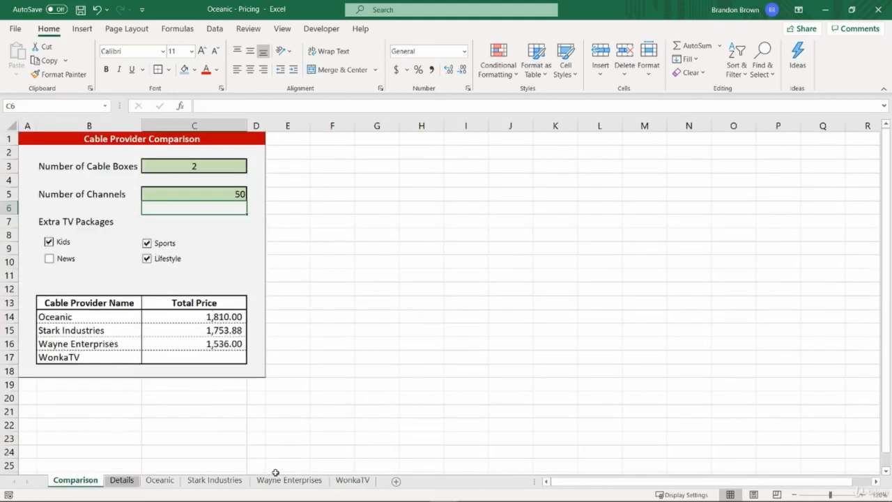
- Review the three coupon totals and the package costs on the WonkaTV sheet with Sports included
left_click(352, 482)
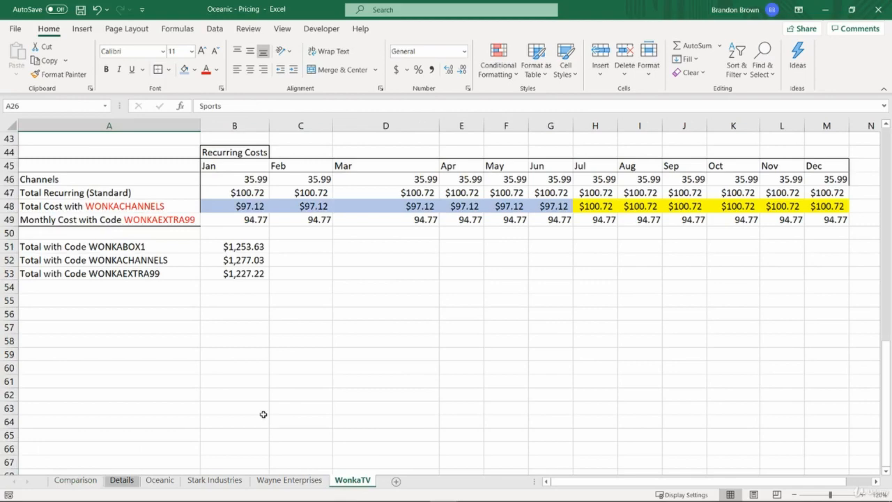
scroll(263, 414, "up", 1)
left_click_drag(144, 314, 252, 313)
left_click(247, 314)
left_click(251, 314)
scroll(315, 301, "up", 2)
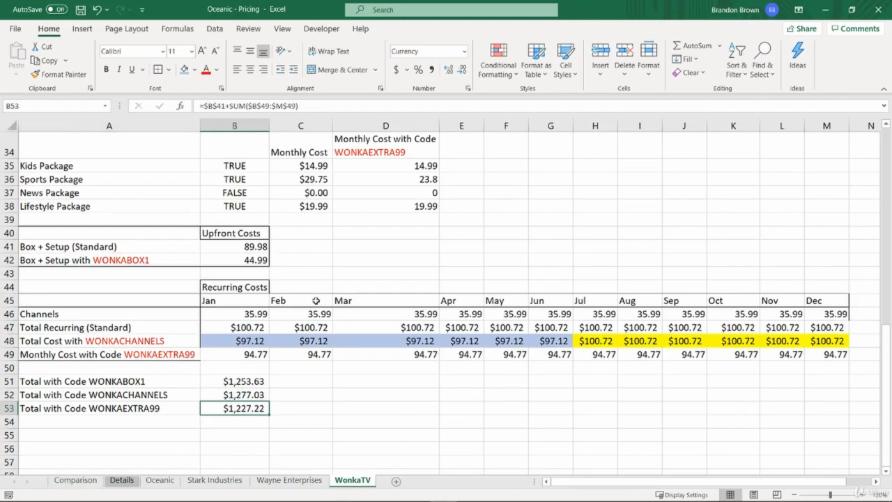
scroll(321, 349, "up", 1)
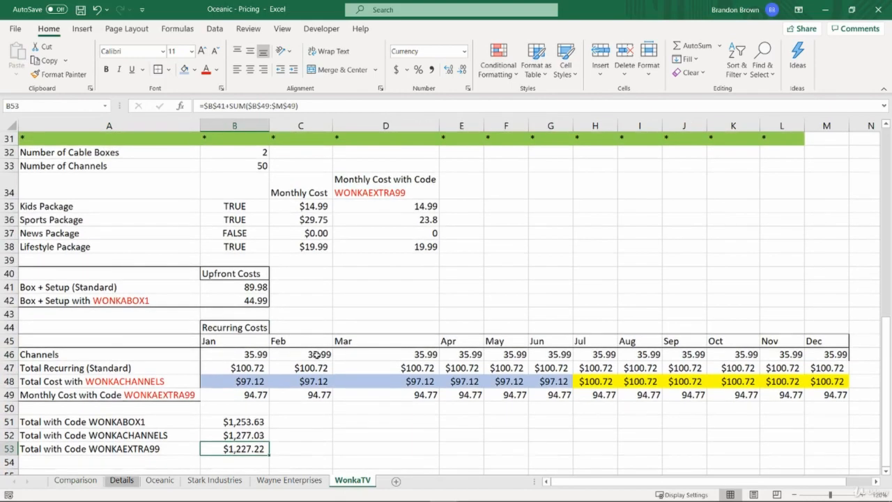
scroll(279, 383, "down", 1)
- Label A54 "Total using best code" and put a border around A54:B54
left_click(218, 421)
left_click(156, 424)
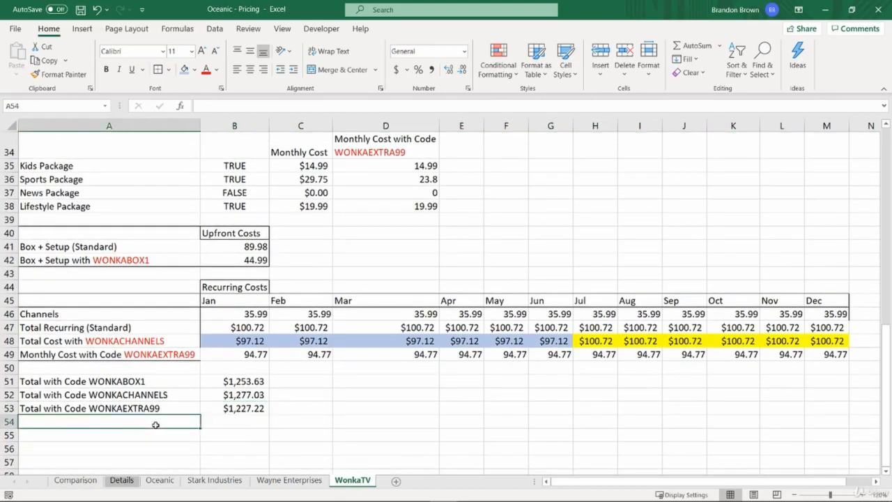
type("Total using")
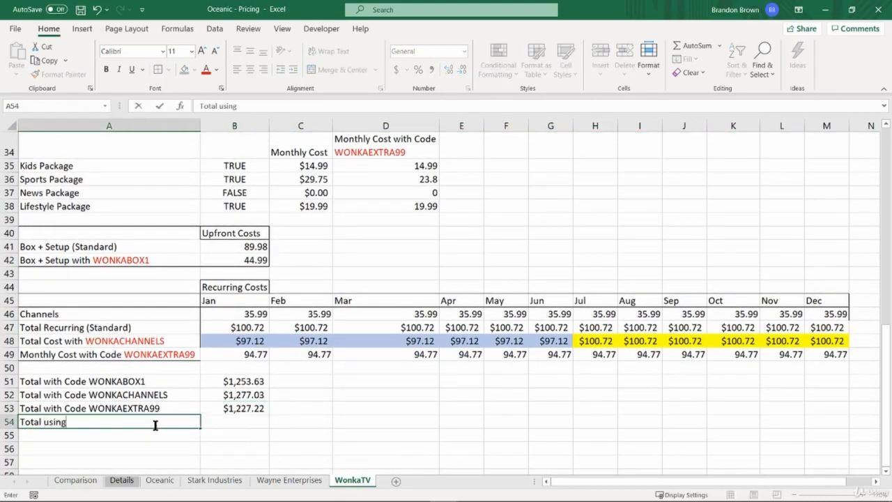
type(" best code")
key("Return")
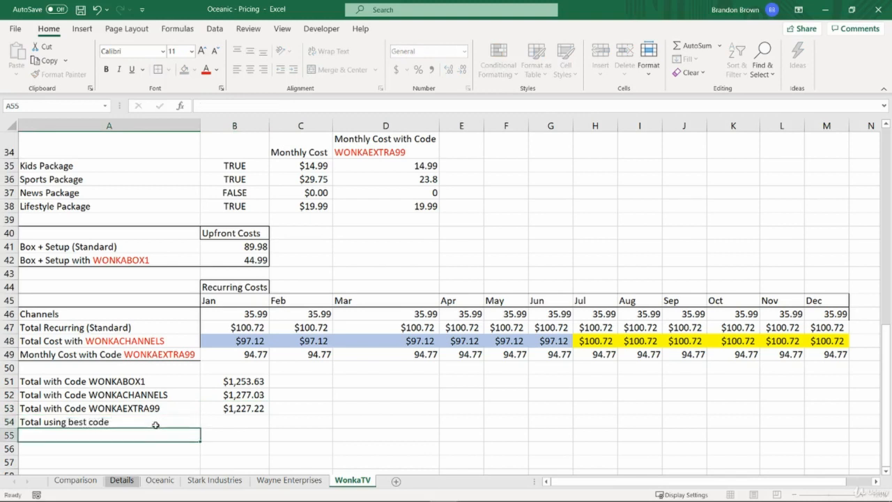
left_click(155, 423)
key("shift+Right")
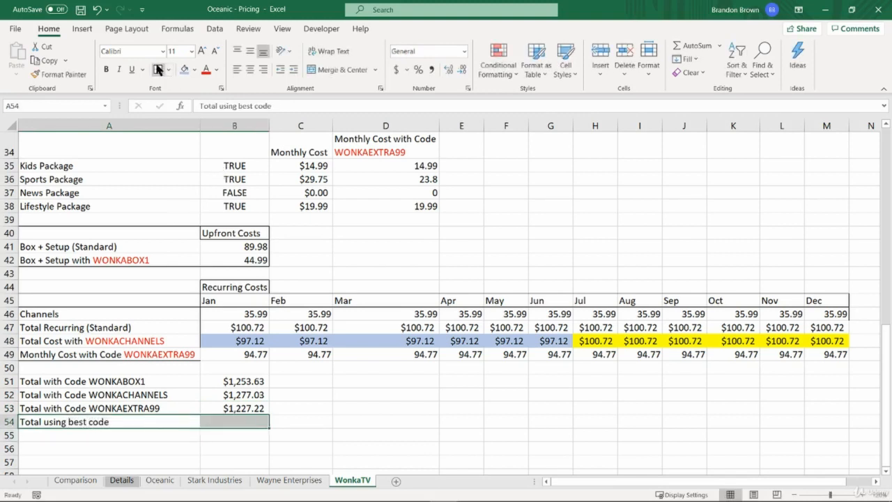
- Calculate the lowest of the three coupon totals in B54 with =MIN(B51:B53)
left_click(234, 424)
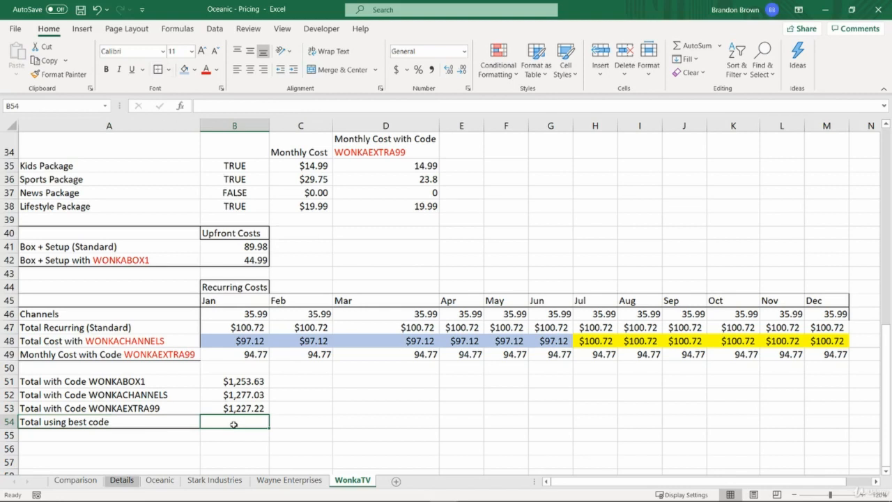
type("min")
key("Tab")
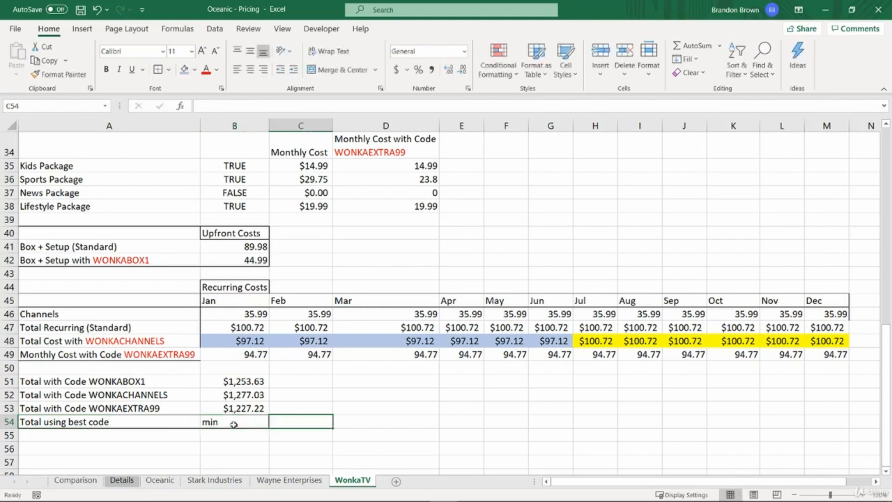
left_click(234, 424)
type("=min")
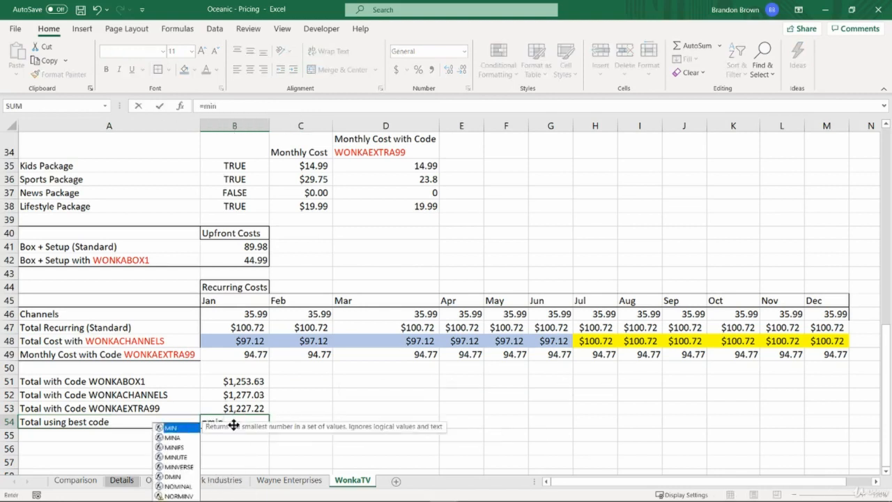
key("Tab")
key("Up")
key("shift+Up")
key("shift+Up")
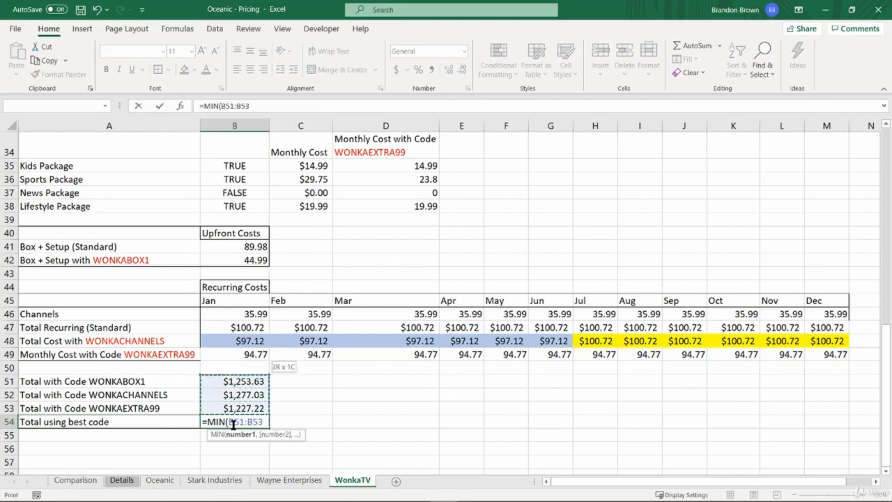
key("Return")
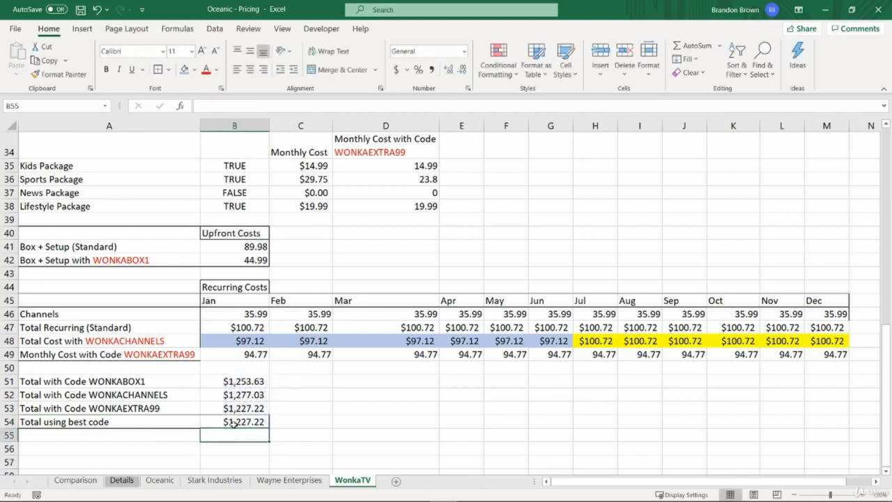
left_click(232, 423)
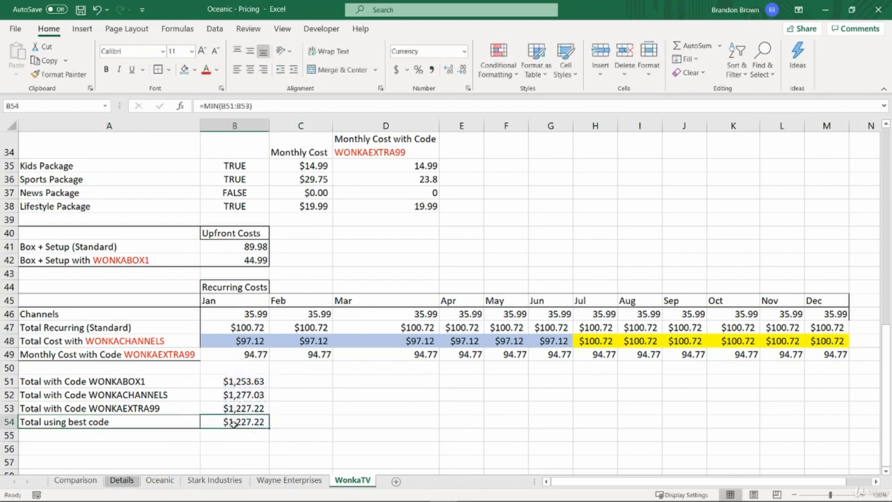
- Link WonkaTV's total price in C17 of the Comparison sheet to the best-code total with =WonkaTV!B54
left_click(86, 482)
left_click(190, 357)
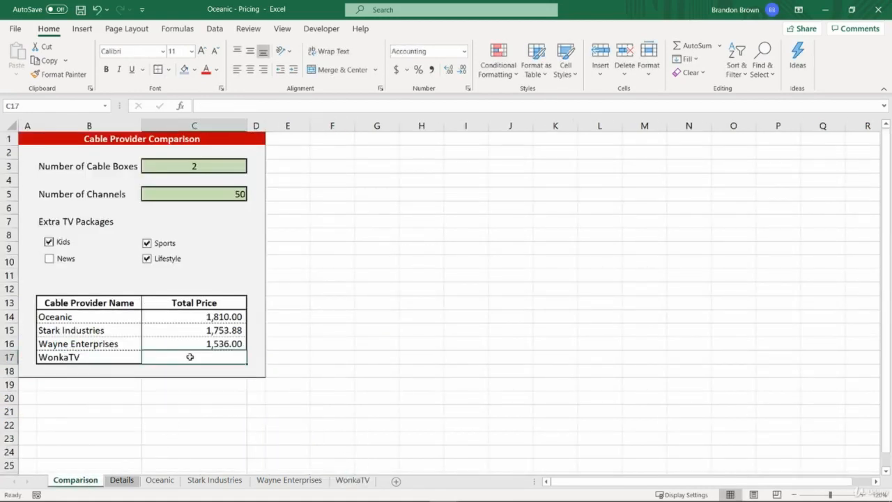
type("=")
left_click(365, 483)
left_click(246, 418)
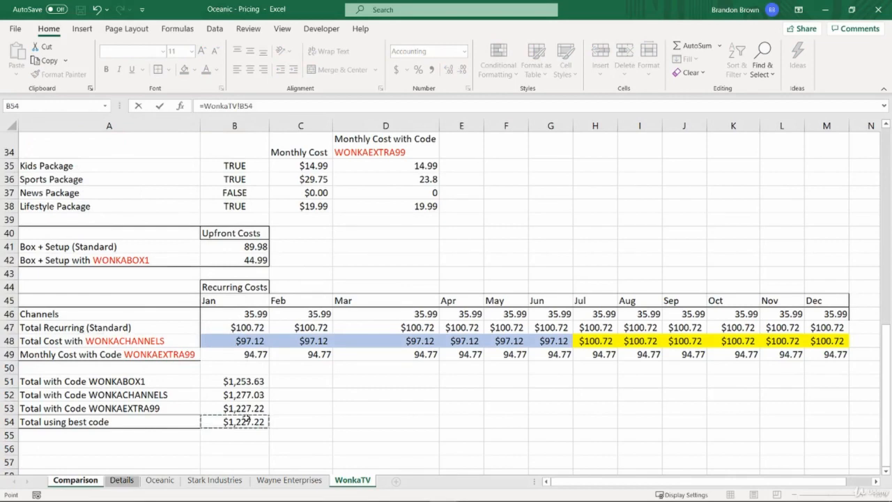
key("Return")
left_click(278, 375)
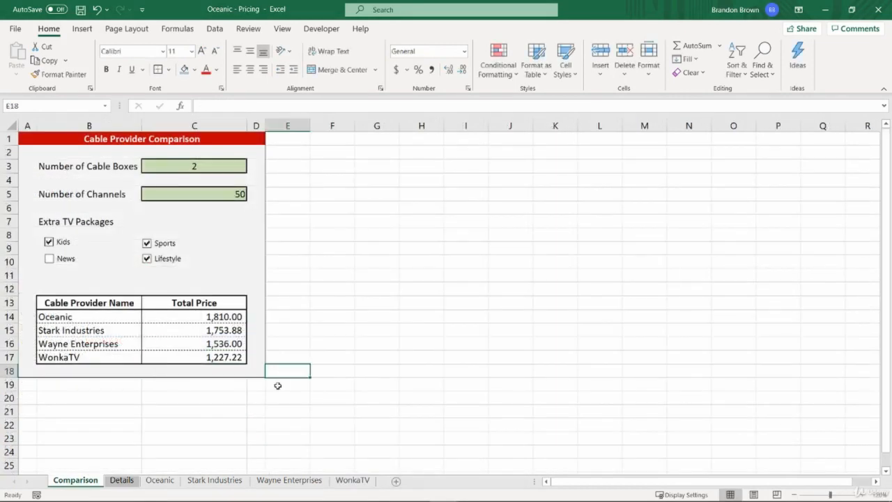
left_click(278, 385)
- Wrap Oceanic's total price in C14 as =IF(NumberOfCableBoxes="","Input Number of Cable Boxes",Oceanic!B21+Oceanic!B26)
left_click(230, 319)
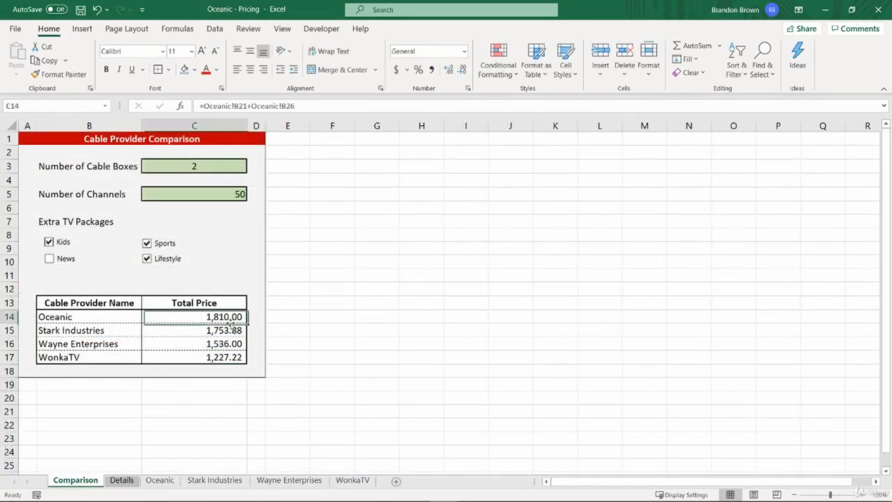
double_click(237, 315)
left_click(150, 317)
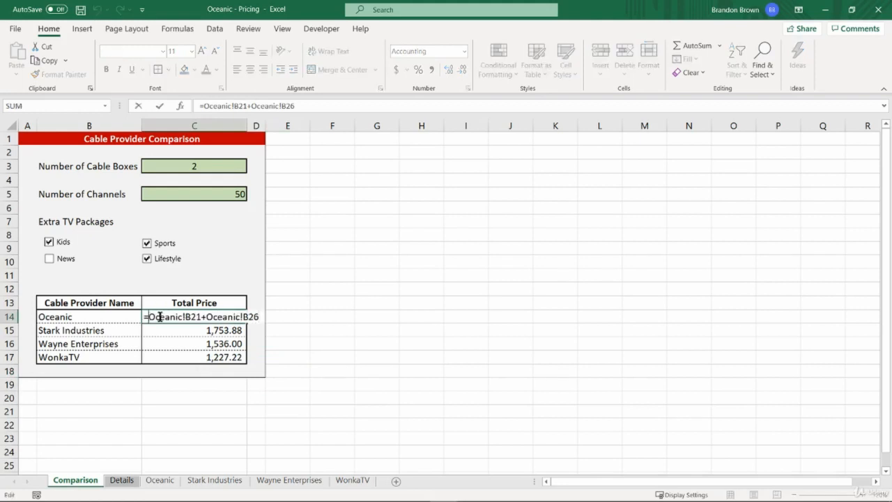
type("IF(")
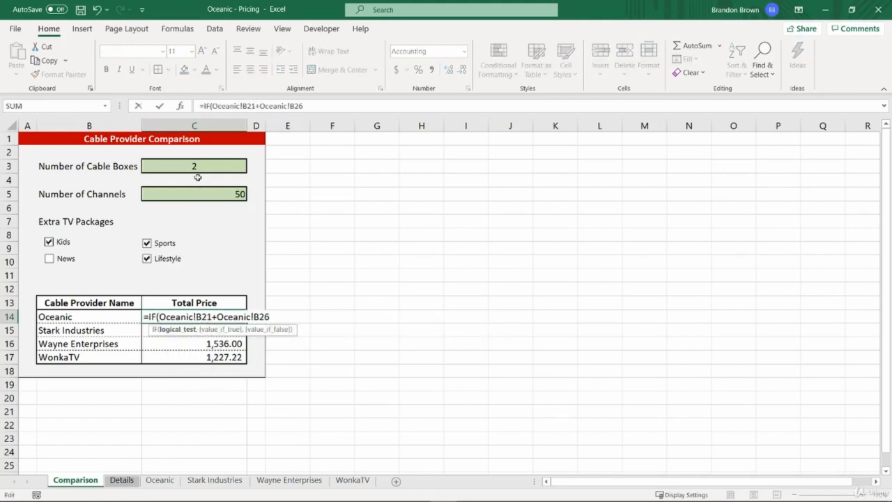
left_click(203, 166)
type("=\"\"")
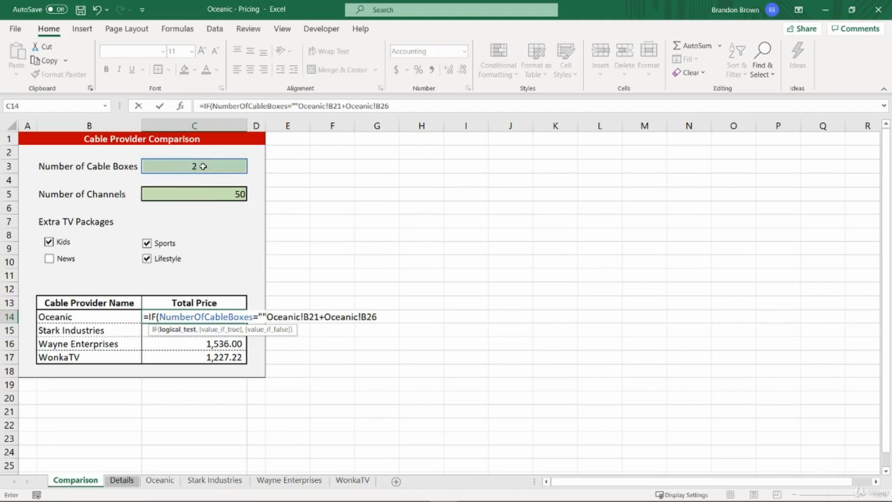
type(",\"")
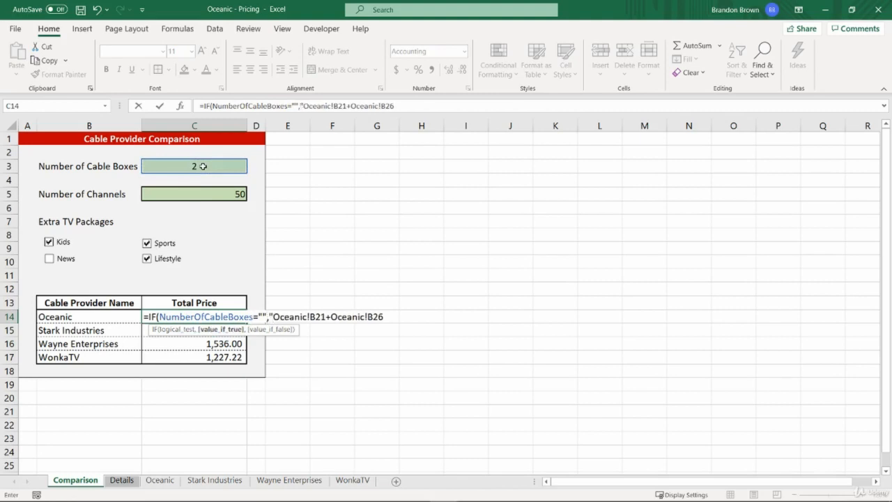
type("Input ")
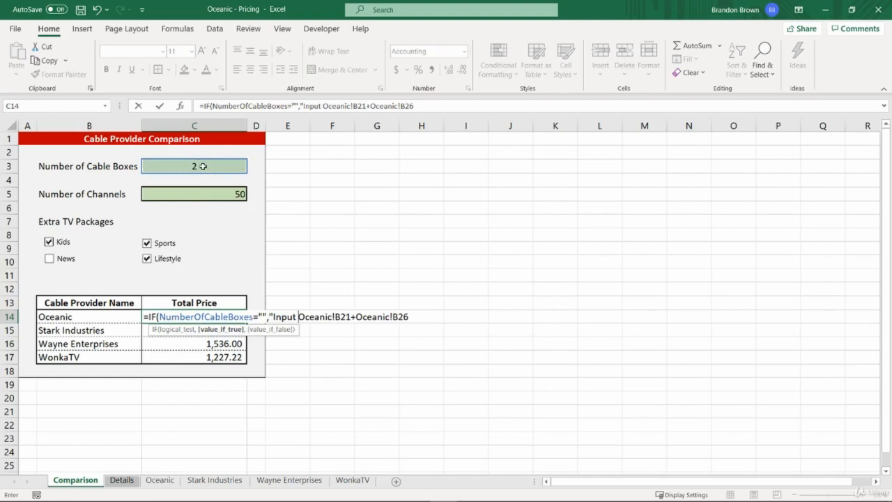
type("Number of Cable")
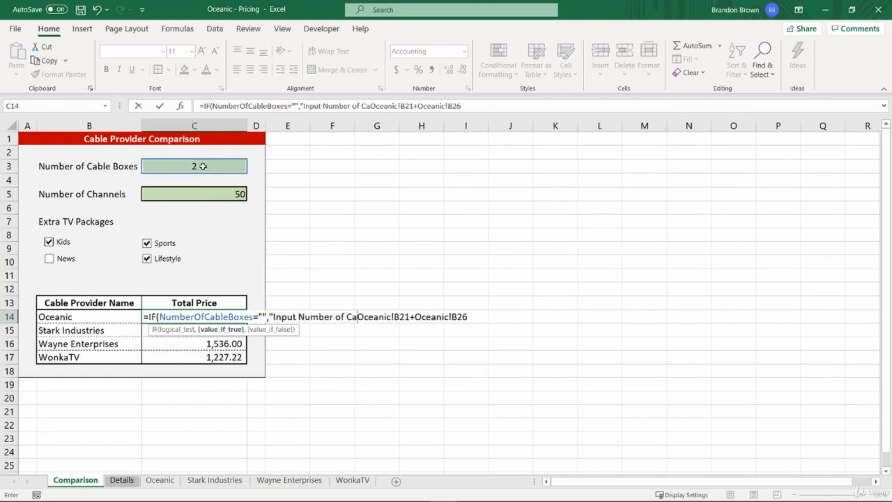
type(" Boxes\"")
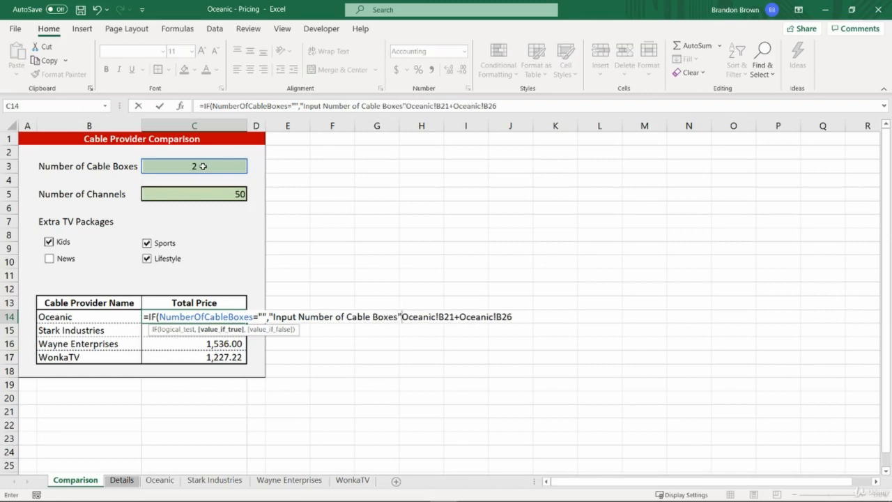
type(",")
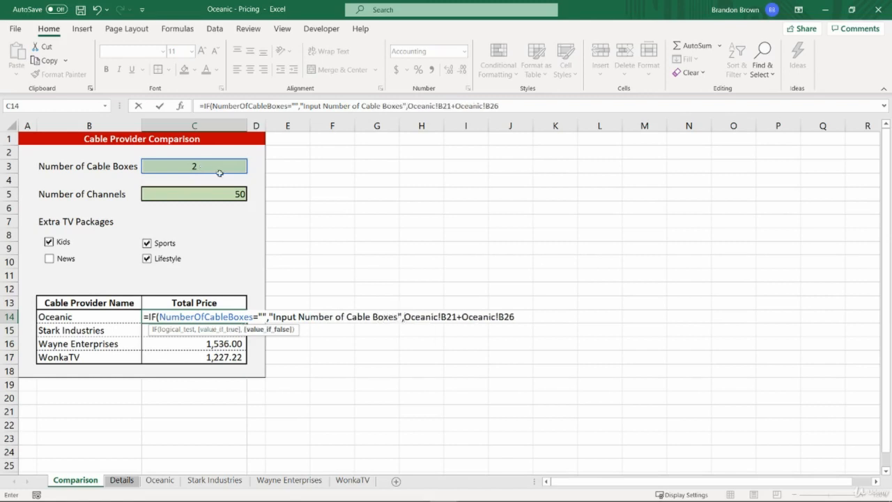
key("Return")
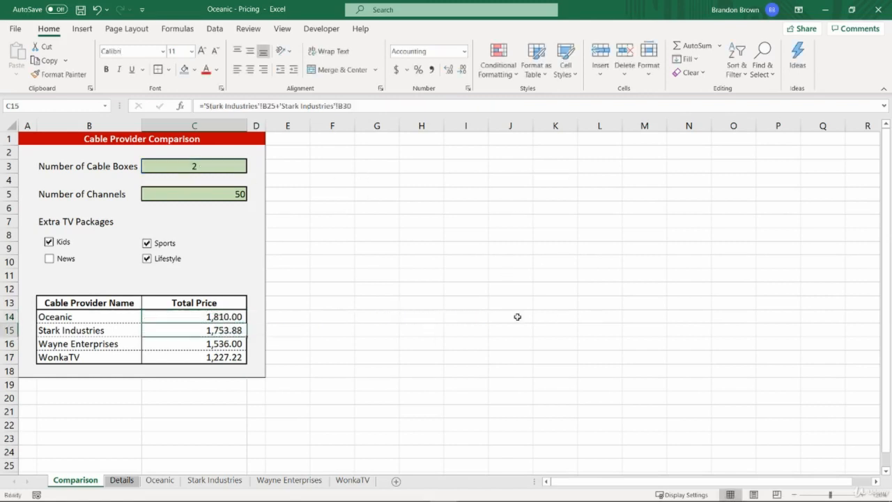
key("Up")
- Clear the Number of Cable Boxes in C3 to test the blank-input message
left_click(200, 167)
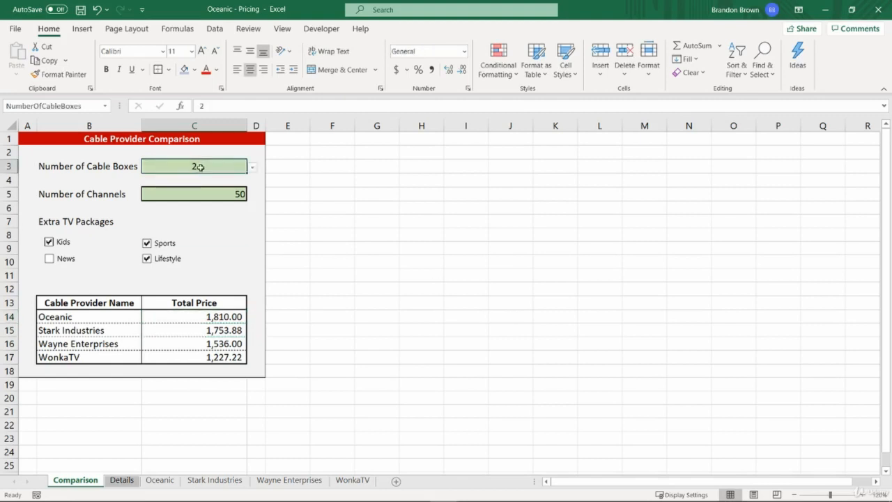
key("Delete")
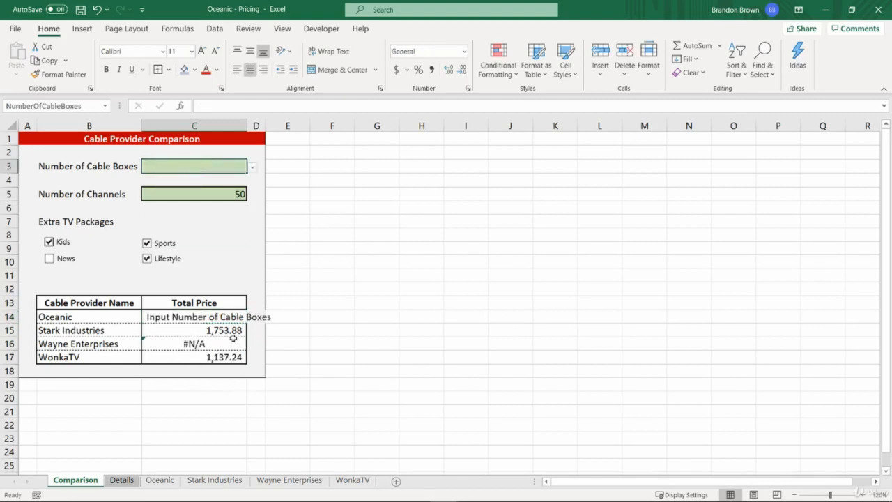
- Examine the total prices and formulas of the four providers in C14:C17 with the cable box count blank
left_click_drag(233, 331, 221, 356)
left_click(221, 357)
left_click(224, 320)
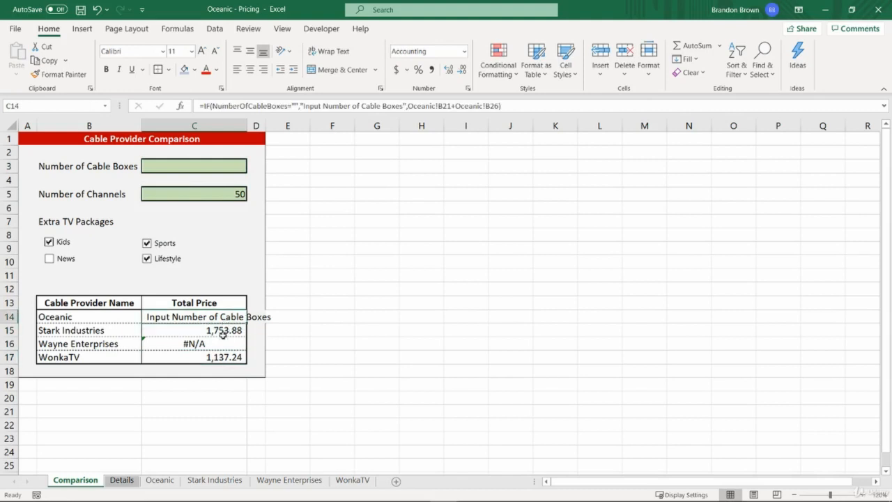
left_click(223, 334)
left_click(218, 354)
left_click(222, 339)
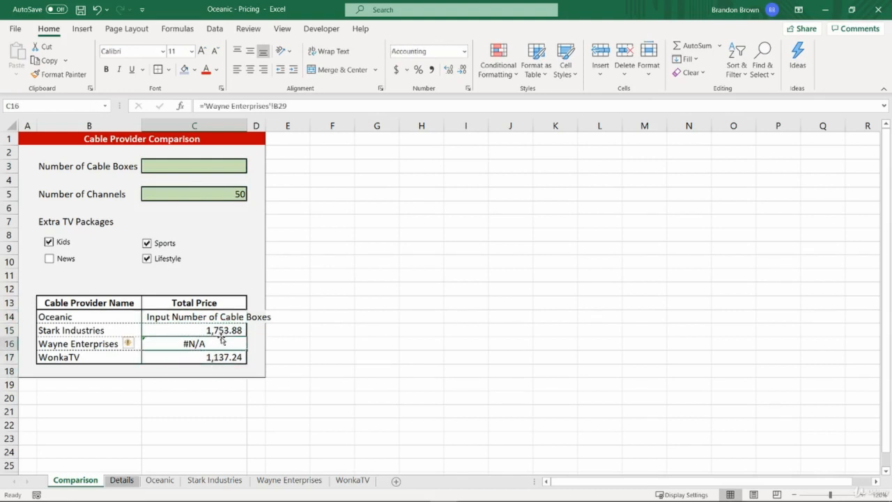
left_click(223, 331)
left_click(220, 355)
left_click(224, 332)
left_click(216, 319)
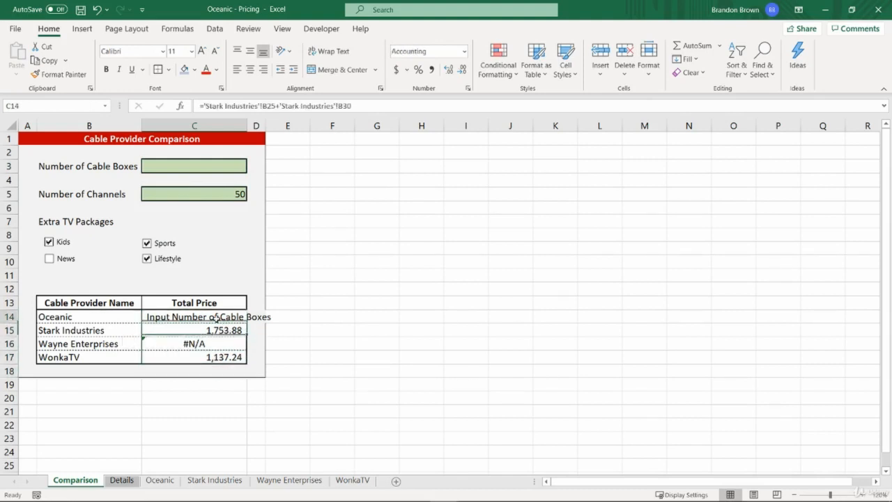
left_click(225, 329)
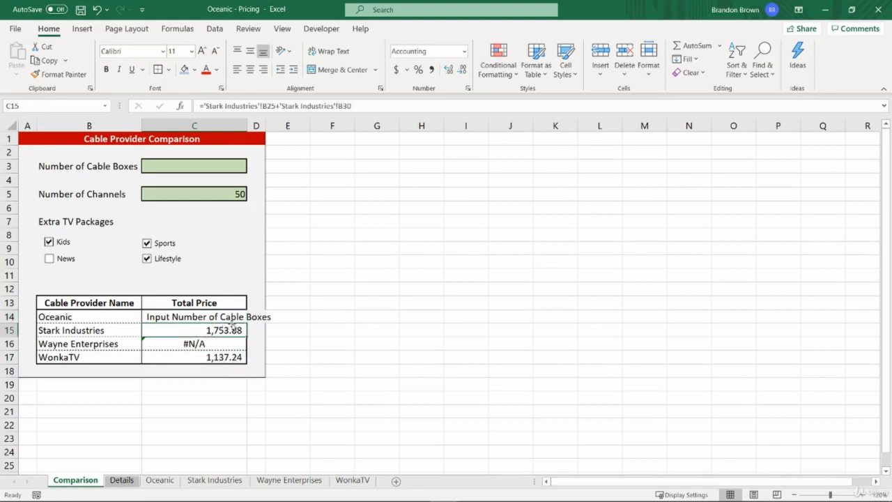
- Inspect the blank-input part of Oceanic's IF formula in C14 against the total price cells of the other providers
left_click(217, 318)
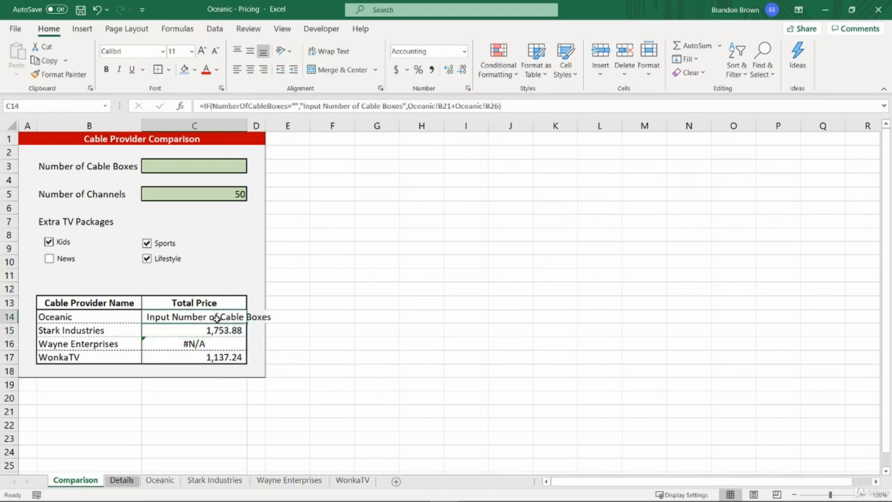
key("F2")
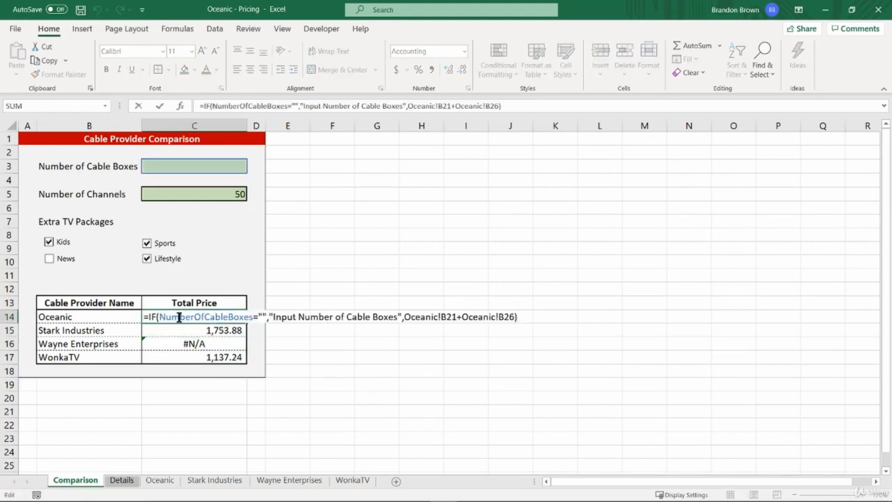
left_click_drag(159, 317, 399, 317)
key("Escape")
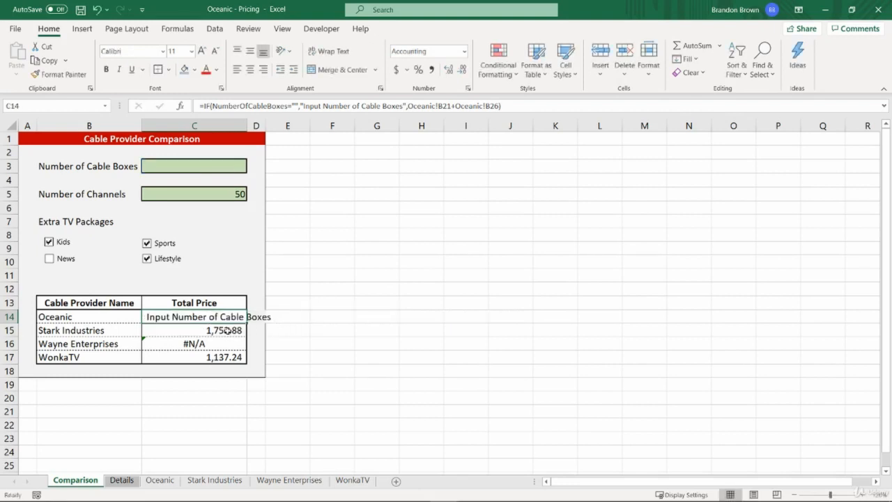
key("Down")
key("Down")
key("Down")
left_click(231, 316)
- Set the Number of Cable Boxes in C3 to 2
left_click(235, 167)
left_click(253, 167)
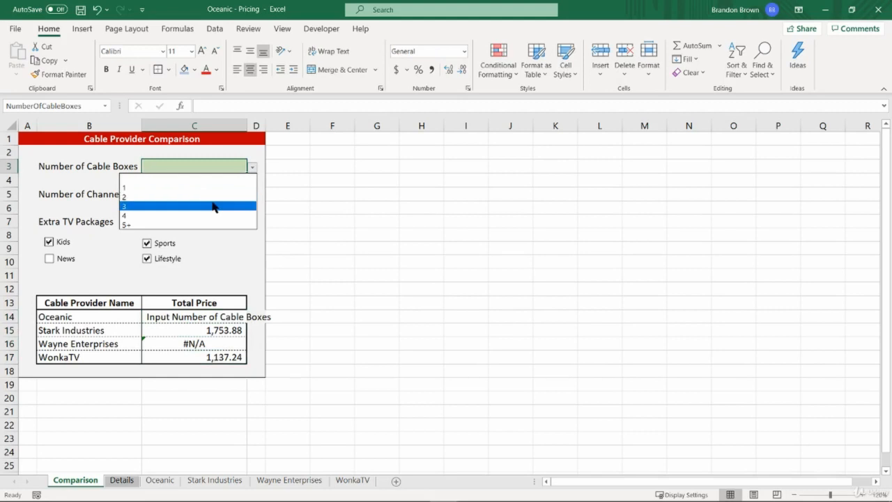
left_click(210, 197)
left_click(80, 140)
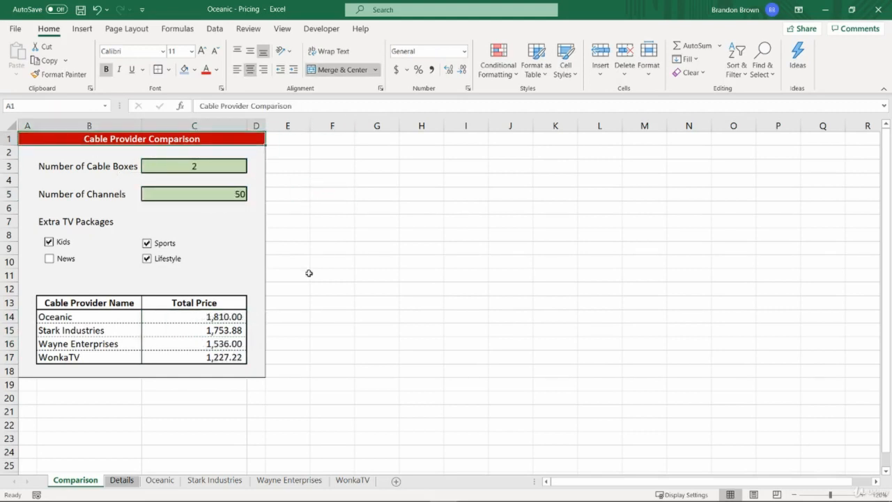
left_click(215, 318)
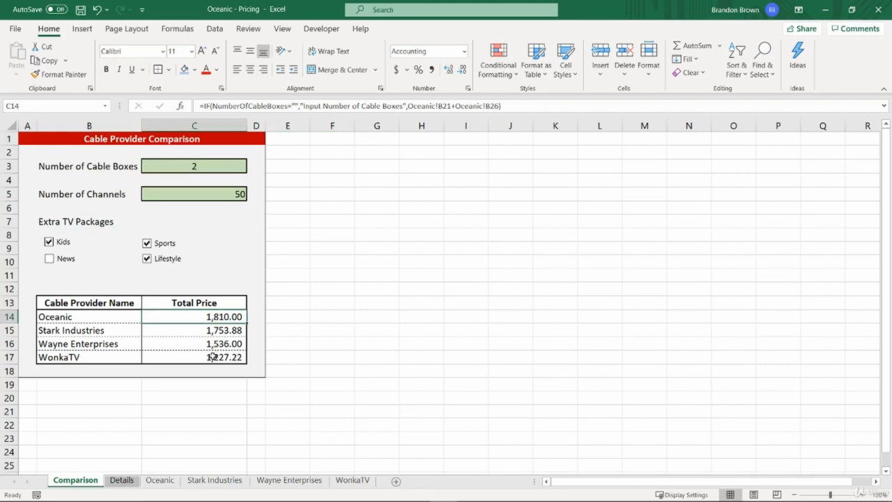
left_click_drag(212, 357, 219, 316)
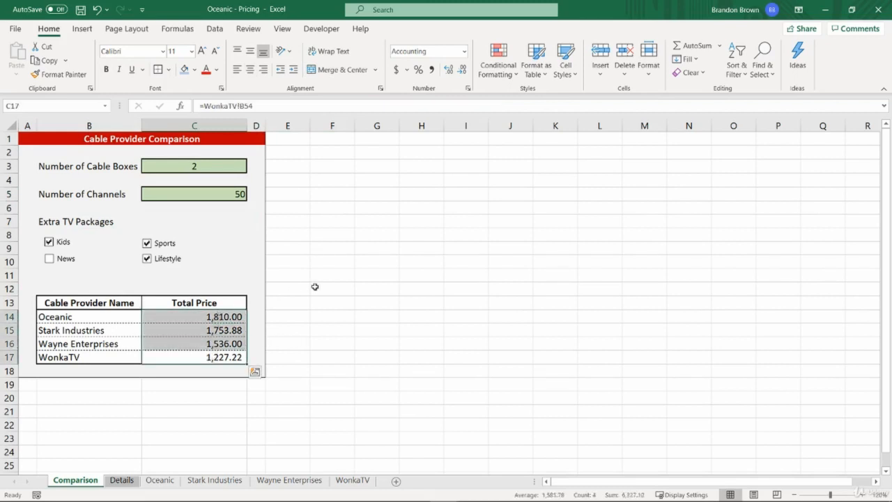
left_click(503, 76)
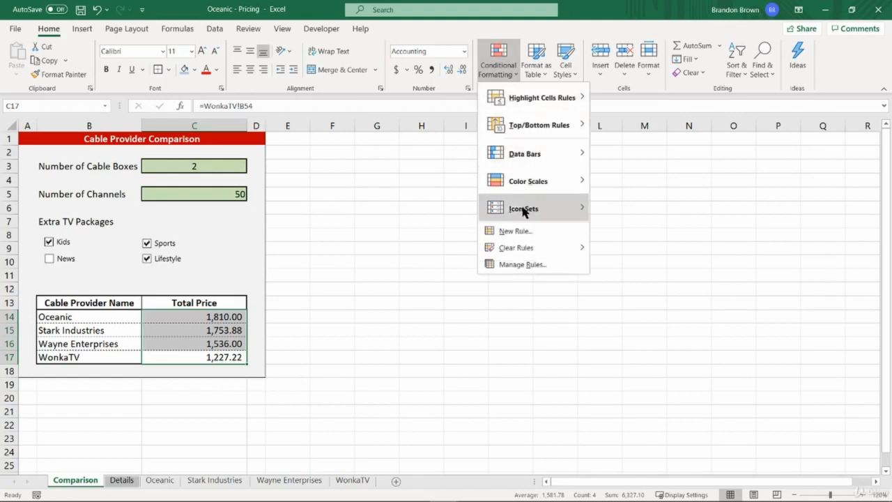
left_click(510, 75)
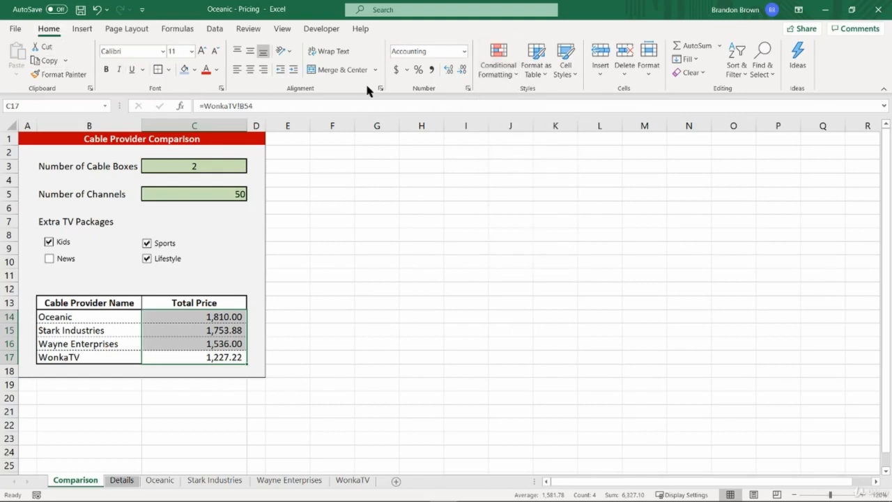
- Apply the Red - White - Green color scale as conditional formatting to the total prices in C14:C17
left_click_drag(216, 317, 217, 358)
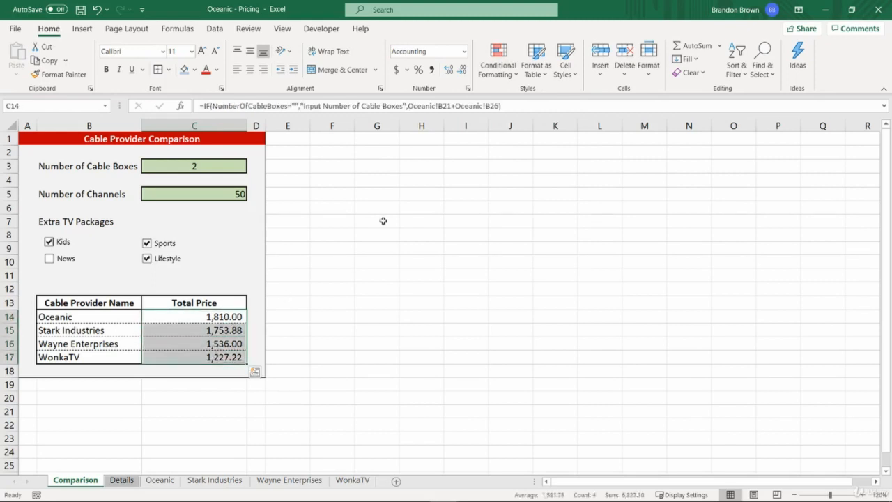
left_click(494, 74)
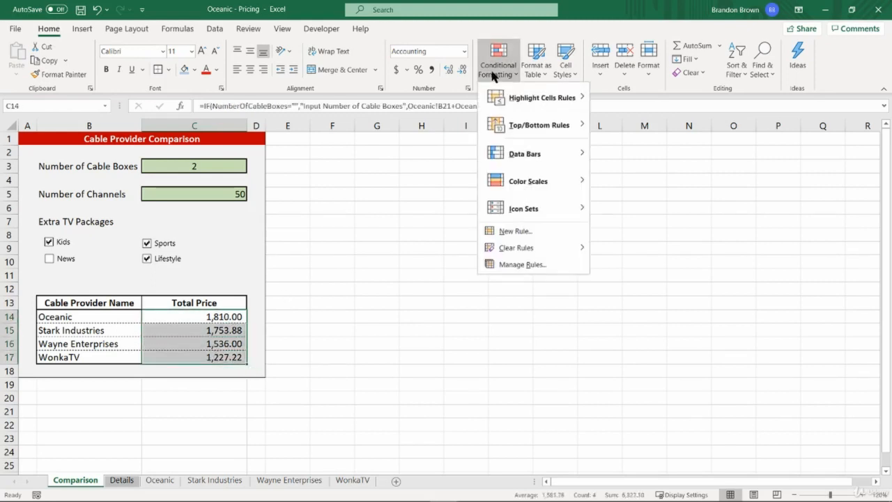
mouse_move(515, 161)
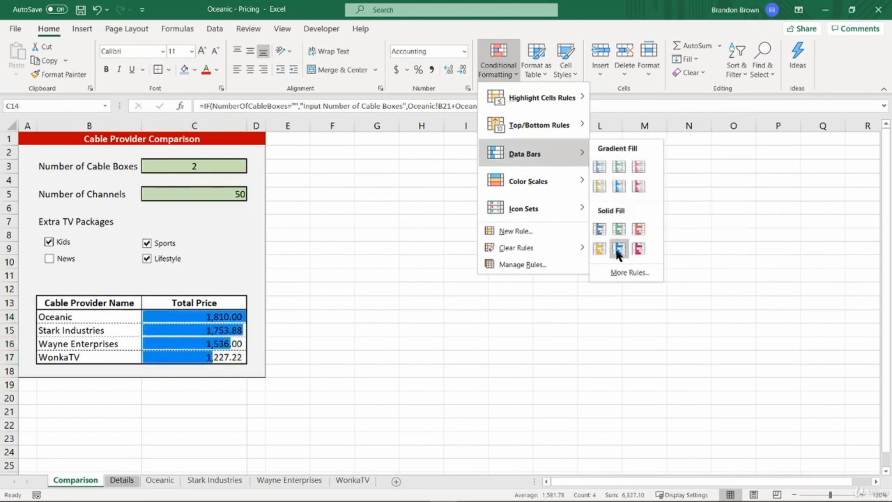
mouse_move(529, 181)
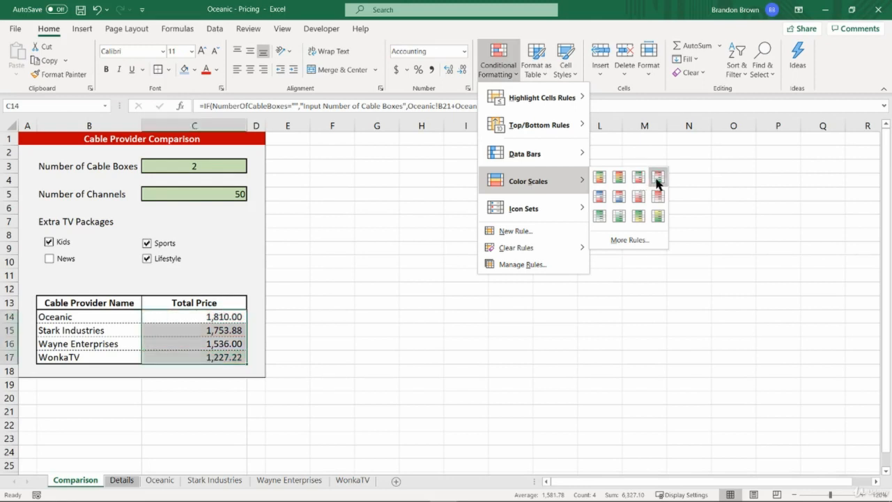
left_click(657, 180)
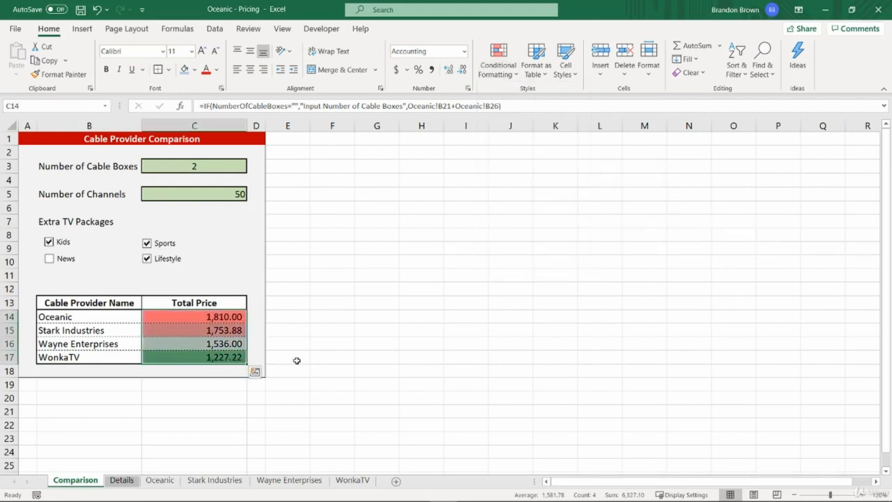
left_click(259, 355)
left_click(221, 354)
left_click(262, 330)
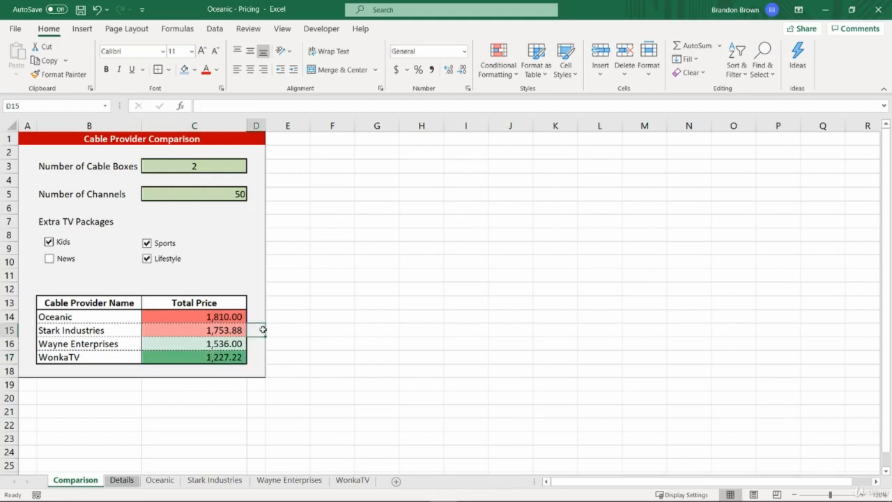
left_click(315, 285)
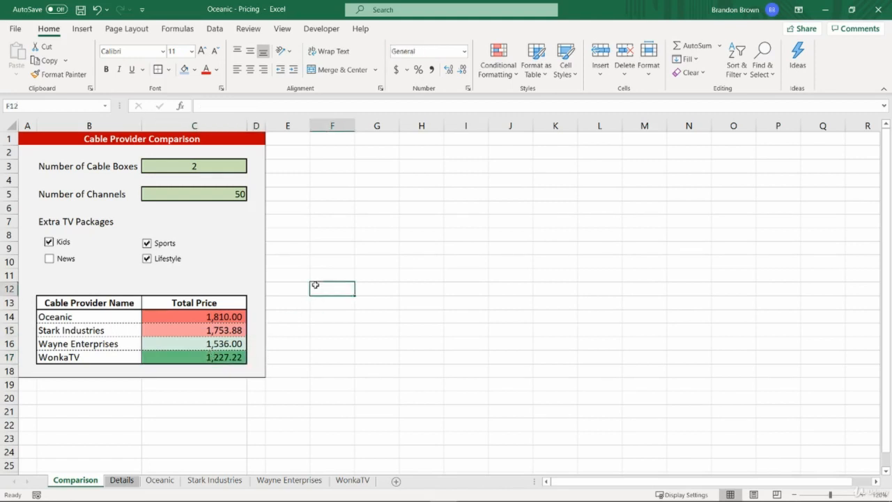
- Exclude the Sports package and set the Number of Channels in C5 to 200
left_click(171, 246)
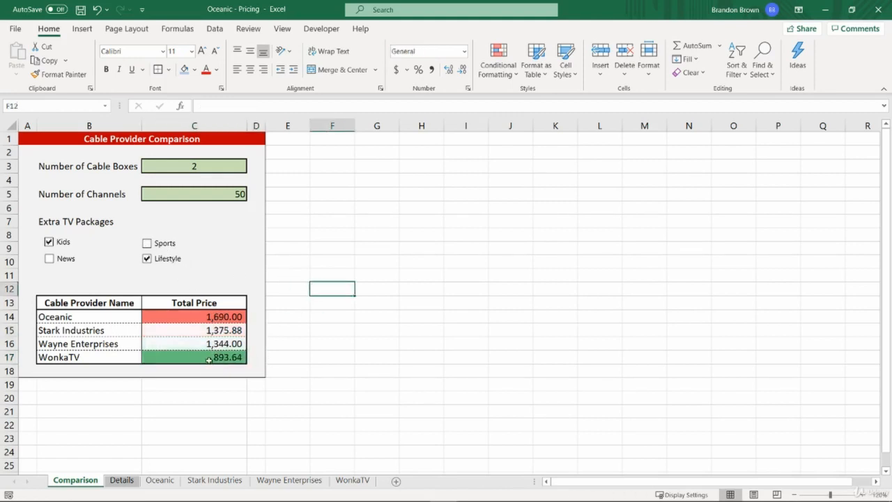
left_click(210, 196)
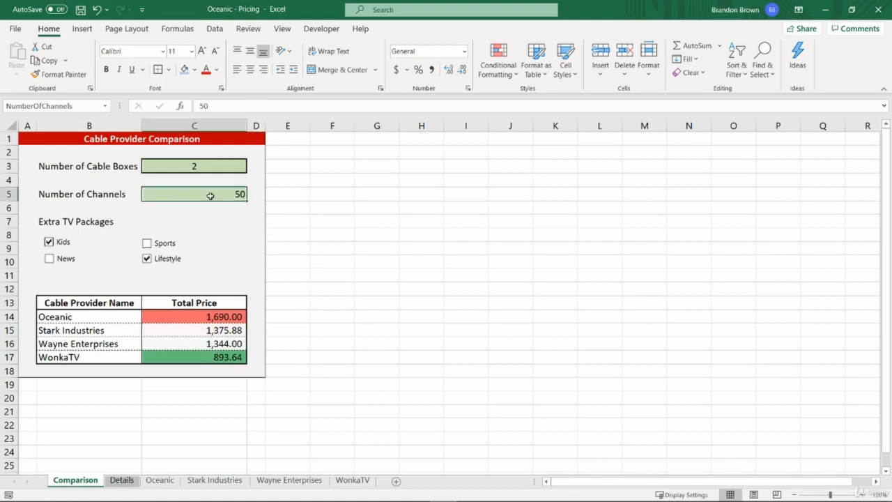
type("200")
key("Return")
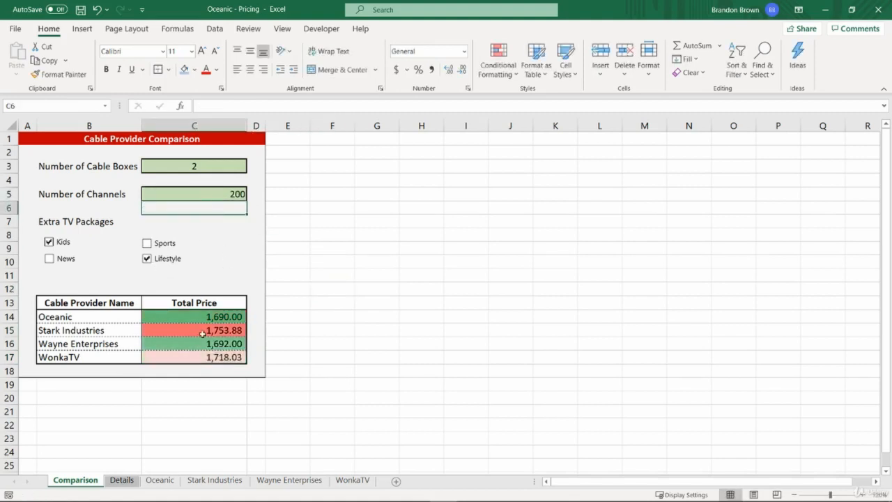
- Exclude the Lifestyle package from the extra TV packages on the Comparison sheet and check the total prices
left_click(201, 357)
left_click_drag(113, 353, 184, 355)
left_click(182, 354)
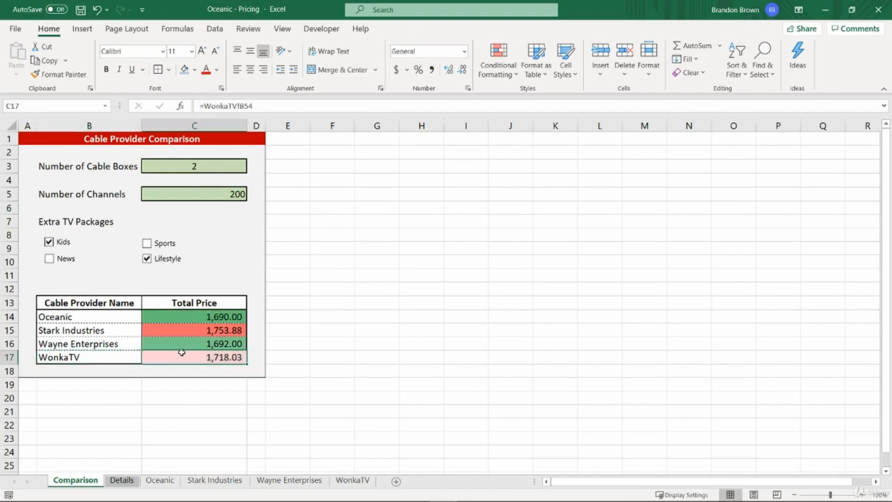
left_click(147, 260)
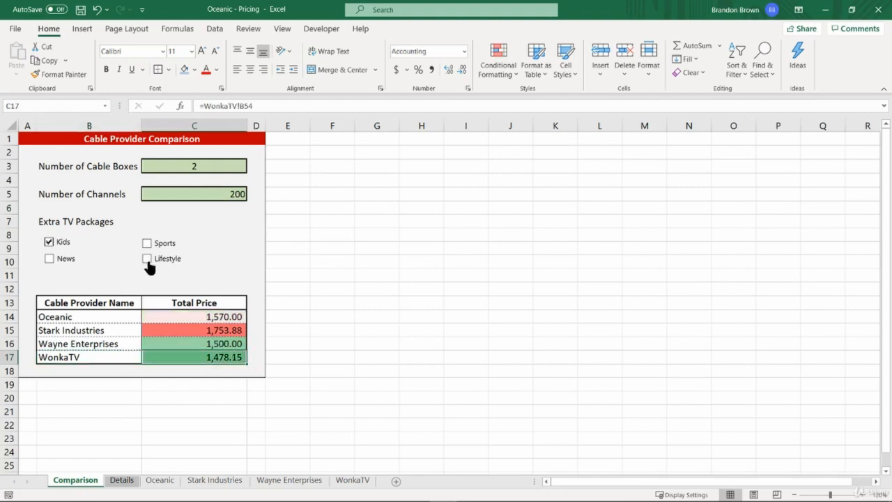
left_click(226, 344)
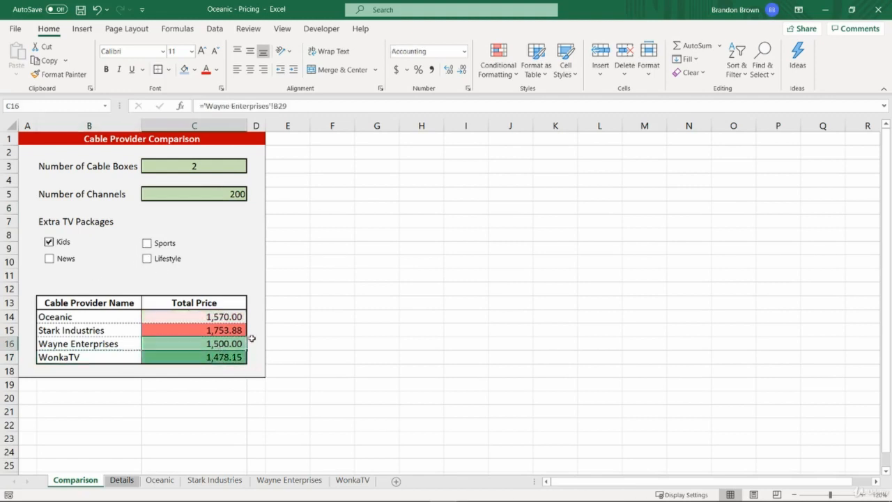
- Set the Number of Cable Boxes in C3 to 5+ and check the Wayne Enterprises and WonkaTV total prices
left_click(236, 167)
left_click(251, 167)
left_click(219, 224)
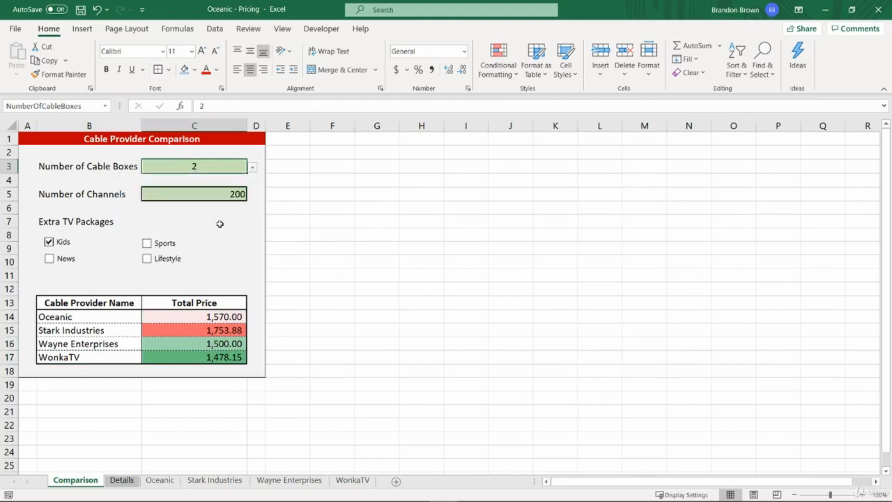
left_click(157, 342)
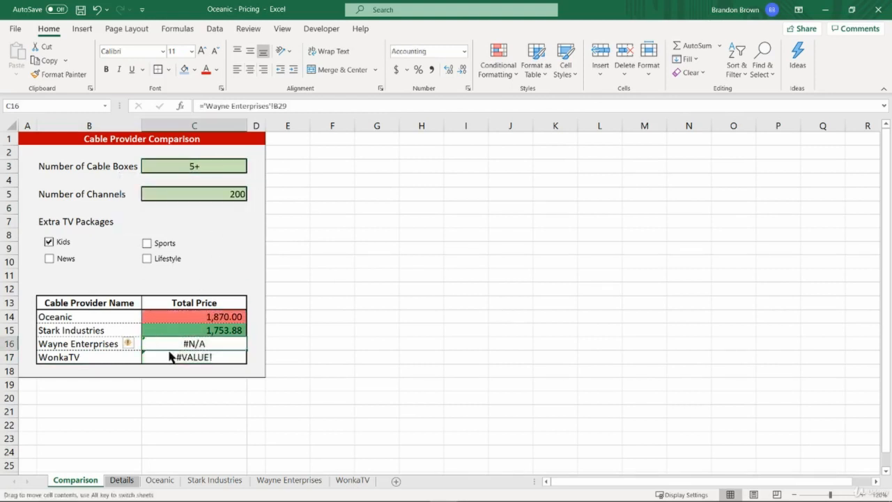
left_click(171, 357)
left_click(155, 490)
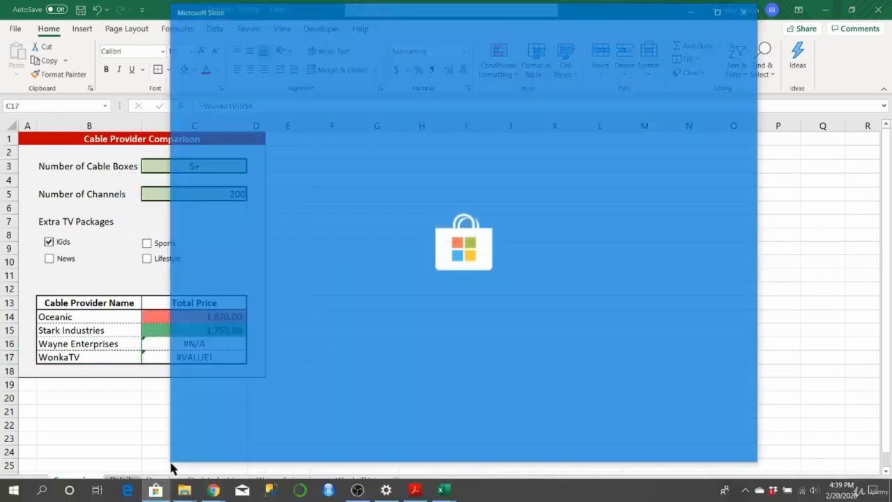
left_click(747, 11)
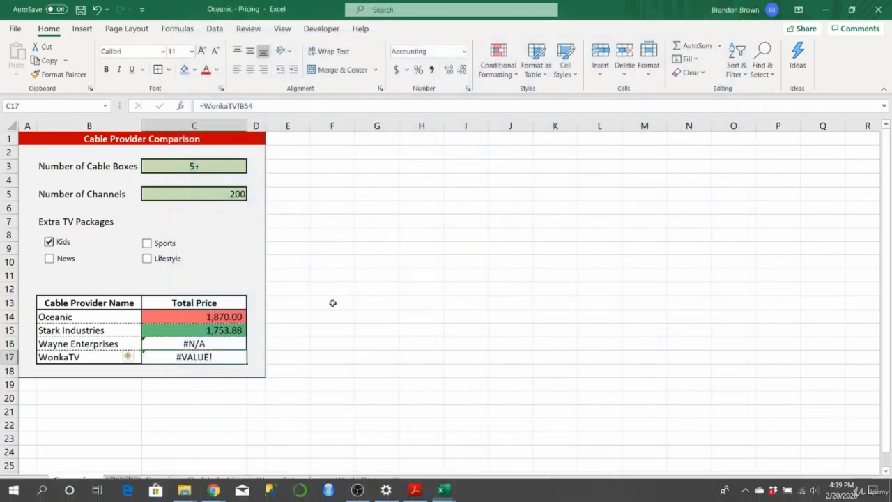
left_click(314, 332)
- Look through the provider sheets and inspect the Number of Cable Boxes formula in B20 of the Wayne Enterprises sheet
left_click(169, 480)
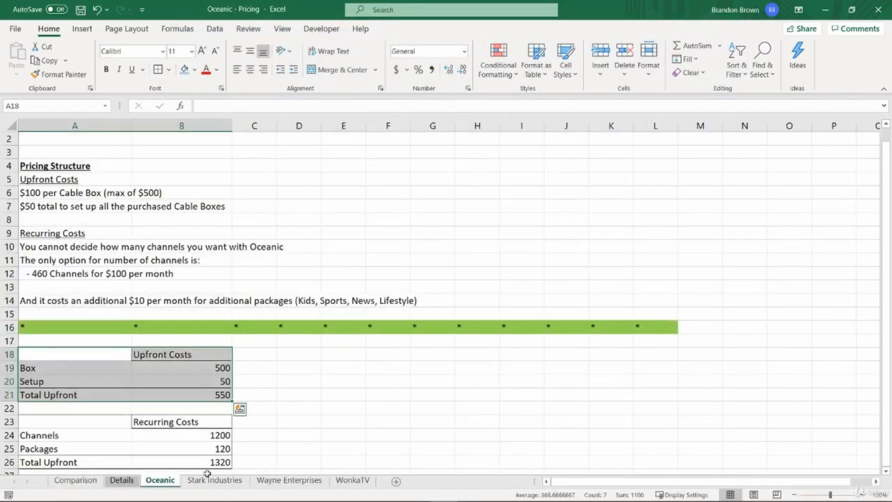
left_click(214, 480)
left_click(286, 480)
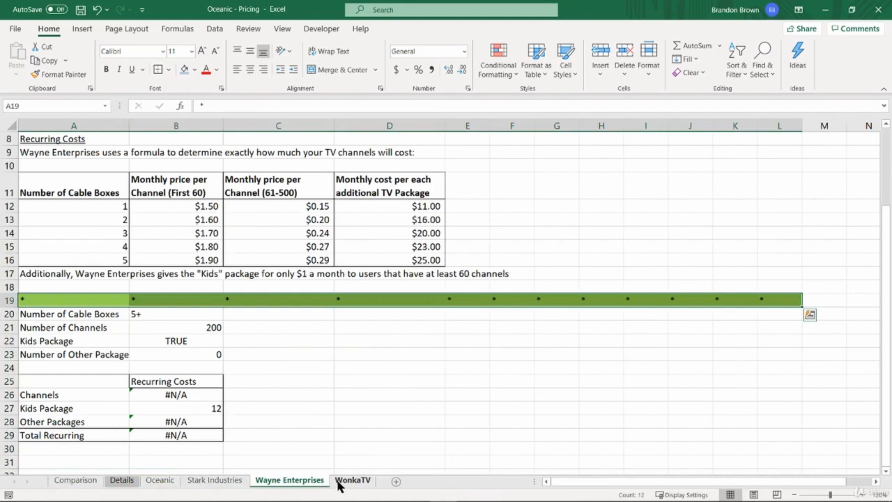
left_click(169, 314)
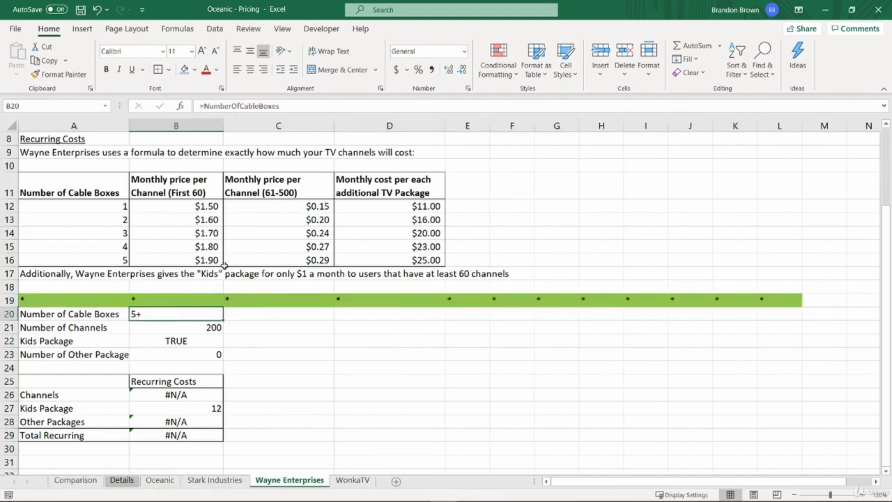
- Reuse the IF part of Oceanic's B19 formula in Wayne Enterprises' B20 as =IF(NumberOfCableBoxes="5+",5,NumberOfCableBoxes)
left_click(165, 481)
left_click(205, 367)
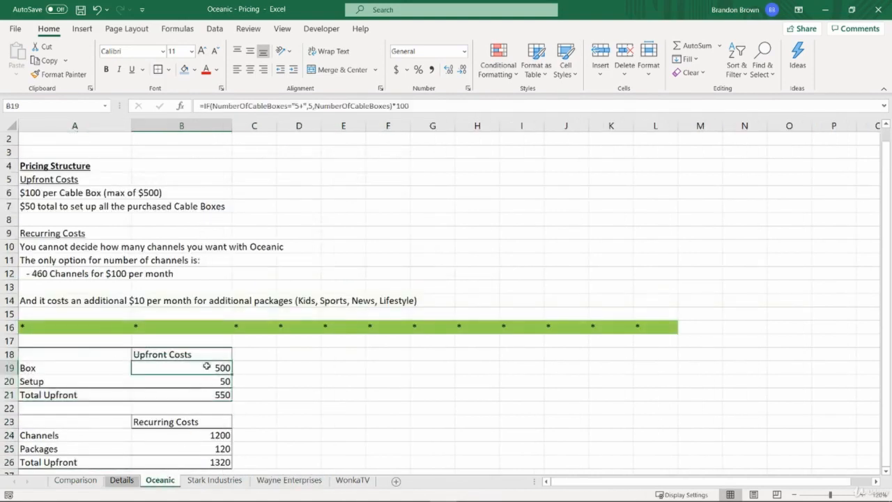
left_click(392, 106)
left_click_drag(392, 106, 199, 106)
key("ctrl+c")
key("Escape")
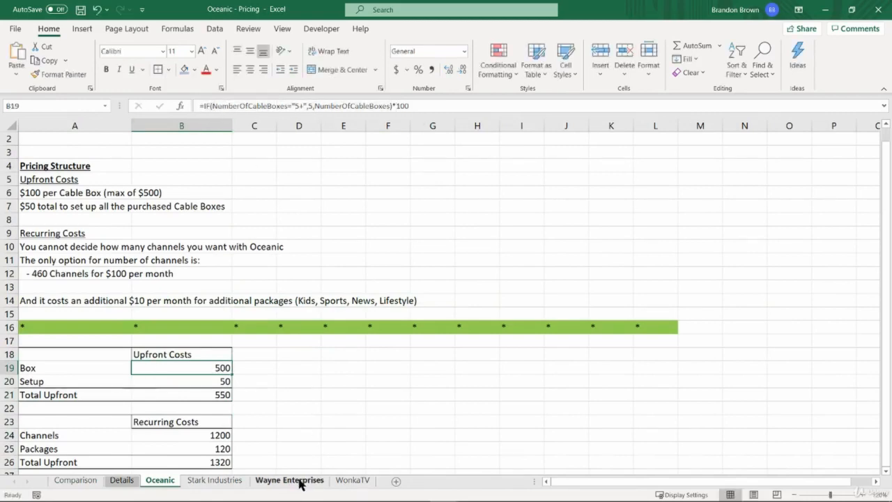
left_click(293, 480)
key("ctrl+v")
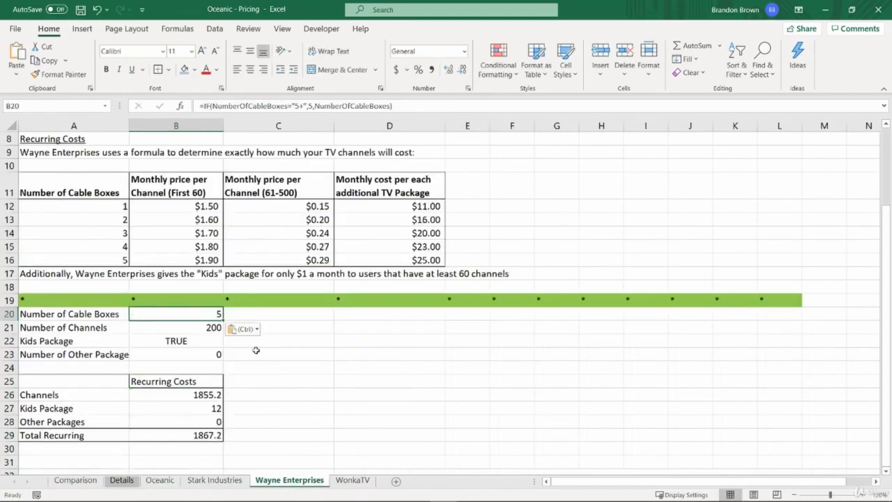
- Enter the same formula, =IF(NumberOfCableBoxes="5+",5,NumberOfCableBoxes), in the Number of Cable Boxes cell B32 of the WonkaTV sheet
left_click(354, 480)
scroll(214, 338, "up", 7)
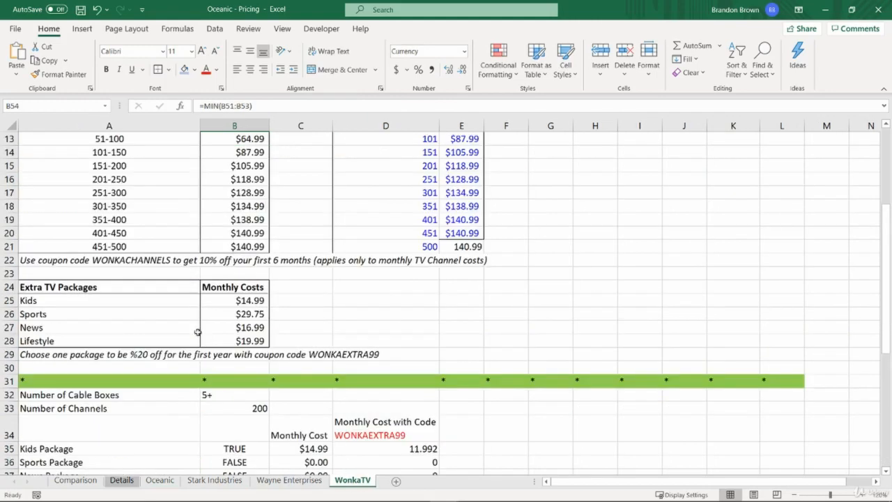
left_click(214, 395)
key("ctrl+v")
scroll(214, 399, "down", 2)
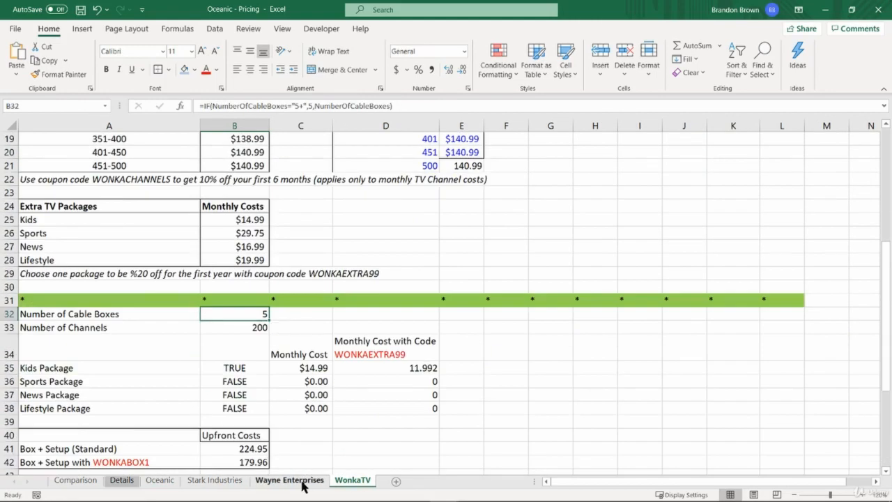
- Compare the Number of Cable Boxes formulas in B20 of Wayne Enterprises and B32 of WonkaTV
left_click(289, 481)
key("F2")
key("Escape")
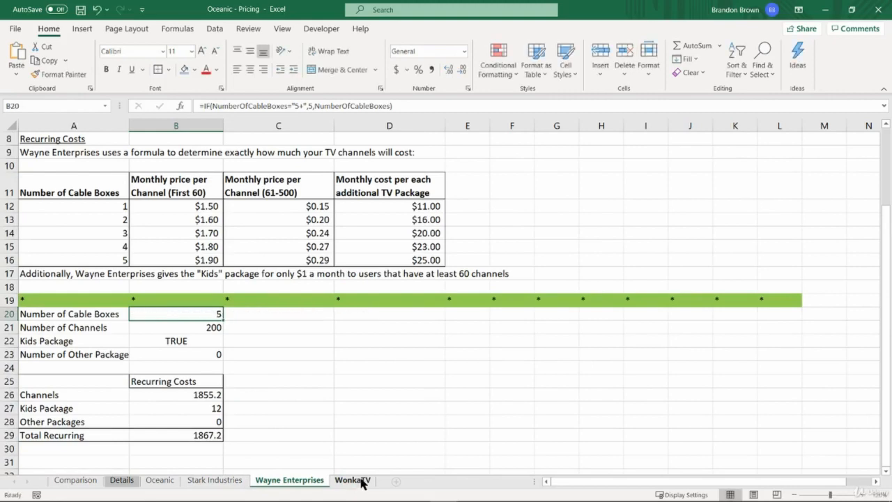
left_click(352, 480)
key("F2")
key("Escape")
left_click(289, 480)
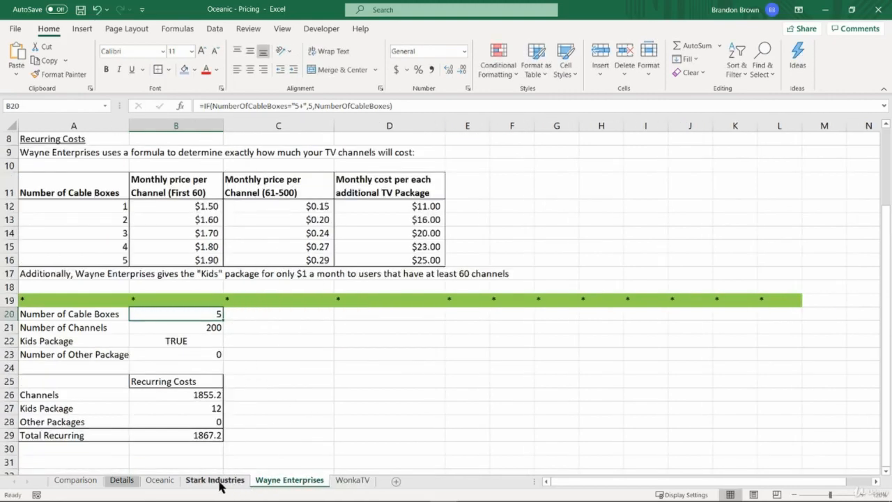
- Check whether the Stark Industries sheet uses the number of cable boxes, and return to the Comparison sheet
left_click(218, 481)
left_click(456, 395)
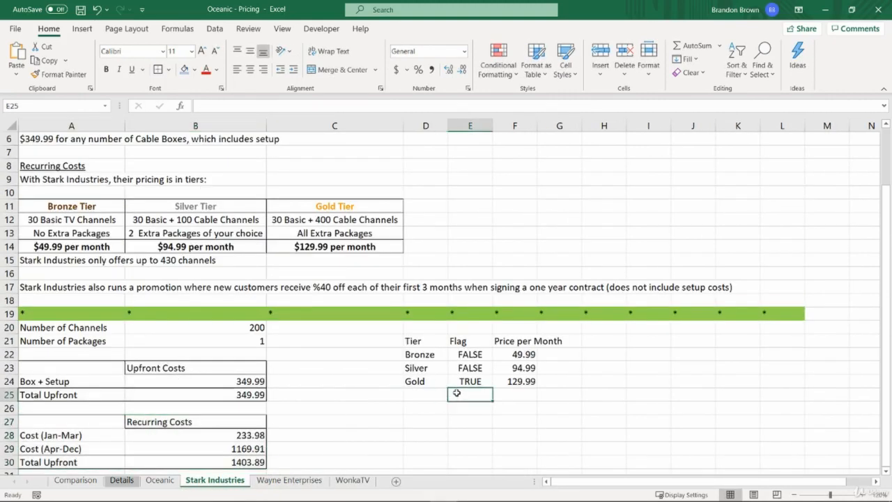
left_click(400, 396)
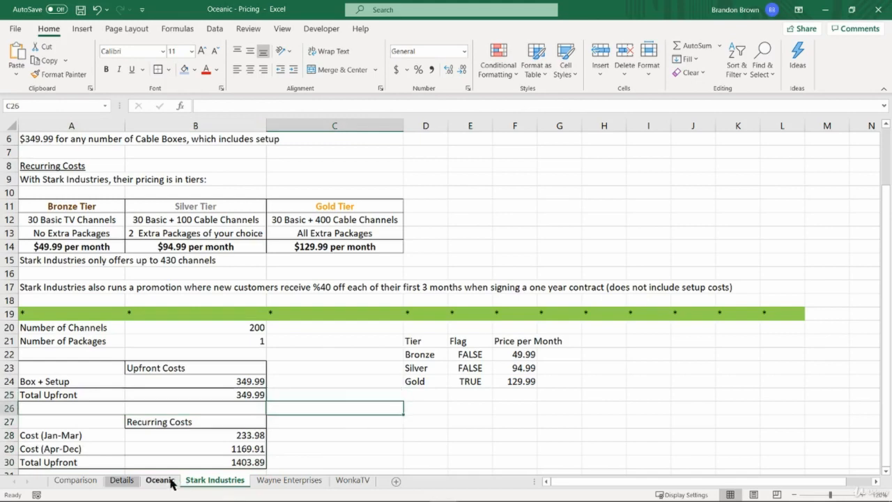
left_click(161, 481)
left_click(86, 484)
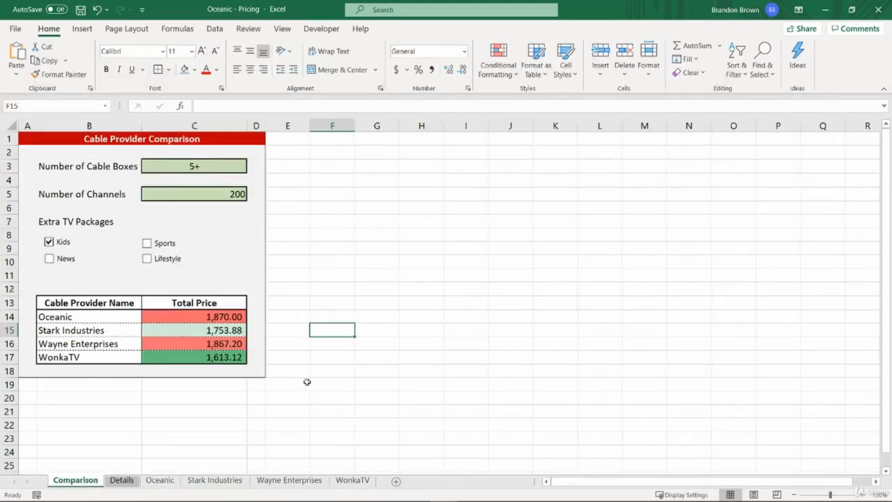
- Set the Number of Cable Boxes in C3 to 1
left_click(237, 166)
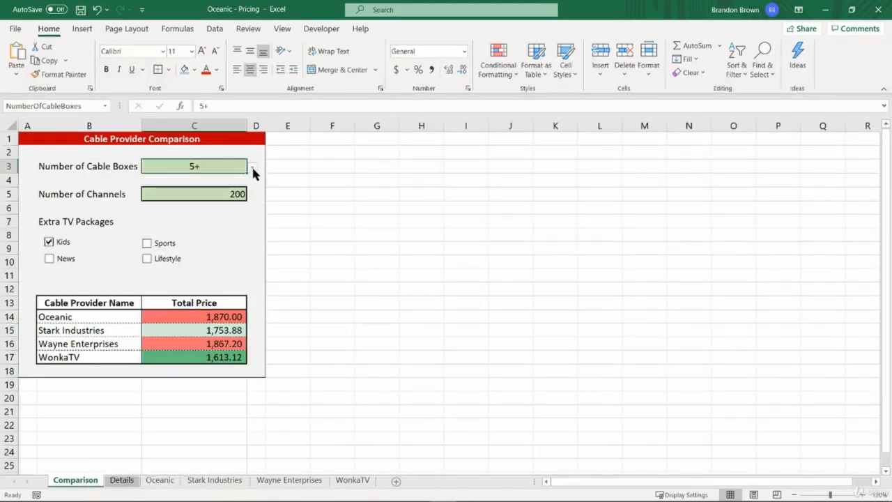
left_click(252, 167)
left_click(214, 182)
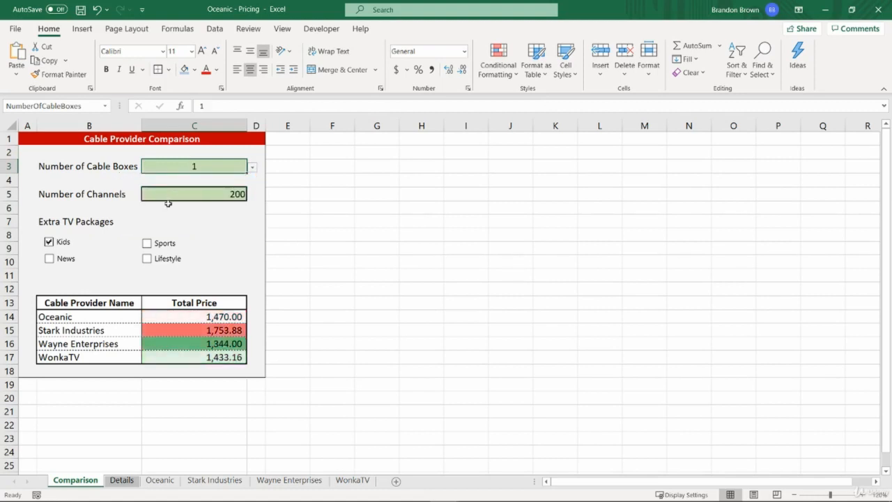
left_click(288, 181)
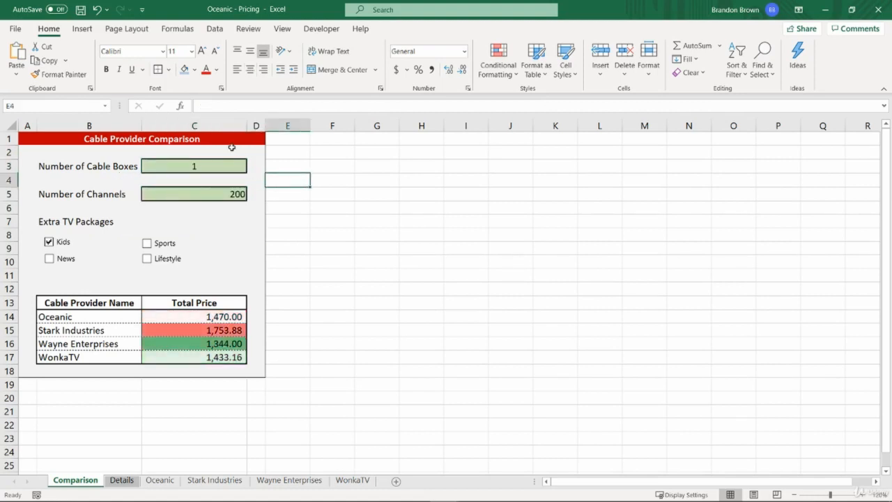
left_click(236, 138)
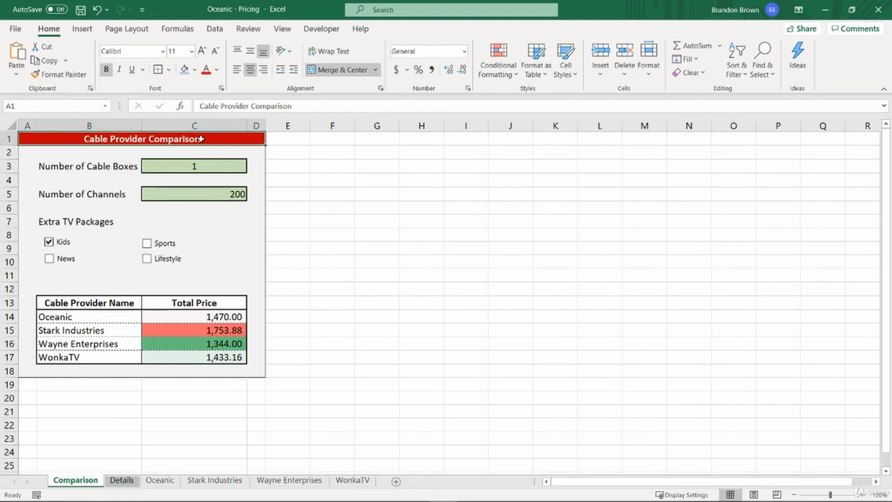
left_click(180, 203)
left_click(120, 206)
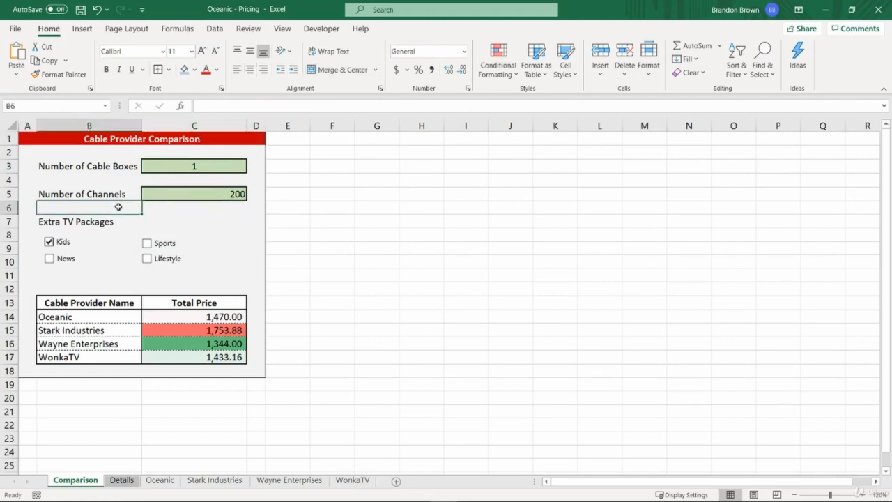
left_click(119, 181)
left_click(119, 152)
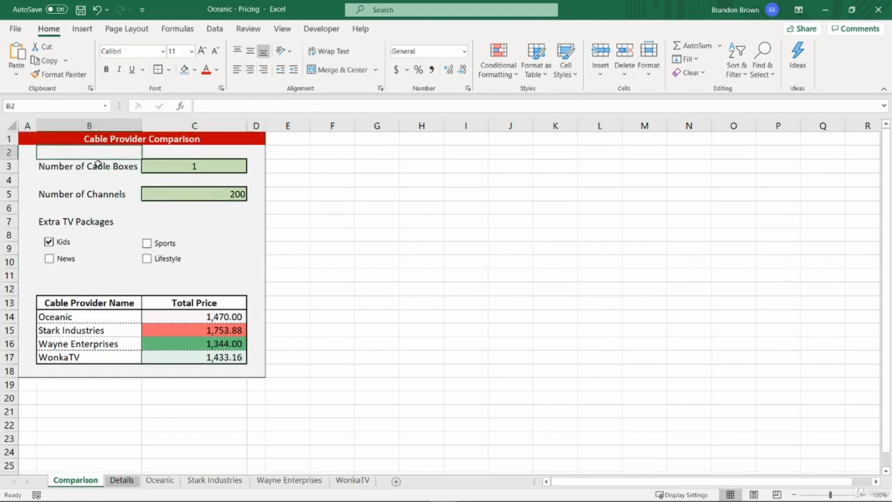
left_click(99, 166)
left_click_drag(98, 166, 175, 193)
left_click(129, 167)
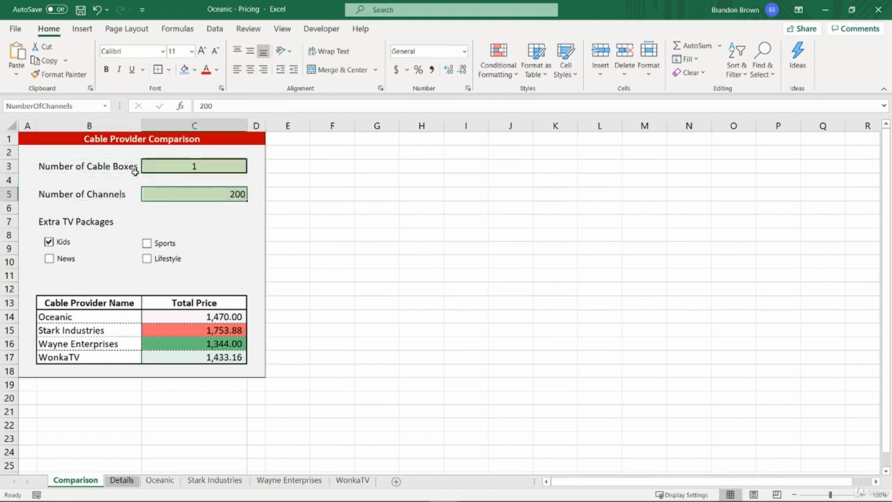
left_click(88, 175)
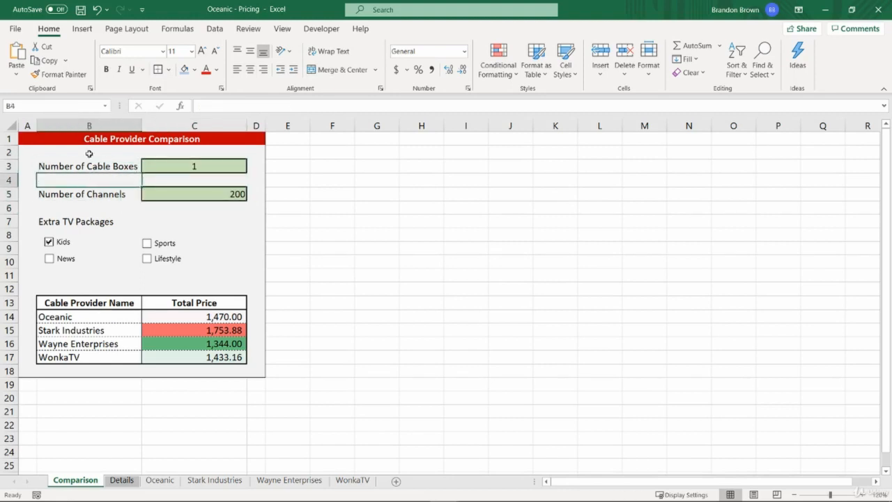
left_click(90, 152)
left_click(148, 139)
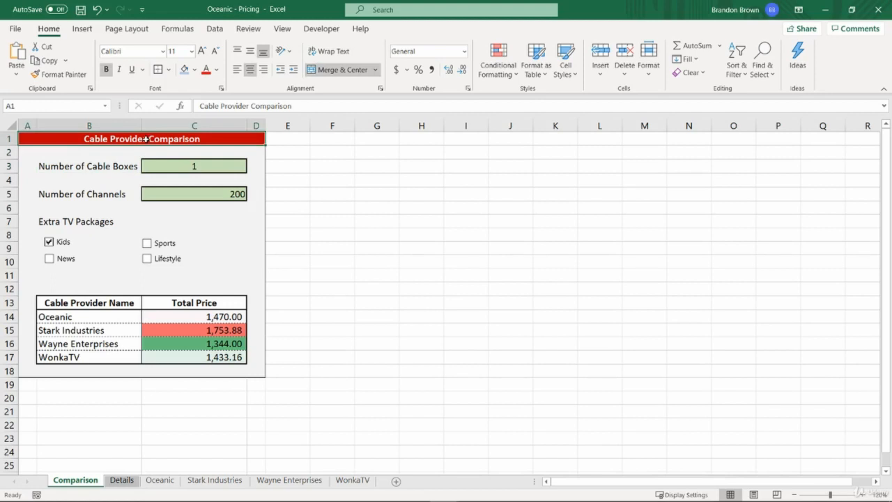